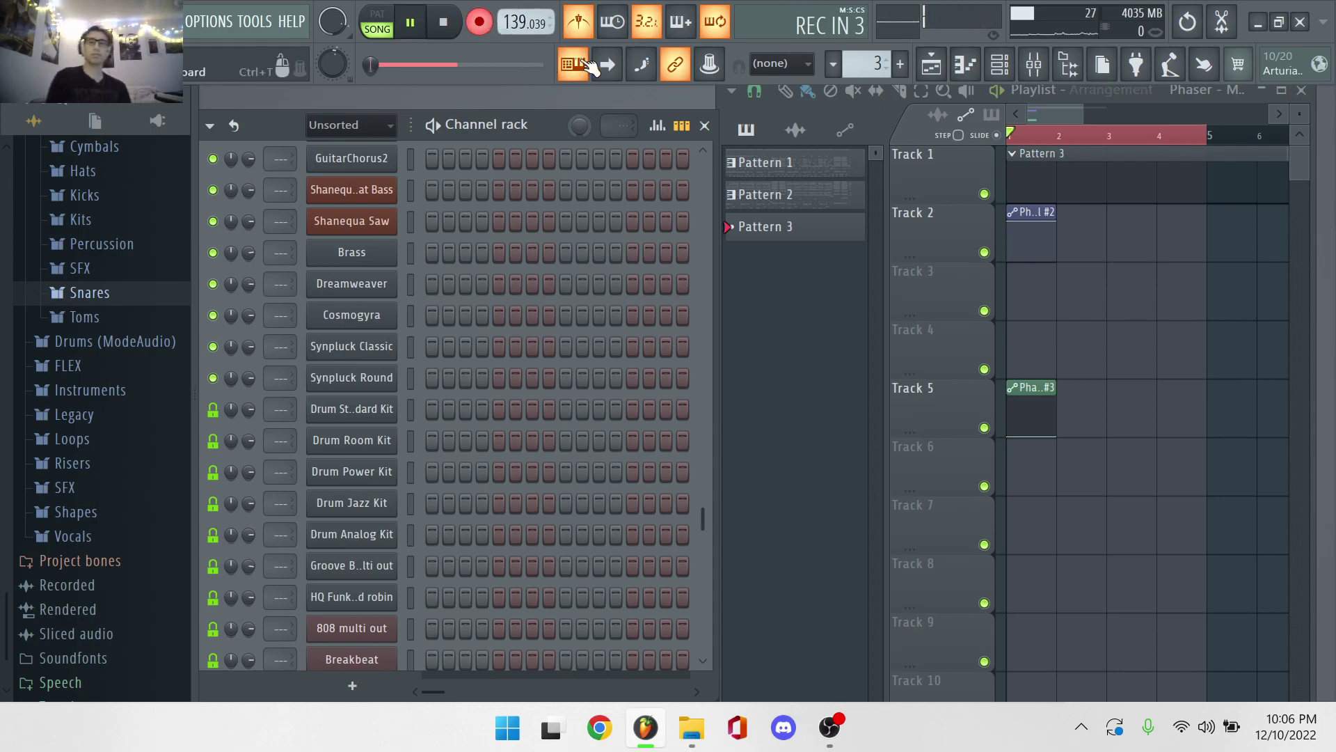
Record a kick, snare and closed hi-hat beat on the Default drum channel in Pattern 3 and open its piano roll.
scroll(457, 344, "up", 5)
scroll(456, 344, "down", 8)
scroll(456, 344, "down", 5)
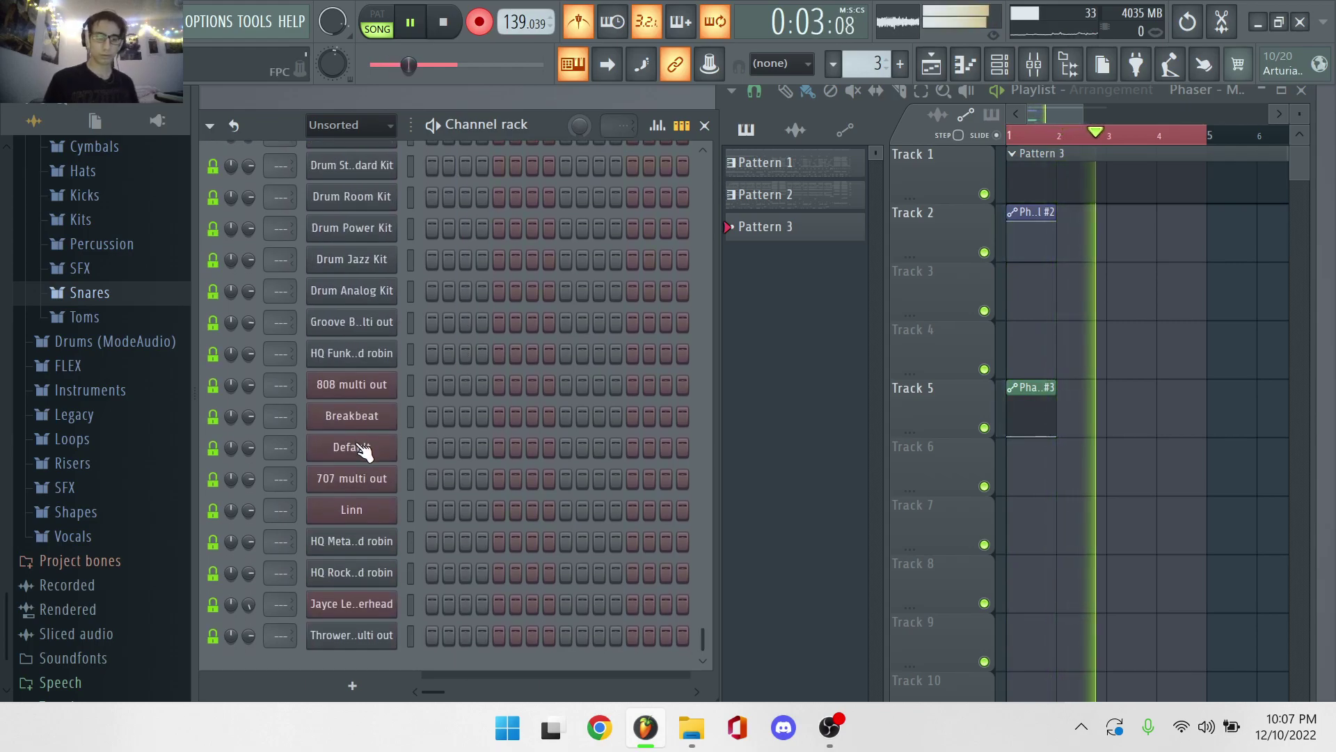
left_click(362, 447)
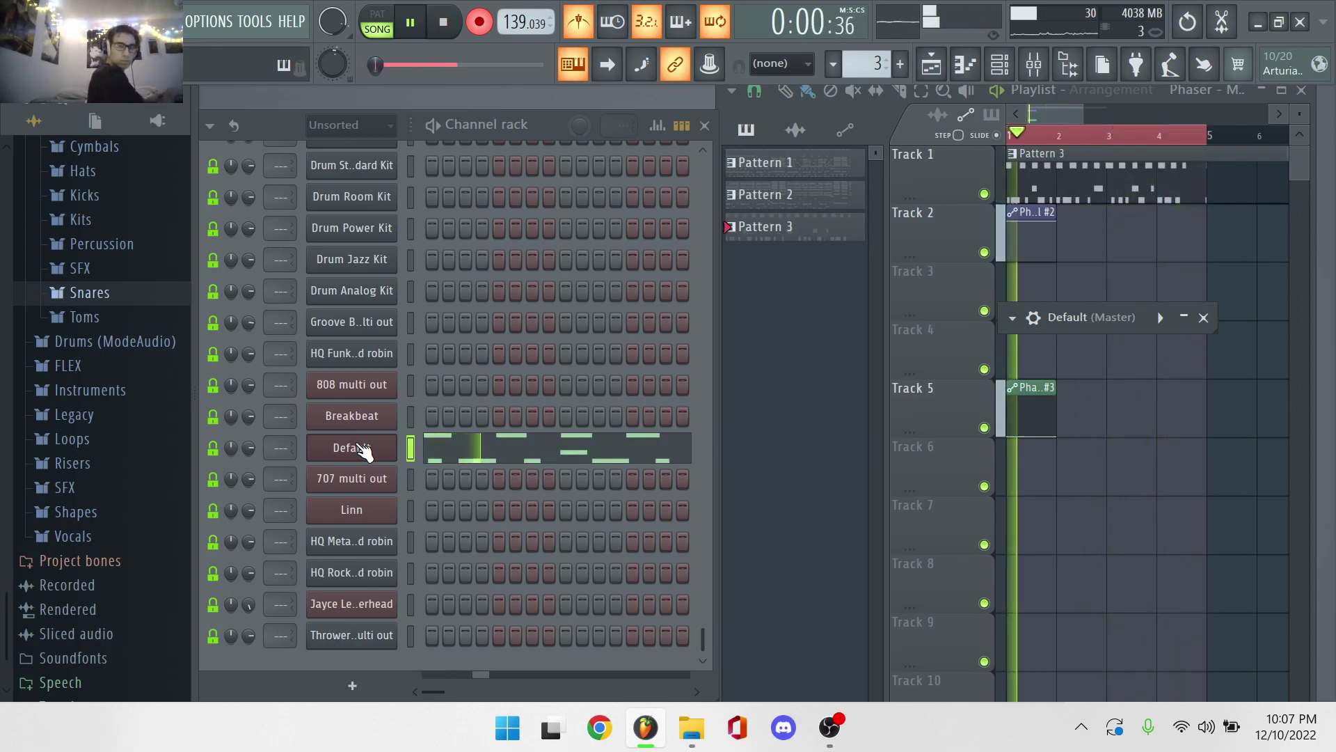
left_click(478, 457)
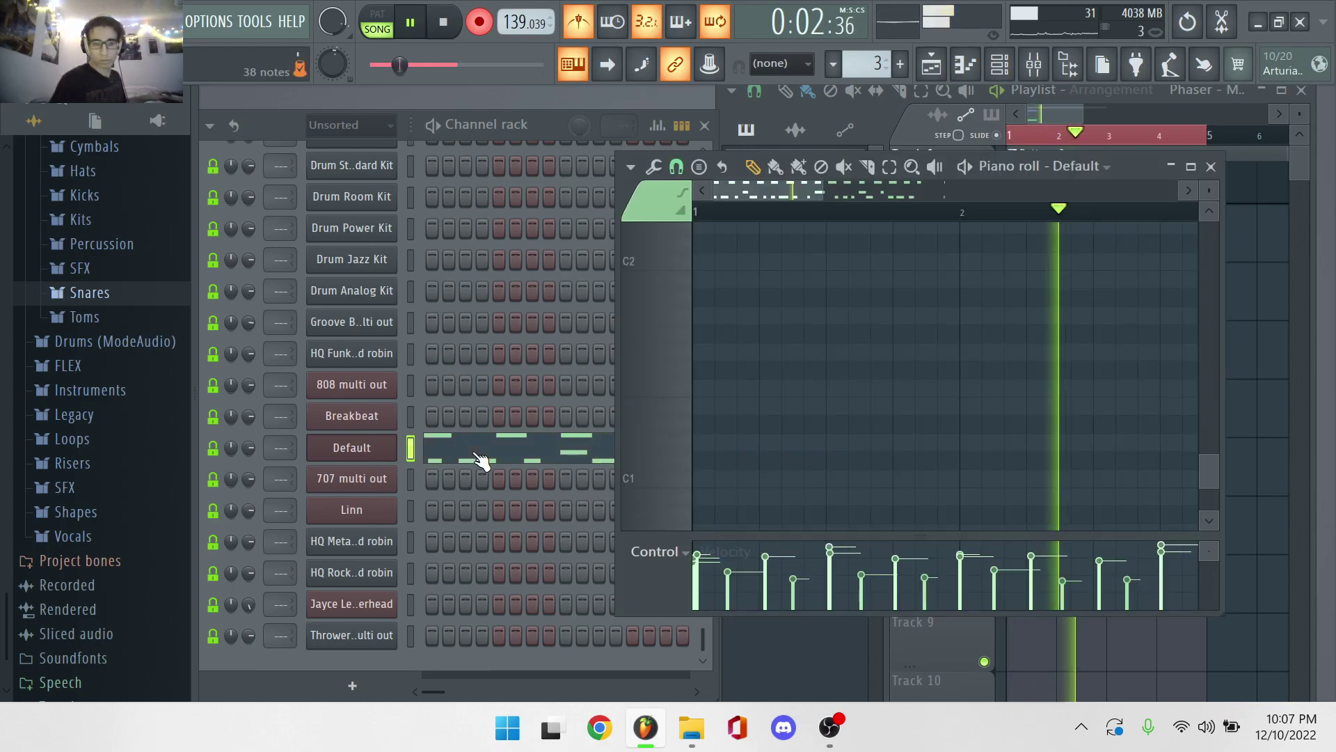
key("space")
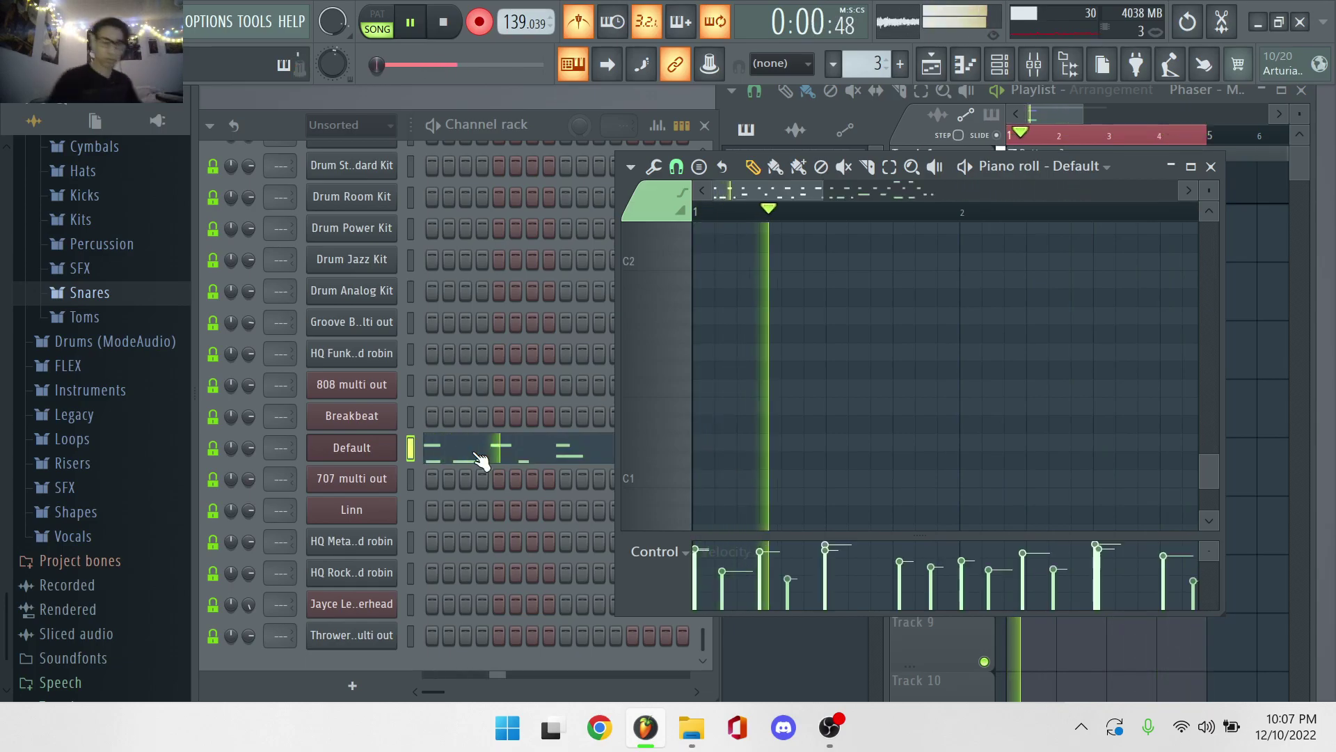
left_click(491, 453)
left_click(499, 459)
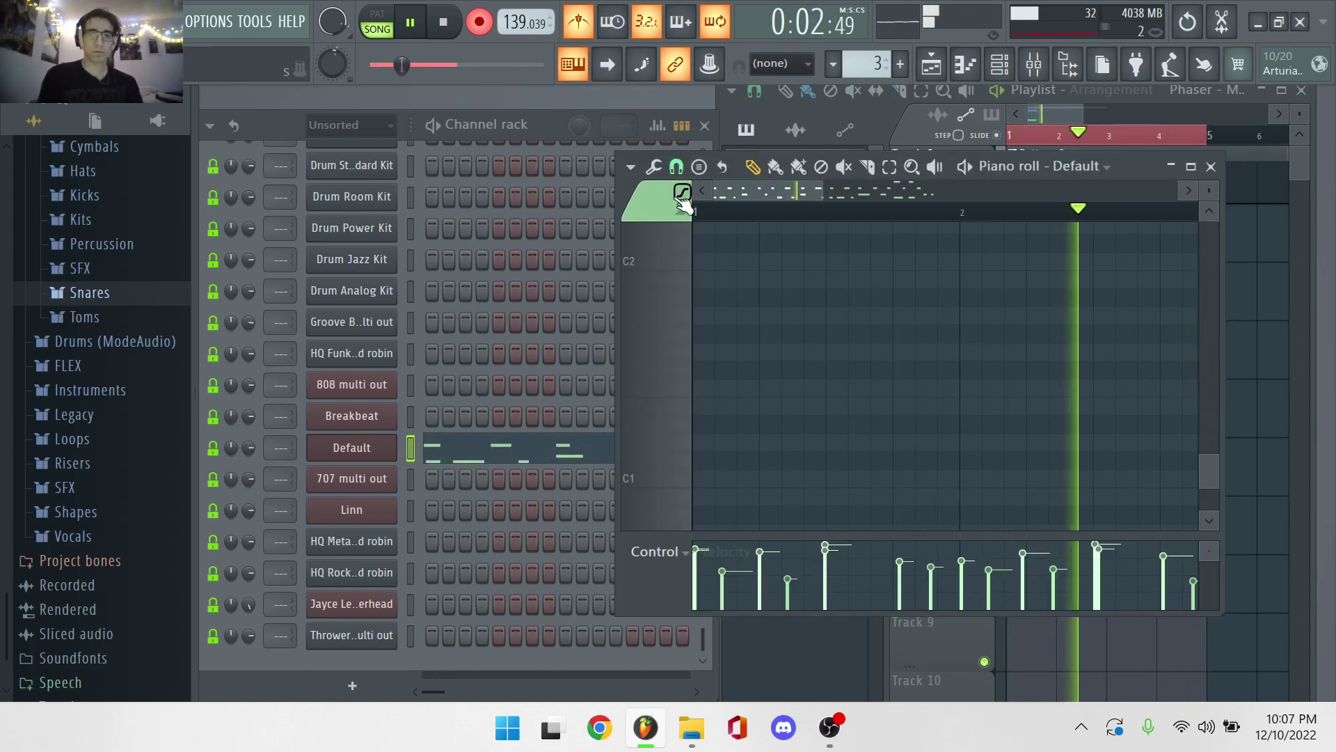
Set the piano roll snap to 1/4 beat, quantize the Default drum notes and close the piano roll.
left_click(676, 166)
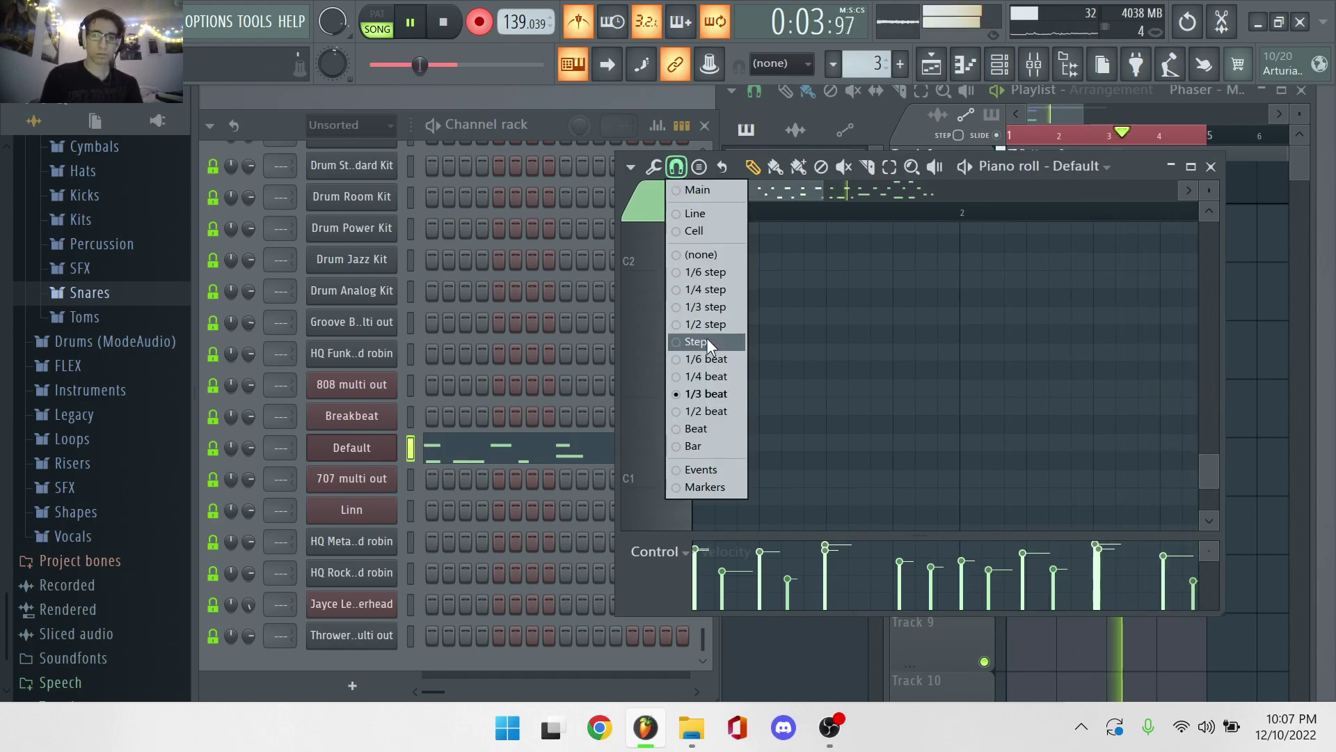
left_click(713, 373)
scroll(931, 351, "up", 5)
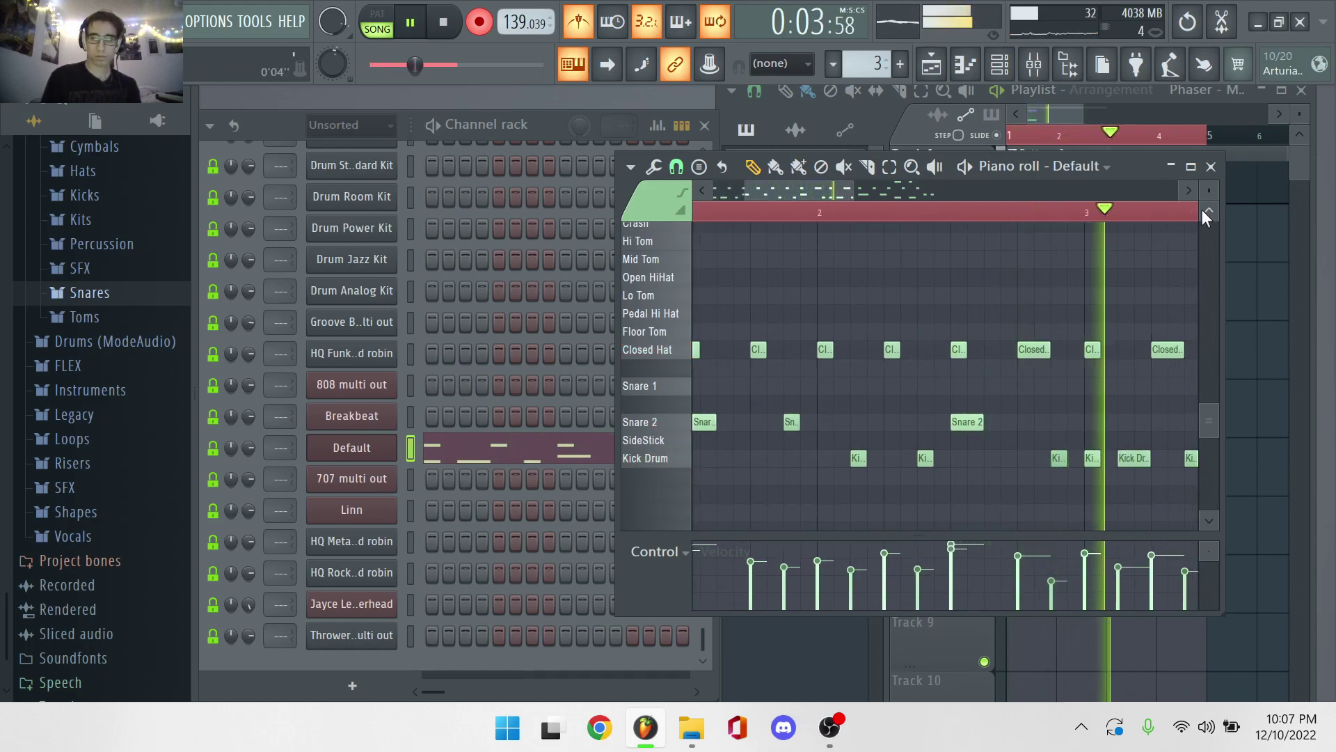
left_click(1211, 167)
Record a closed and pedal hi-hat part on the Breakbeat channel and a percussion part on the Linn channel.
left_click(373, 418)
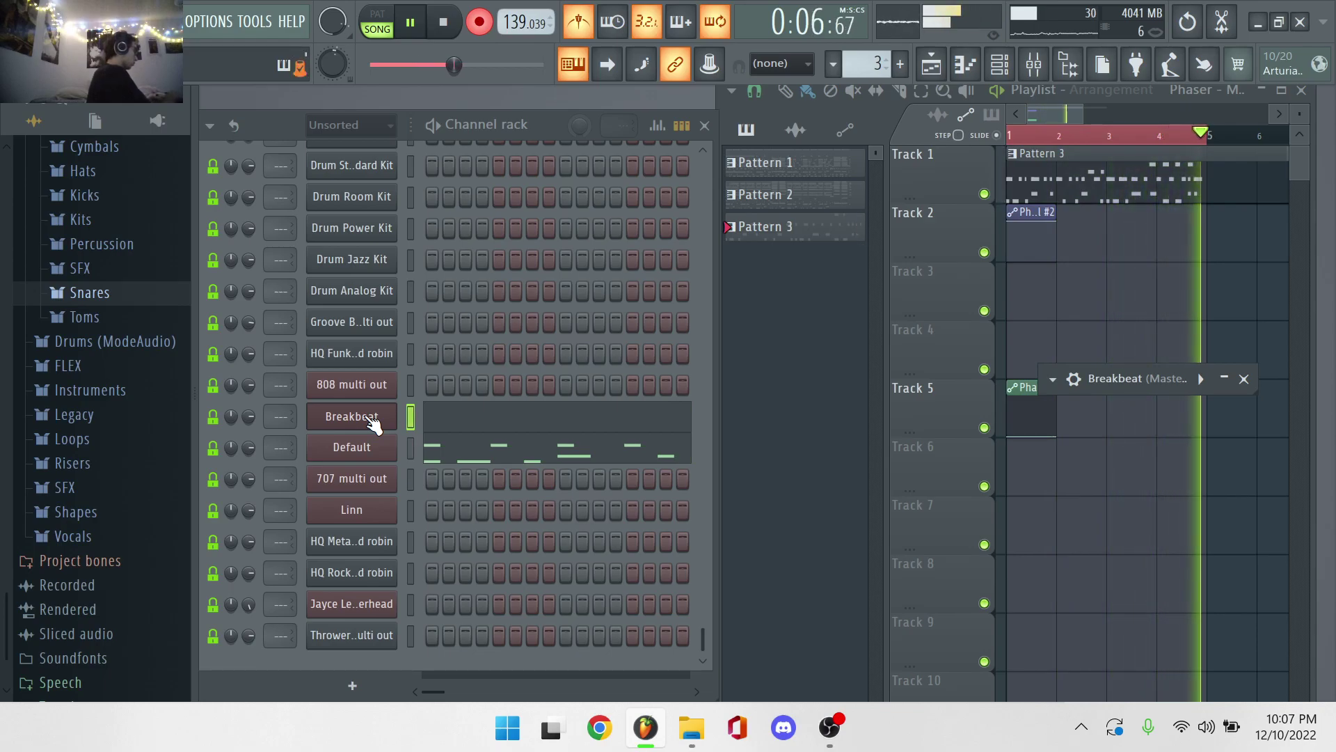
left_click(441, 426)
left_click(366, 515)
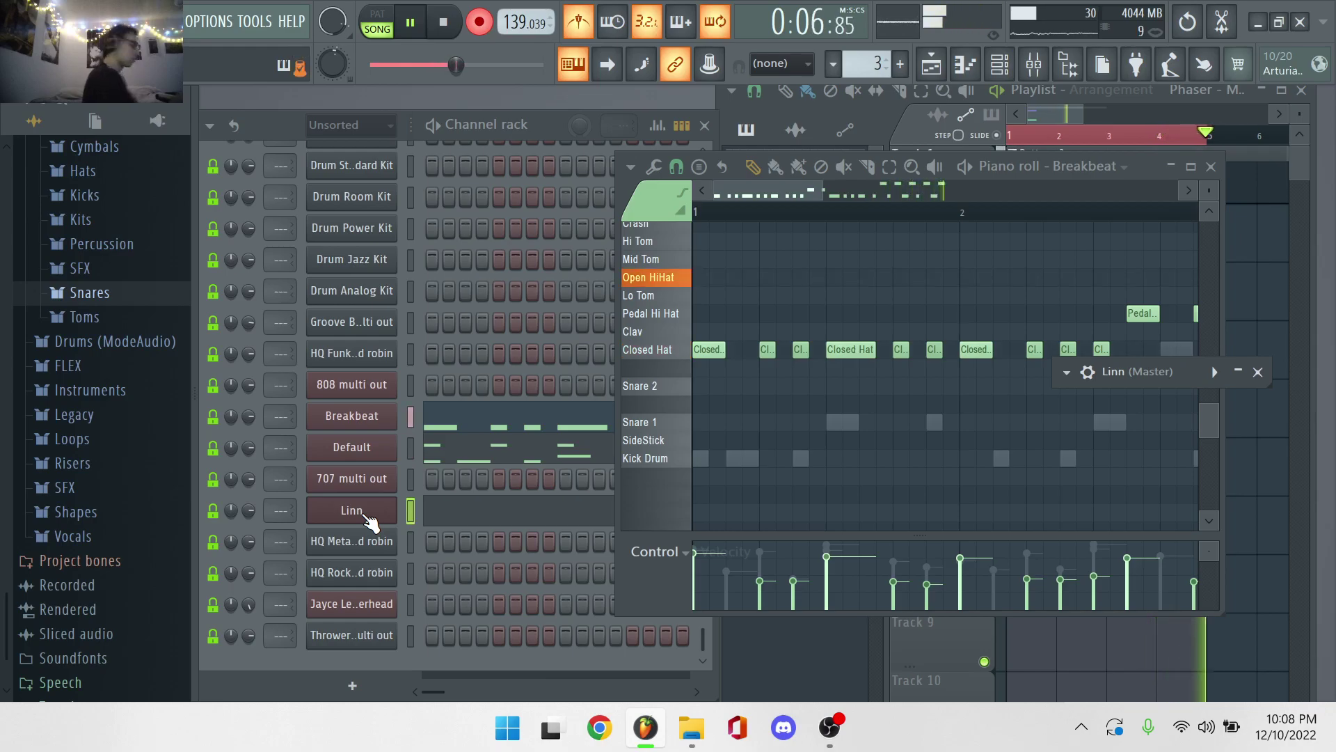
left_click(527, 515)
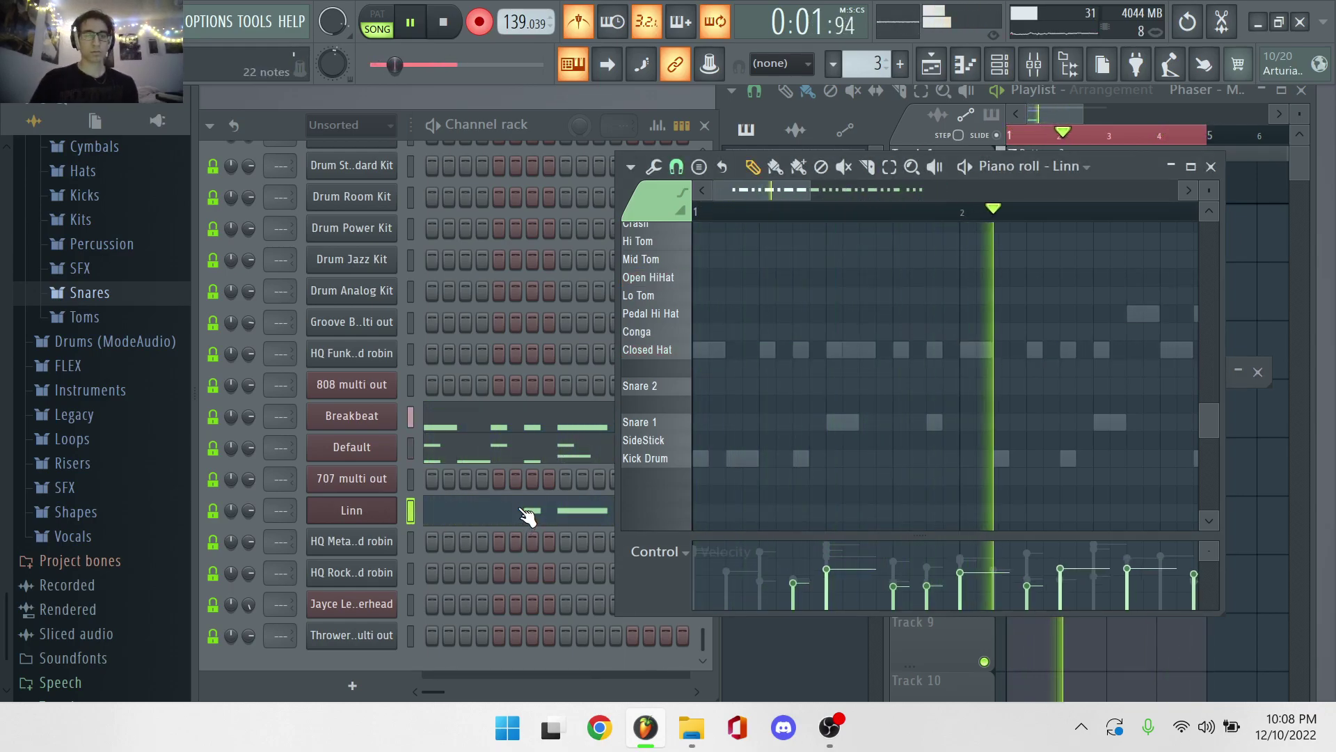
Record a repeating closed hi-hat part on the HQ Funk Kit channel and open its notes in the piano roll.
left_click(380, 358)
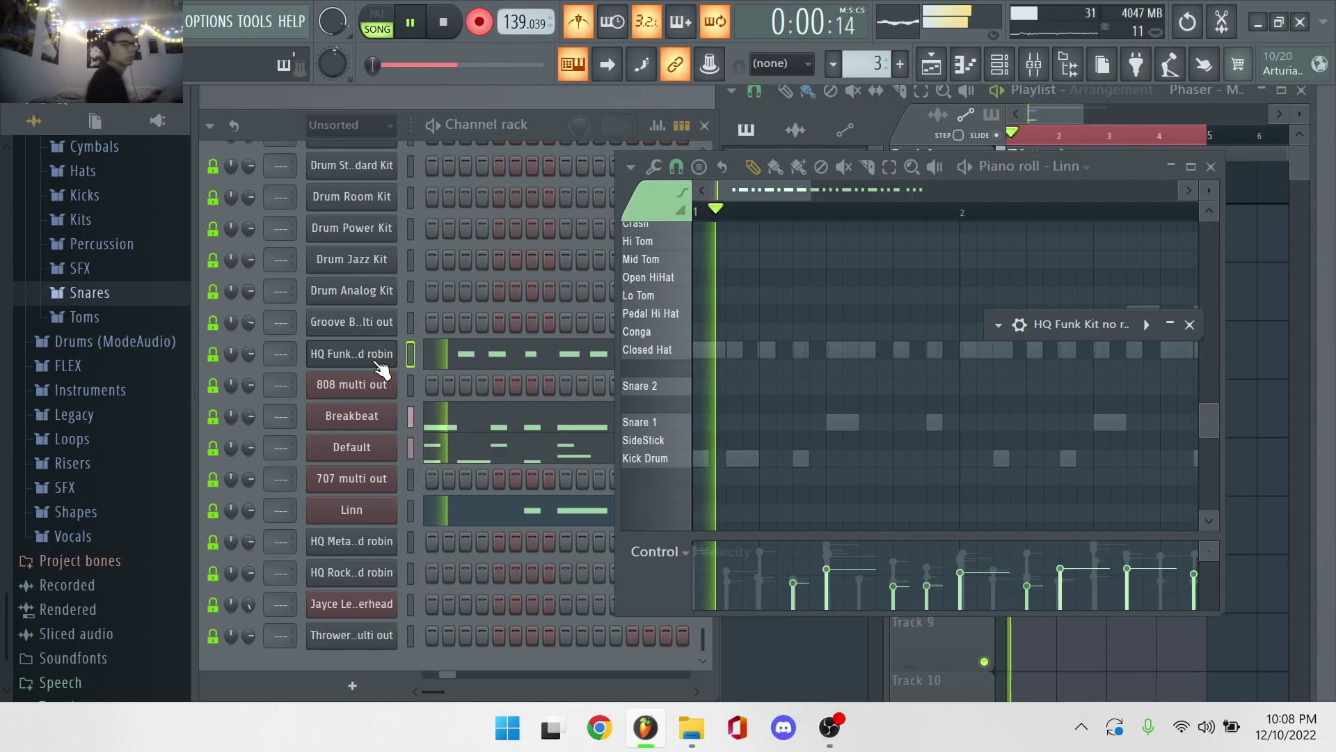
left_click(505, 365)
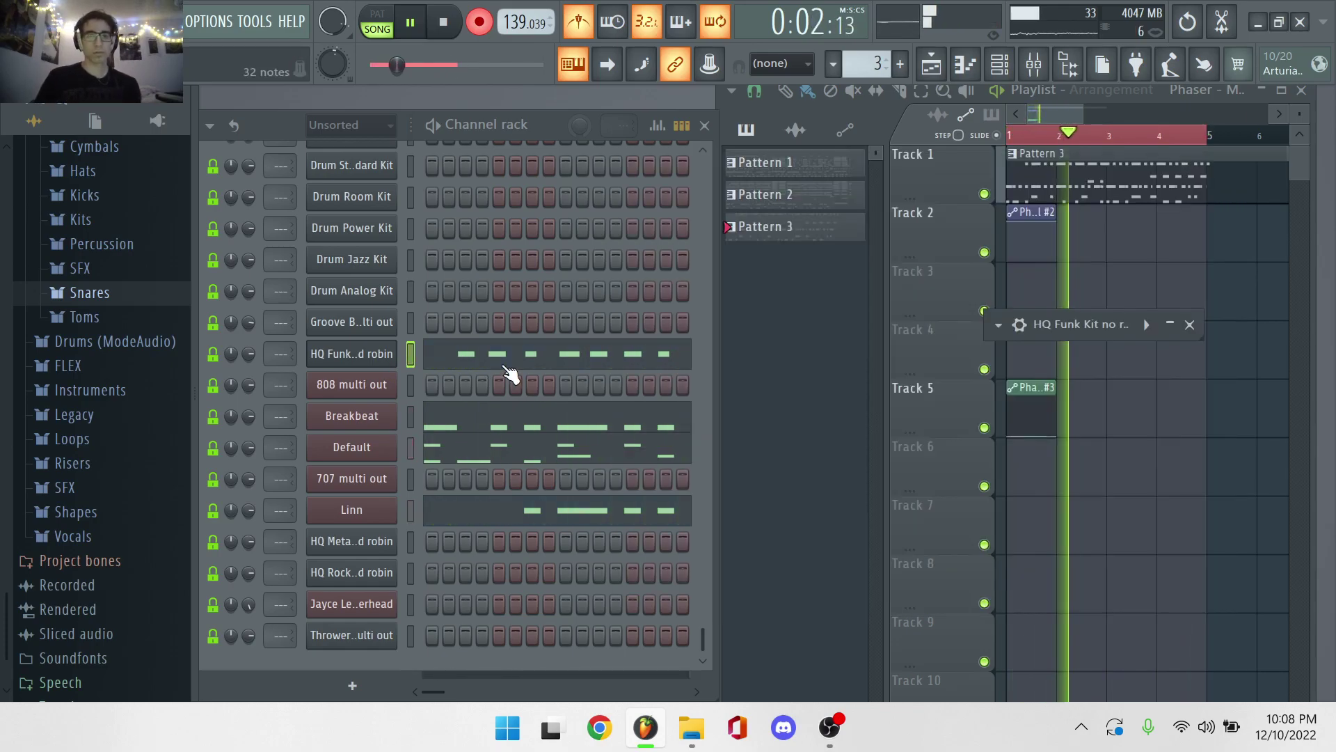
left_click(506, 365)
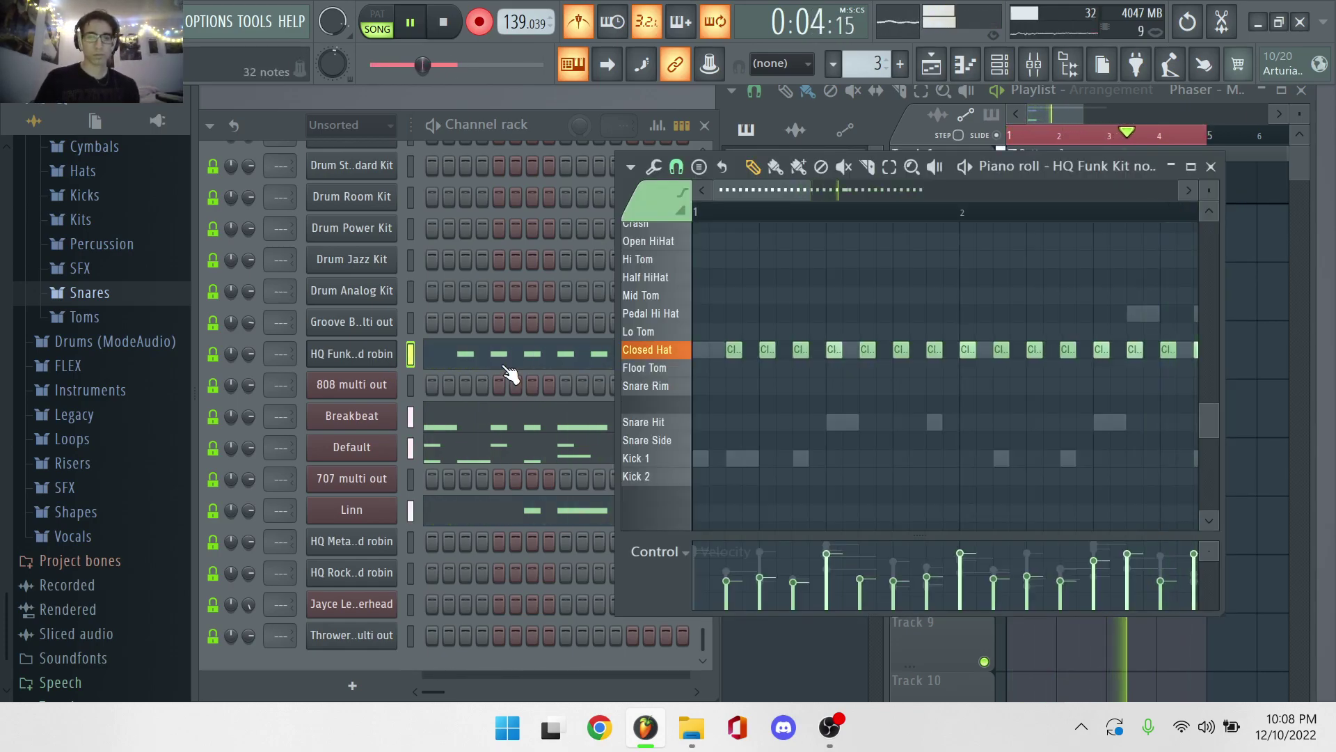
Record a steady closed hi-hat part on the Groove Bias channel, review its notes and close the piano roll.
left_click(382, 324)
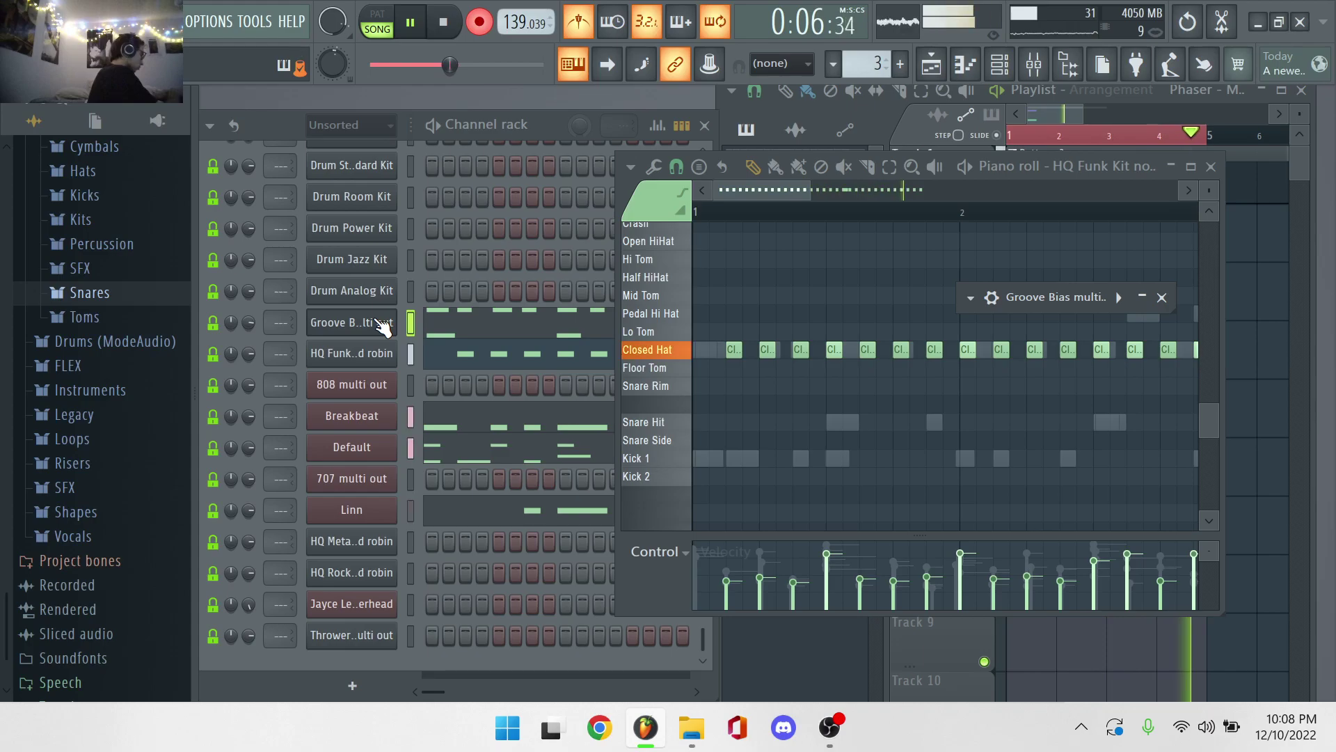
left_click(460, 304)
left_click(477, 322)
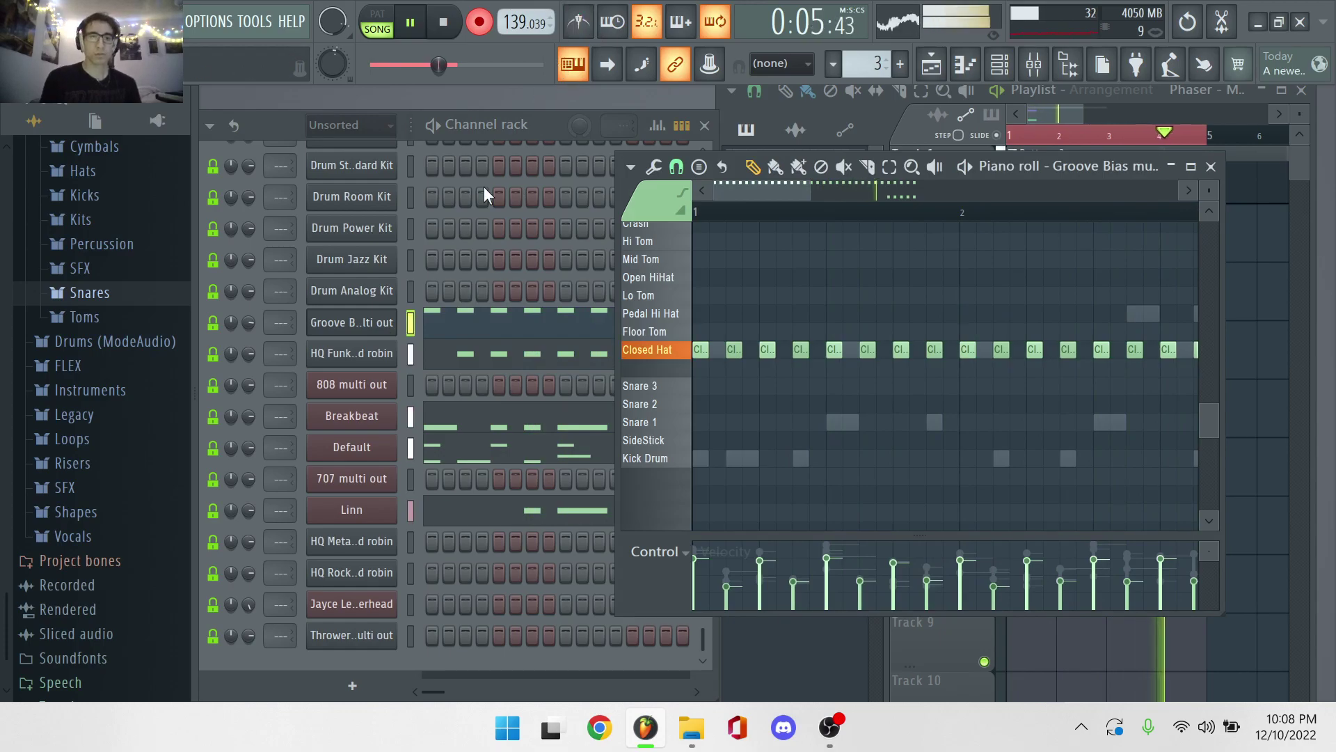
scroll(462, 292, "up", 10)
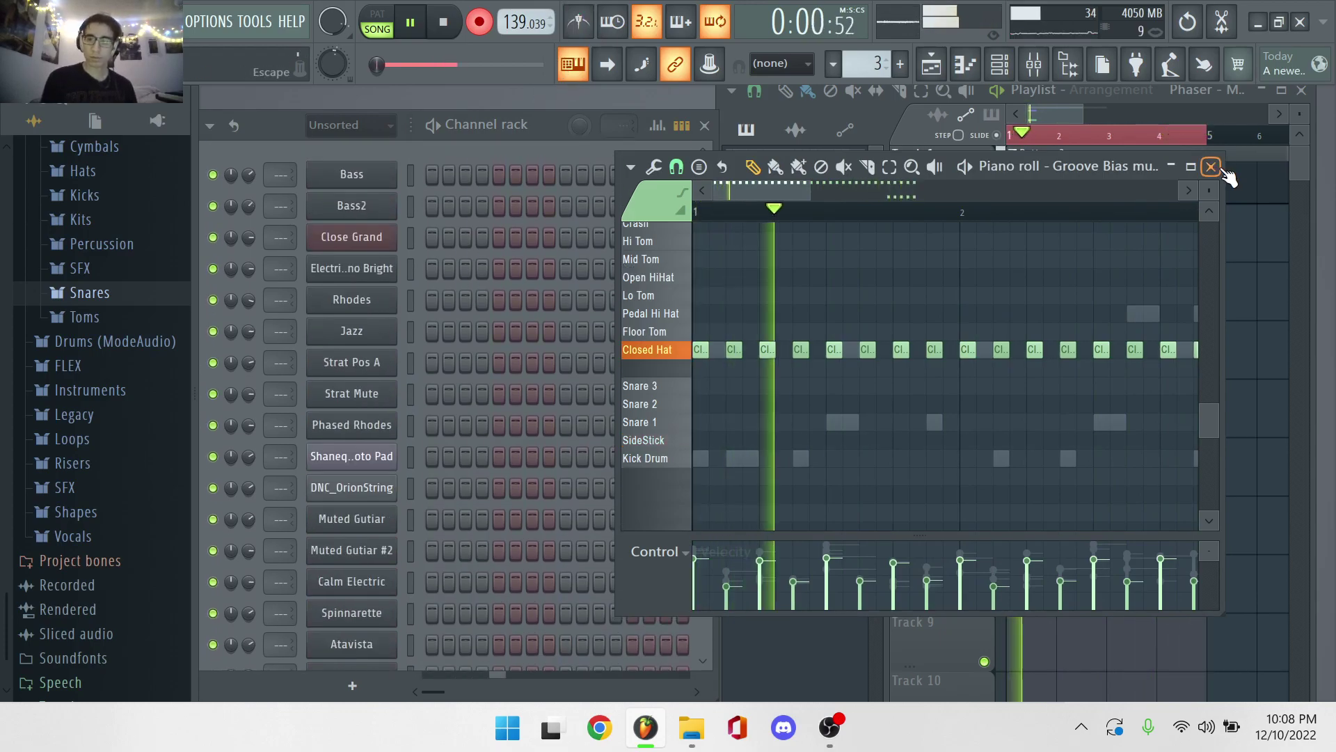
left_click(1212, 167)
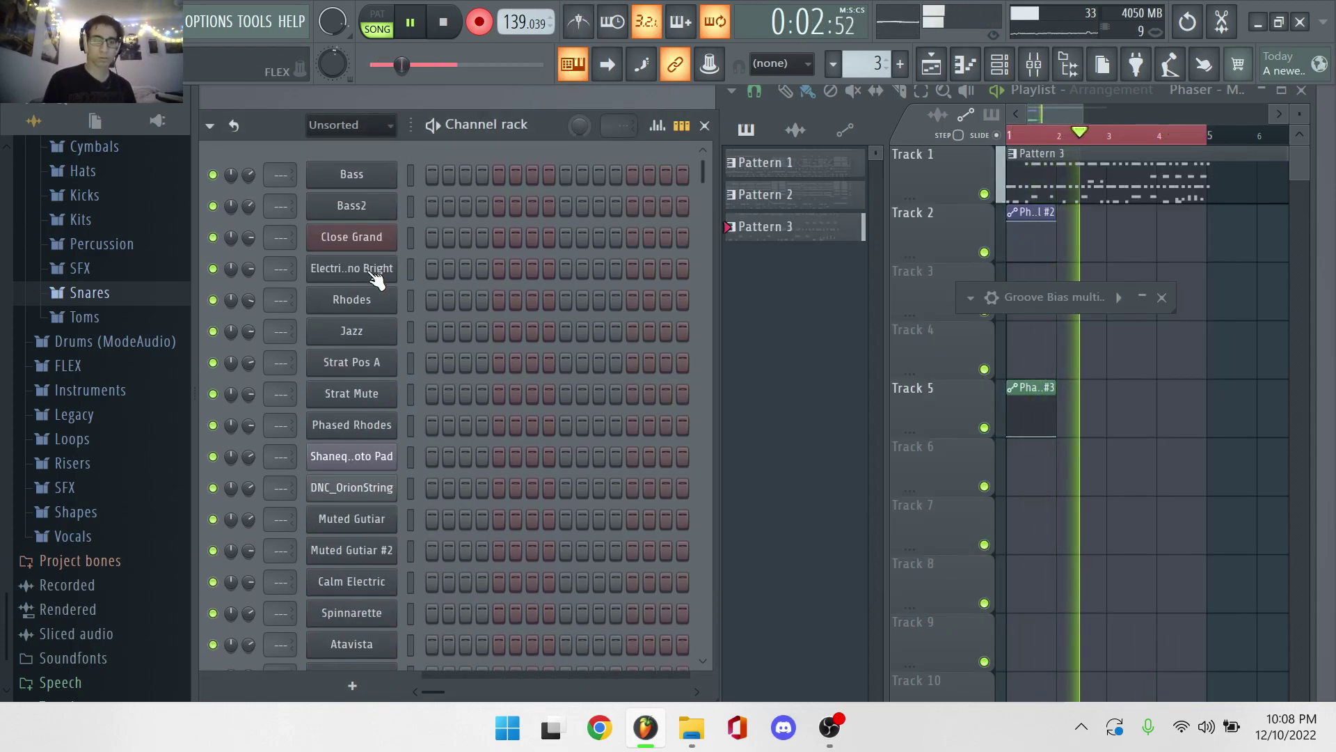
Record sustained chords on the Rhodes channel, check them in the piano roll and close it.
left_click(370, 304)
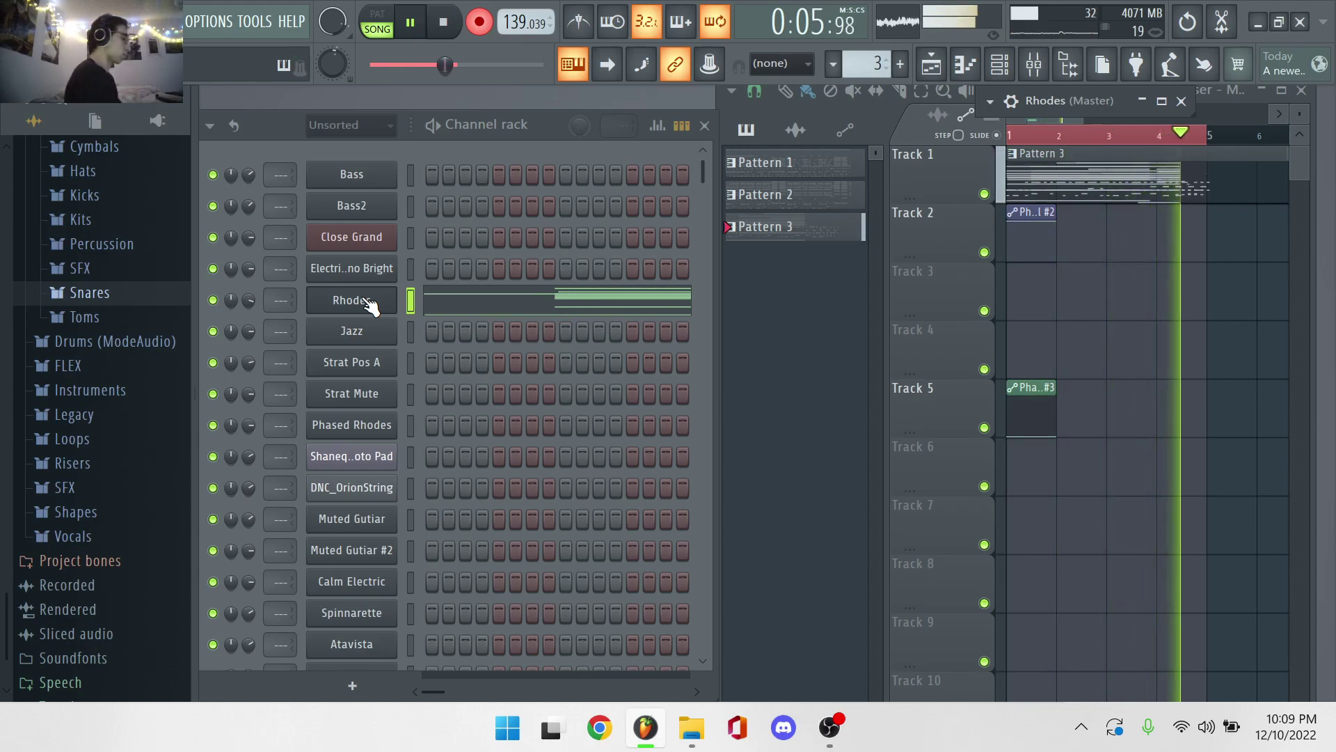
left_click(483, 299)
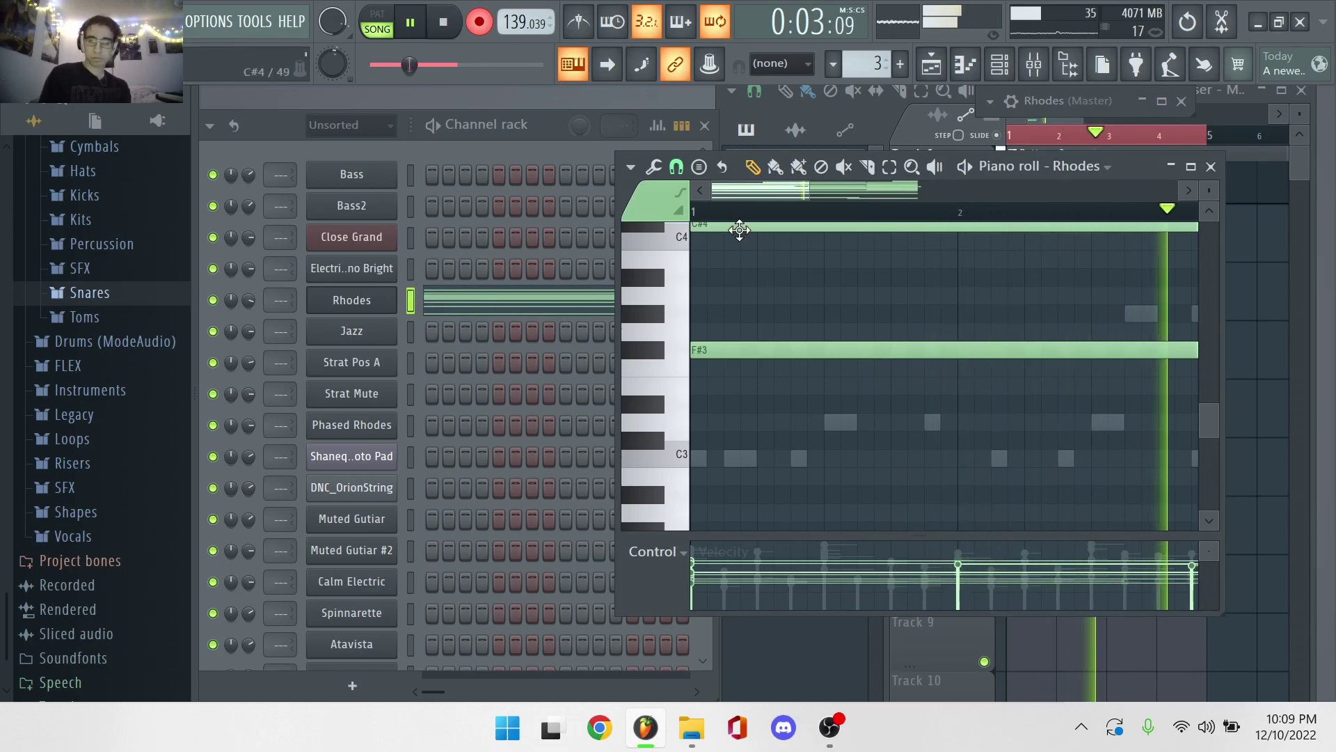
left_click(1212, 167)
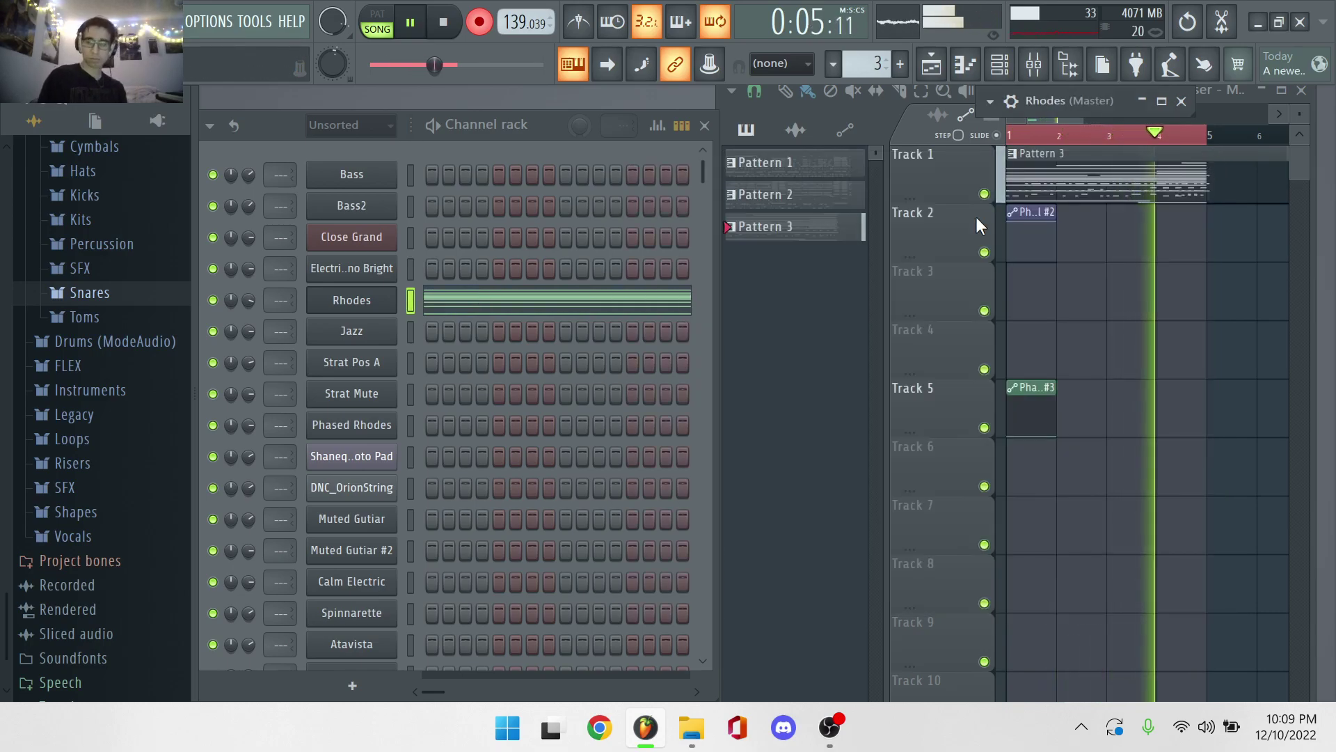
Record a bass line starting on a long F#3 on the Bass channel and open its notes in the piano roll.
left_click(363, 186)
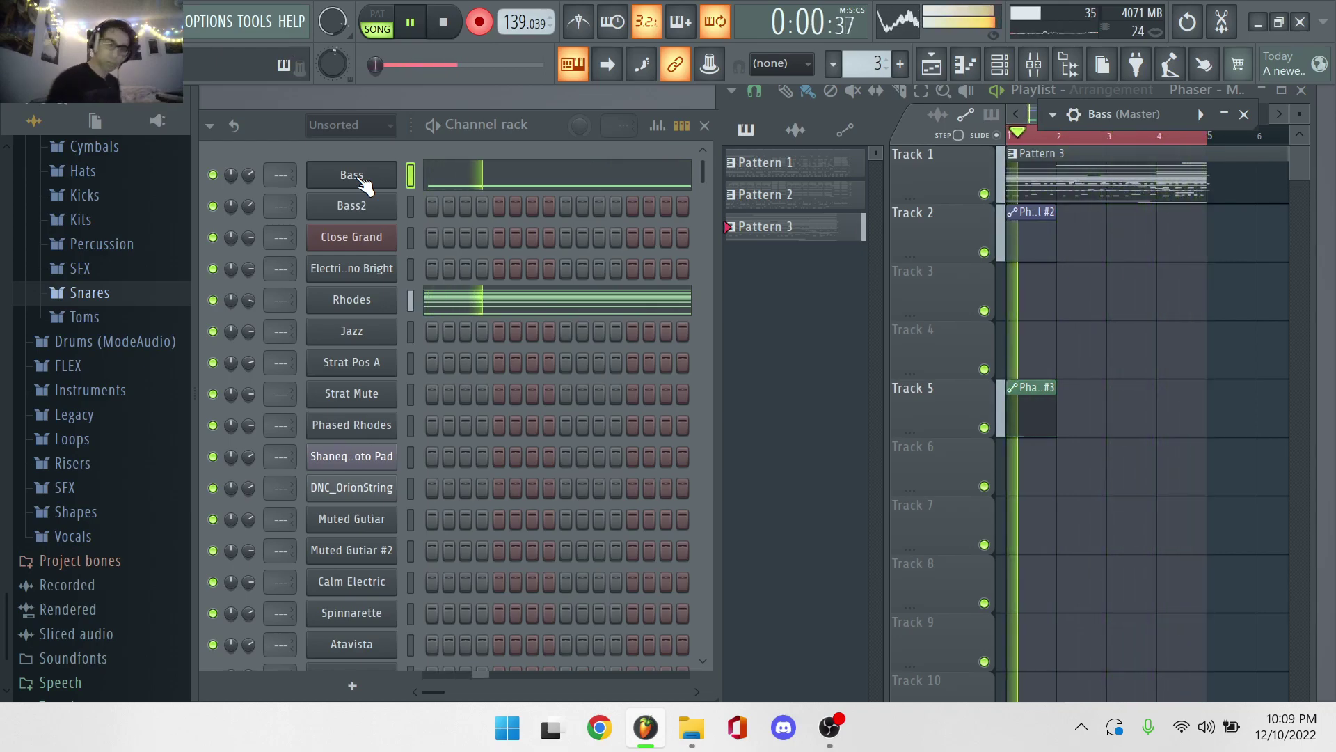
left_click(462, 179)
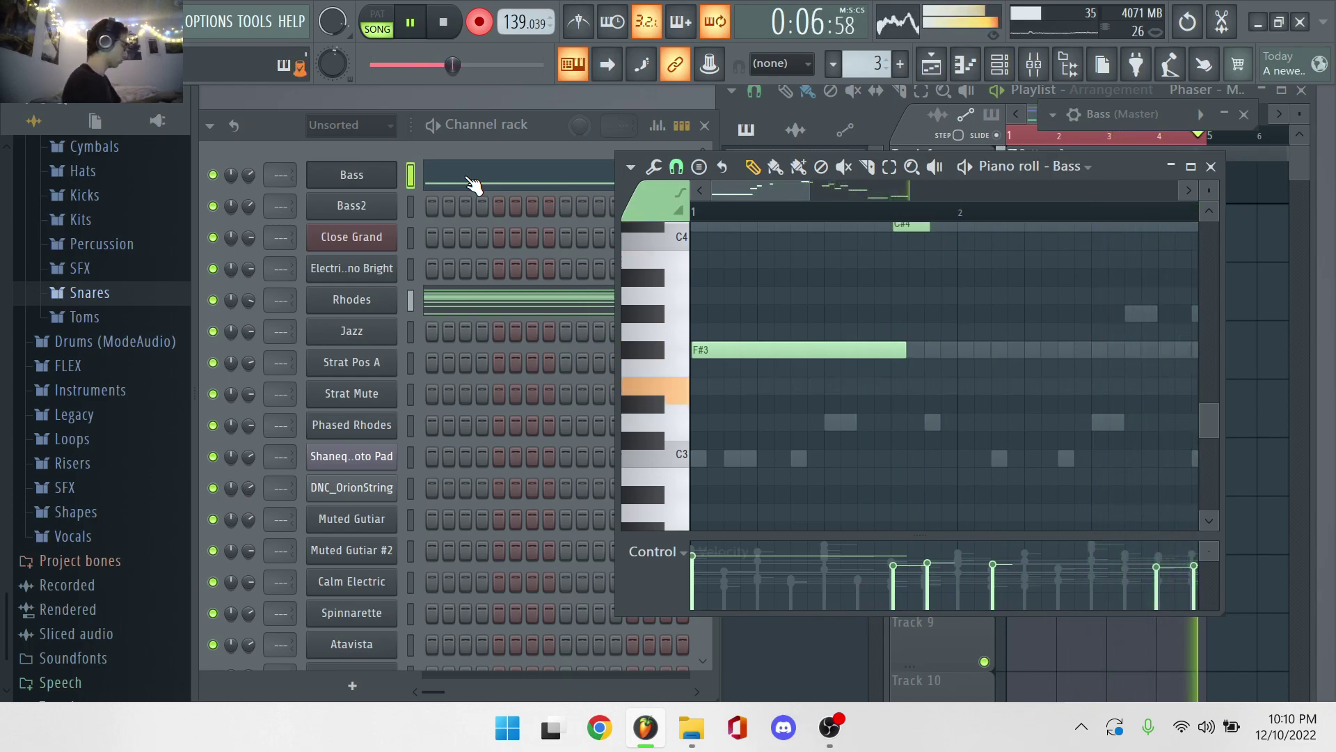
left_click(508, 181)
left_click(508, 181)
Record a long held F#6 note on the DNC_OrionString channel and open its piano roll.
left_click(360, 491)
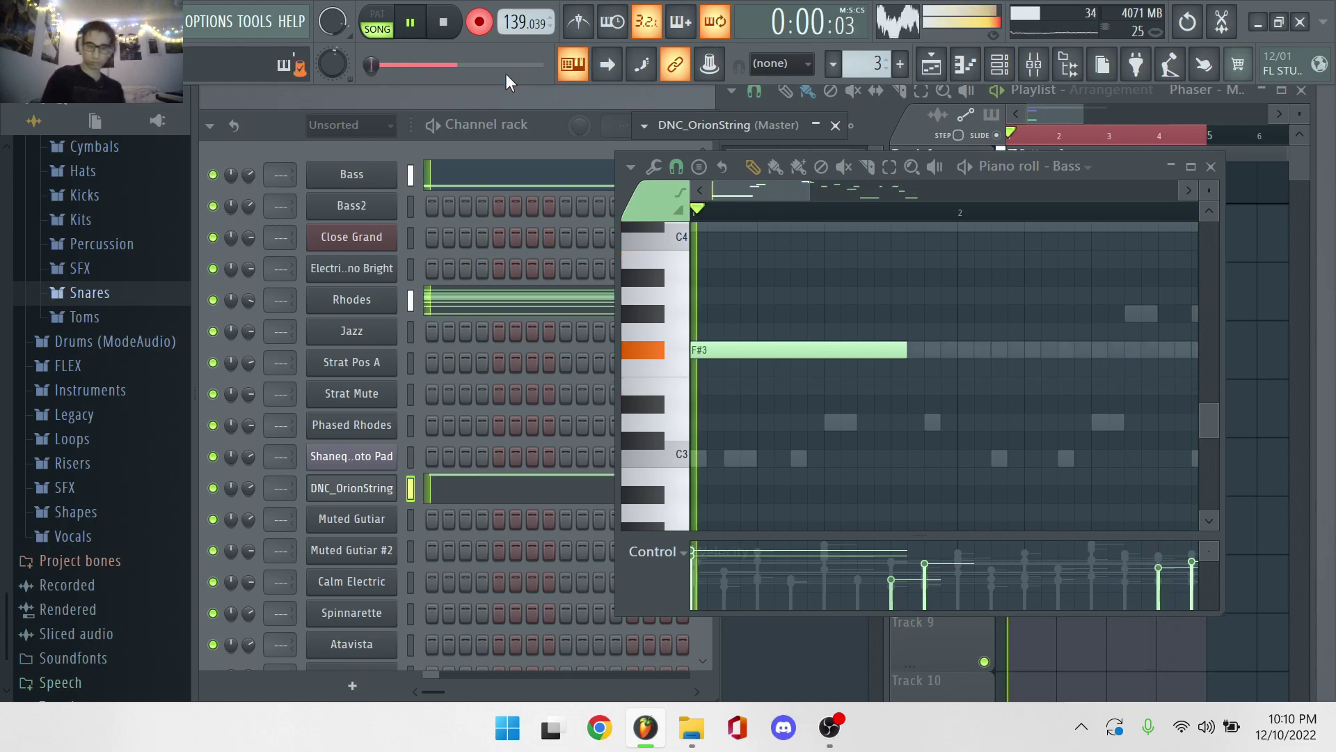
left_click(500, 491)
left_click(501, 496)
left_click(501, 495)
Quantize the DNC_OrionString notes with the snap set to Bar and move the four-bar F#6 note down to F#5.
left_click(676, 167)
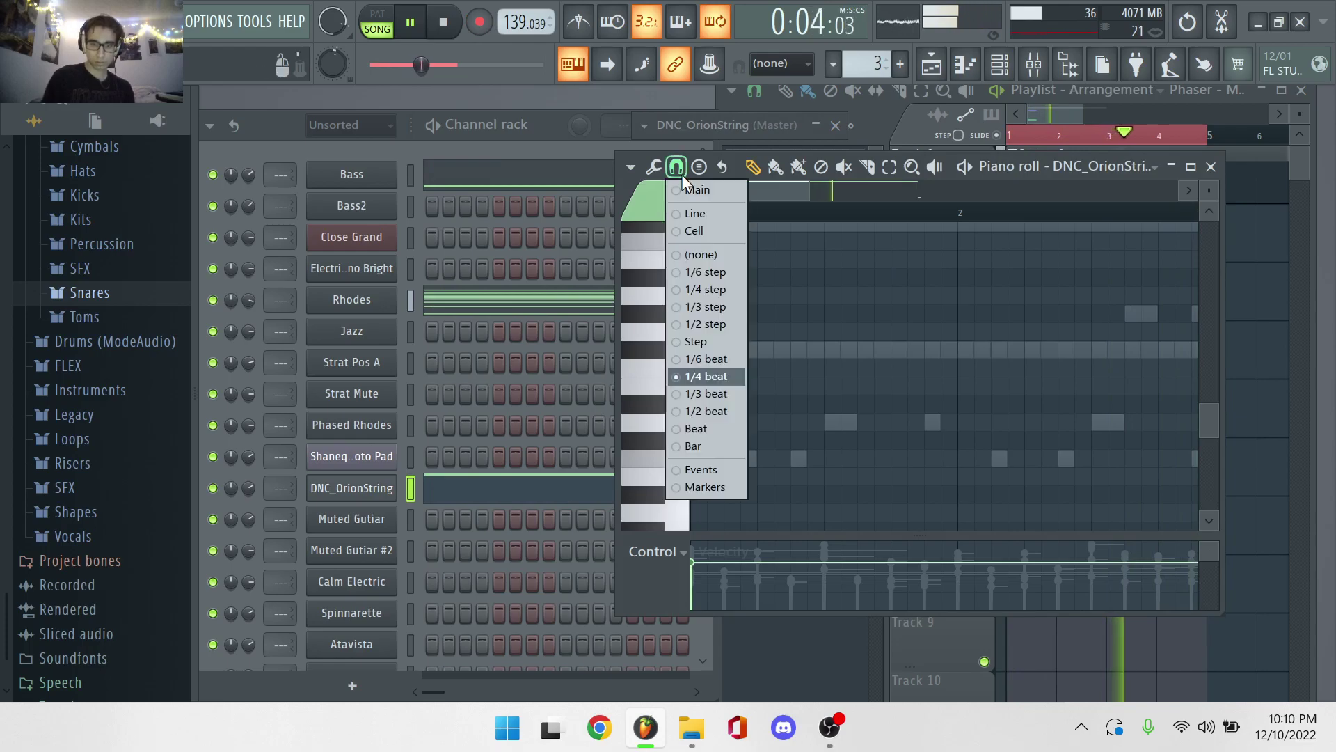
left_click(710, 440)
scroll(921, 483, "up", 2)
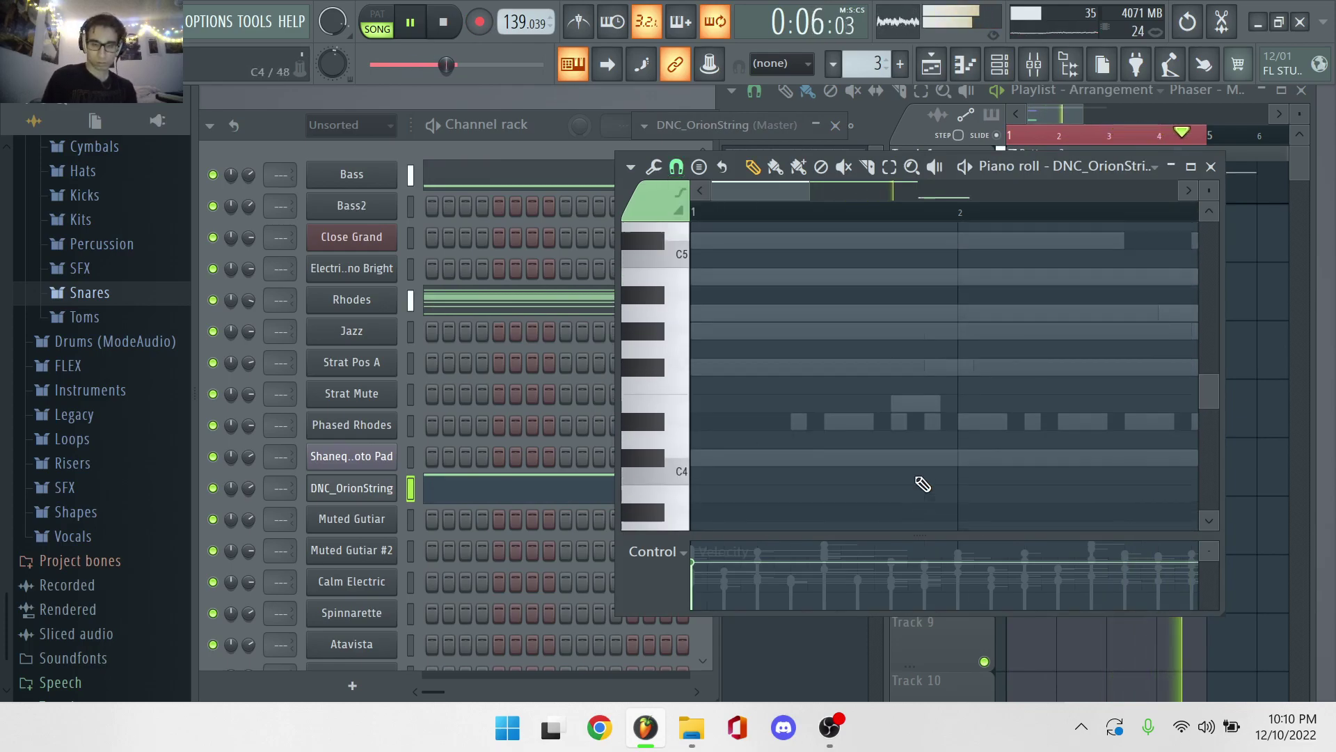
scroll(923, 484, "up", 2)
scroll(923, 483, "down", 3, "ctrl")
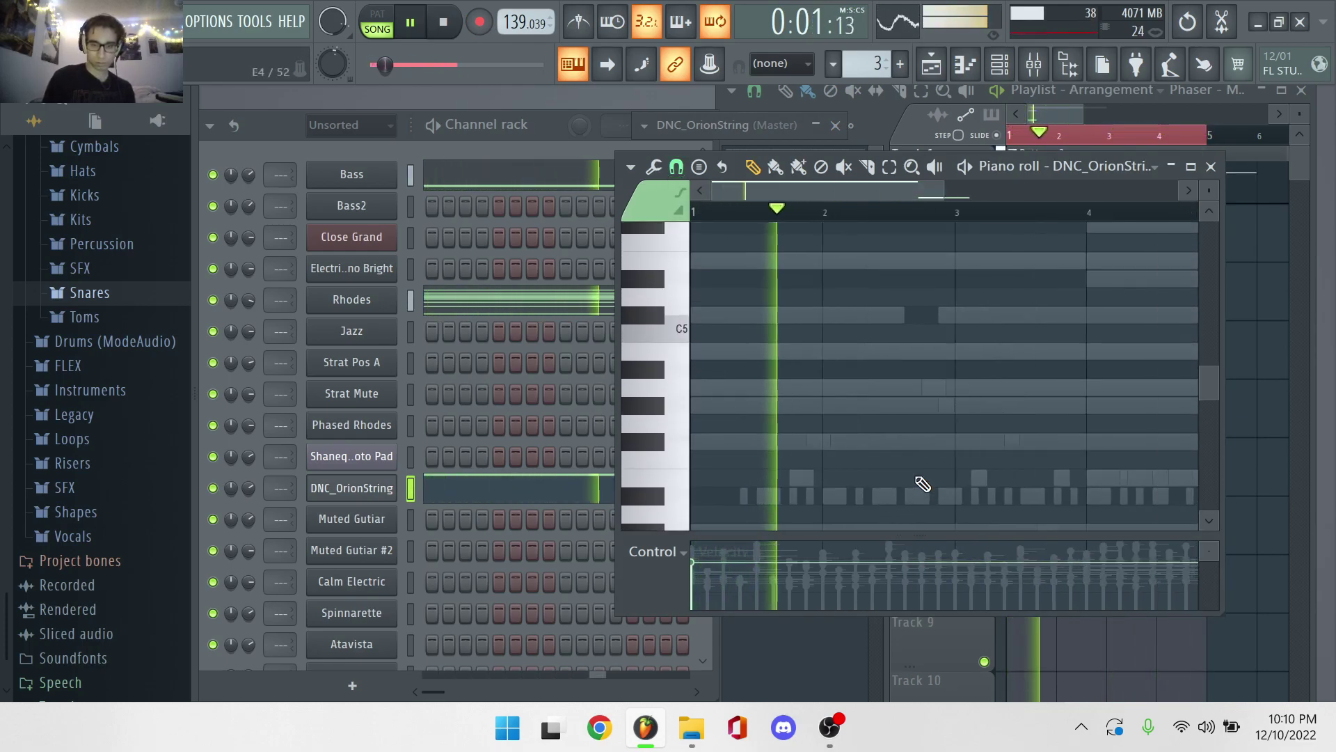
scroll(923, 483, "up", 7)
scroll(920, 483, "down", 2)
scroll(806, 304, "up", 2)
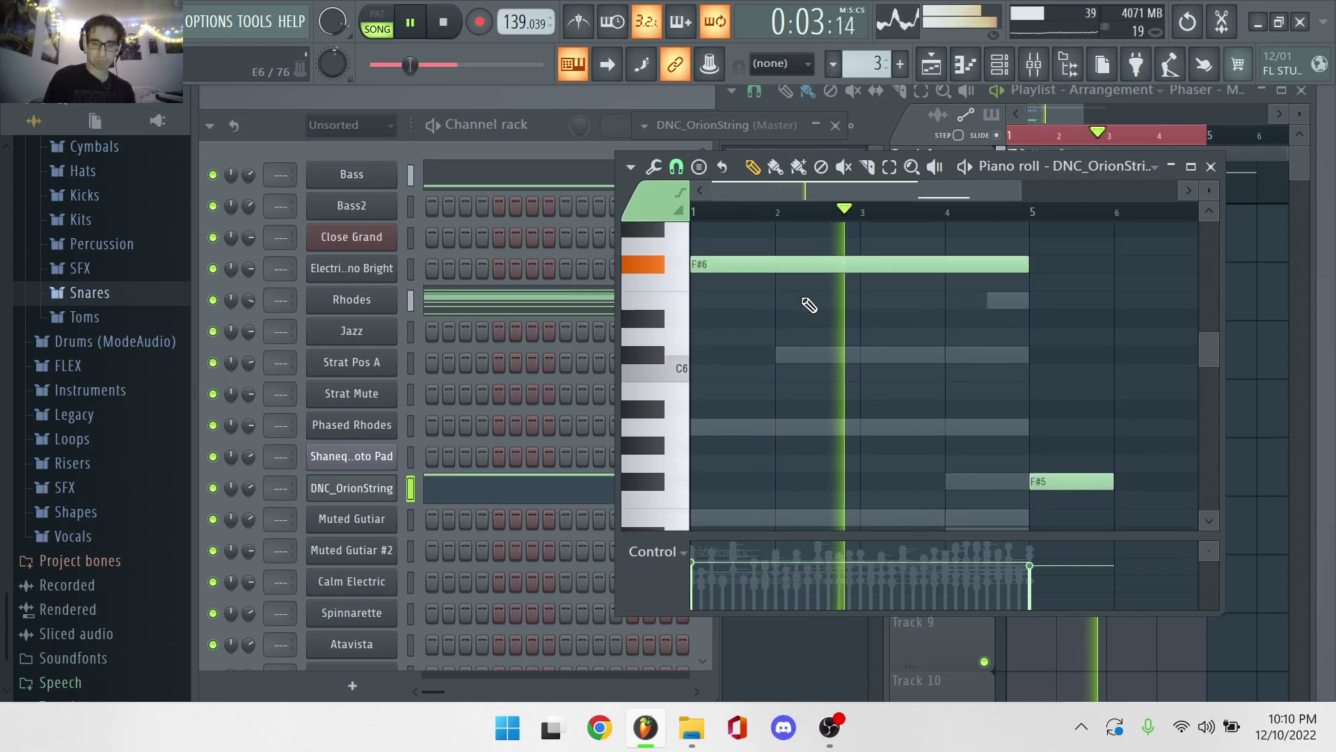
scroll(797, 293, "down", 1)
left_click_drag(797, 293, 730, 533)
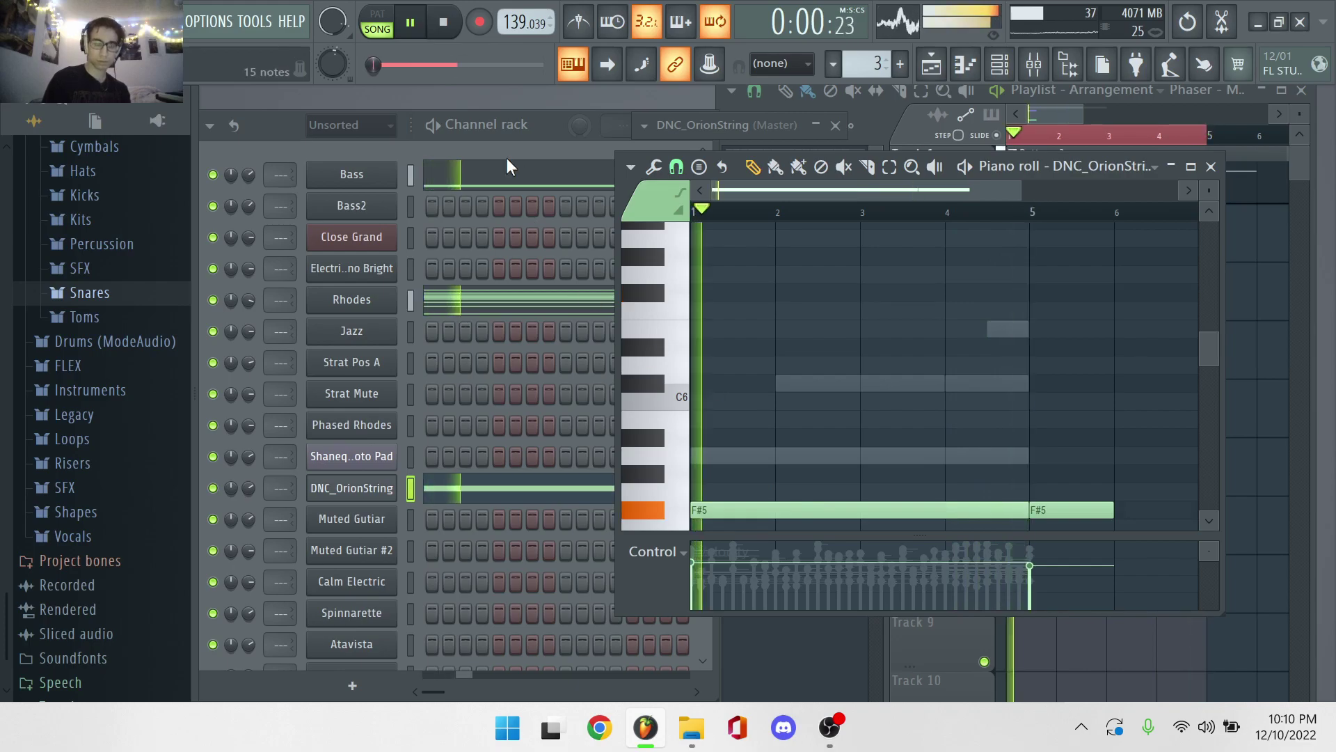
Raise the volume of the DNC_OrionString channel and of the Electric Piano Bright channel in the channel rack.
left_click_drag(249, 487, 249, 482)
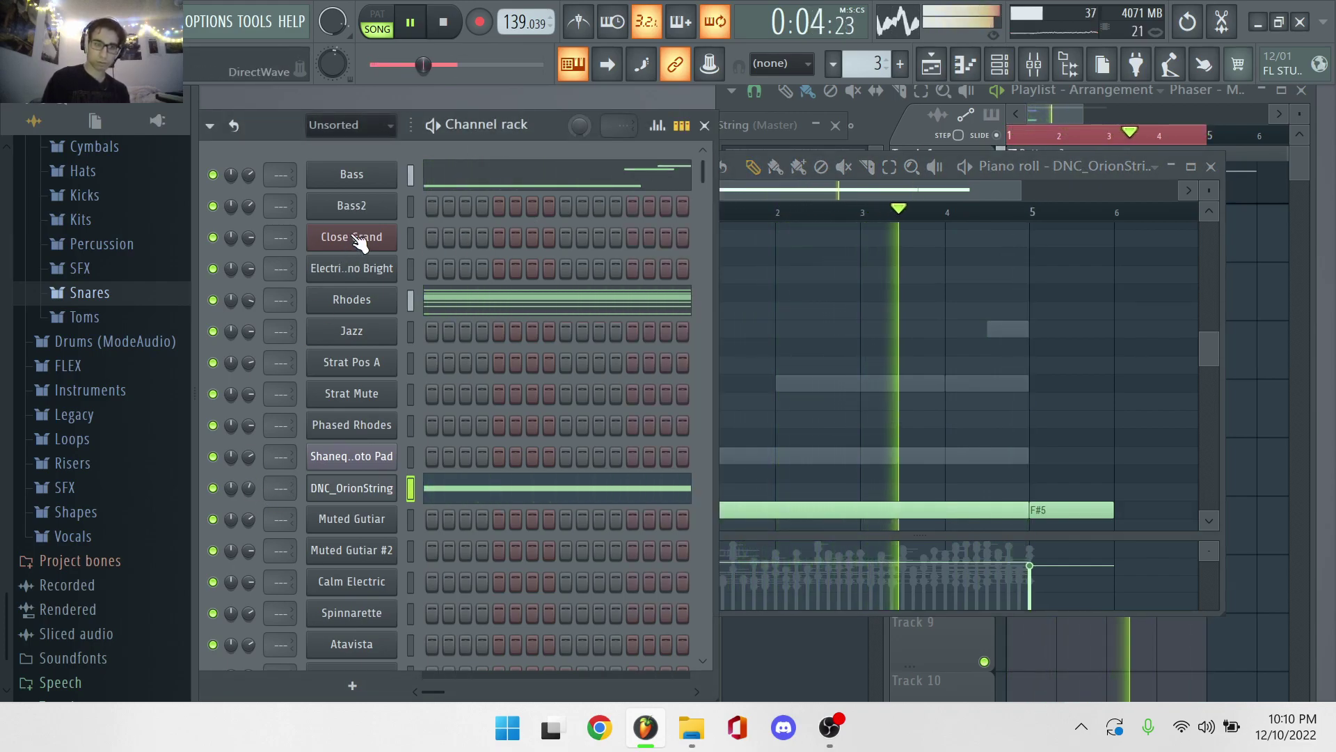
left_click(376, 276)
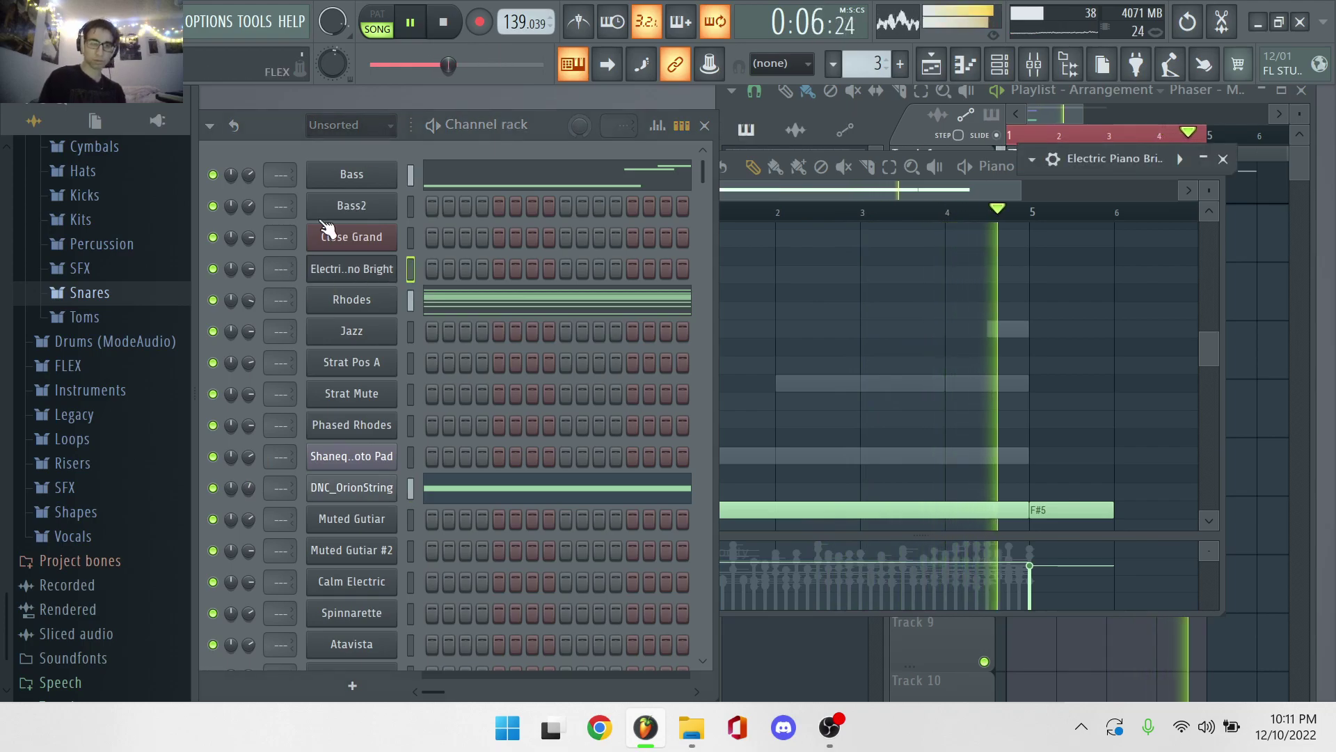
left_click_drag(248, 269, 248, 264)
scroll(323, 400, "down", 10)
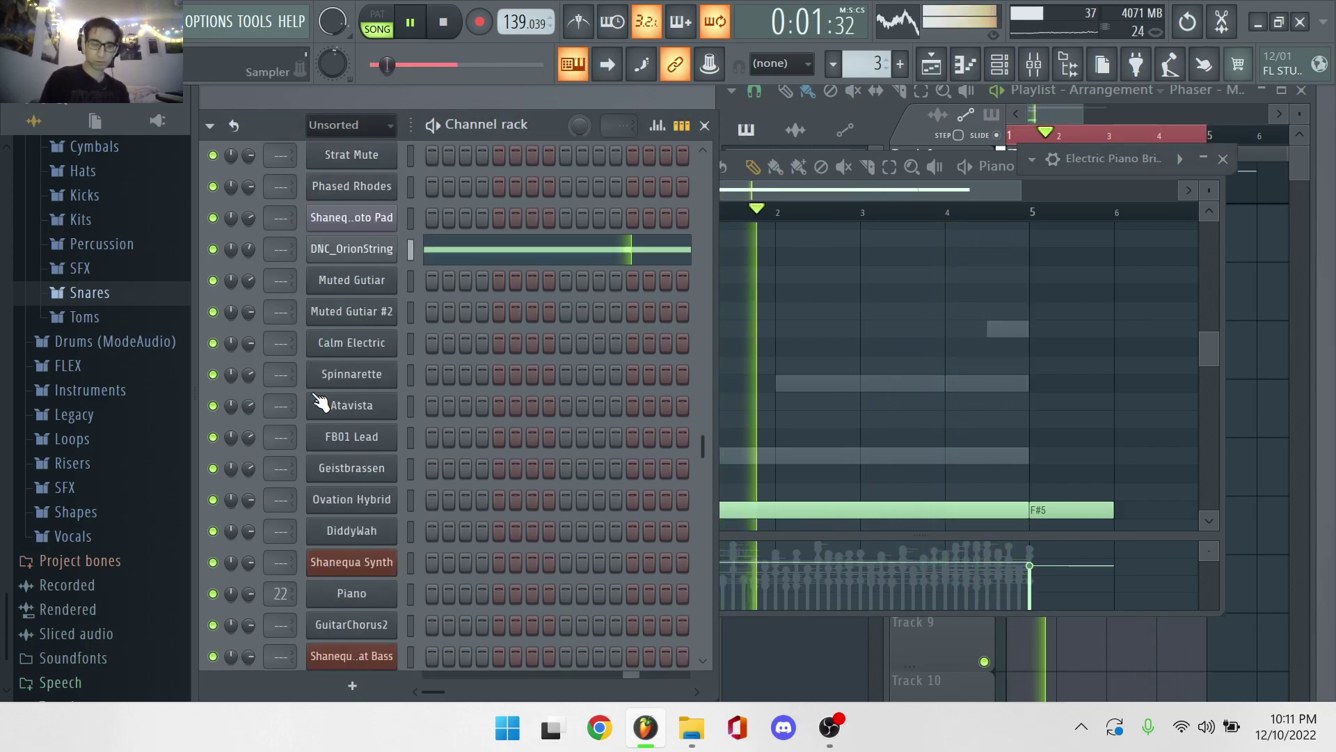
scroll(316, 404, "up", 6)
scroll(324, 412, "up", 3)
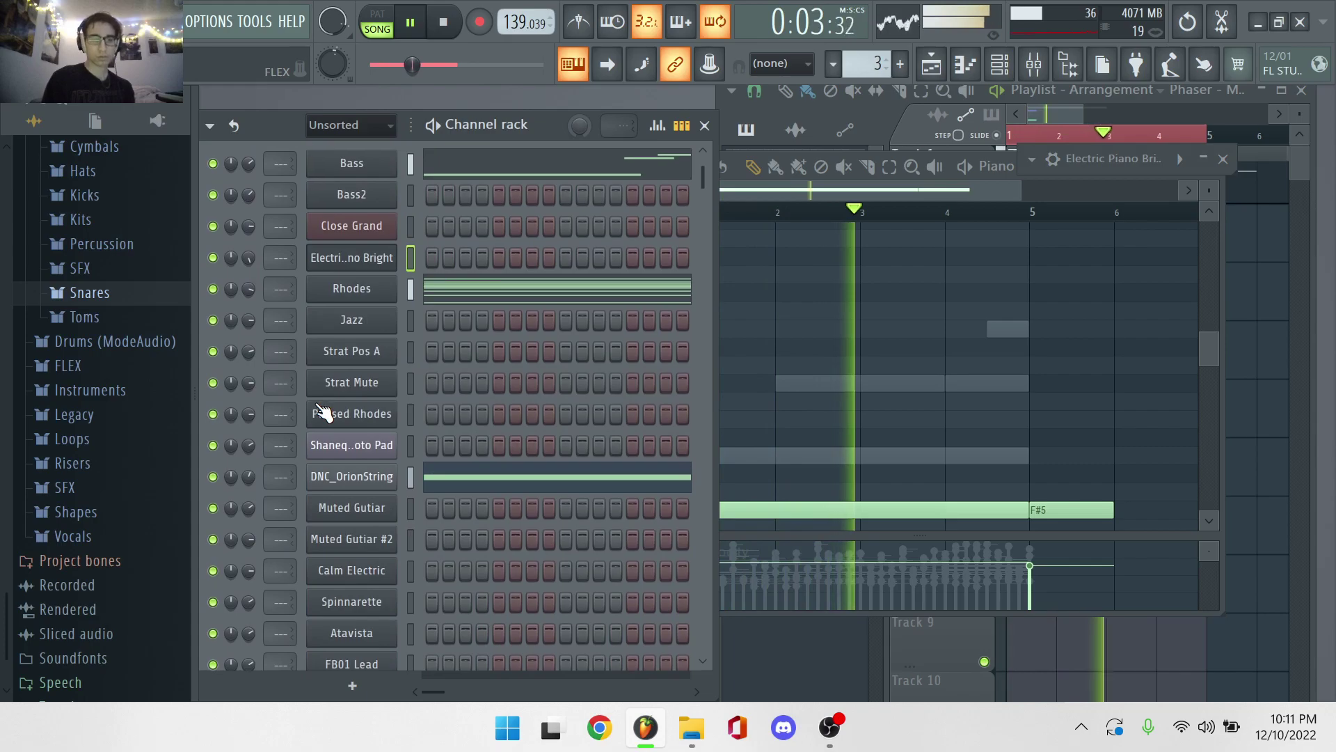
Mute the DNC_OrionString channel in the channel rack.
left_click(213, 477)
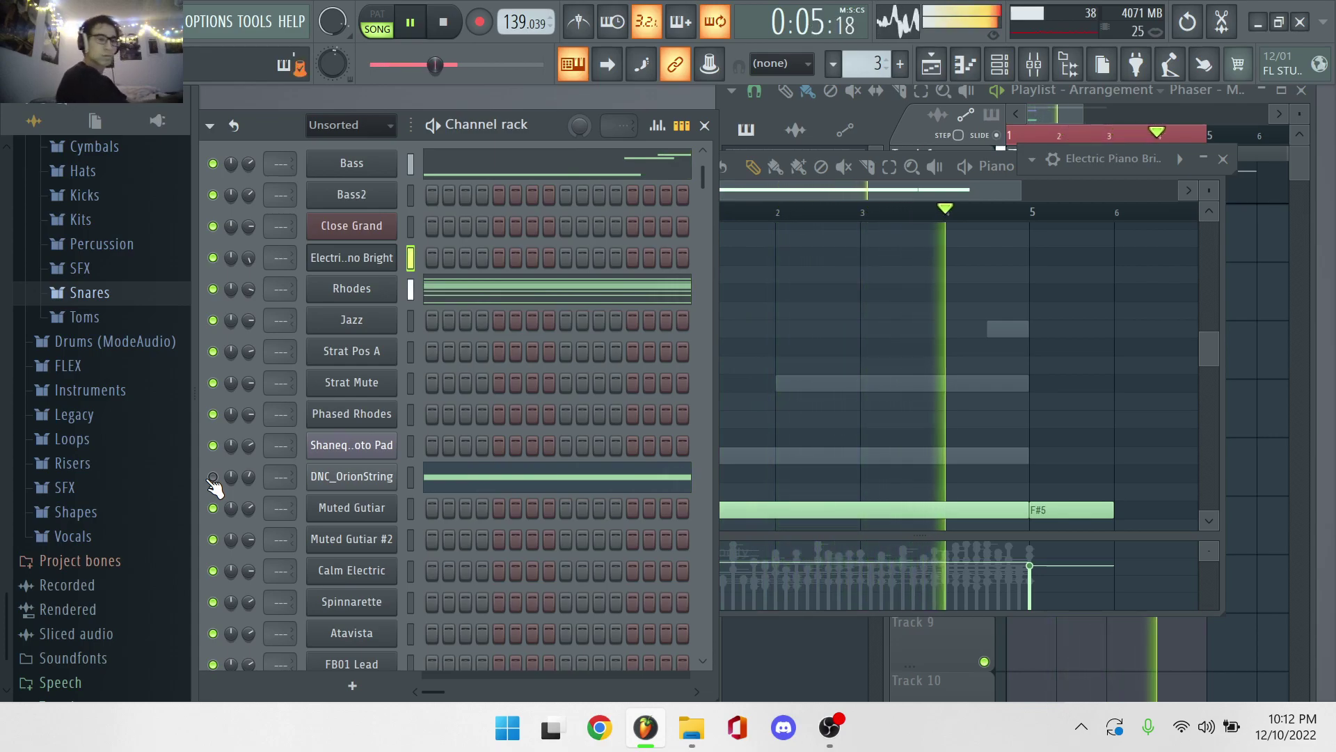
scroll(215, 459, "up", 1)
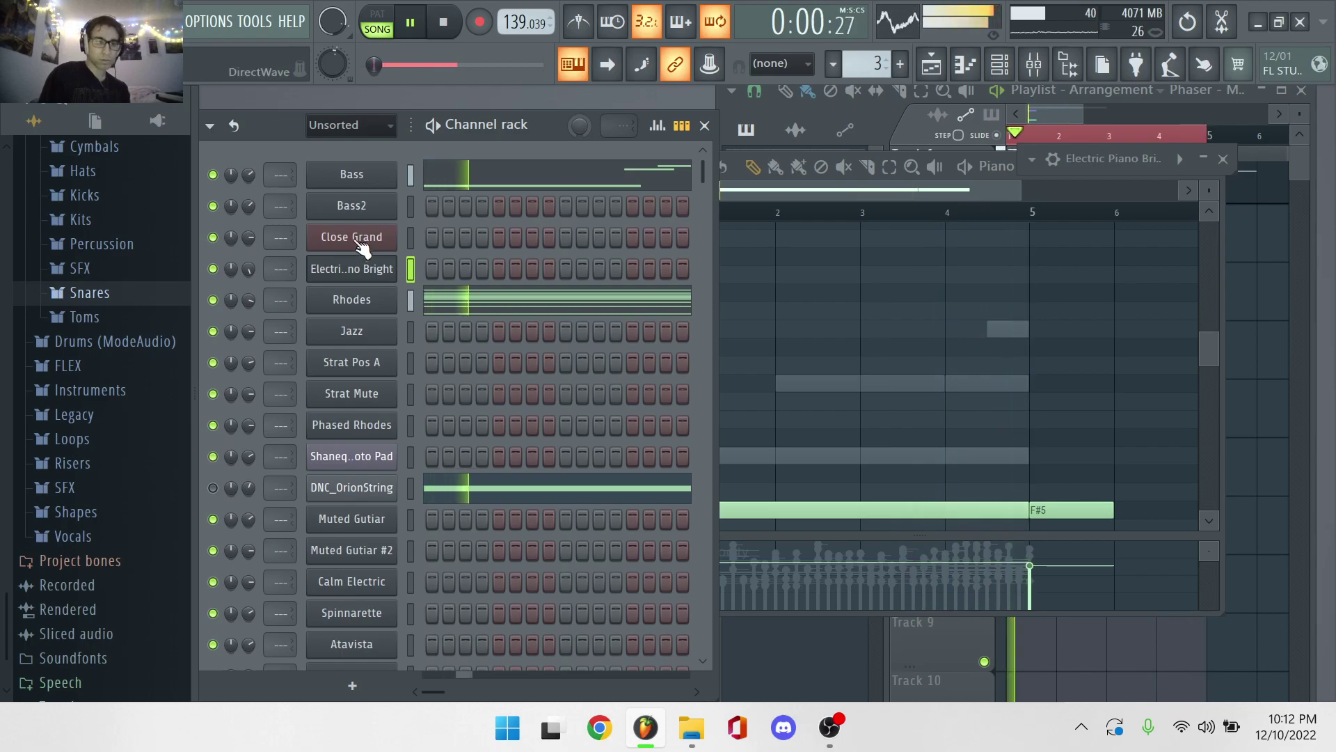
scroll(362, 309, "down", 6)
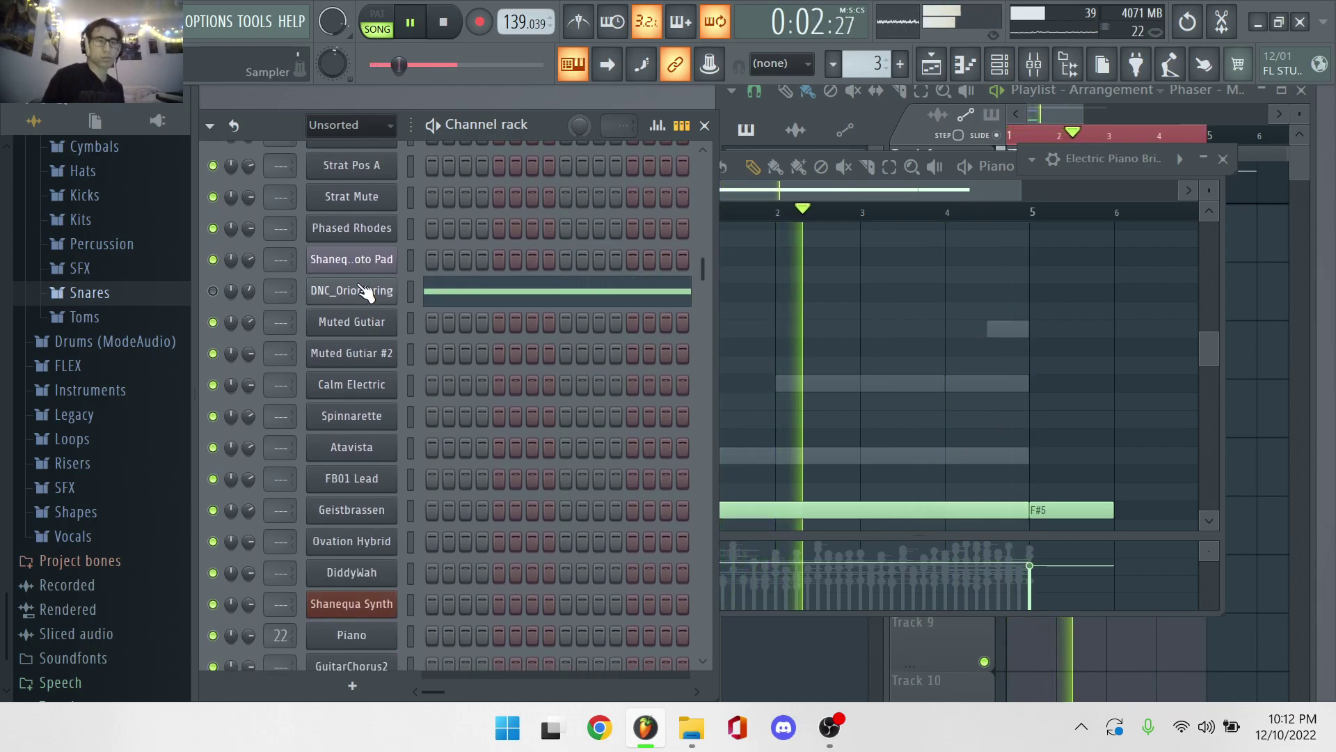
Solo the Bass channel in the channel rack, leaving only the locked drum channels playing with it.
scroll(331, 386, "down", 13)
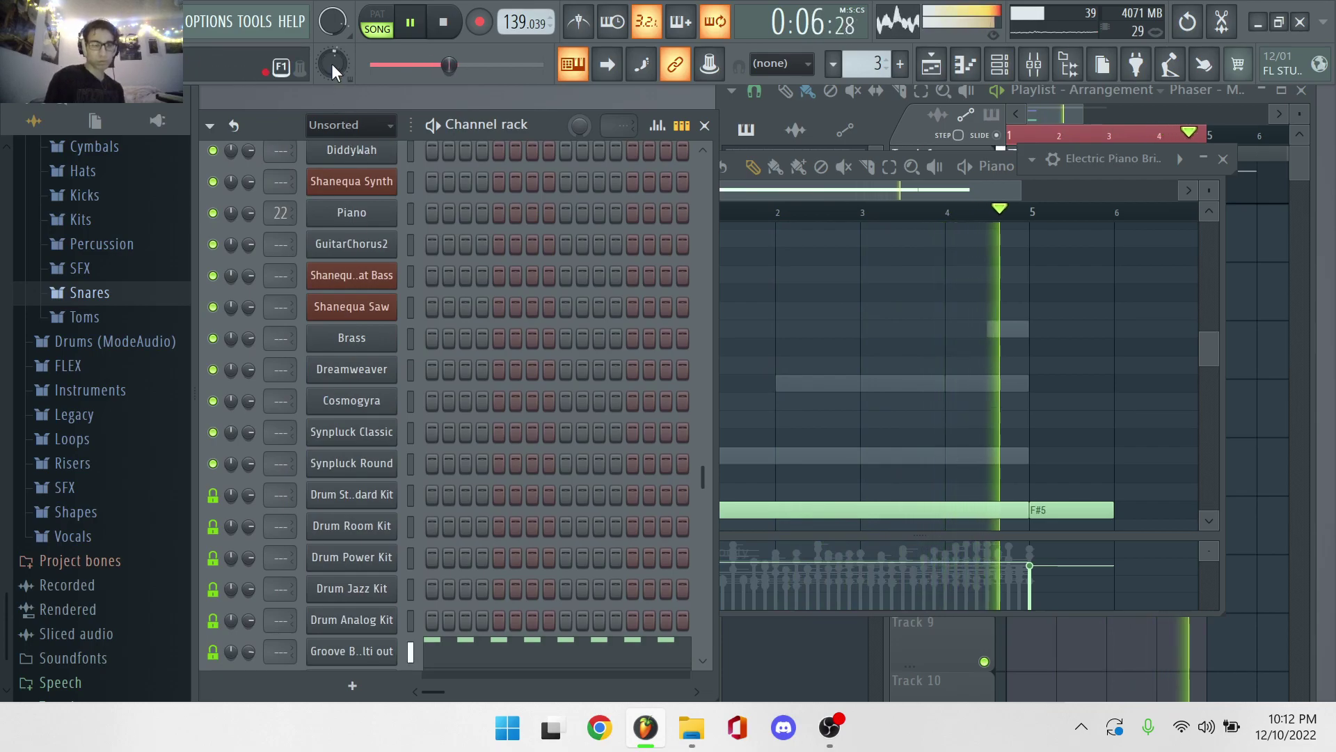
scroll(445, 208, "up", 19)
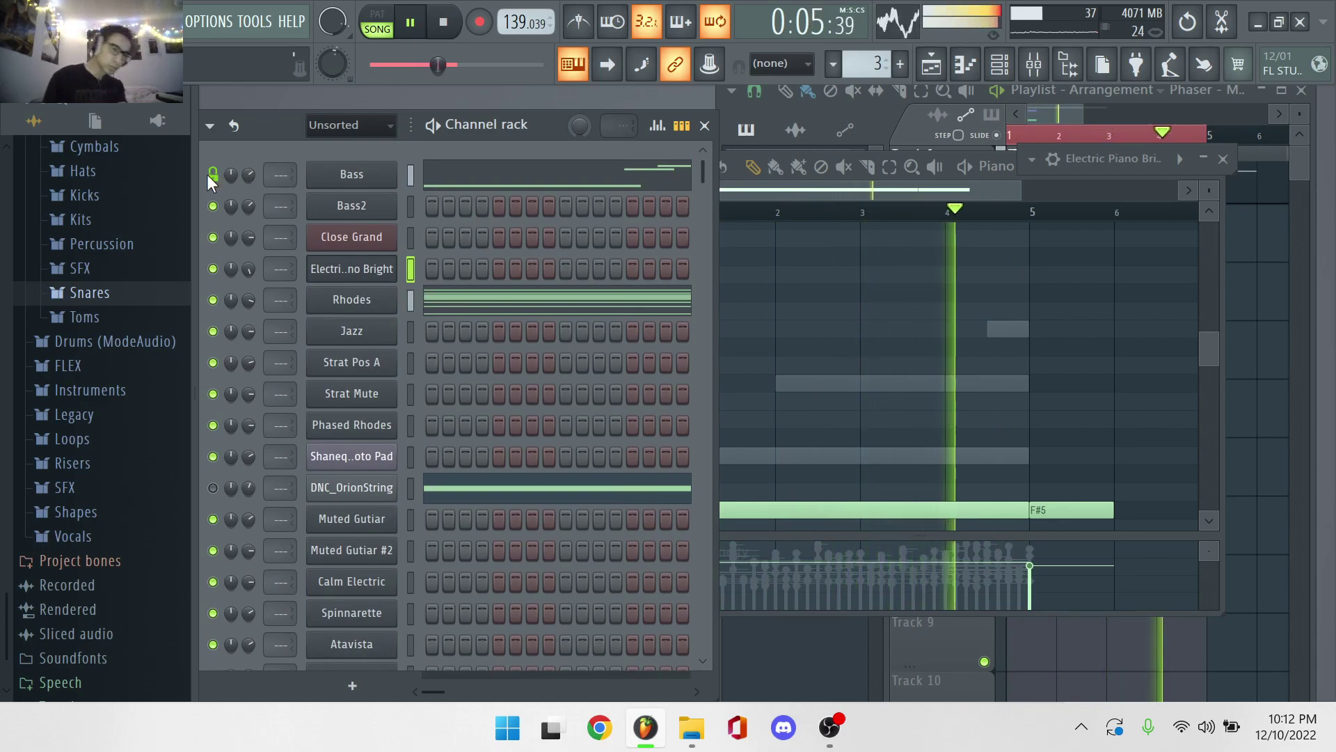
right_click(213, 175)
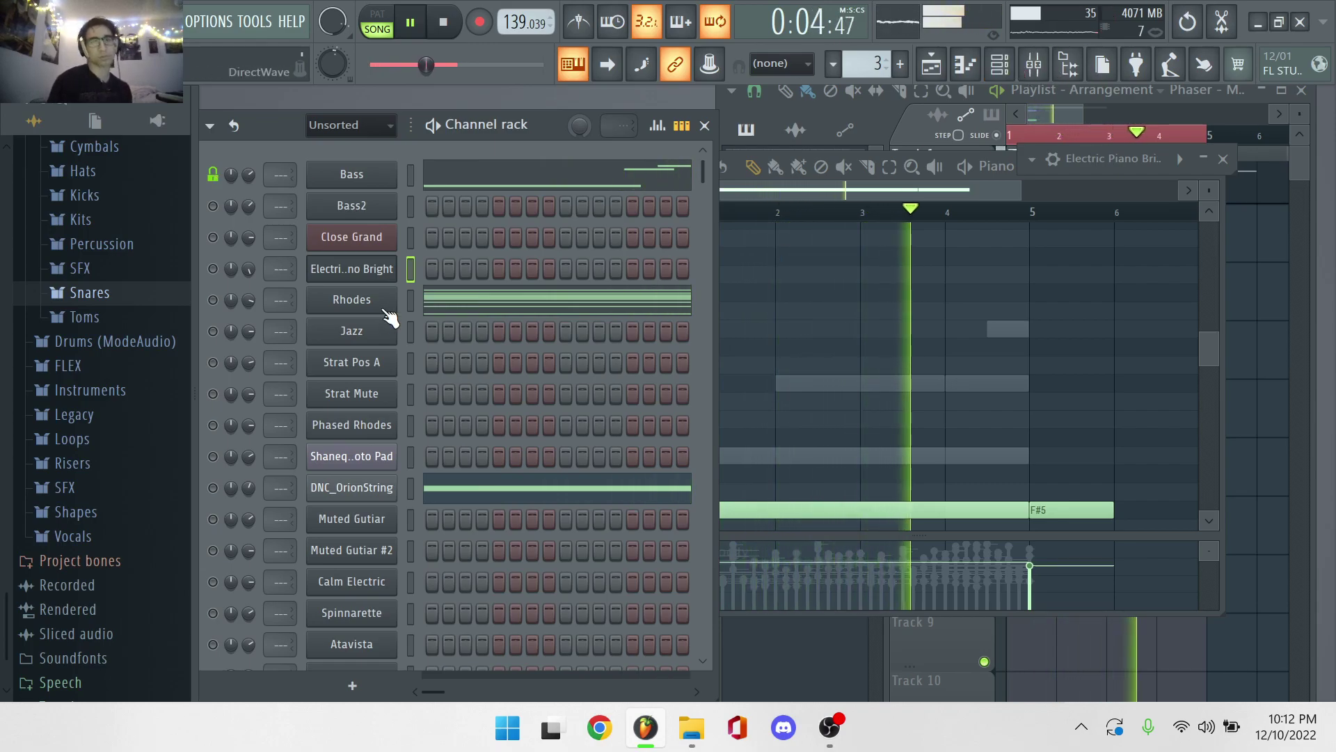
Try the 1/2 Repeat time preset in the Gross Beat effect on the Master track.
left_click(999, 64)
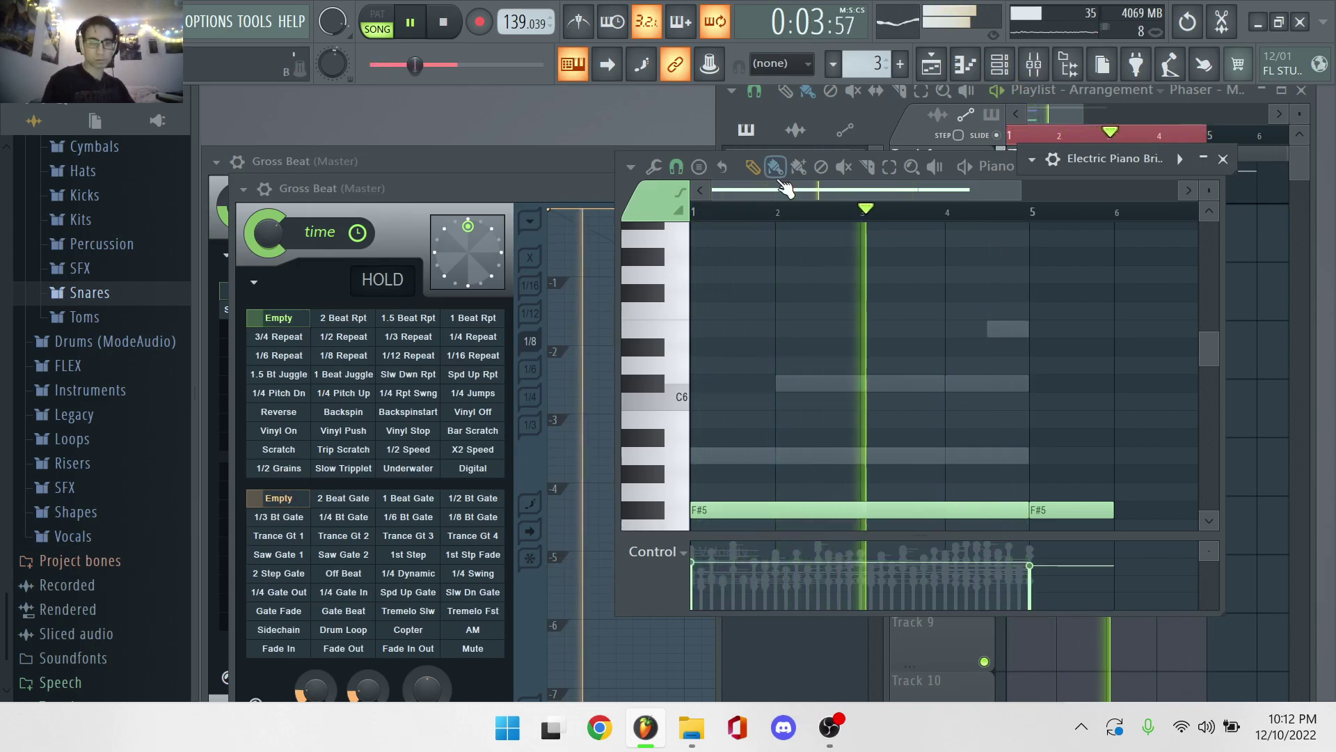
left_click(466, 194)
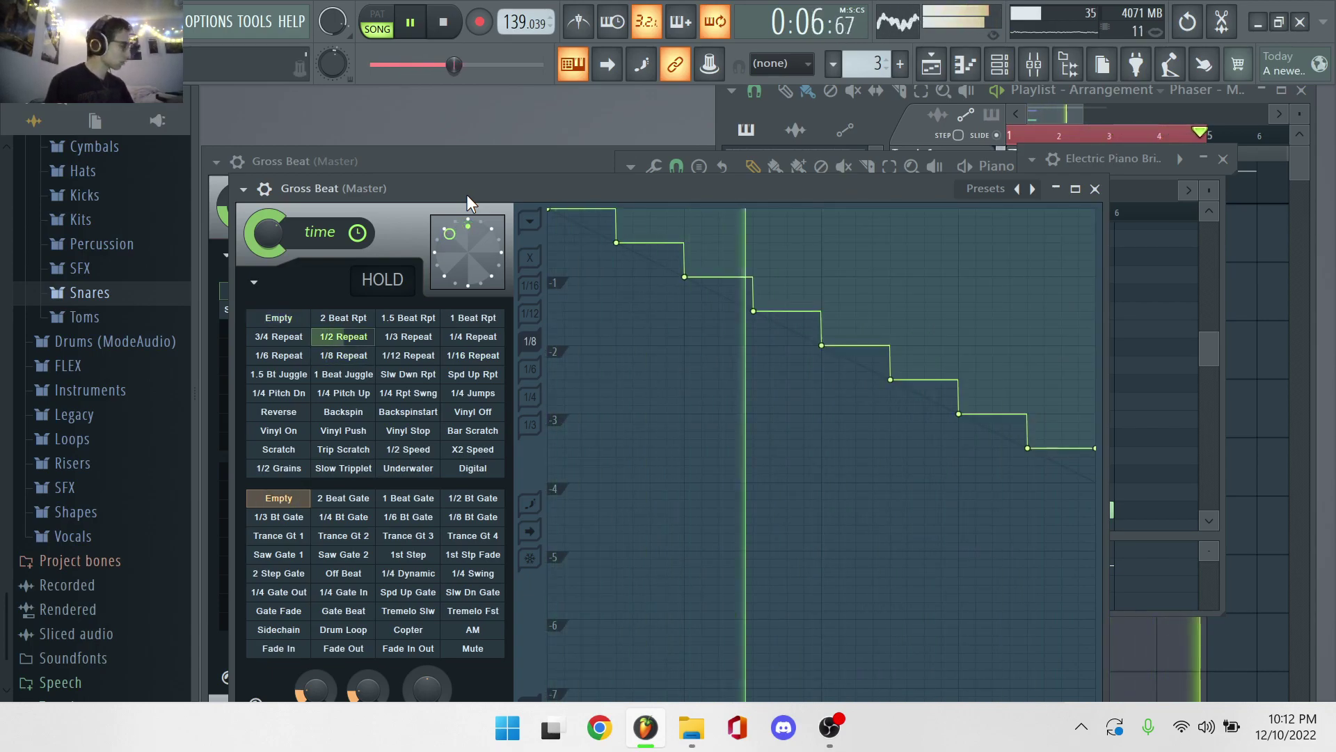
Delete the Fruity Phaser effect from slot 3 of the Master track in the mixer.
left_click(1039, 61)
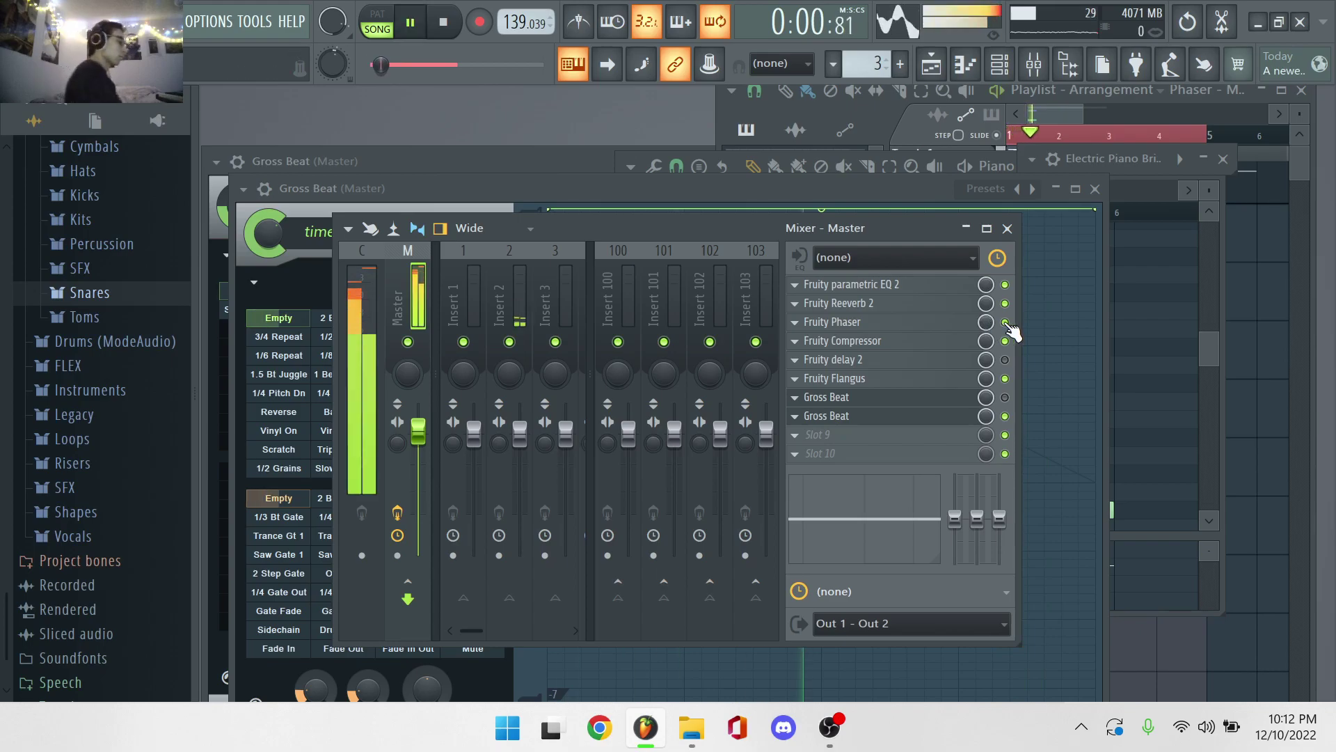
left_click(794, 321)
left_click(870, 285)
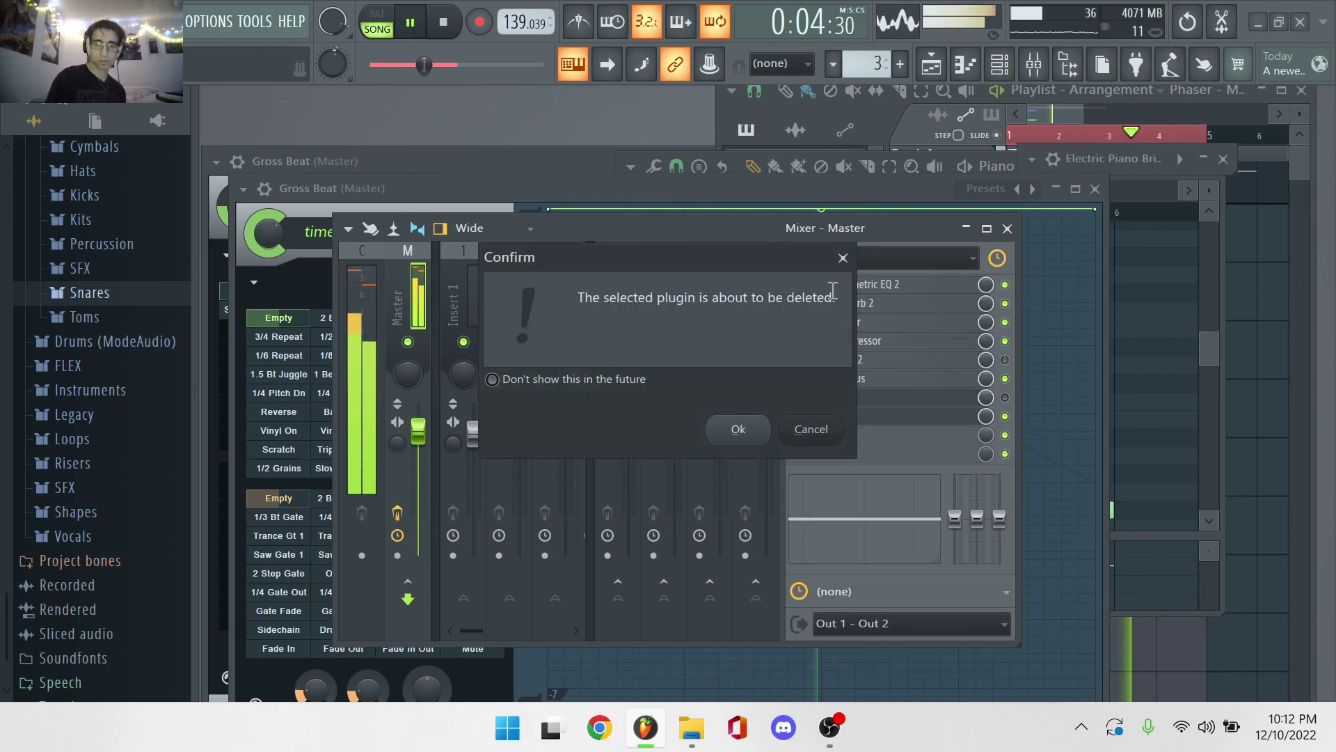
left_click(737, 430)
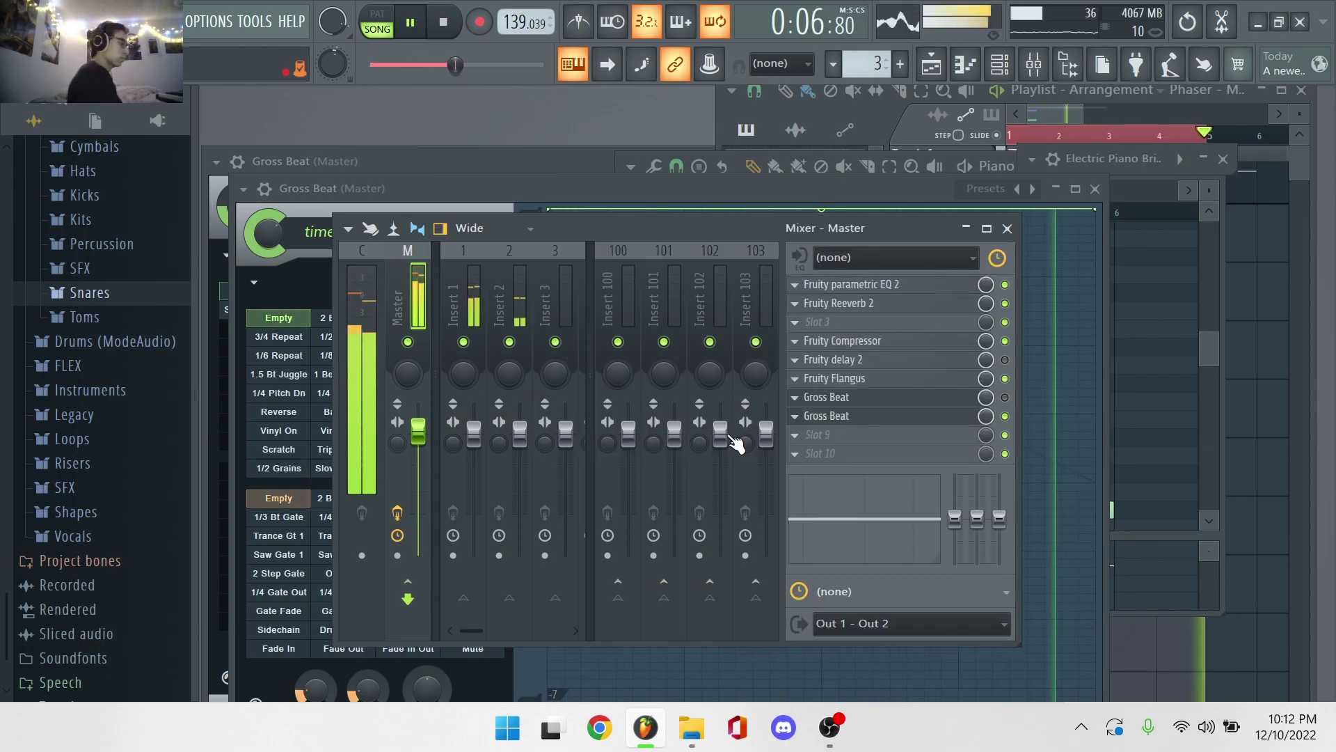
left_click(1008, 229)
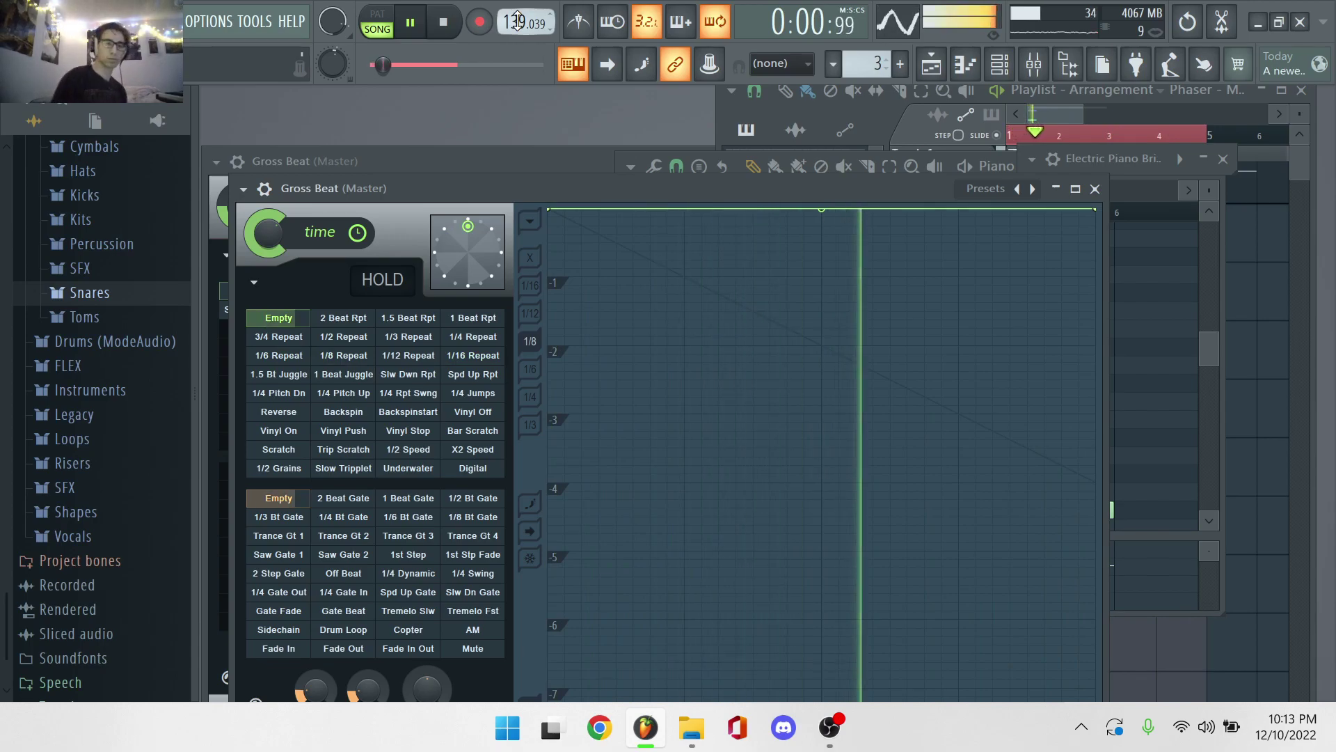
Close Gross Beat, return to the channel rack and set the project tempo to 175.039 BPM.
left_click(1096, 189)
key("F6")
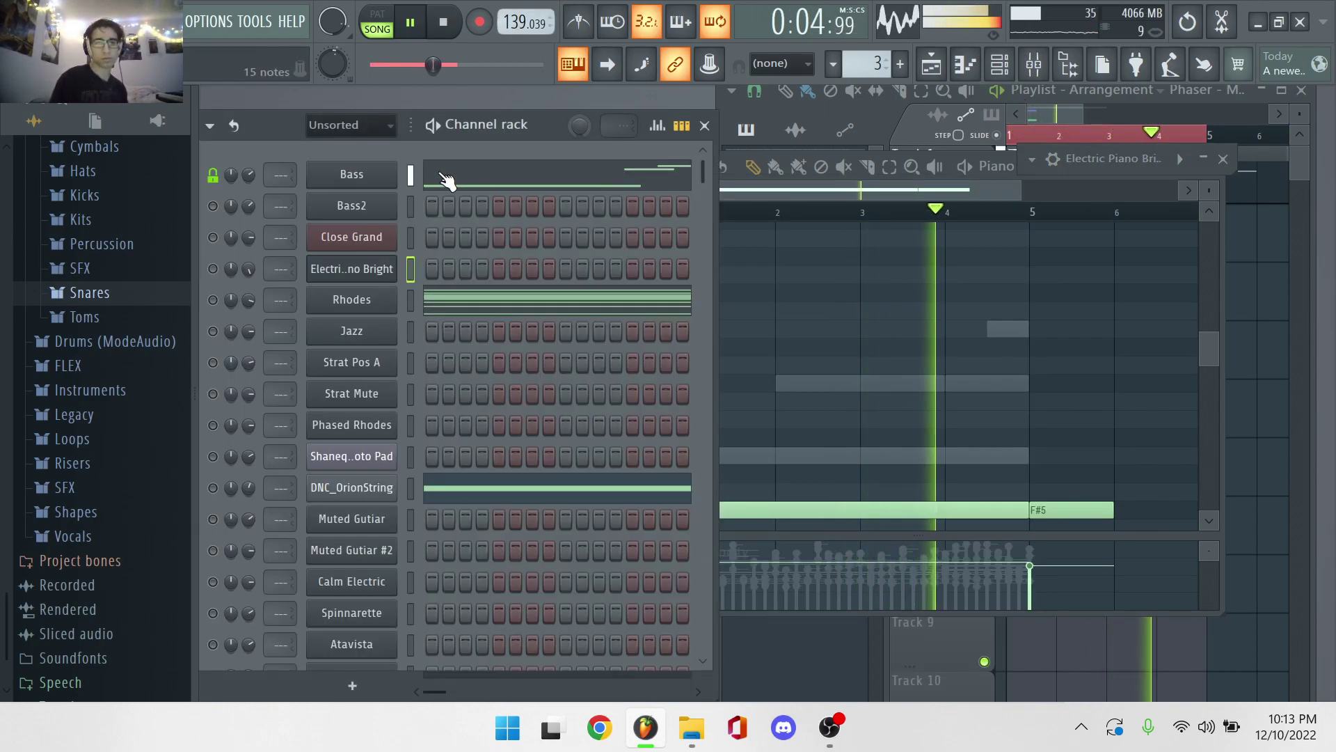
left_click_drag(433, 65, 373, 65)
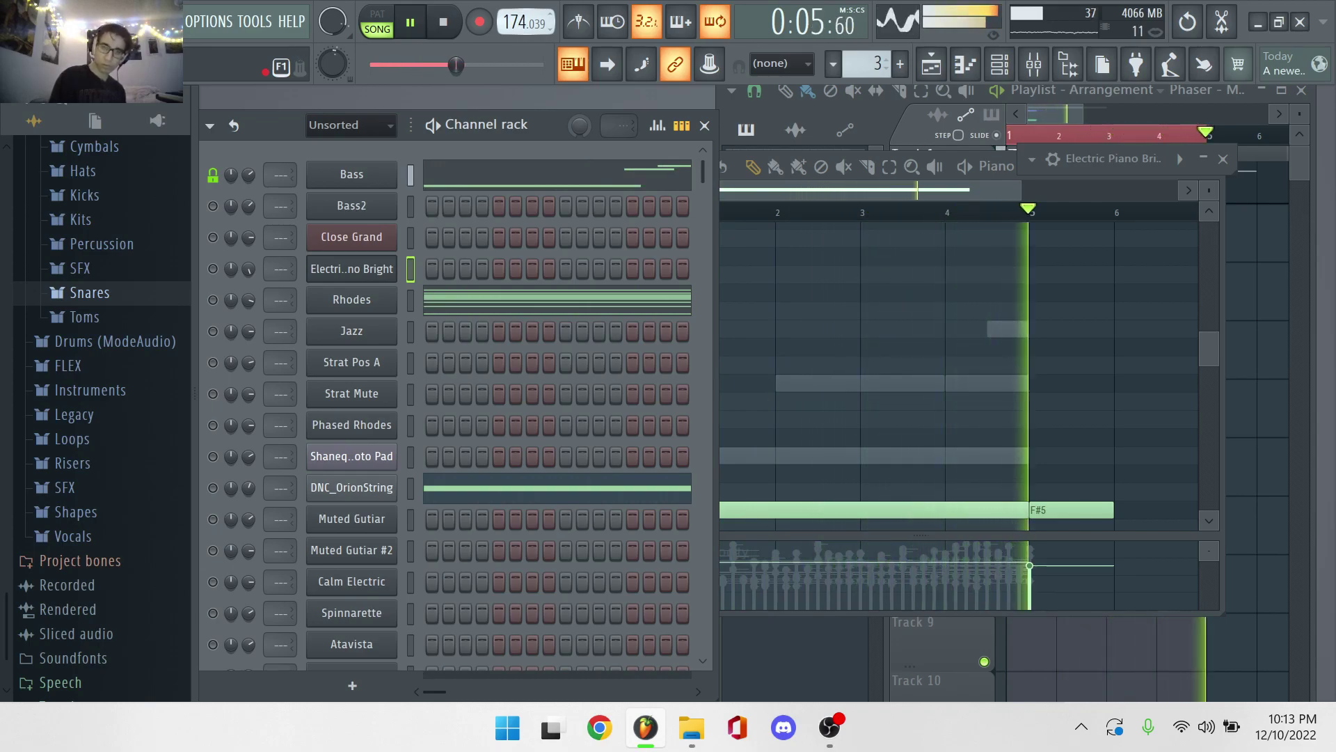
Clear the old Rhodes part, record a new line on the Bass channel and open its piano roll.
left_click(513, 300)
key("ctrl+z")
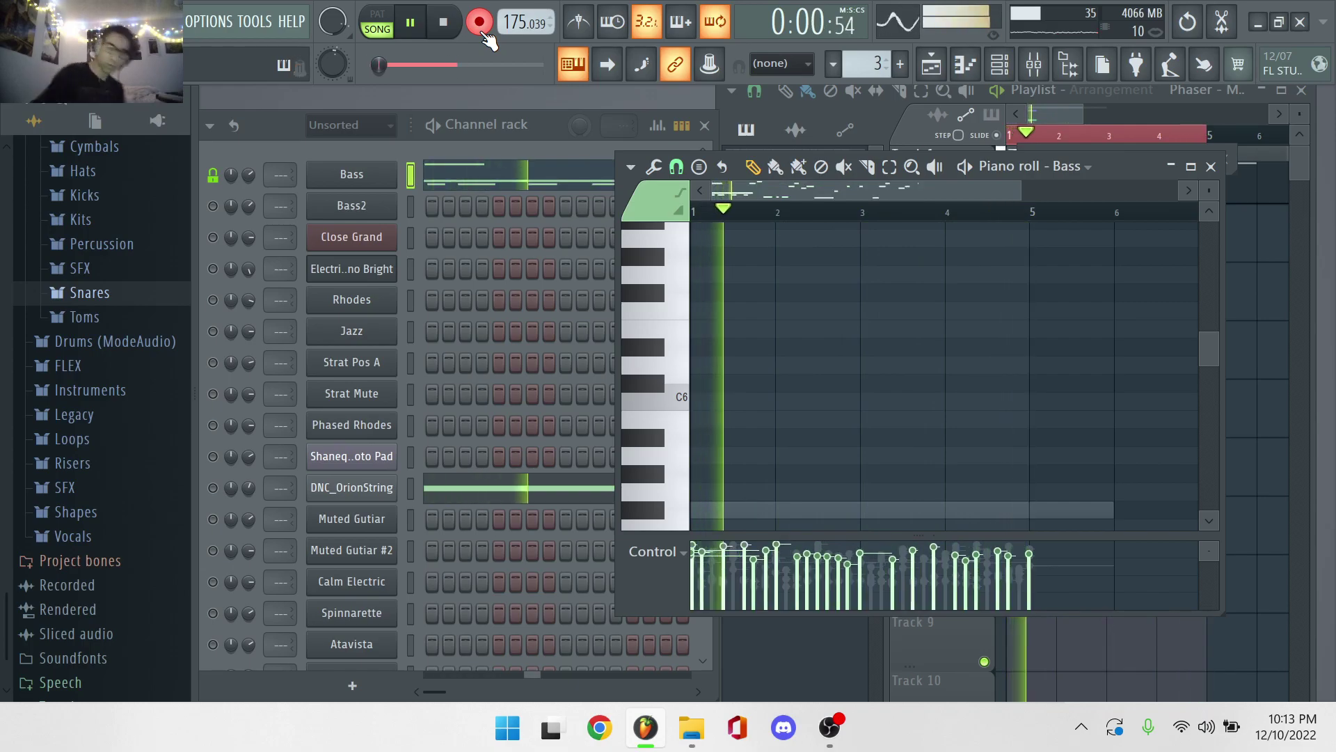
left_click(481, 185)
left_click(487, 193)
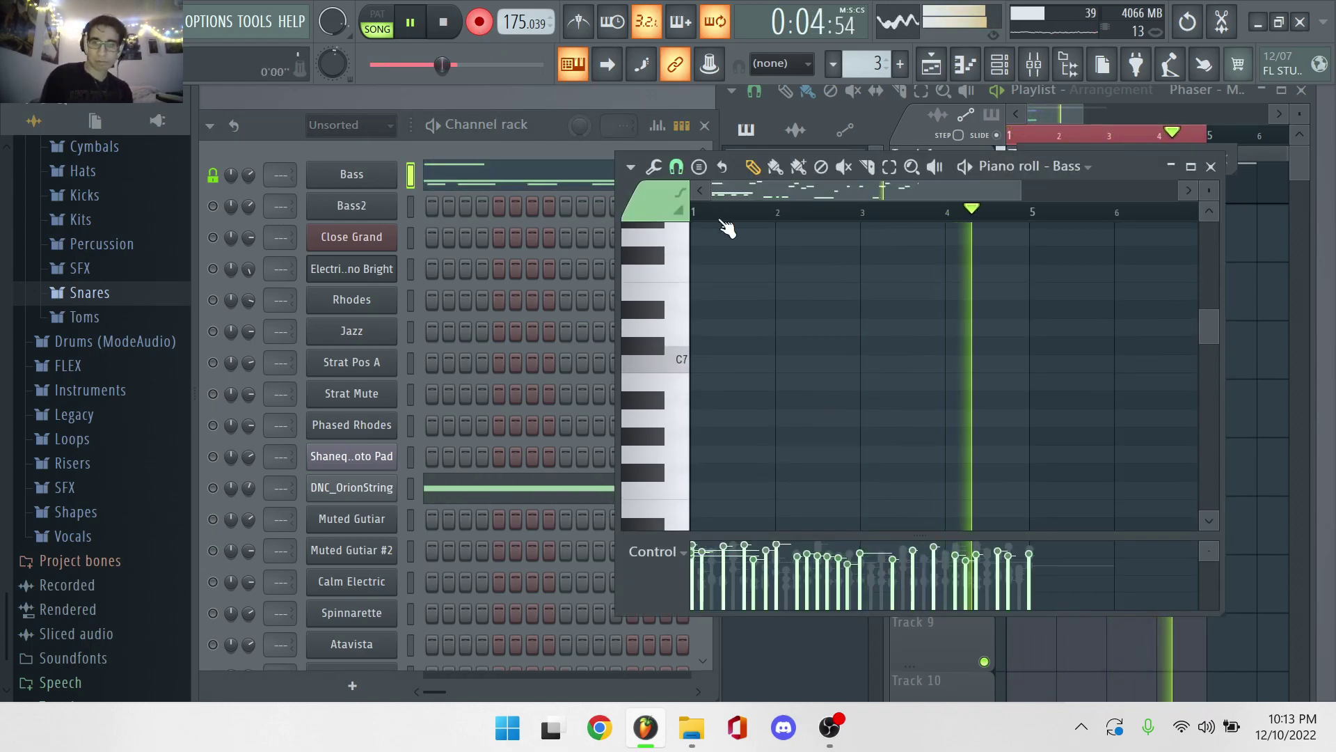
Delete the E4 note at the start of bar 1 in the Bass piano roll and close the piano roll.
left_click(675, 167)
left_click(688, 394)
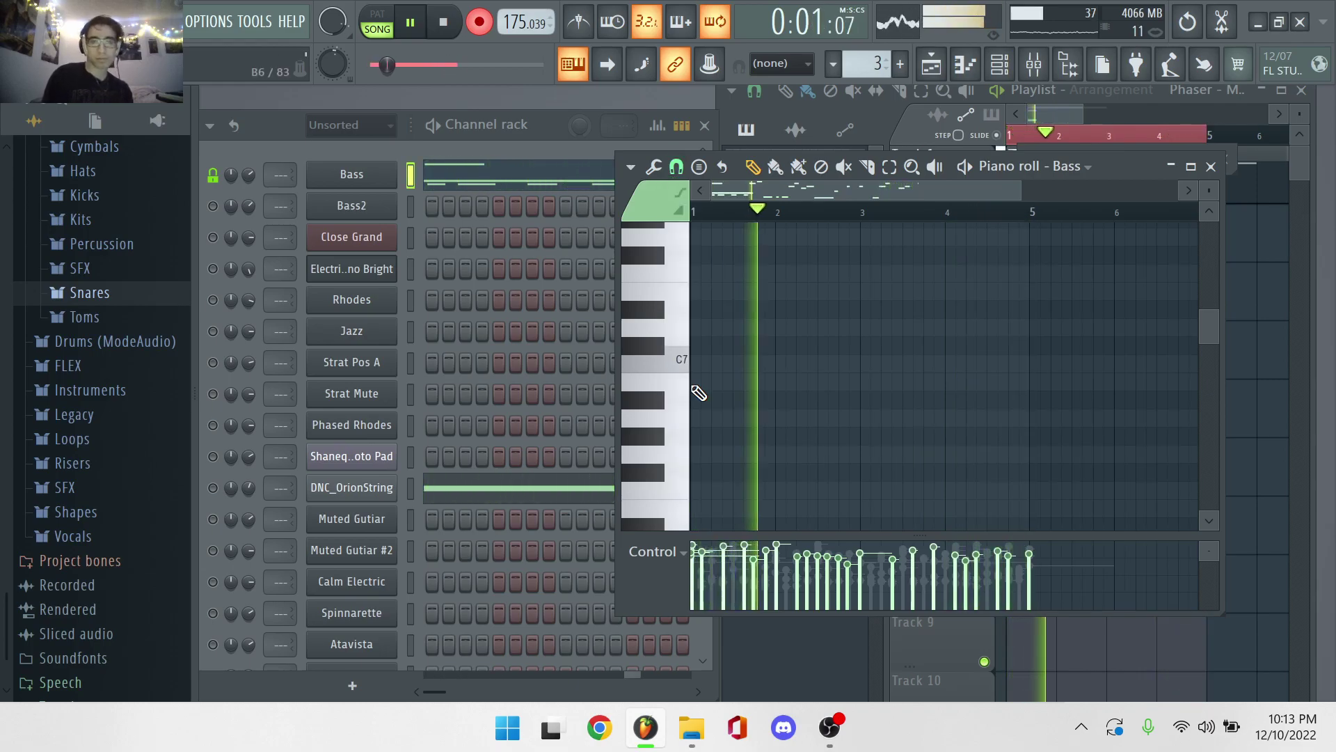
scroll(782, 425, "down", 5)
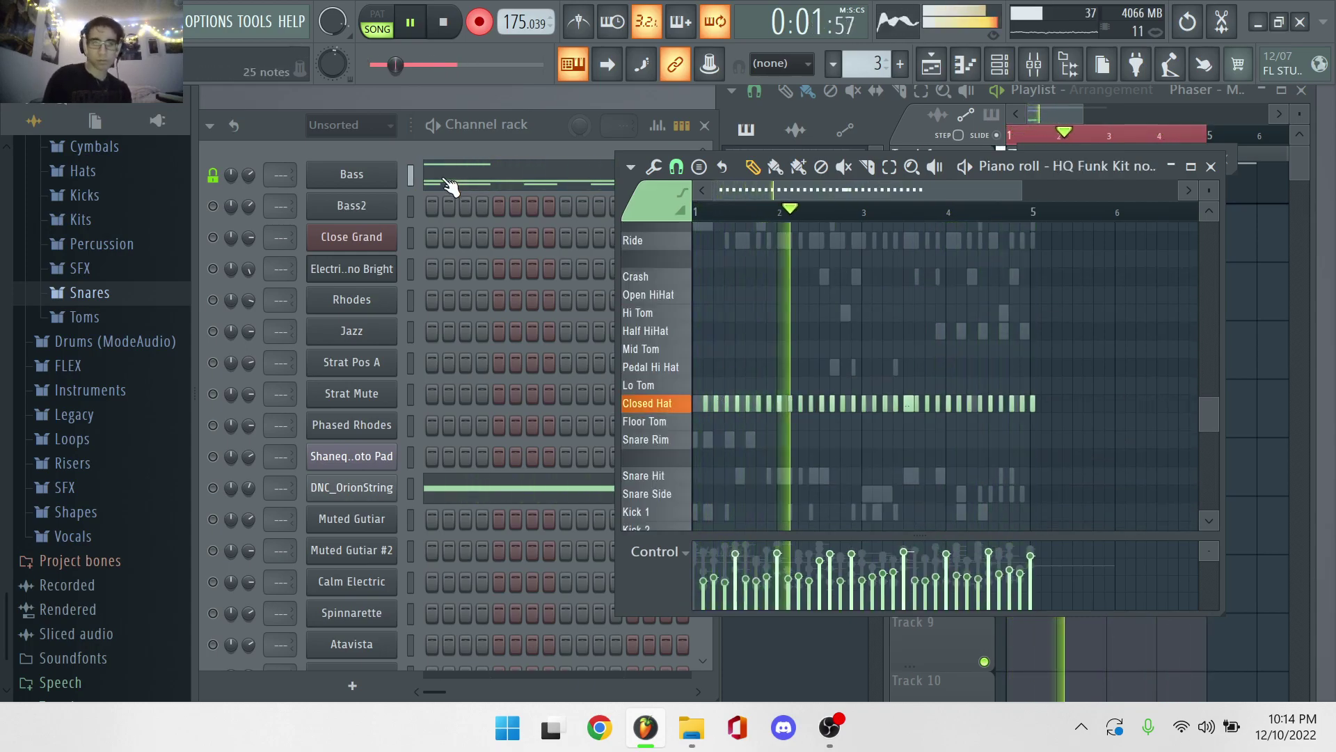
right_click(707, 401)
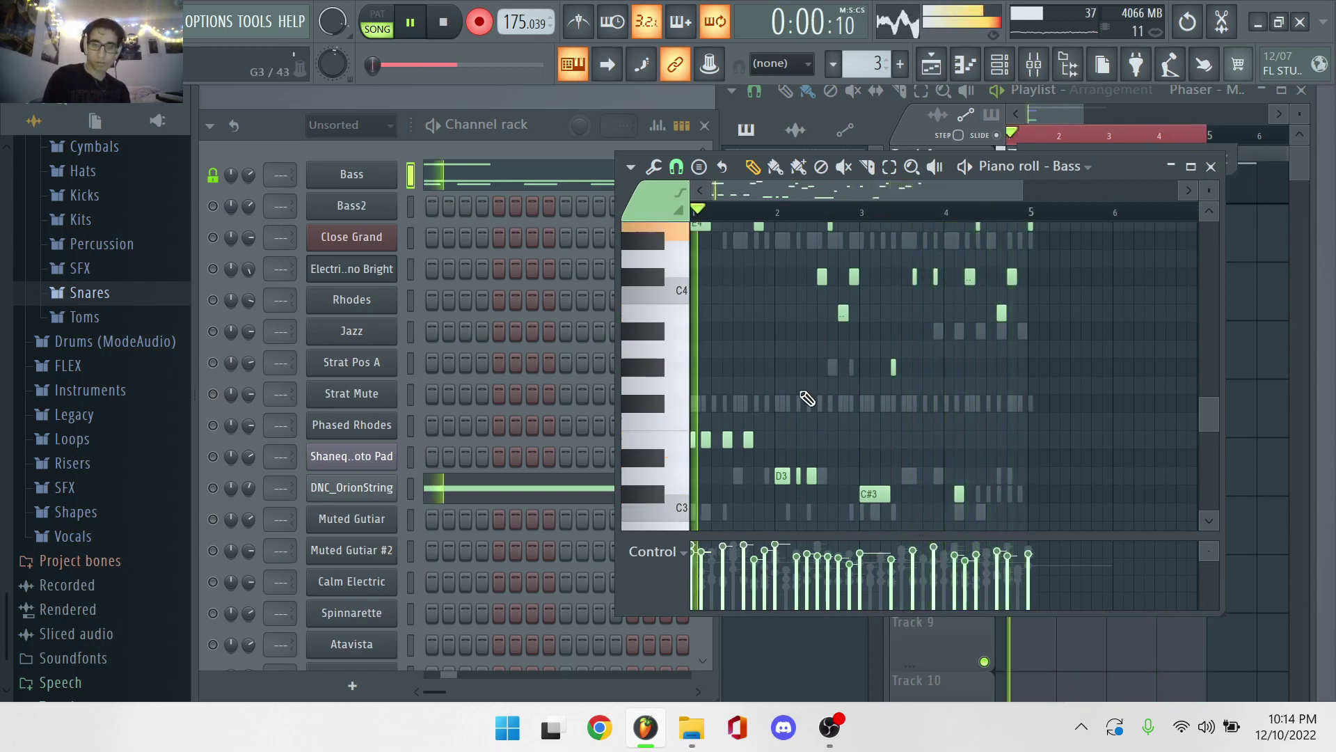
scroll(725, 432, "up", 2)
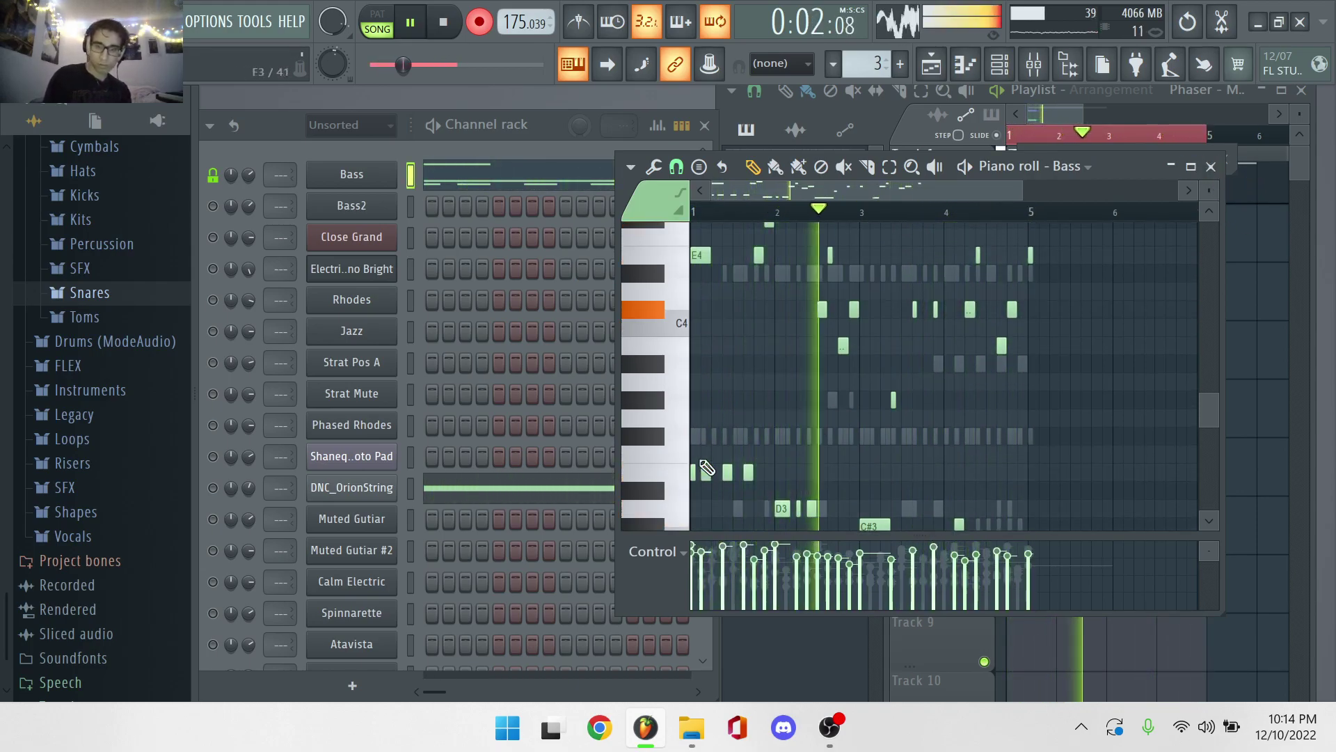
right_click(701, 257)
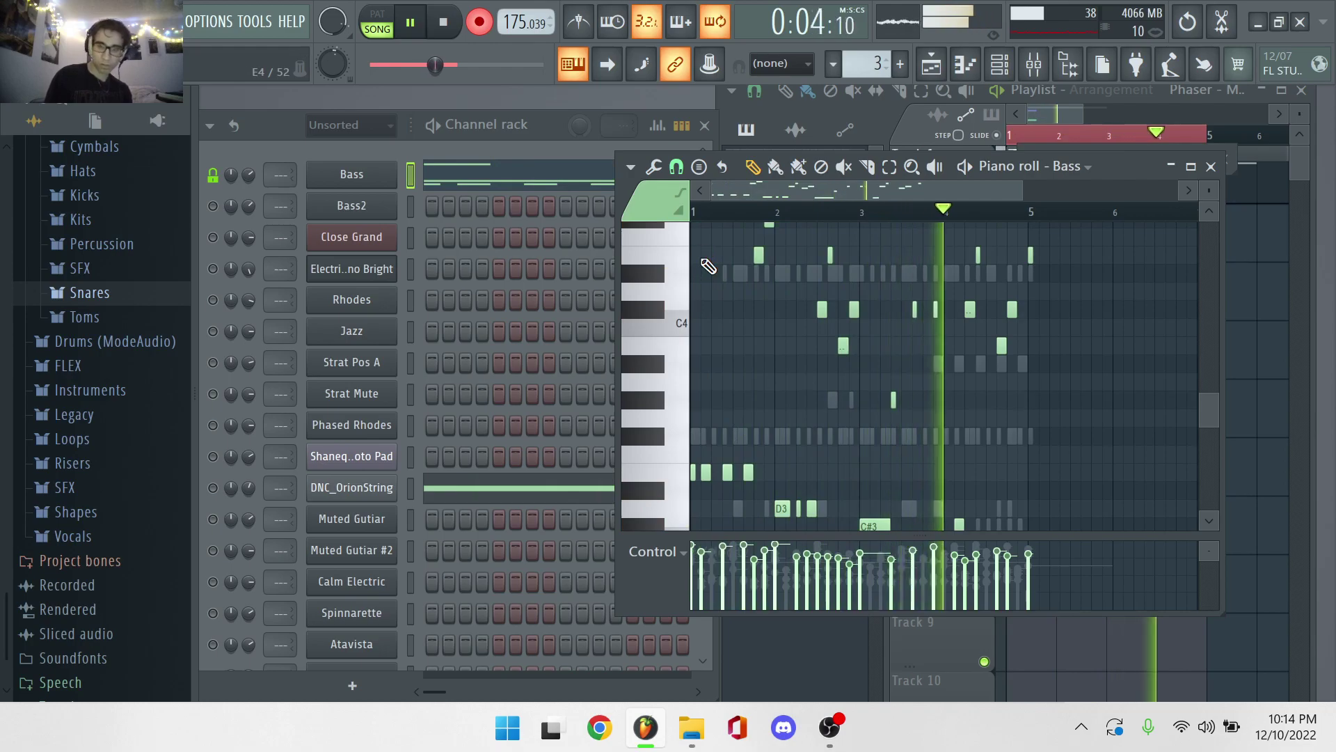
scroll(719, 369, "up", 1)
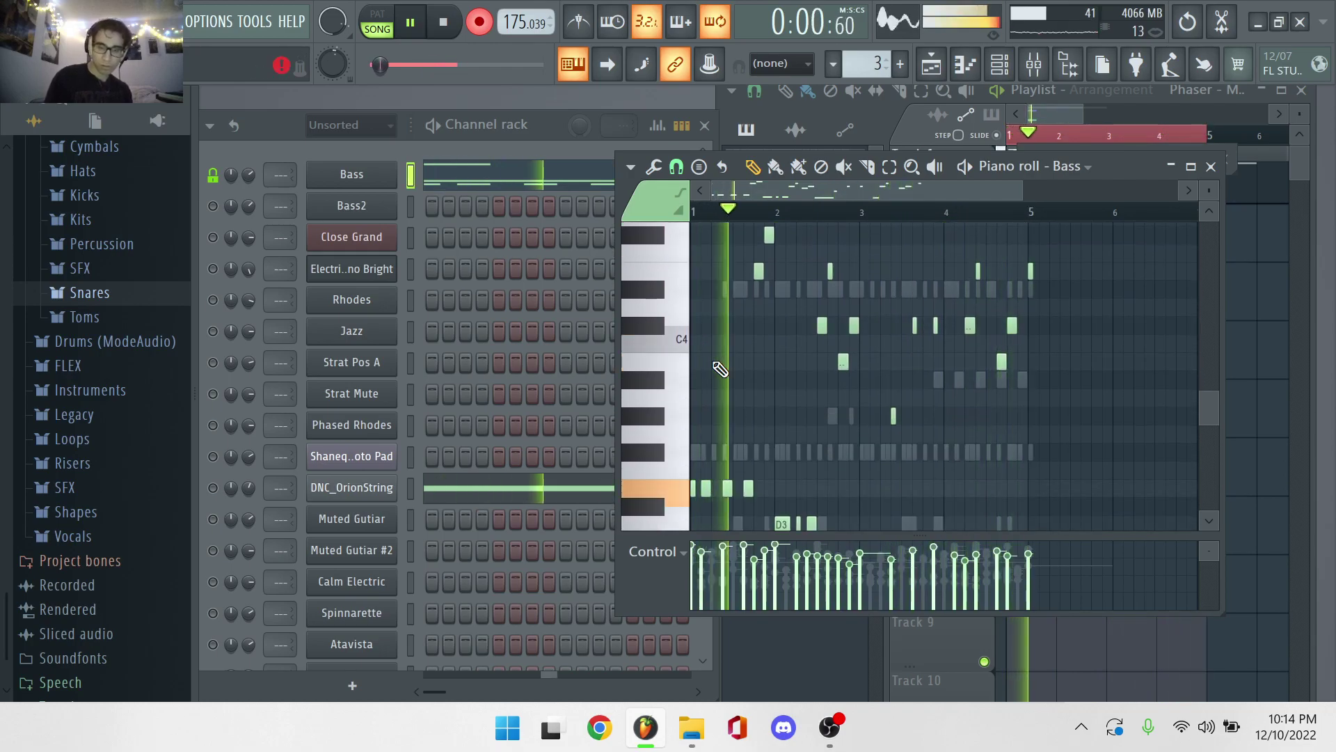
left_click(1215, 170)
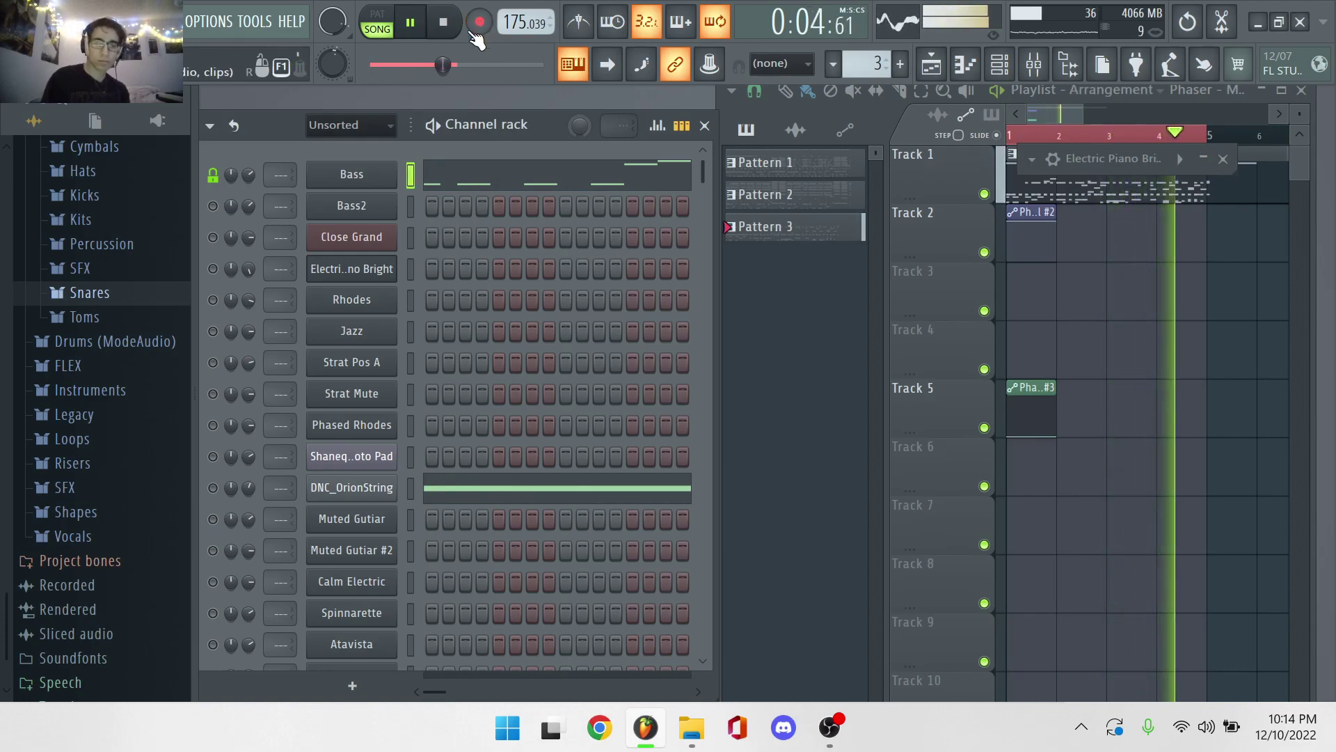
Bring the other channels back from the Bass solo and mute the DNC_OrionString channel.
right_click(213, 175)
left_click(213, 487)
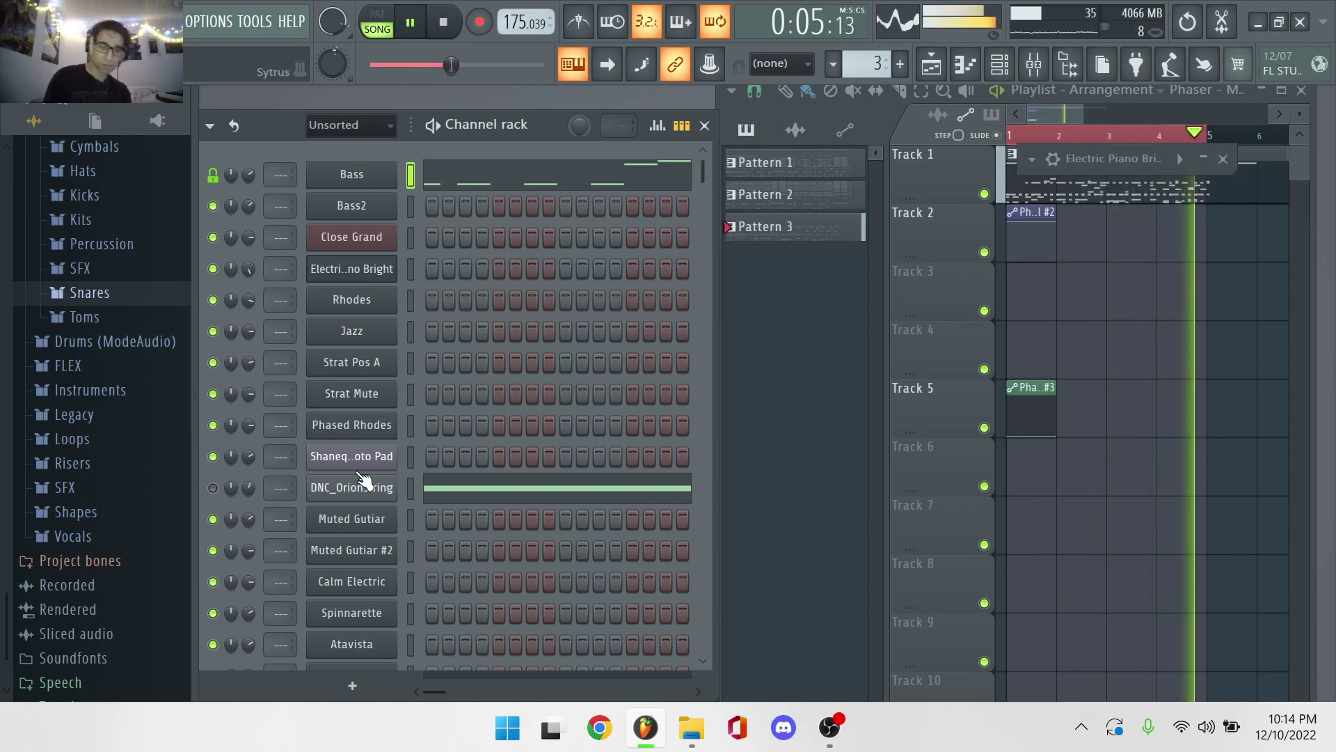
scroll(364, 477, "down", 4)
scroll(363, 480, "up", 4)
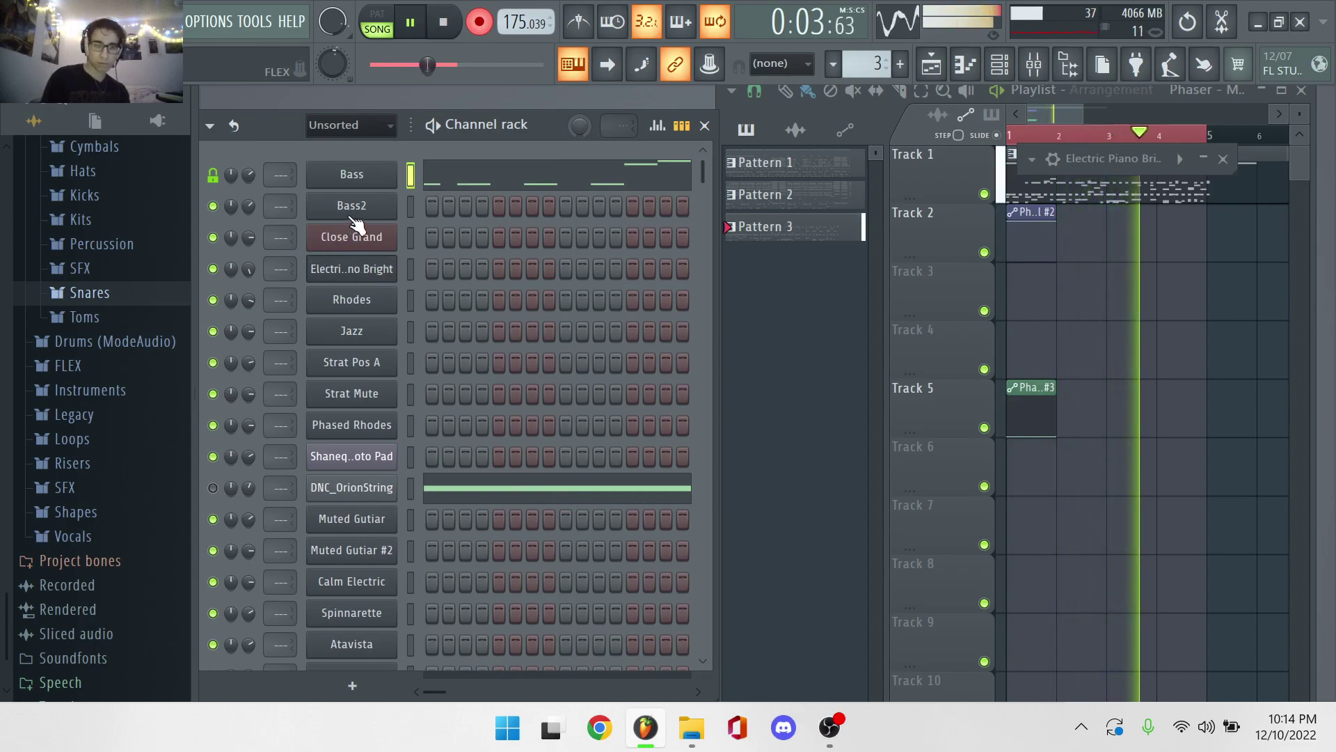
Record a short rhythmic chord part on the Rhodes channel, check it in the piano roll and stop recording.
left_click(358, 299)
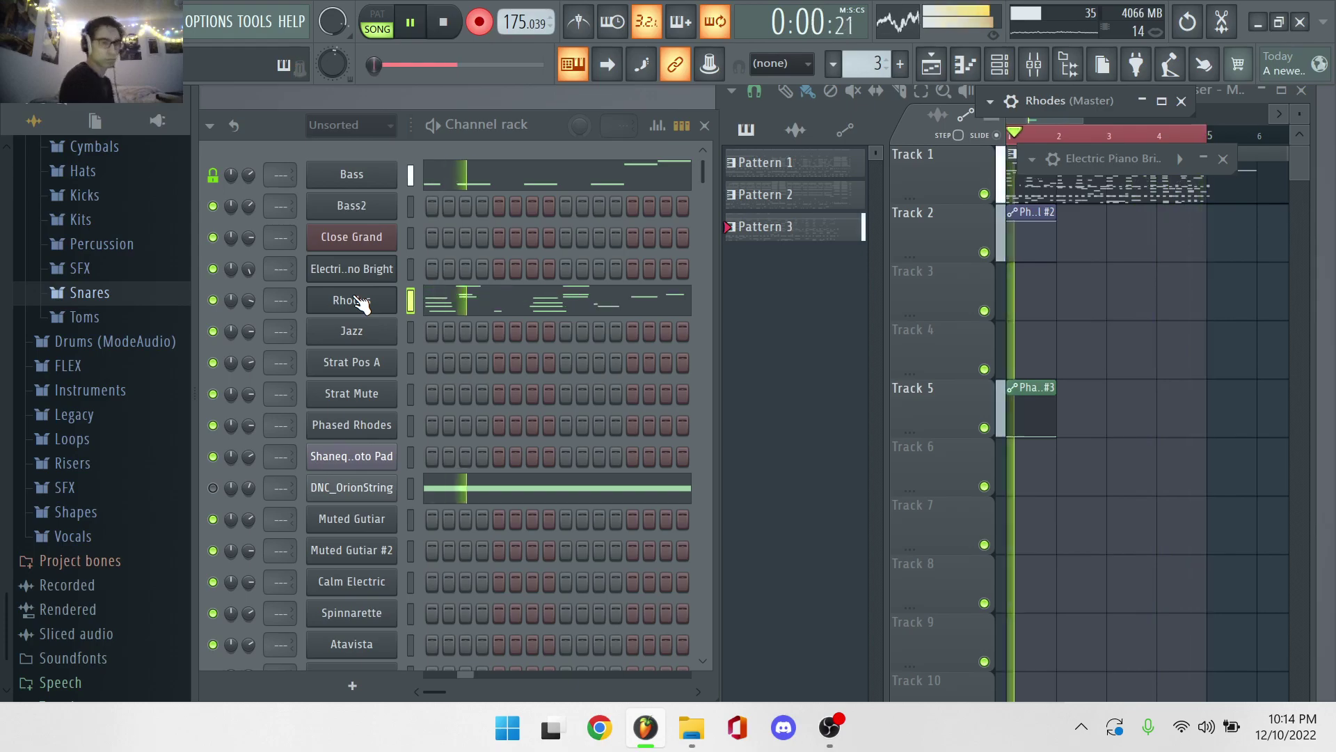
left_click(489, 315)
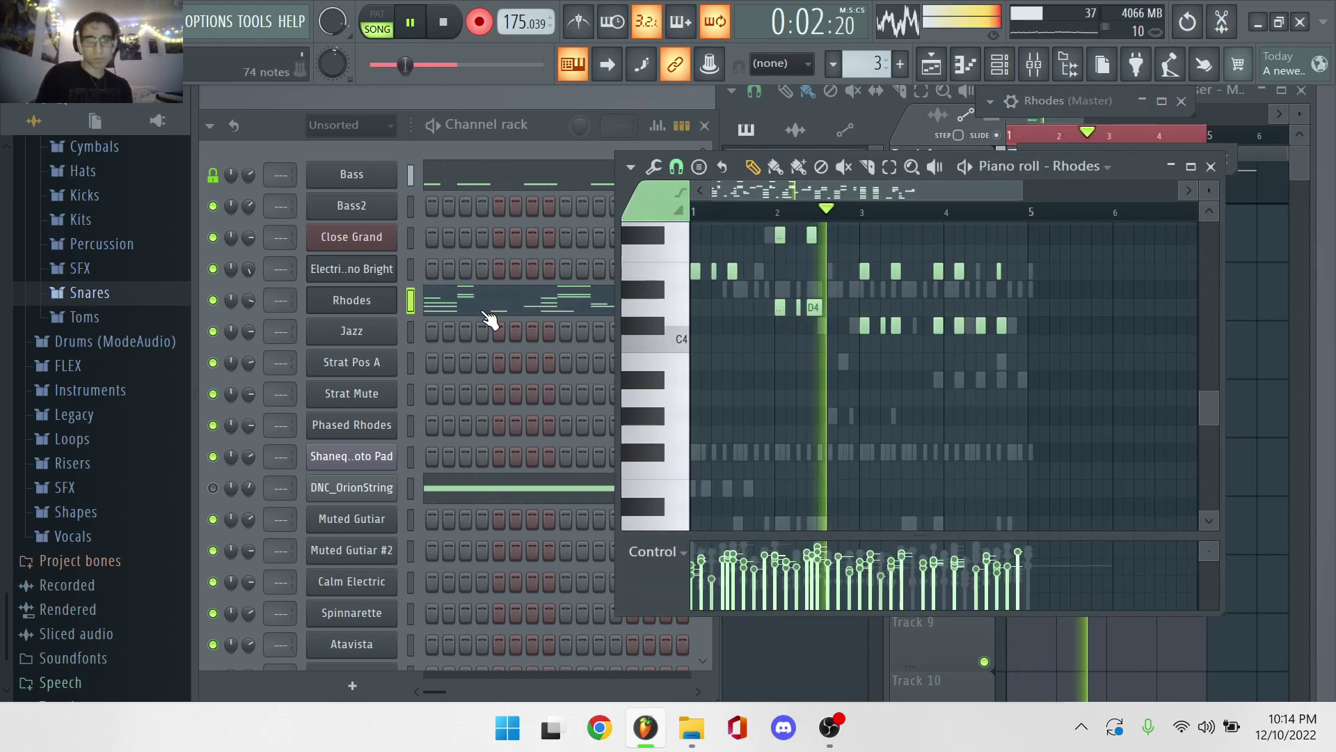
left_click(251, 265)
left_click(479, 22)
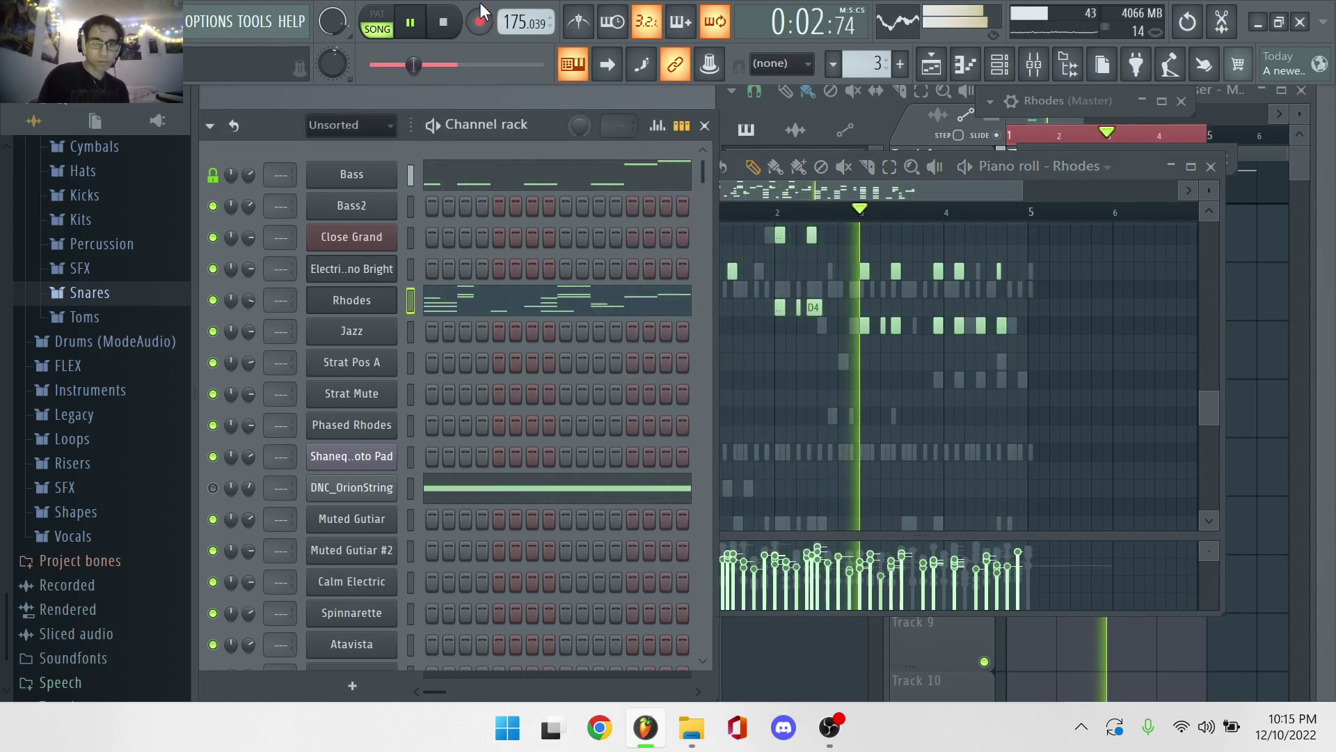
Record sustained chords on the Electric Piano Bright channel and open its piano roll.
left_click(373, 269)
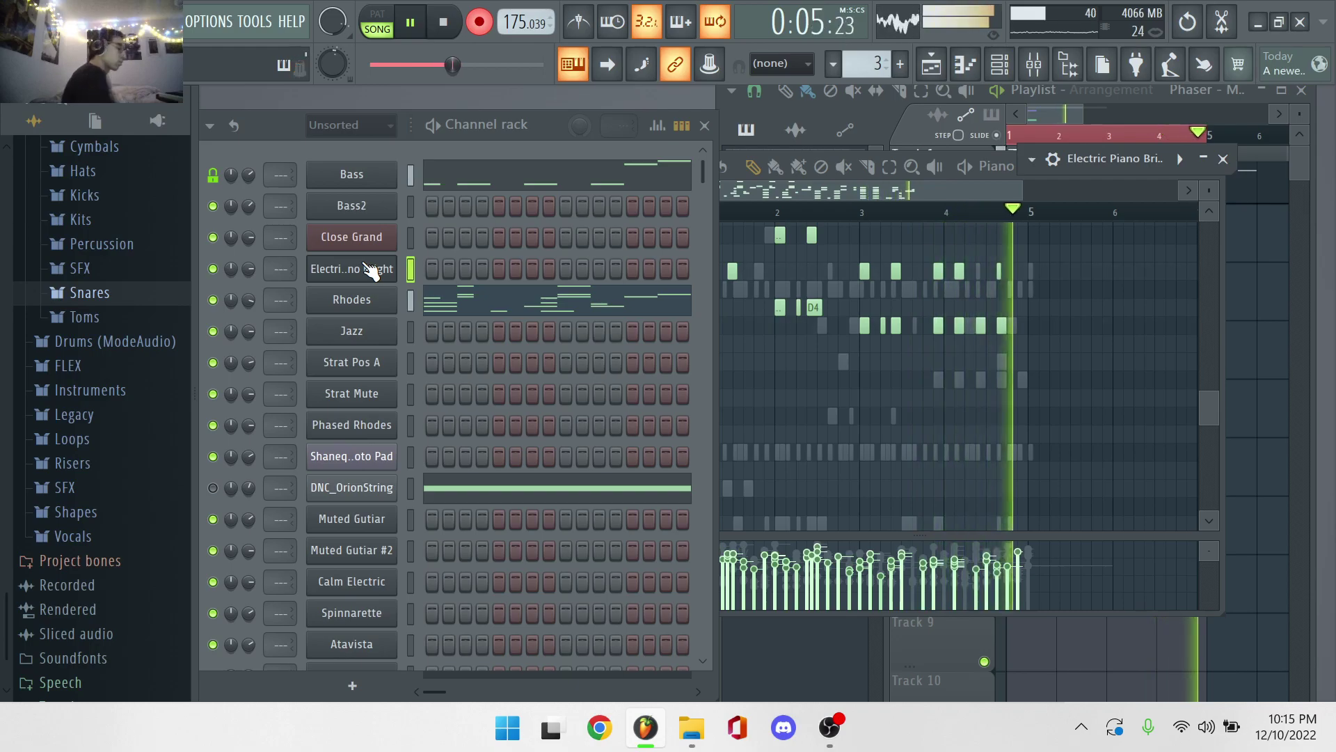
left_click(492, 270)
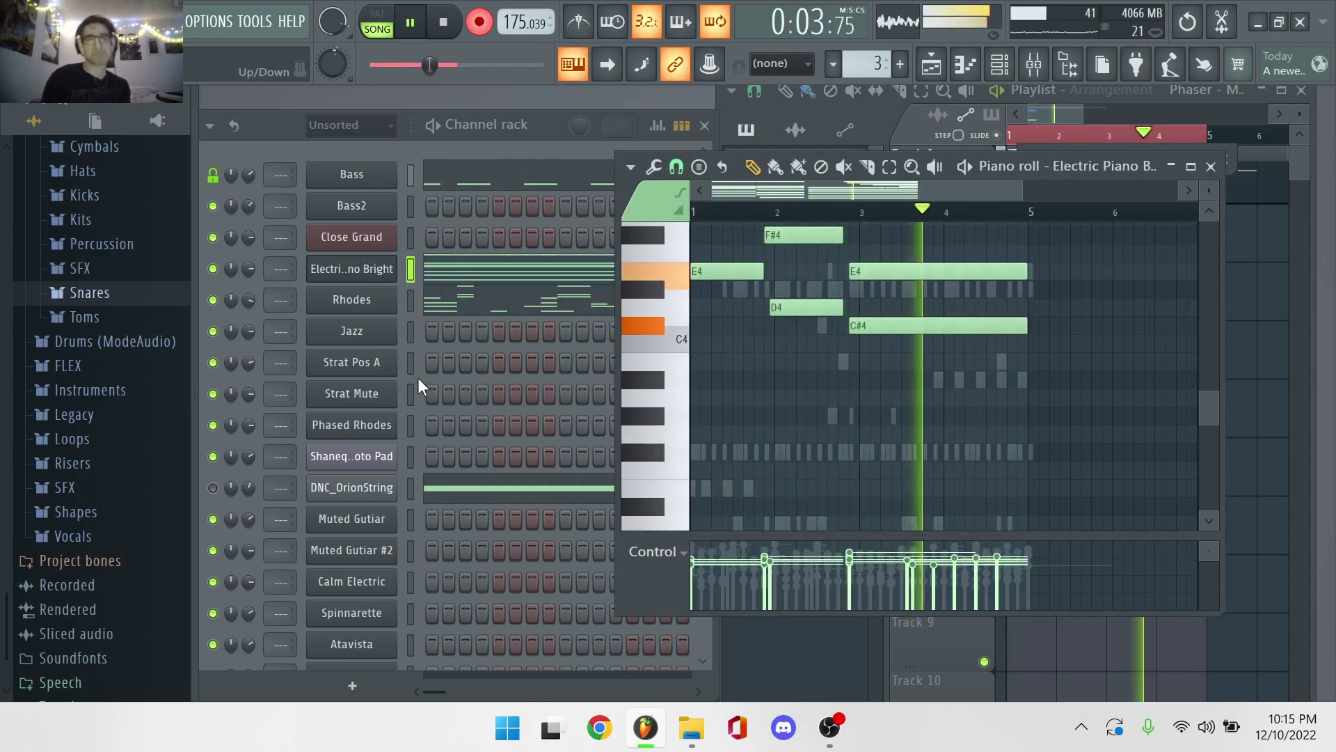
Record a repeated single-note riff on the Muted Gutiar channel and open its piano roll.
left_click(368, 522)
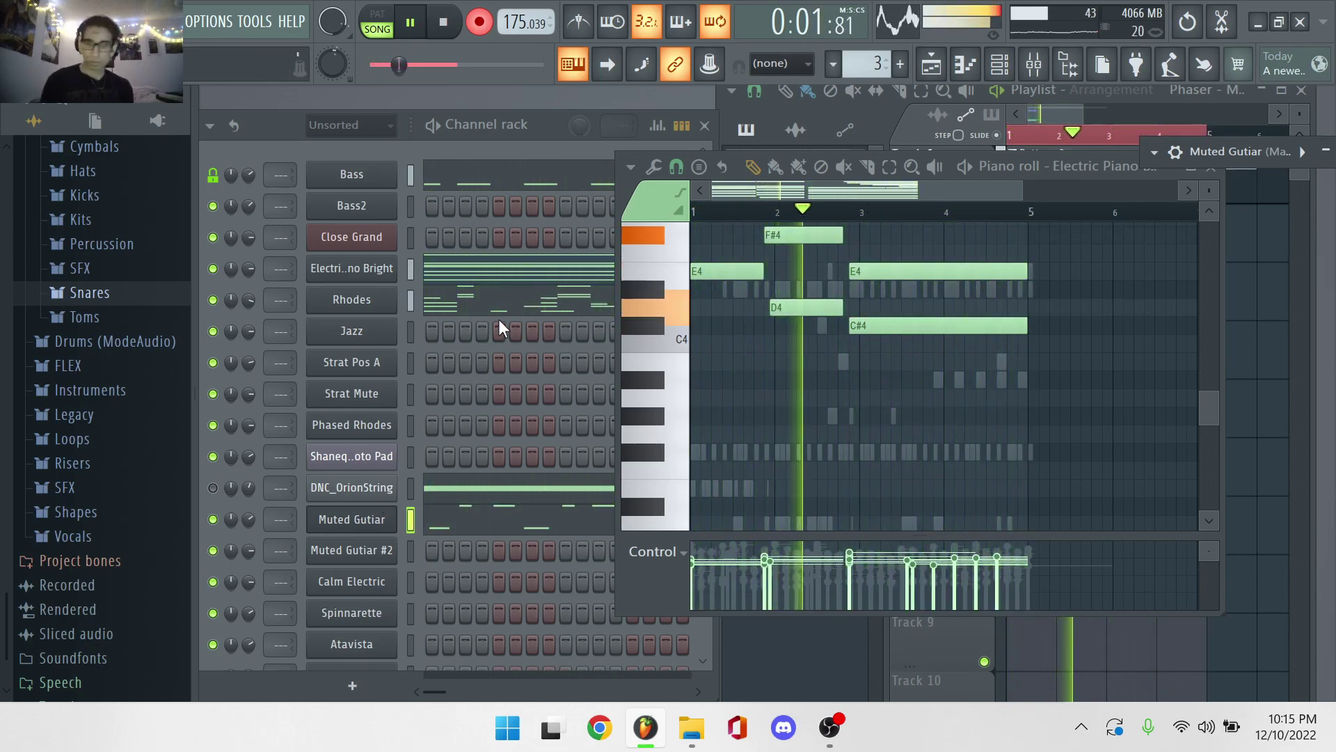
left_click(440, 529)
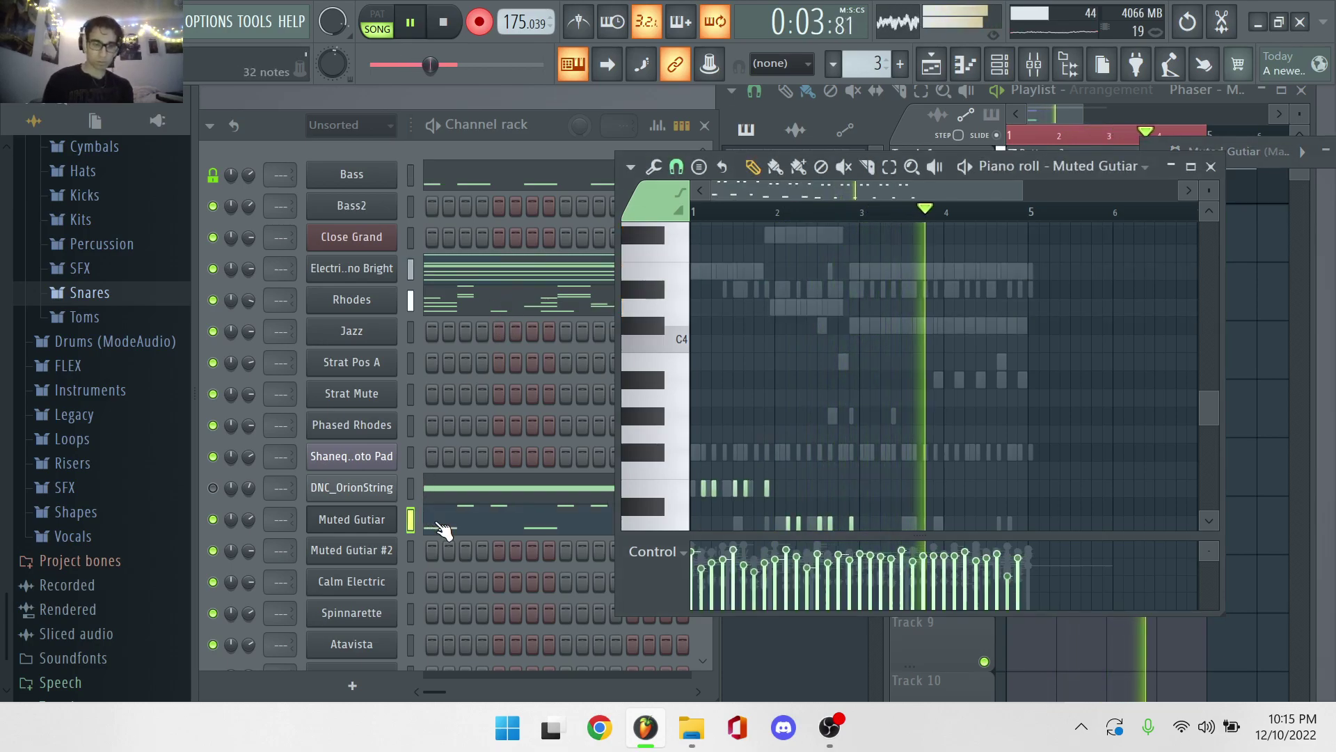
left_click(409, 520)
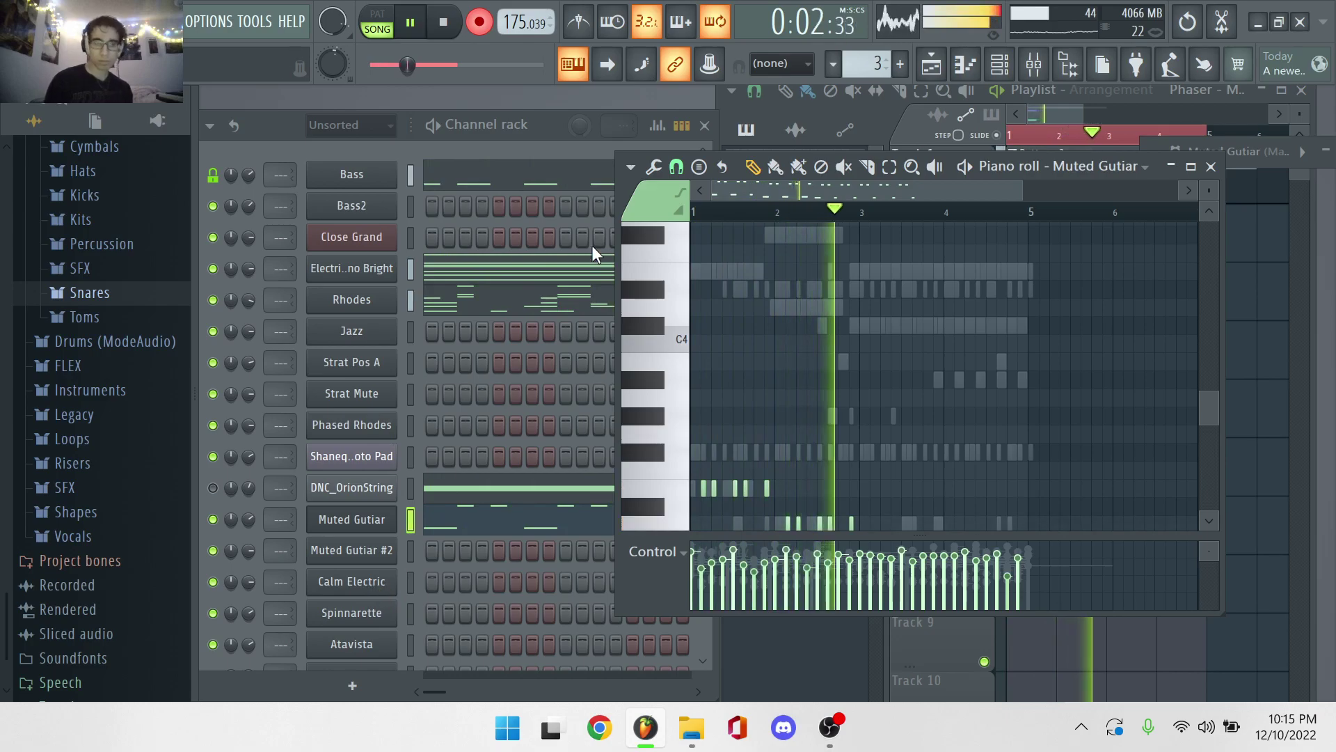
Record a part with steady repeated notes on the Shanequa Synth channel and open its piano roll.
scroll(487, 279, "down", 3)
scroll(487, 278, "down", 1)
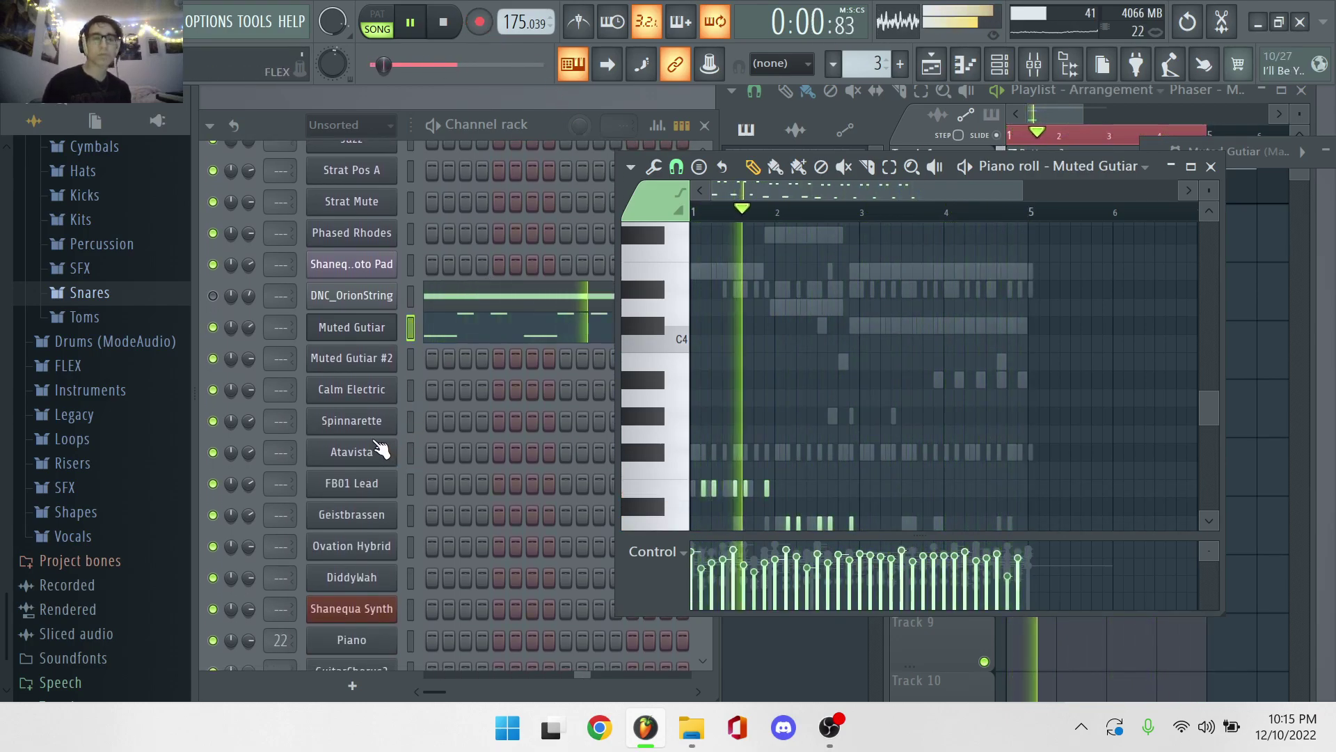
left_click(355, 613)
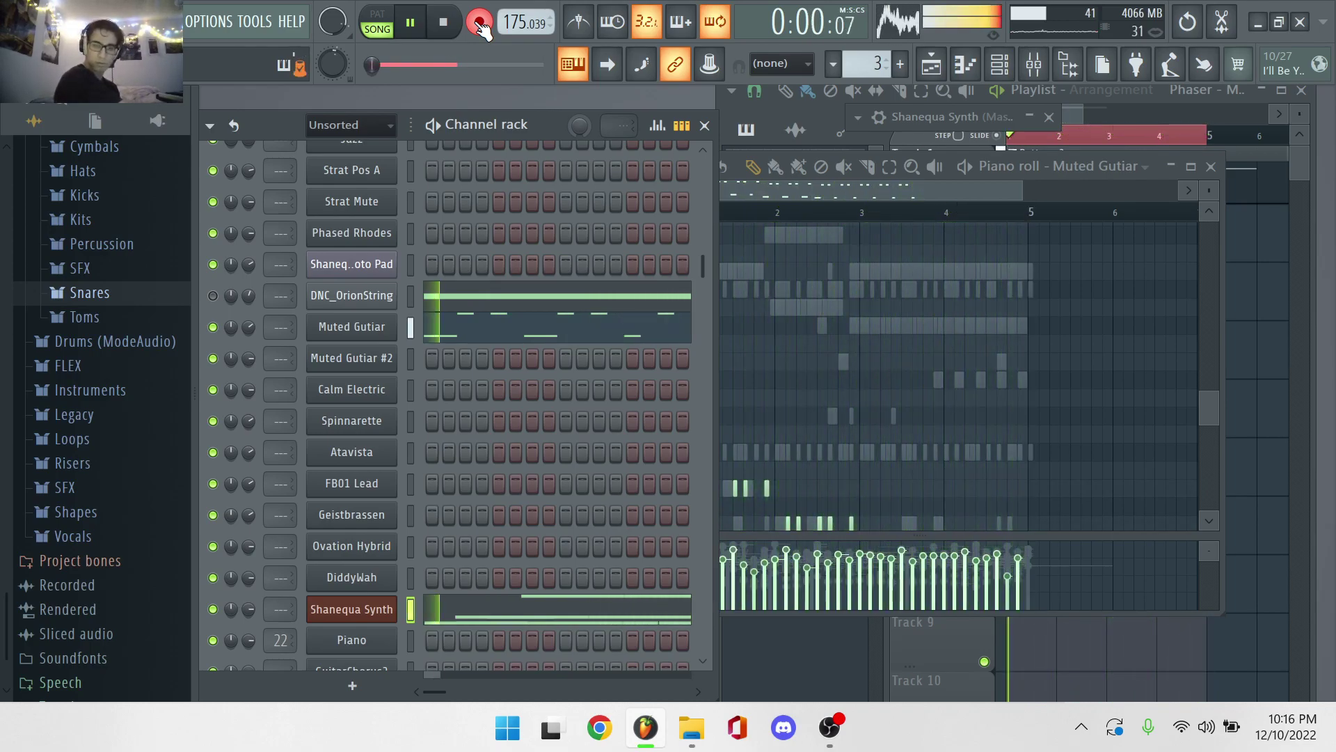
left_click(455, 617)
left_click(463, 619)
left_click(465, 620)
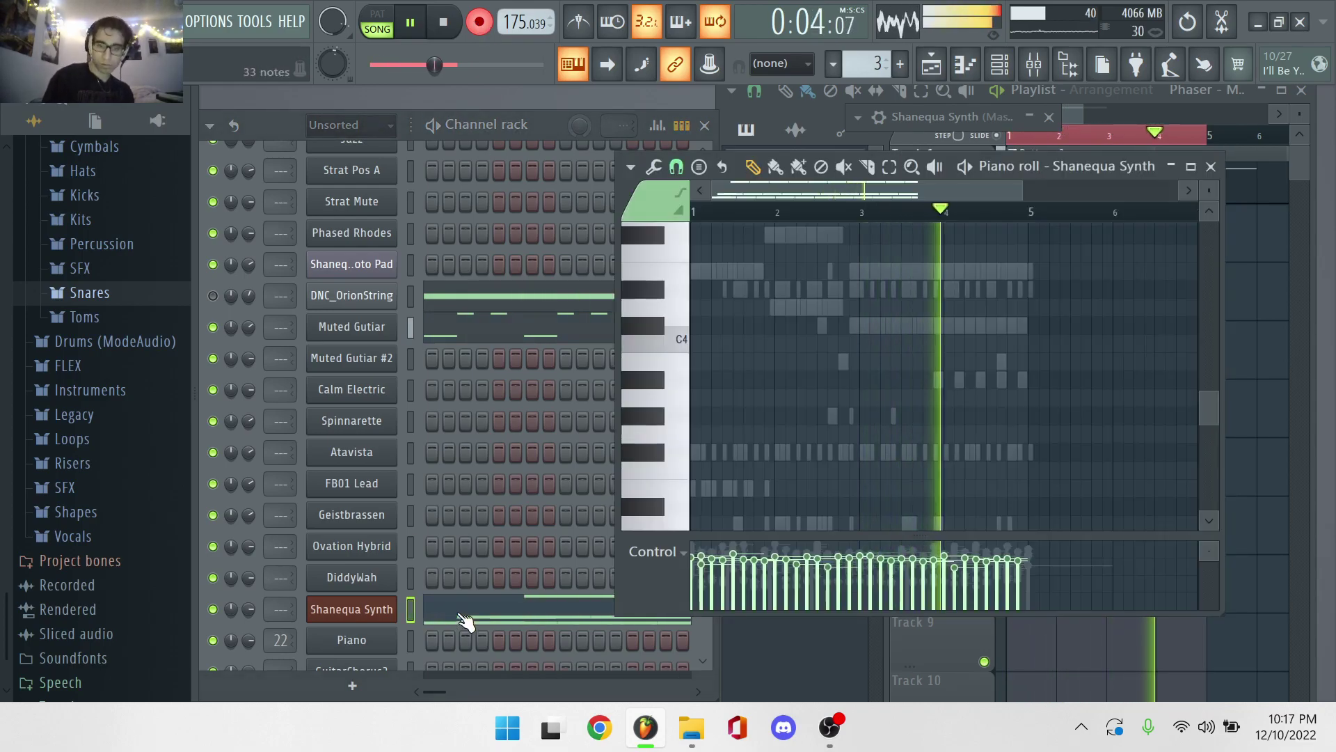
Close the Shanequa Synth piano roll and unmute the DNC_OrionString channel.
left_click(1211, 167)
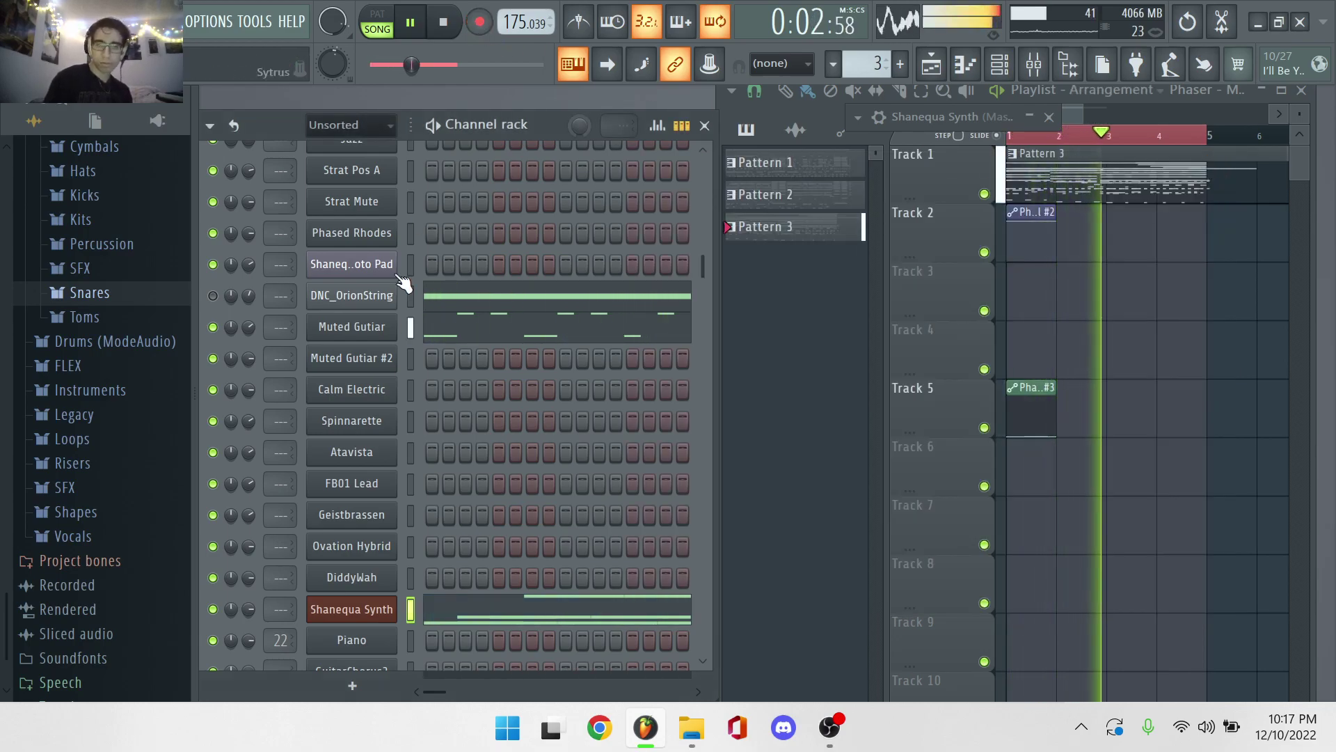
left_click(213, 295)
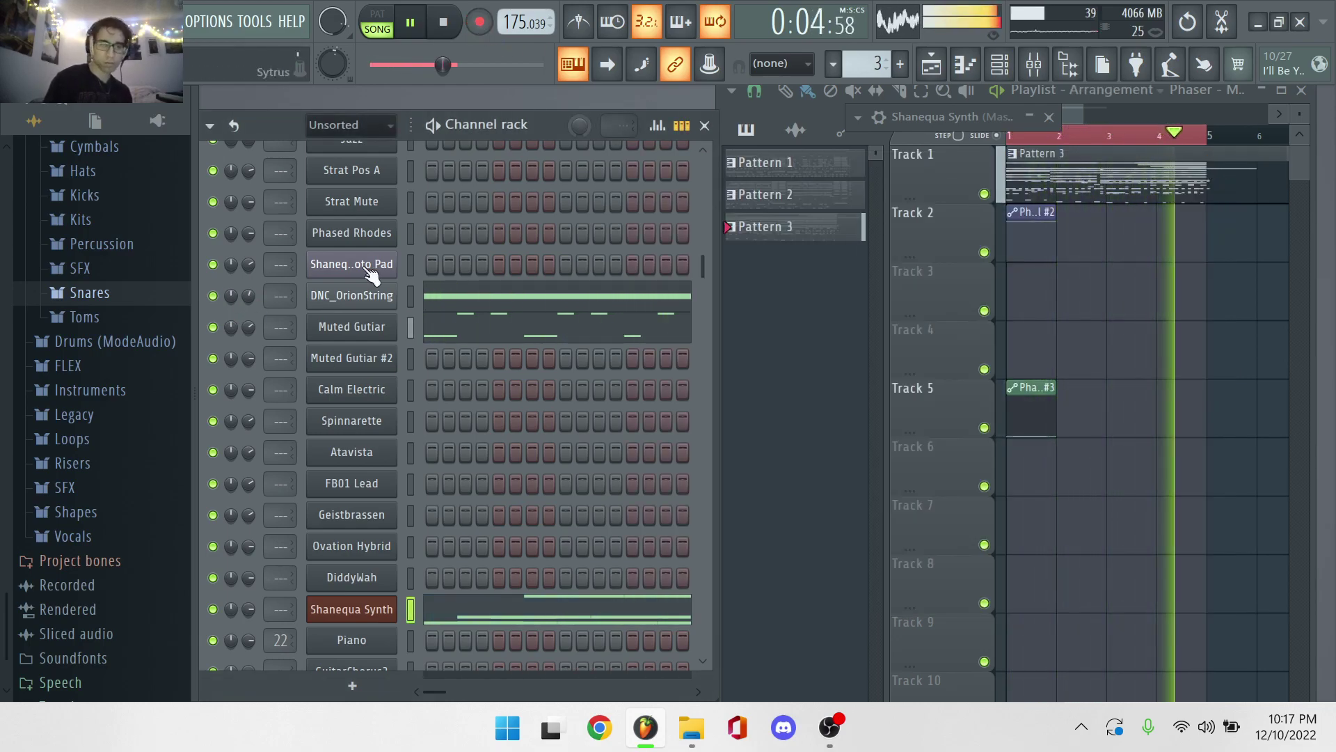
Lock the Rhodes channel on, solo it with the locked channels while playing Close Grand, and restore the other channels.
scroll(401, 272, "up", 3)
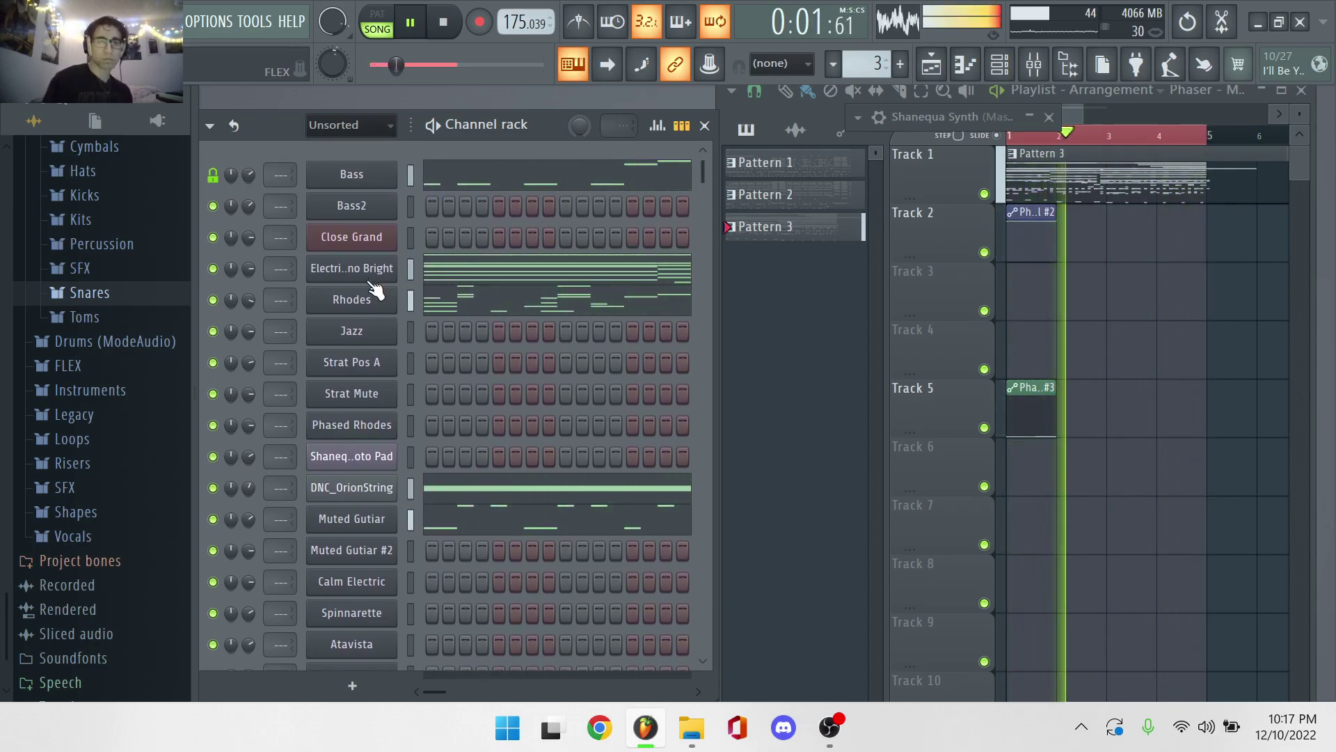
left_click(212, 299)
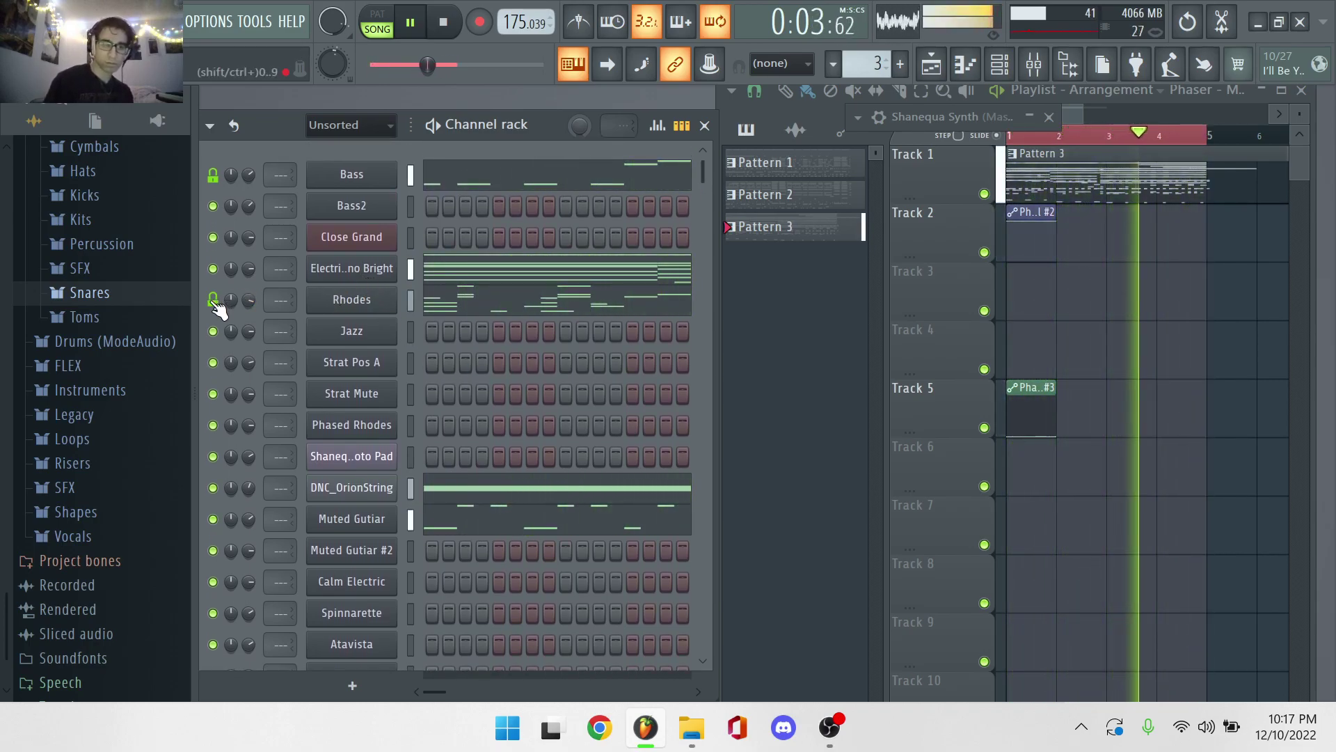
right_click(213, 300)
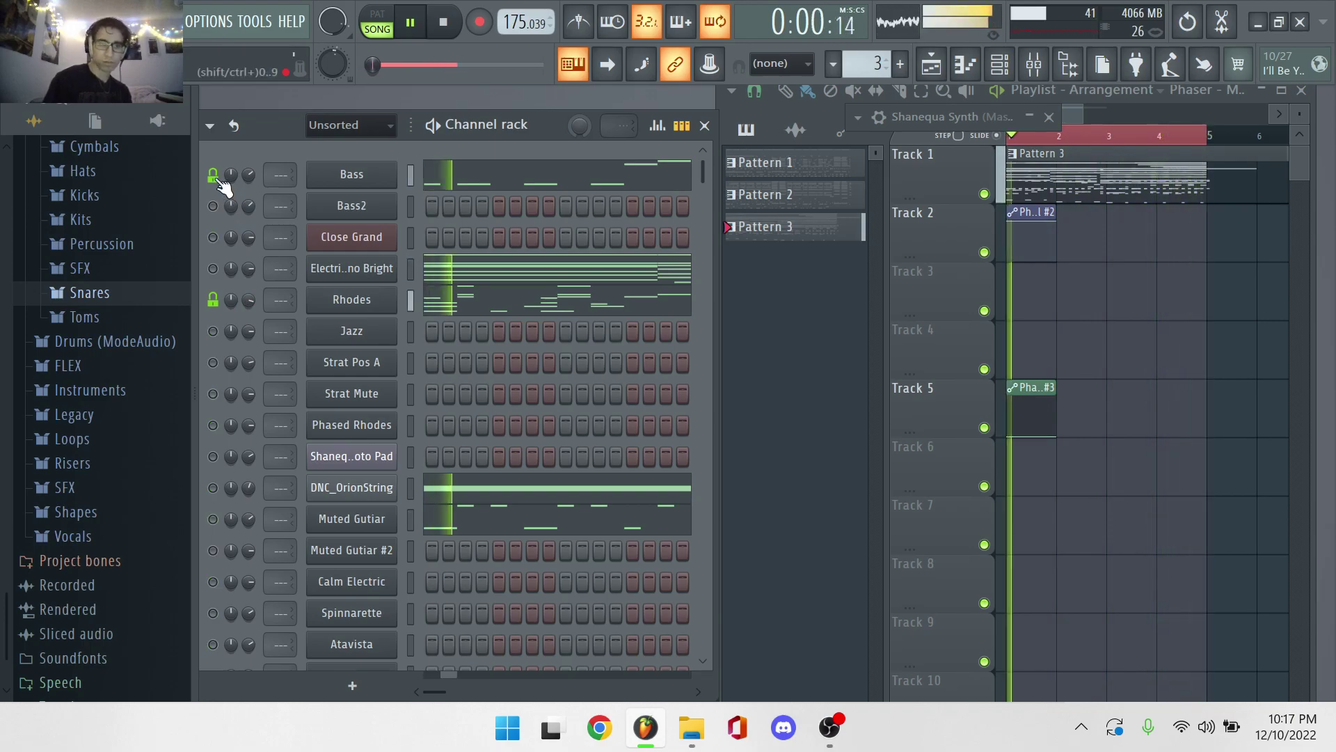
left_click(352, 248)
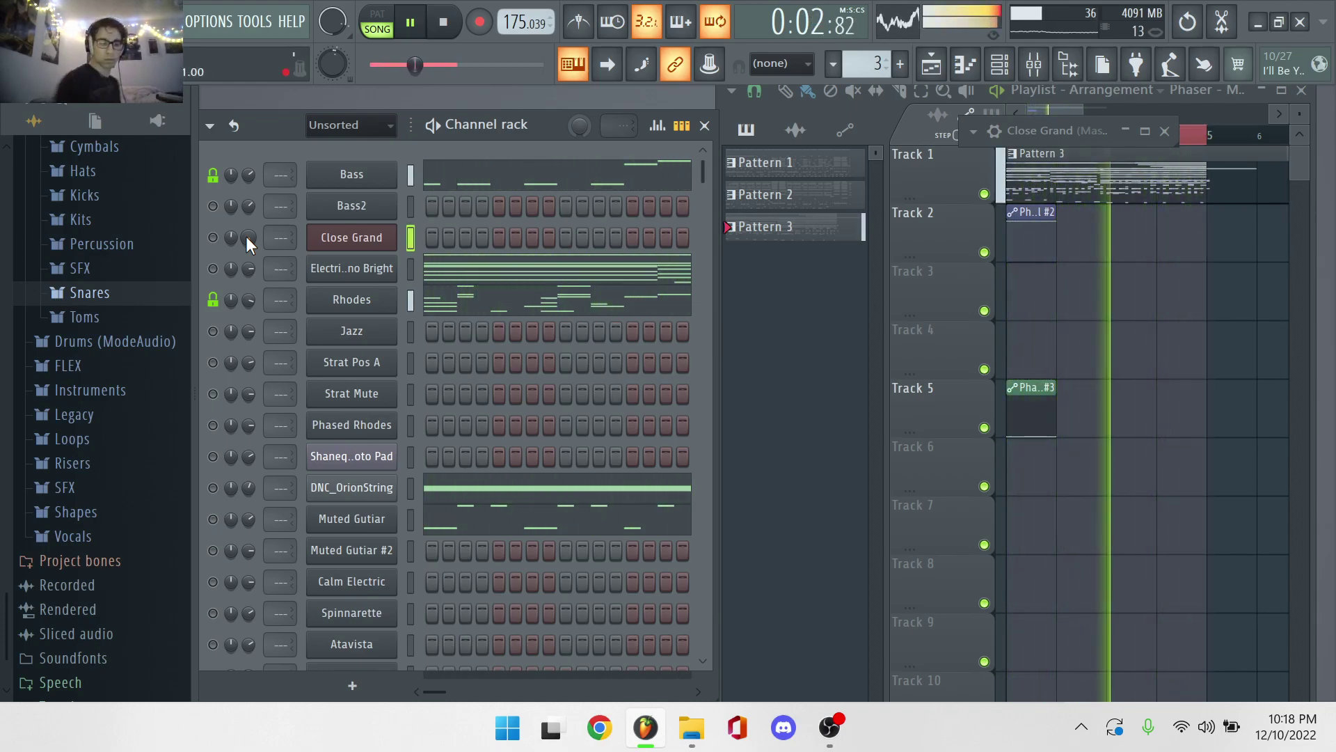
right_click(213, 301)
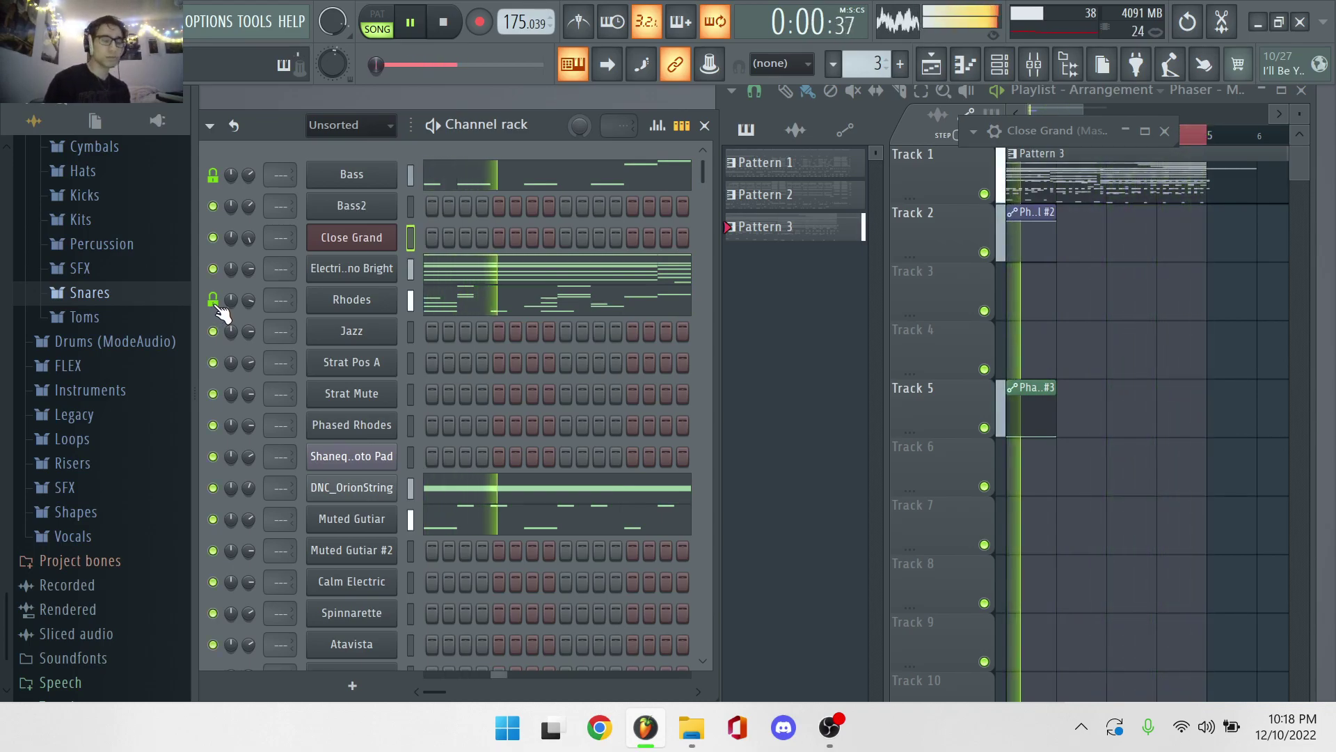
Record sustained chords on the Spinnarette channel and open its piano roll.
scroll(344, 444, "down", 5)
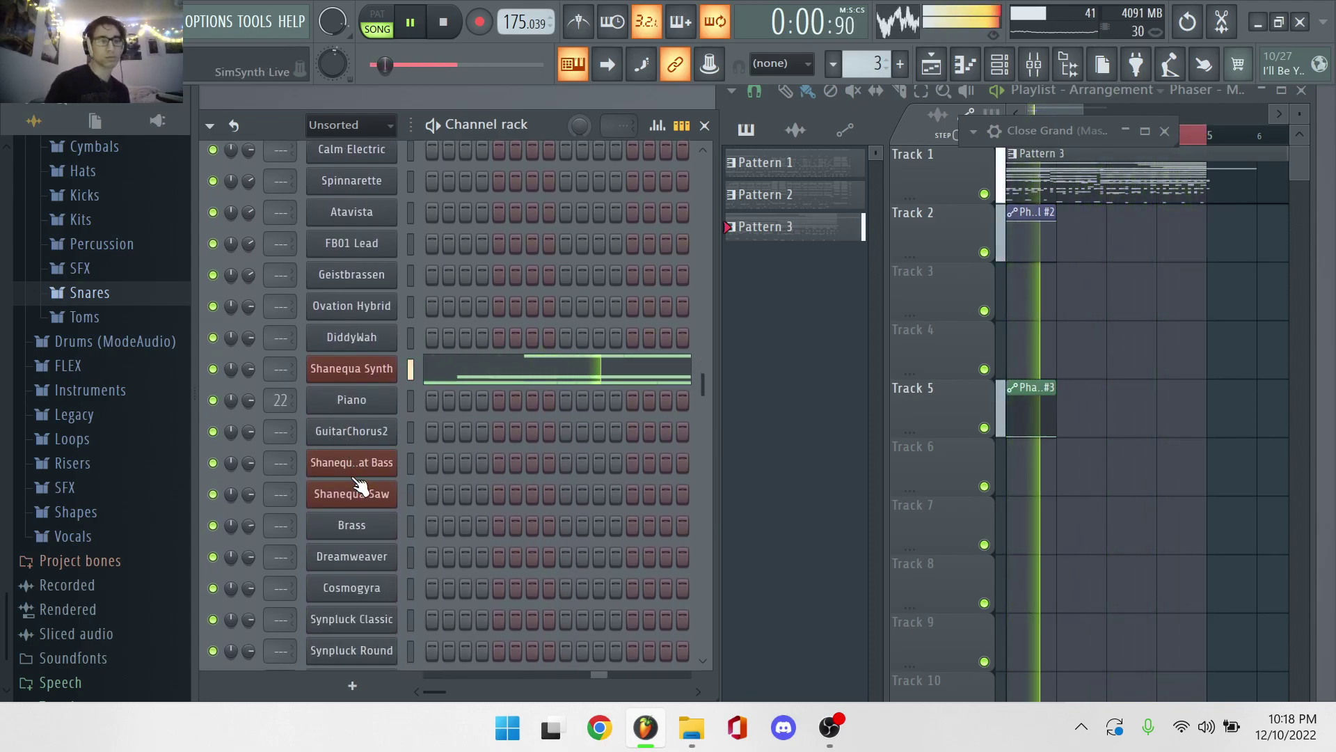
scroll(374, 389, "up", 2)
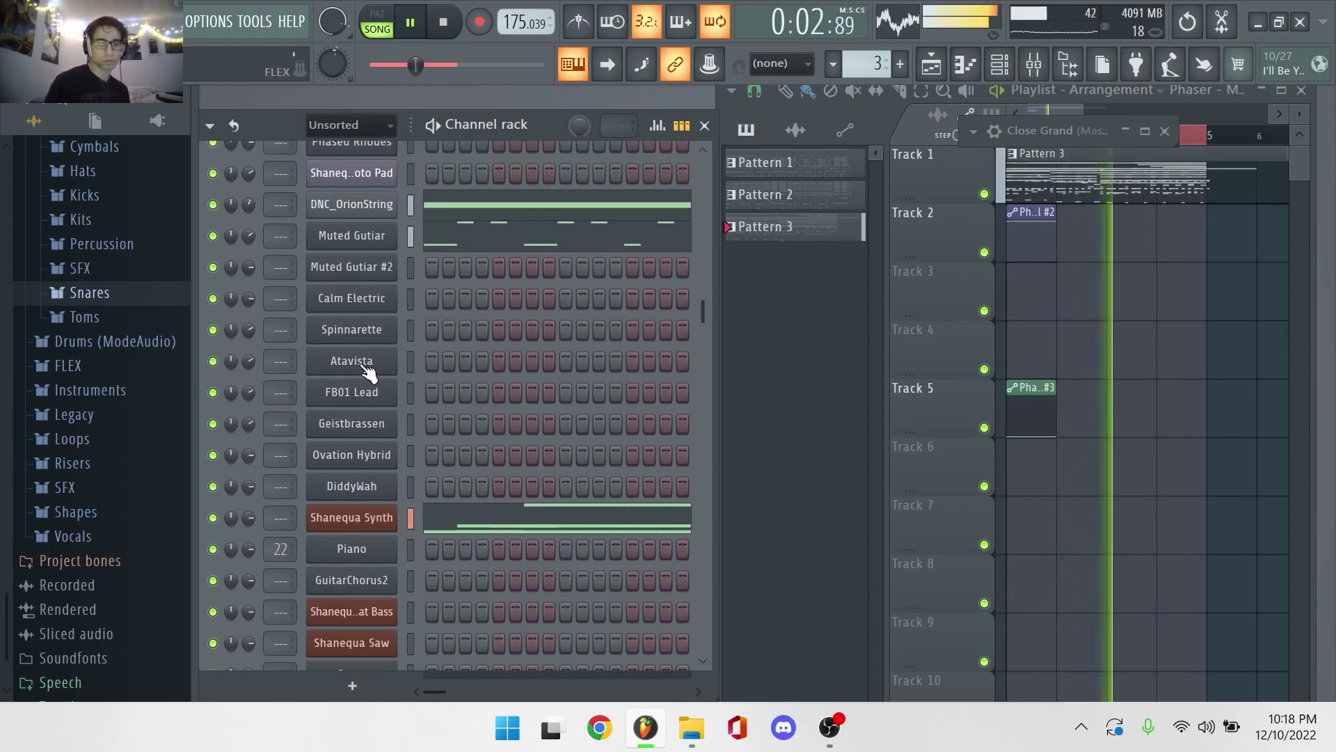
left_click(367, 337)
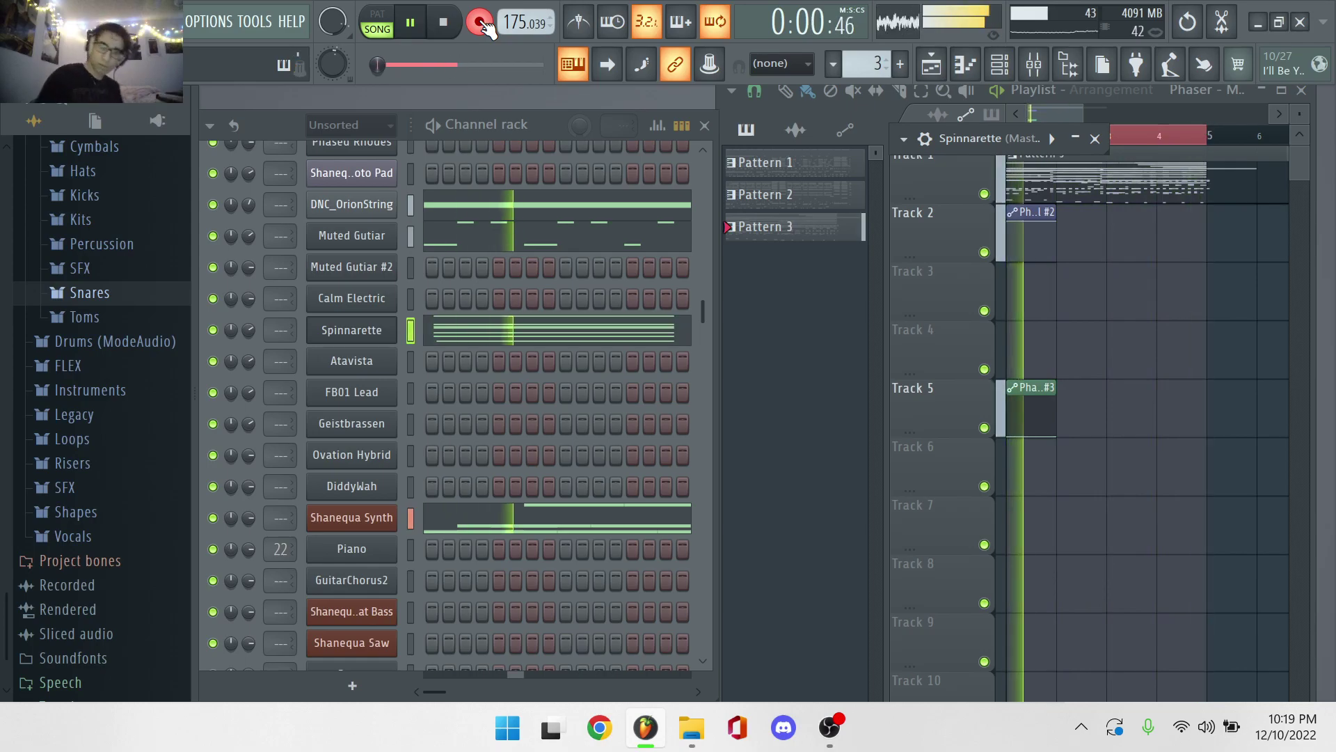
left_click(567, 332)
Shift the first Spinnarette chord to the start of bar 1 and close the piano roll.
scroll(724, 303, "up", 4)
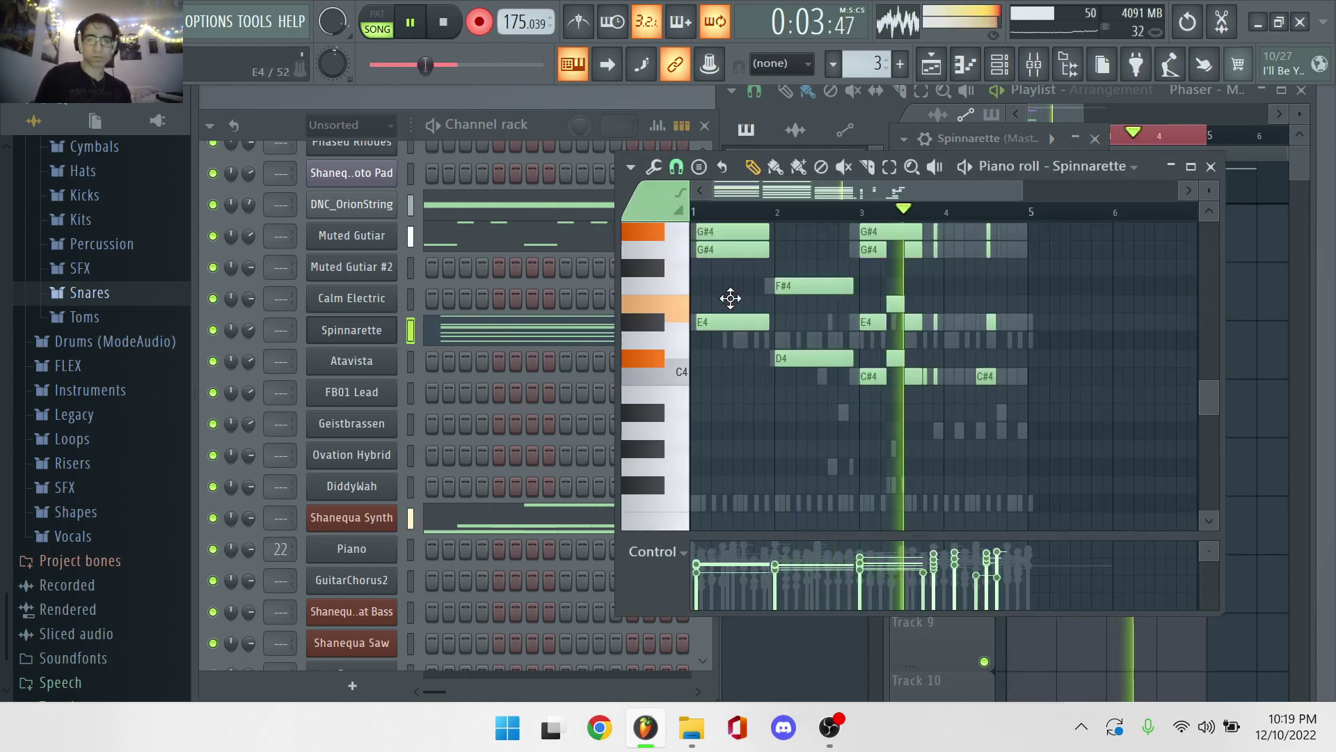
scroll(719, 337, "down", 3)
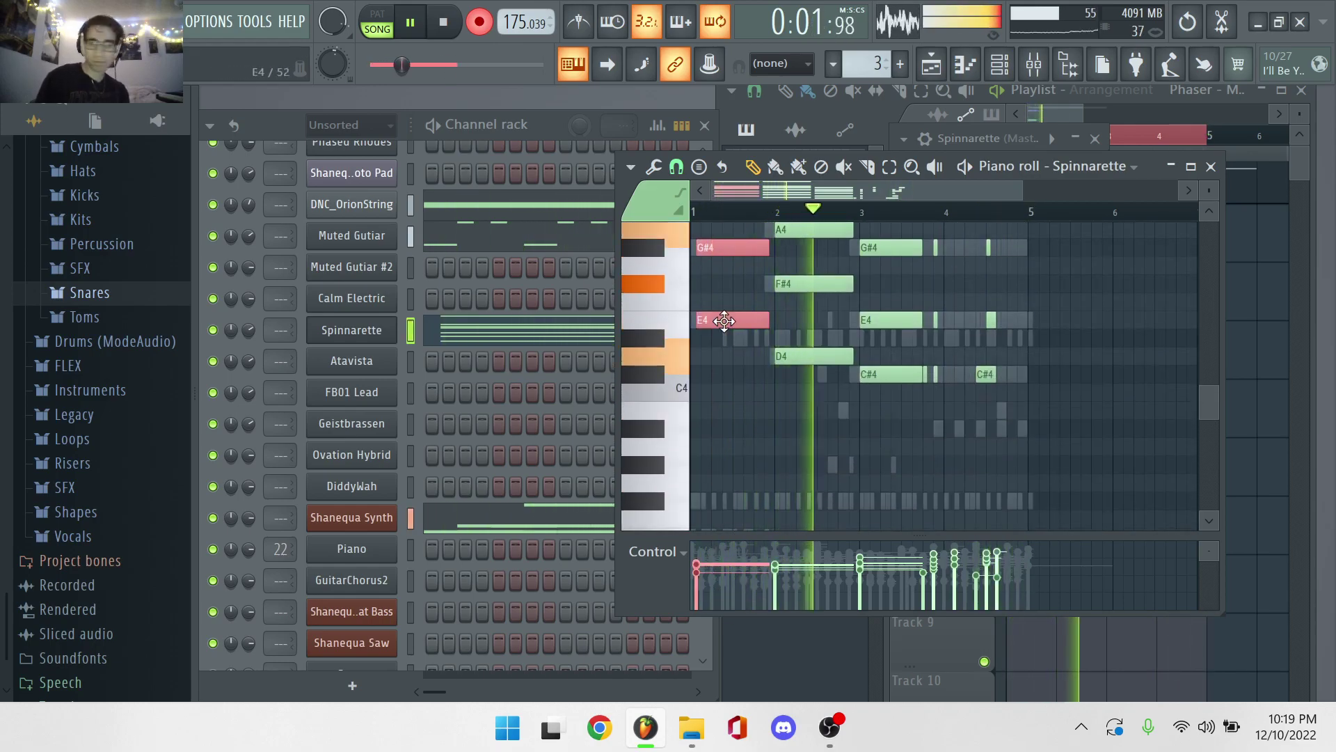
left_click(1211, 166)
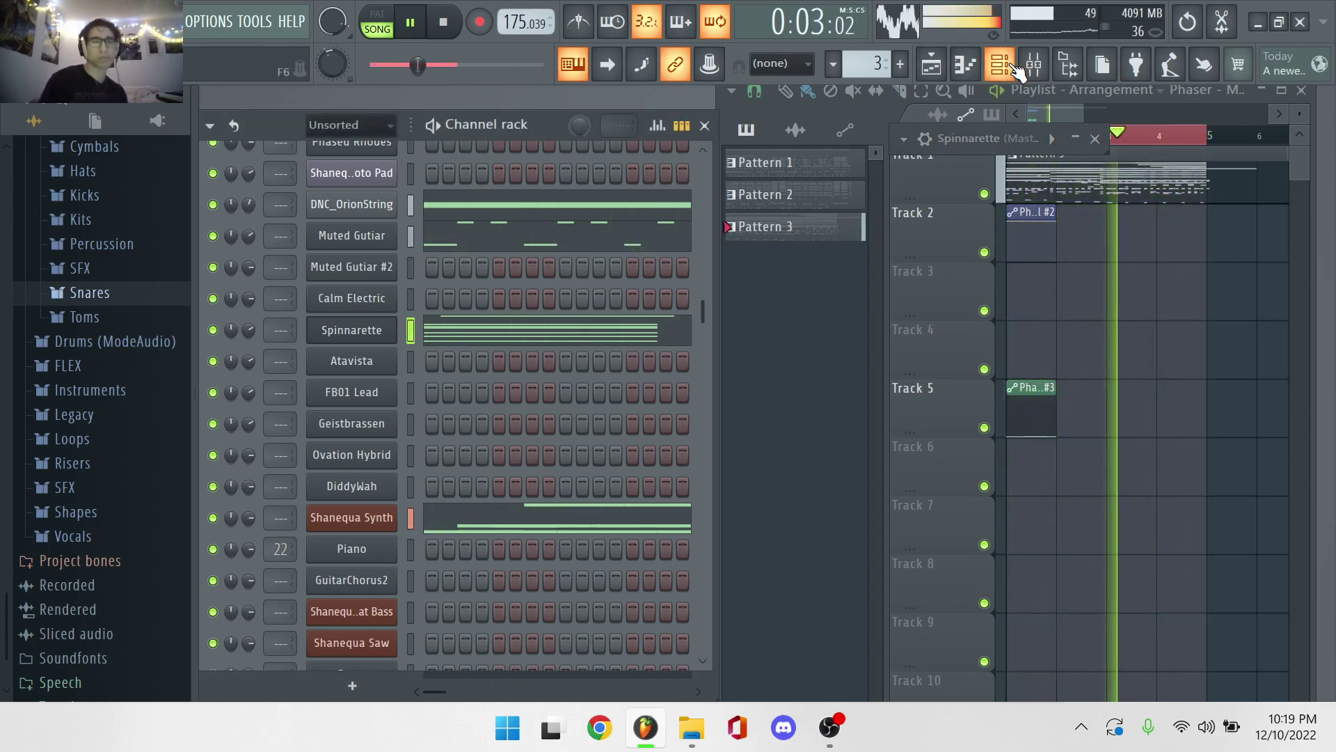
Check the second Gross Beat effect on the Master mixer track and close its window.
left_click(1035, 66)
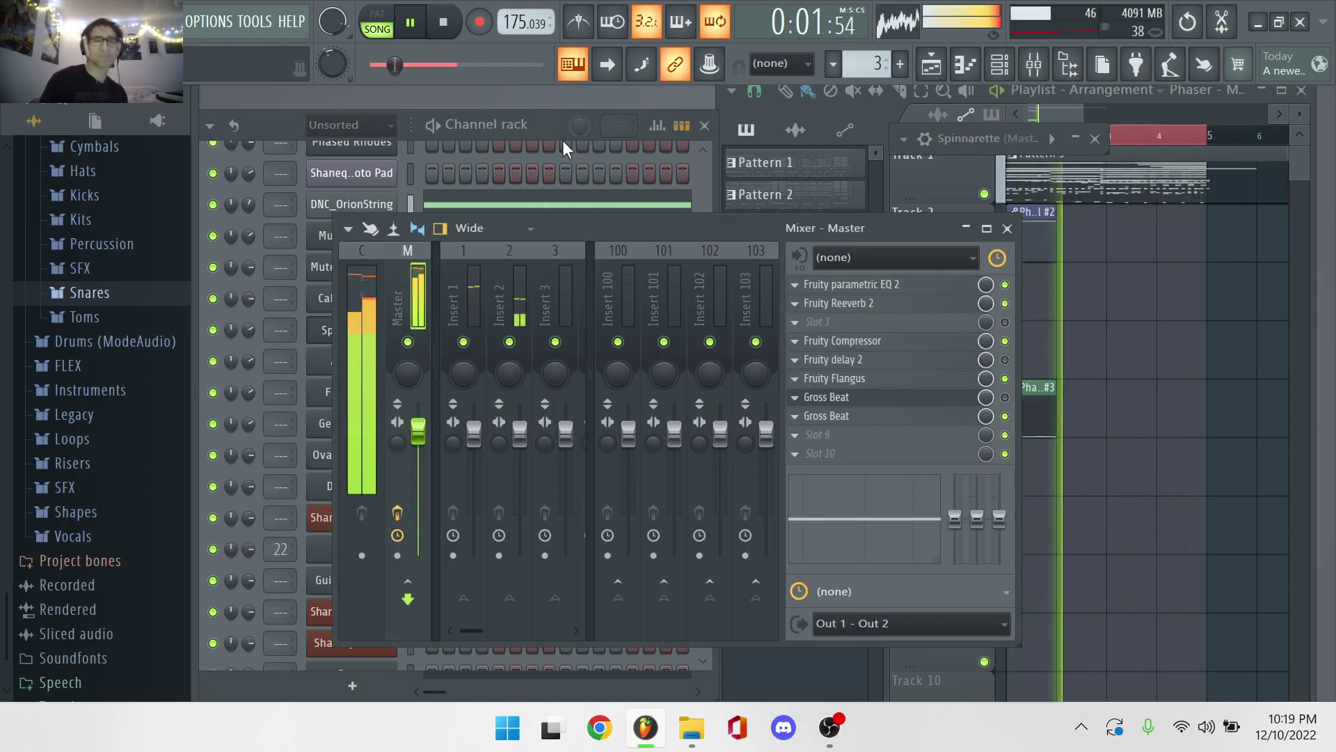
left_click(918, 411)
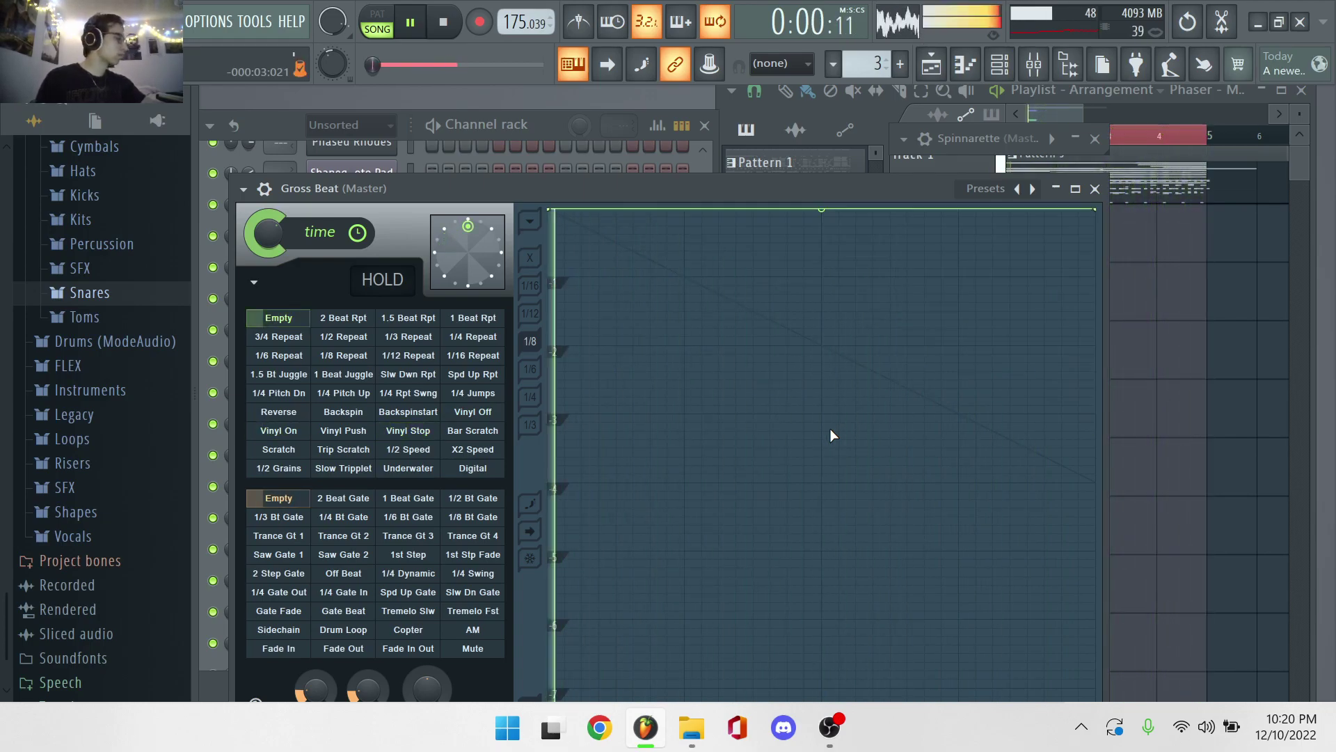
left_click(1095, 188)
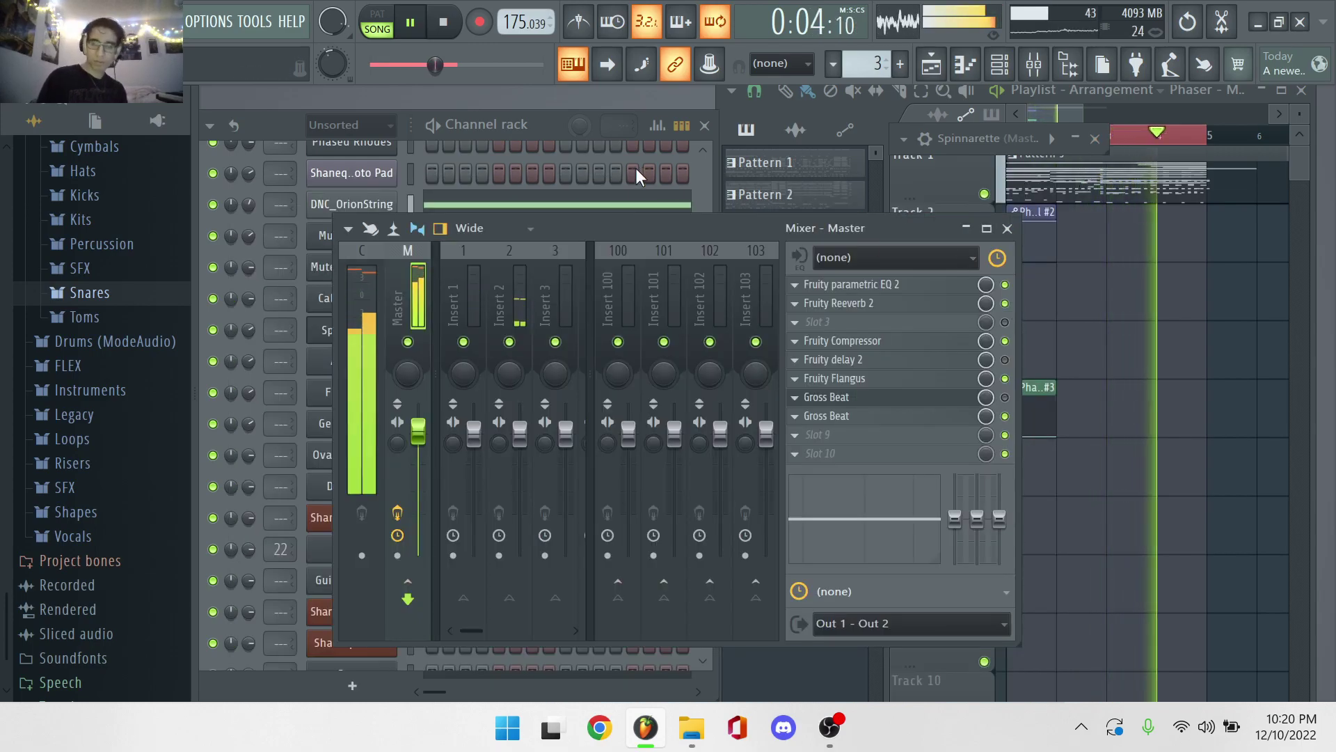
Remove the Bass channel's lock and mute it along with the other melodic channels, leaving only Rhodes active.
left_click(557, 126)
scroll(501, 339, "up", 3)
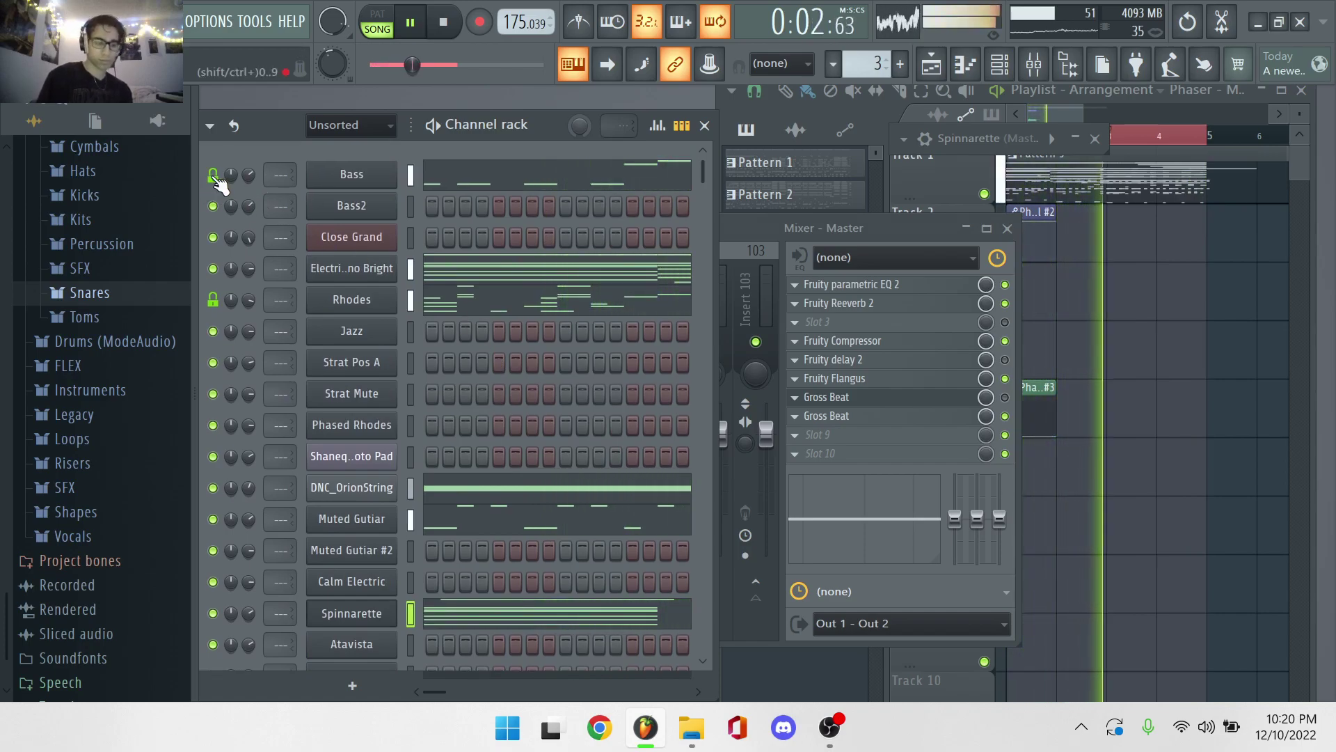
right_click(213, 175)
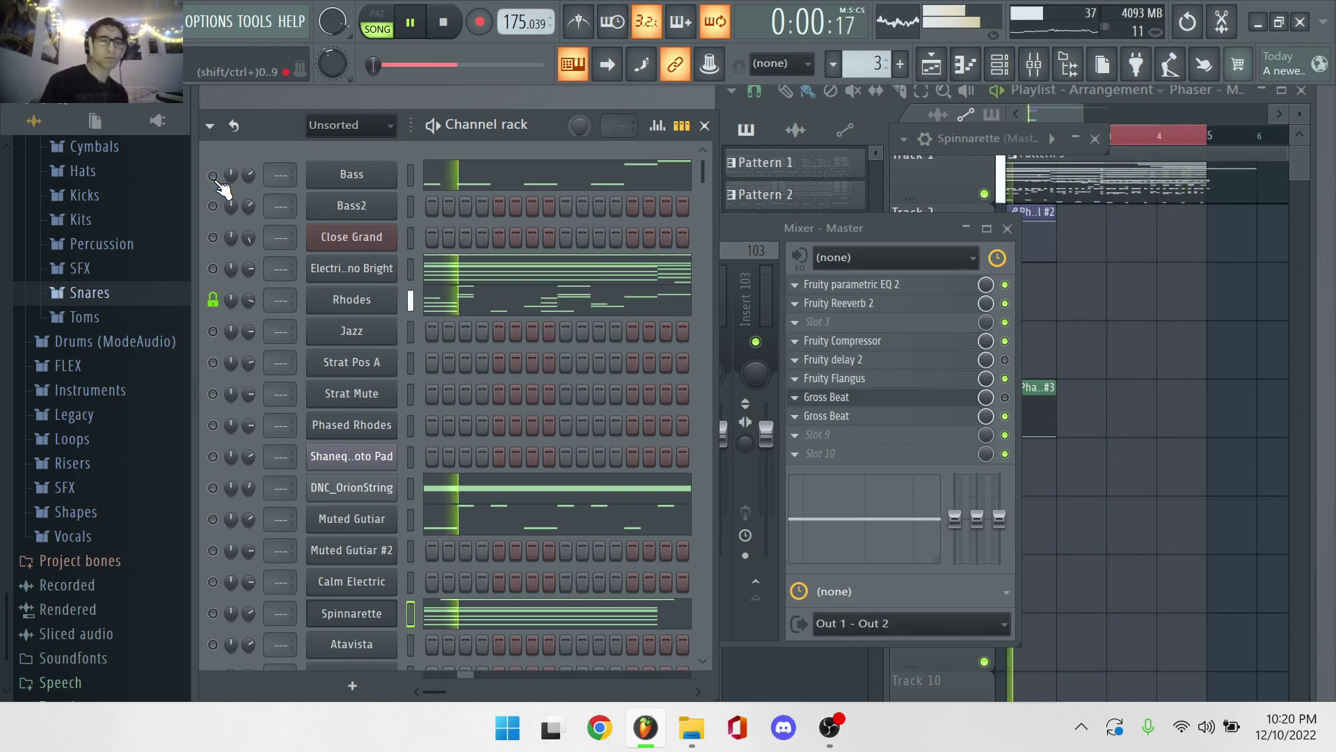
Clear the recorded notes from the Bass, Electric Piano Bright and Rhodes channels.
left_click(451, 183)
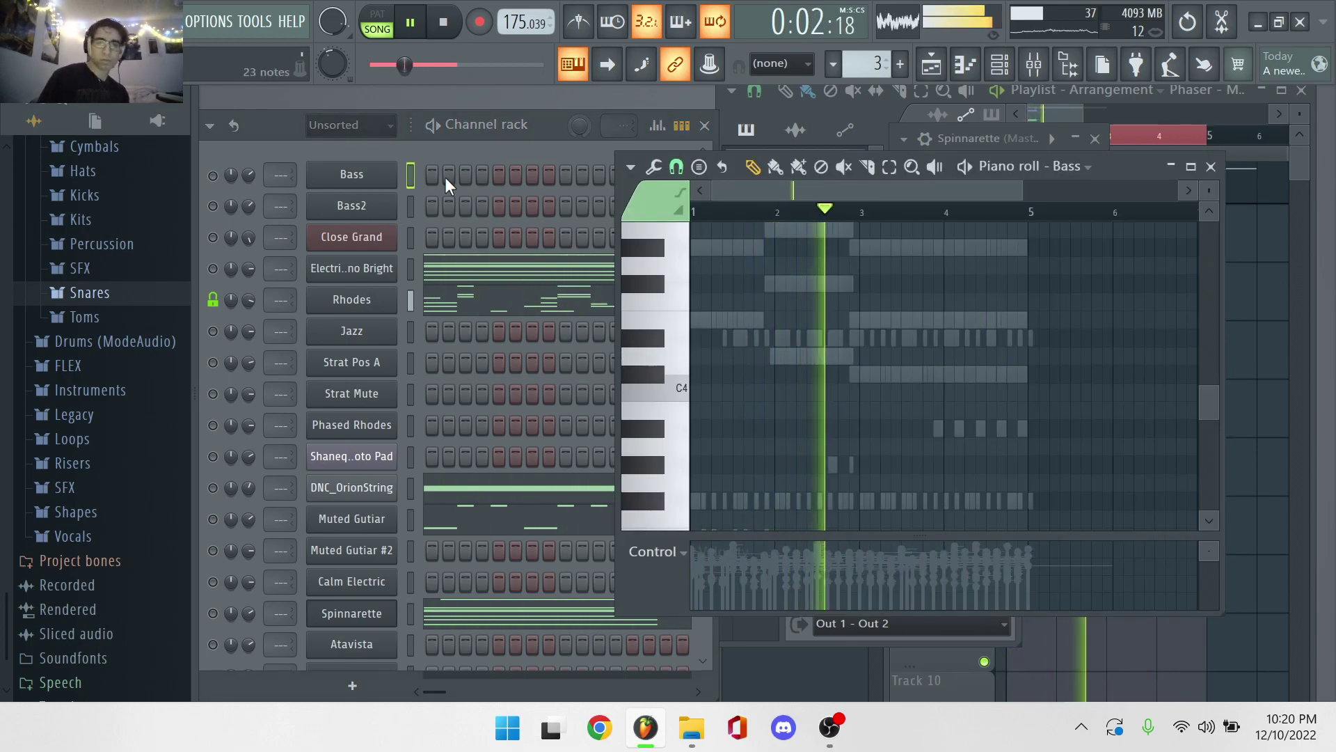
left_click(467, 306)
left_click(479, 272)
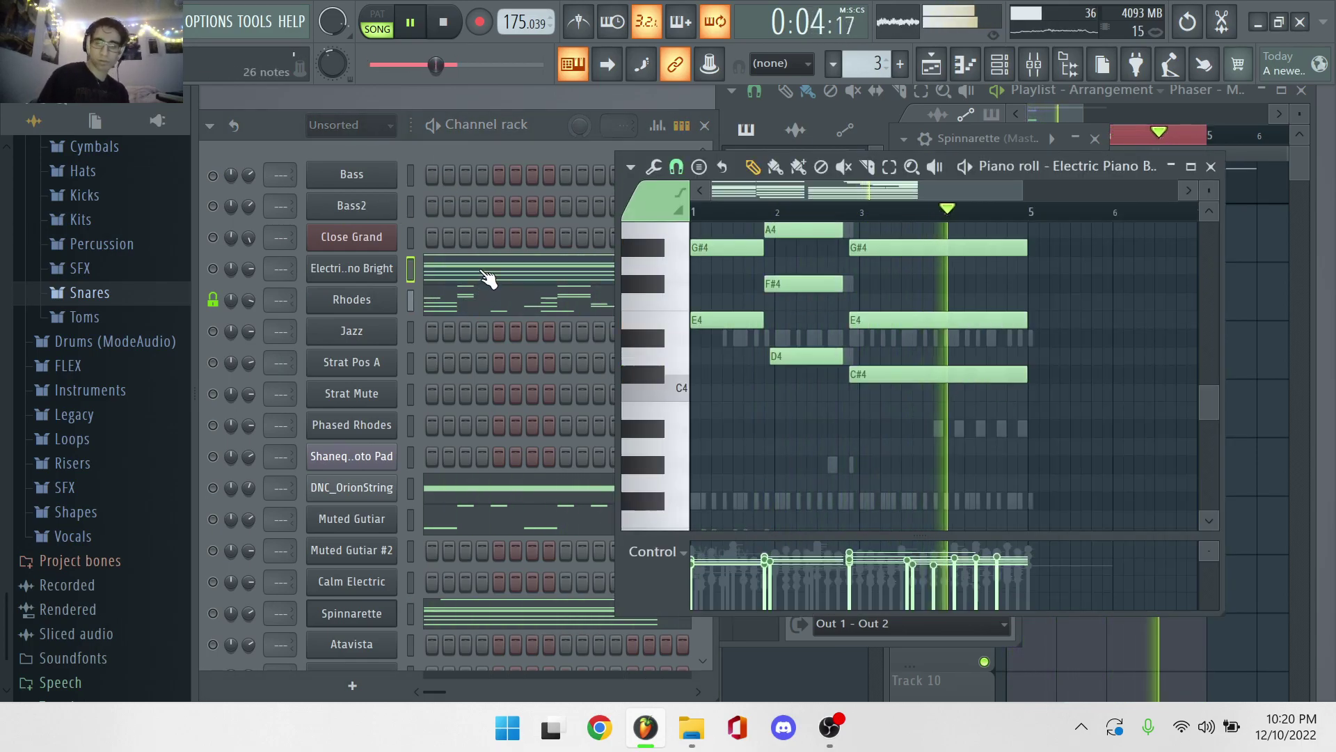
left_click(471, 287)
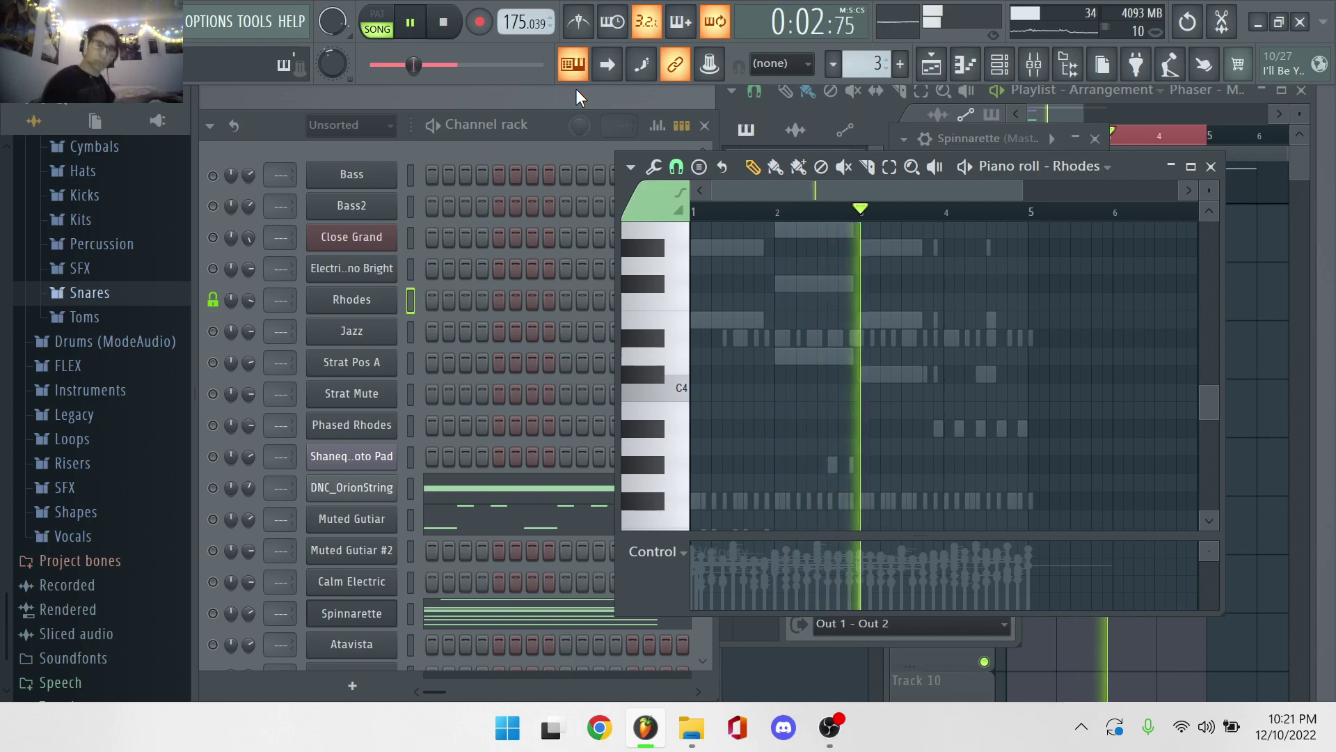
Record a new sustained chord progression on the Rhodes channel.
left_click(480, 25)
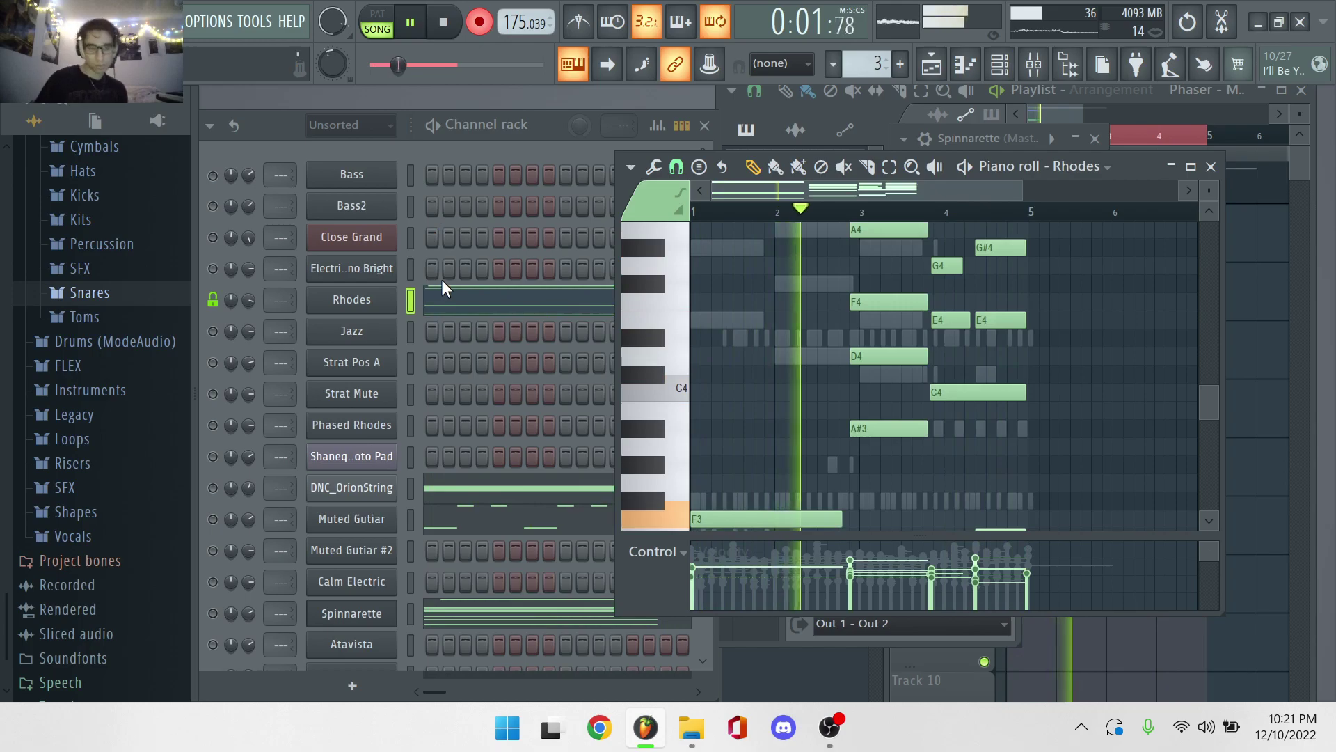
left_click(449, 301)
left_click(449, 301)
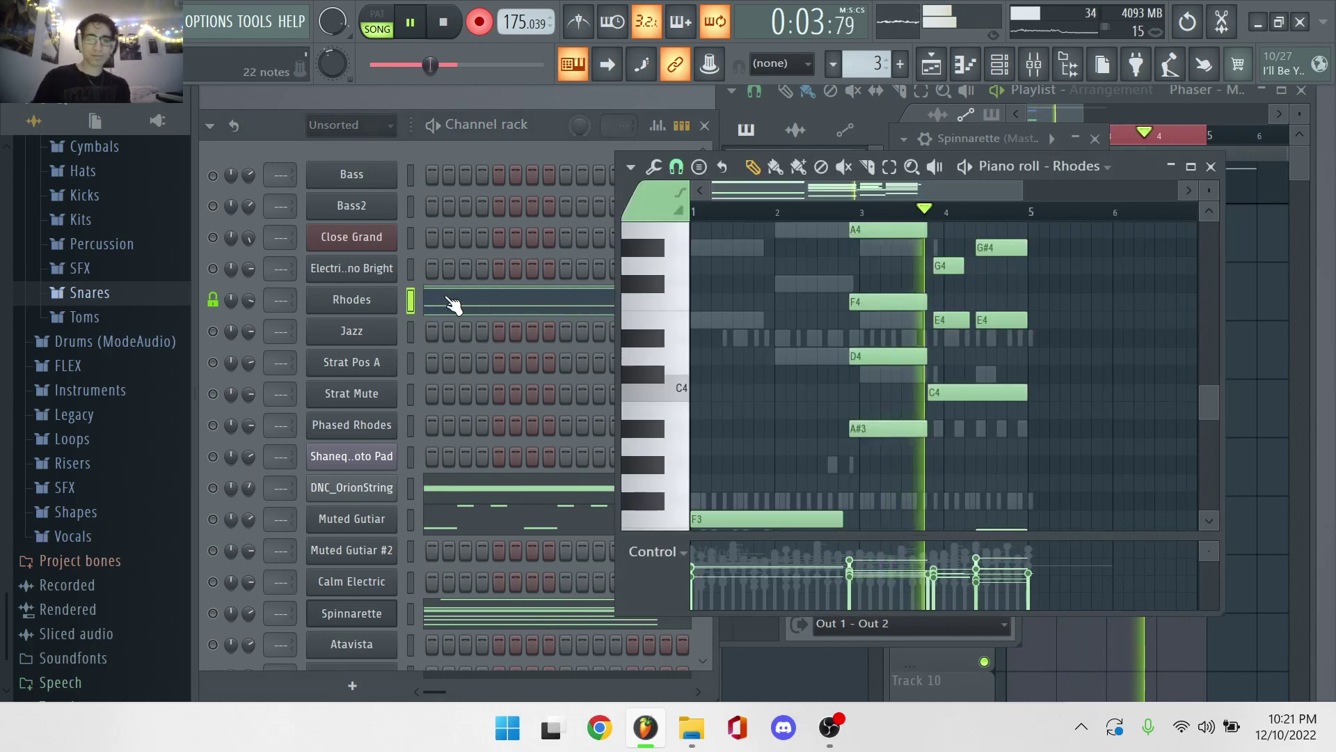
In the Rhodes piano roll, align the start of the long C4 note near bar 4 with its chord.
scroll(838, 405, "down", 3)
scroll(838, 405, "up", 4)
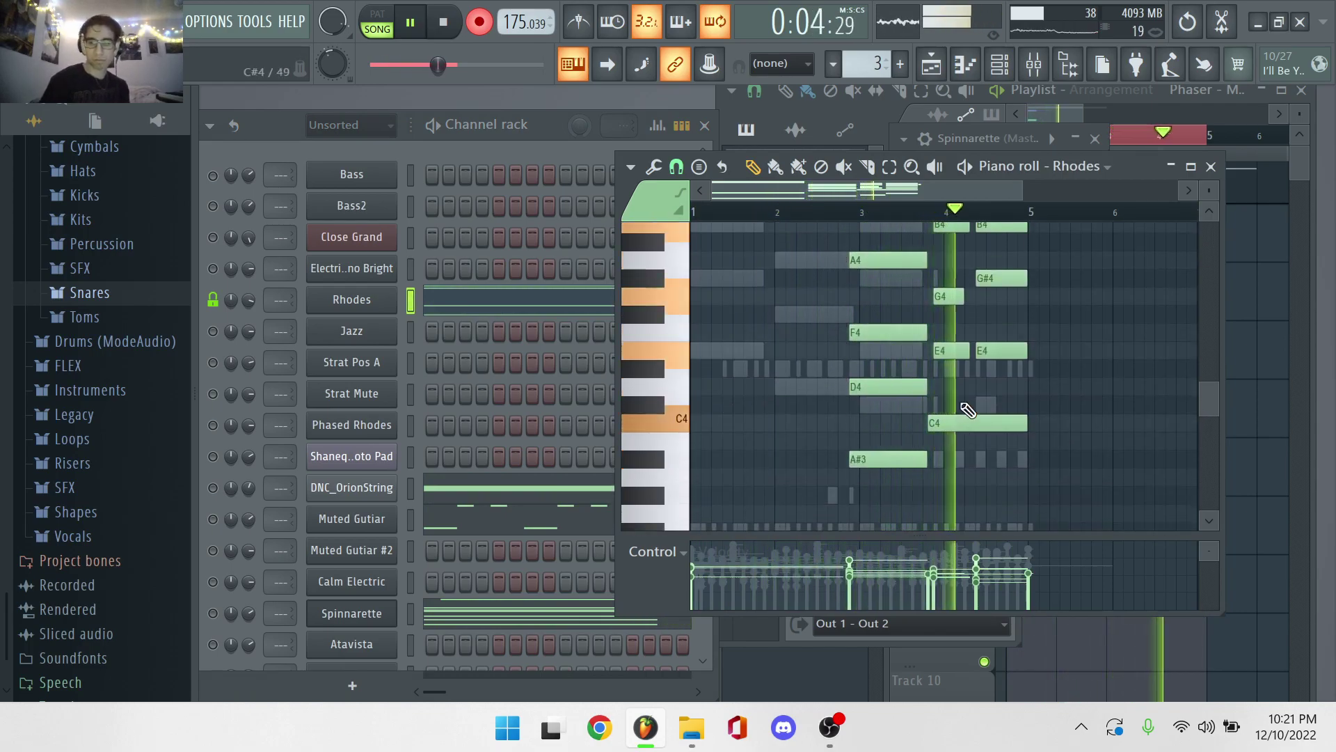
scroll(963, 409, "up", 4)
left_click(925, 436)
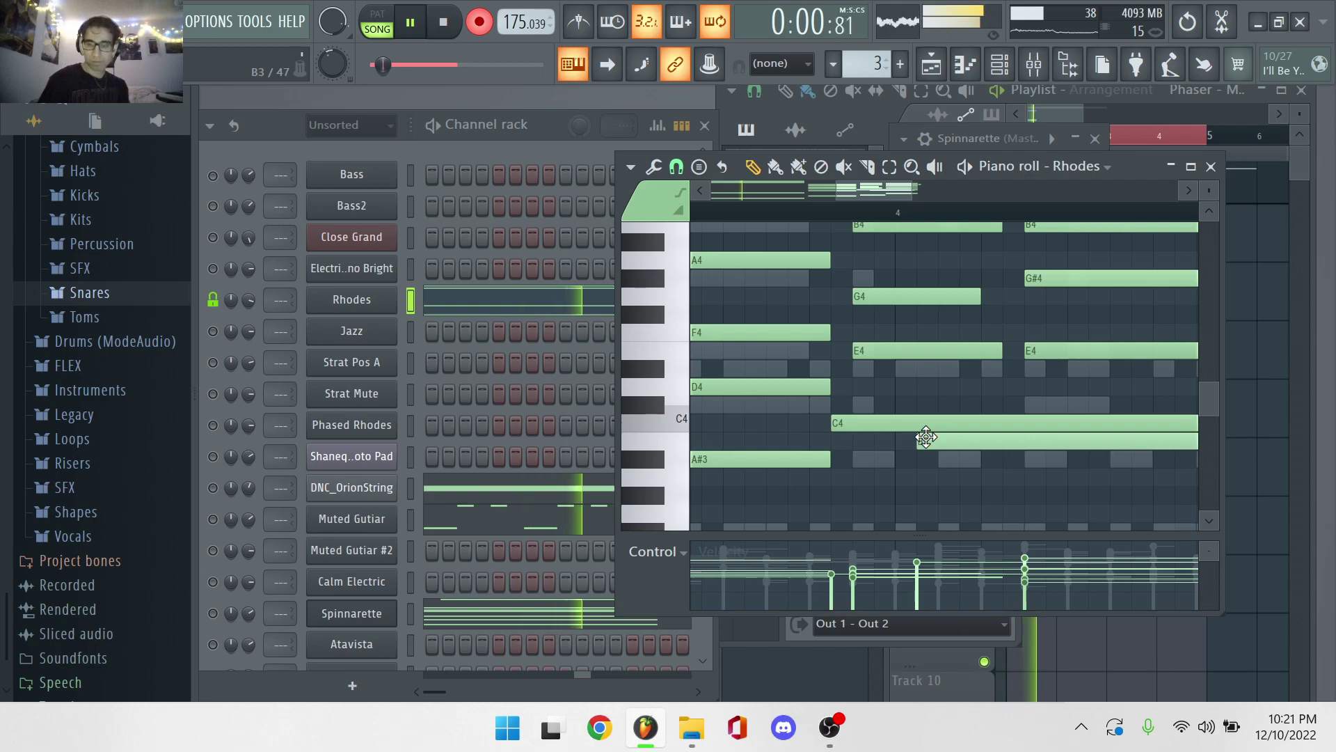
Unmute the Bass channel, record a new bass line on it, and check it in the piano roll.
left_click(359, 182)
left_click(307, 127)
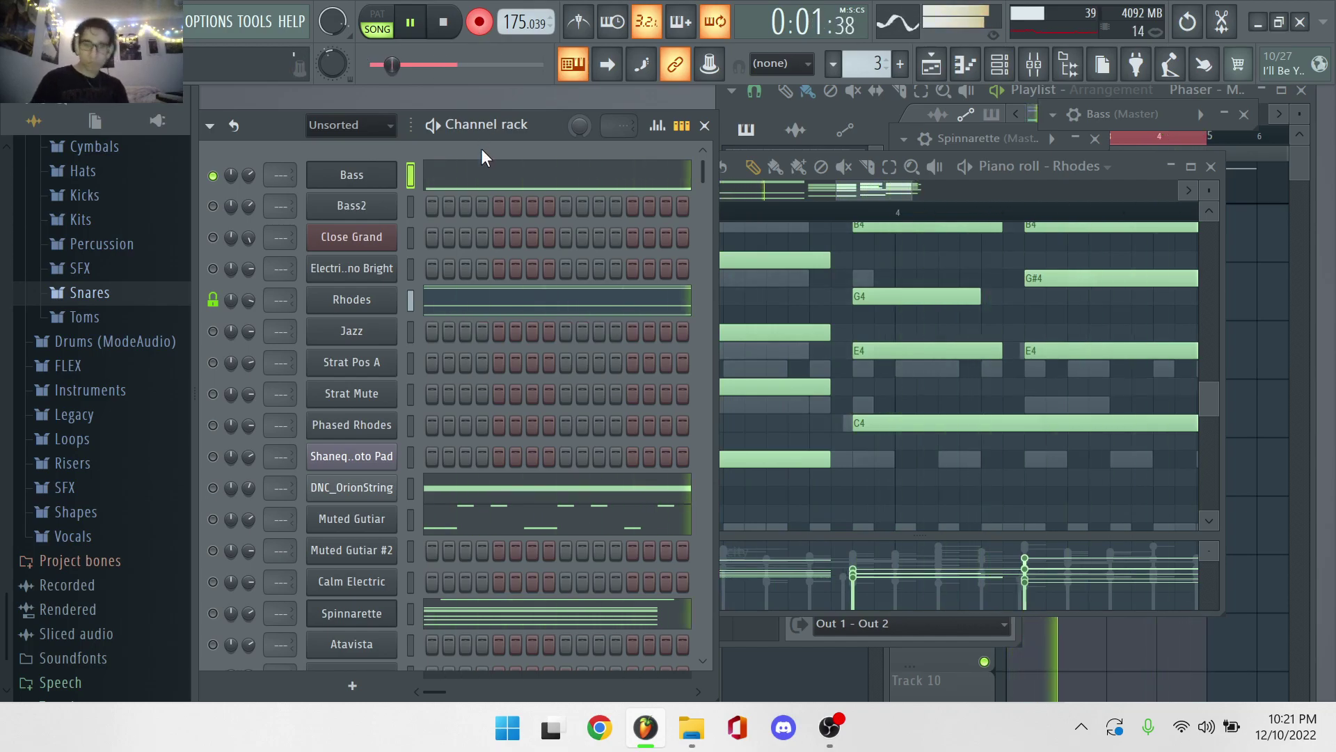
left_click(497, 177)
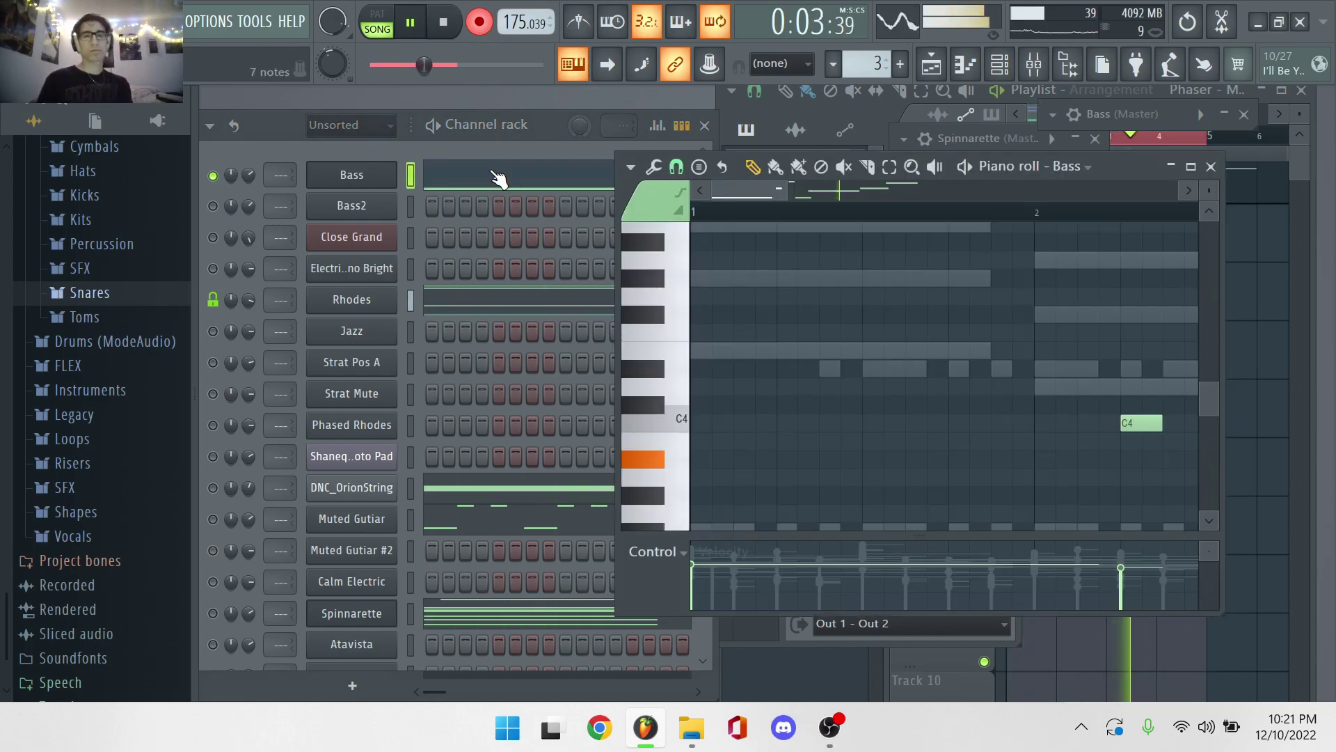
left_click(1211, 167)
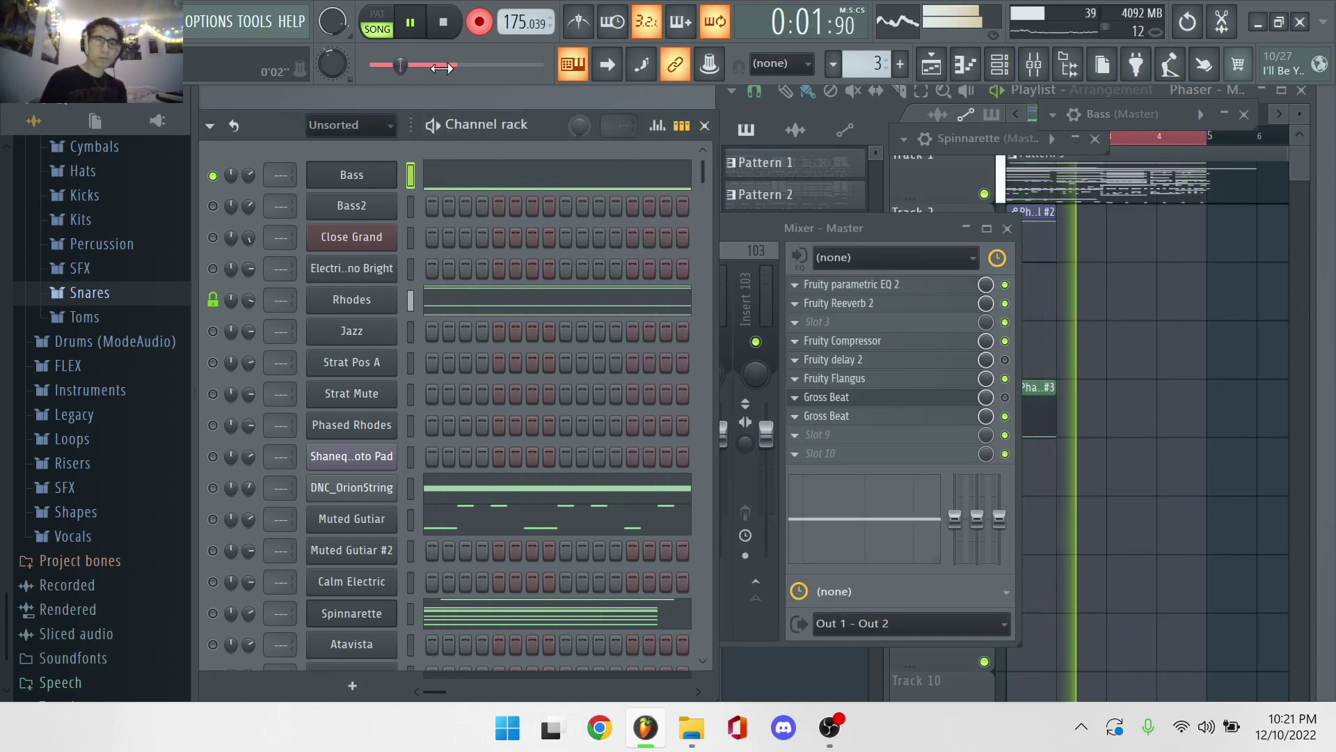
Clear the recorded notes from the Muted Gutiar, Spinnarette, Shanequa Synth and DNC_OrionString channels.
scroll(381, 381, "down", 5)
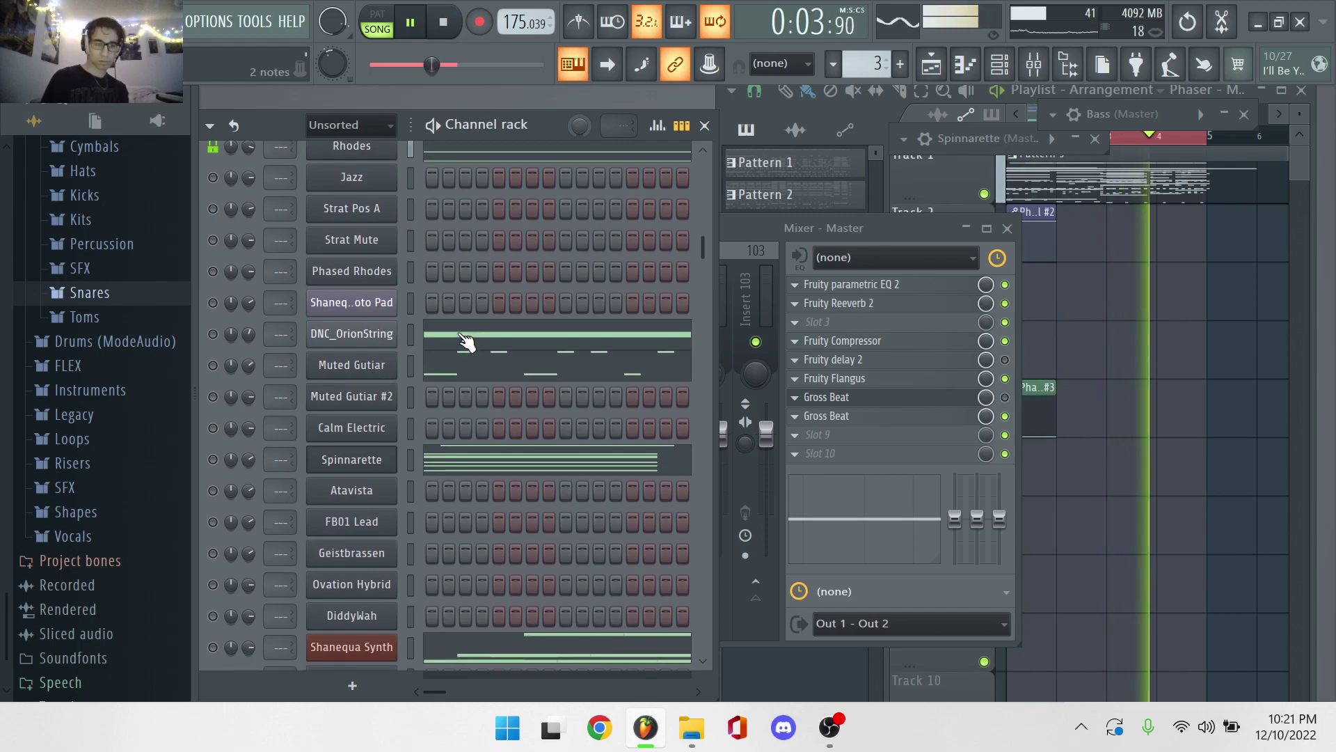
left_click(463, 366)
left_click(470, 460)
scroll(484, 403, "down", 14)
left_click(529, 225)
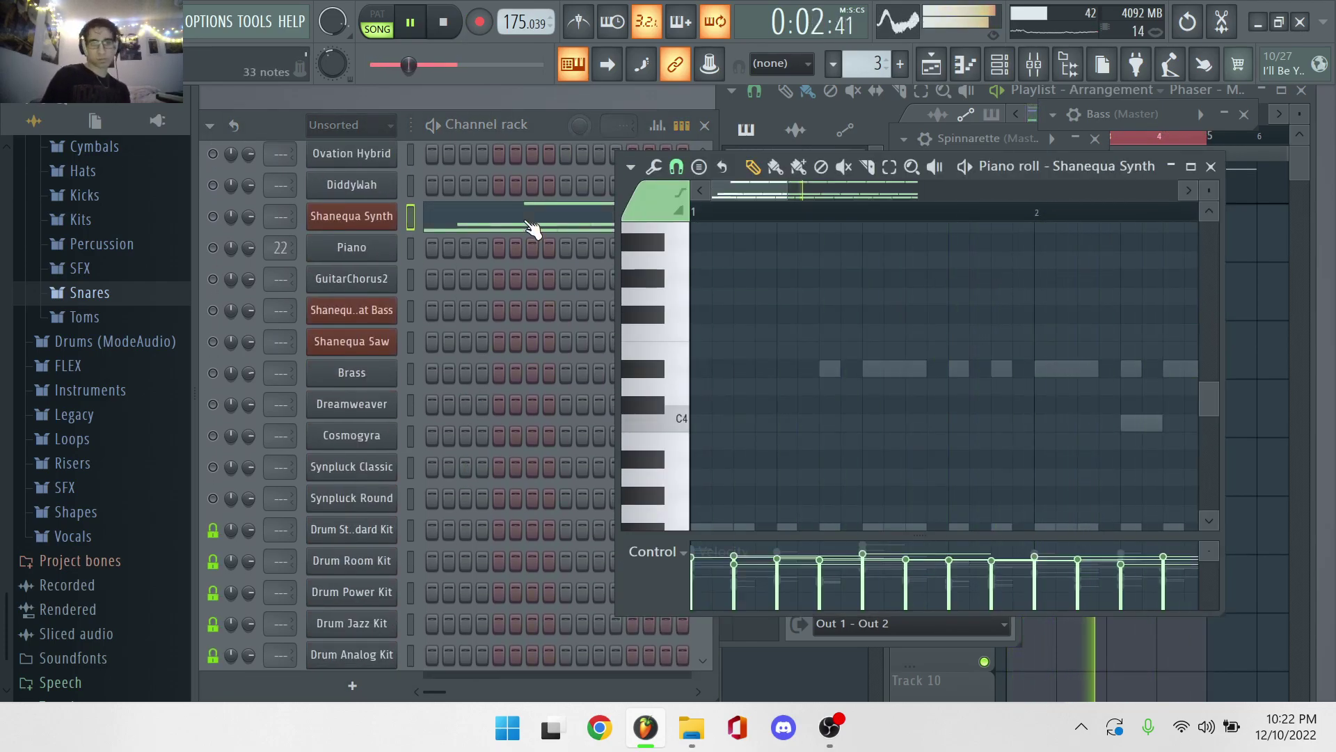
scroll(523, 222, "up", 10)
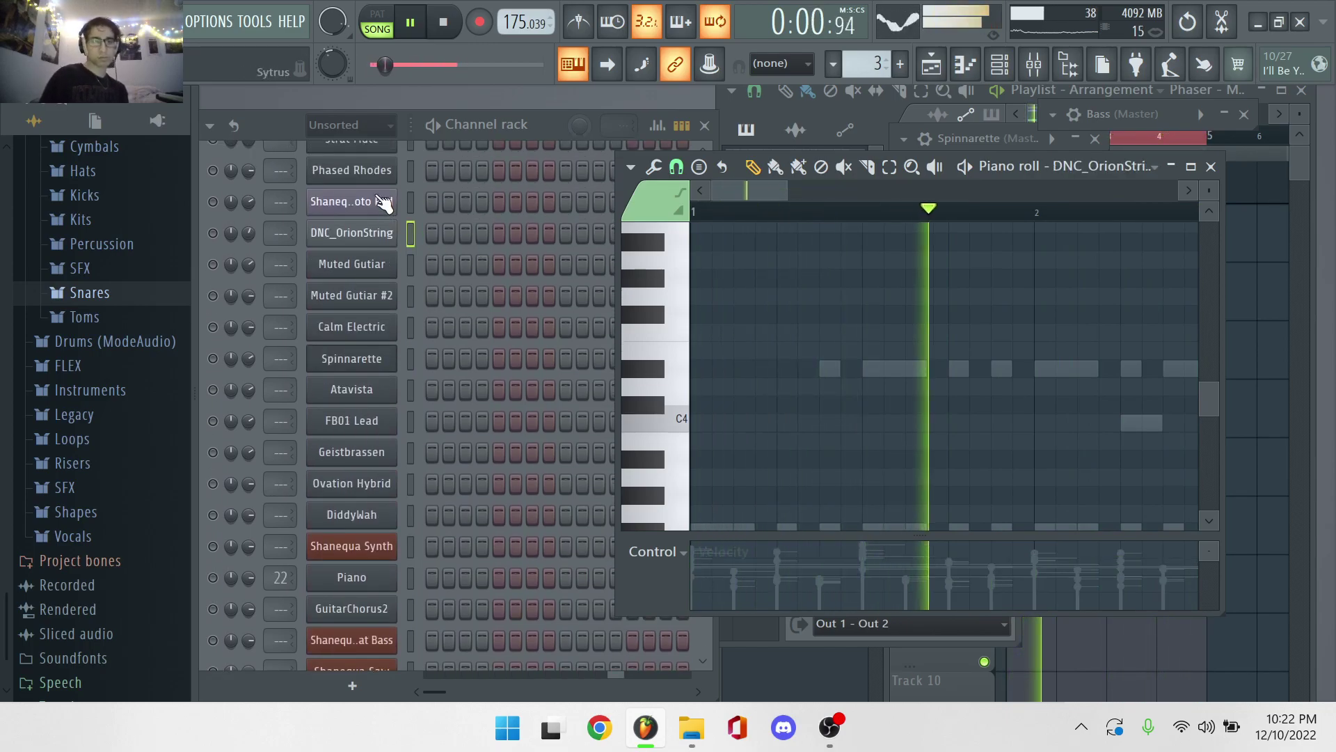
Unmute all channels, record a repeating rhythmic part on the Shanequa Toto Pad channel, and open its piano roll.
left_click(214, 203)
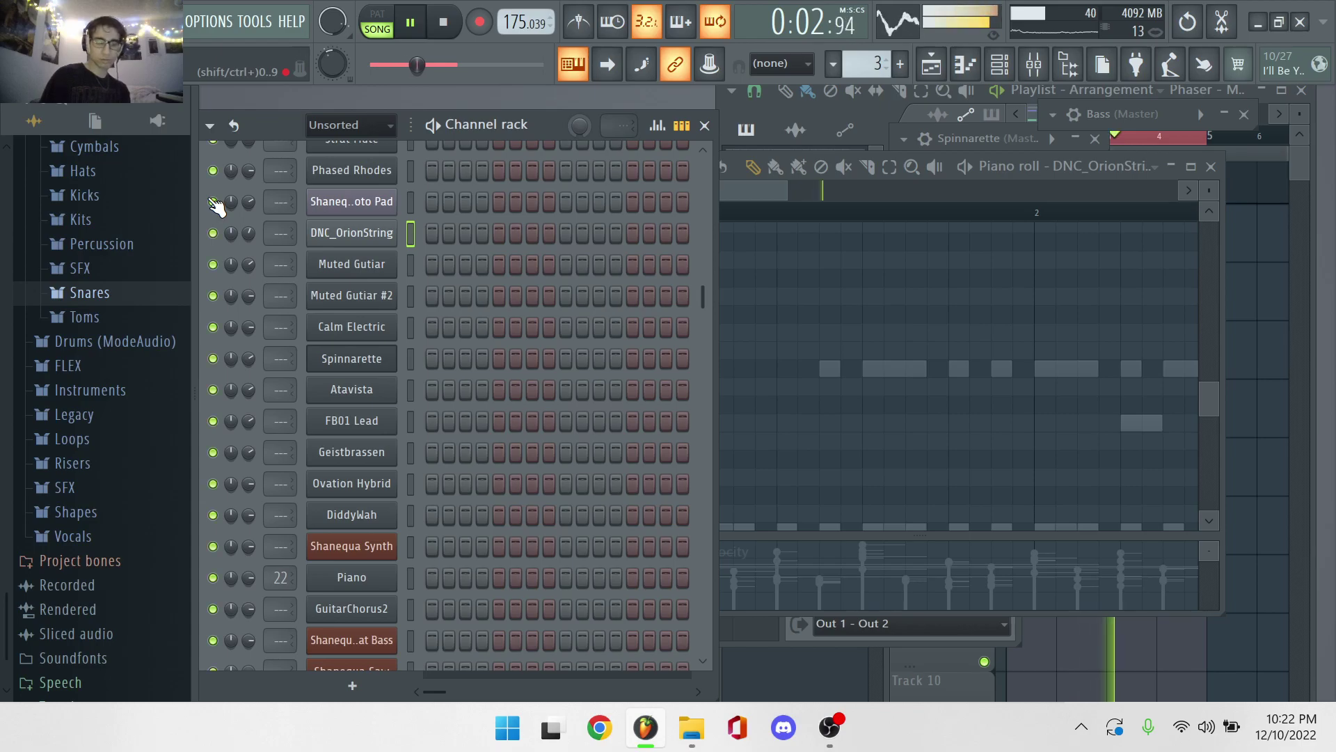
left_click(376, 201)
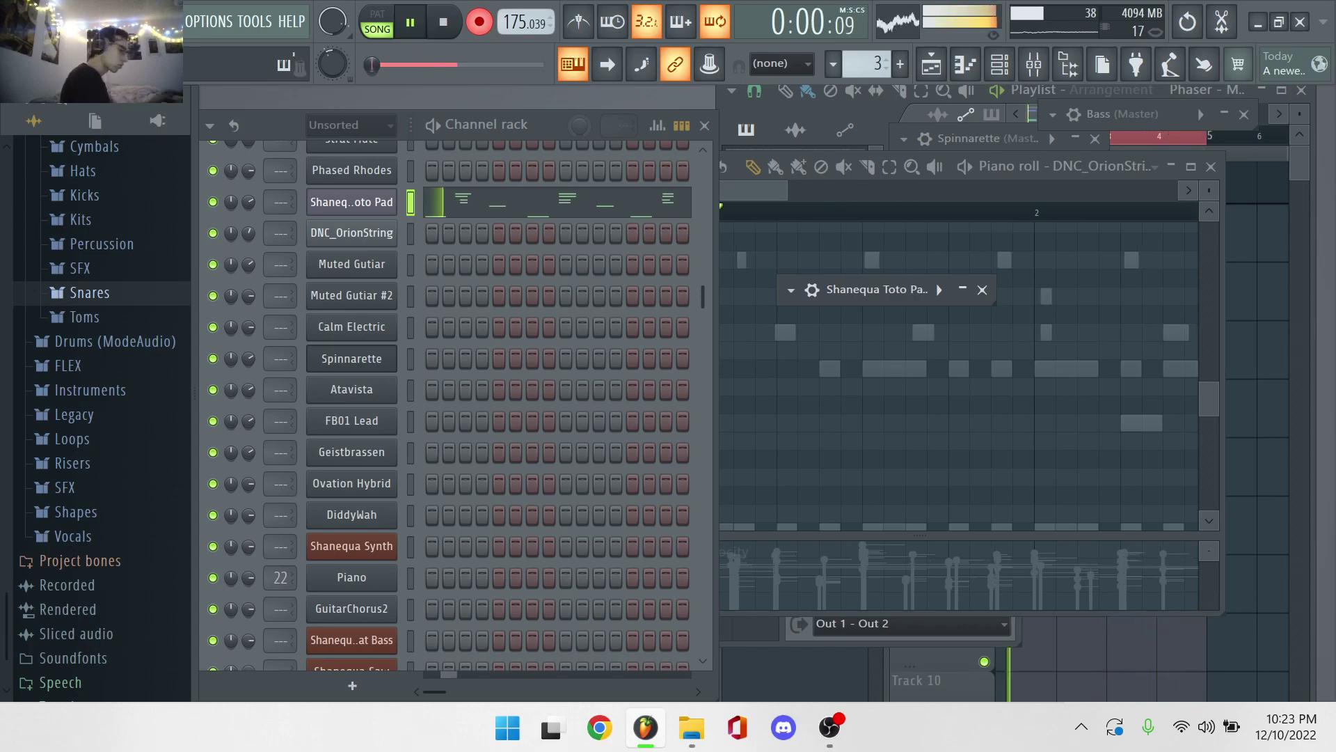
left_click(502, 209)
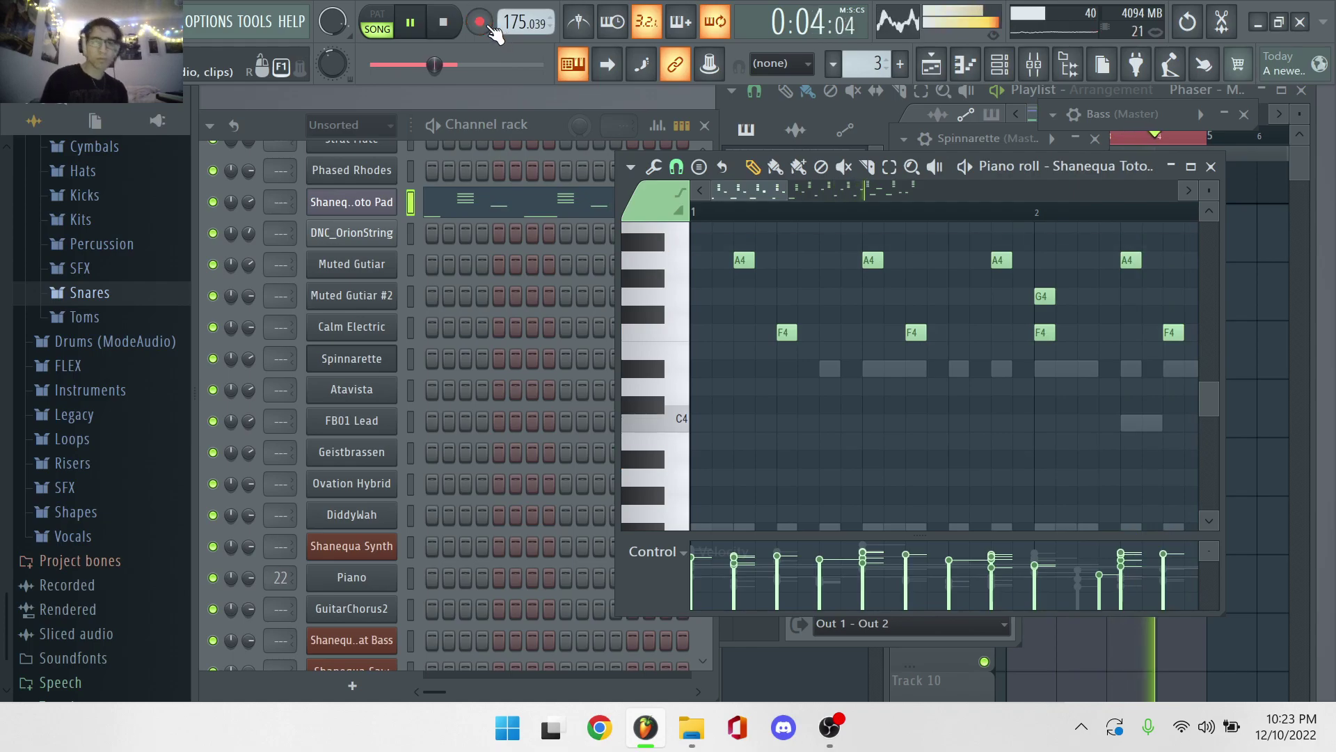
Record a sustained part on the DNC_OrionString channel and bring up the Close Grand channel.
left_click(258, 200)
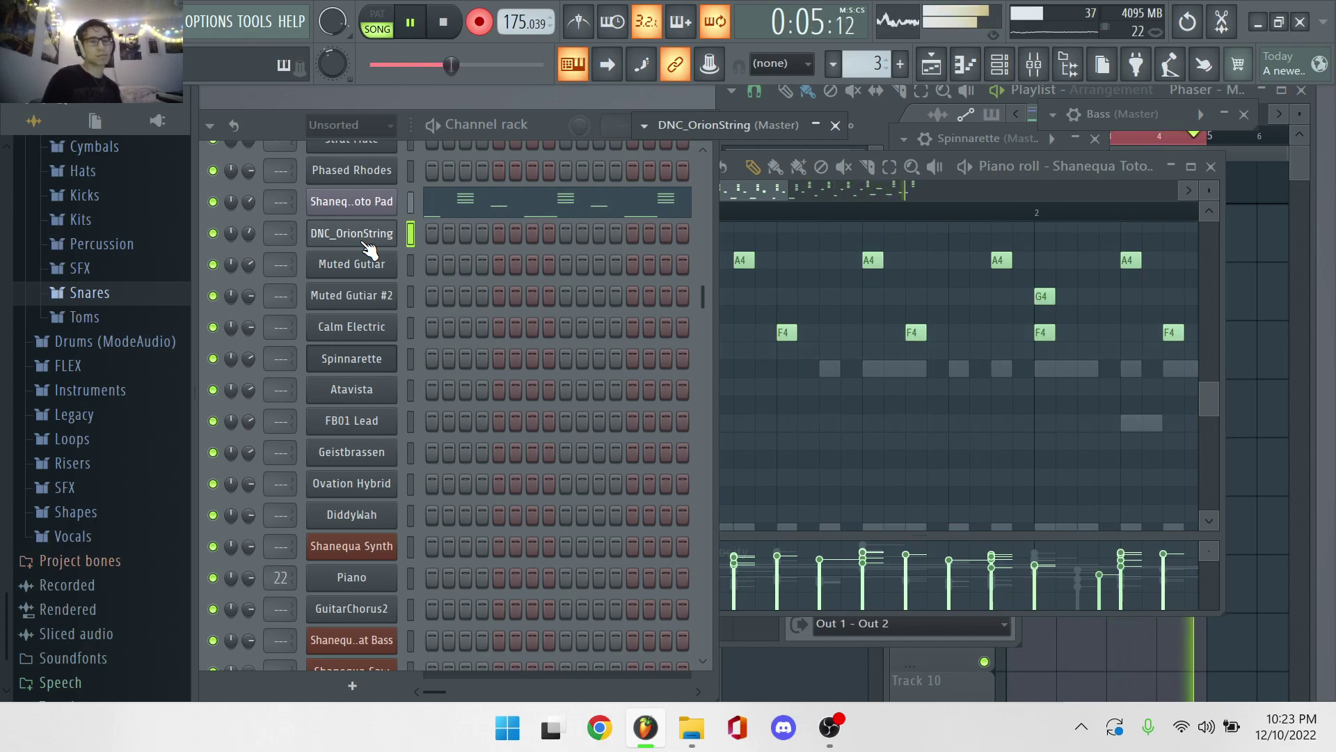
left_click(458, 236)
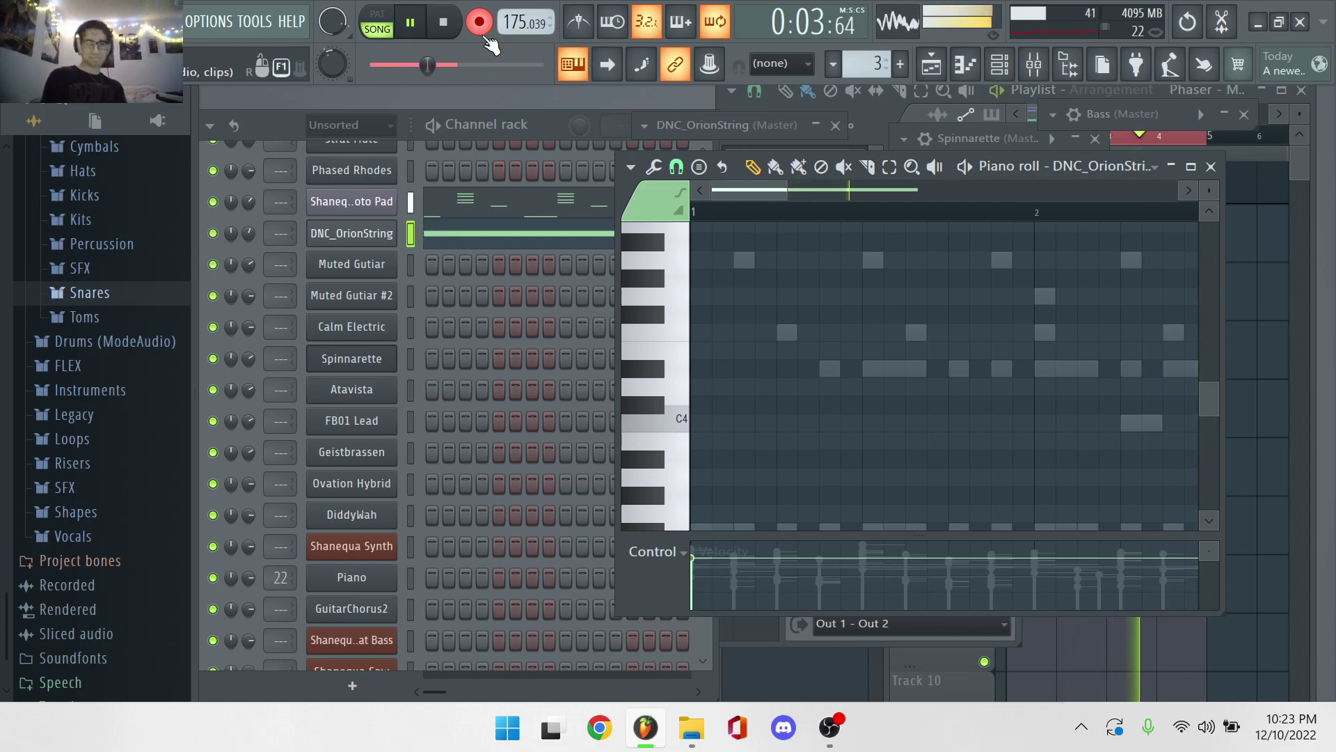
scroll(422, 316, "up", 4)
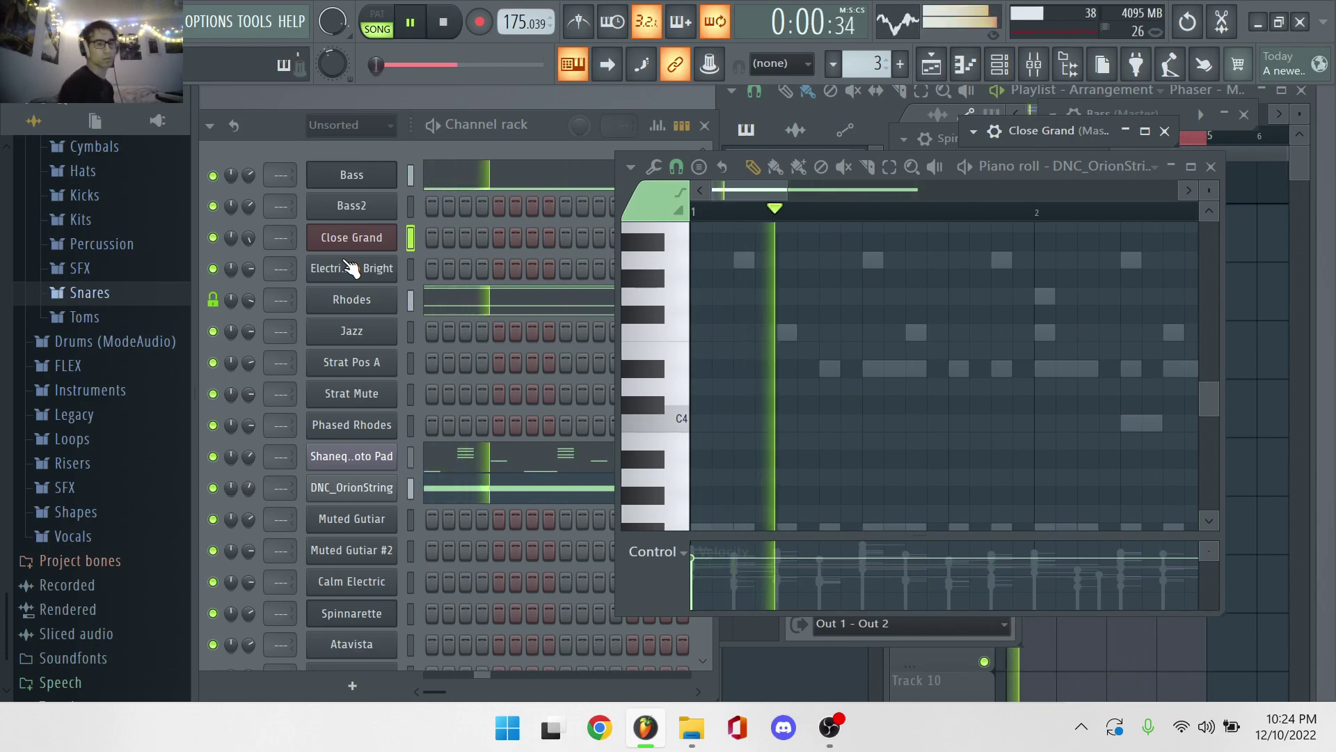
Look through the channel rack for another instrument and bring up the Geistbrassen channel.
scroll(402, 536, "down", 5)
scroll(402, 536, "up", 5)
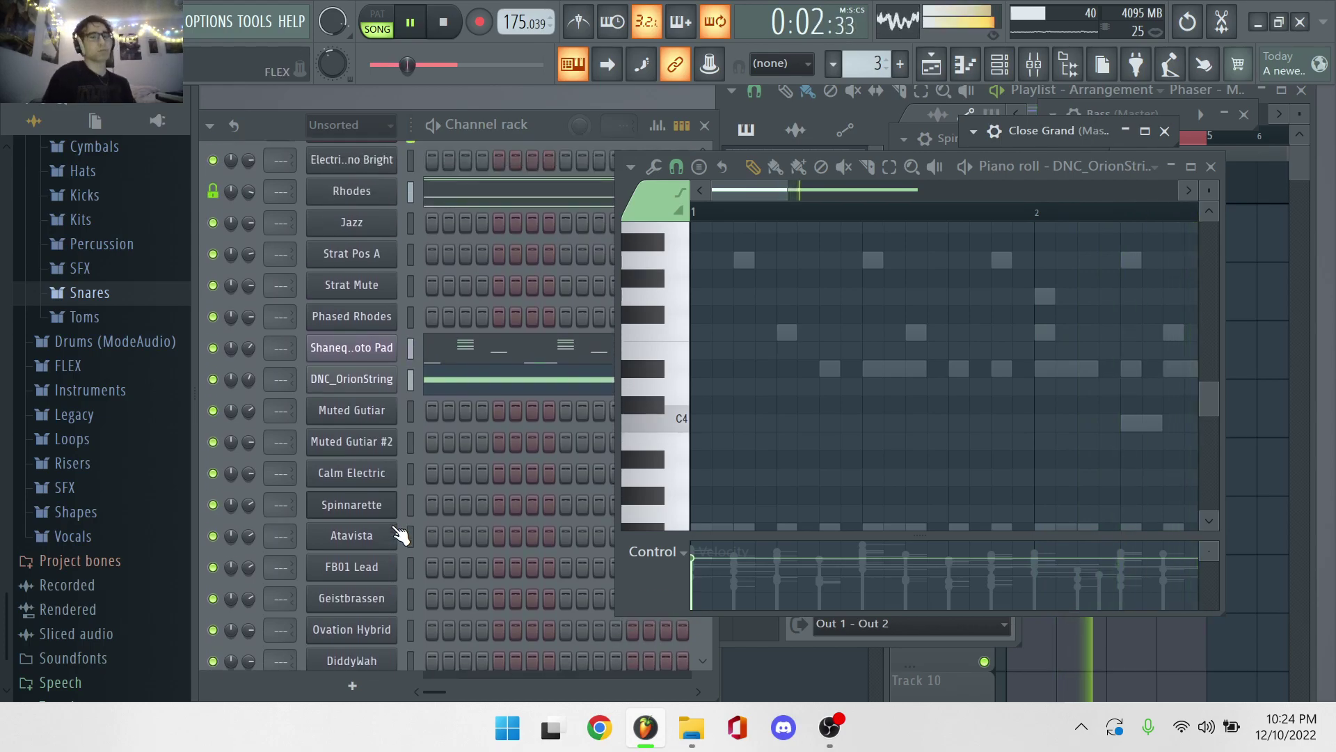
scroll(423, 419, "down", 12)
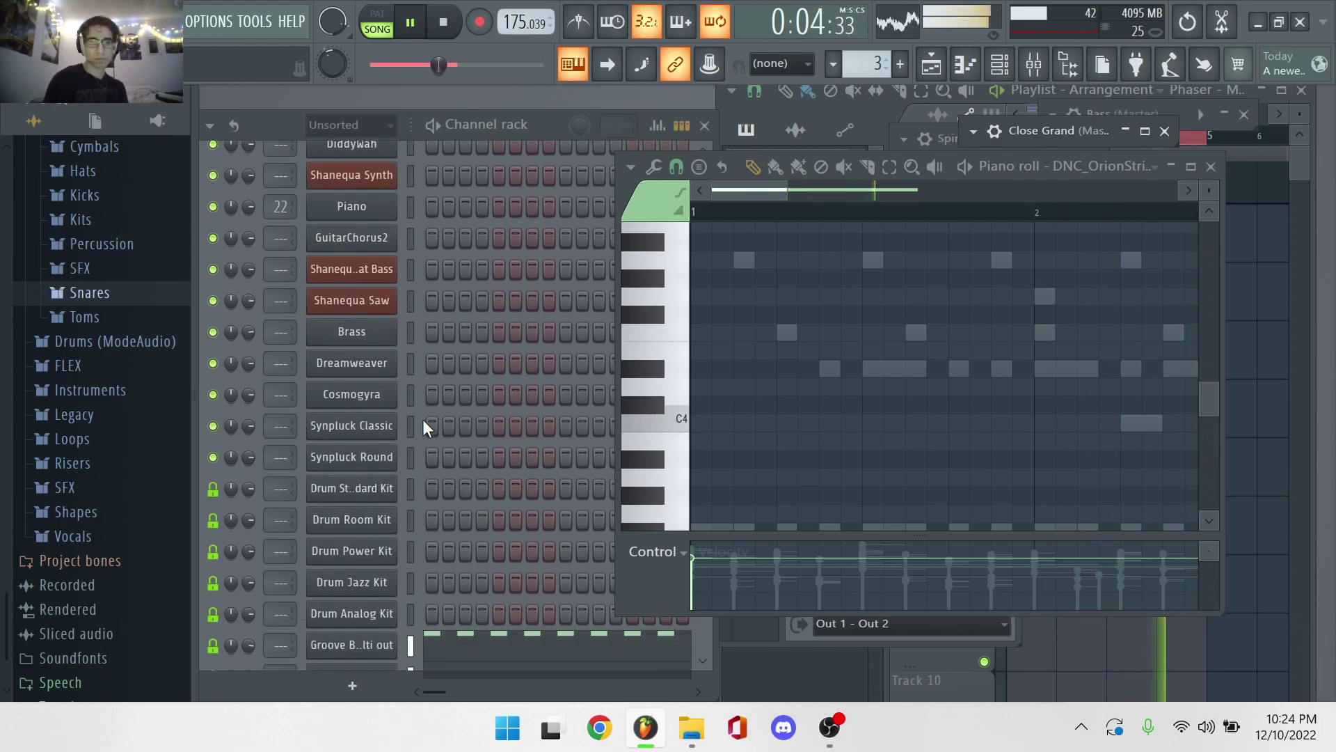
scroll(423, 419, "up", 12)
left_click(206, 298)
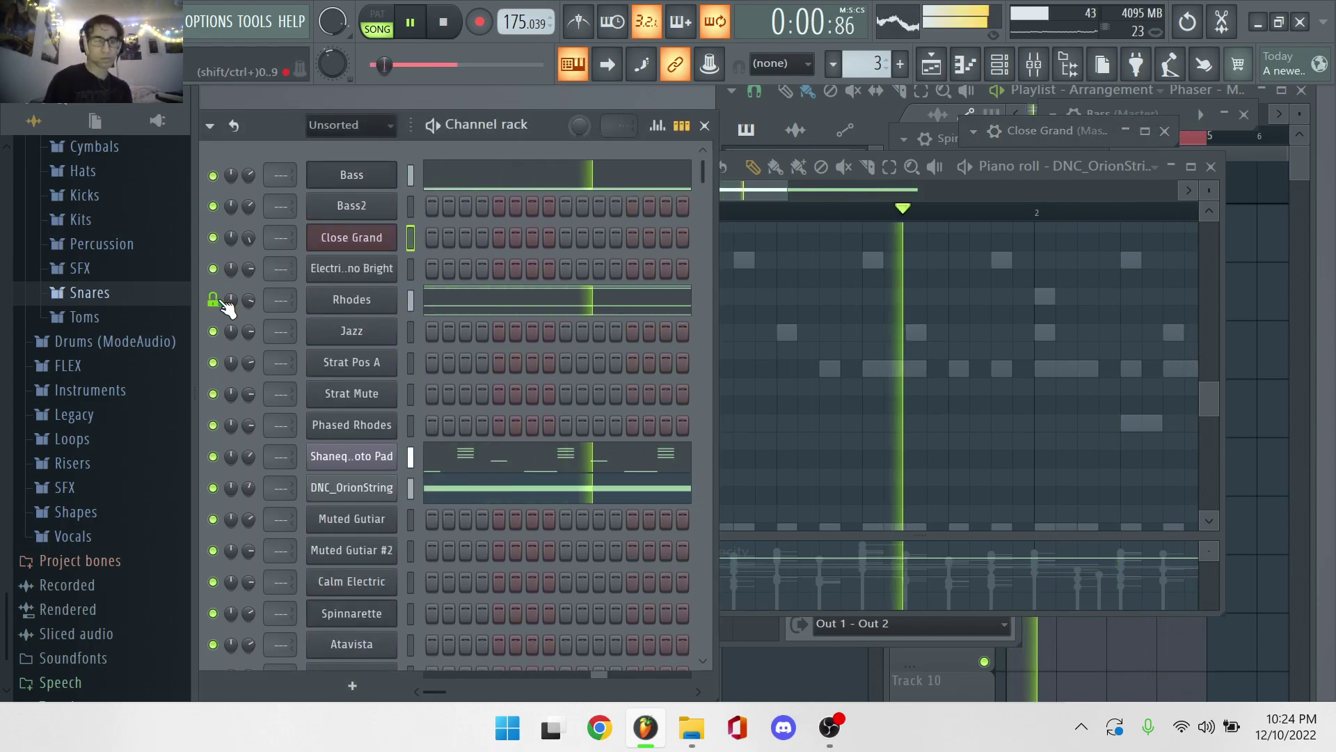
scroll(305, 381, "down", 2)
scroll(482, 469, "down", 6)
scroll(482, 469, "down", 2)
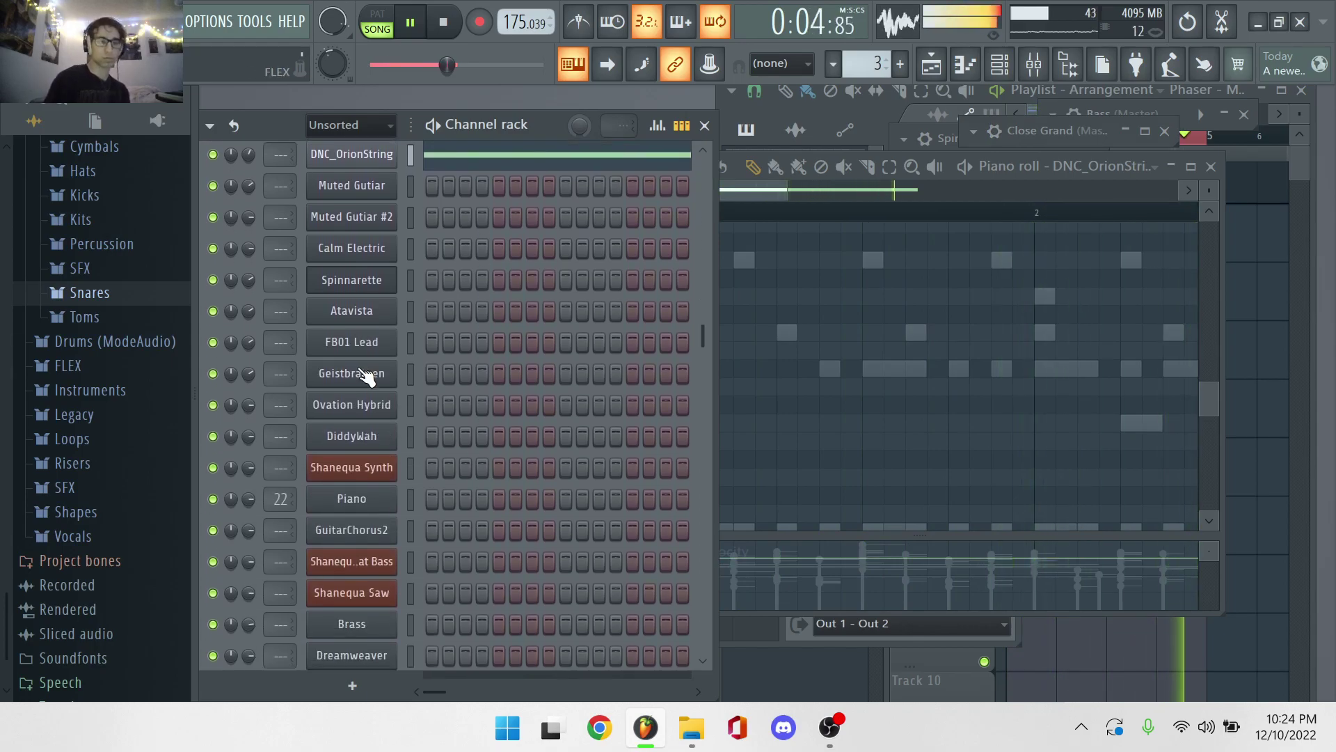
left_click(356, 368)
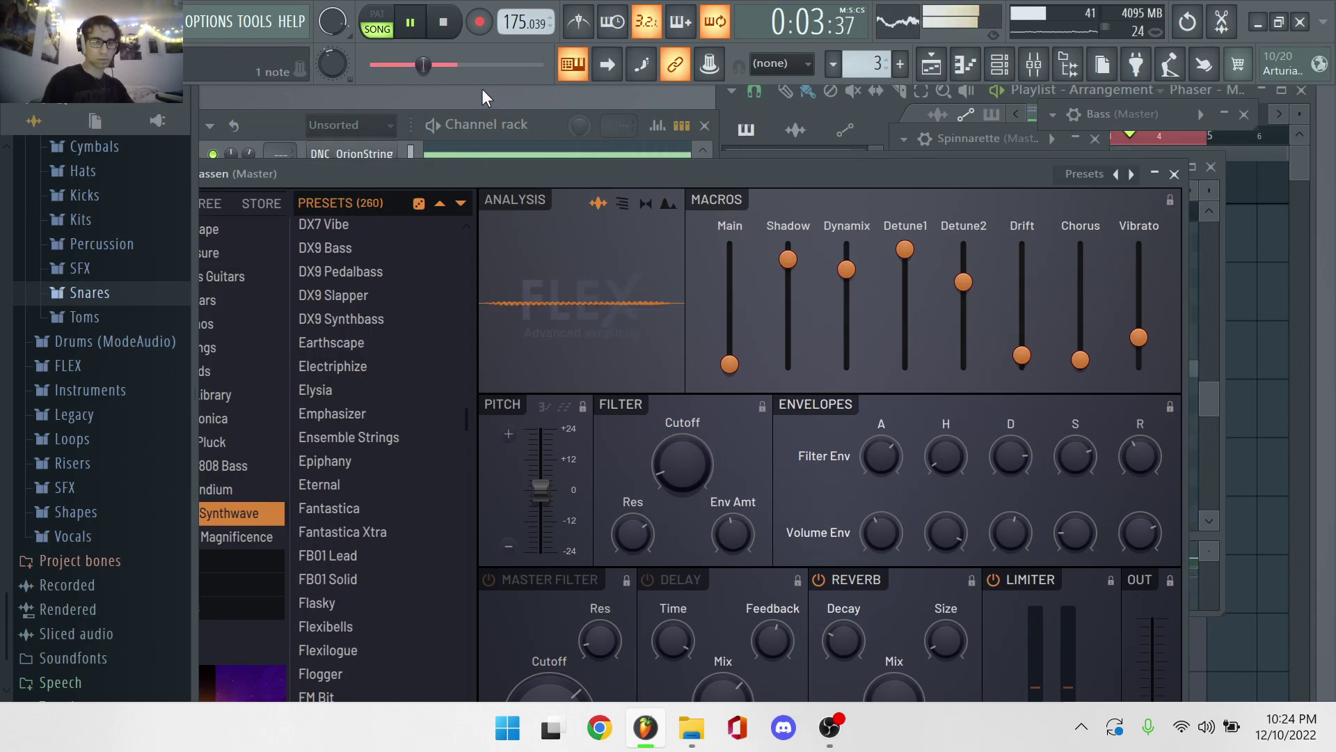
Record a sustained part on the Geistbrassen channel and check it in the piano roll.
left_click(415, 118)
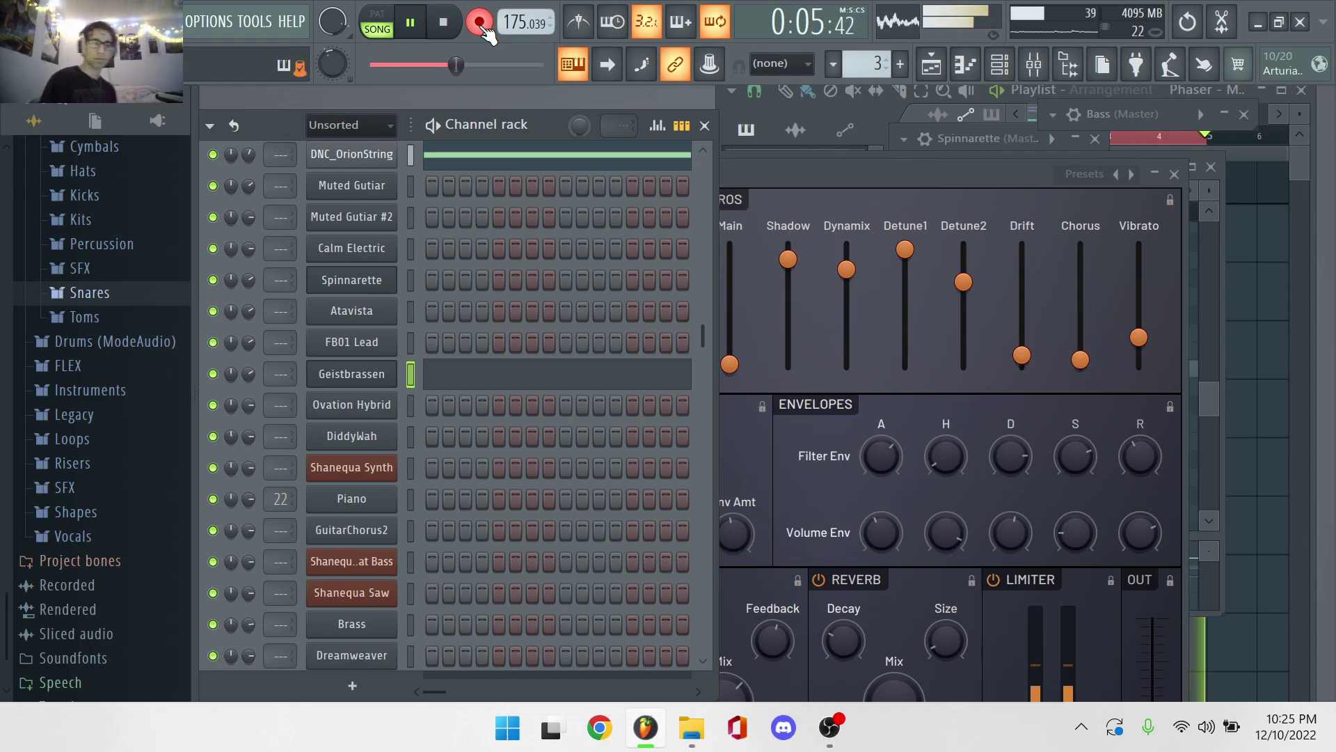
left_click(452, 378)
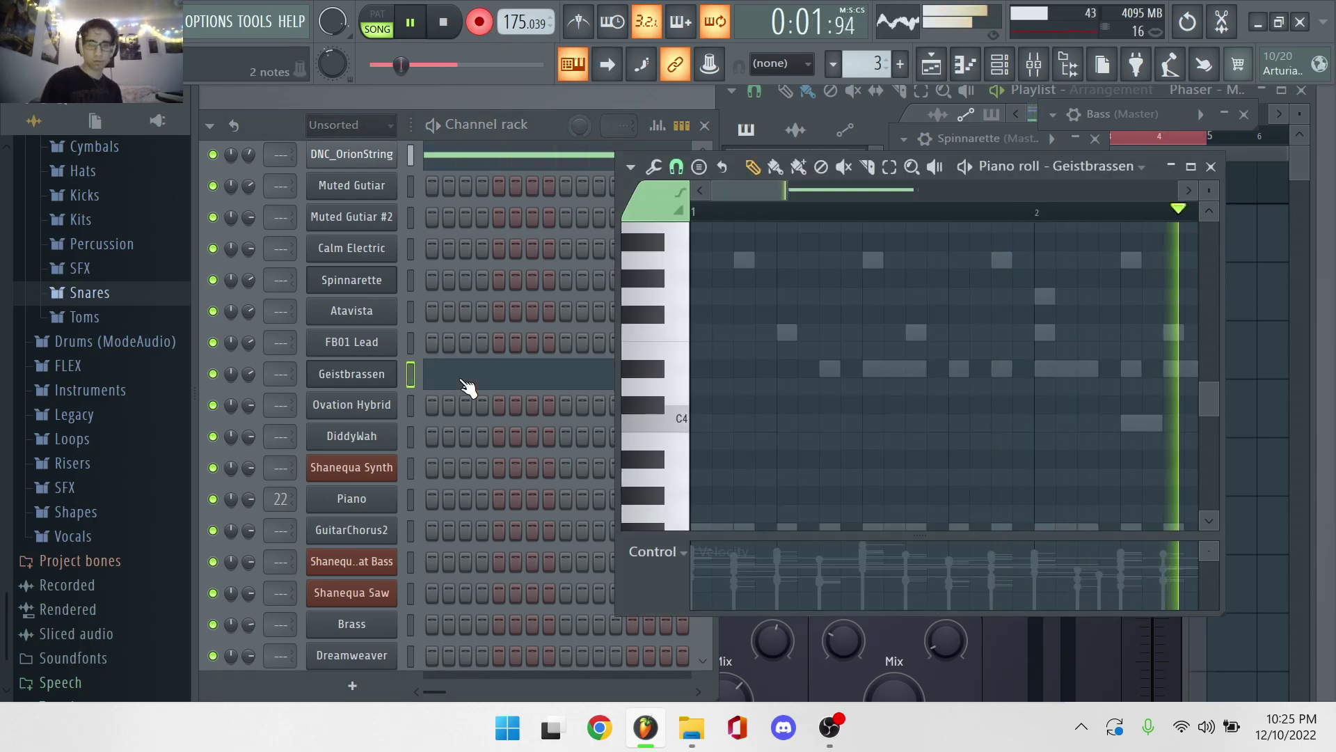
scroll(776, 387, "down", 4)
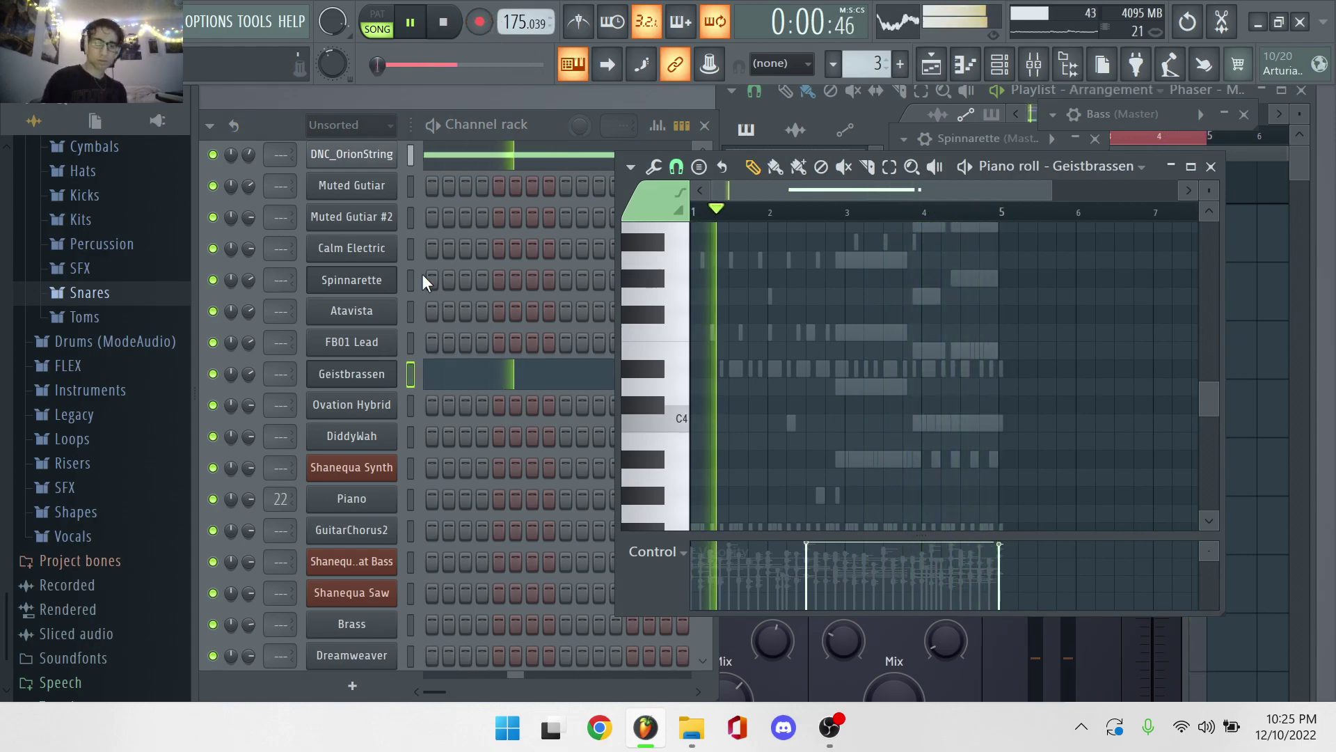
Lock the Geistbrassen channel's mute state, unlock the Rhodes channel, and solo Geistbrassen so the other unlocked melodic channels are muted.
scroll(423, 279, "up", 3)
left_click(213, 462)
scroll(364, 373, "up", 7)
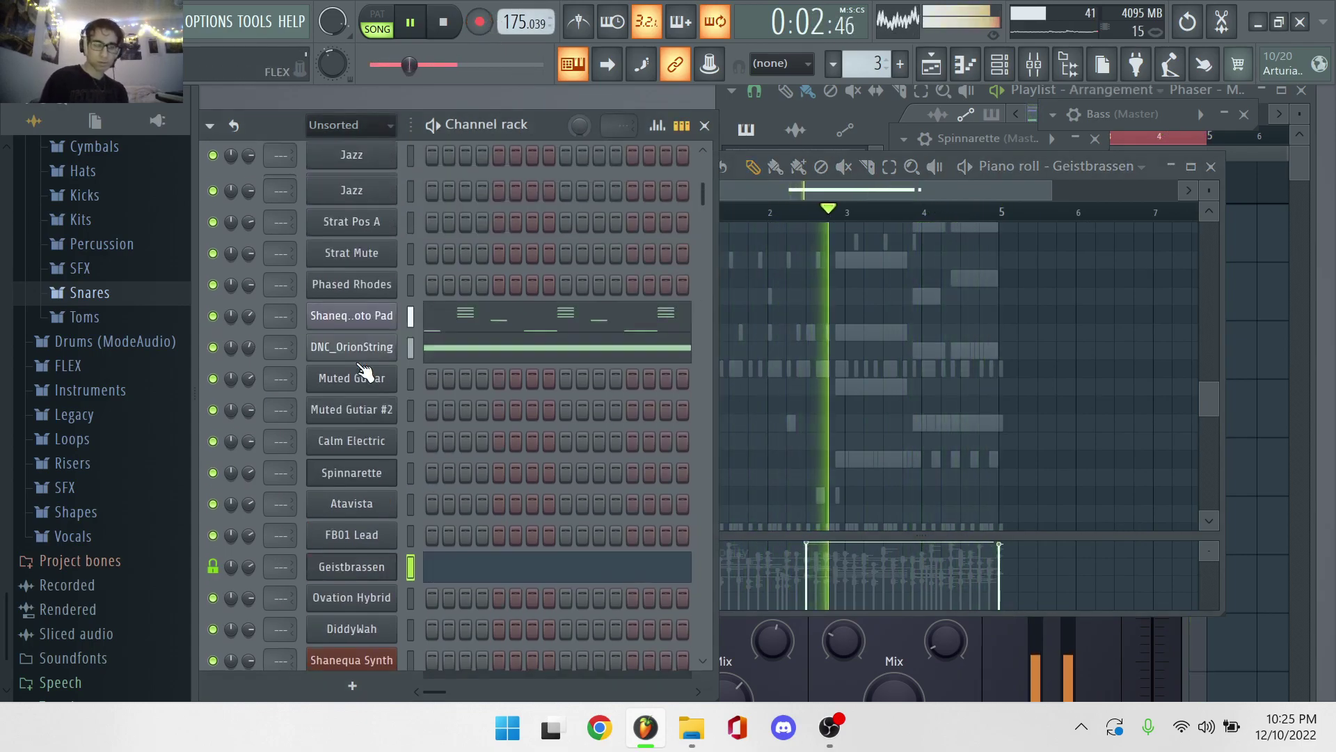
left_click(212, 300)
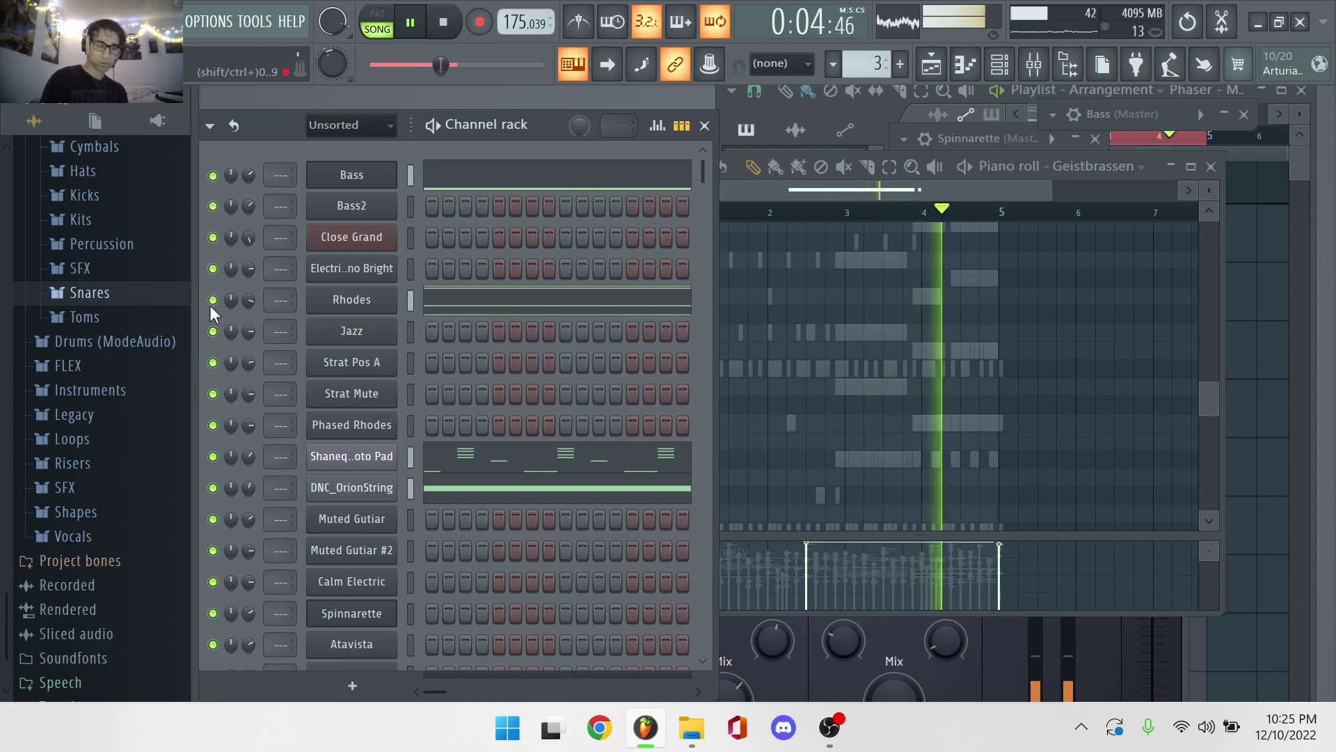
scroll(223, 362, "down", 12)
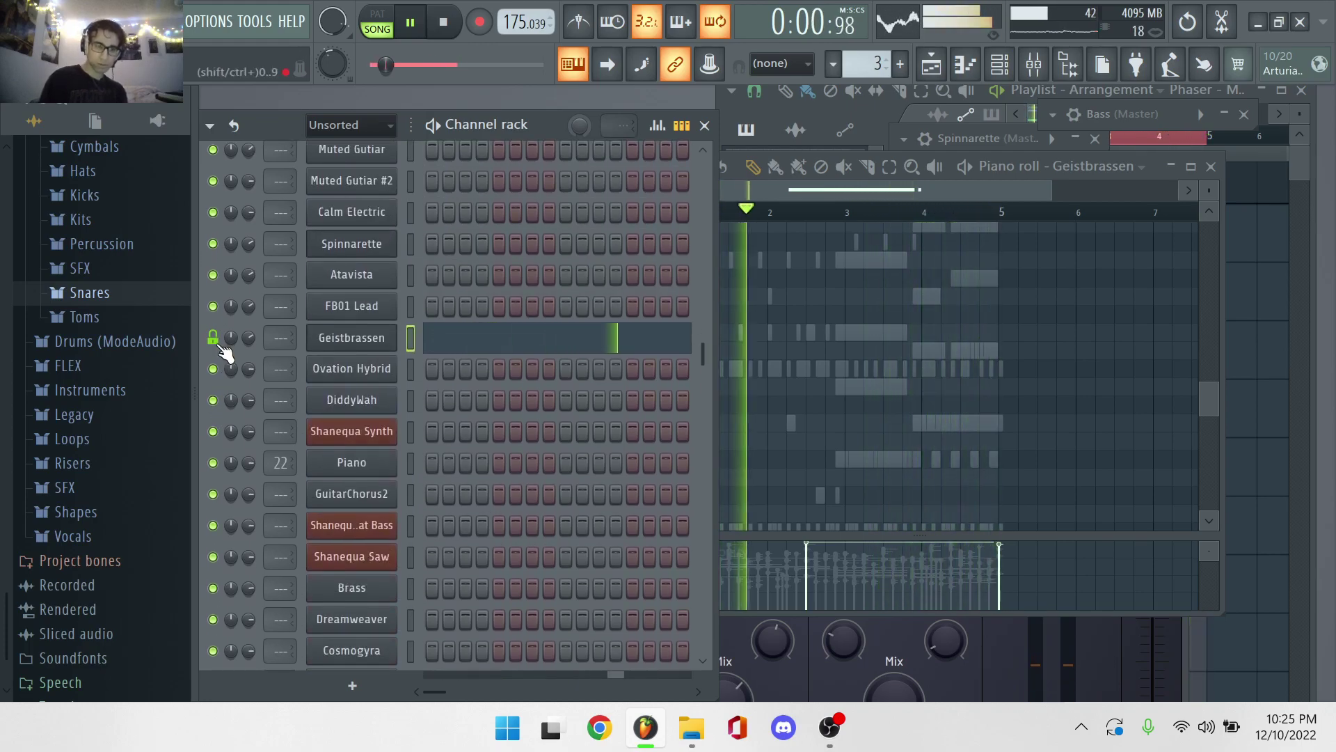
left_click(214, 338)
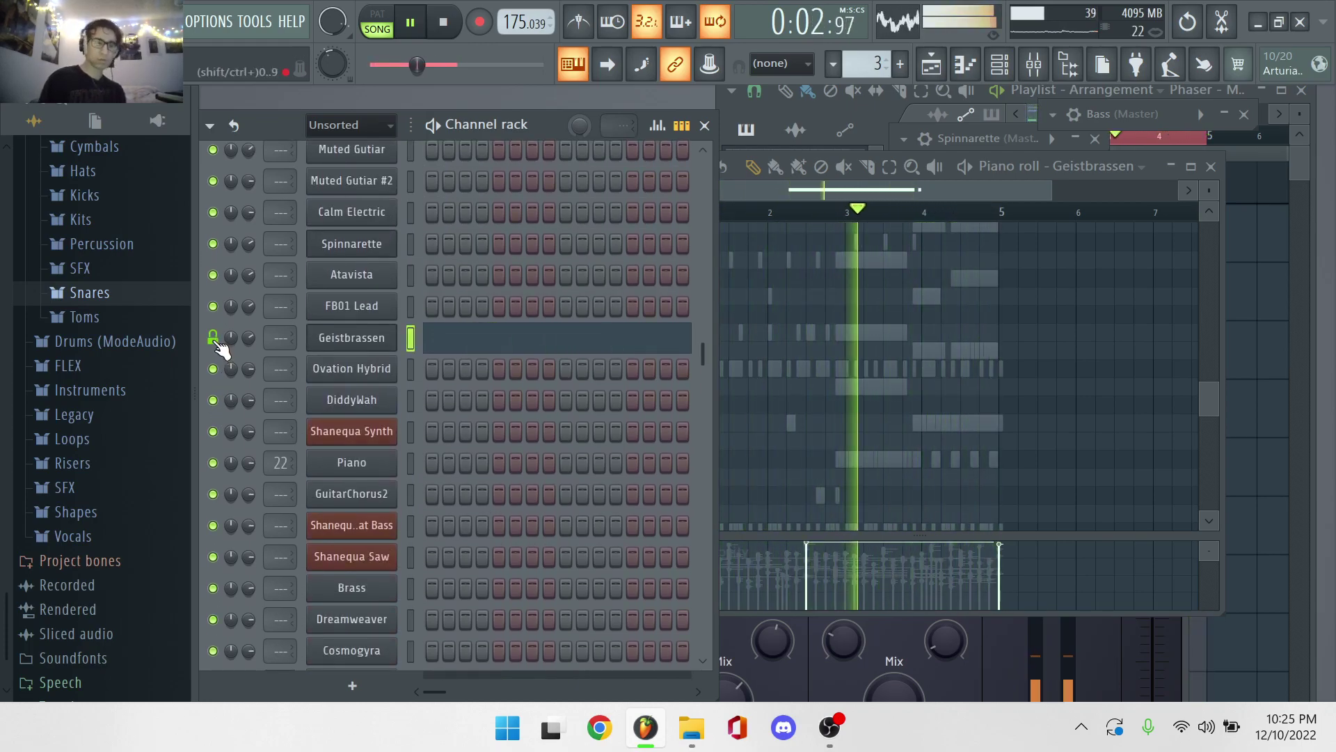
key("space")
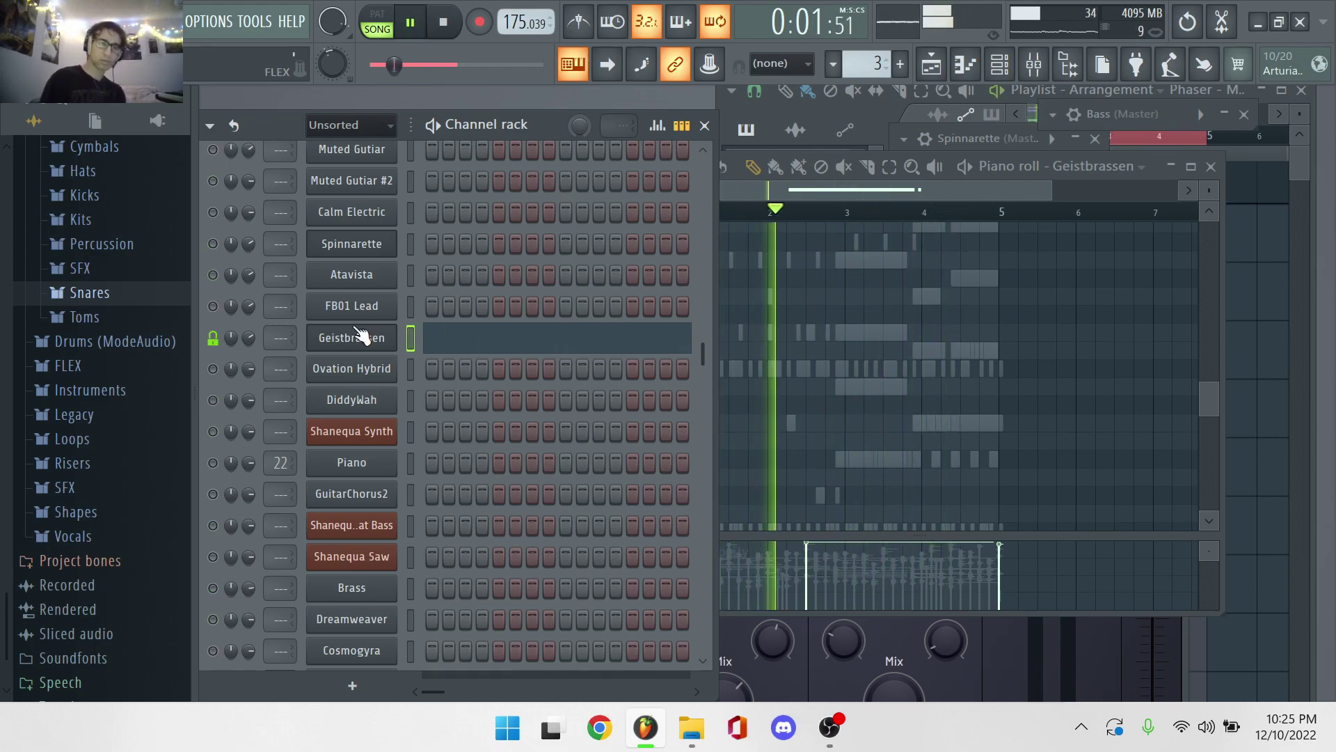
Clear the recorded notes from the Shanequa Toto Pad, DNC_OrionString, Rhodes and Bass channels.
scroll(358, 337, "up", 10)
scroll(361, 335, "down", 3)
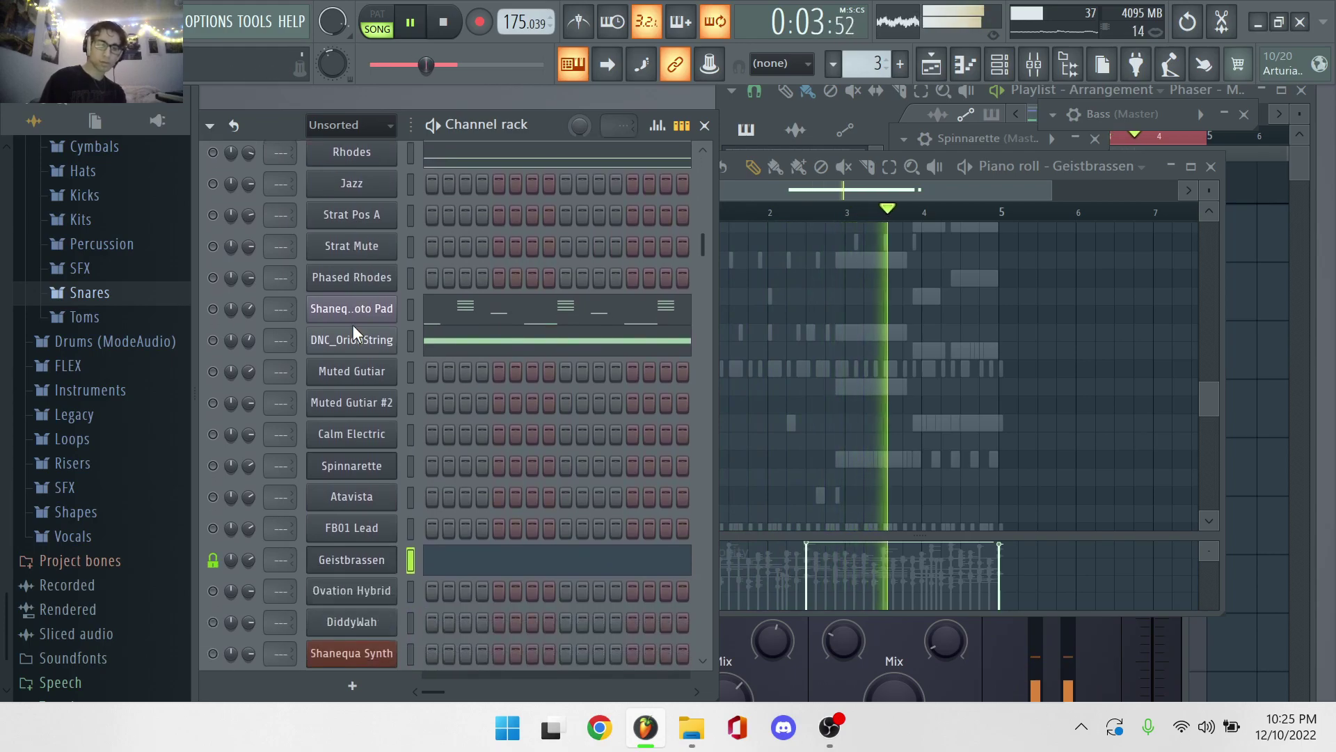
left_click(456, 306)
left_click(465, 340)
scroll(462, 336, "up", 5)
left_click(491, 306)
left_click(517, 184)
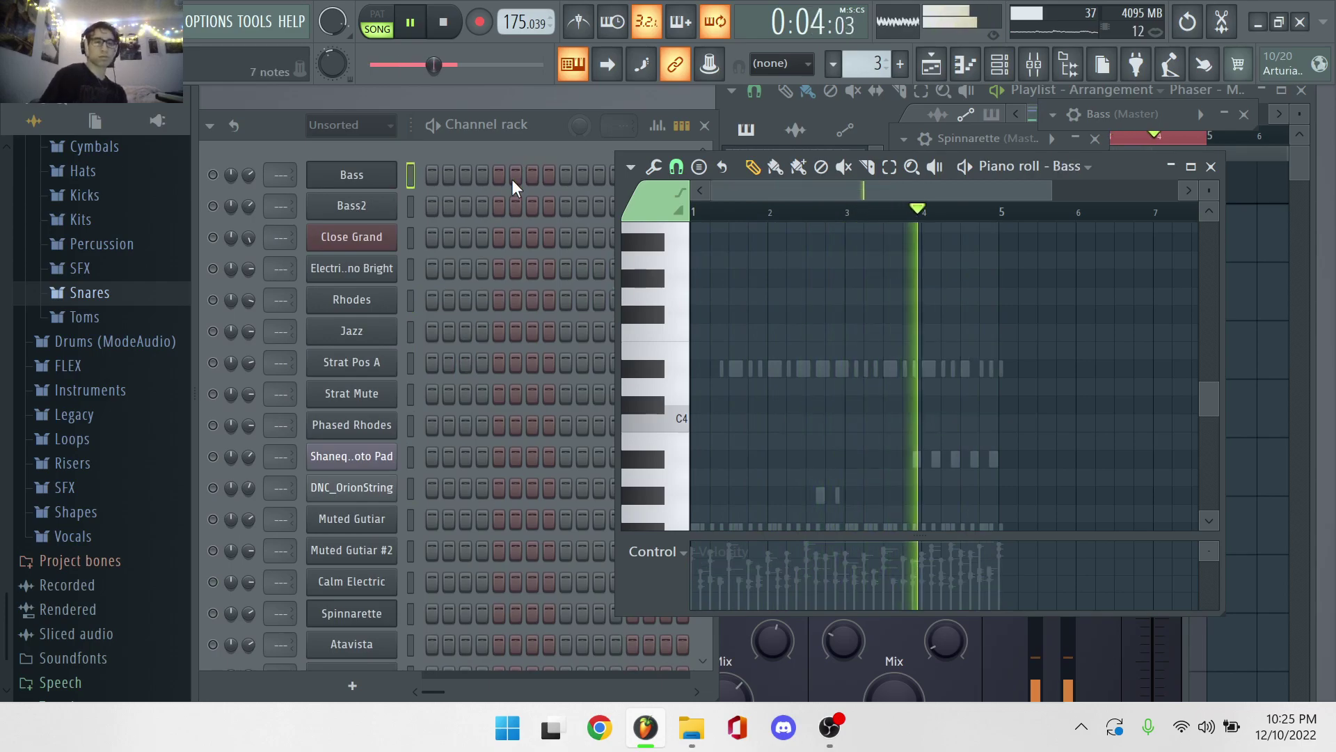
Clear the recorded notes from the Linn and Default drum channels.
scroll(513, 179, "down", 20)
scroll(463, 445, "up", 2)
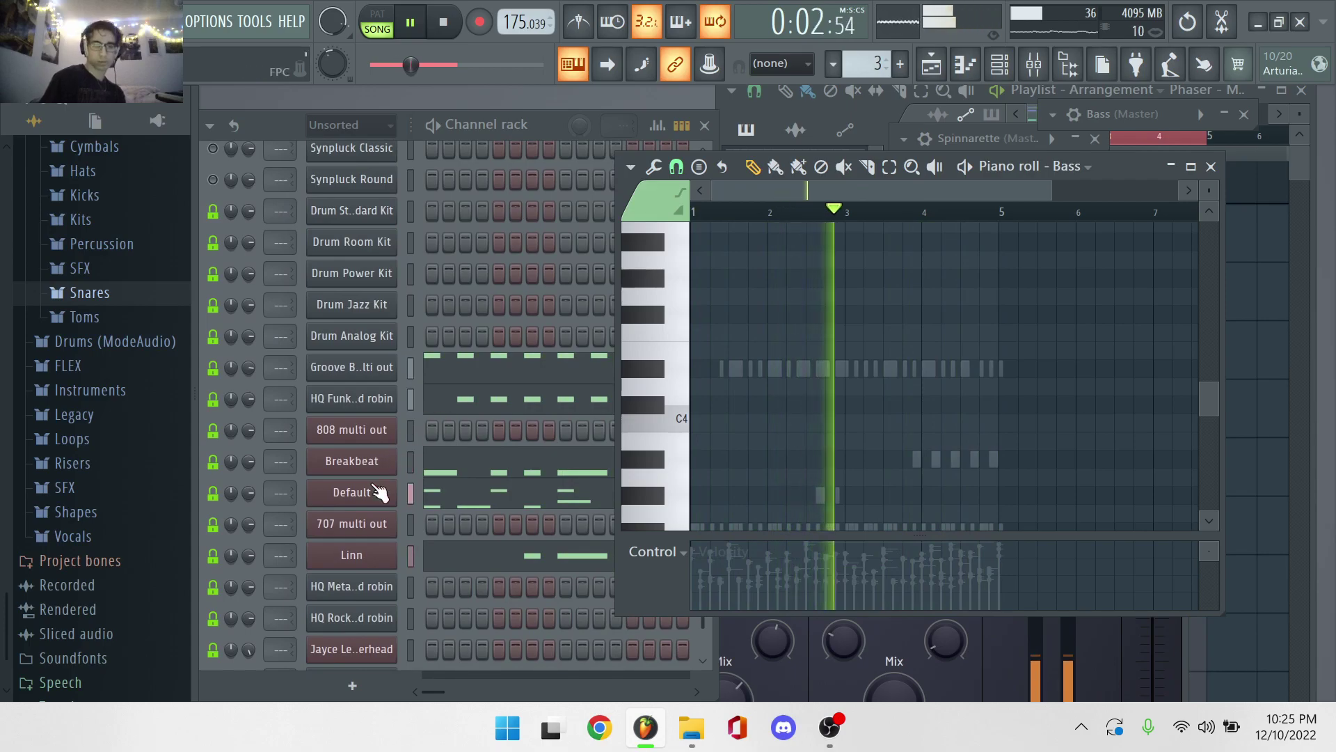
left_click(469, 556)
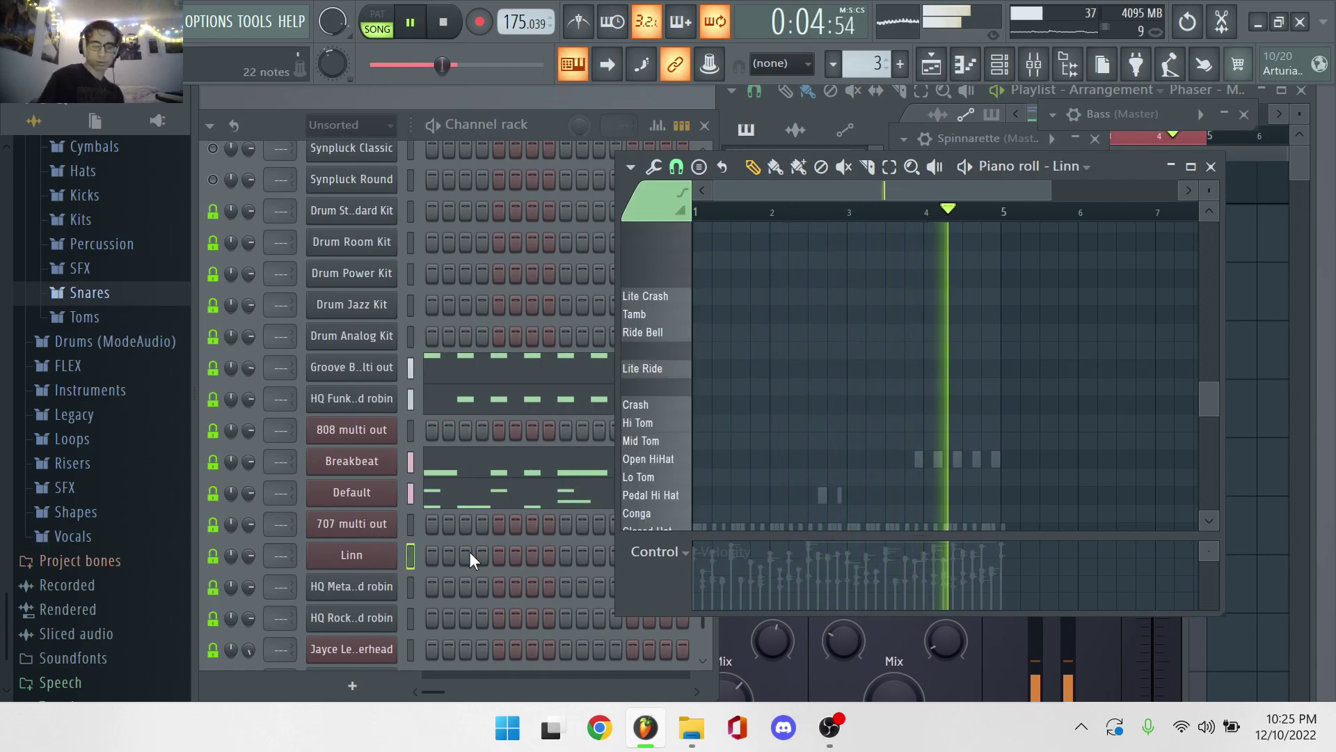
left_click(478, 495)
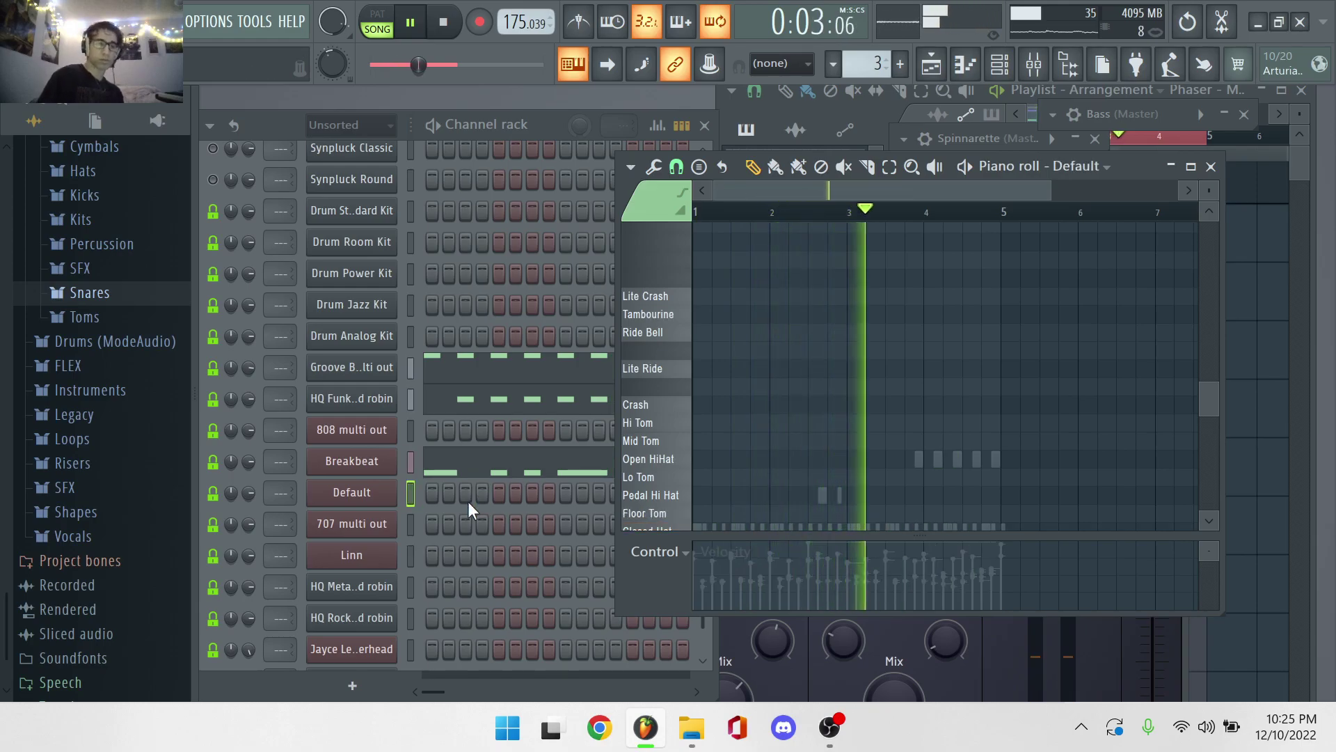
Record a percussion part on the 808 multi out channel and a repeating Lite Ride part on the 707 multi out channel, checking both piano rolls.
left_click(376, 430)
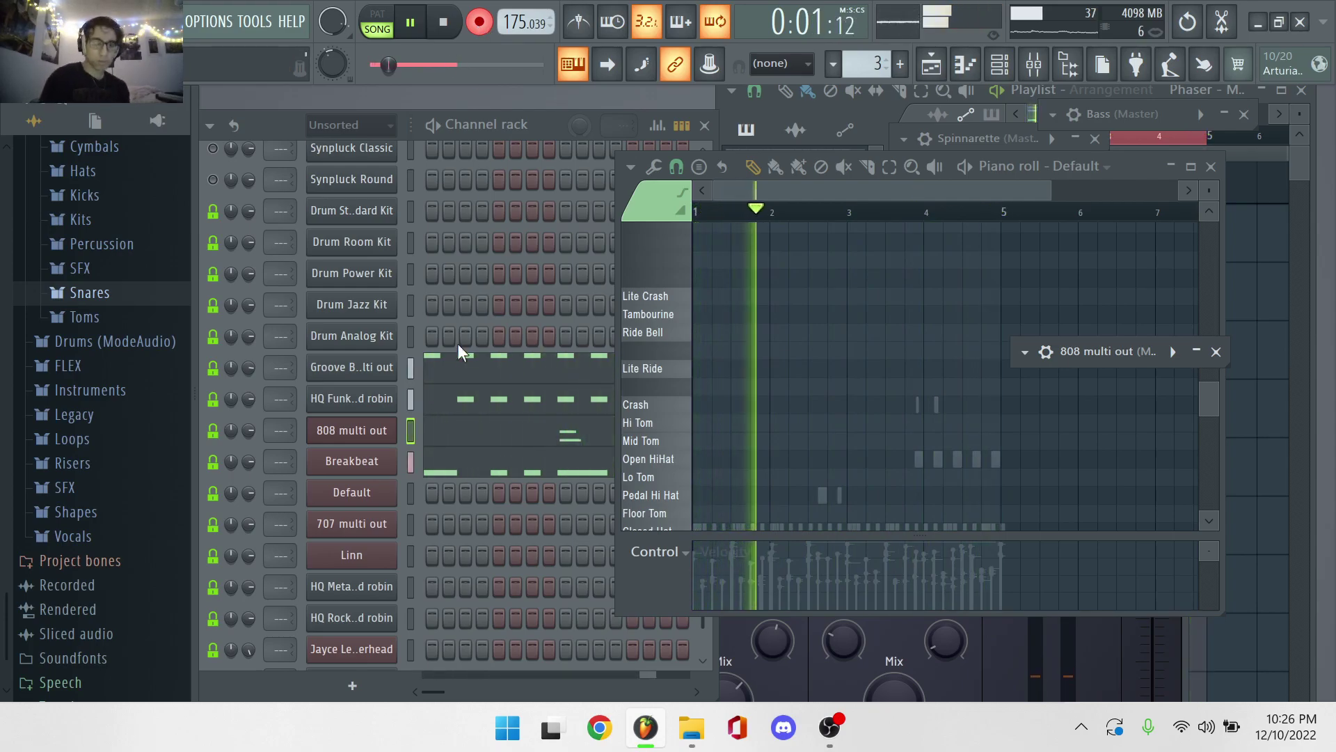
left_click(475, 434)
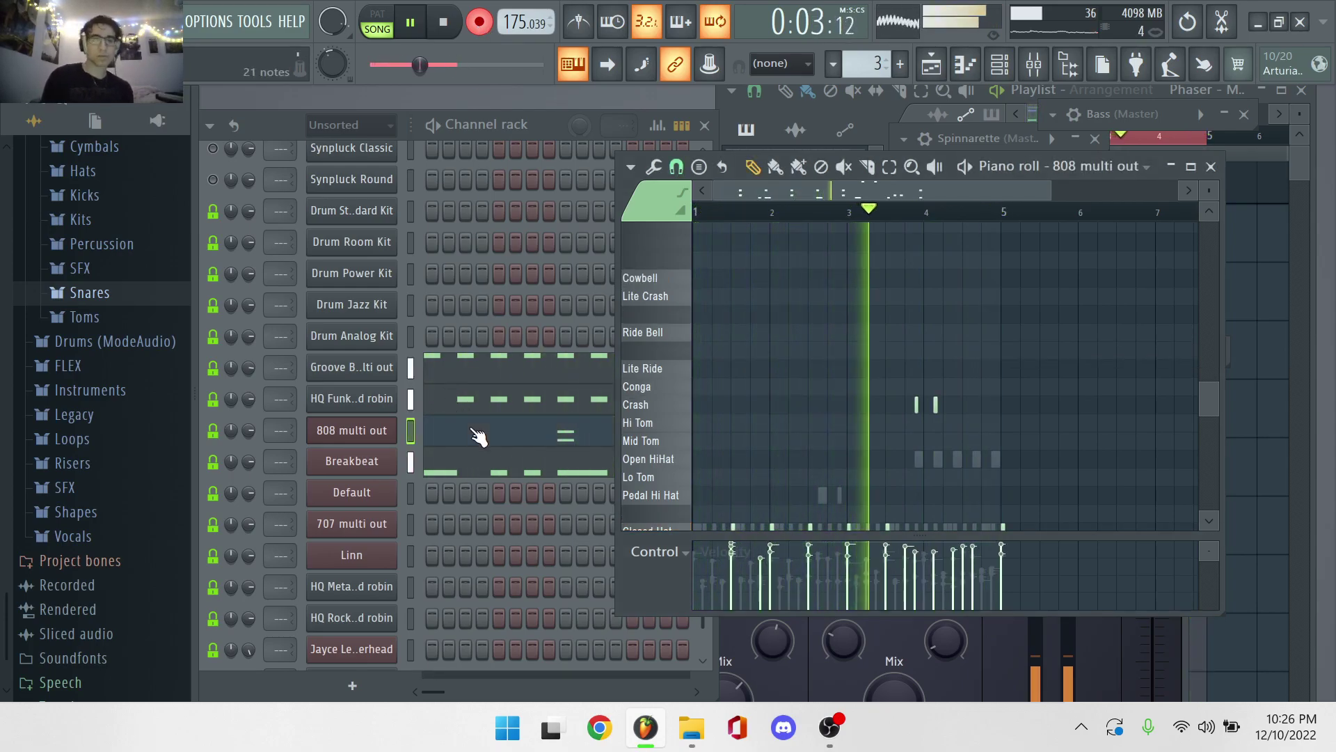
left_click(376, 523)
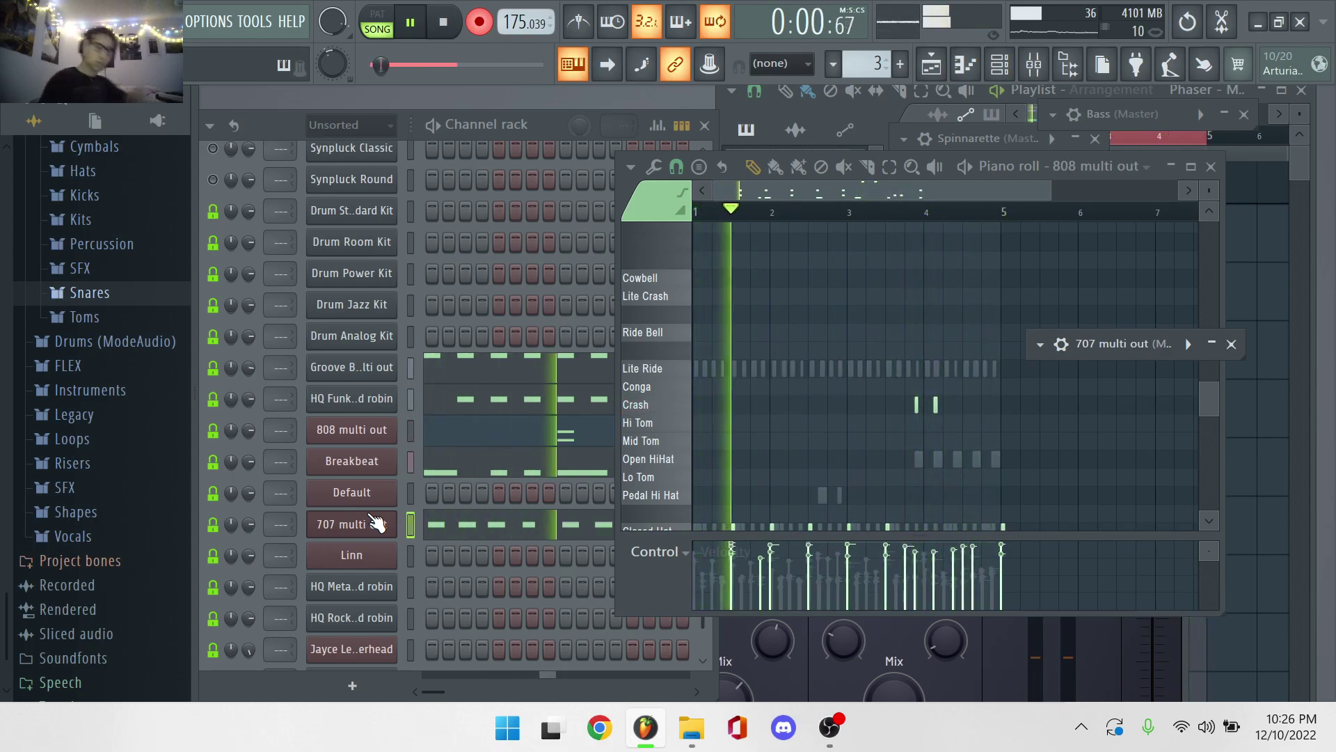
left_click(491, 536)
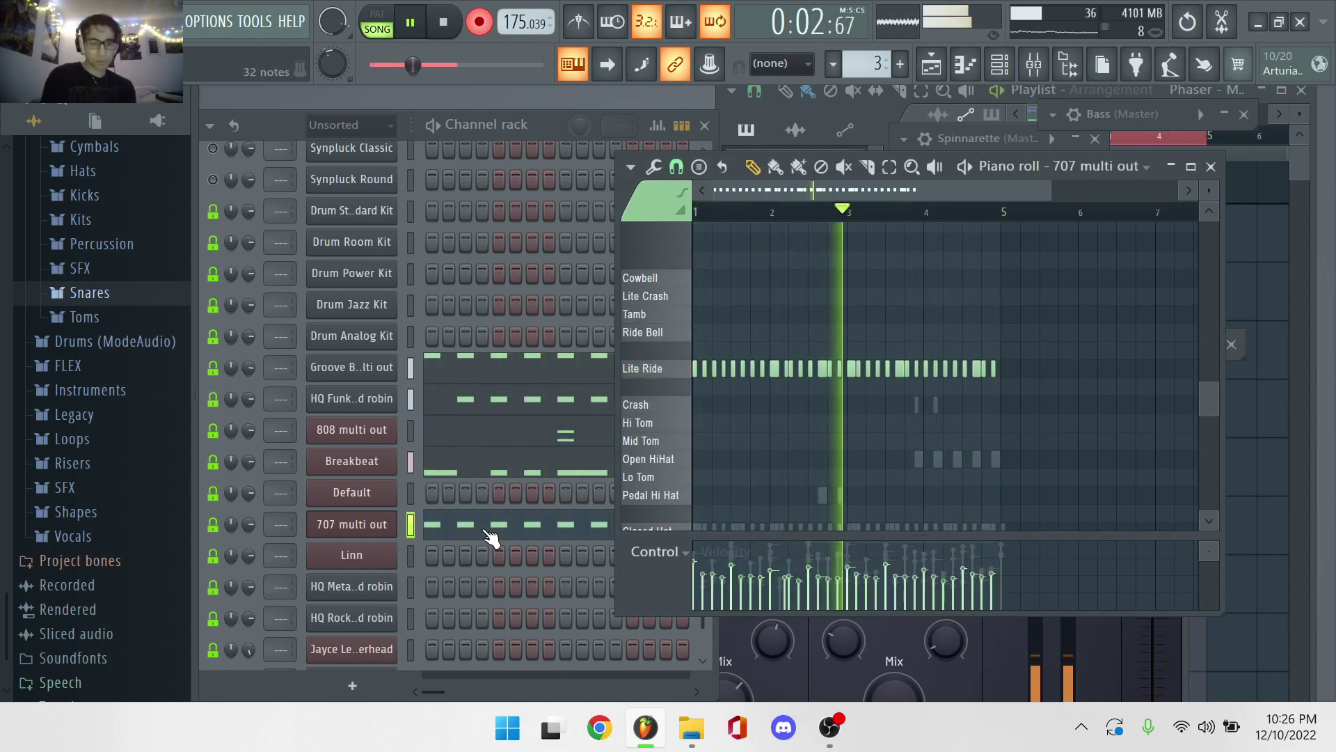
Transpose all the Geistbrassen notes down to G4 in the piano roll, then close it.
scroll(491, 274, "up", 10)
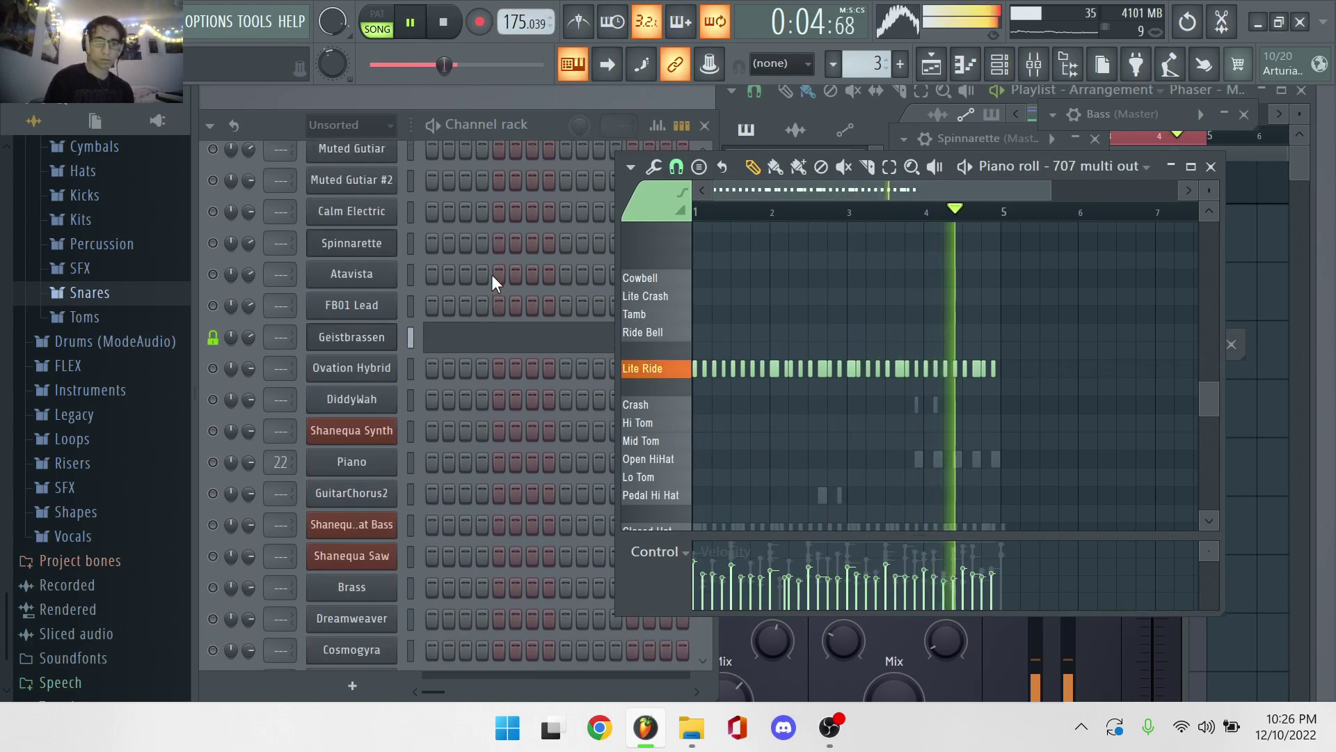
scroll(479, 432, "down", 2)
left_click(484, 417)
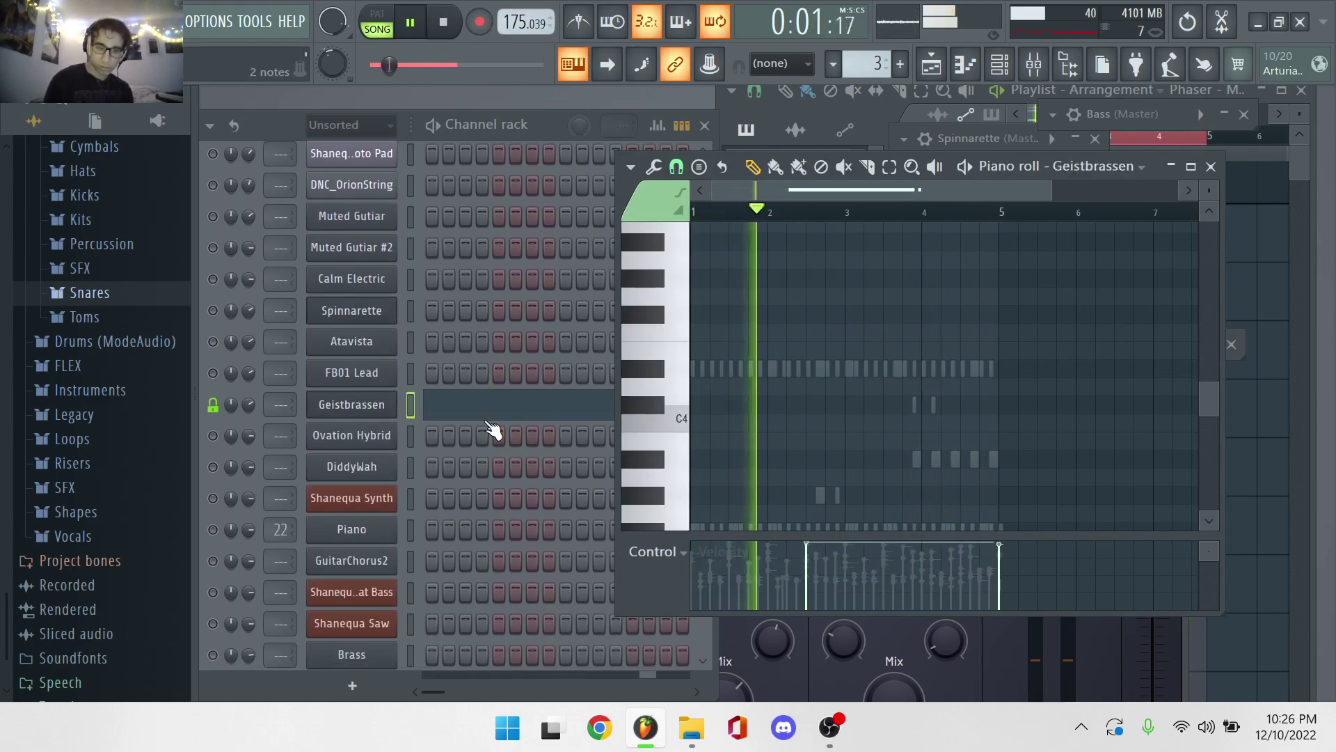
left_click(572, 417)
left_click(572, 418)
scroll(873, 401, "down", 4)
scroll(873, 401, "up", 10)
key("ctrl+a")
scroll(870, 390, "down", 1)
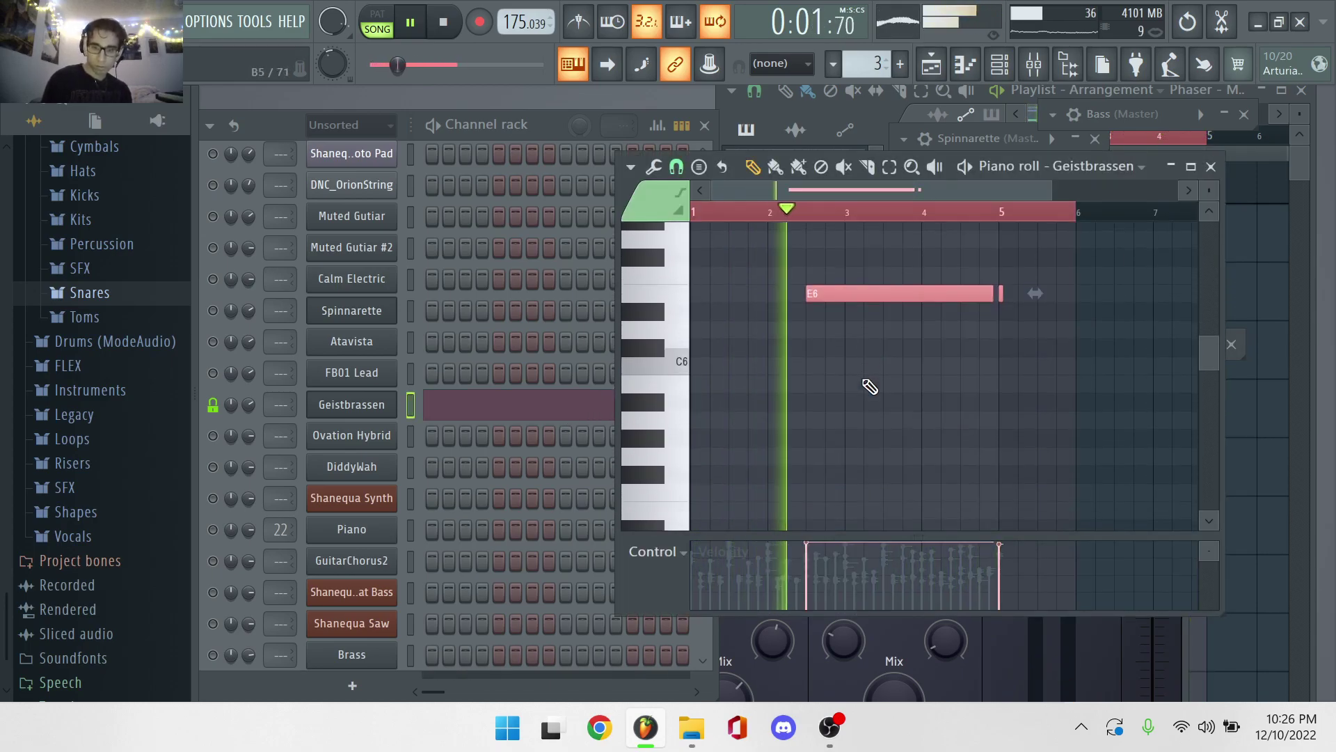
left_click_drag(856, 293, 857, 482)
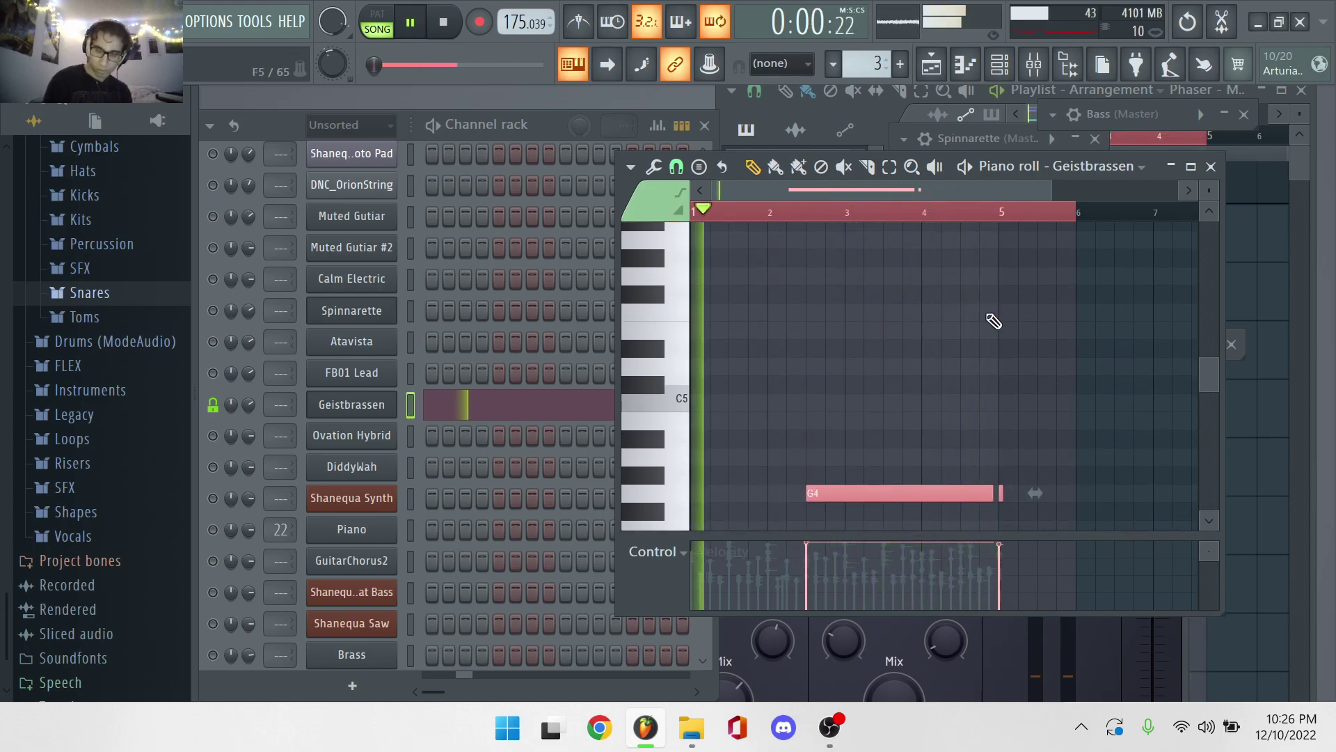
left_click(1211, 167)
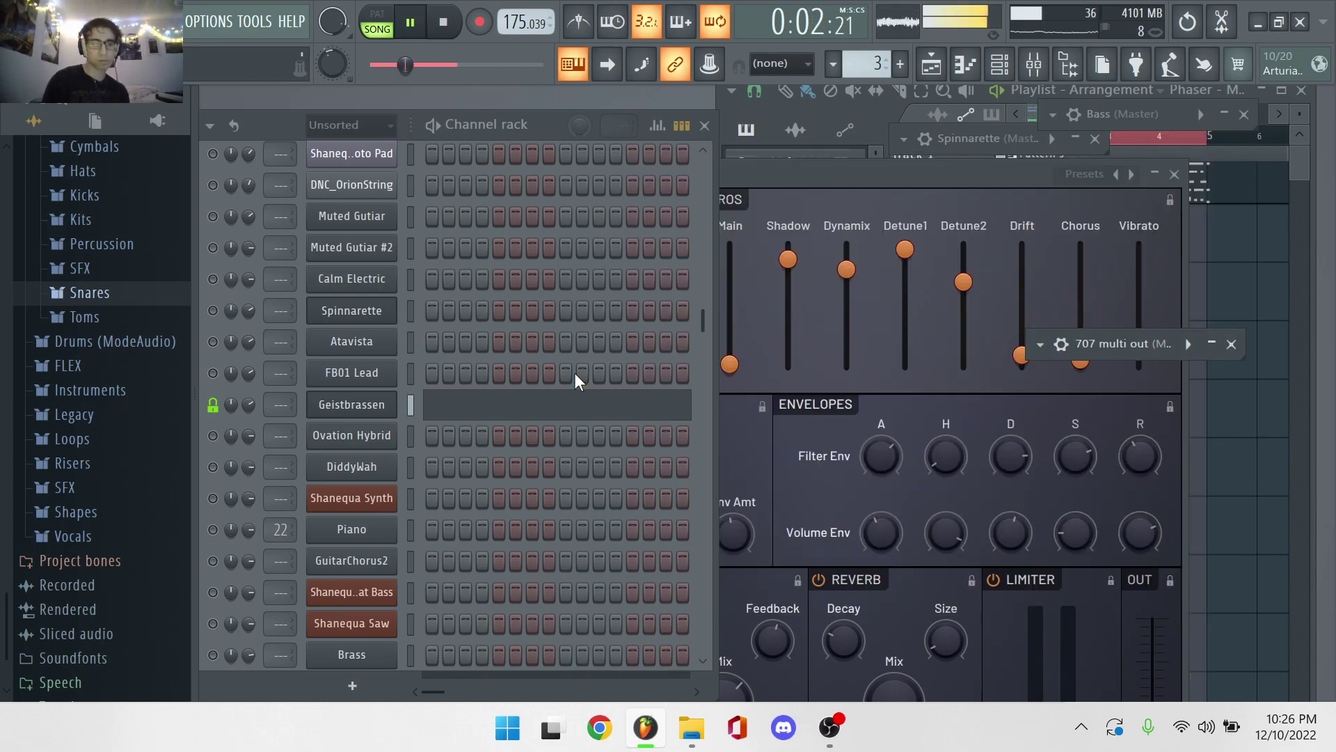
Record a sustained part on the Atavista channel and check it in the piano roll.
scroll(428, 303, "up", 5)
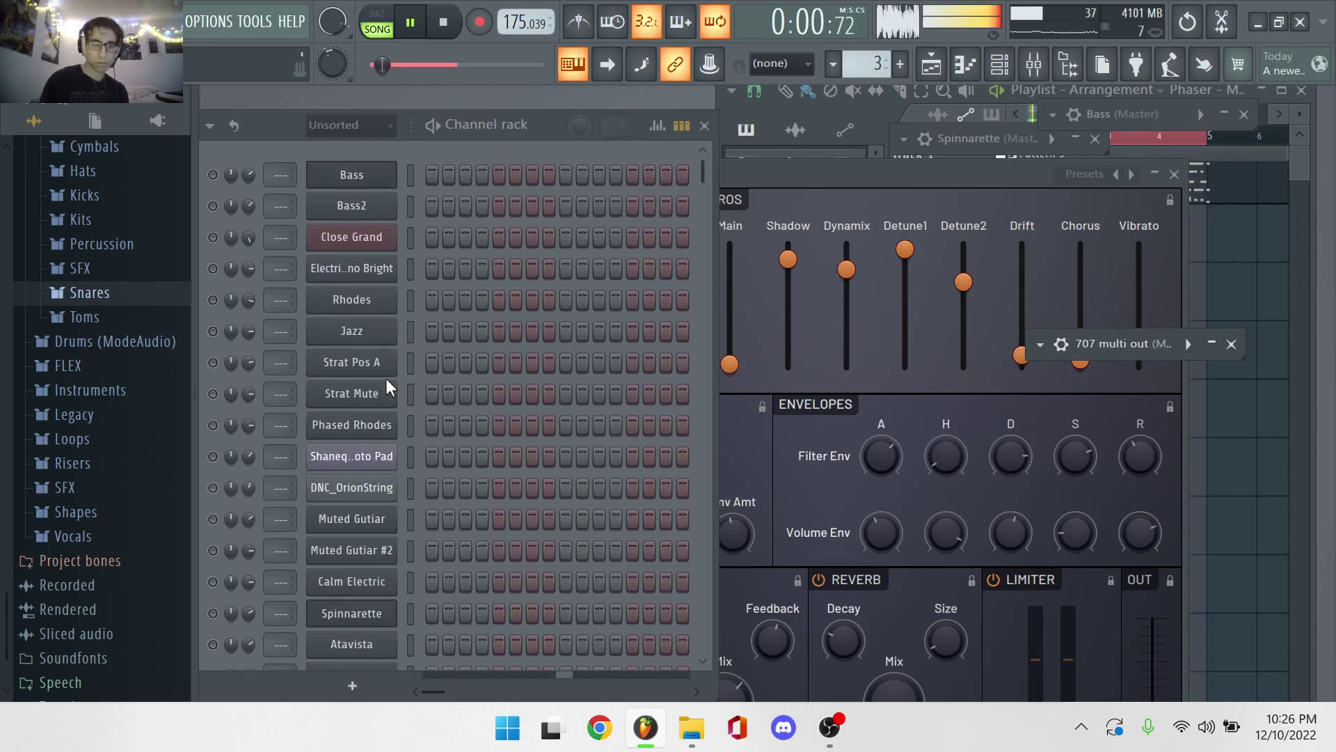
scroll(387, 382, "down", 6)
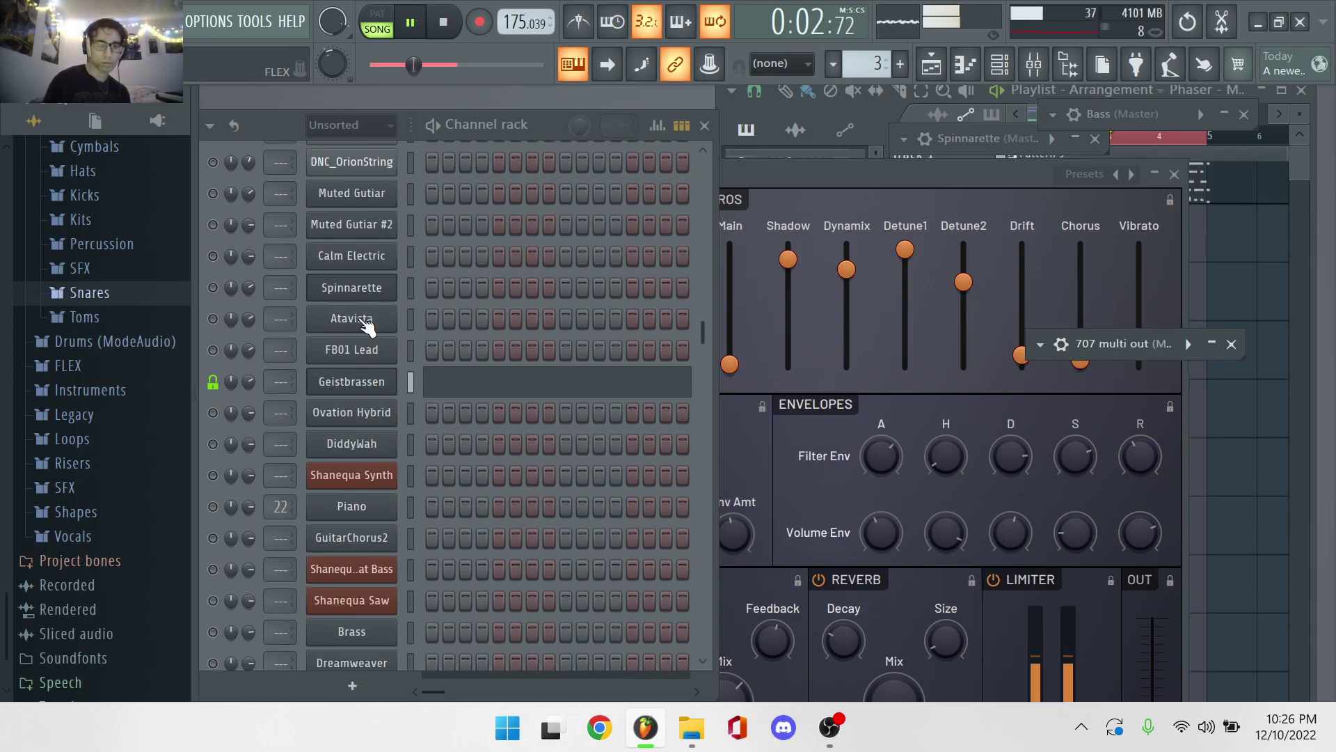
left_click(353, 319)
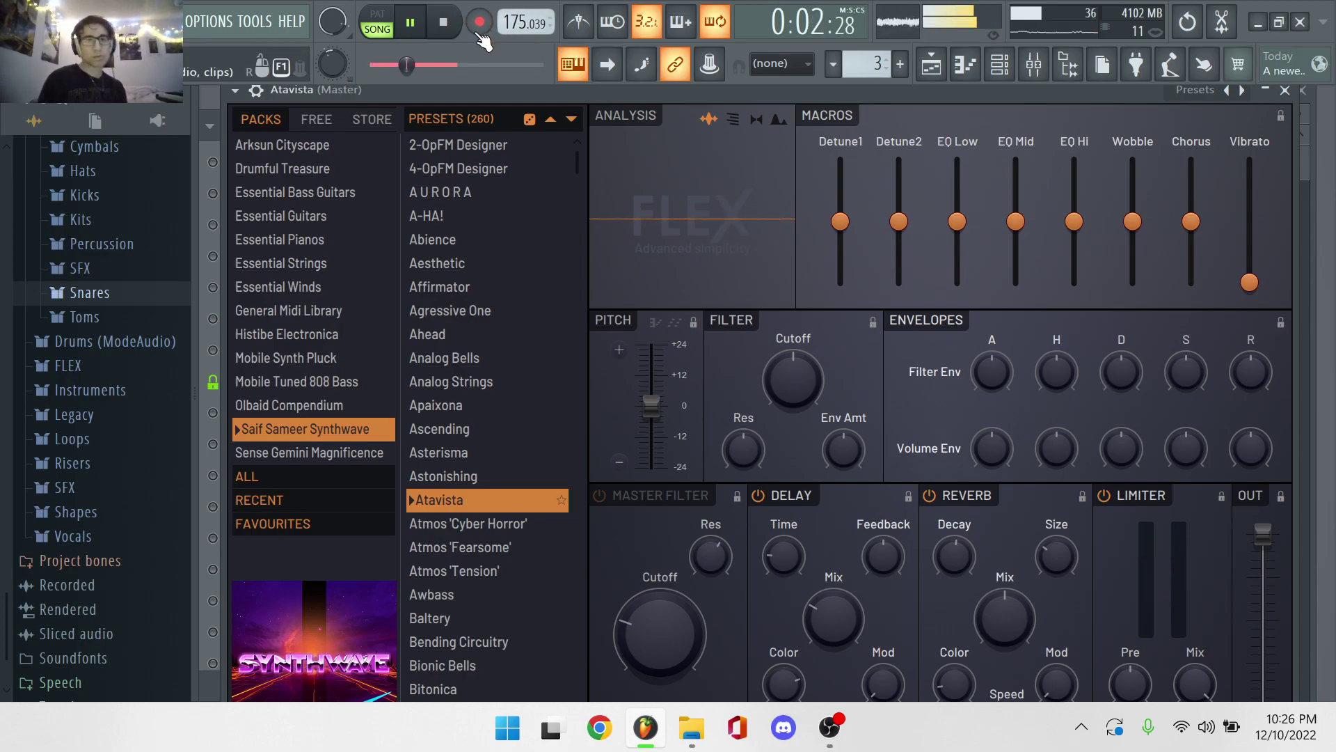
left_click(1285, 90)
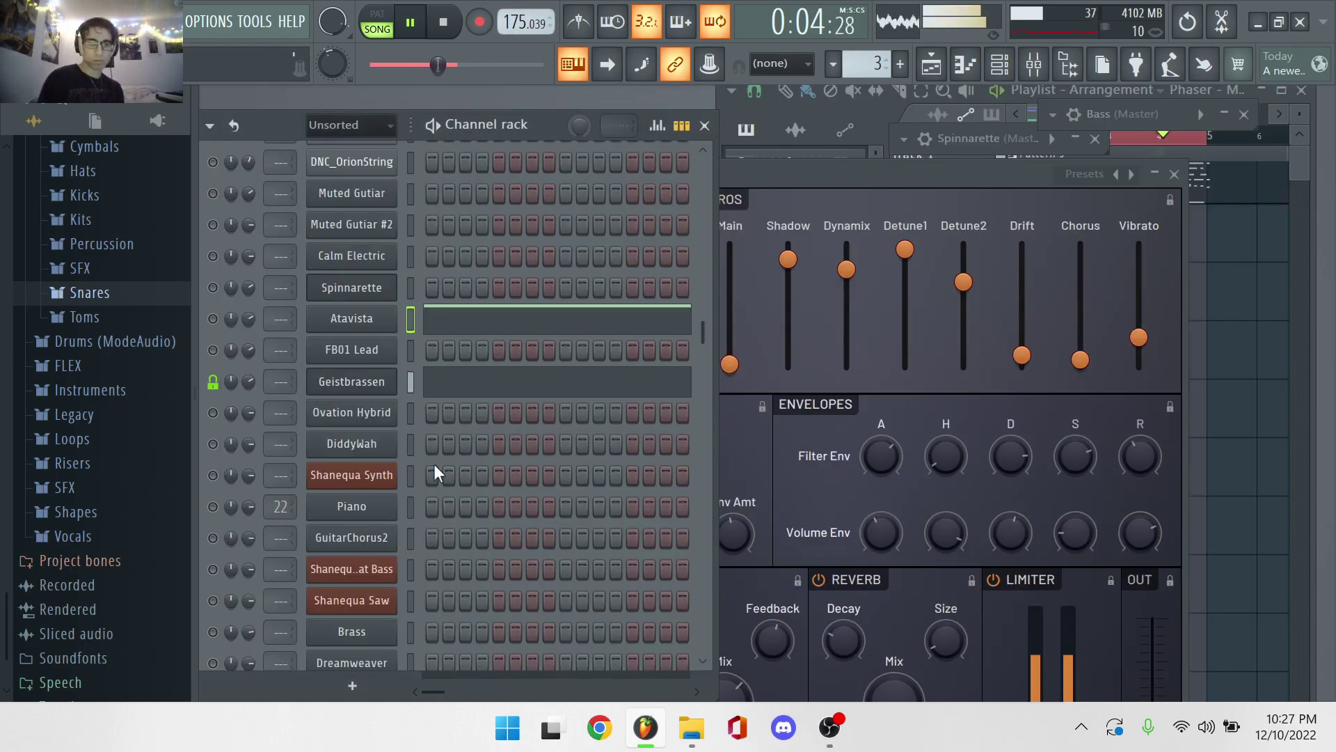
left_click(473, 334)
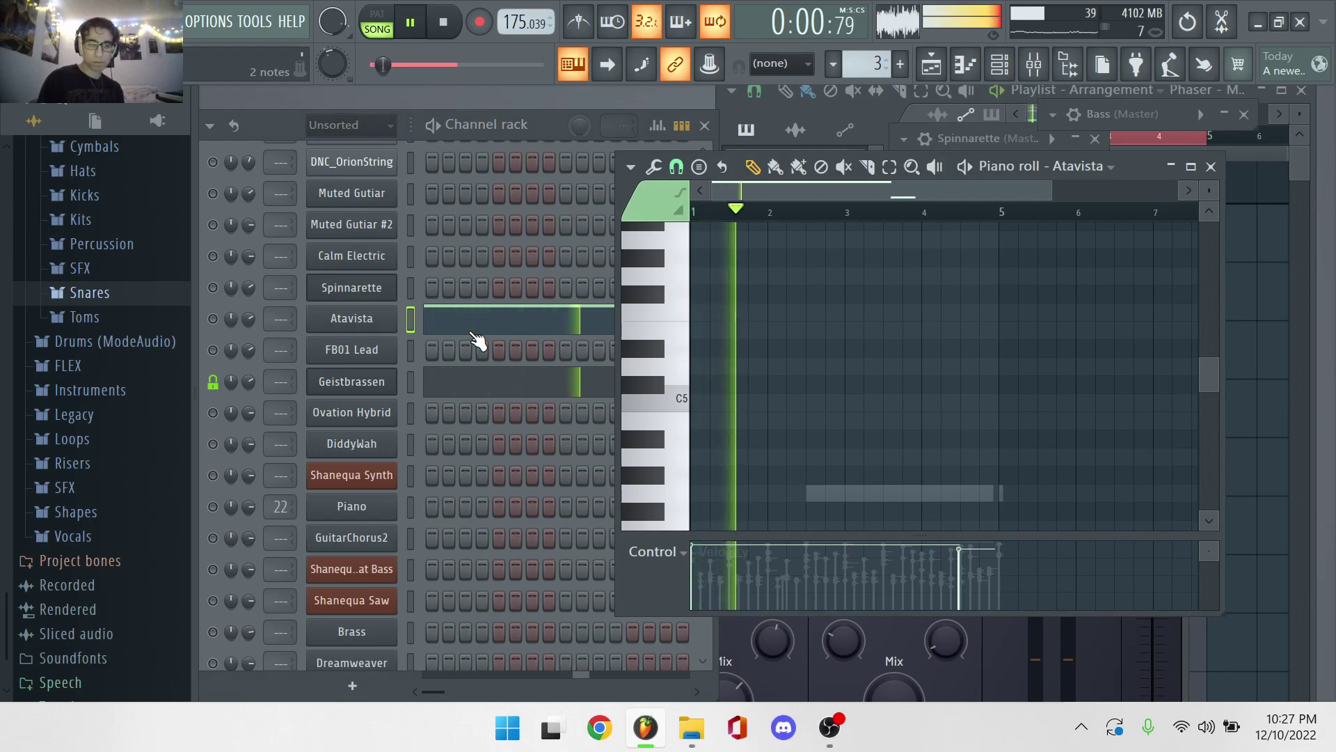
left_click(478, 341)
left_click(477, 341)
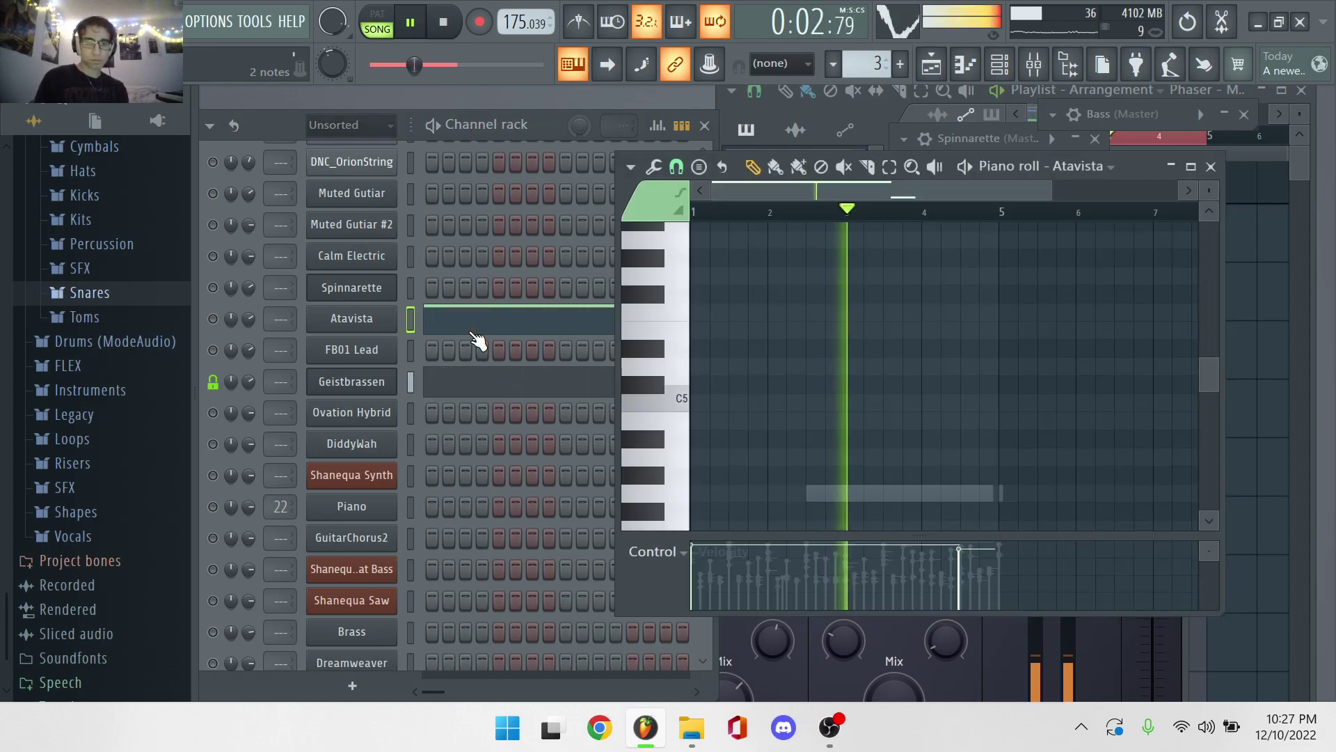
Unmute the Atavista channel and record a sustained part on the FB01 Lead channel, then close its instrument window.
left_click(215, 321)
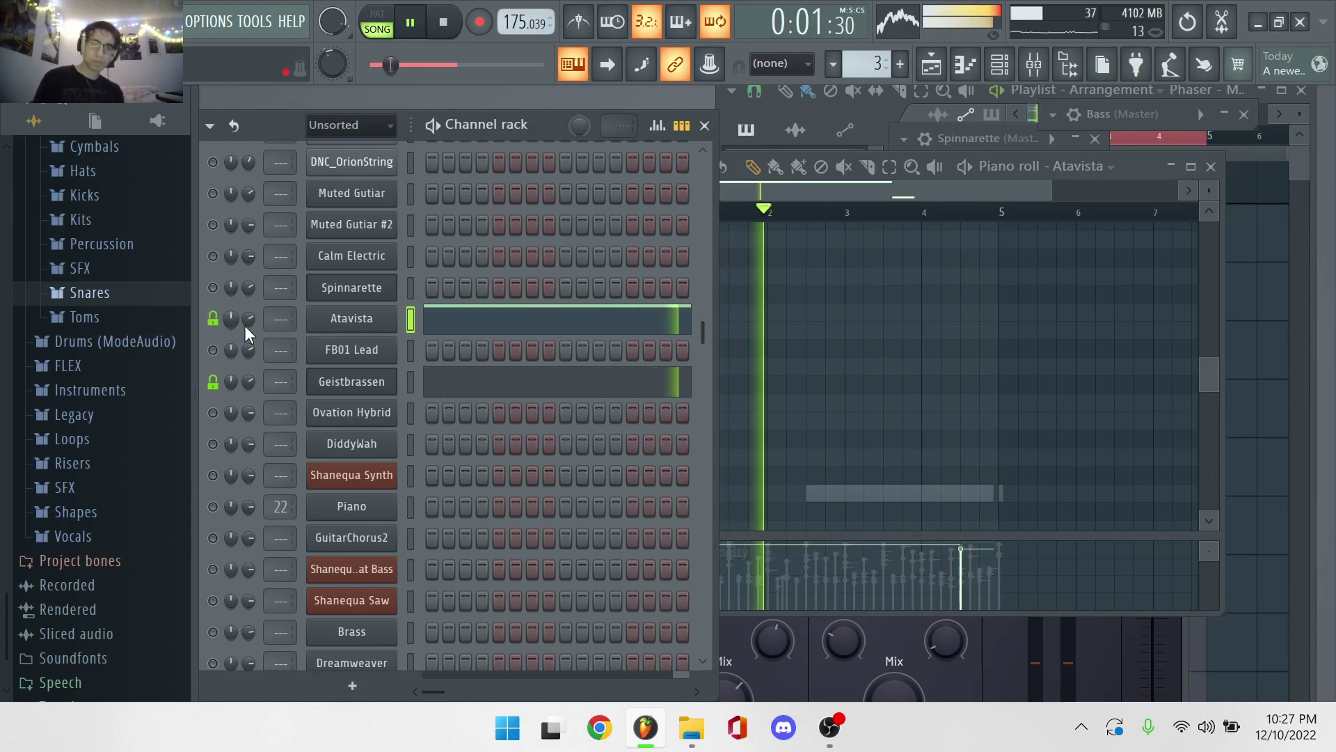
scroll(346, 337, "up", 2)
left_click(350, 418)
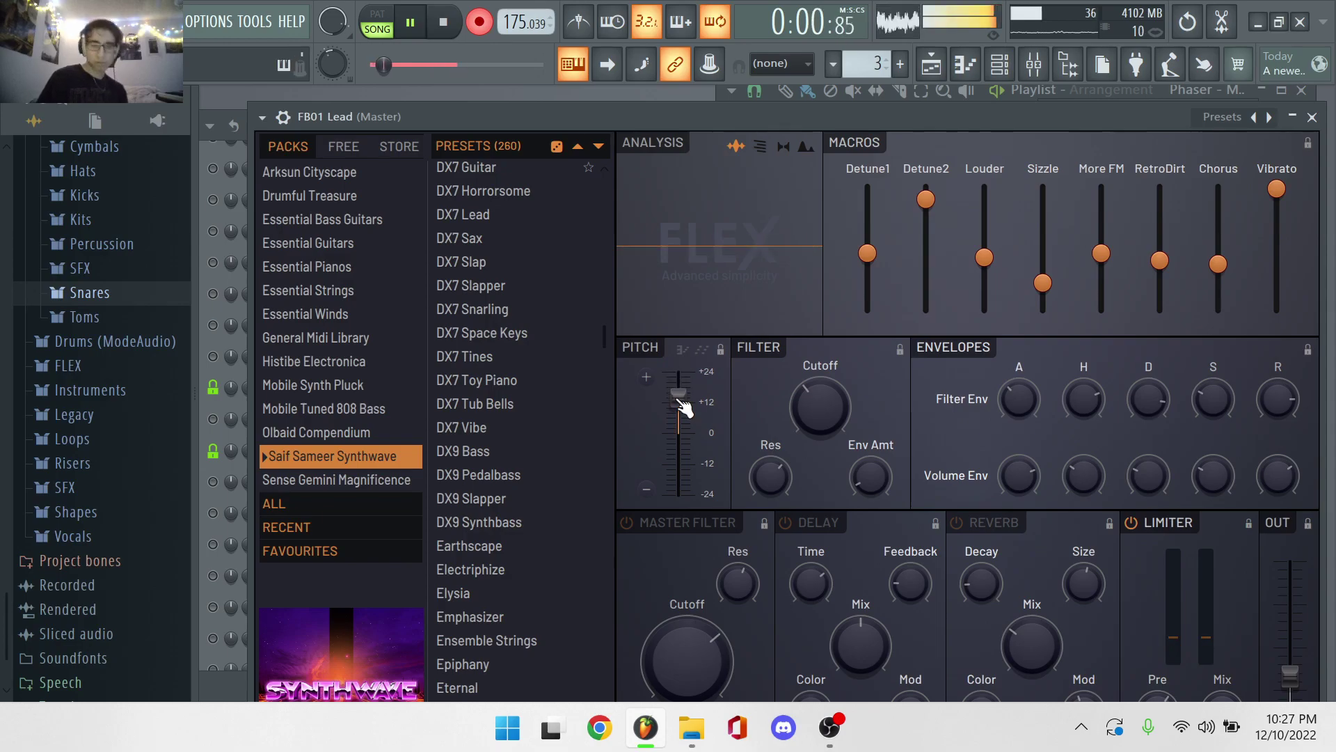
left_click(1313, 117)
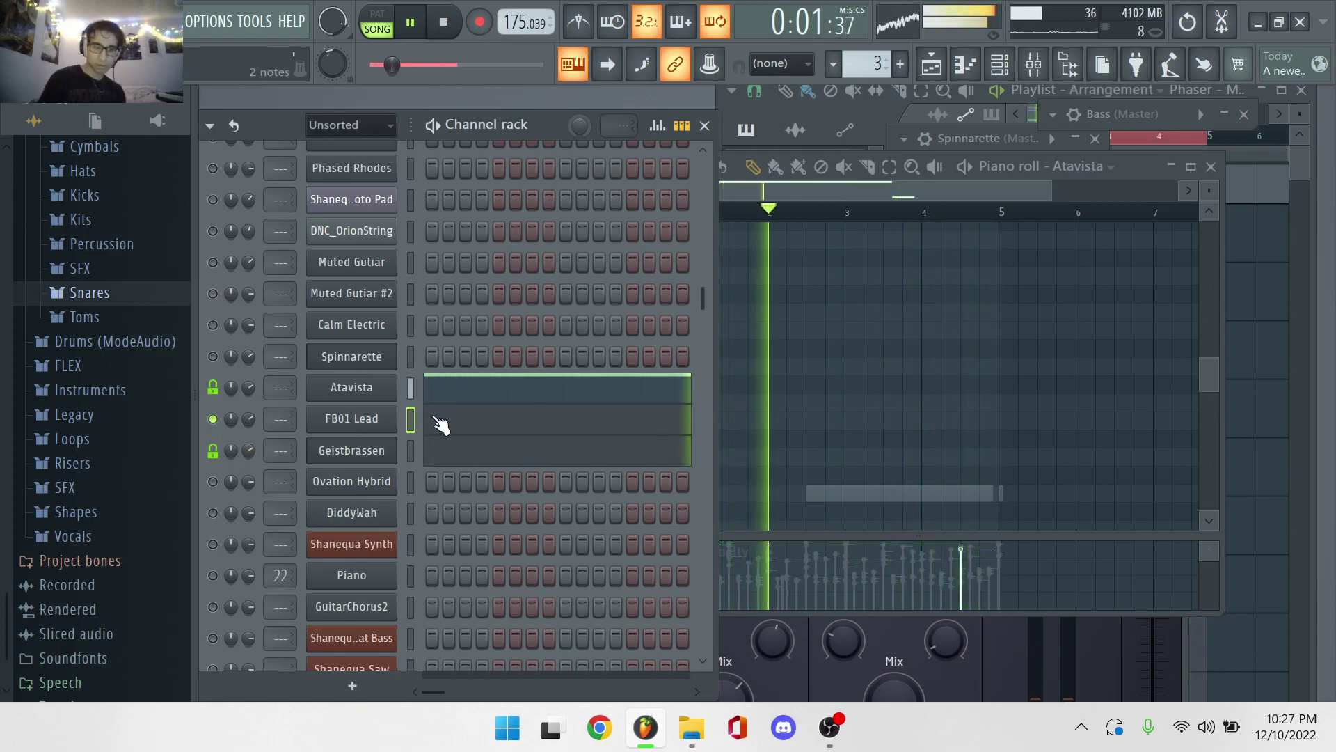
Add a D6 note at the start of the FB01 Lead piano roll, lengthen it to bar 3, and close the editor.
left_click(472, 427)
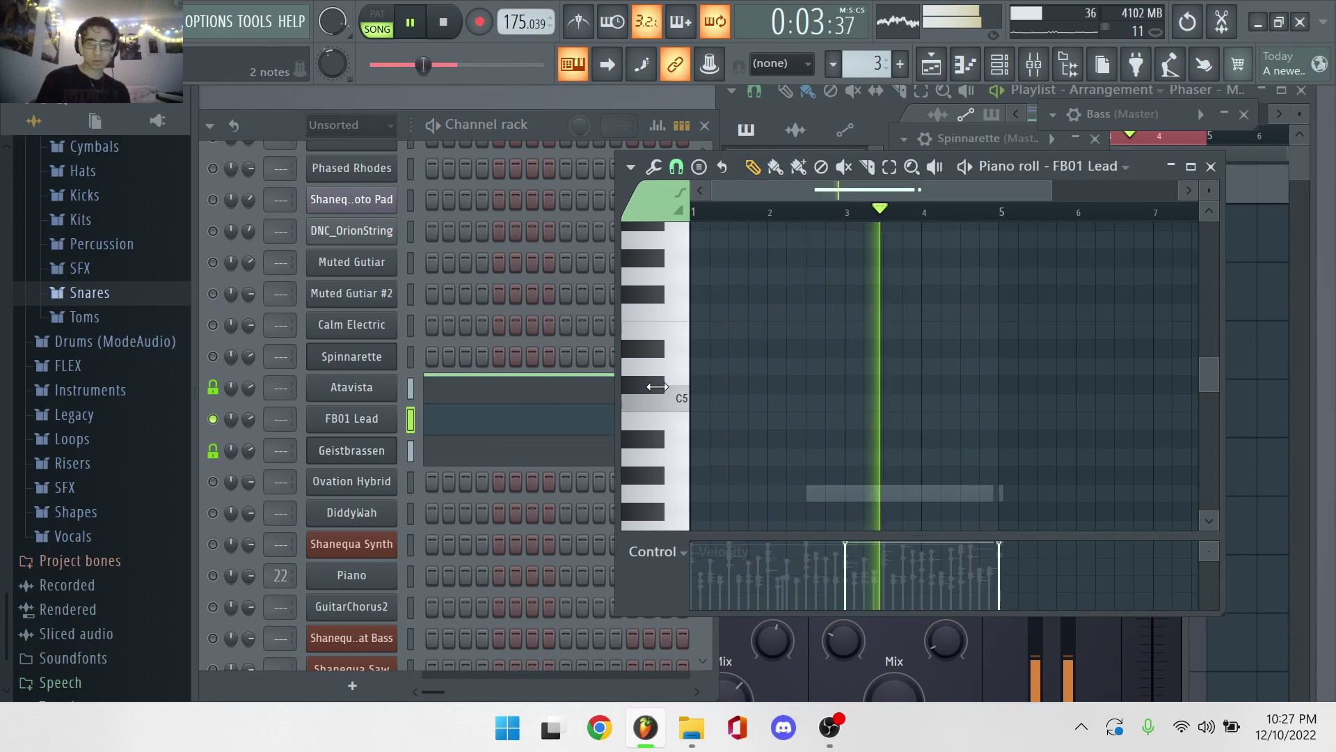
scroll(844, 409, "up", 4)
scroll(844, 407, "down", 1)
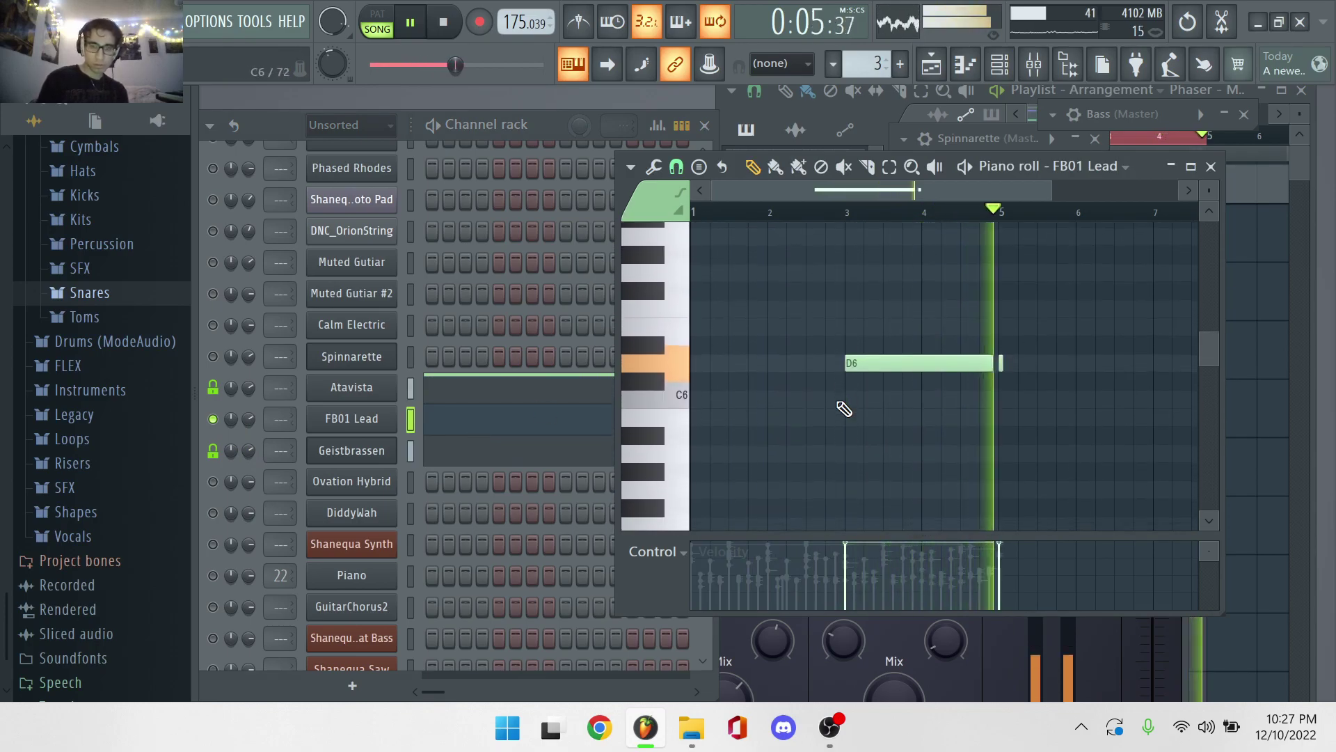
left_click(700, 361)
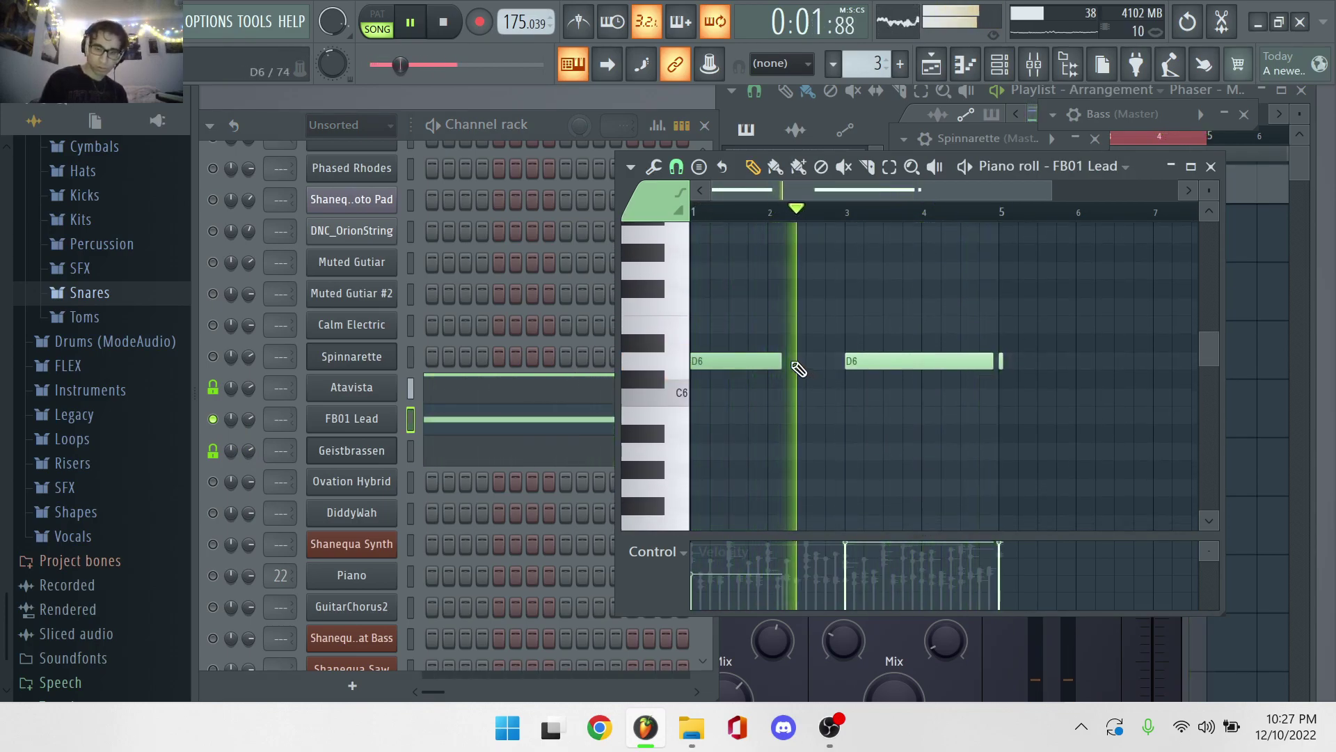
left_click_drag(782, 361, 838, 342)
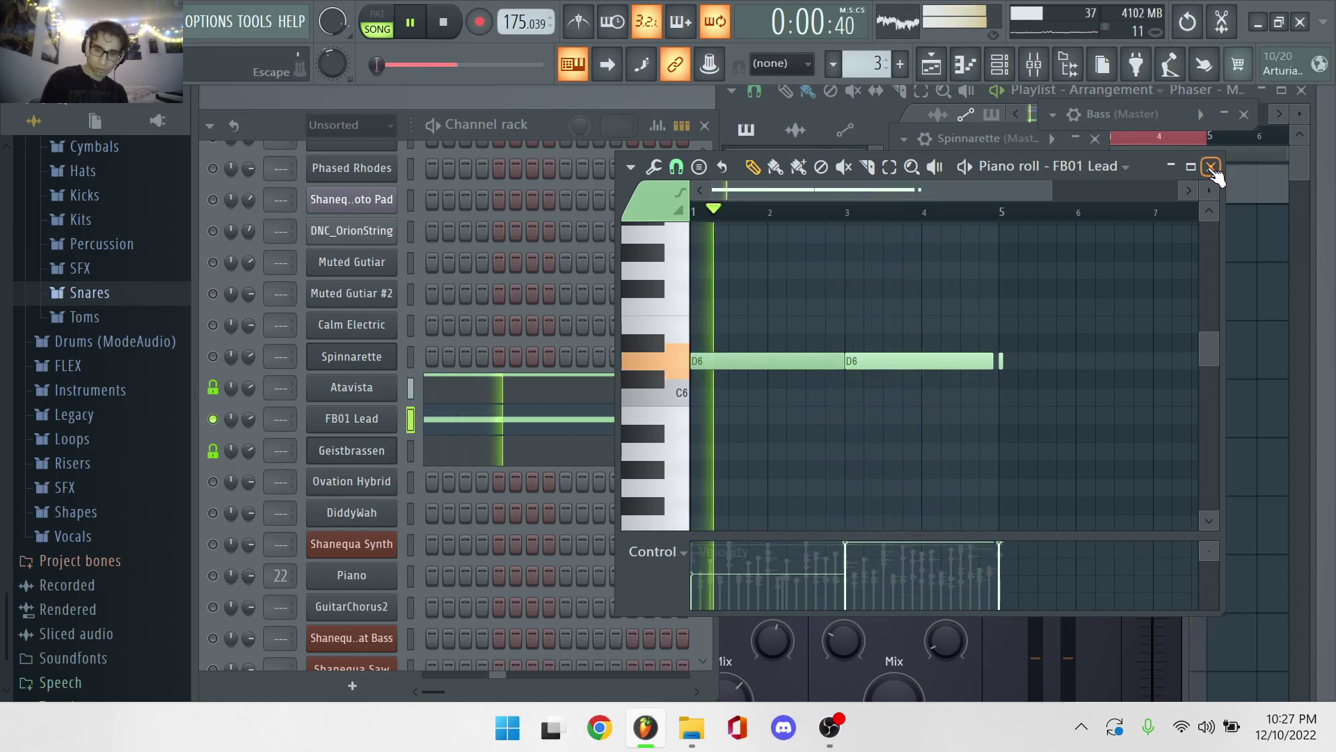
left_click(1211, 167)
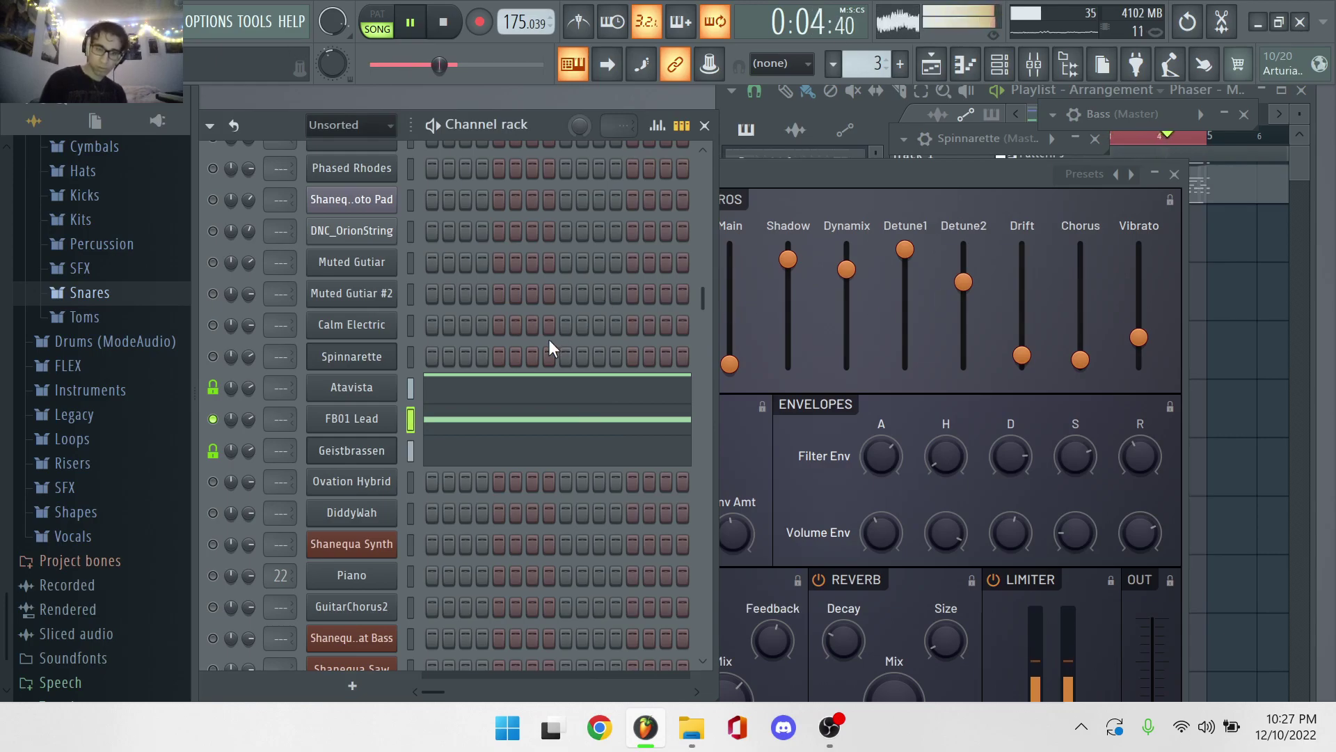
Unmute the Bass channel, record a bass line on it, and check the notes in its piano roll.
scroll(404, 515, "up", 8)
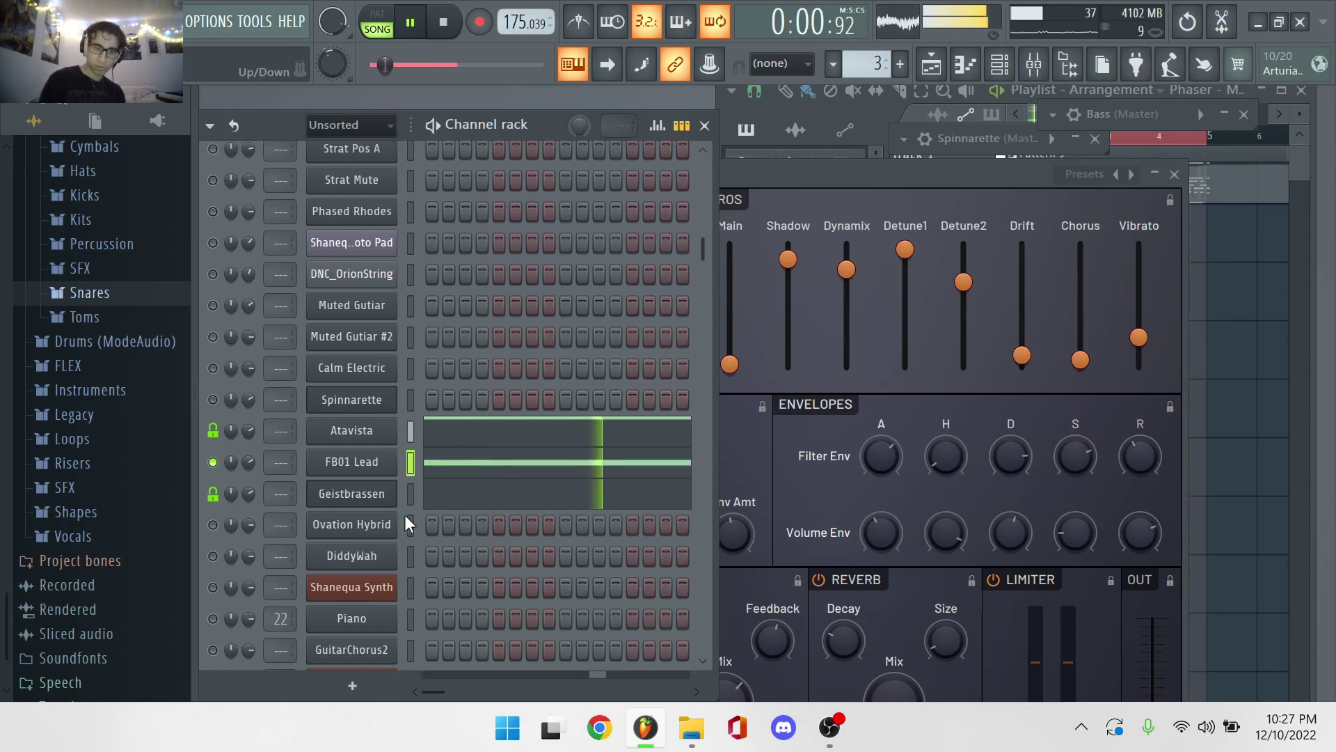
left_click(379, 180)
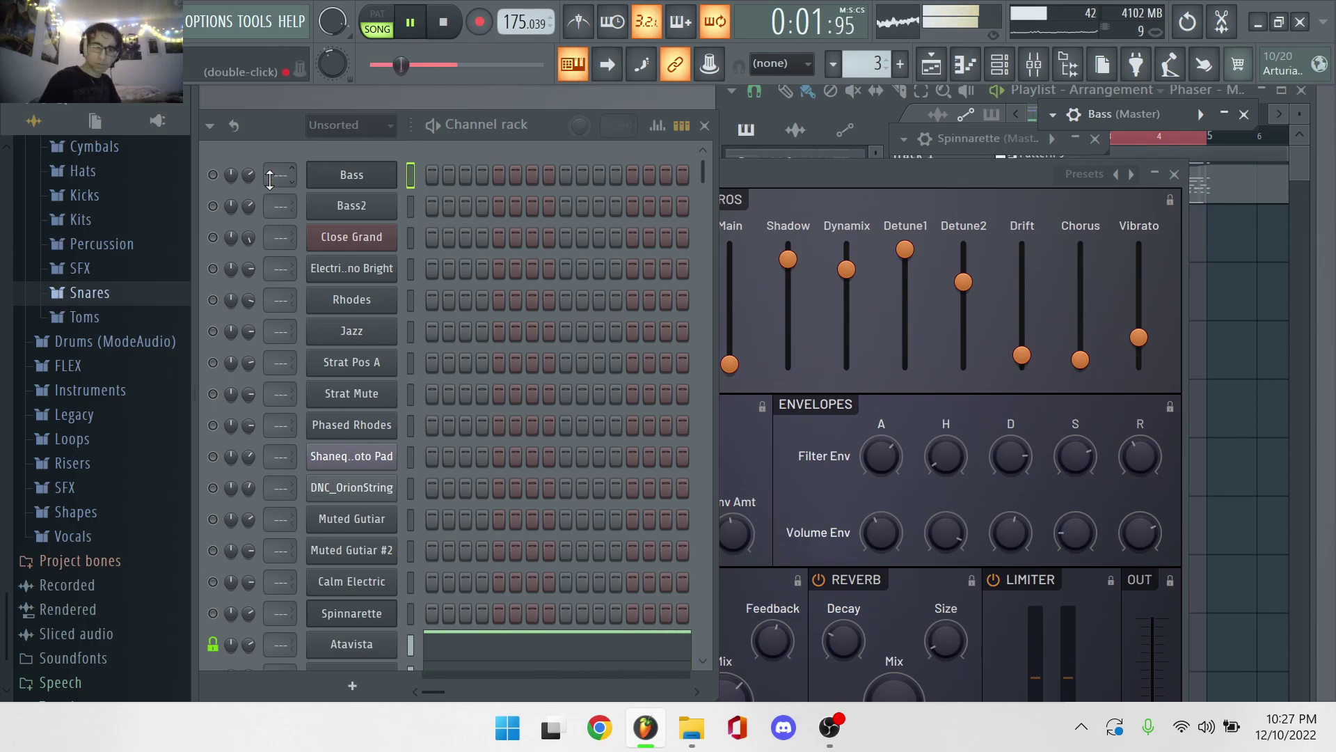
left_click(214, 175)
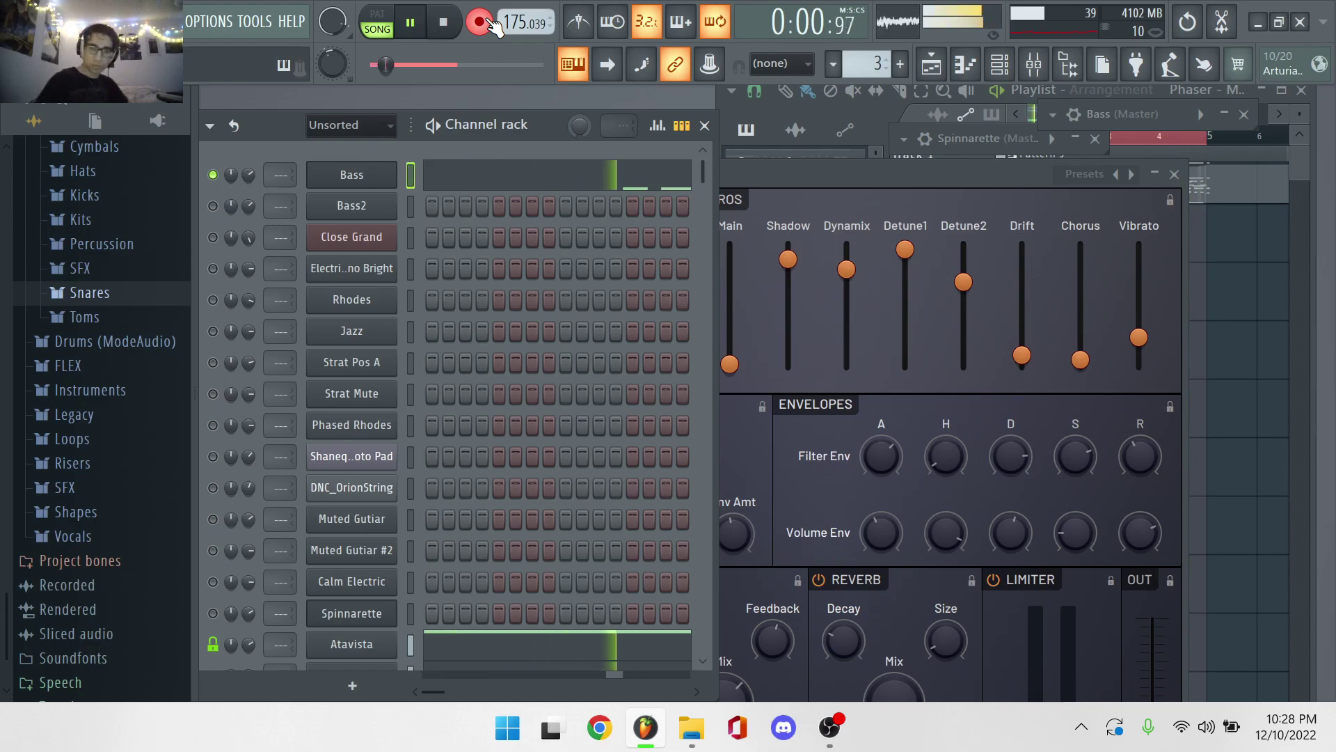
left_click(507, 188)
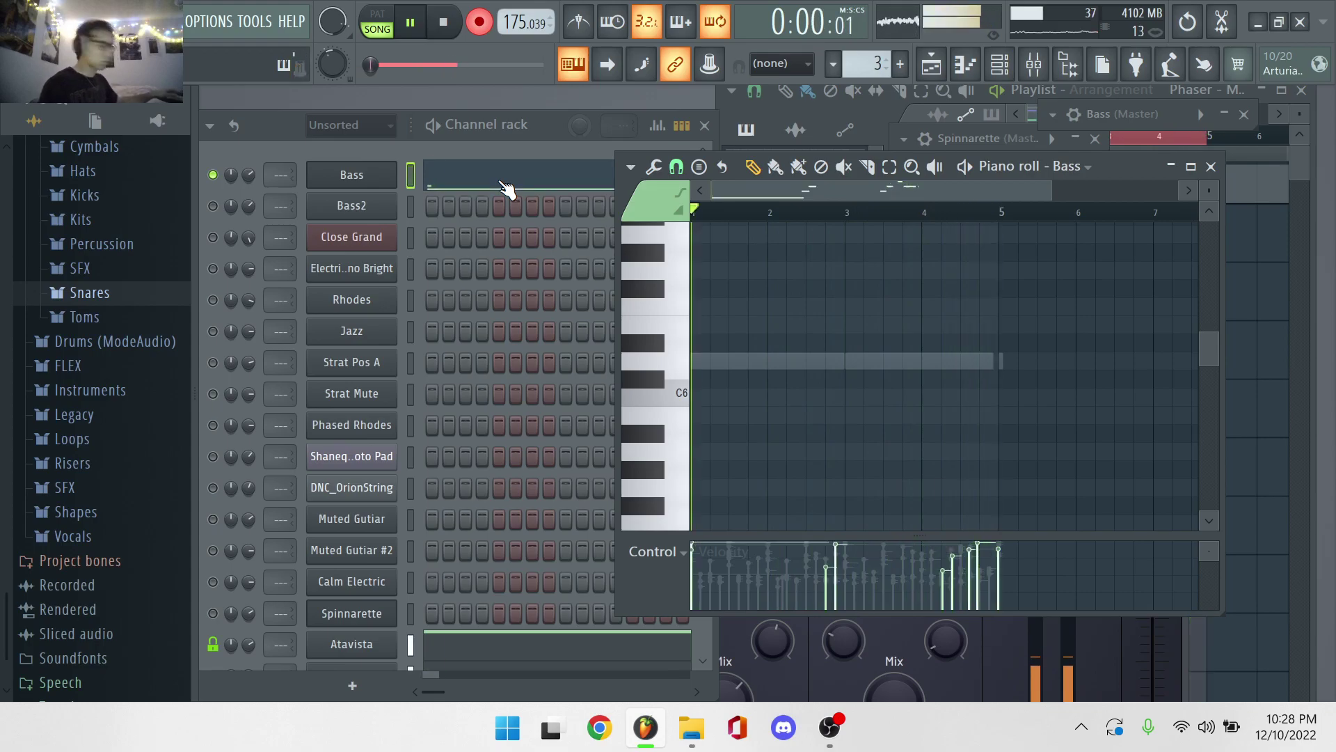
left_click(507, 188)
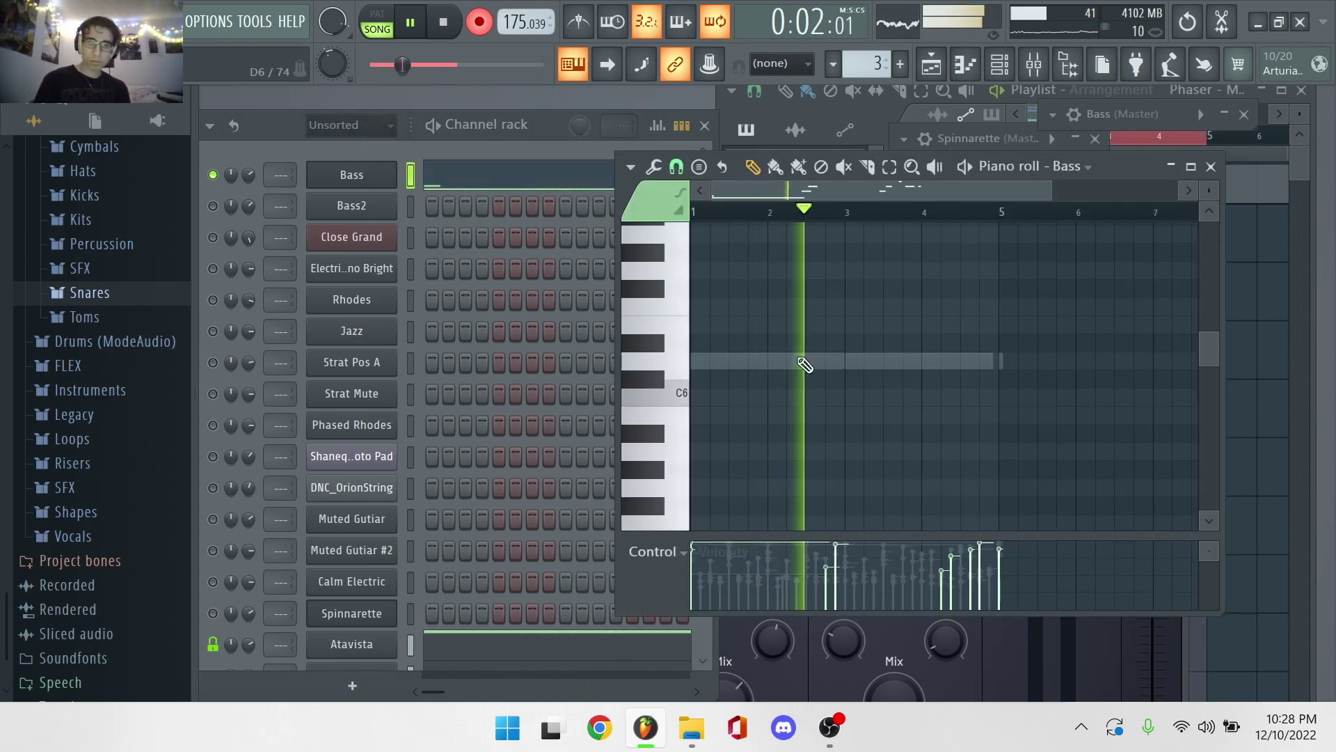
scroll(826, 373, "down", 10)
scroll(828, 371, "down", 3)
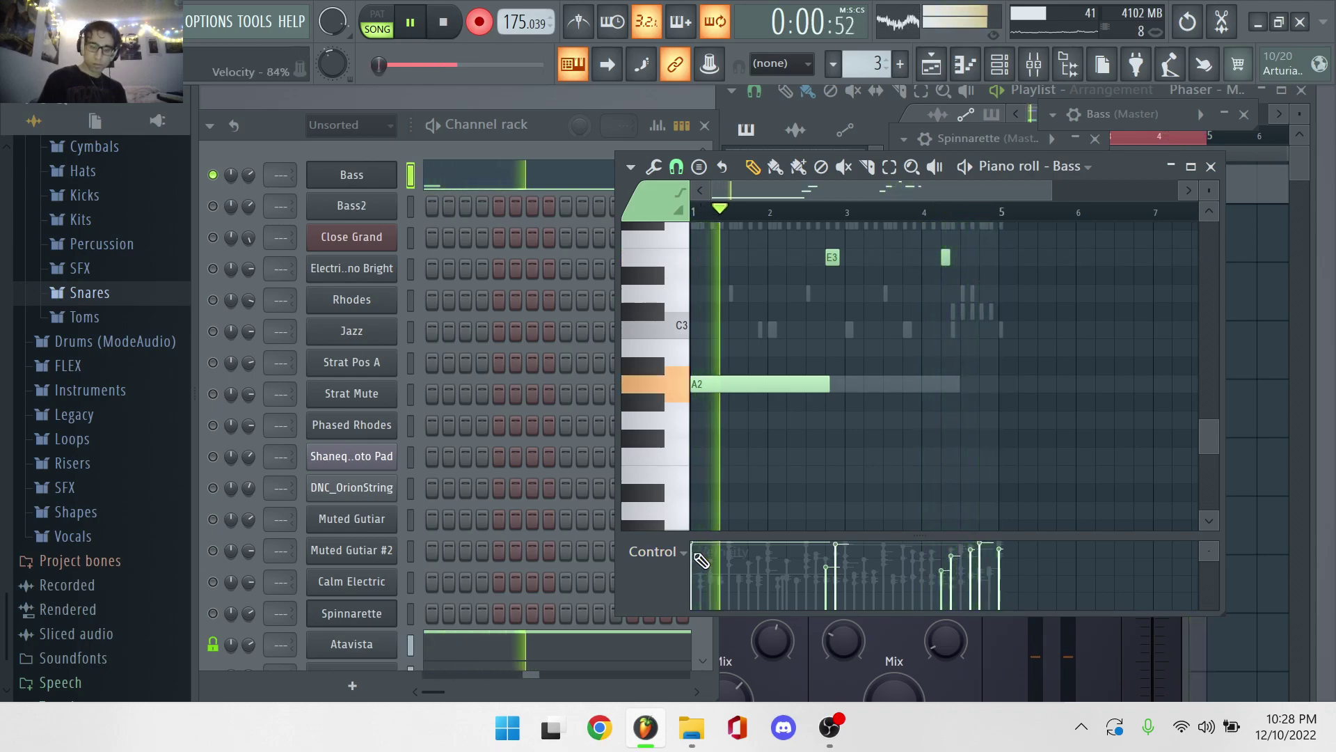
scroll(880, 410, "up", 4)
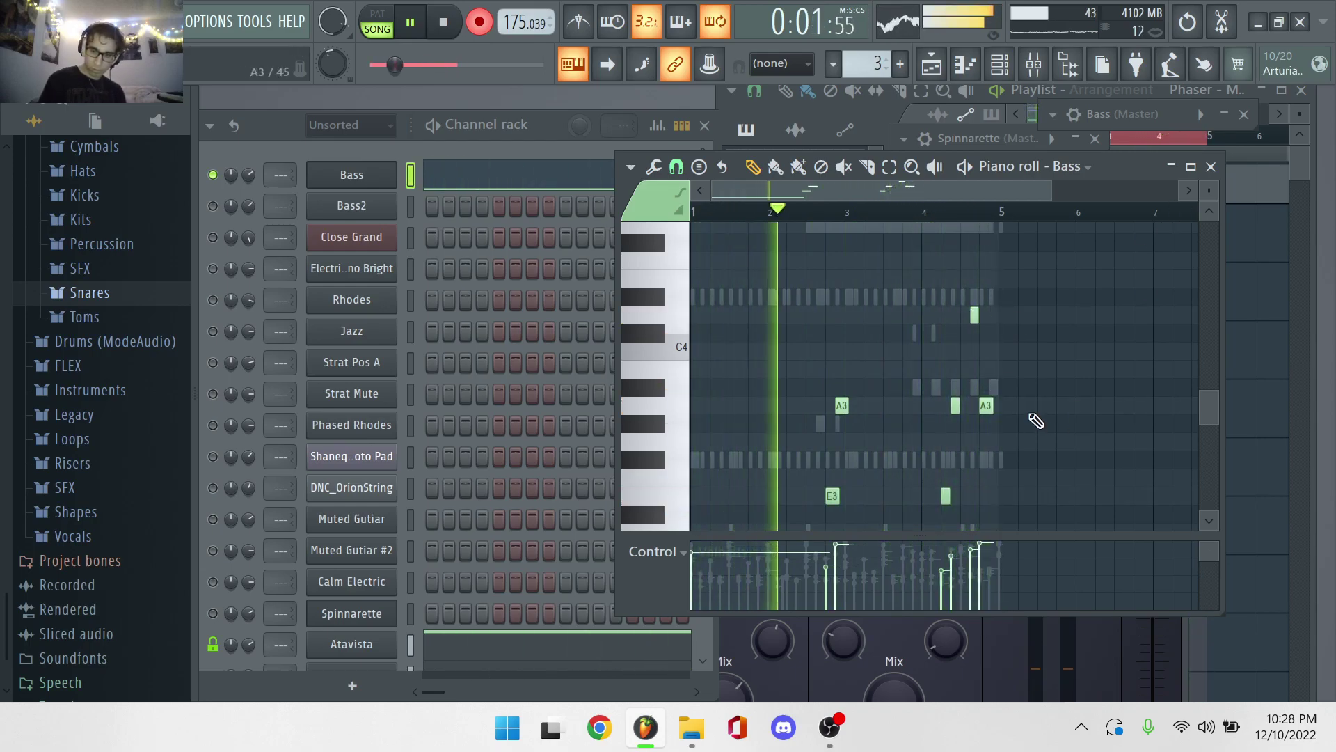
left_click(1212, 167)
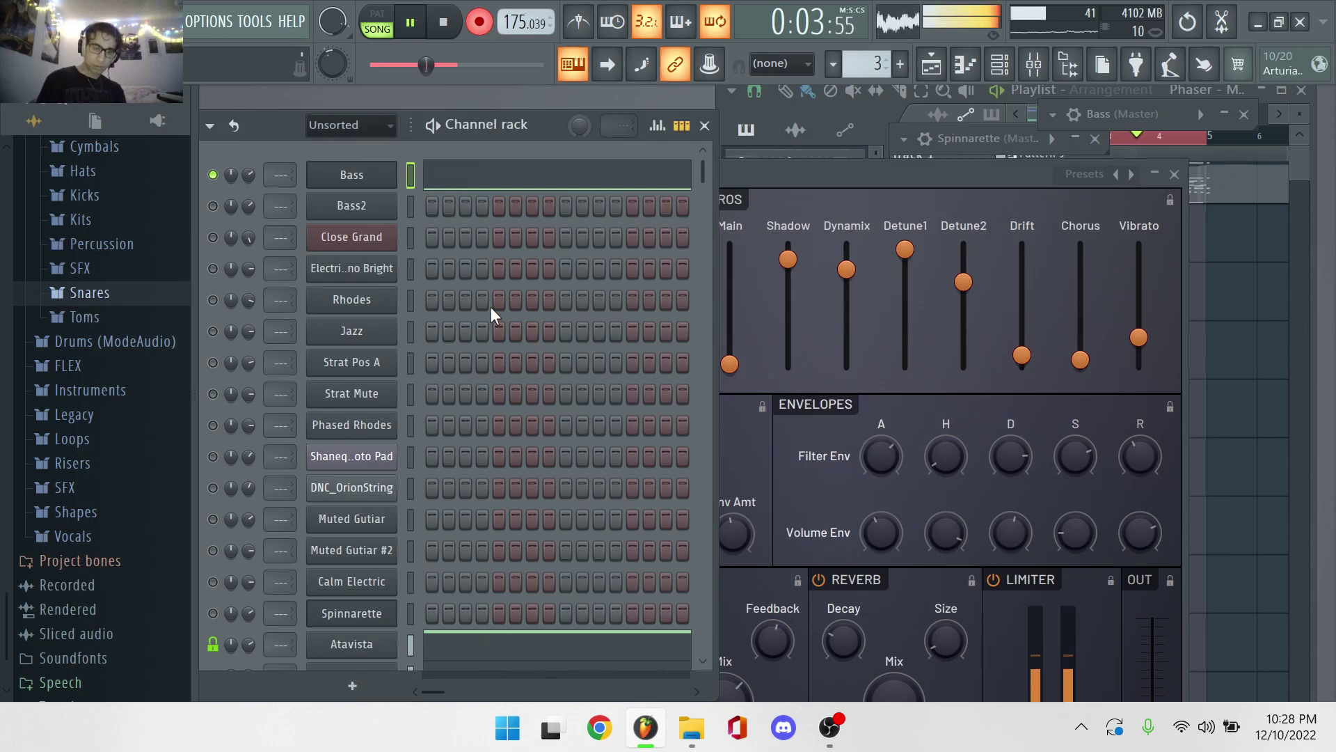
Open the Brass instrument and adjust its channel volume.
scroll(491, 325, "down", 5)
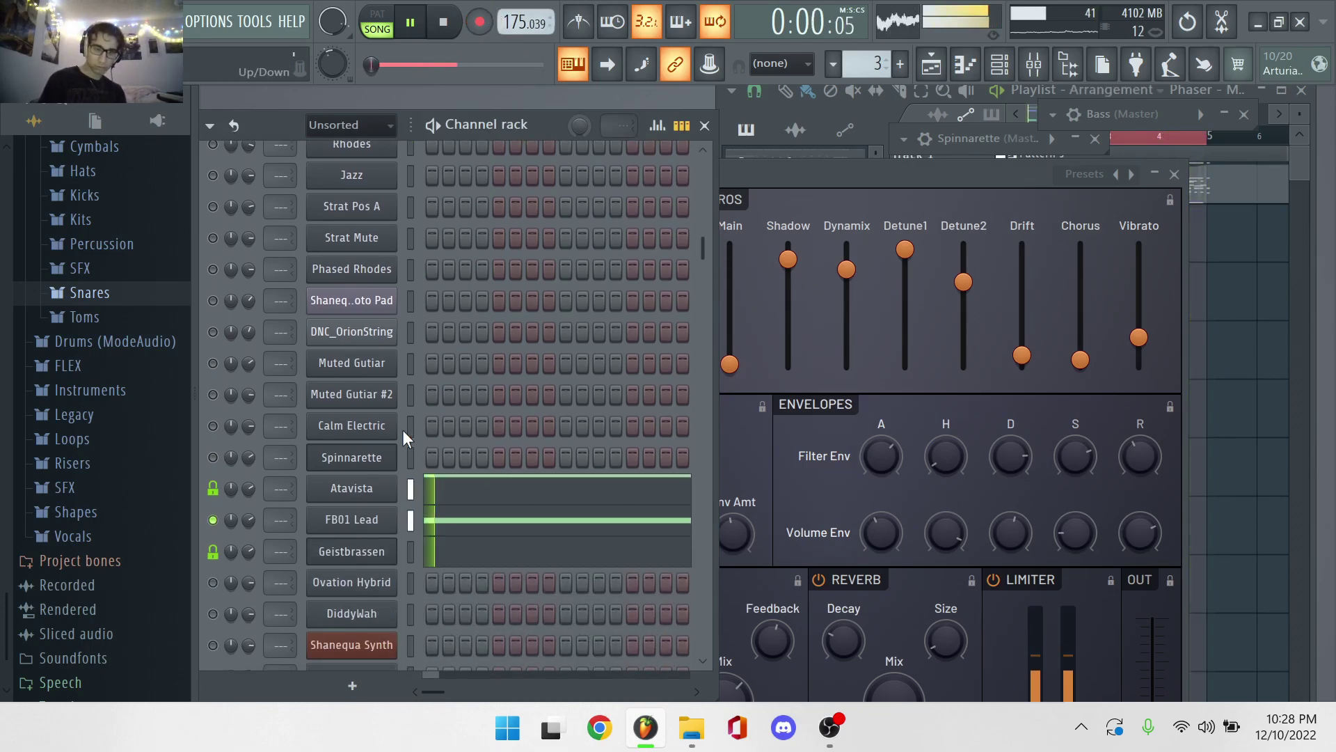
scroll(403, 429, "down", 7)
scroll(386, 474, "down", 3)
scroll(386, 474, "down", 3)
left_click(352, 380)
mouse_move(245, 386)
left_mouse_down()
mouse_move(245, 369)
mouse_move(246, 383)
left_mouse_up()
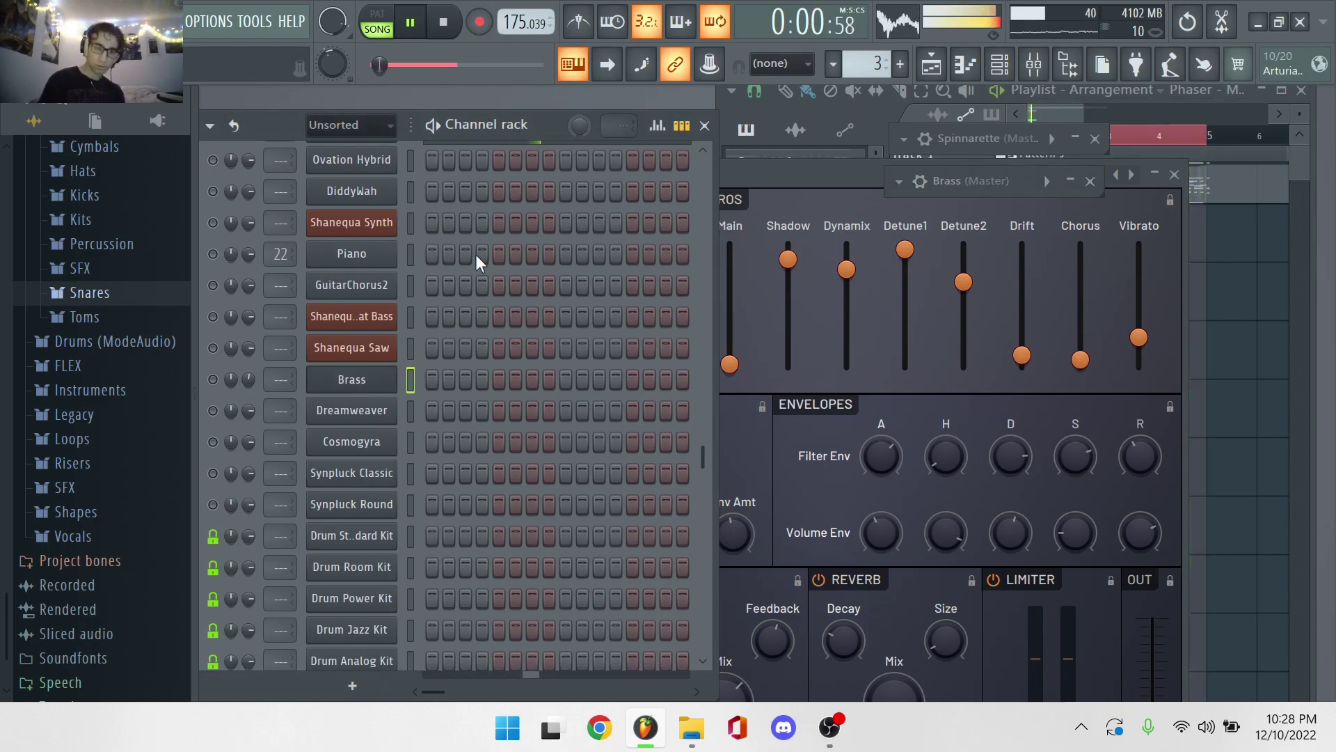
Look at the Geistbrassen instrument's settings, then unmute the Brass channel and reopen its instrument.
left_click(848, 178)
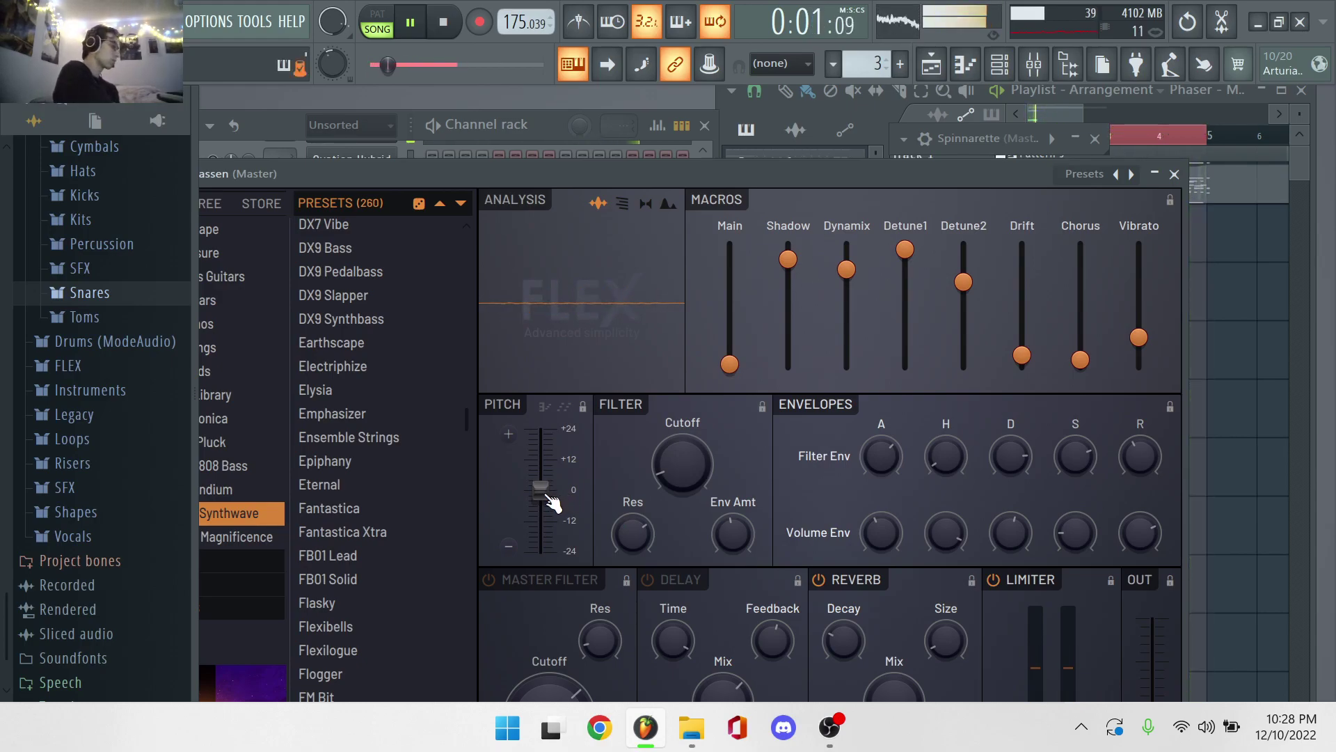
left_click(283, 120)
left_click(213, 379)
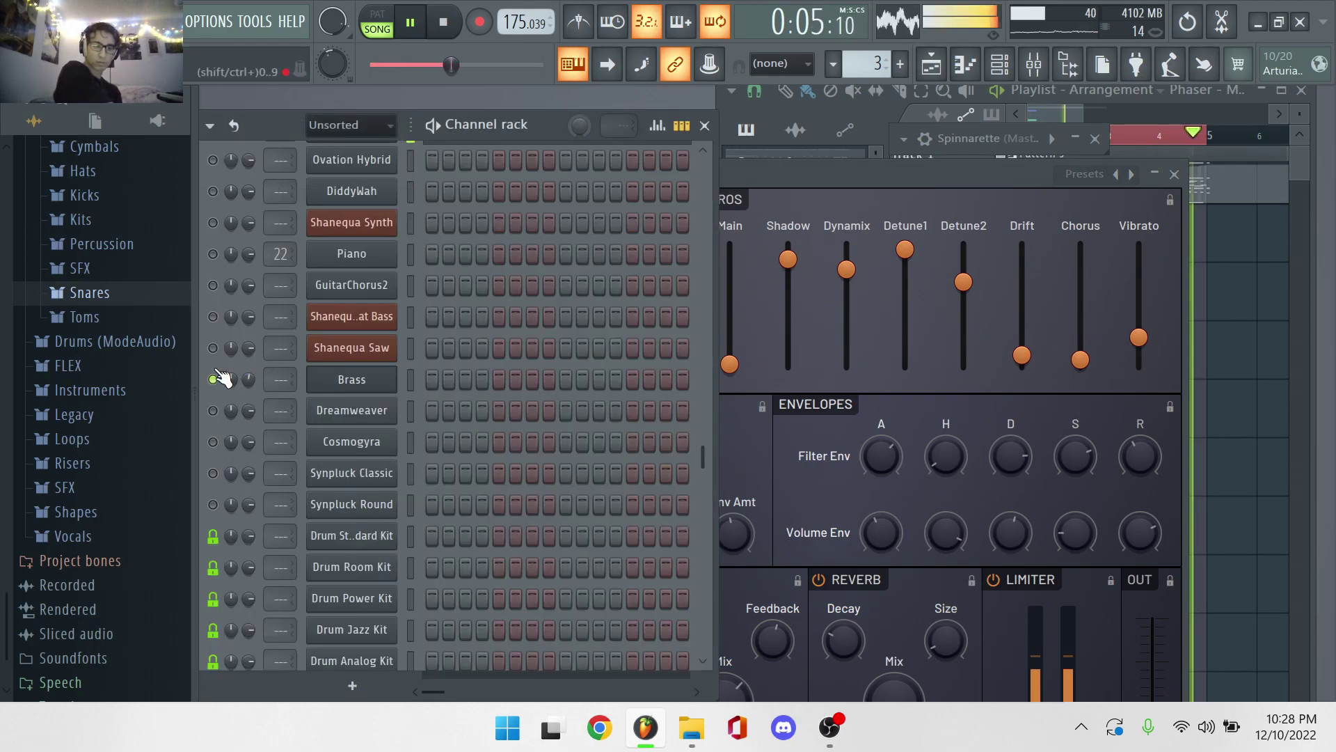
left_click(320, 383)
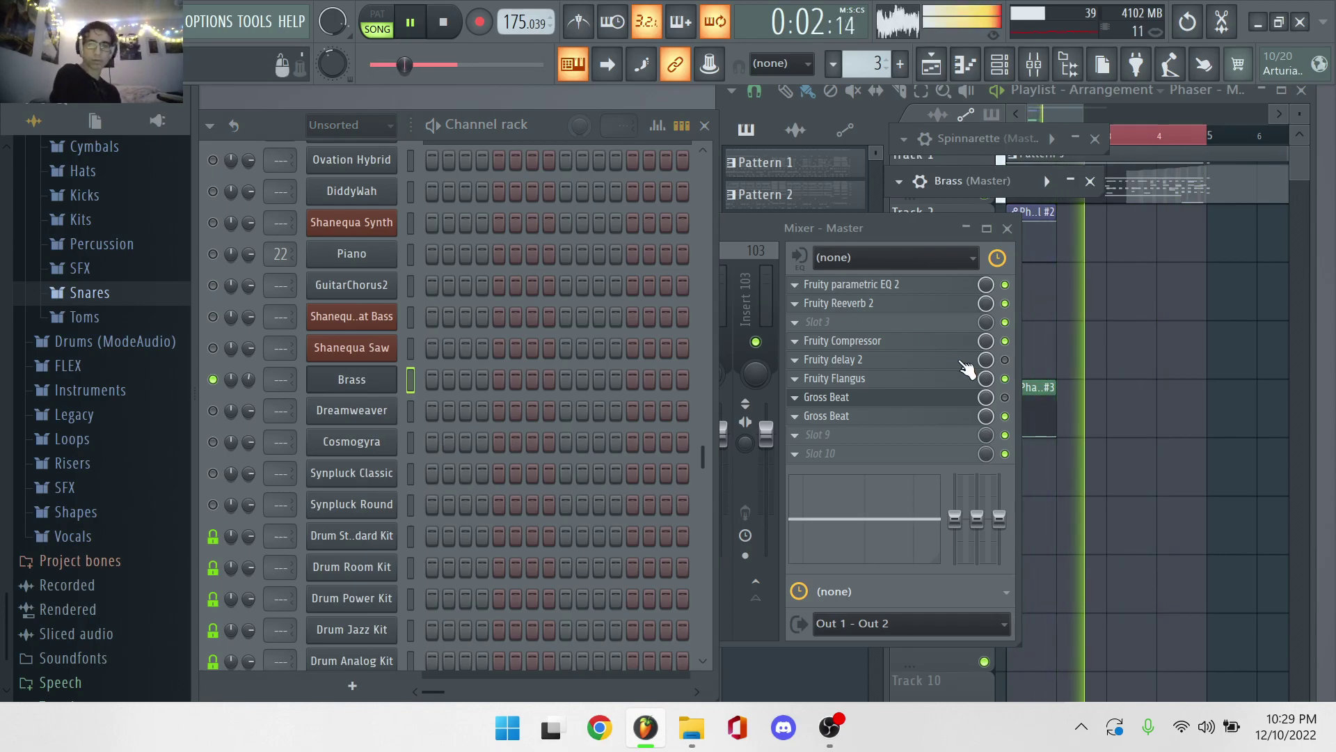
Stop the song, clear the plugin windows covering the playlist, restart playback, and return to the channel rack.
left_click(1010, 369)
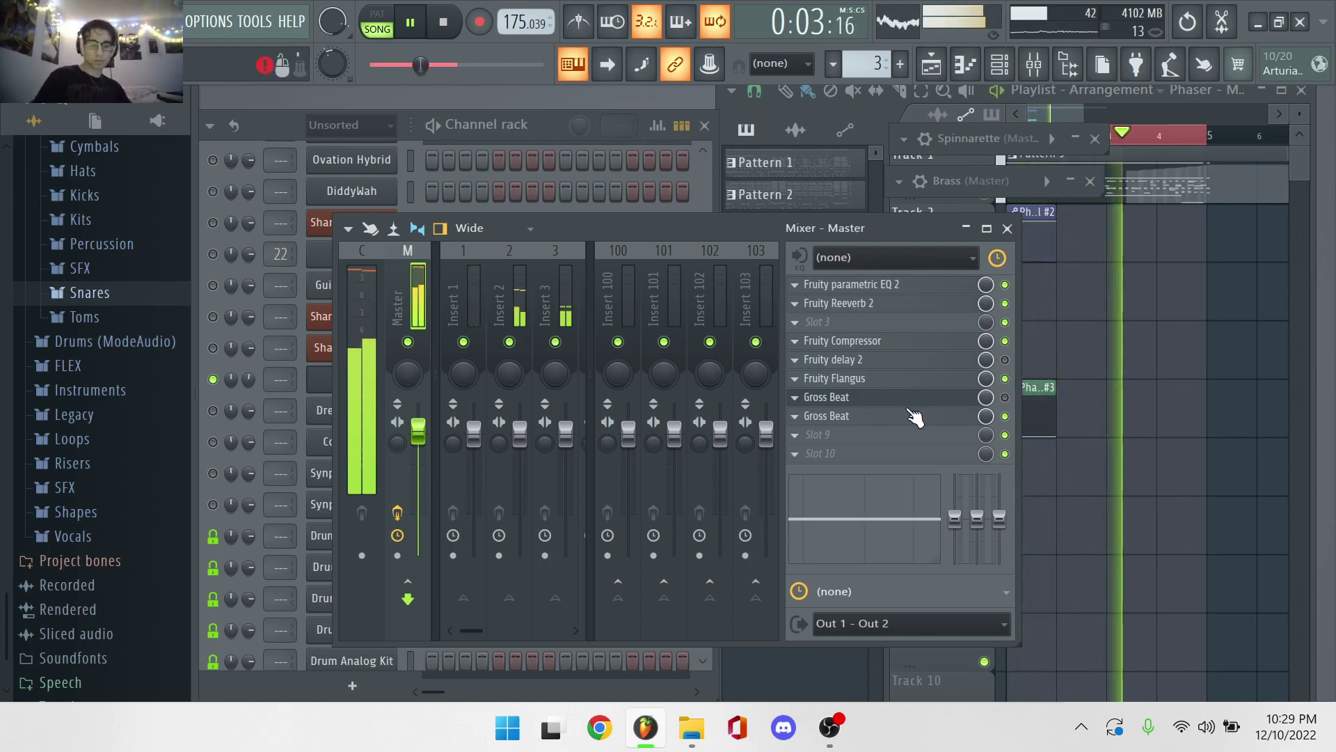
key("space")
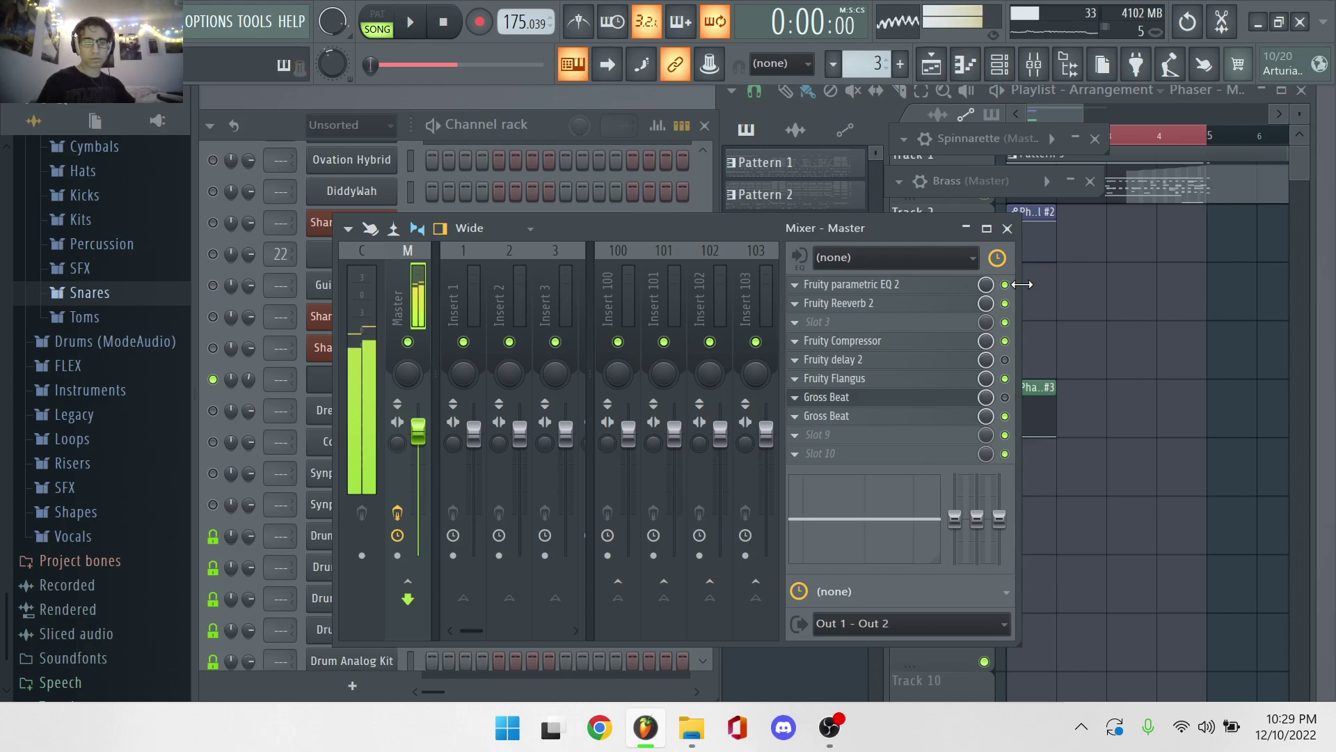
left_click_drag(1086, 115, 1082, 122)
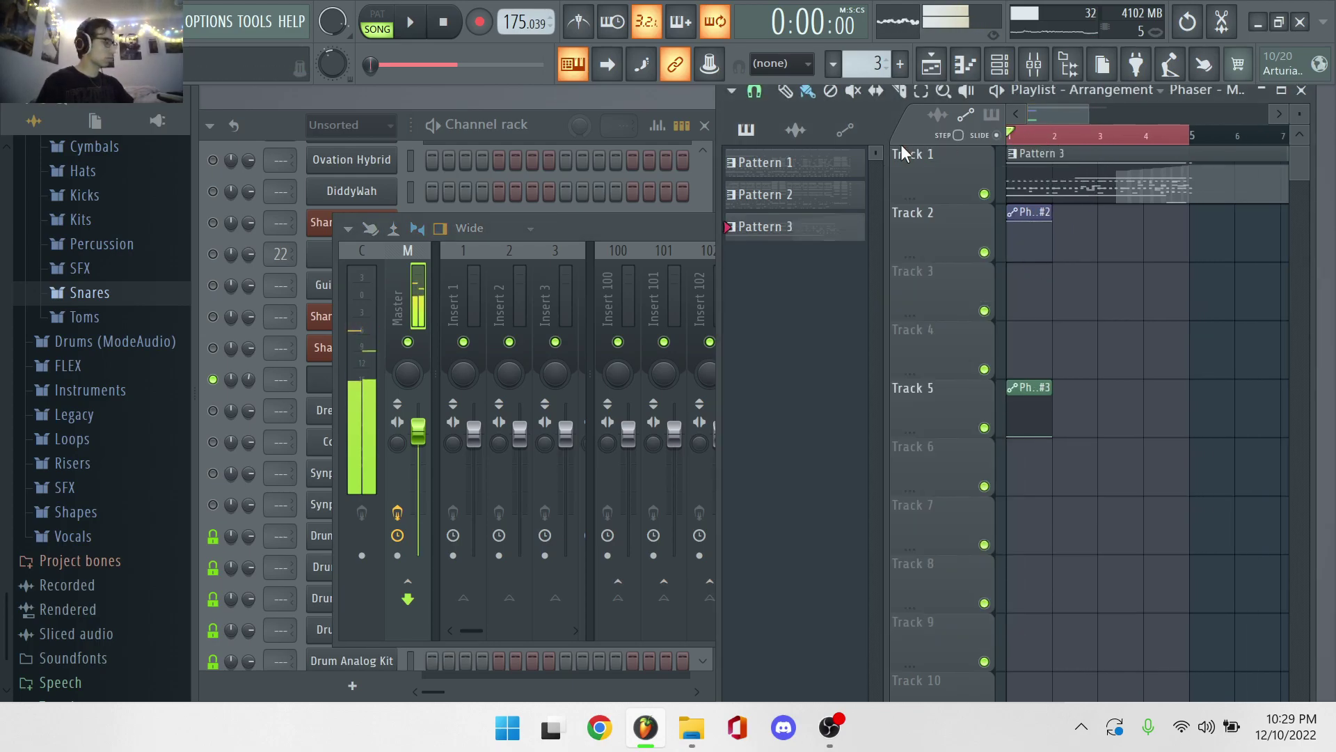
key("space")
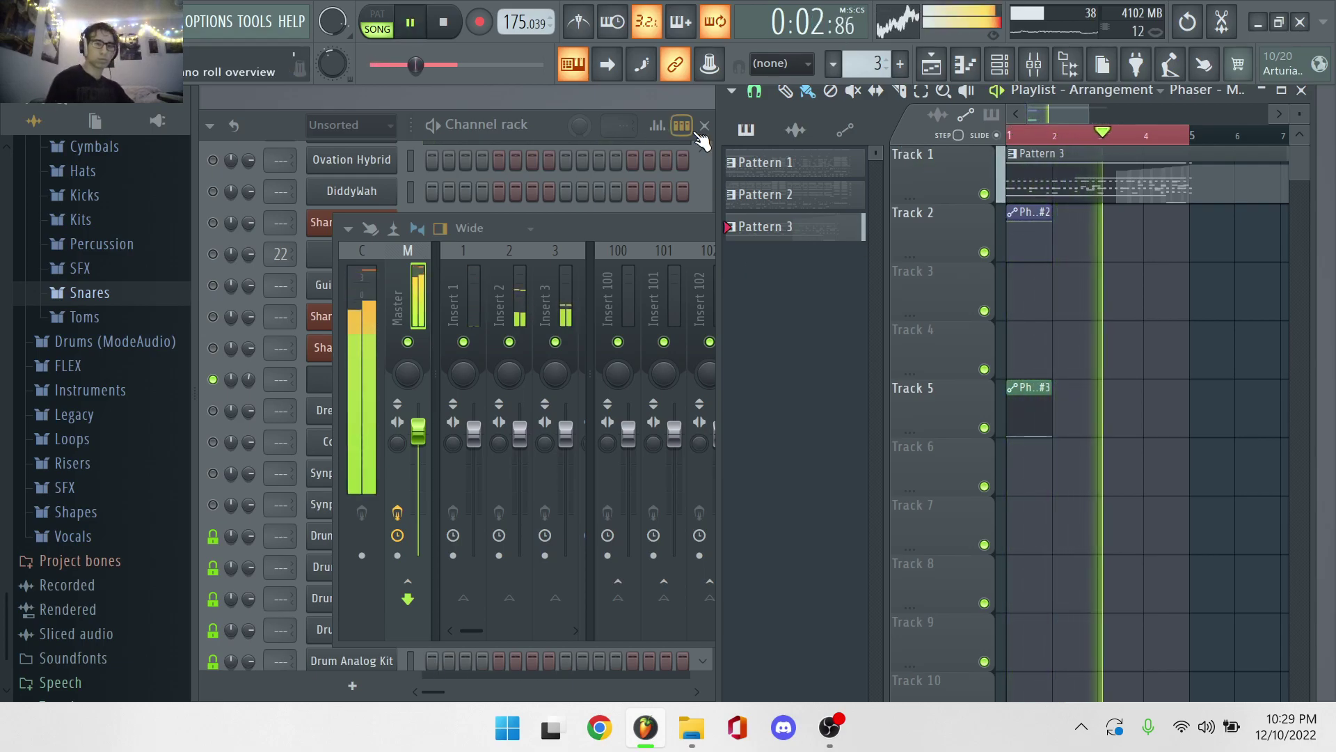
left_click(287, 137)
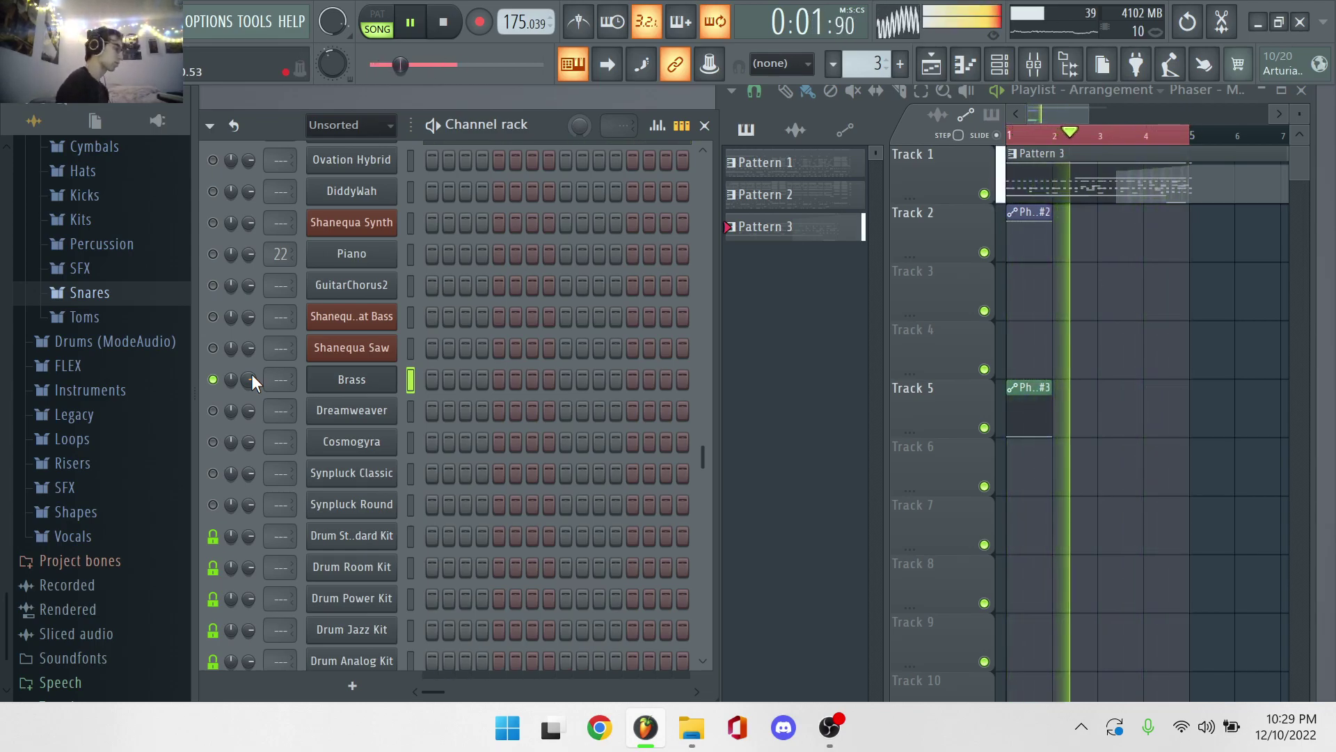
Inspect the Brass preset in FLEX, open the Cosmogyra instrument, and look over the channels in the rack.
left_click(359, 379)
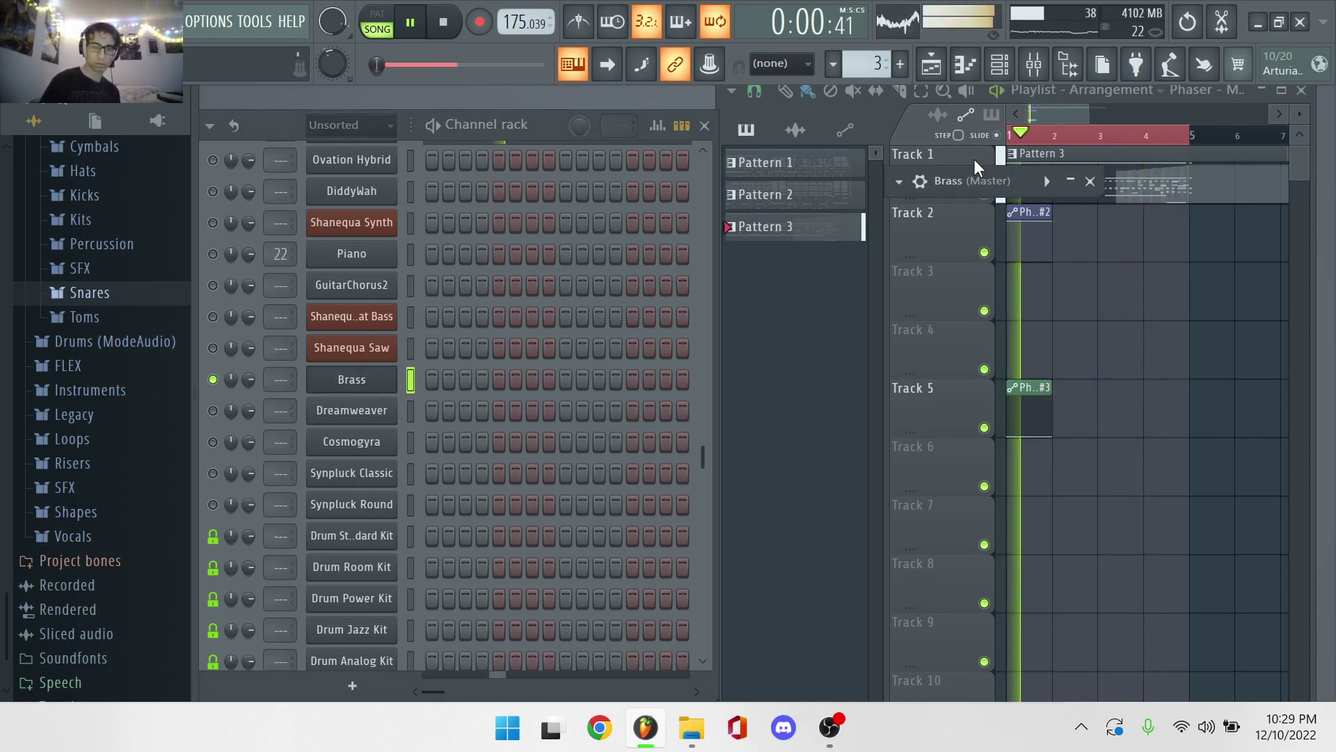
left_click_drag(1042, 177, 550, 126)
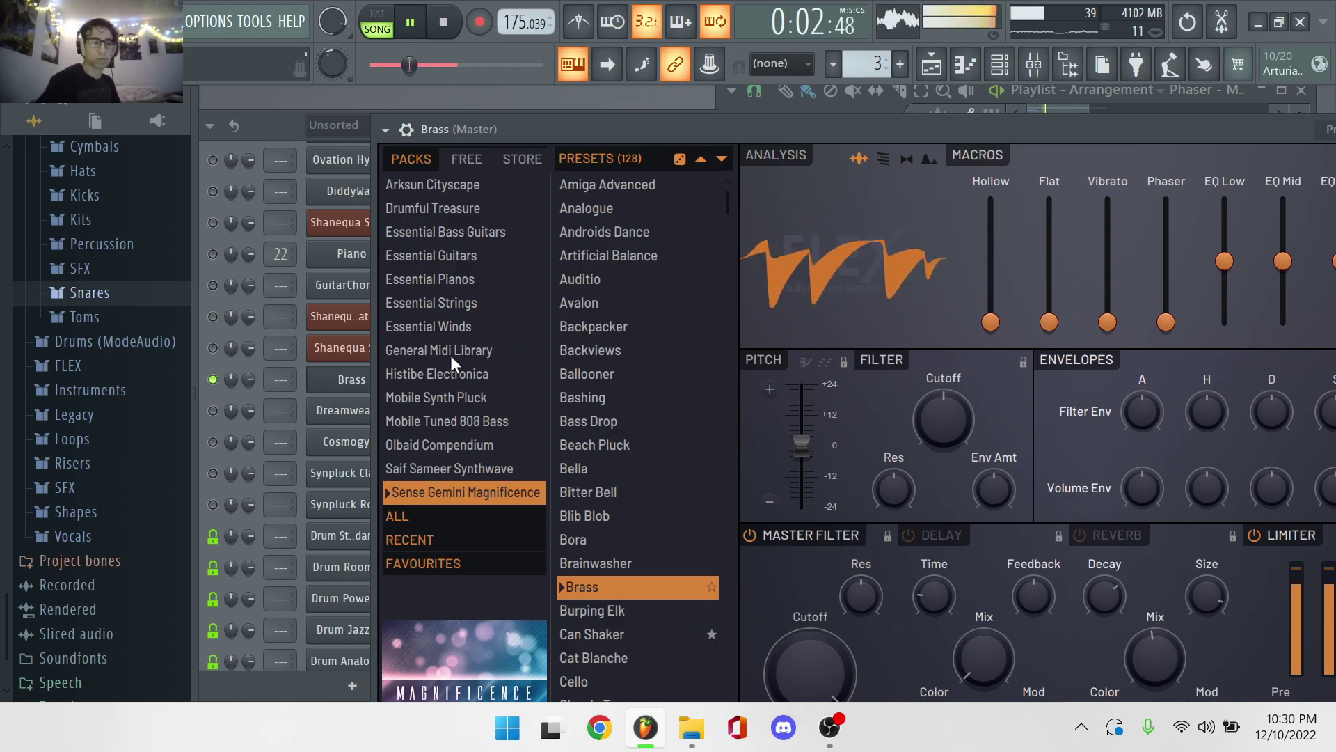
left_click(352, 439)
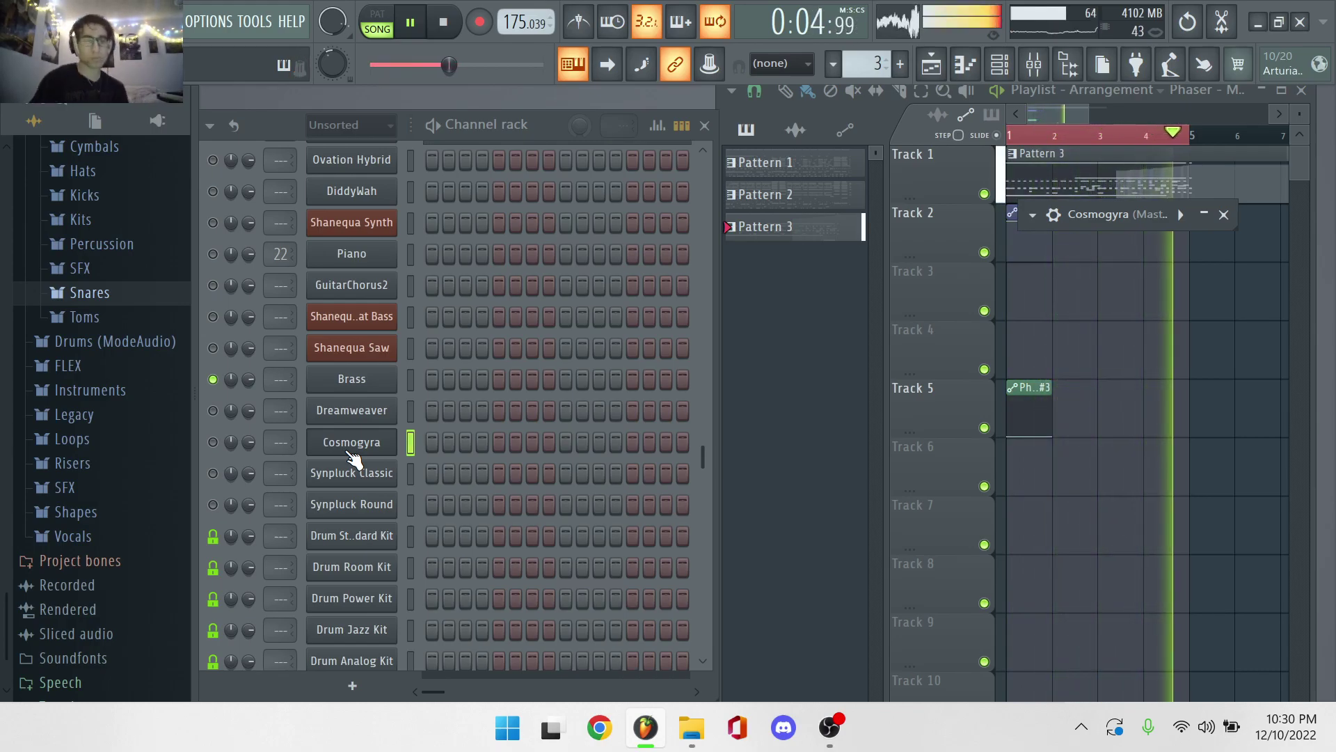
scroll(521, 367, "up", 3)
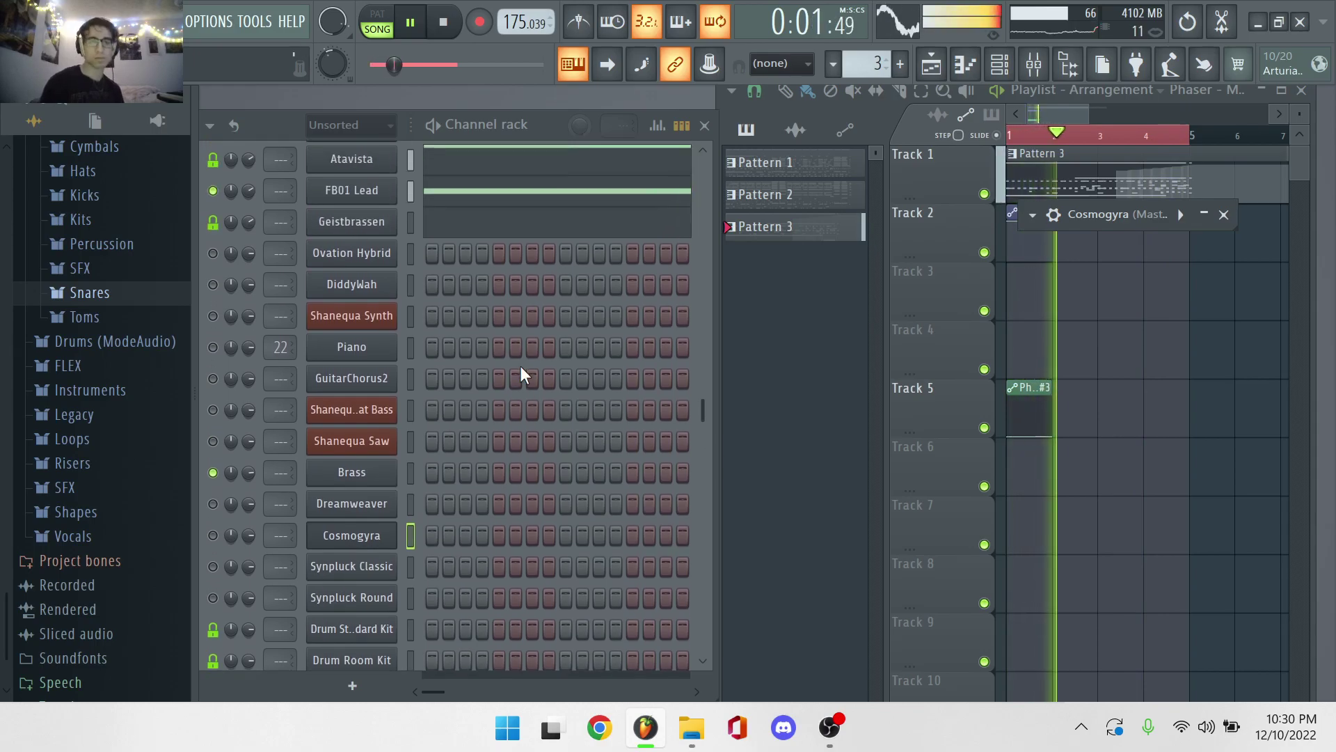
scroll(420, 355, "up", 8)
scroll(420, 354, "down", 15)
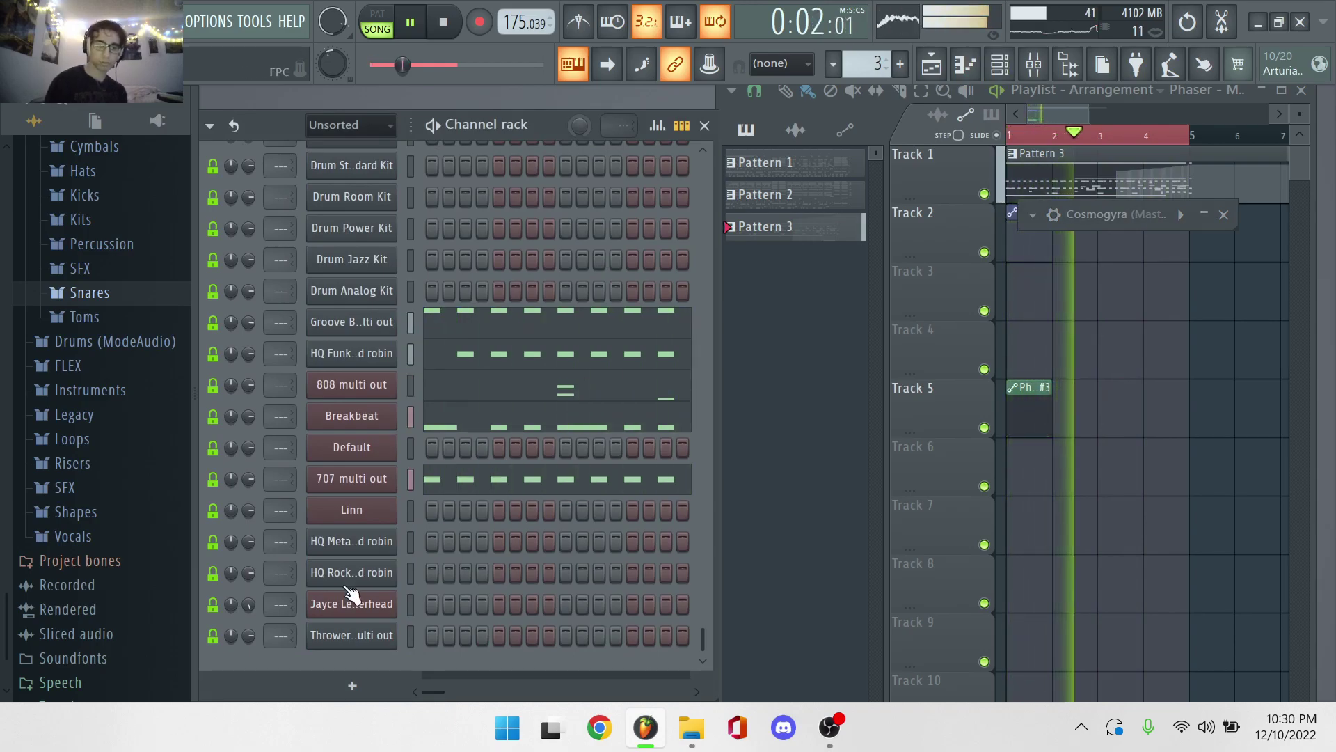
Show the mixer and inspect the second Gross Beat effect on the Master track, then close it.
left_click(1034, 64)
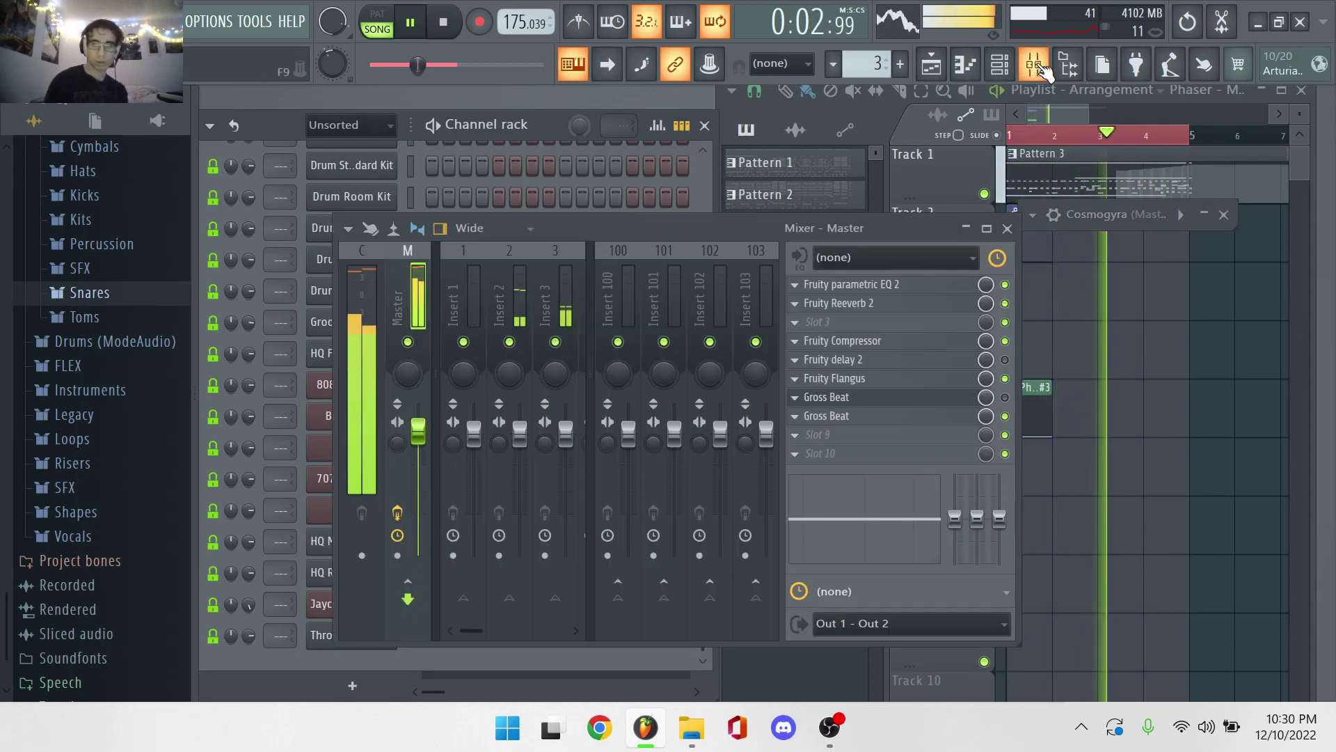
left_click(959, 418)
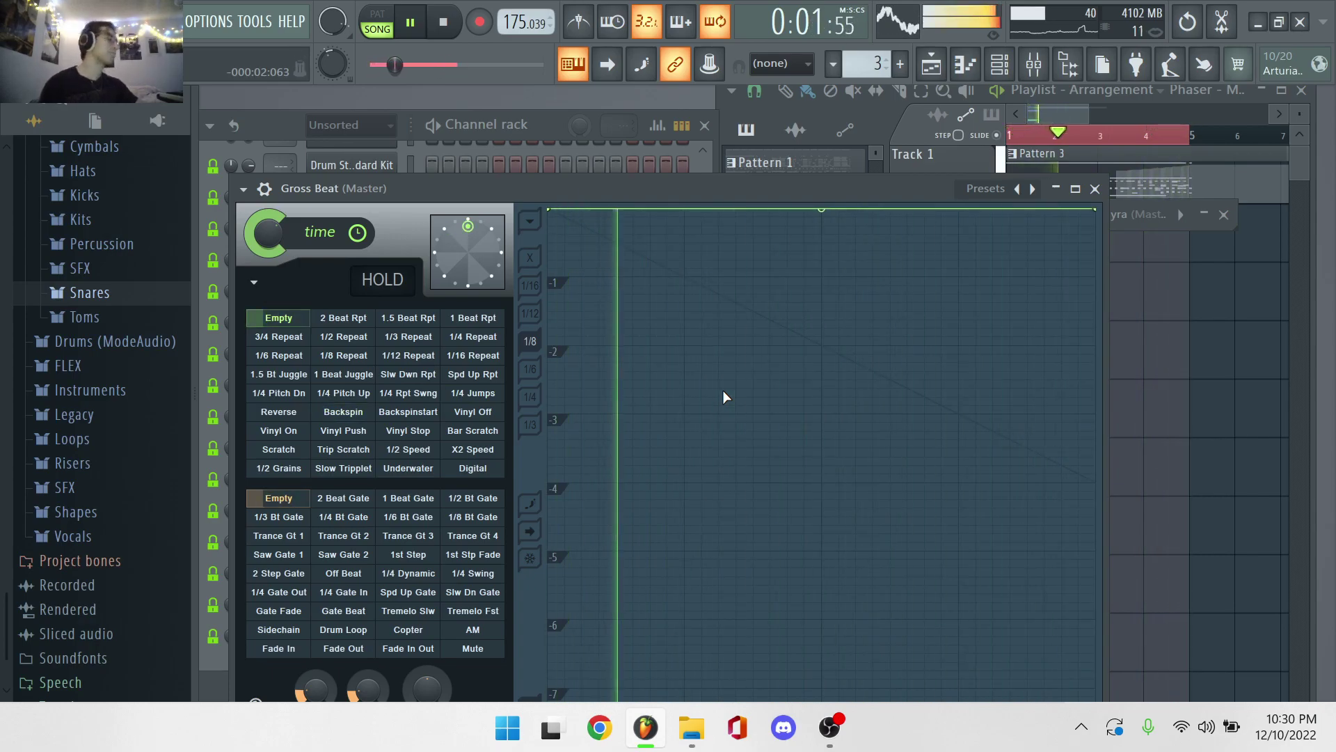
key("XF86AudioRaiseVolume")
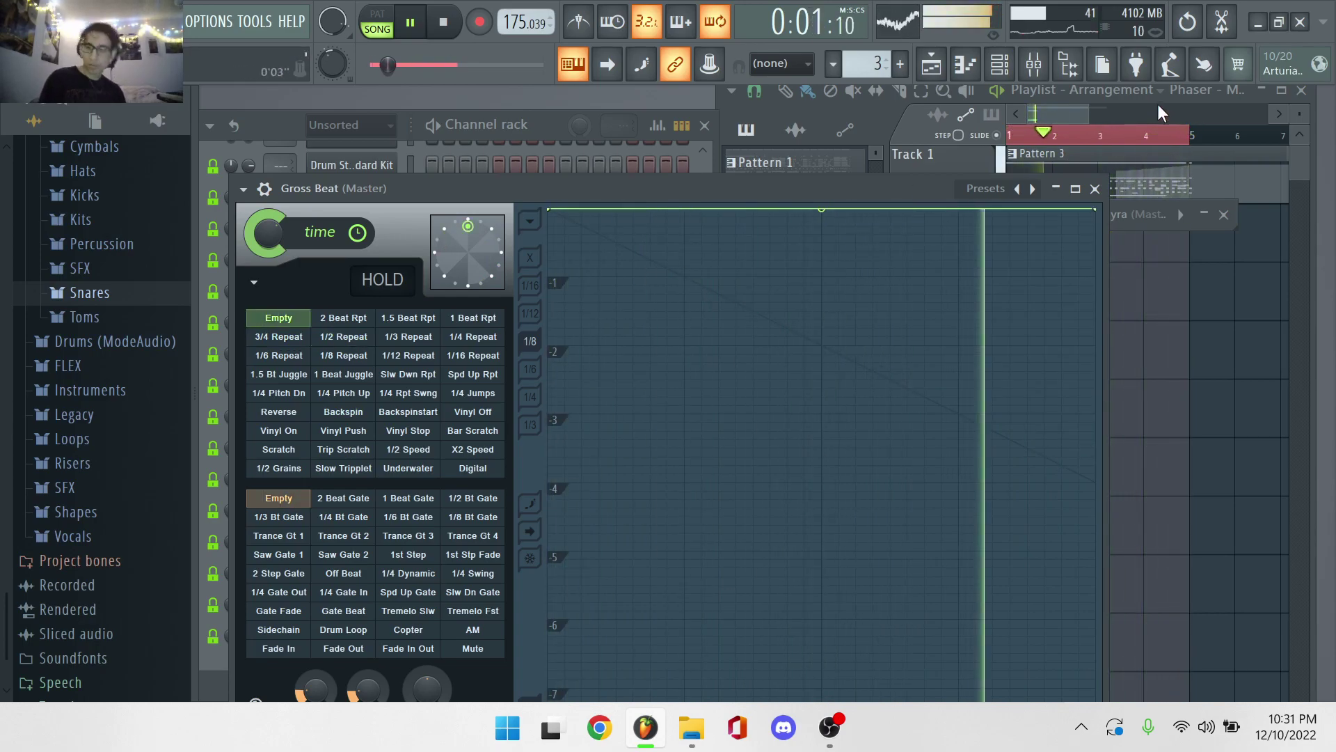
left_click(1095, 188)
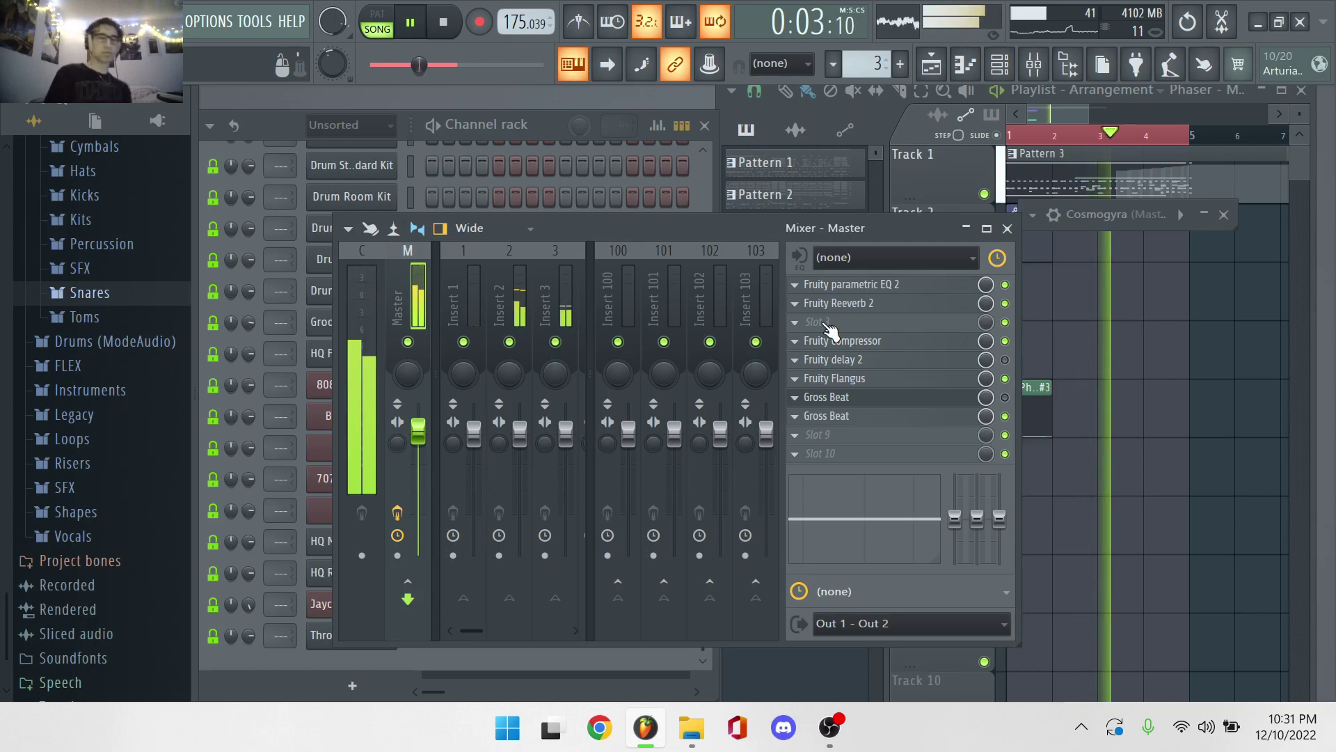
Return to the channel rack and look over the 808 multi out notes in the piano roll.
left_click_drag(426, 65, 391, 52)
left_click(545, 125)
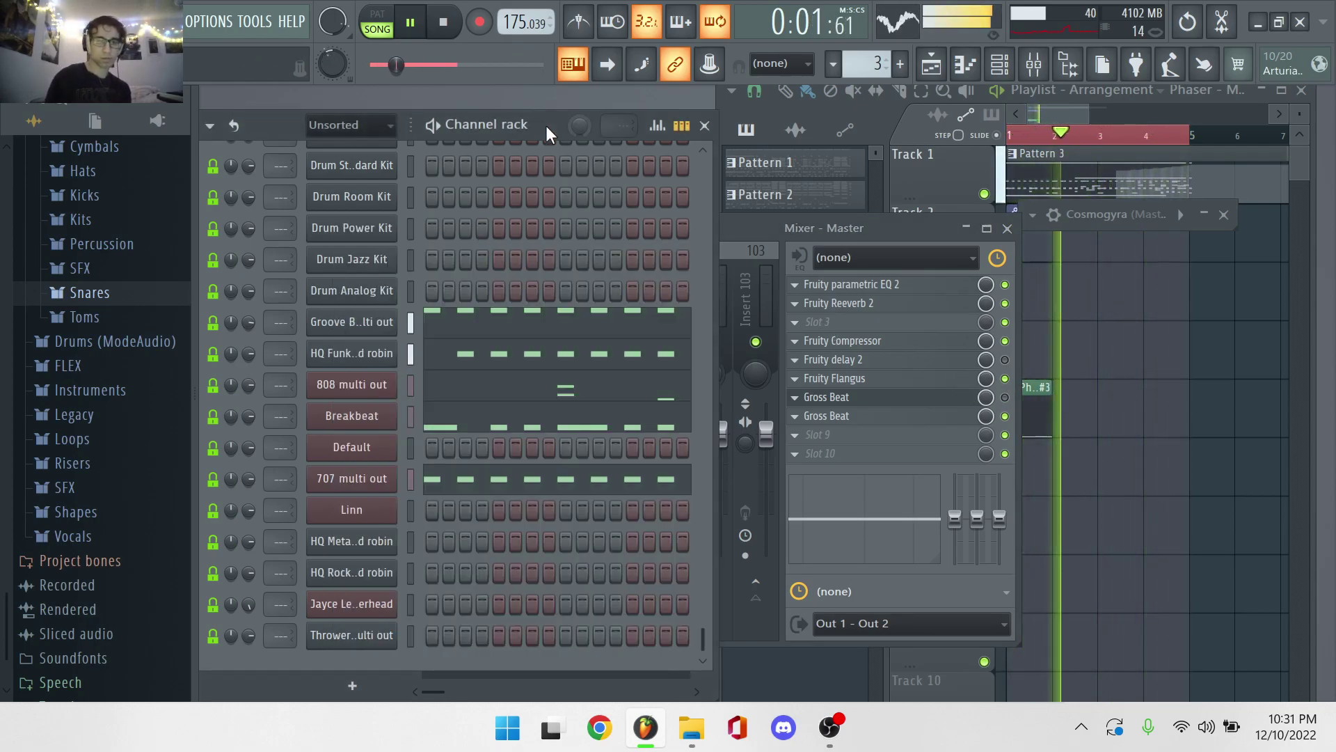
left_click(468, 394)
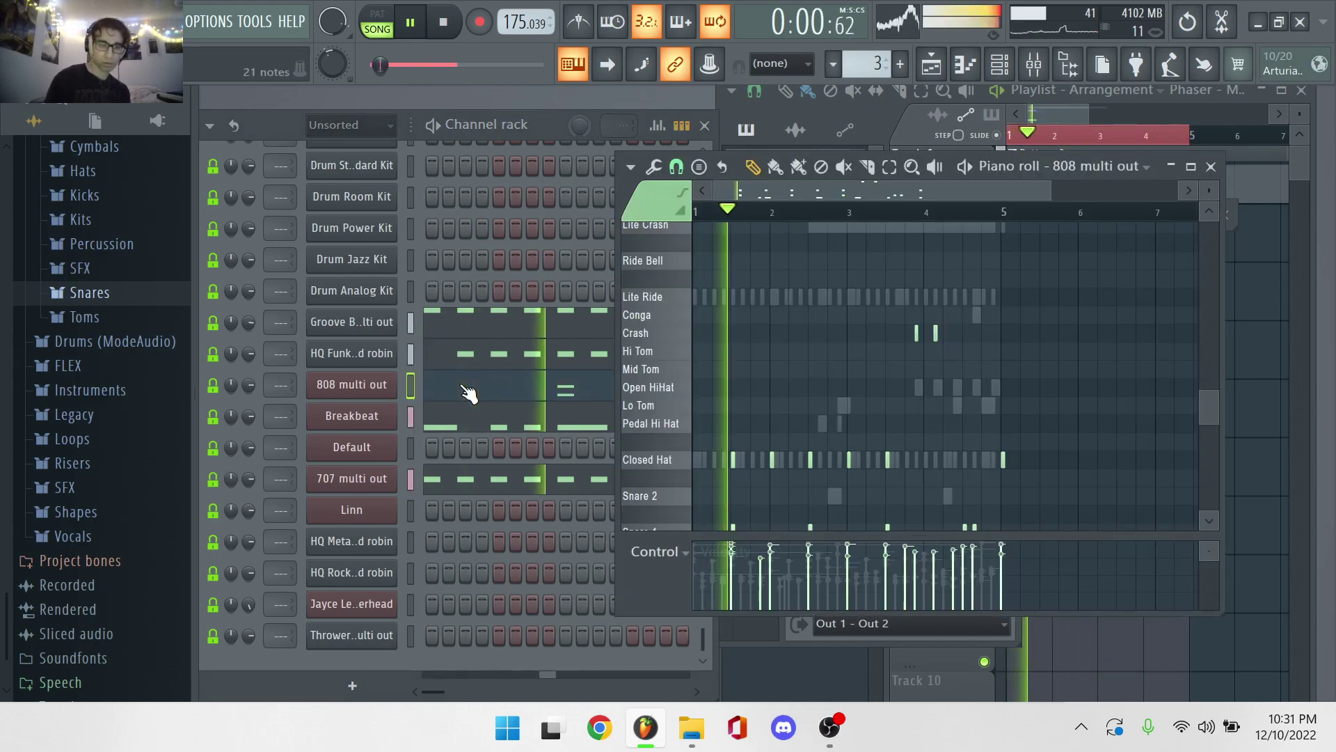
left_click(553, 126)
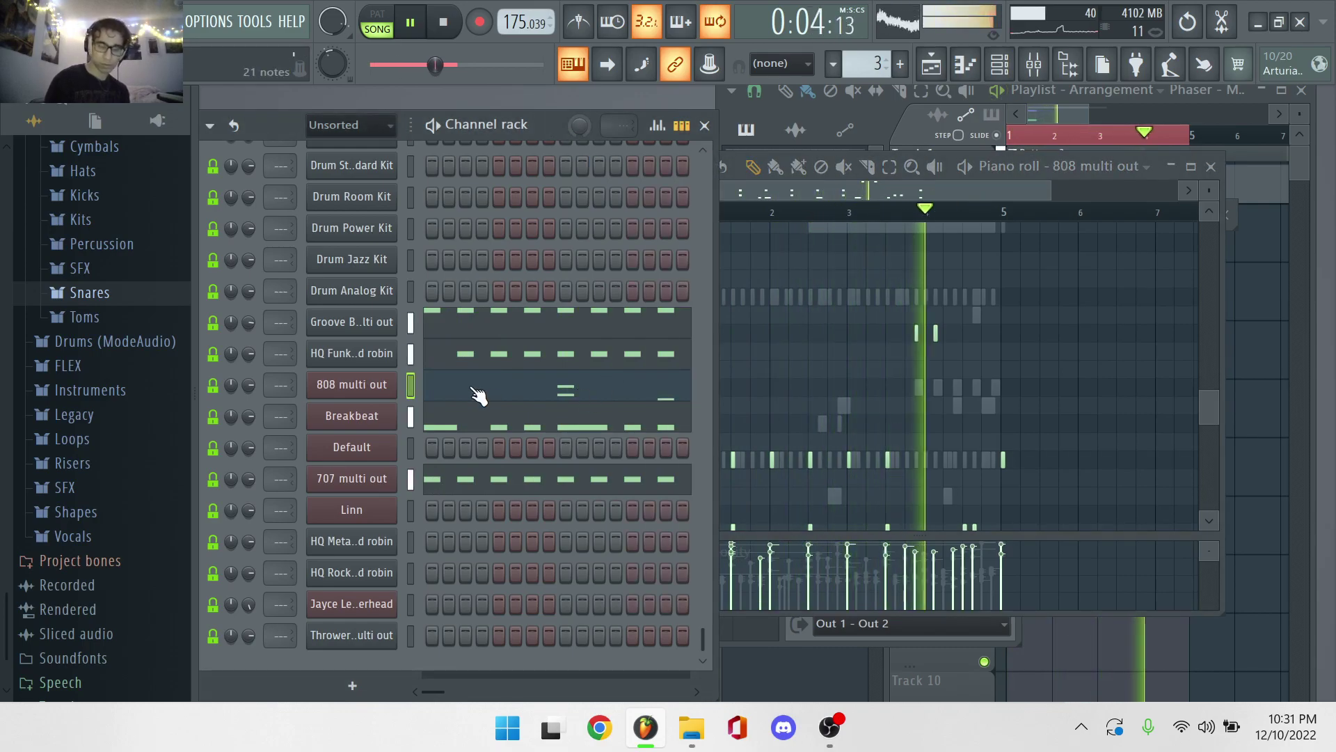
Clear the sustained notes from the Atavista and FB01 Lead channels in Pattern 3.
scroll(411, 291, "down", 10)
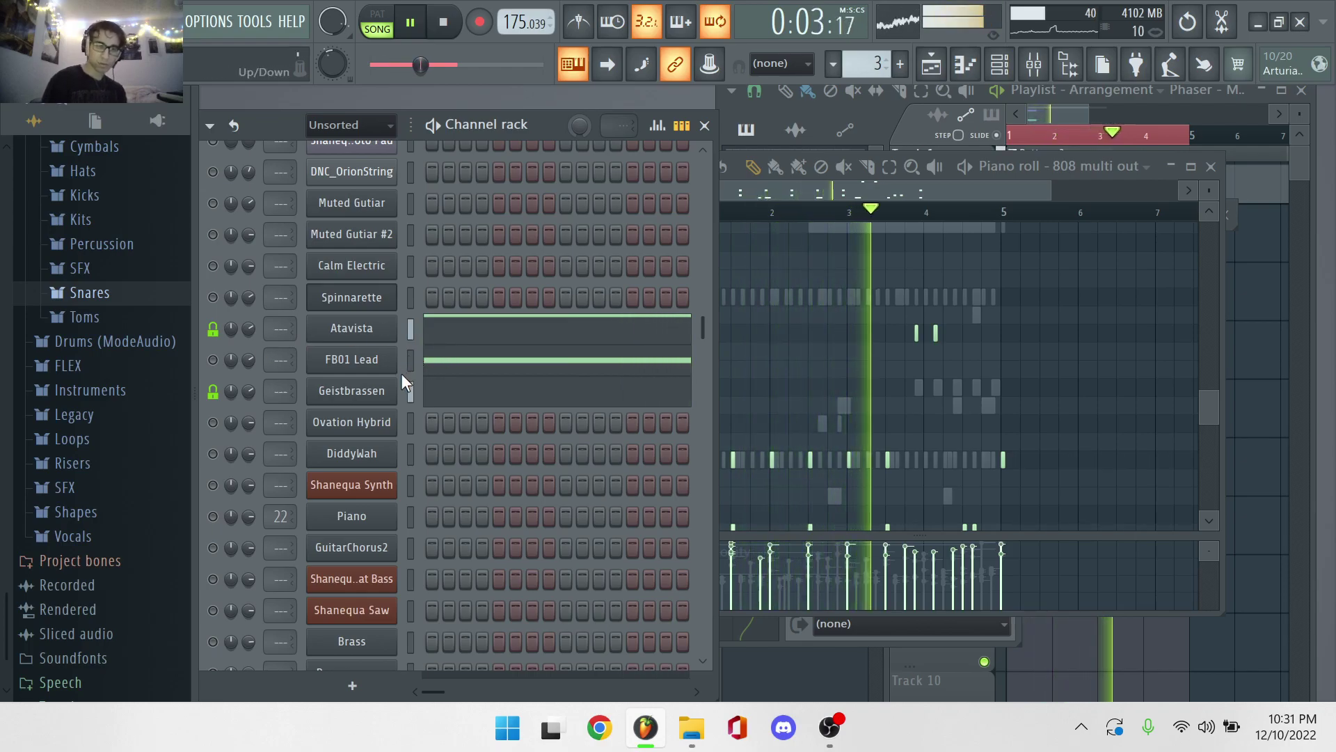
left_click(449, 332)
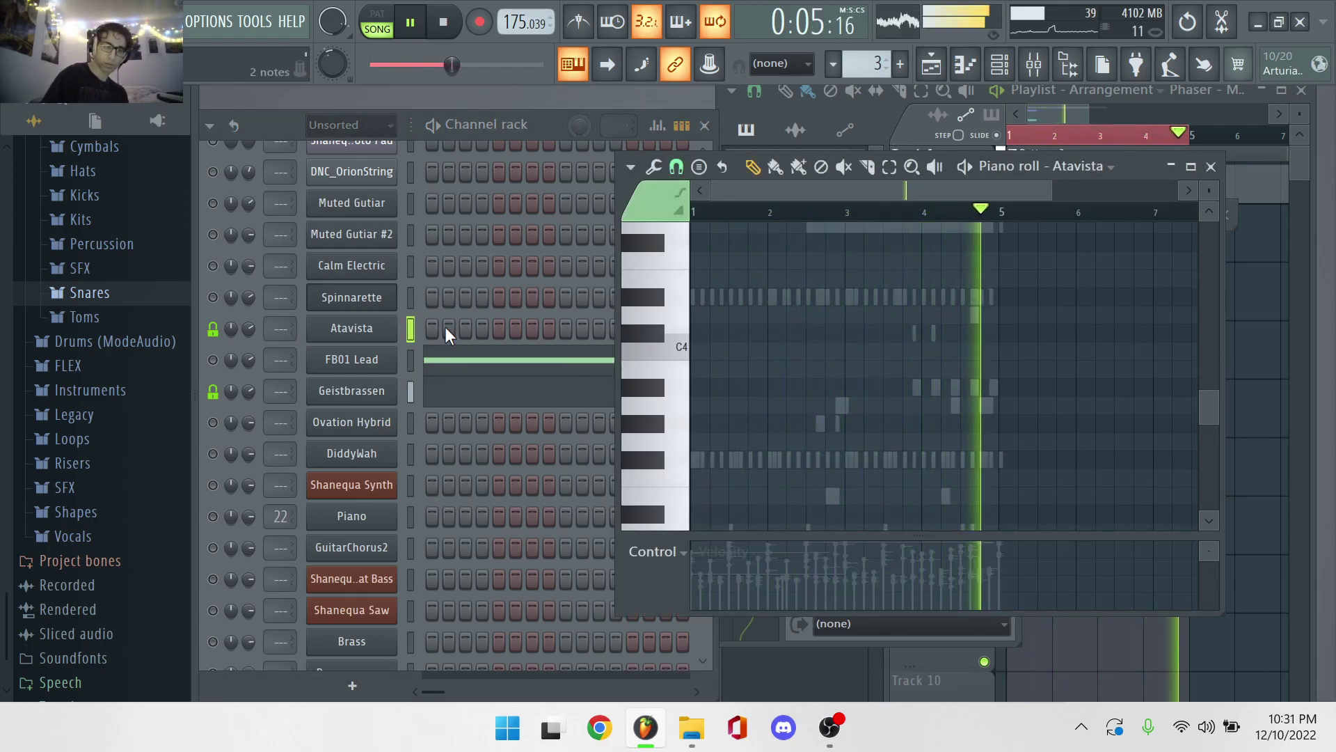
left_click(485, 360)
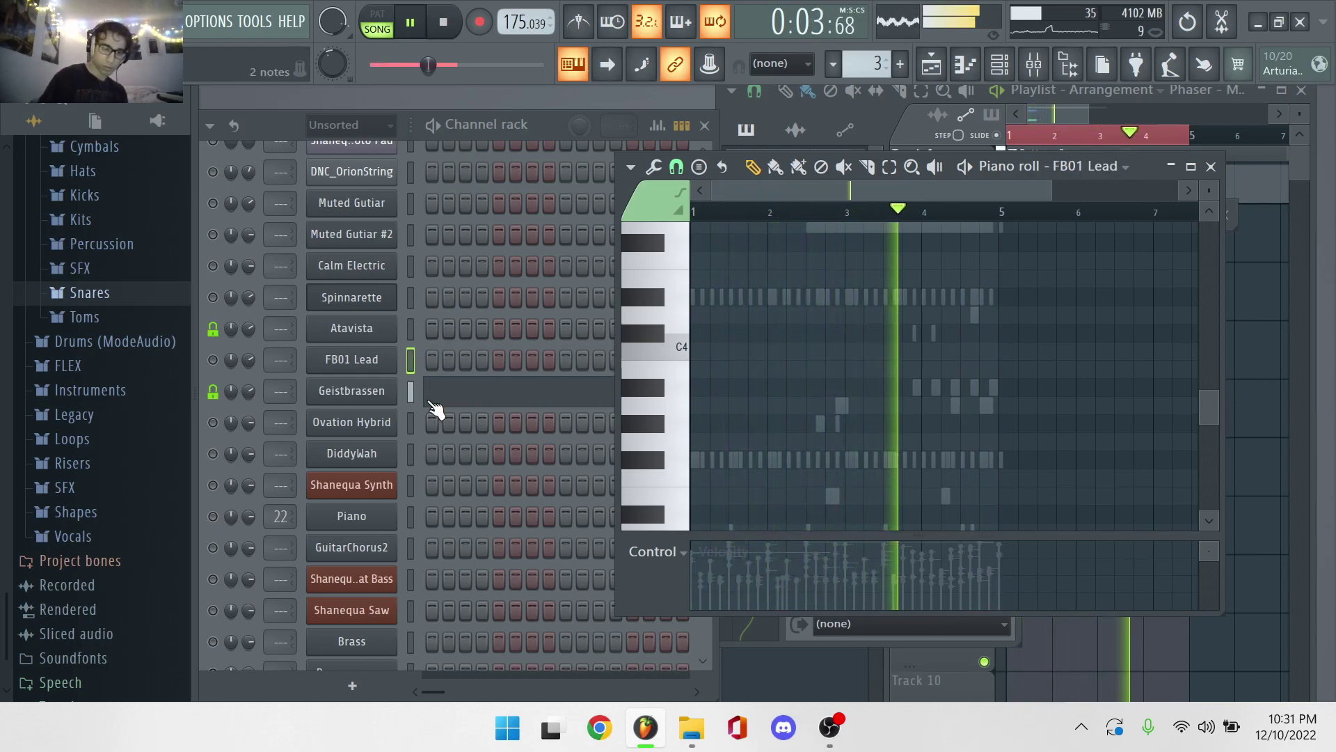
Check the 808 multi out part again, then delete the notes on the Geistbrassen channel.
scroll(435, 410, "down", 12)
scroll(444, 473, "down", 4)
left_click(463, 448)
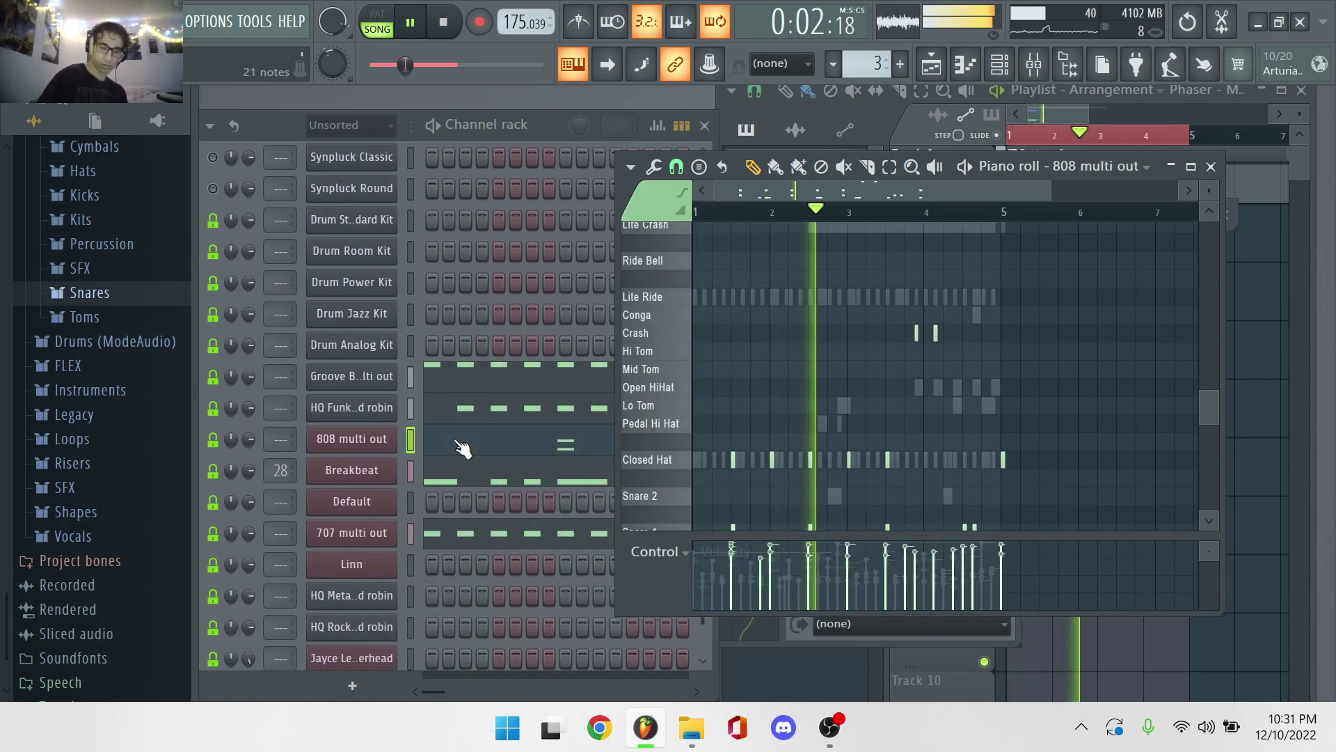
scroll(456, 384, "up", 15)
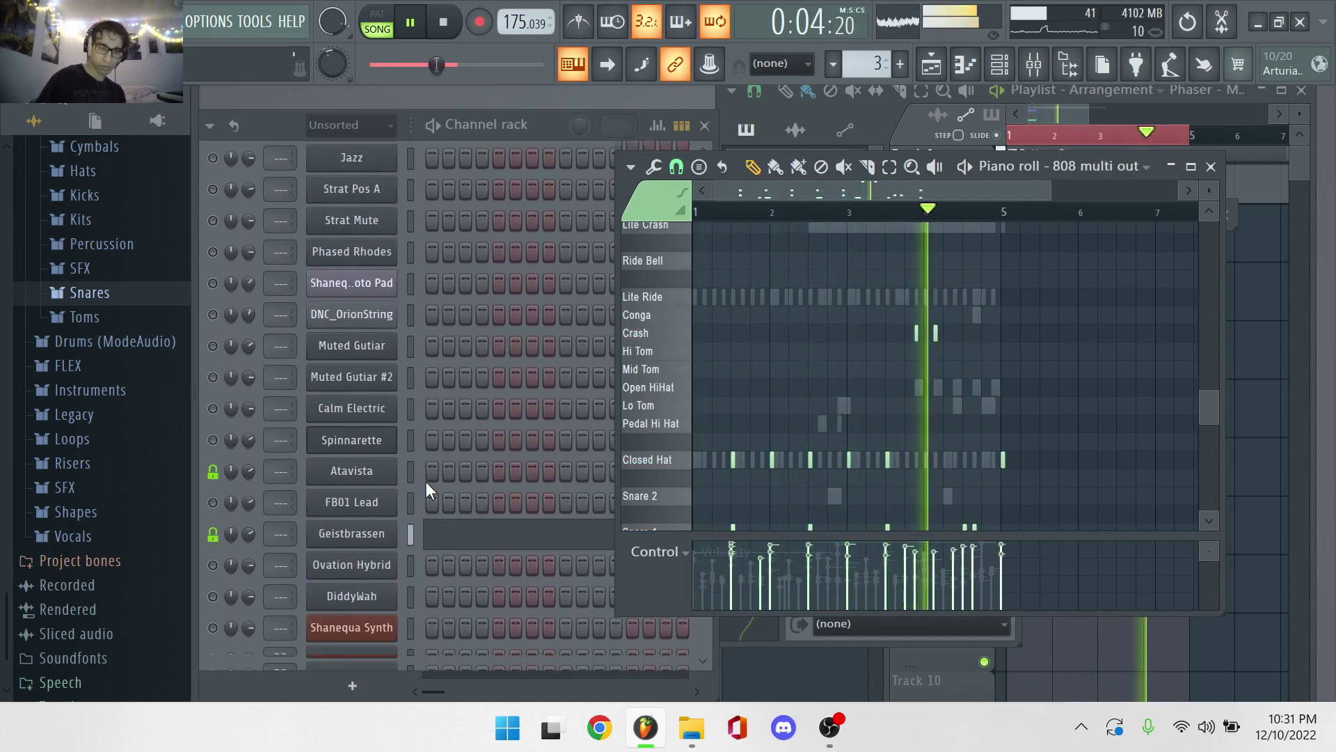
scroll(422, 385, "down", 5)
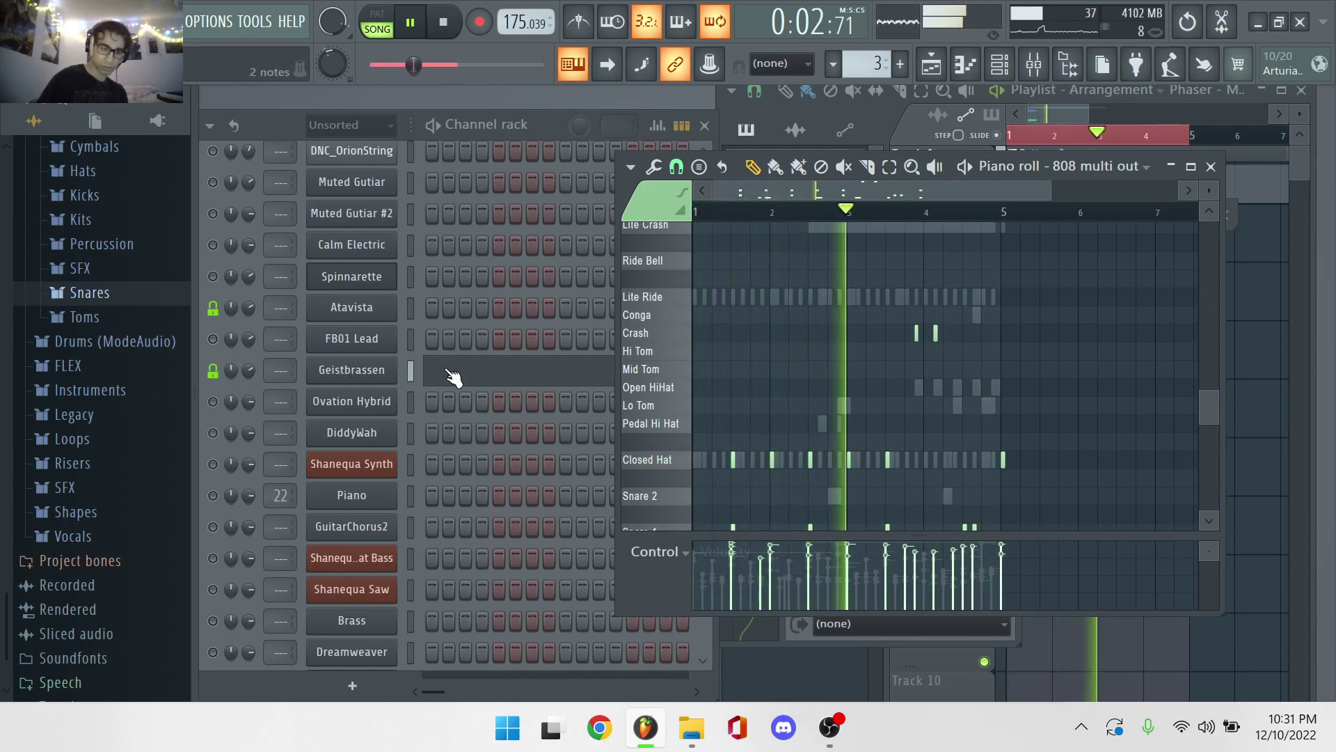
left_click(480, 379)
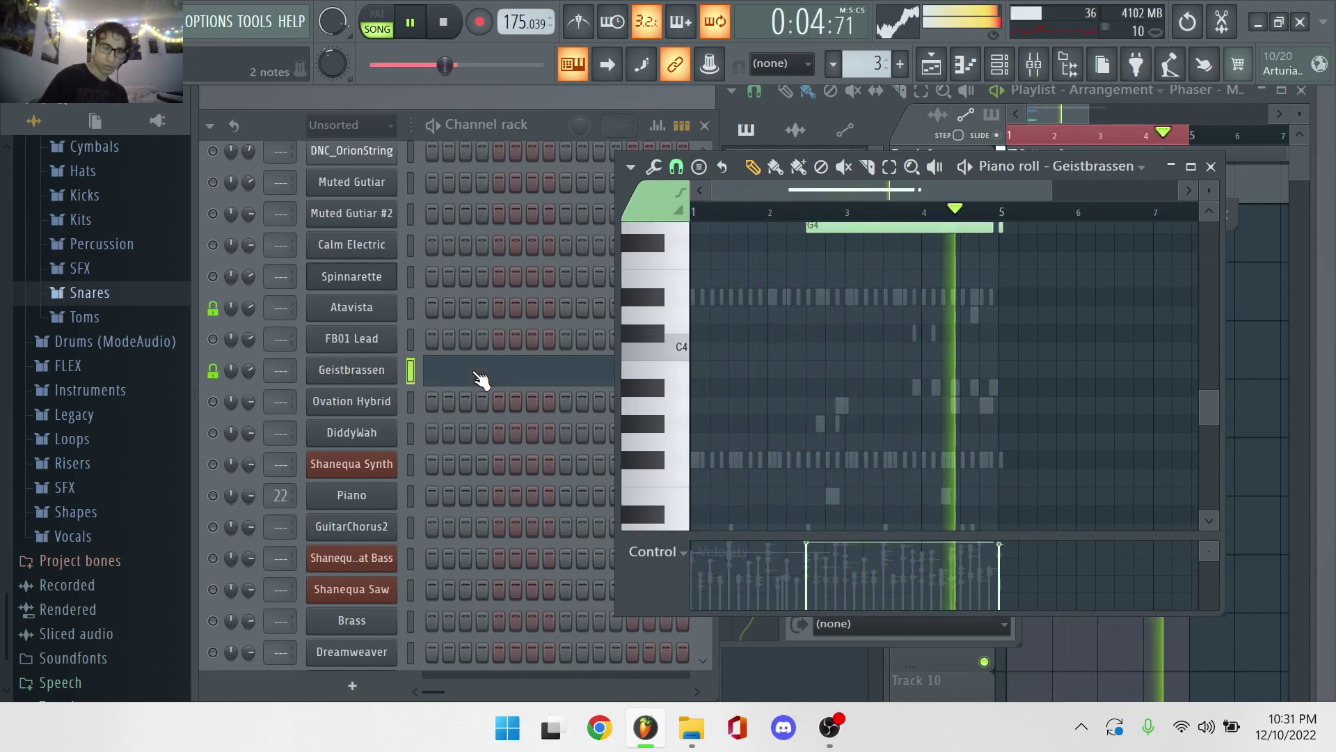
Record a new part on the DiddyWah channel, show its notes in the piano roll, and unmute the channel.
left_click(352, 432)
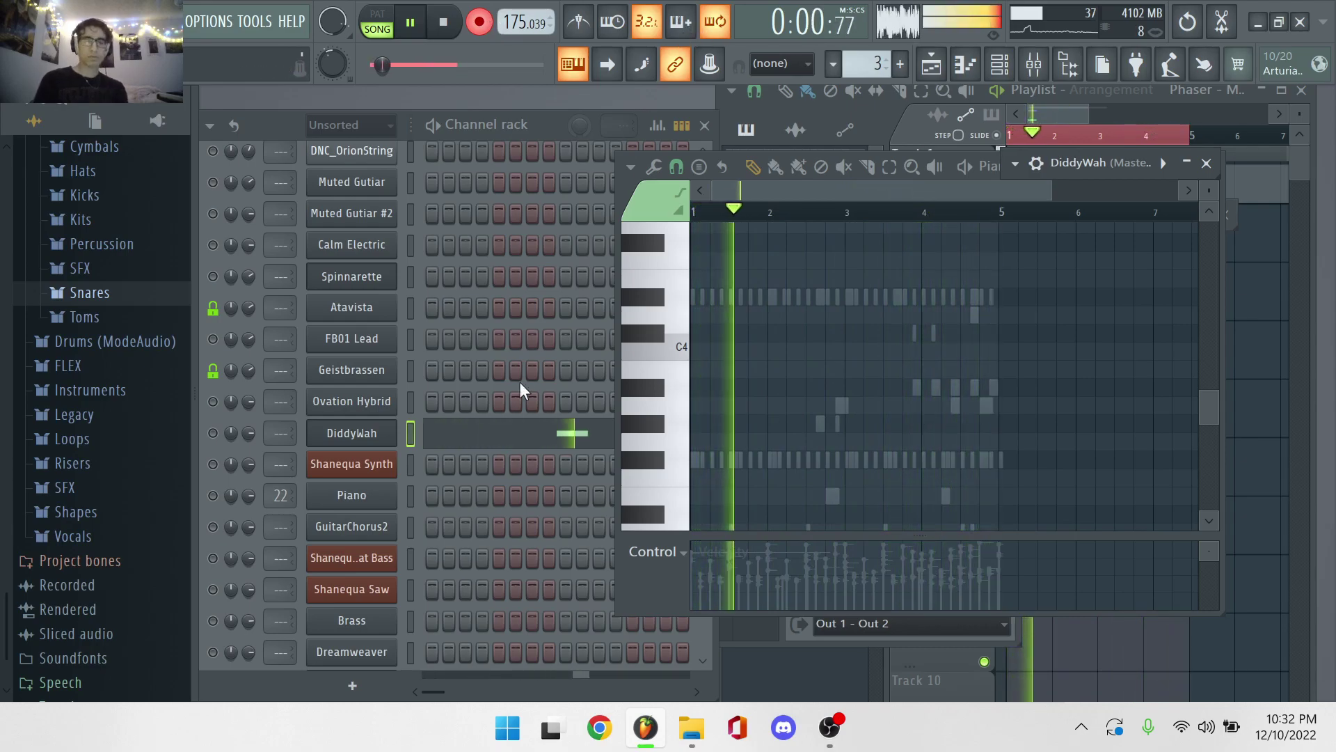
left_click(513, 435)
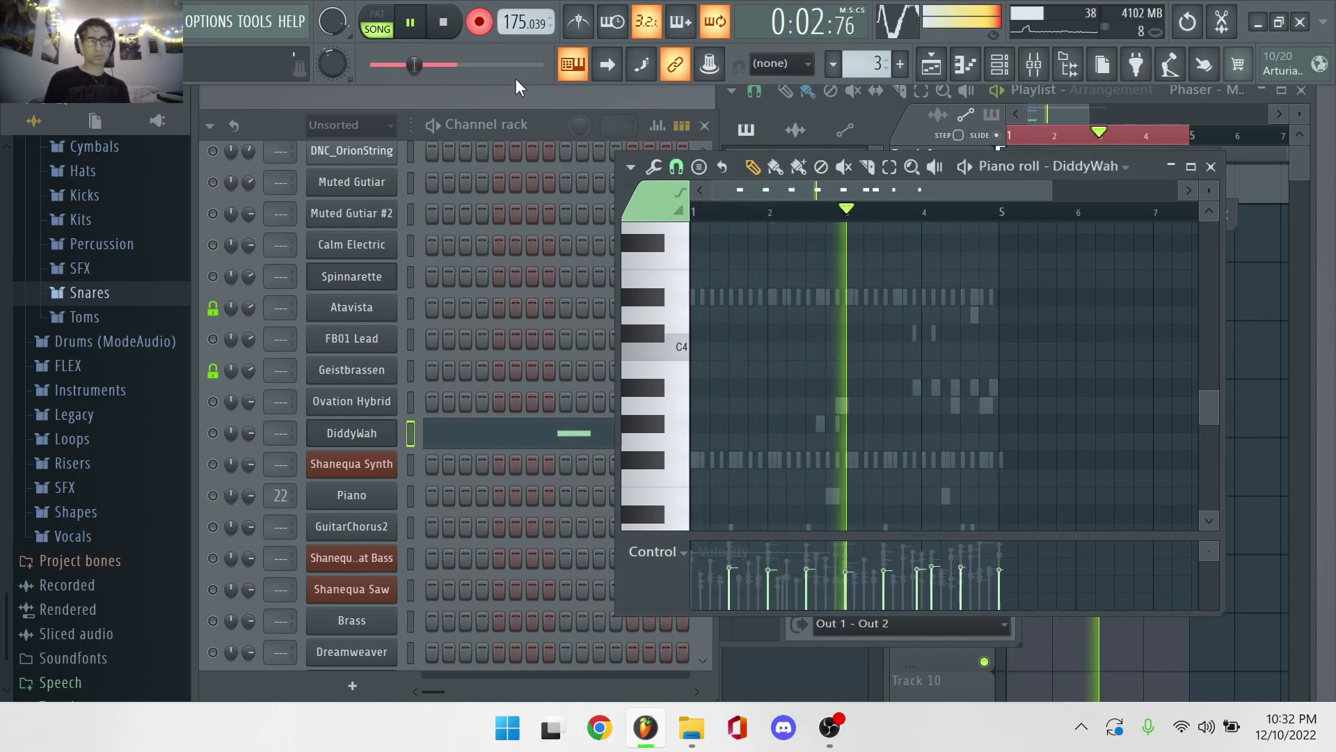
left_click(212, 433)
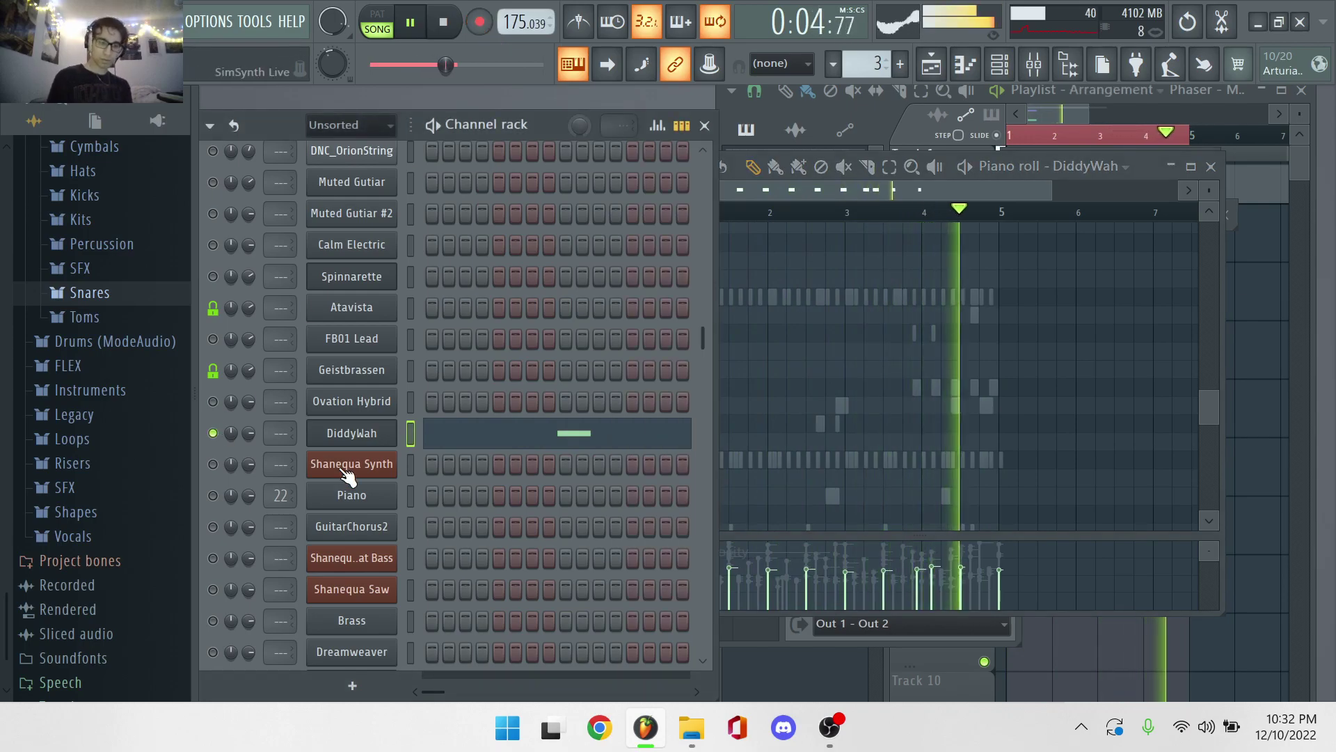
Clear all notes from the 808 multi out channel.
scroll(346, 476, "down", 10)
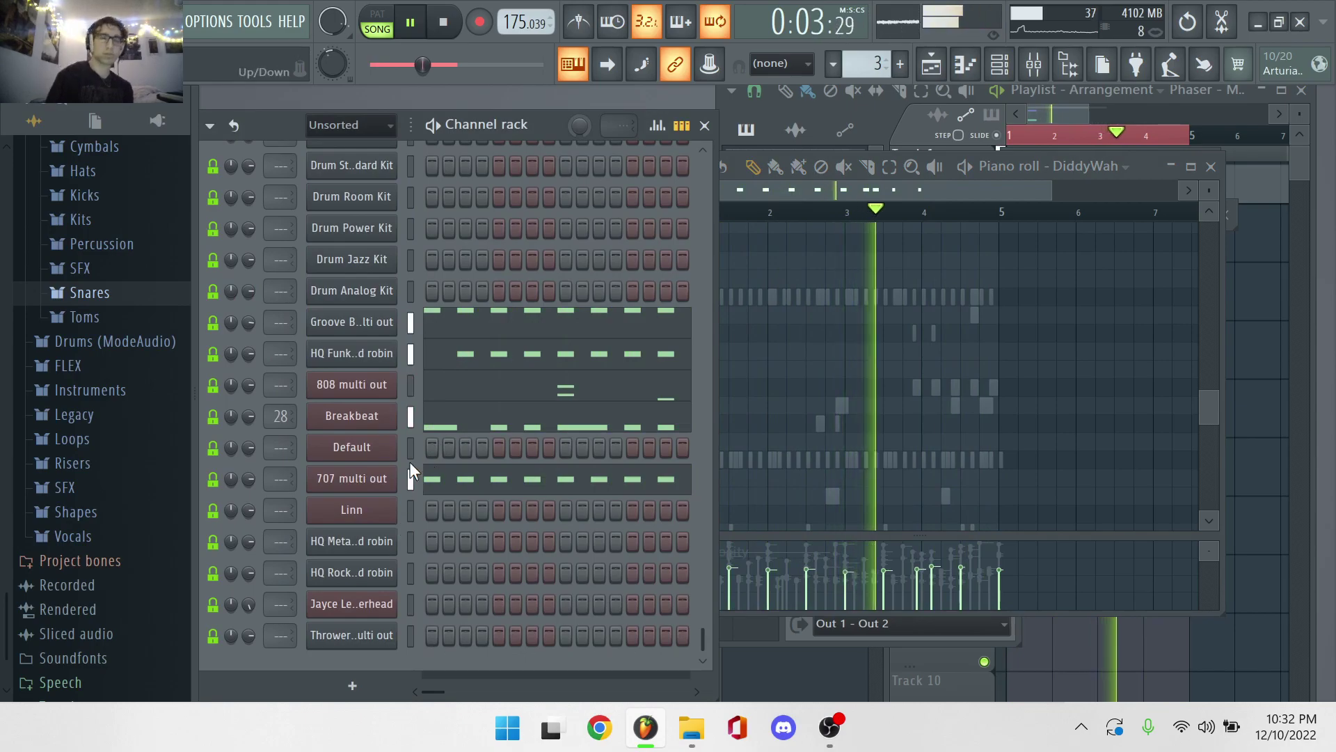
left_click(441, 394)
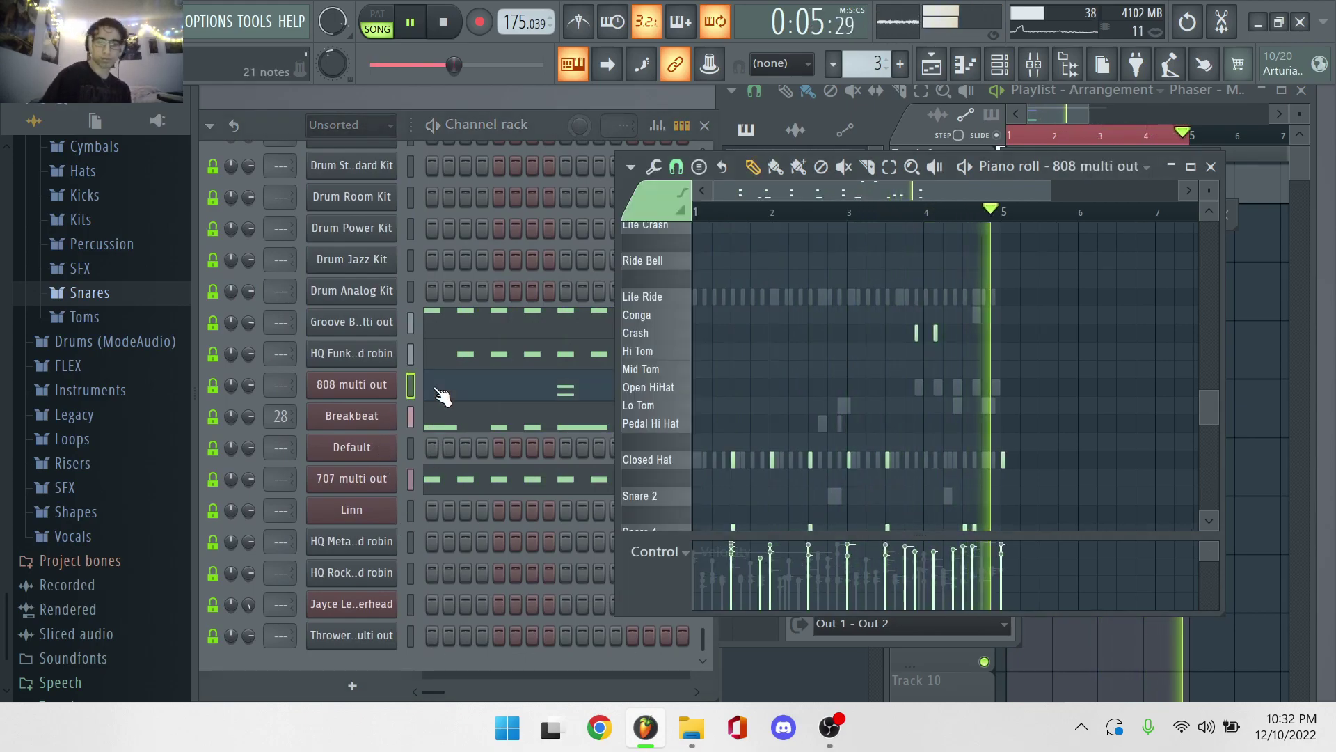
key("ctrl+z")
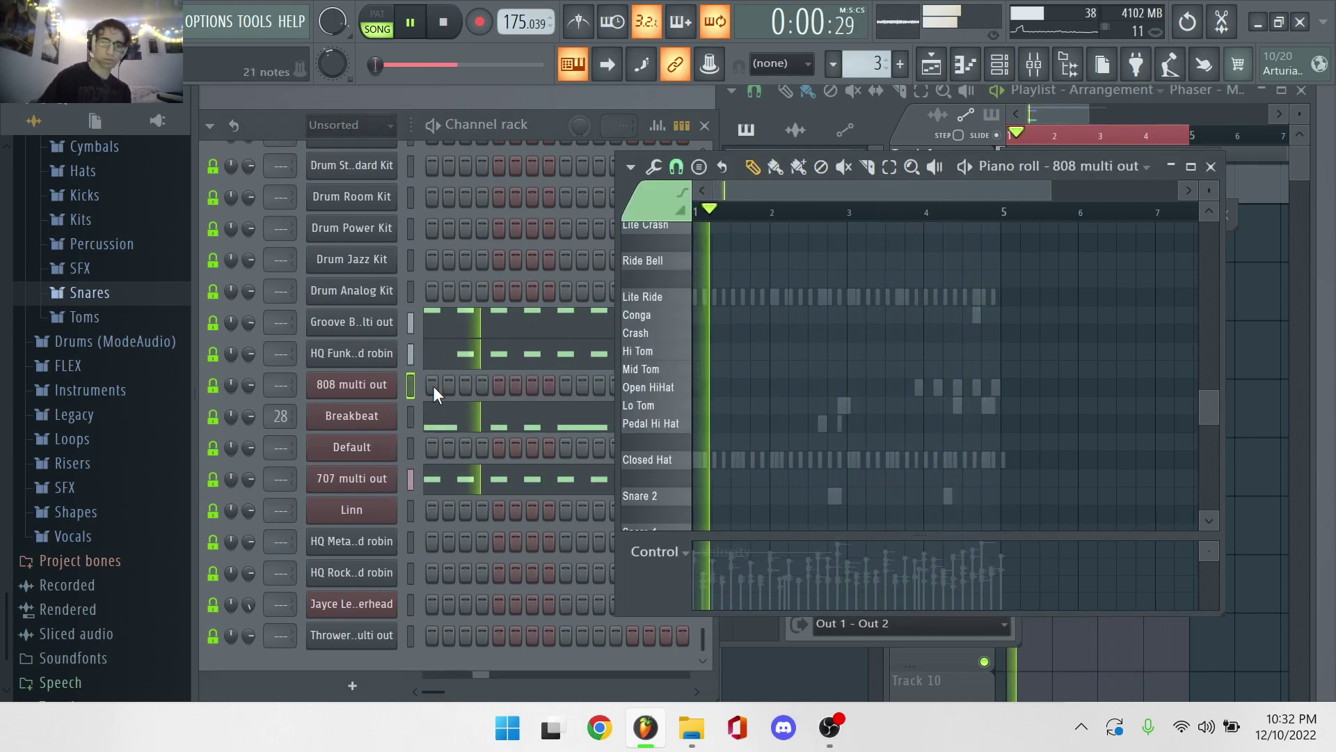
Record a new drum part with the Jayce Lewis Overhead kit and show its notes in the piano roll.
left_click(396, 448)
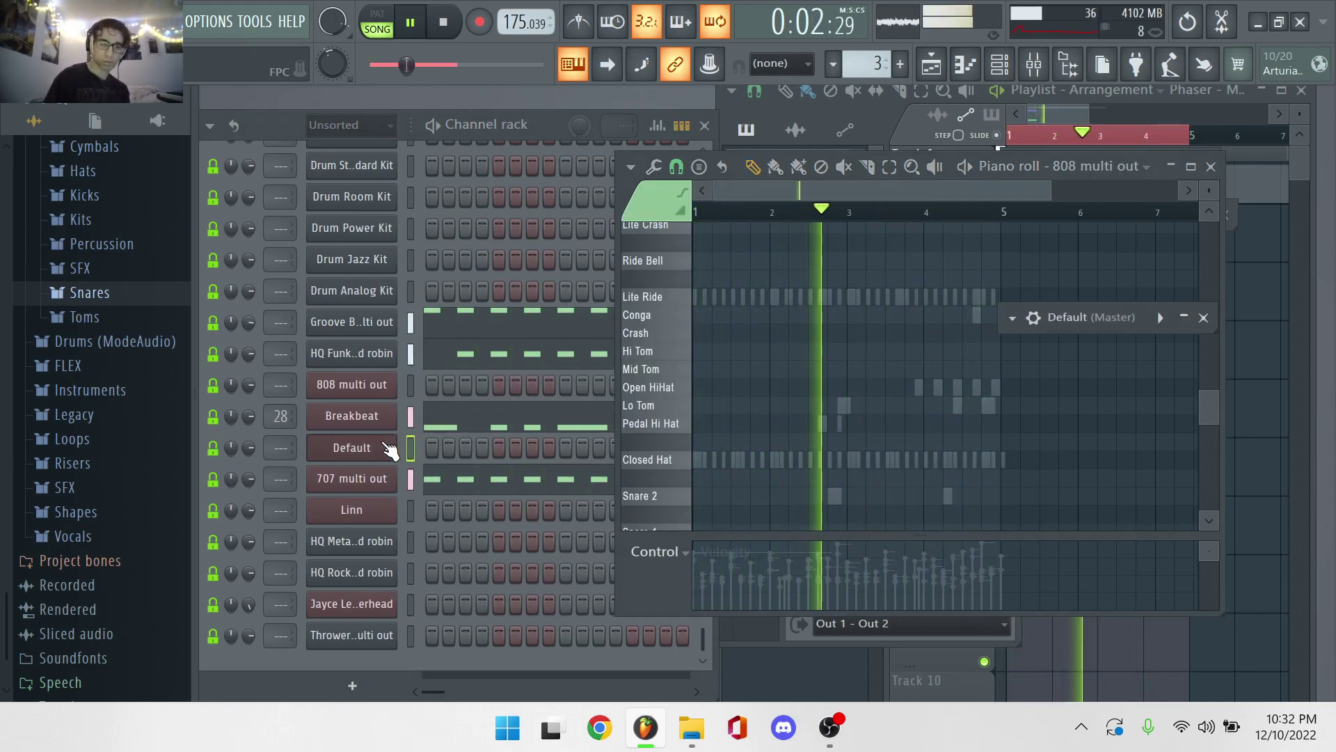
left_click(361, 605)
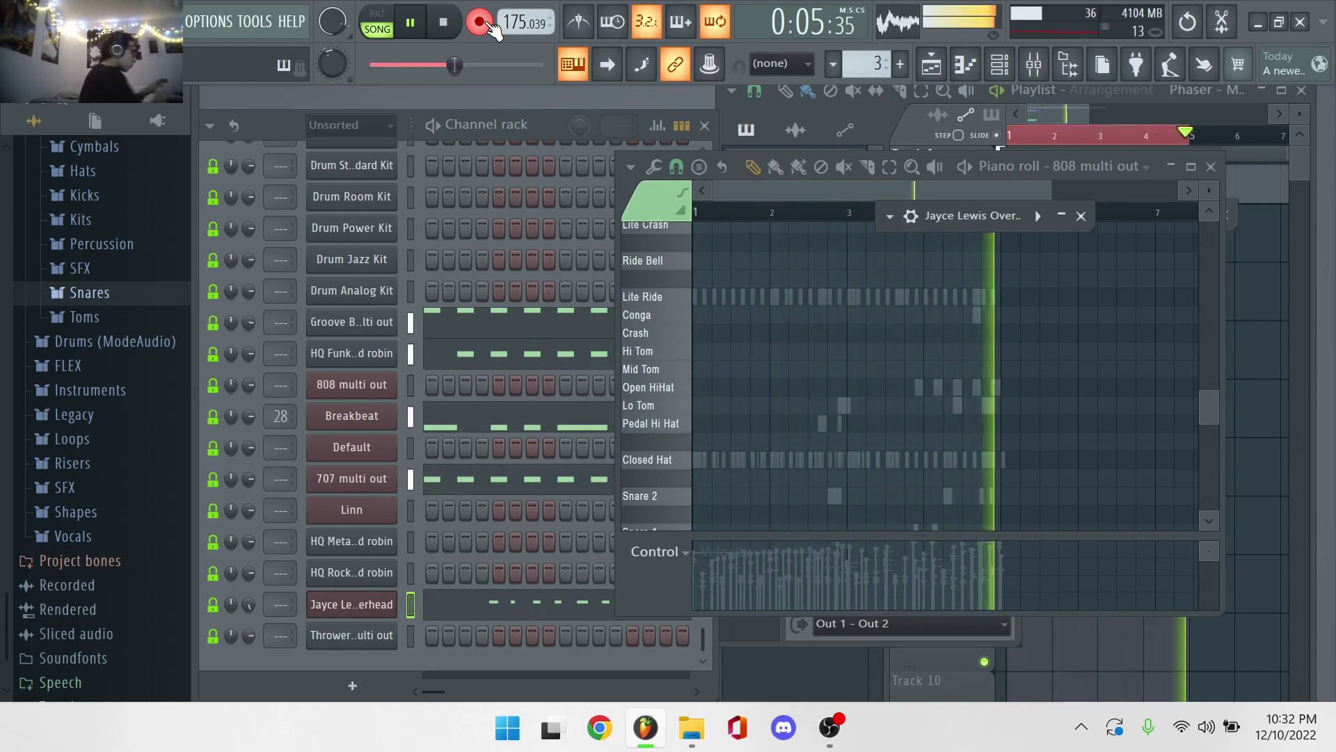
left_click(501, 593)
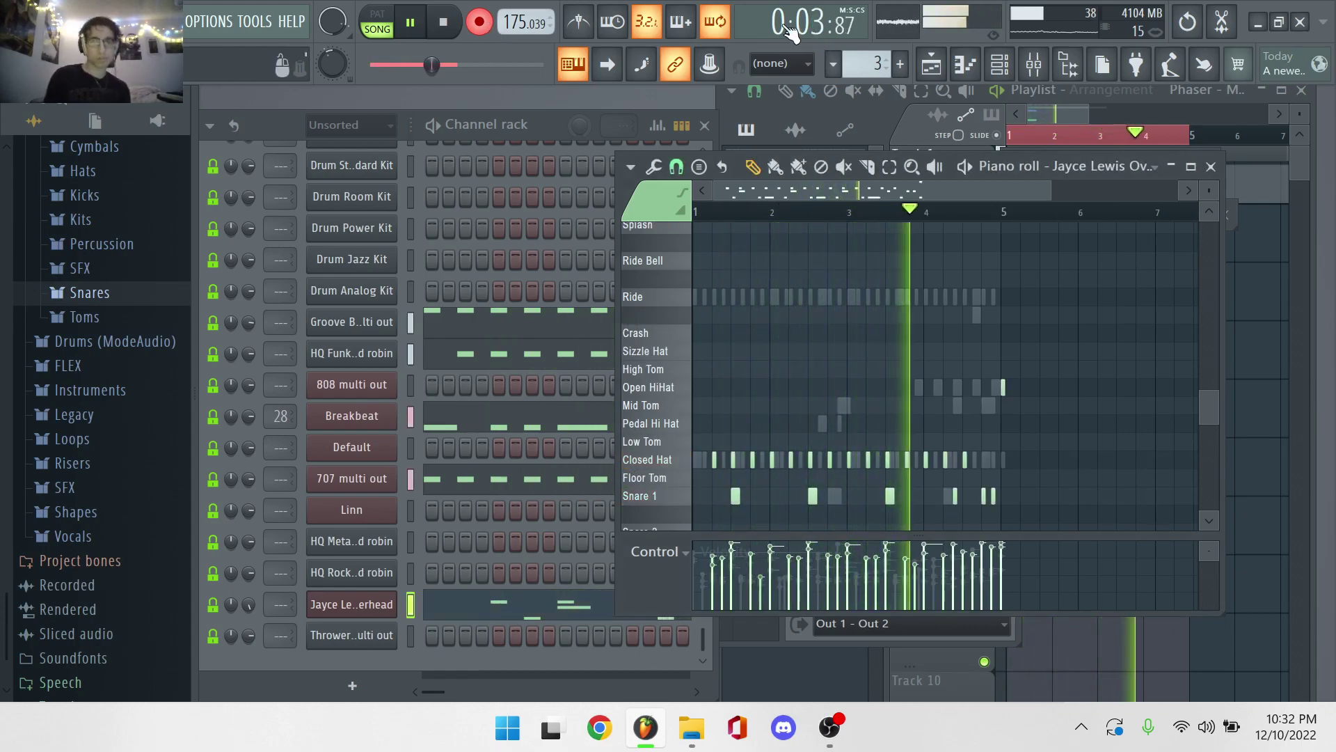
Review the DiddyWah channel's E6 notes in the piano roll, then close it and bring the playlist forward.
scroll(491, 265, "up", 5)
scroll(490, 257, "up", 5)
left_click(518, 420)
scroll(770, 408, "down", 6)
scroll(770, 407, "up", 10)
scroll(908, 445, "up", 4)
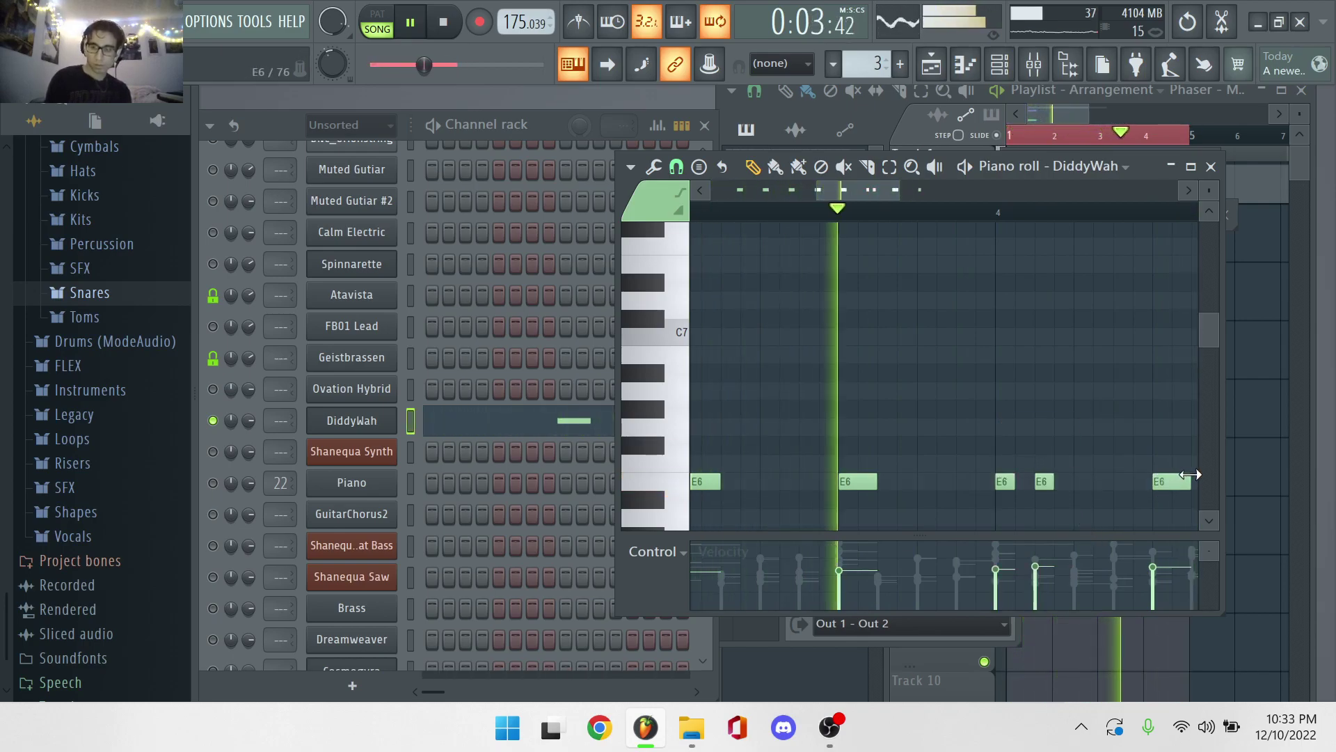
left_click(1212, 167)
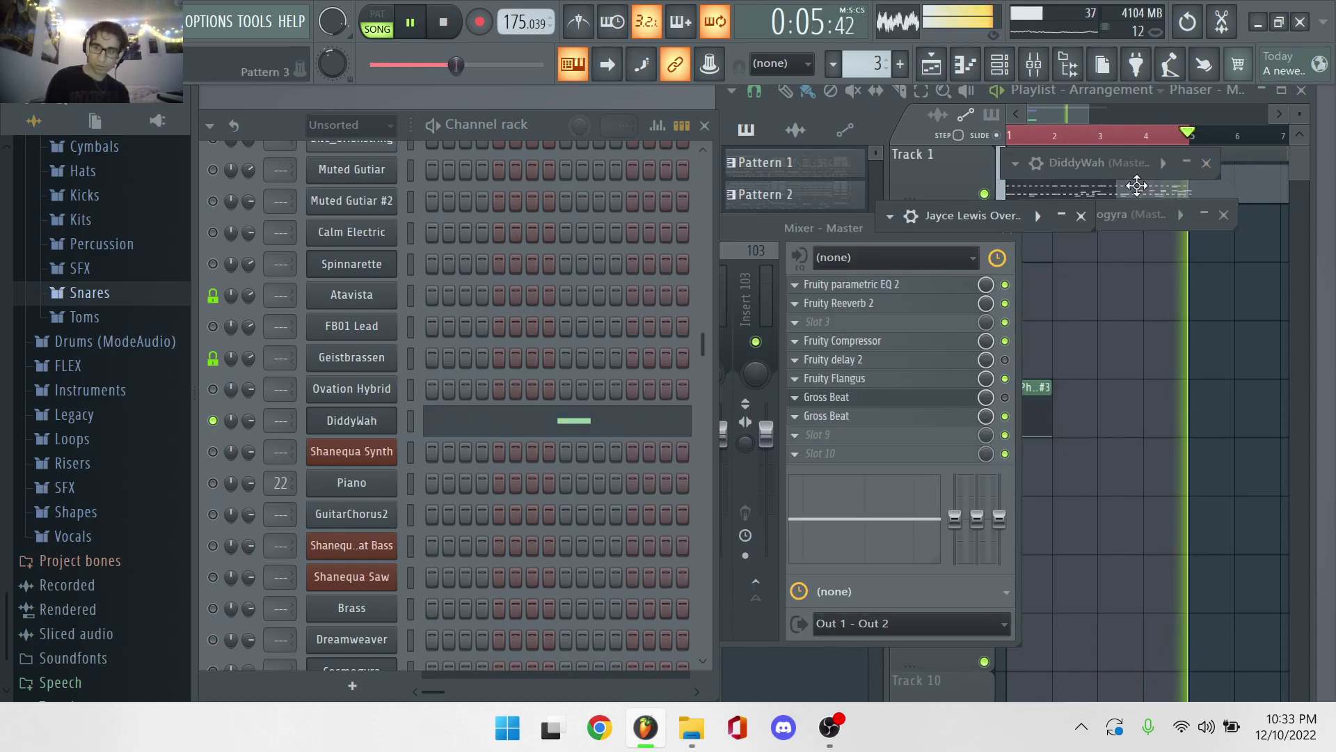
left_click(1069, 112)
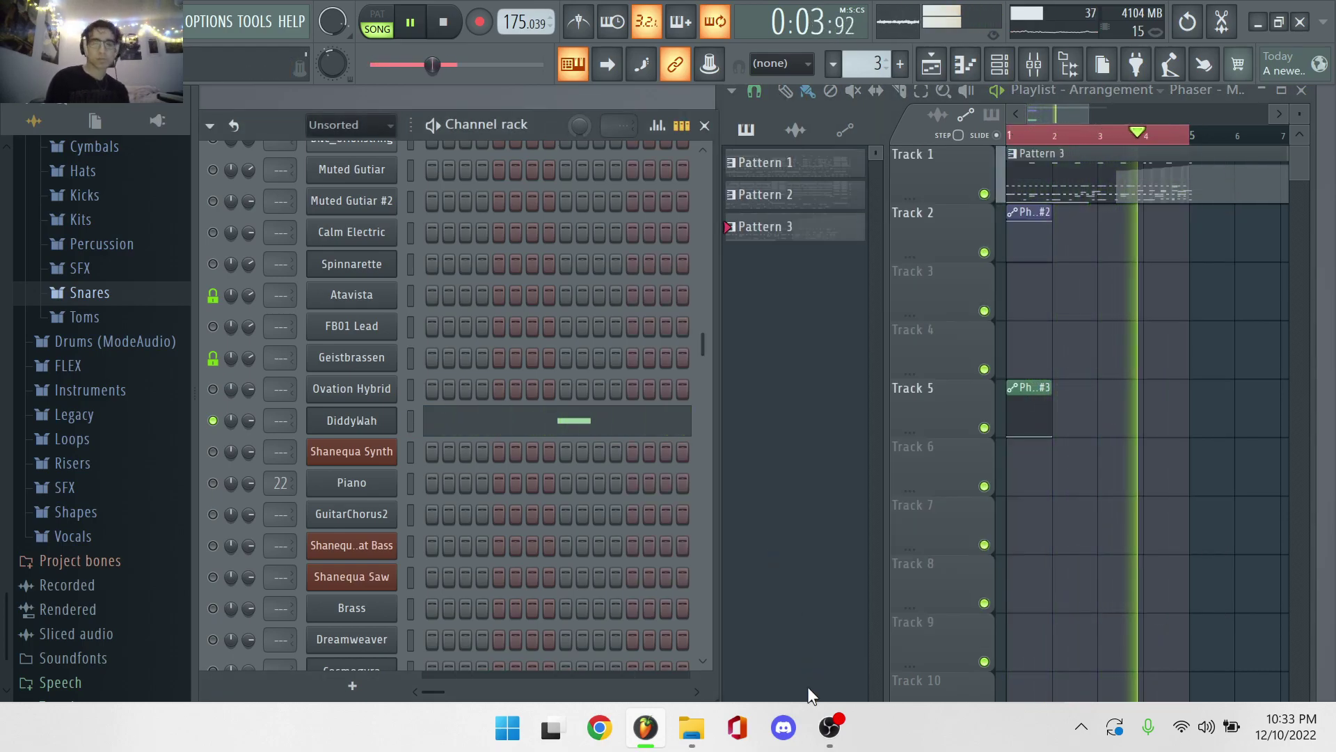
Switch to OBS Studio to check the screen recording, then return to FL Studio.
left_click(827, 727)
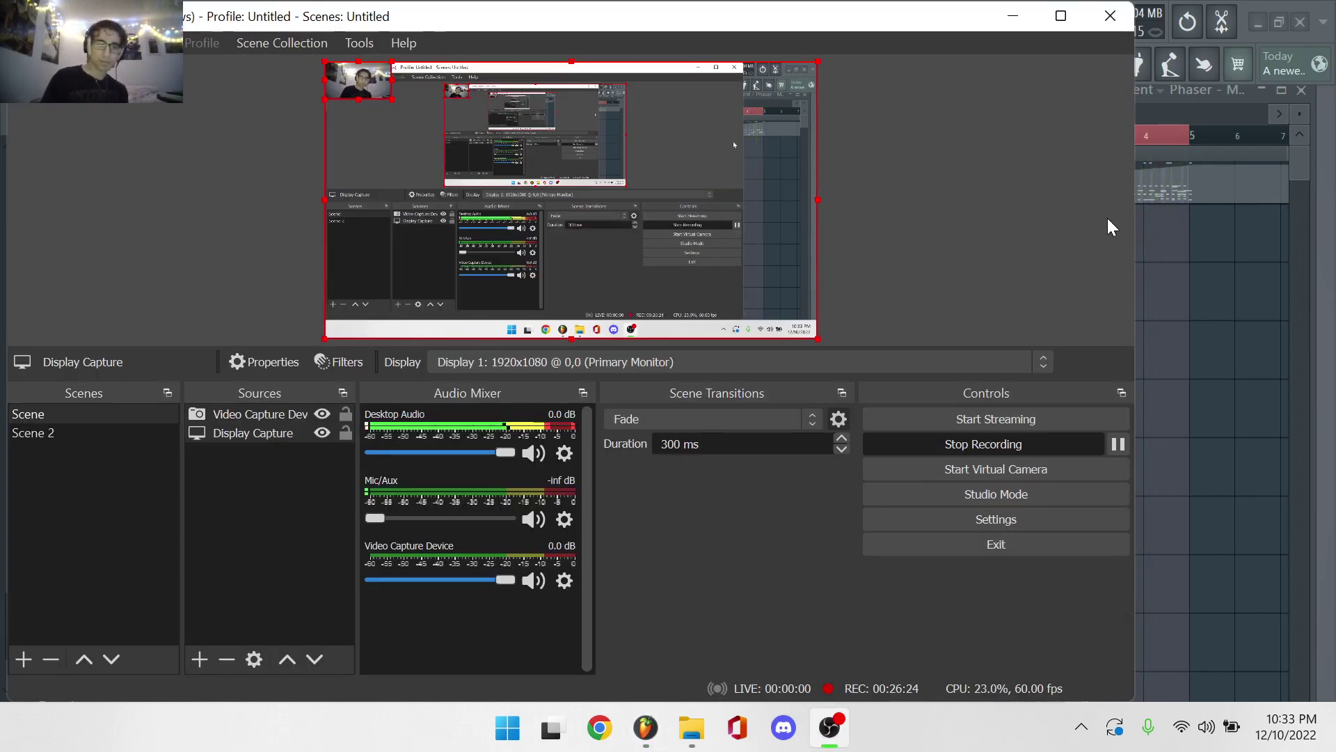
left_click(1014, 15)
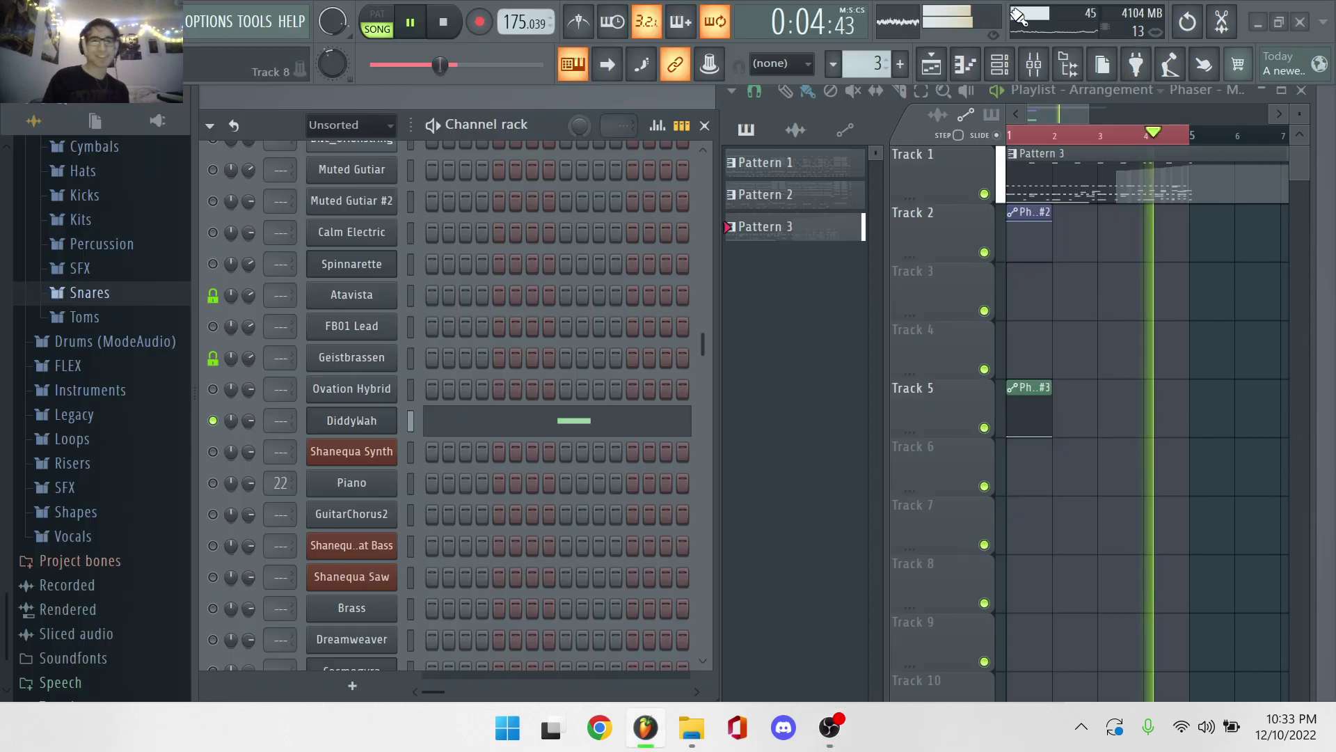
Clear the old notes from the Bass channel and record a new bass line over the loop.
scroll(456, 363, "up", 4)
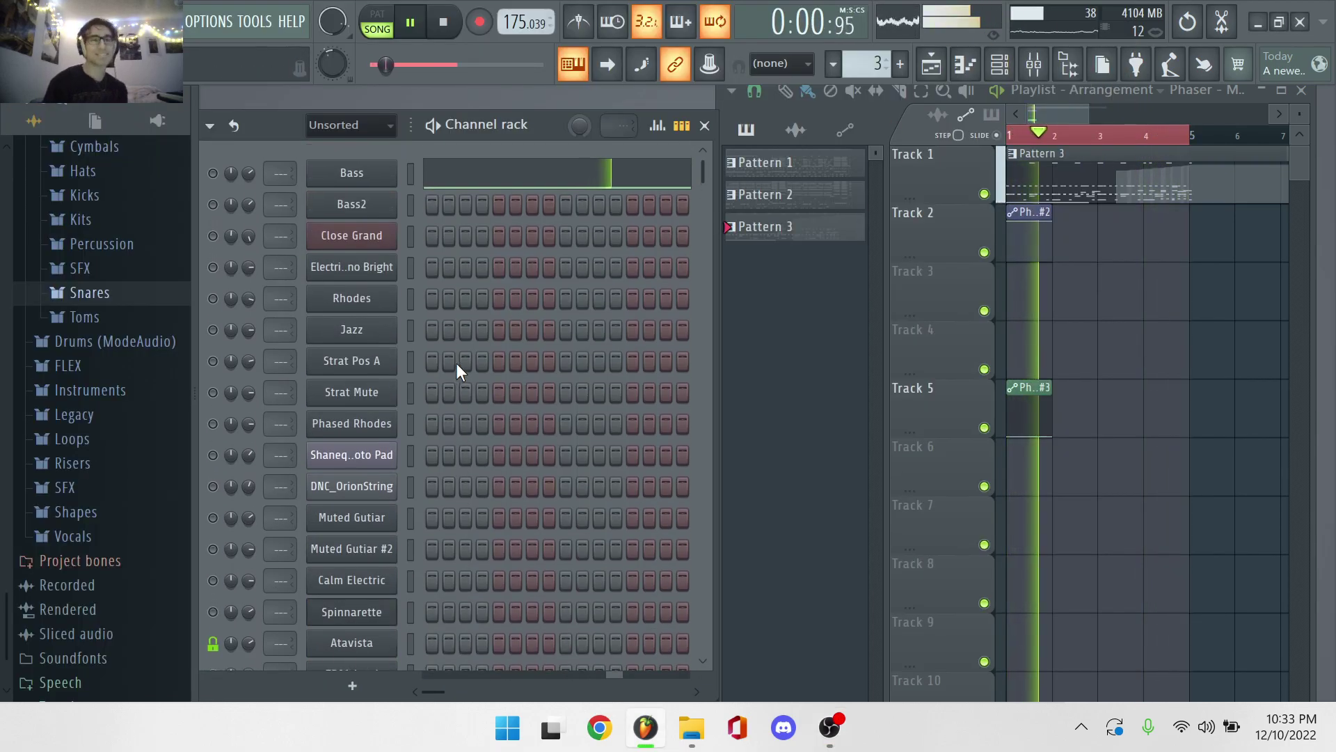
left_click(443, 171)
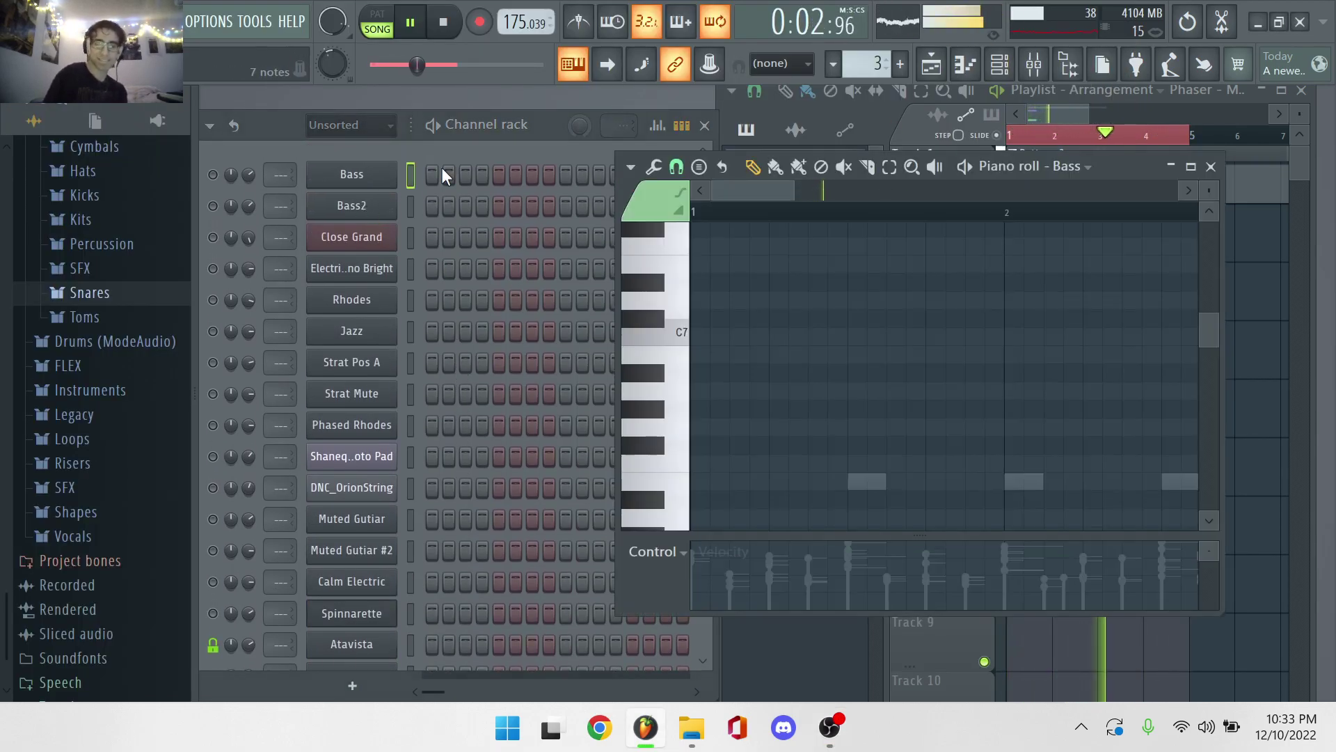
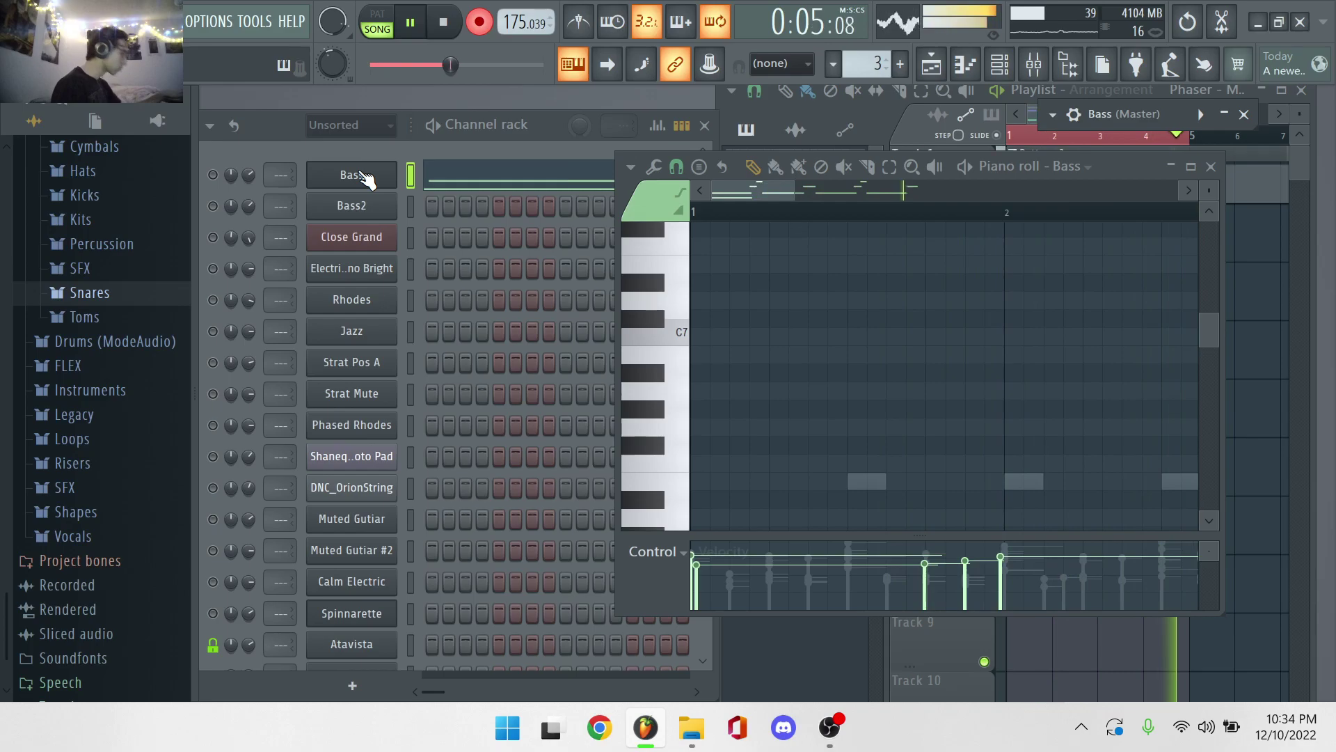
Quantize the recorded Bass notes to the grid in the piano roll and unmute the Bass channel.
left_click(452, 182)
left_click(479, 186)
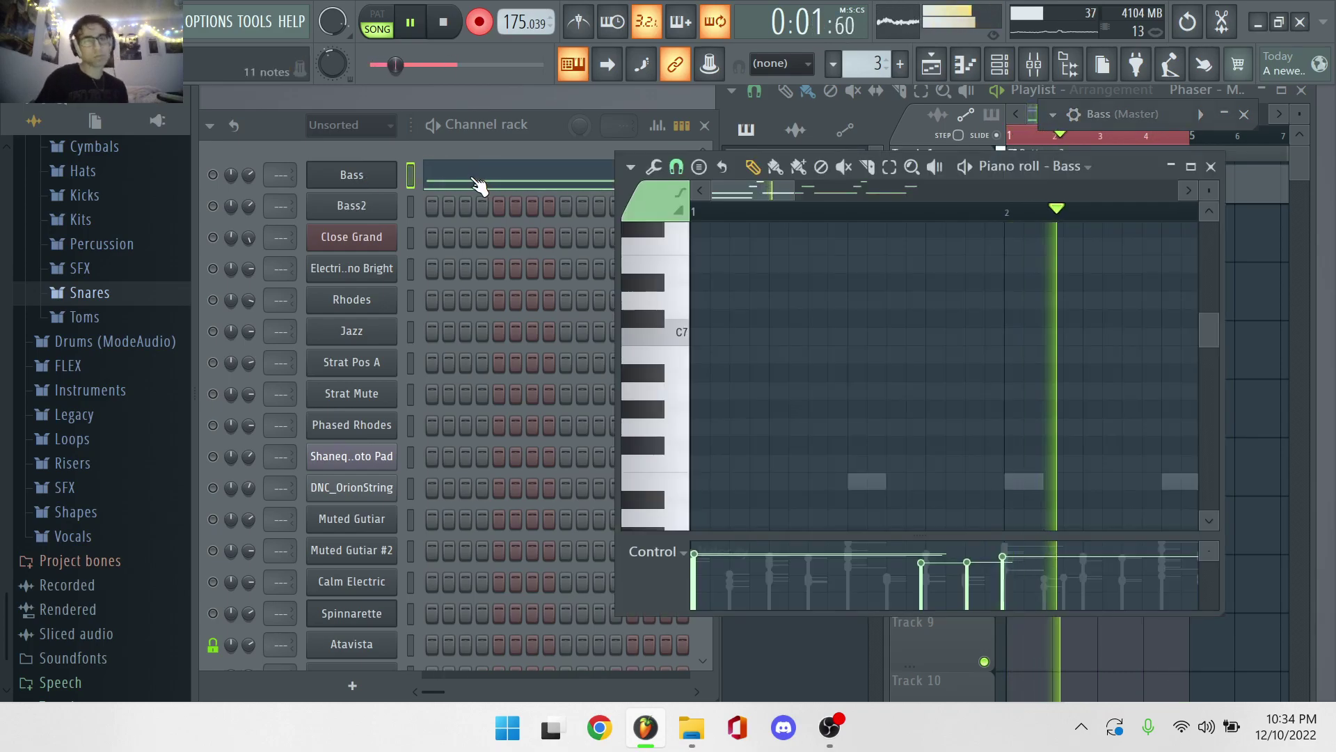
scroll(802, 384, "down", 4)
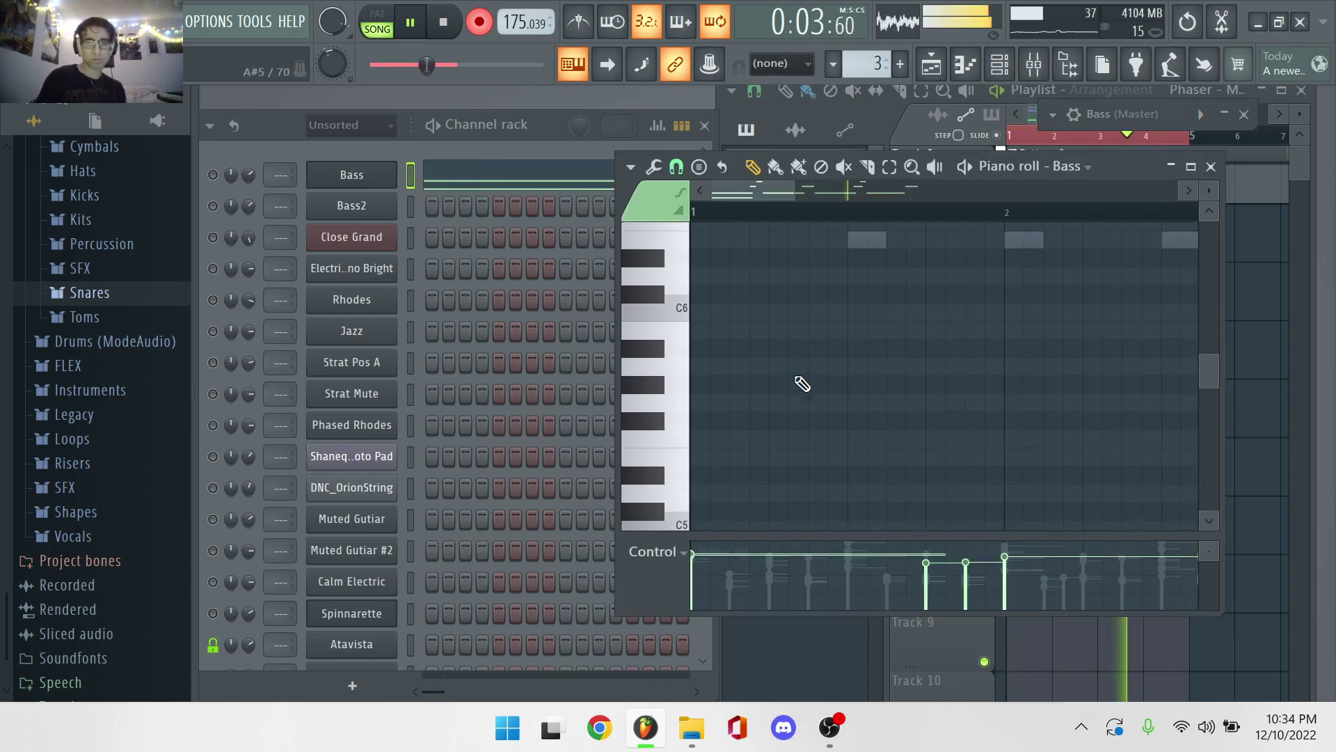
scroll(800, 383, "down", 3)
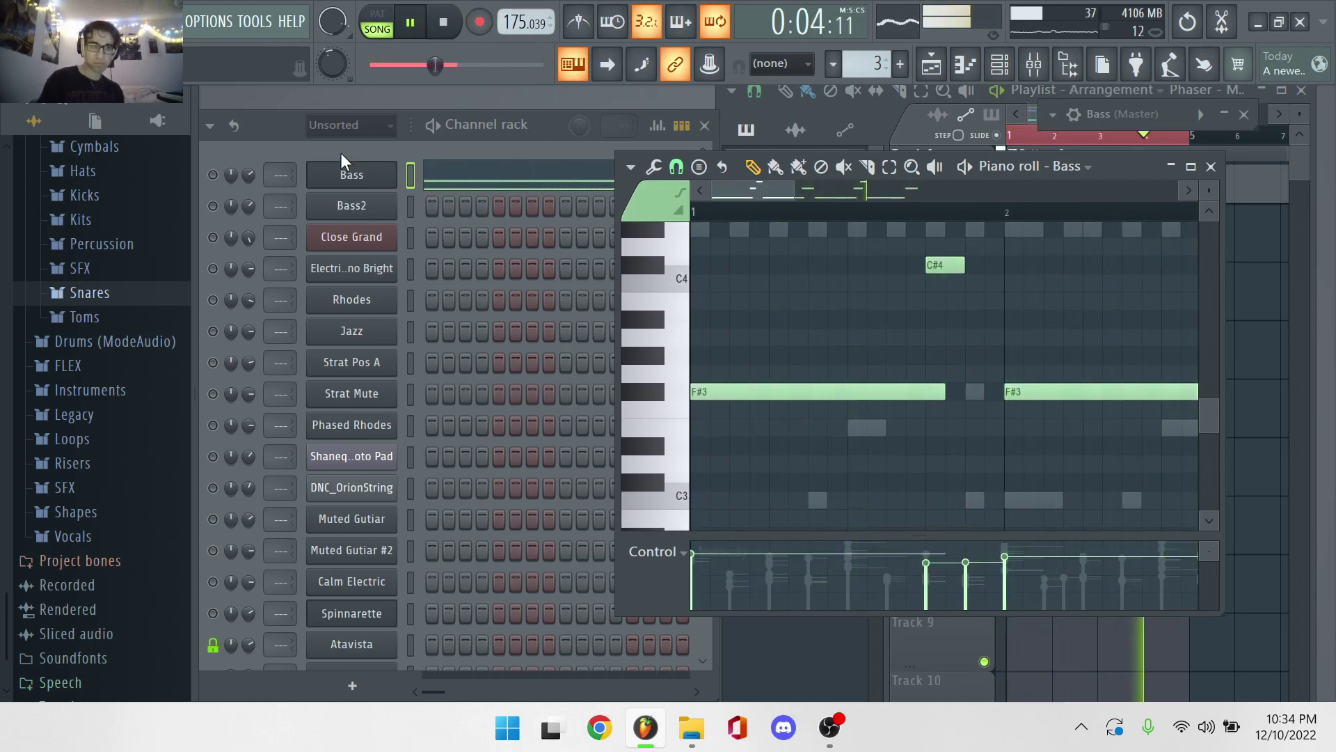
left_click(212, 175)
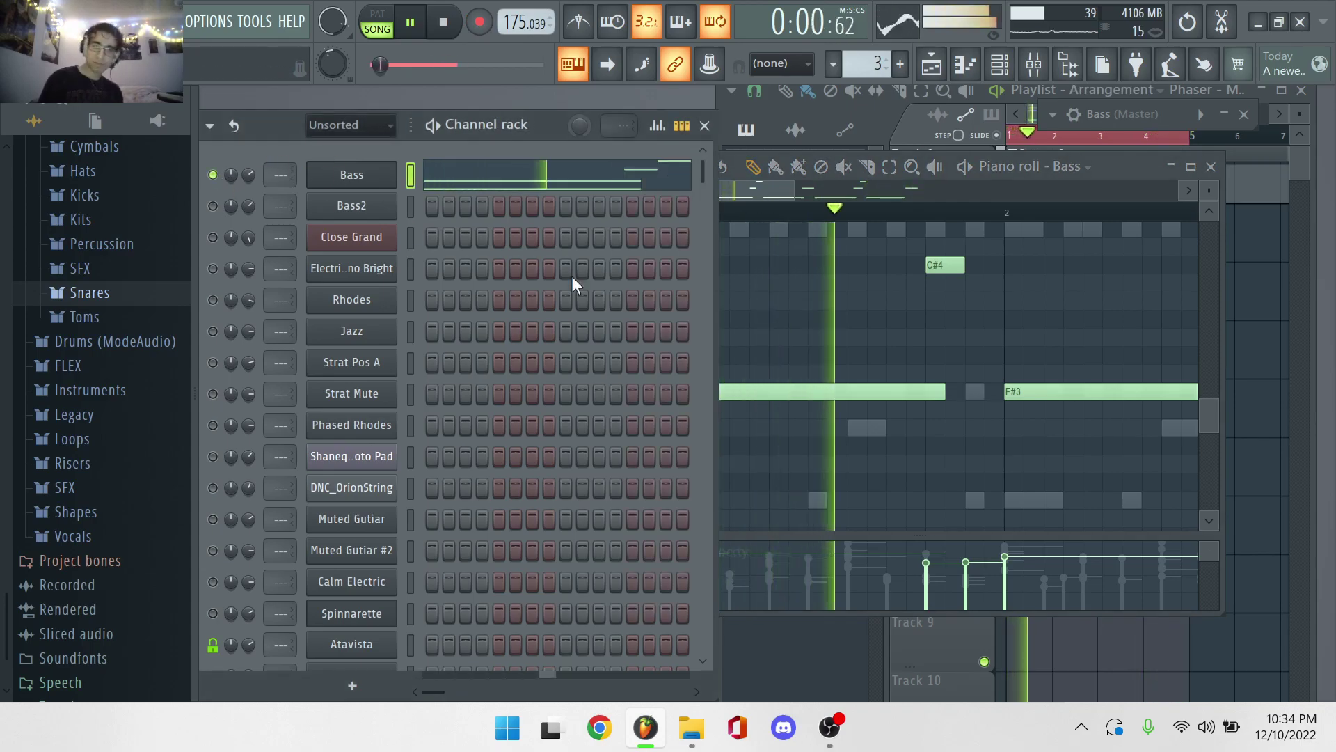
Review the Bass line across the whole pattern, then close its piano roll and instrument windows.
scroll(847, 494, "down", 4)
scroll(851, 490, "up", 2)
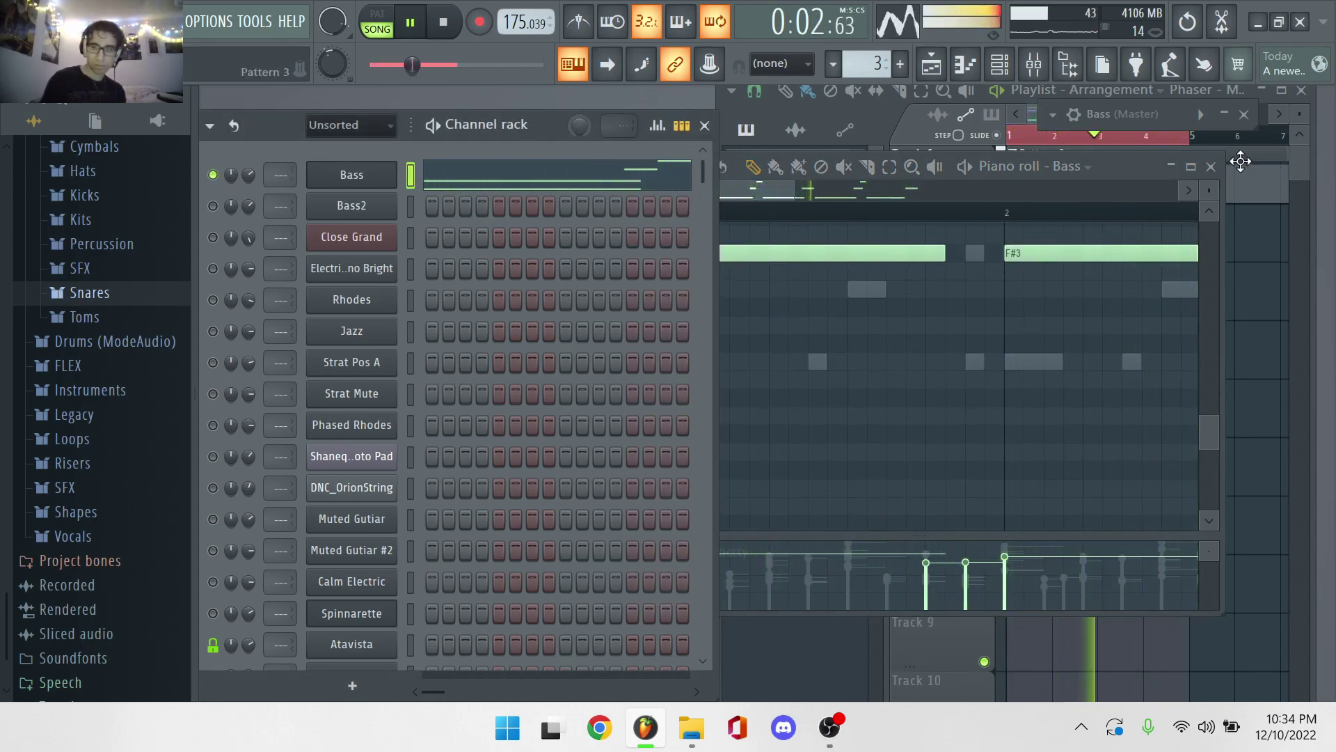
scroll(1017, 335, "down", 4)
scroll(1017, 335, "up", 4)
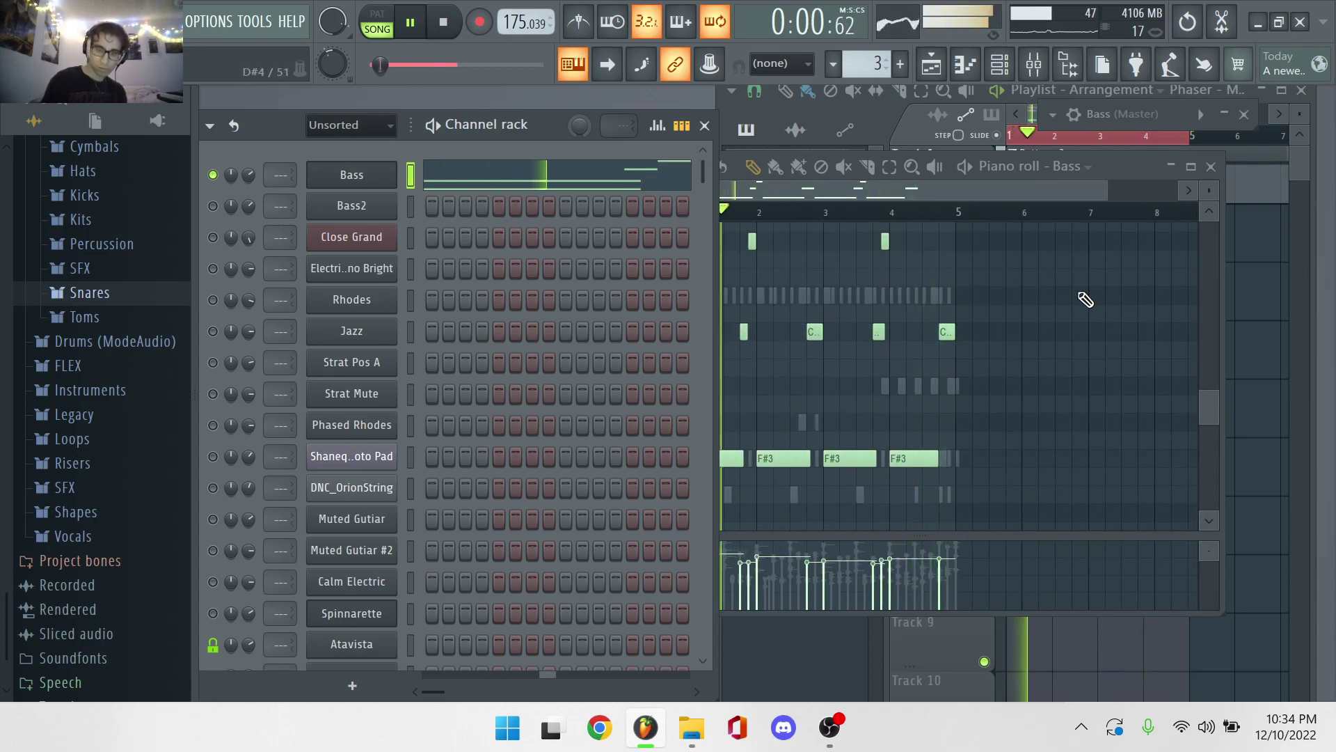
left_click(1211, 167)
left_click(1245, 112)
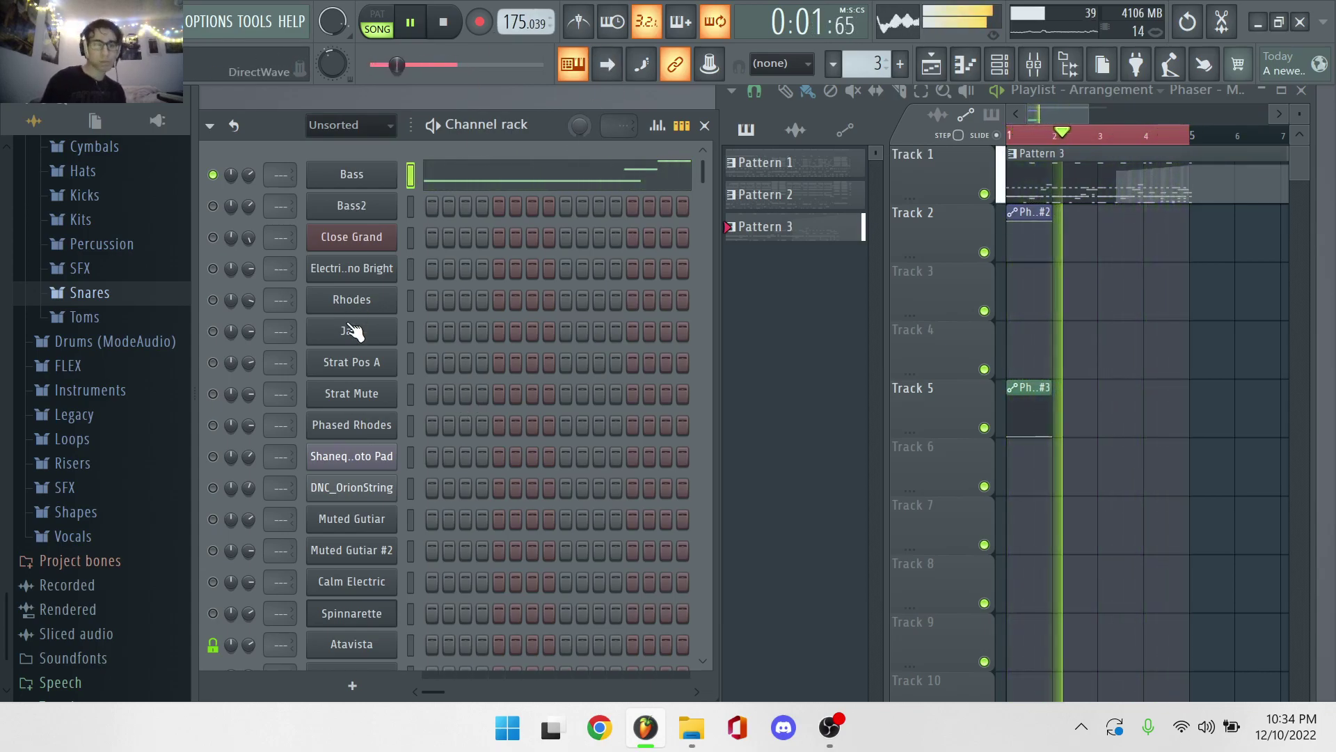
Unmute the Strat Mute channel and record a muted guitar rhythm over the loop.
left_click(380, 402)
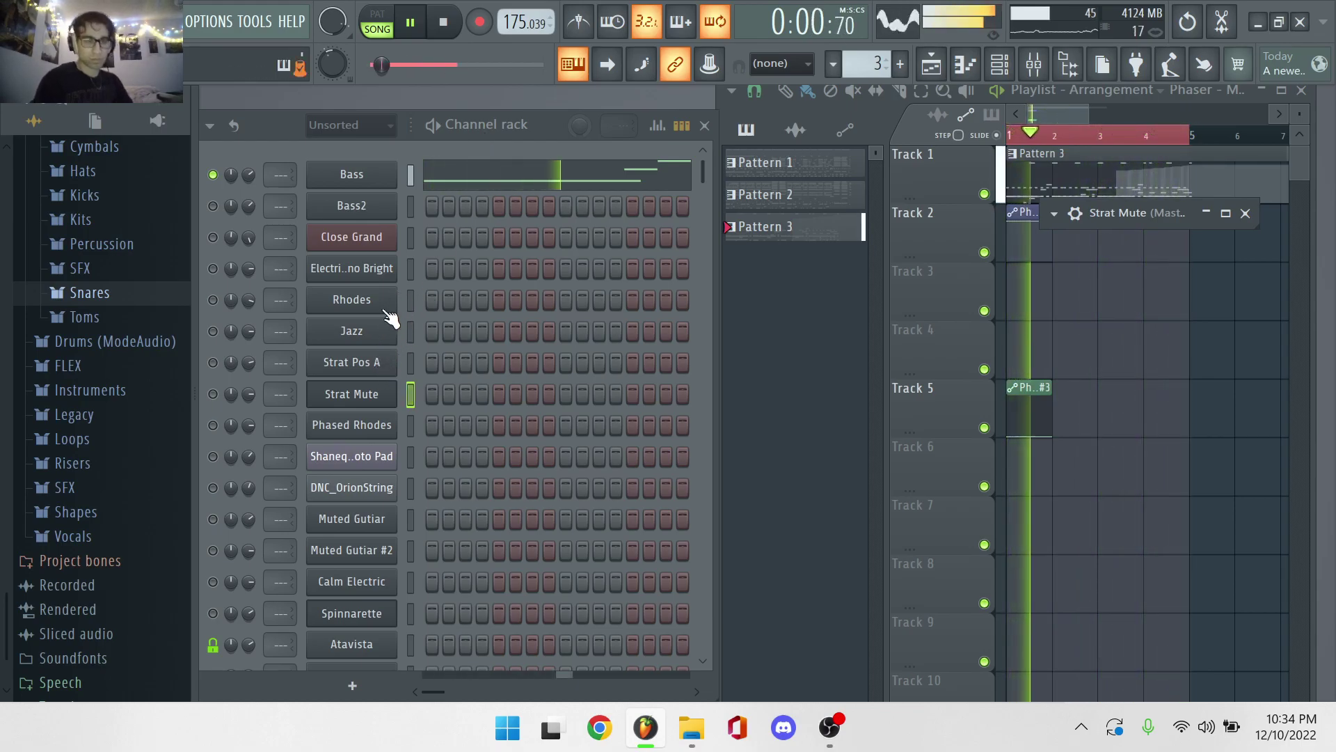
left_click(213, 395)
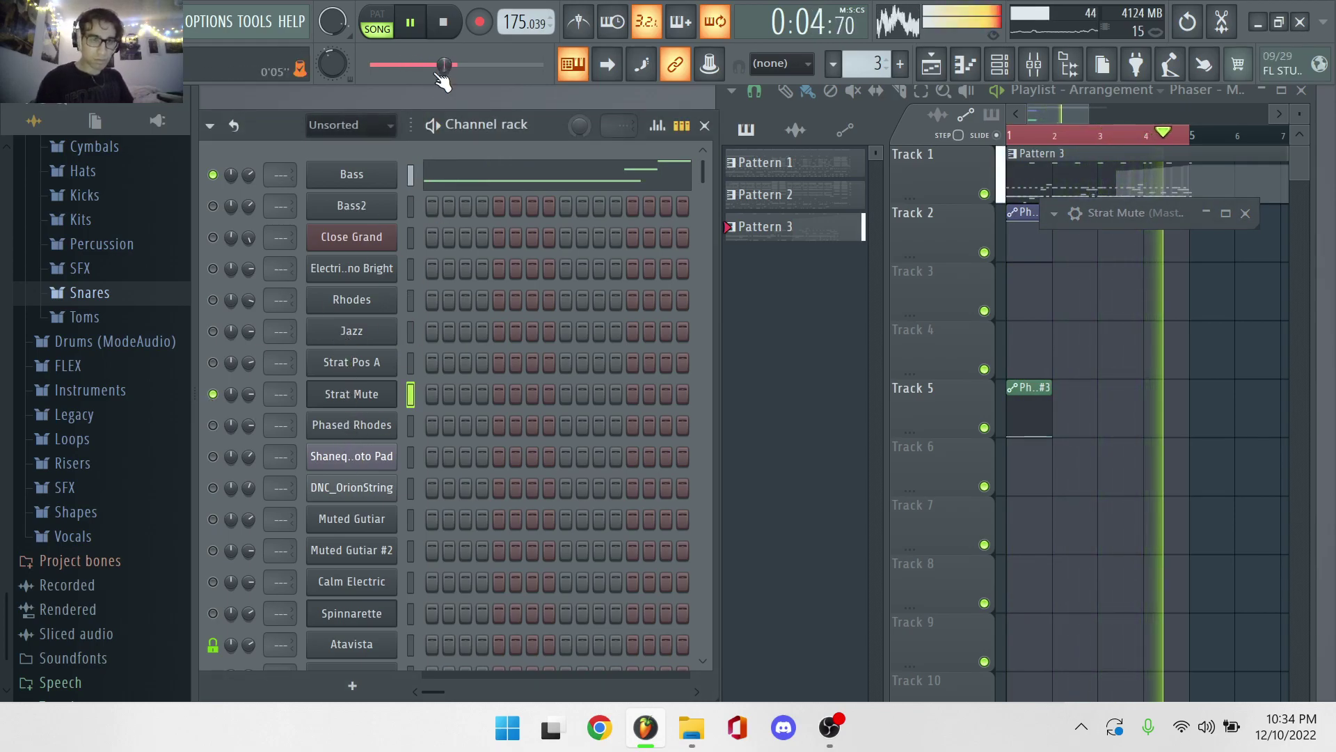
left_click(488, 29)
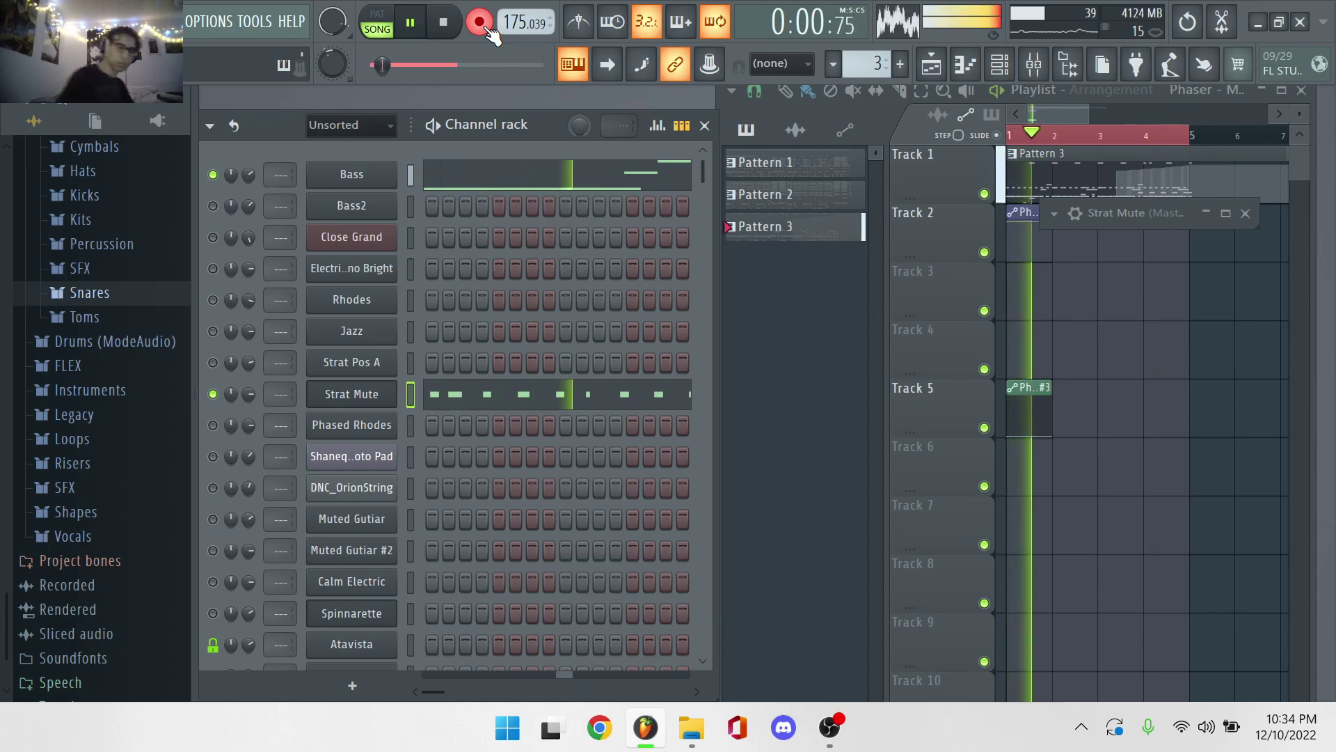
Move the second F#3 note of the Strat Mute part one grid step later and close its piano roll.
left_click(594, 395)
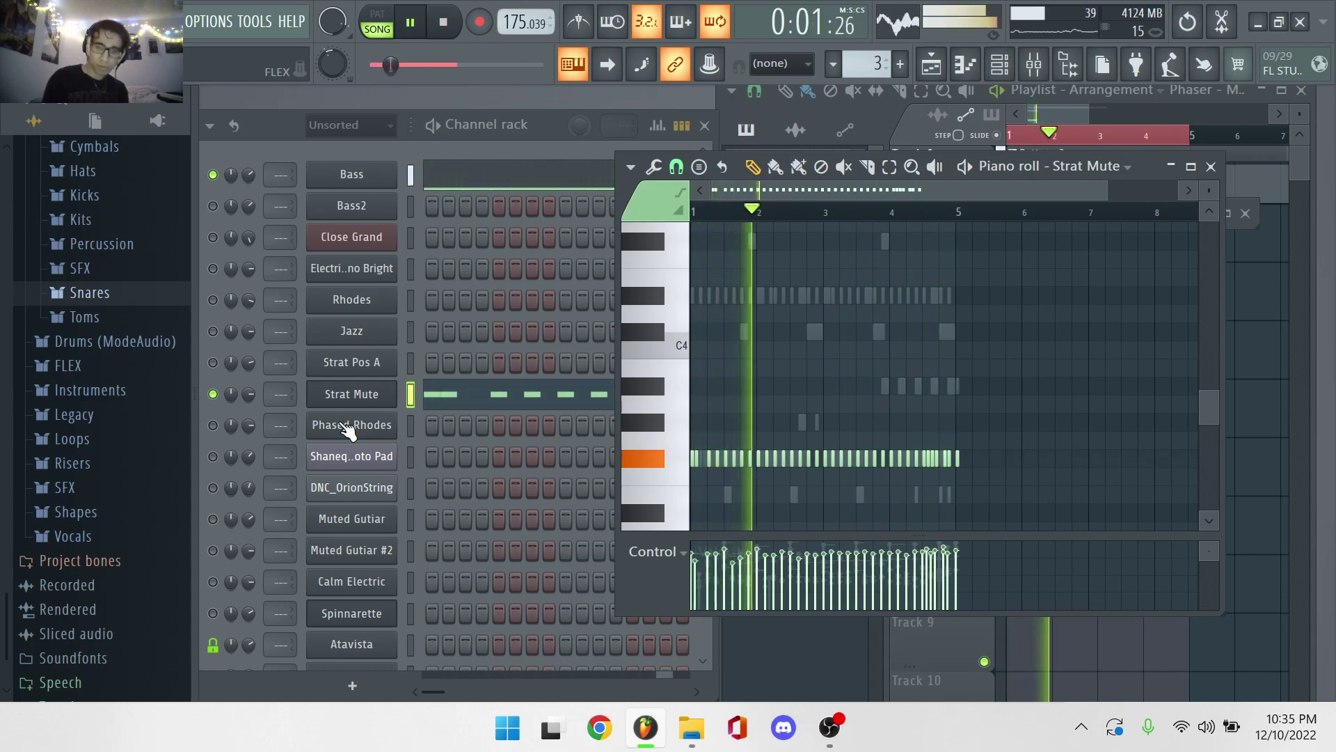
scroll(909, 433, "up", 2)
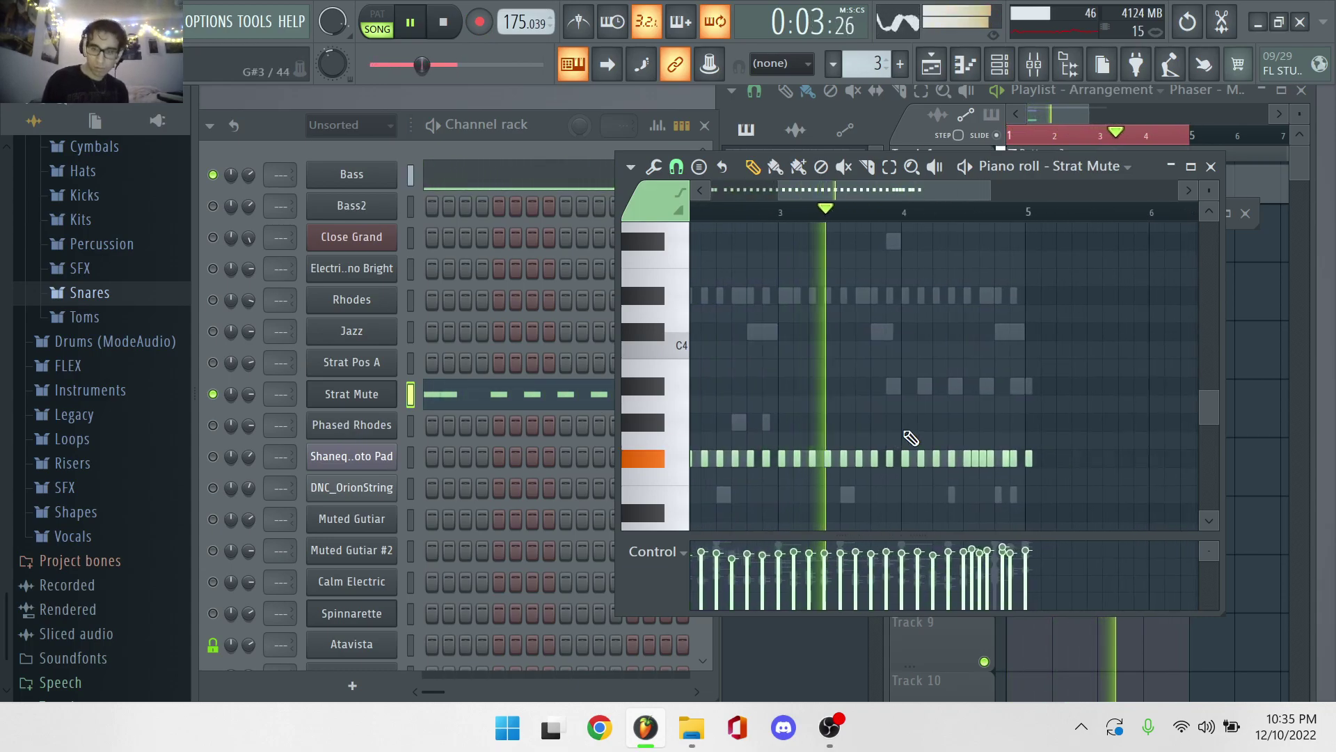
scroll(910, 437, "up", 2)
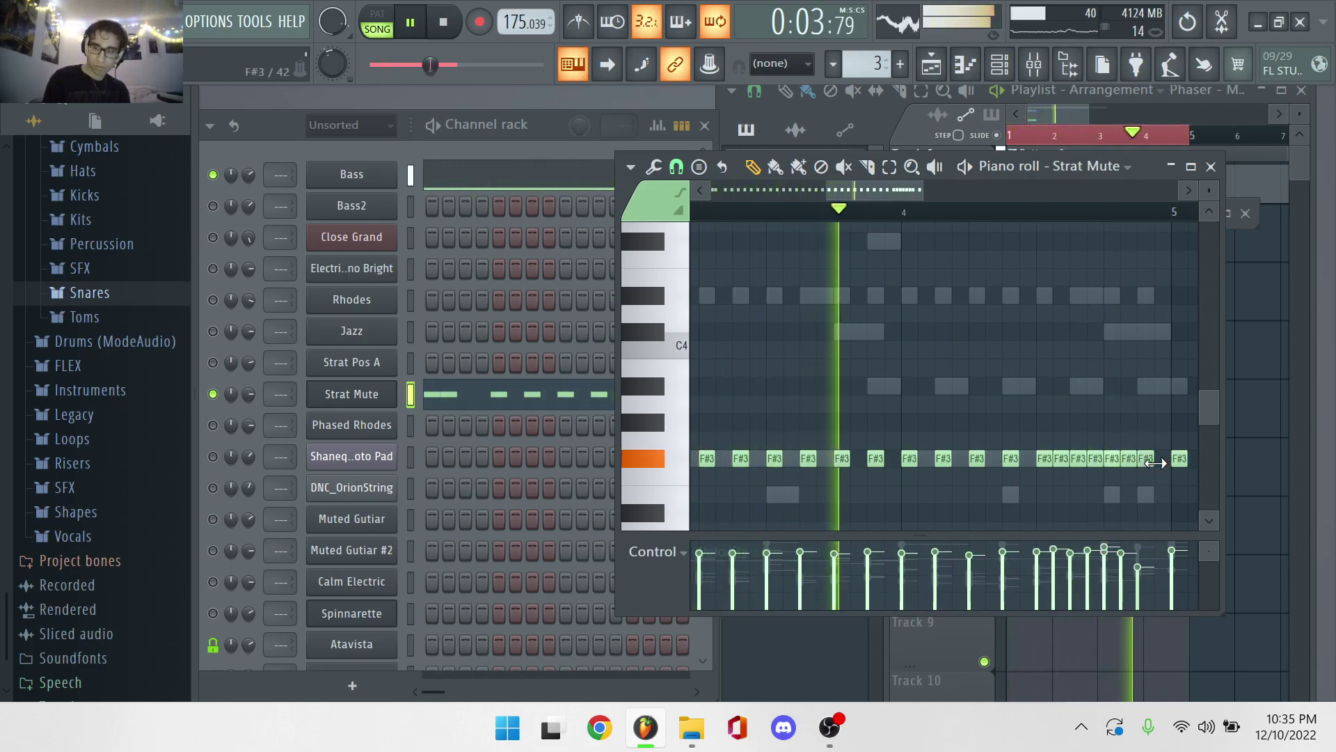
scroll(999, 457, "left", 3)
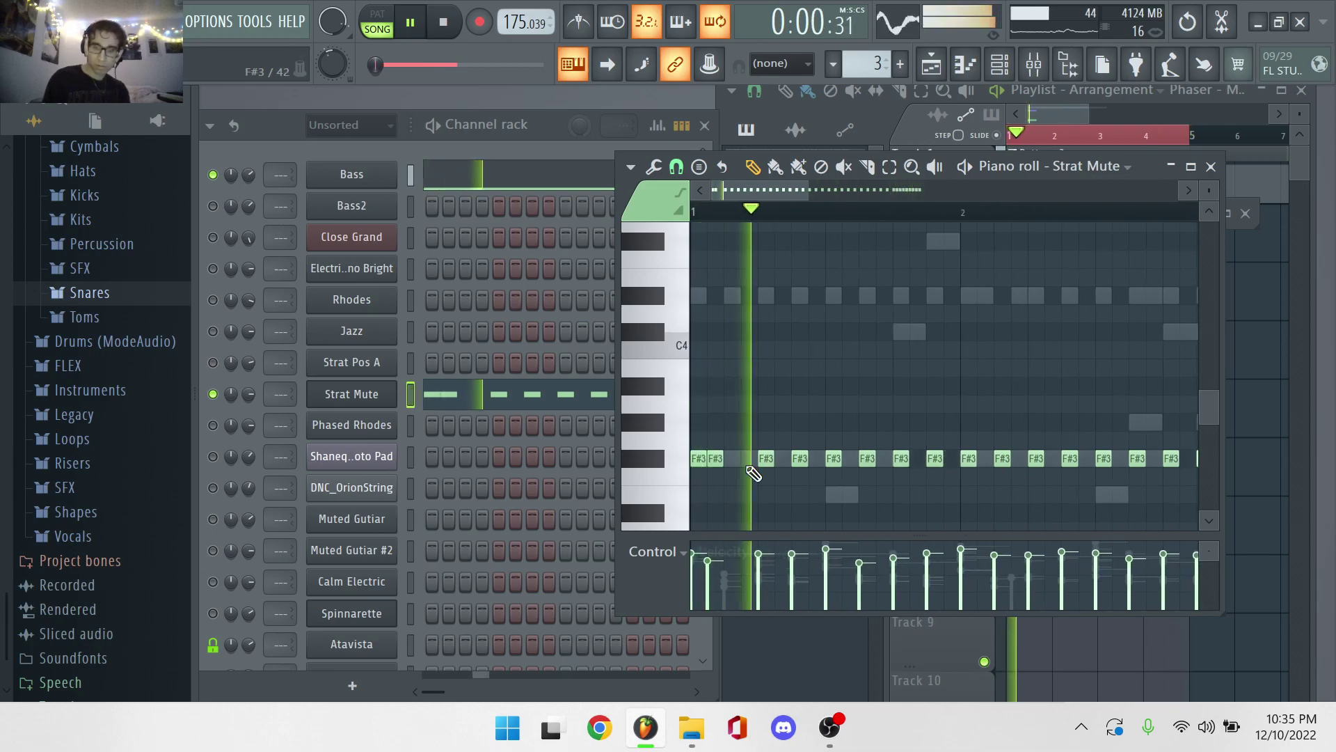
left_click_drag(708, 457, 725, 457)
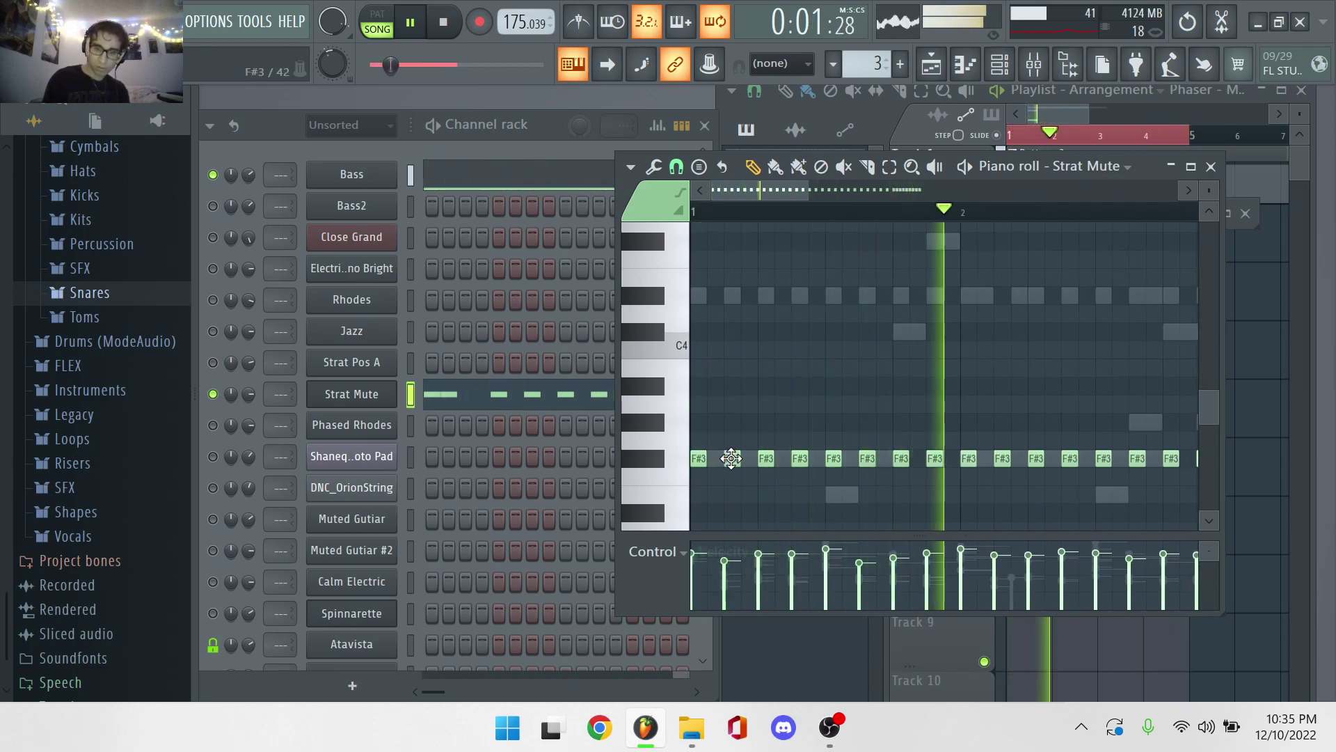
left_click(1211, 167)
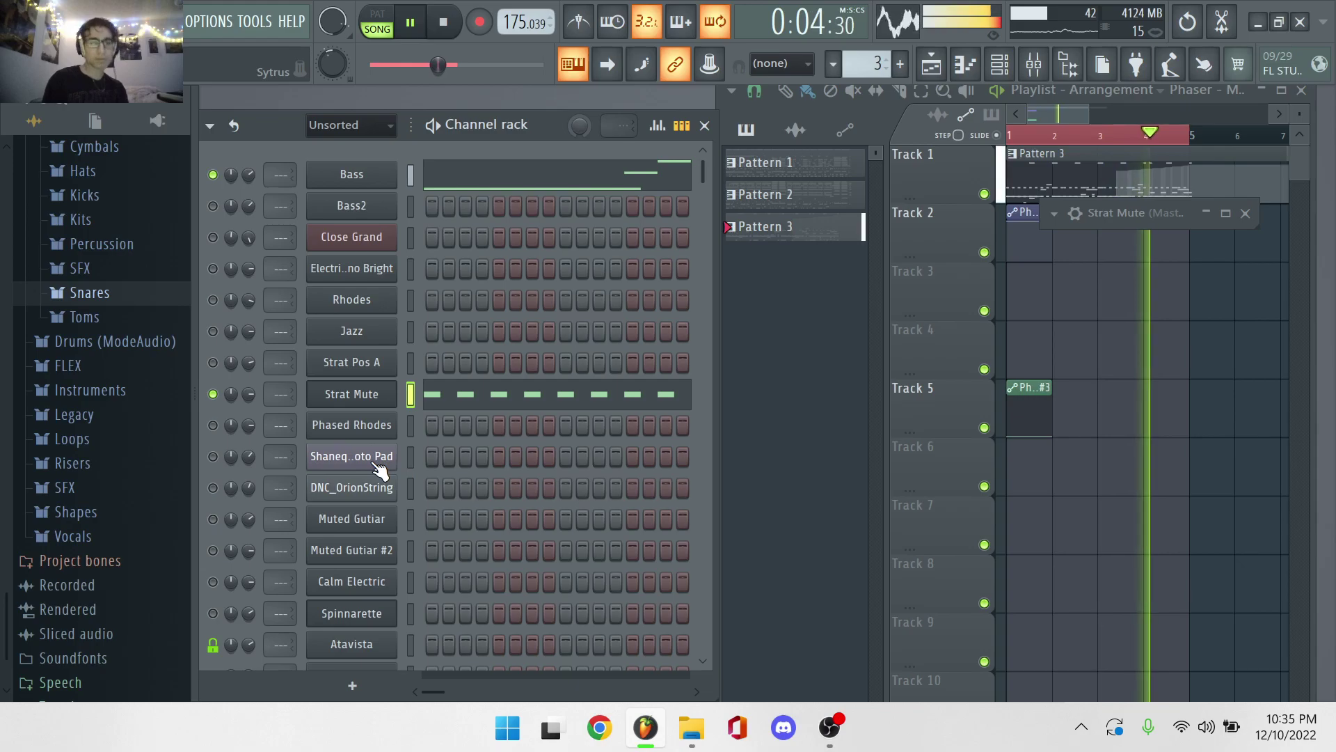
Unmute the Shanequa Saw channel and record a sustained synth chord over the loop.
scroll(386, 481, "down", 6)
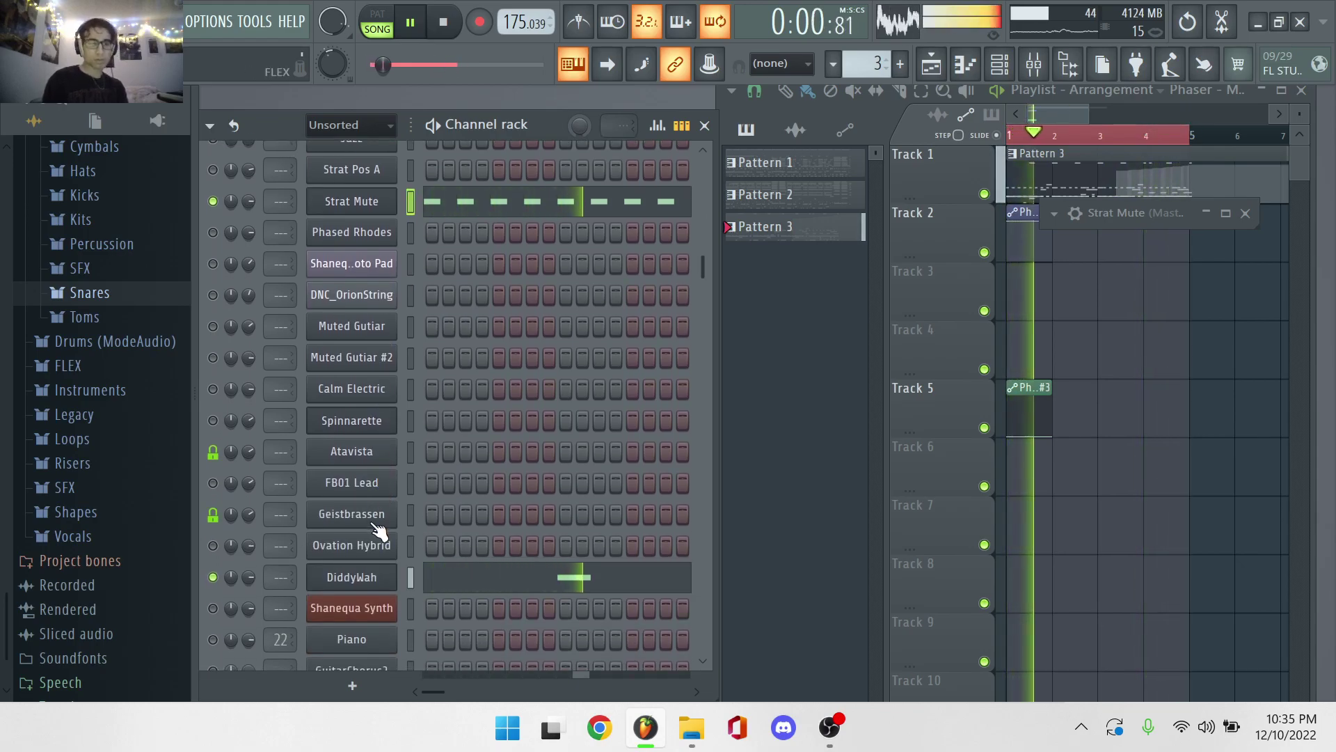
scroll(383, 487, "down", 13)
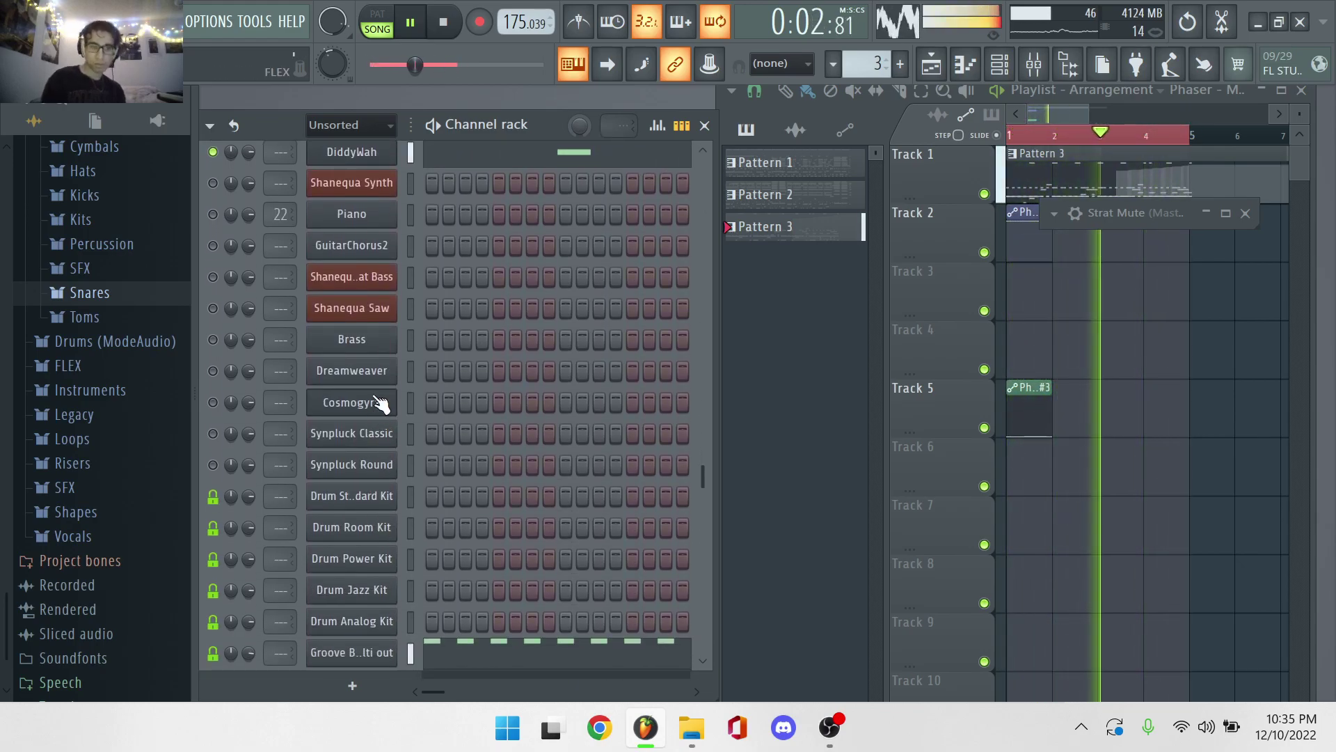
left_click(379, 308)
left_click(213, 308)
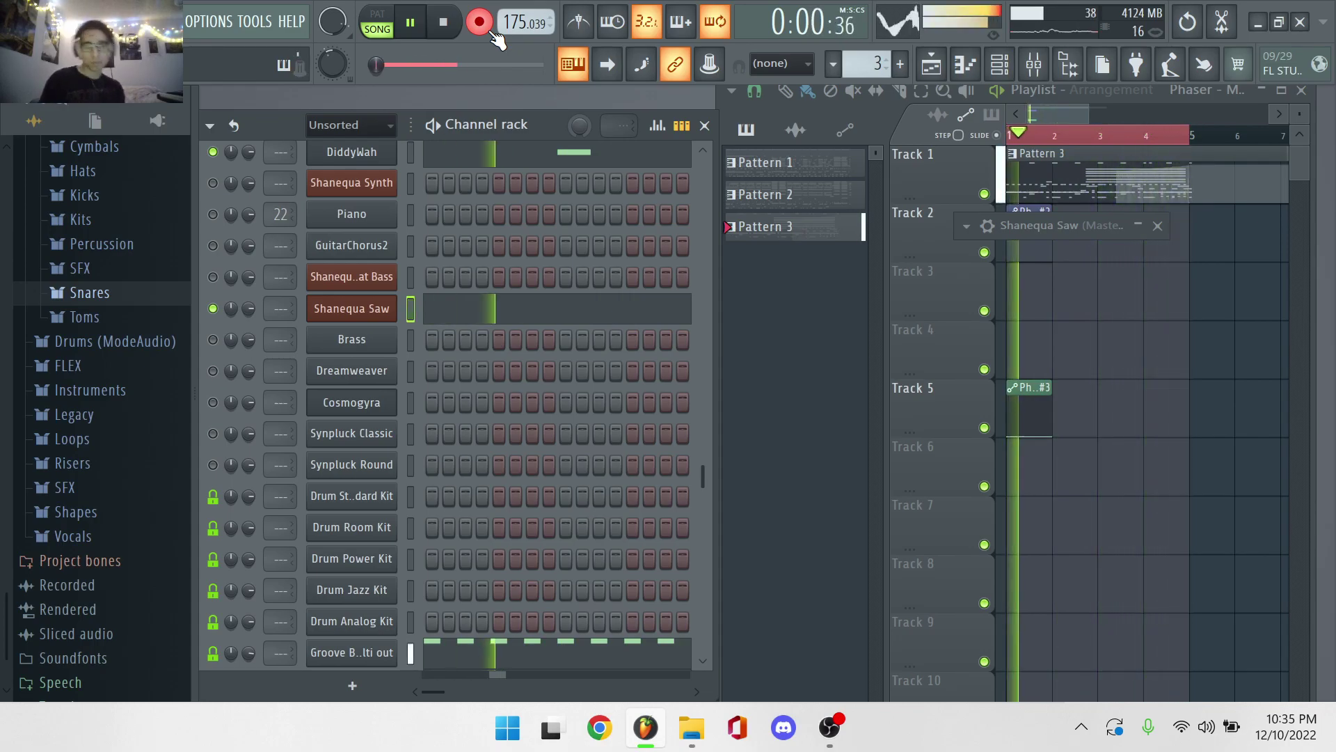
left_click(454, 322)
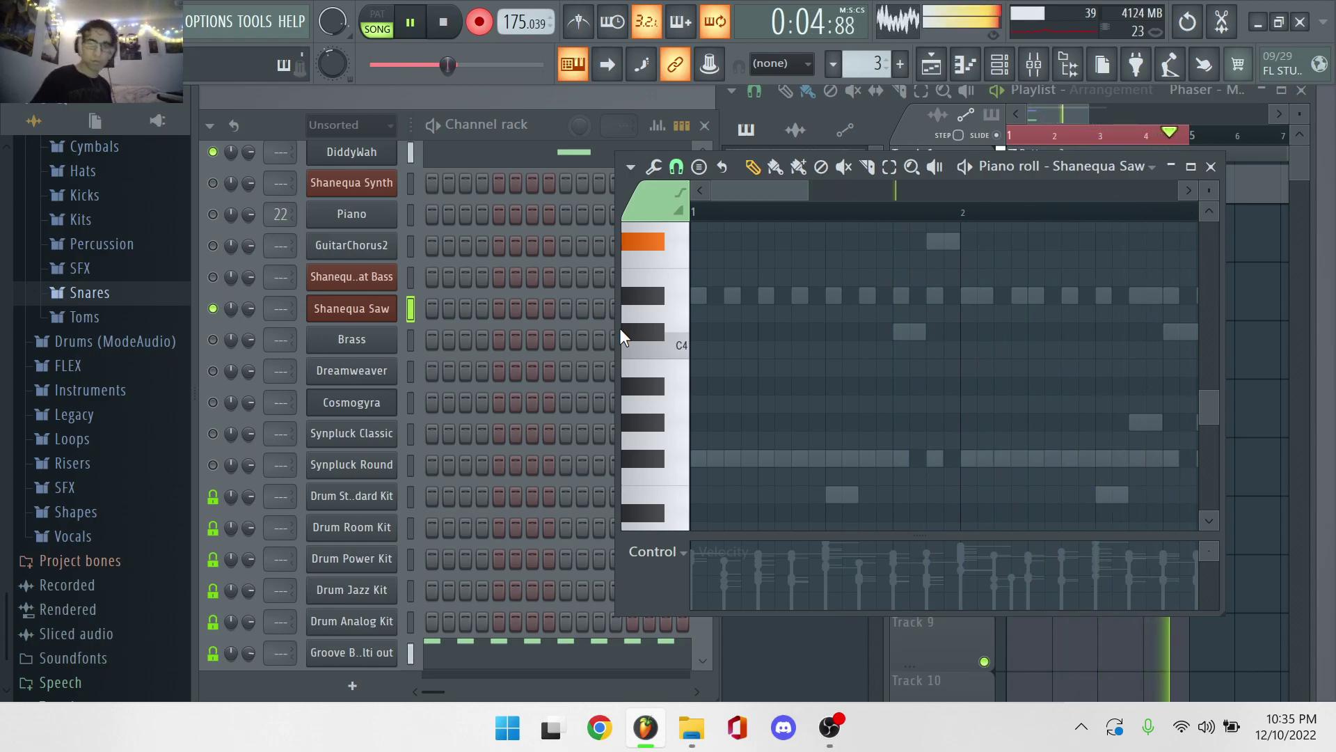
left_click(561, 323)
left_click(561, 323)
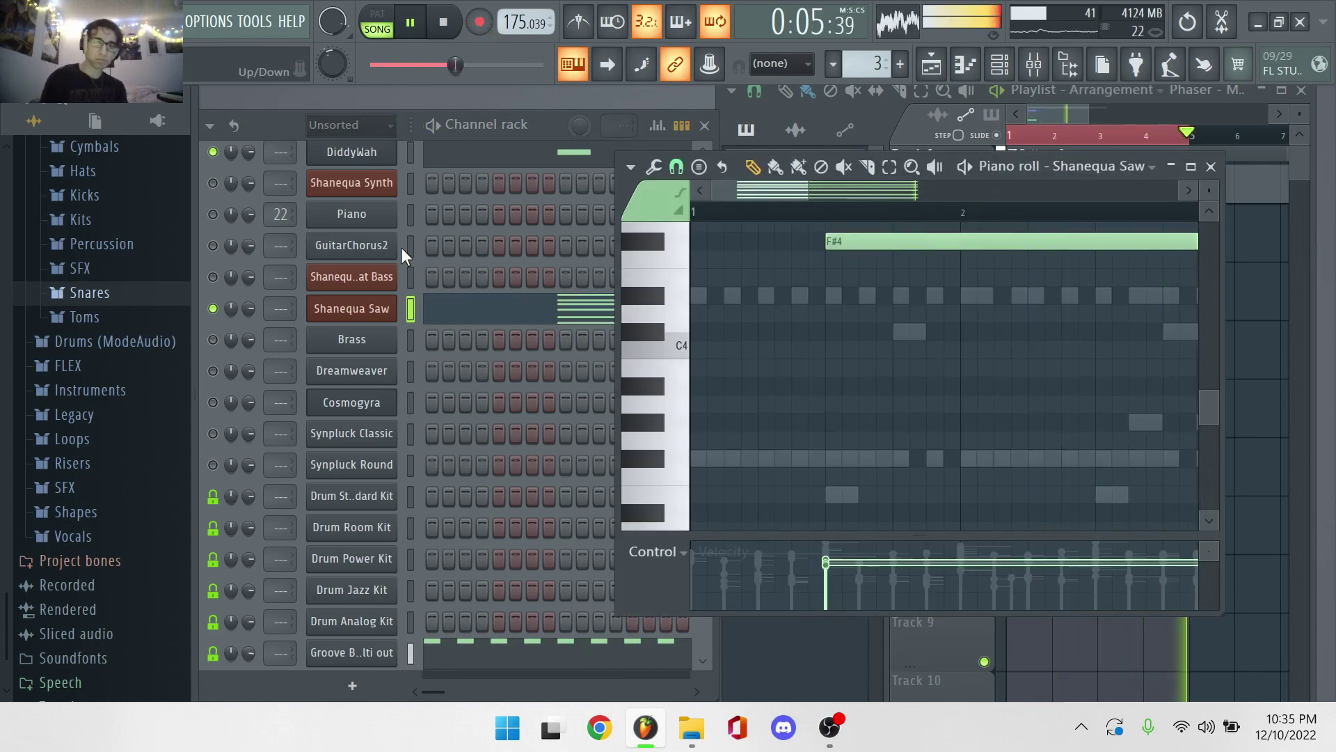
Open the Geistbrassen instrument to try its sound over the loop, then close it.
scroll(400, 248, "up", 4)
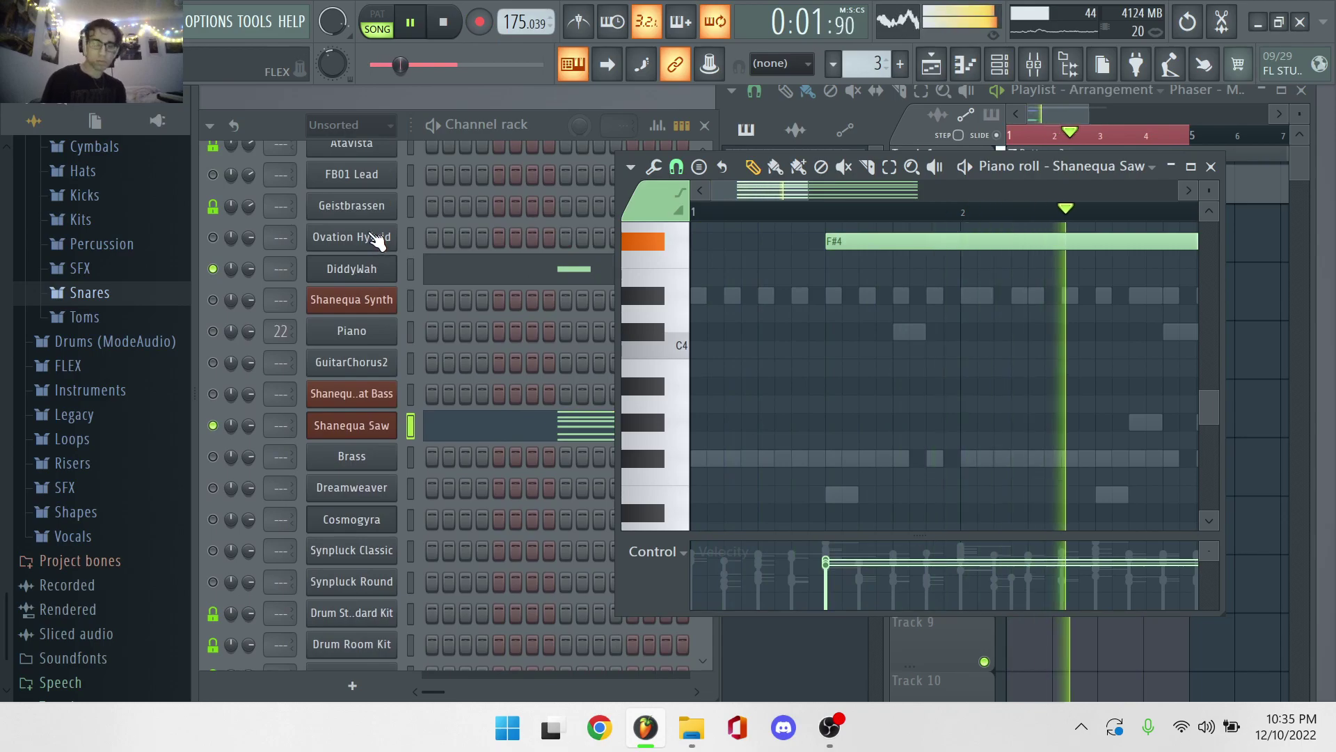
left_click(375, 213)
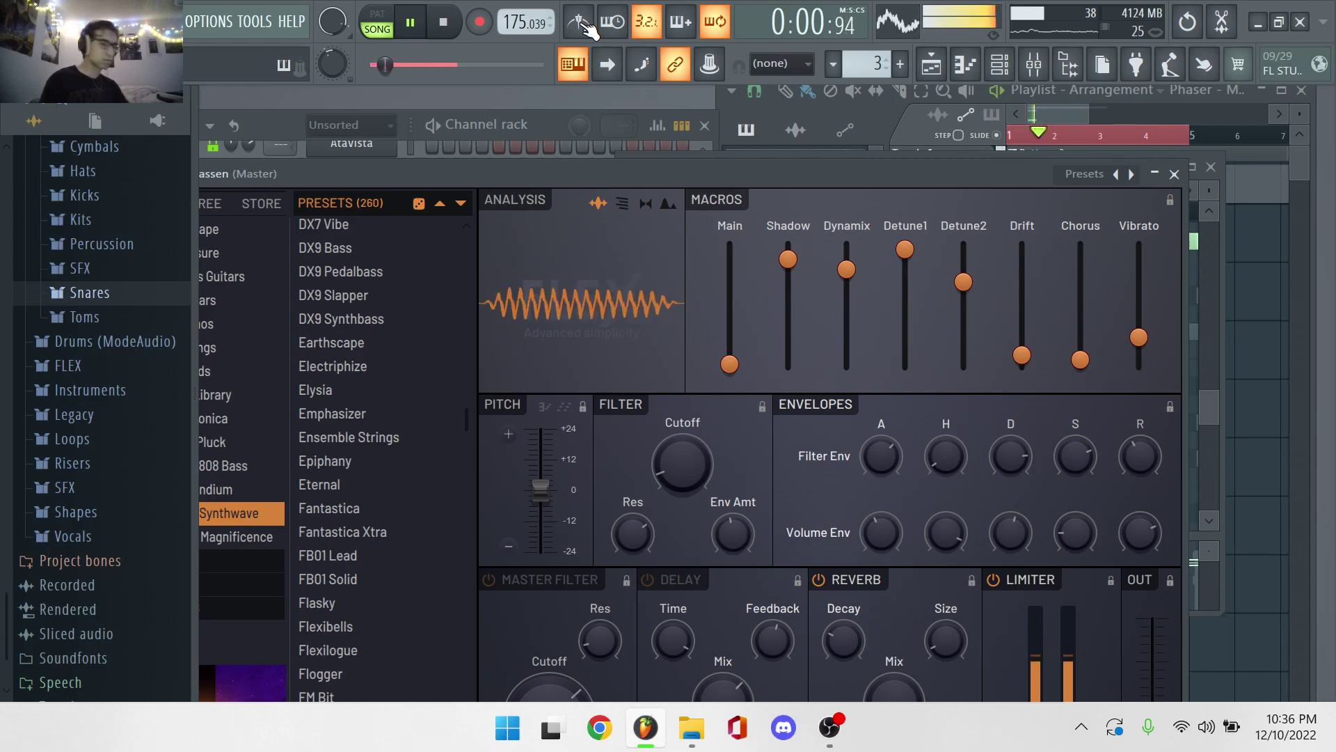
left_click(1175, 174)
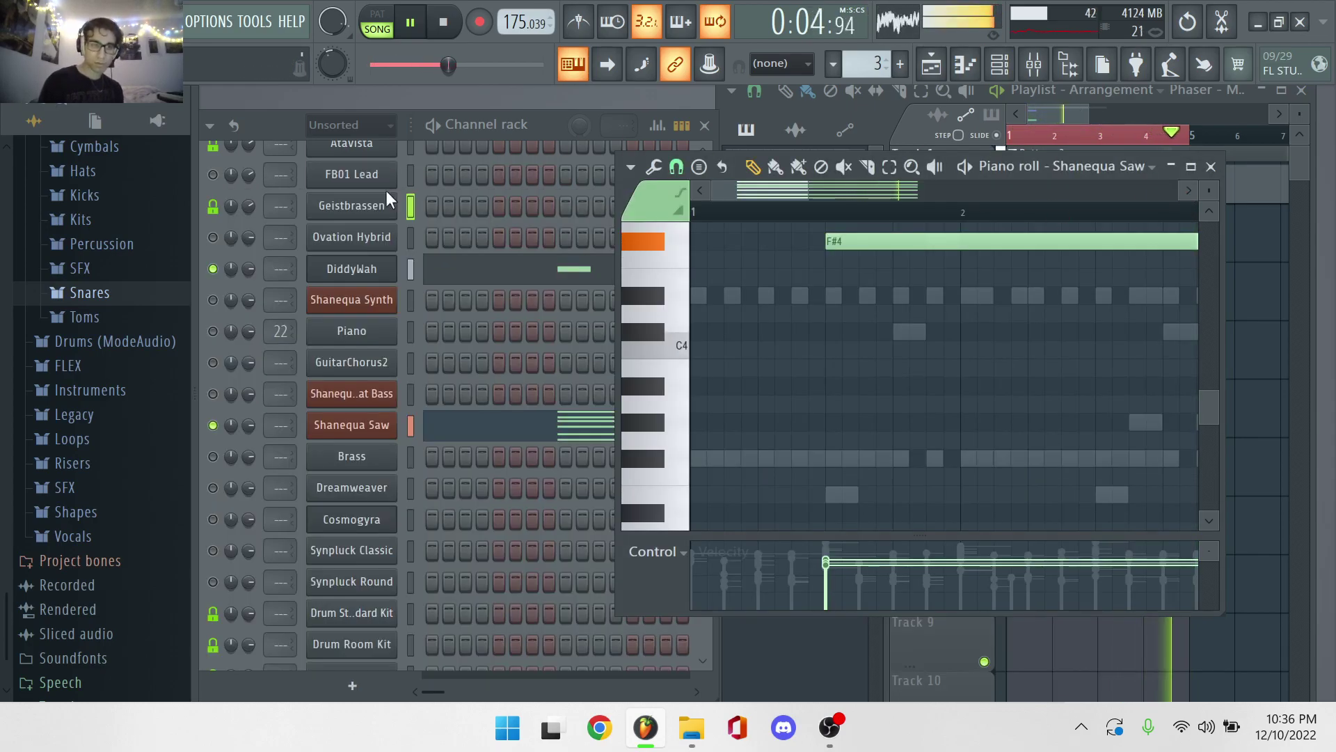
Unmute the GuitarChorus2 channel, record a descending guitar line over the loop, and check its notes.
scroll(411, 239, "up", 5)
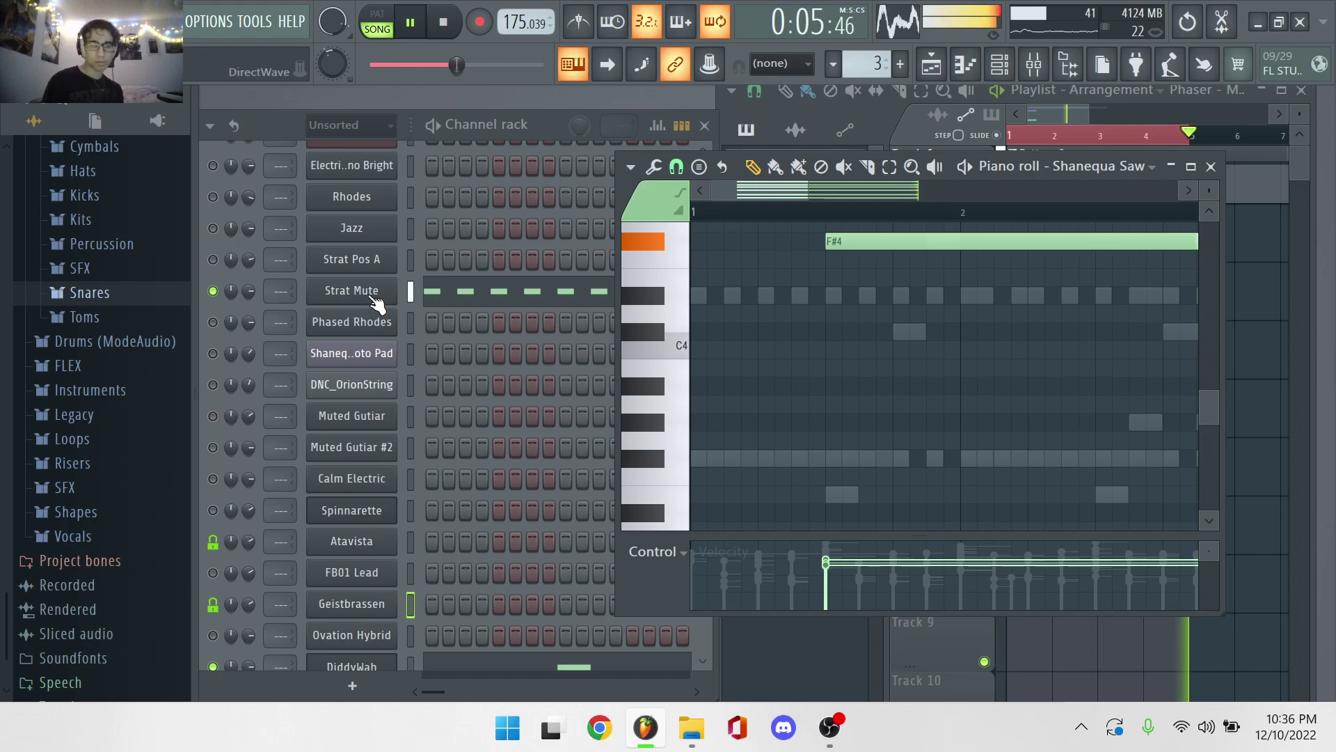
scroll(376, 303, "up", 1)
scroll(376, 303, "up", 4)
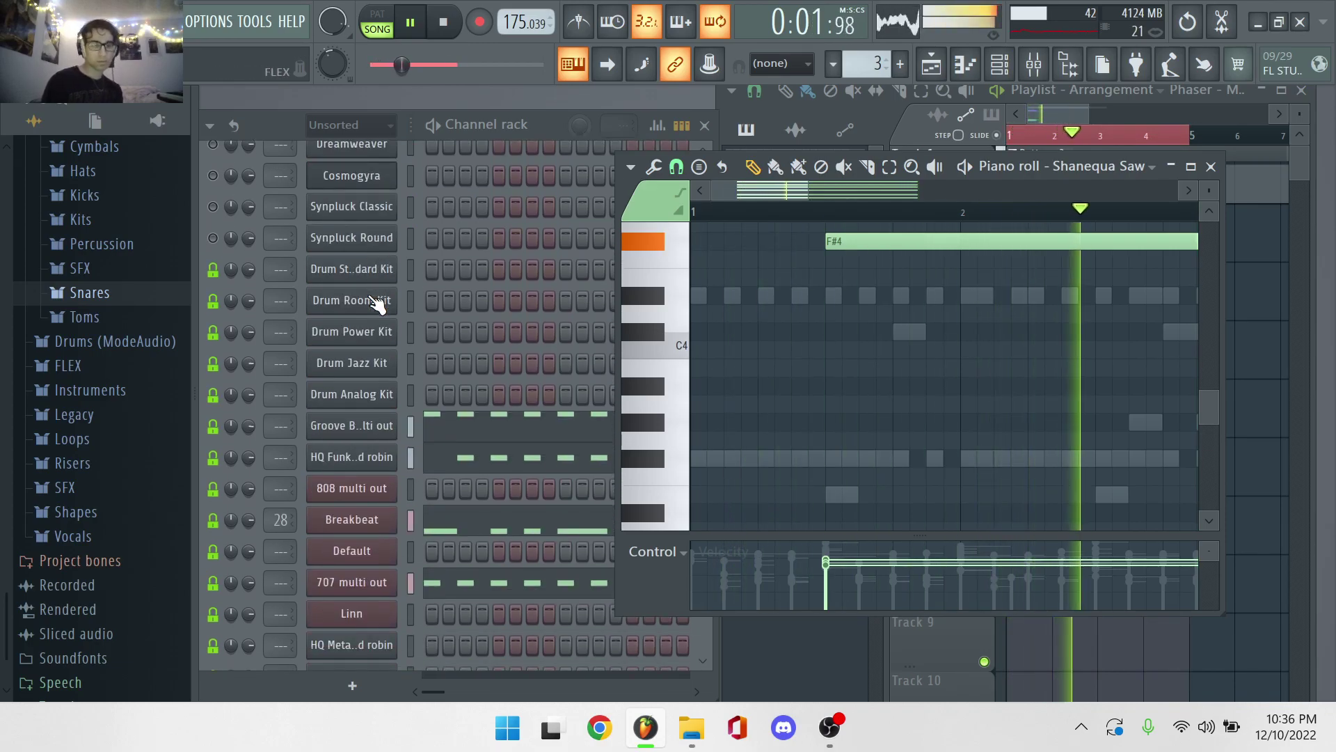
scroll(376, 303, "down", 3)
scroll(376, 303, "up", 1)
scroll(376, 302, "down", 1)
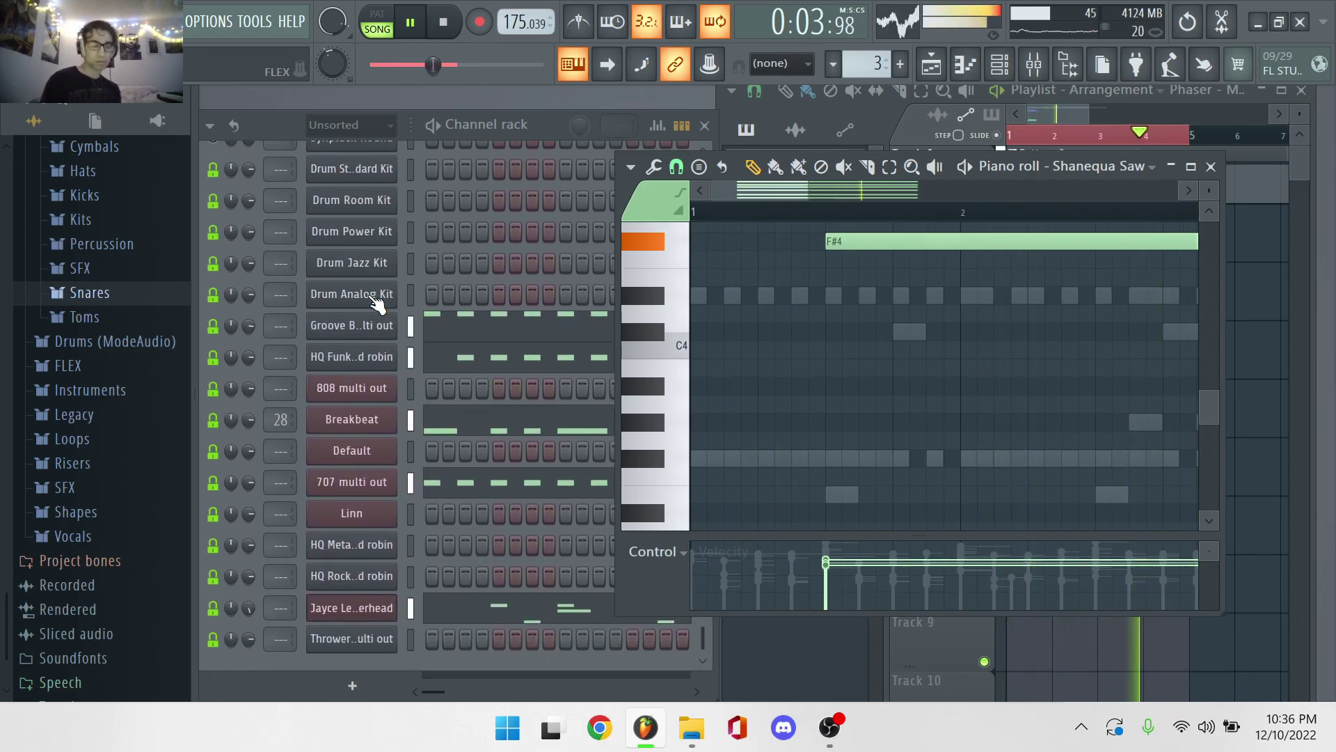
scroll(376, 302, "up", 9)
scroll(375, 299, "up", 4)
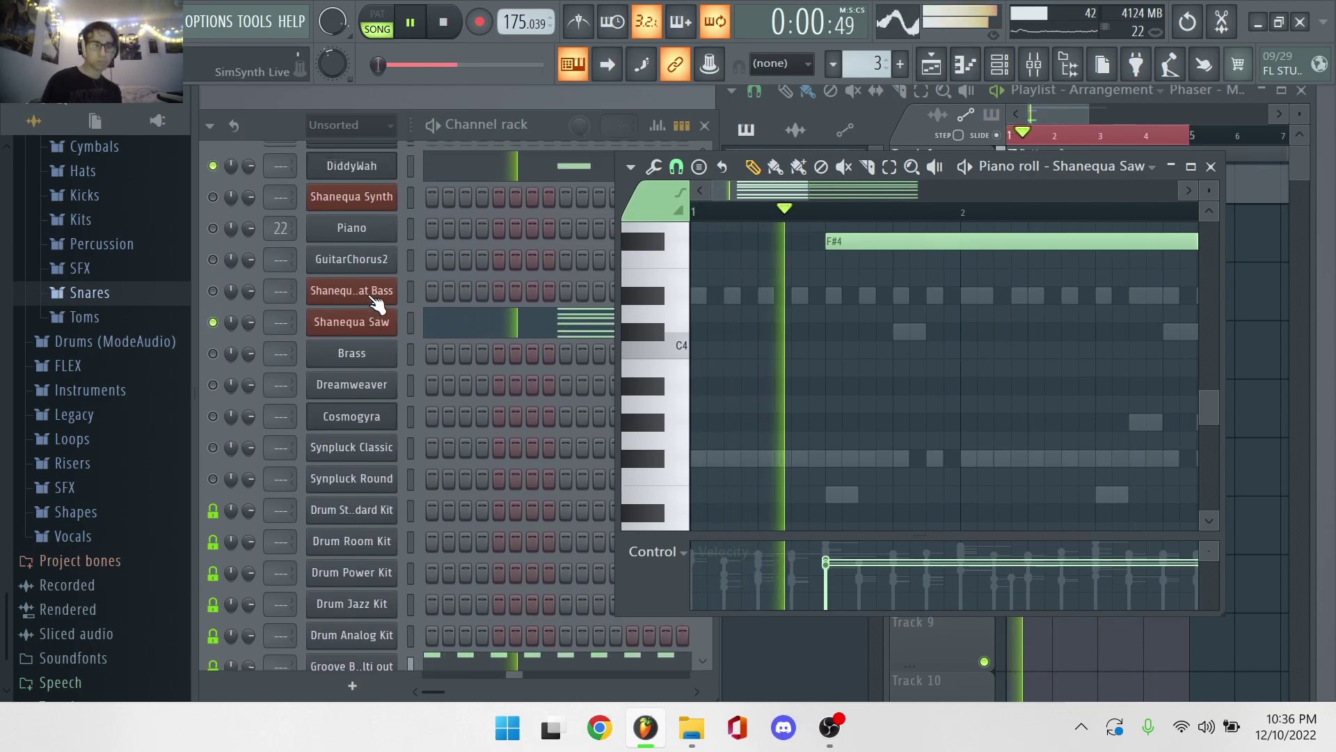
scroll(341, 437, "up", 3)
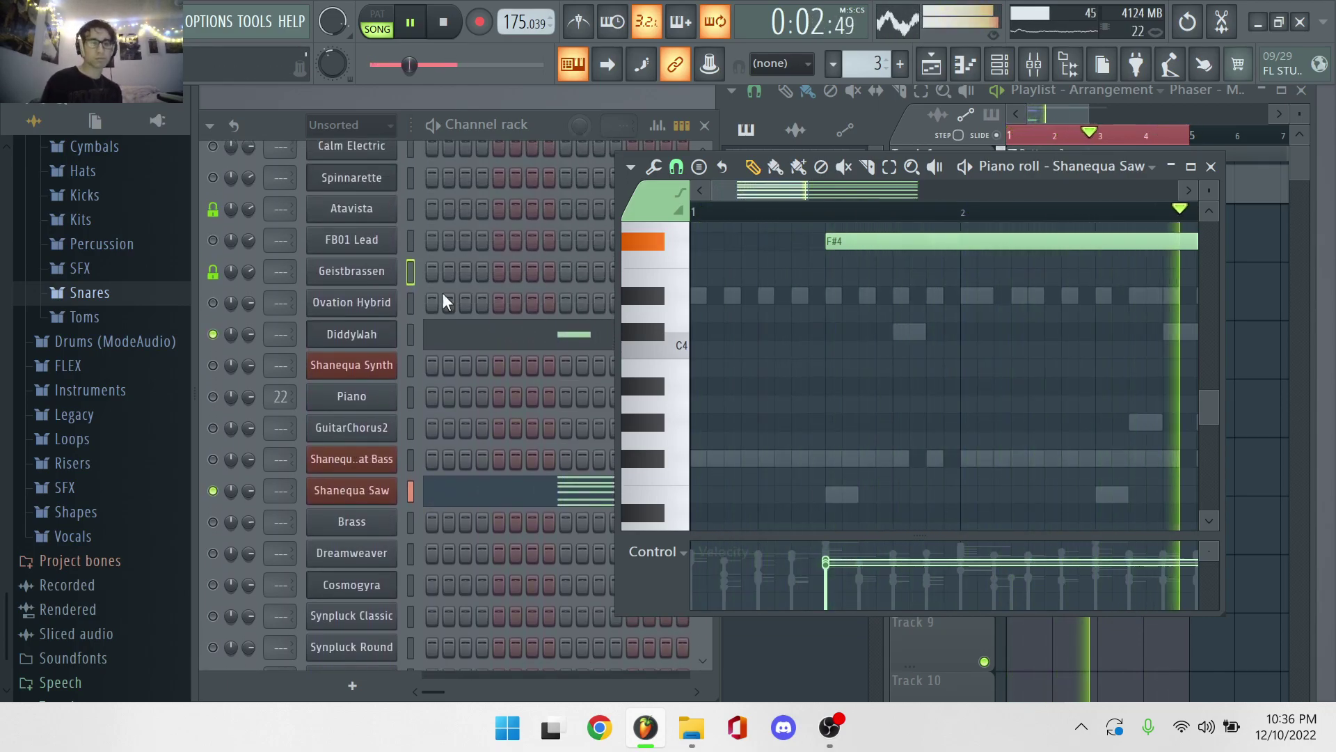
left_click(213, 427)
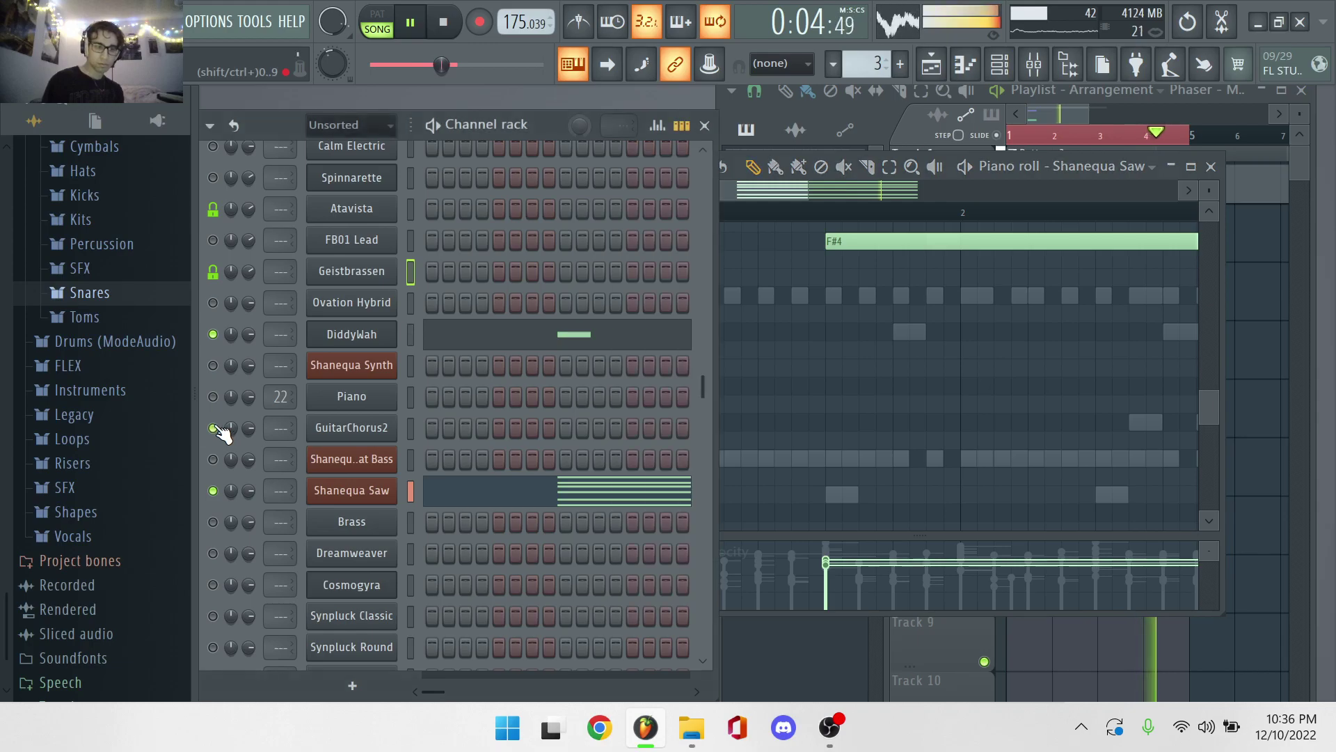
left_click(350, 427)
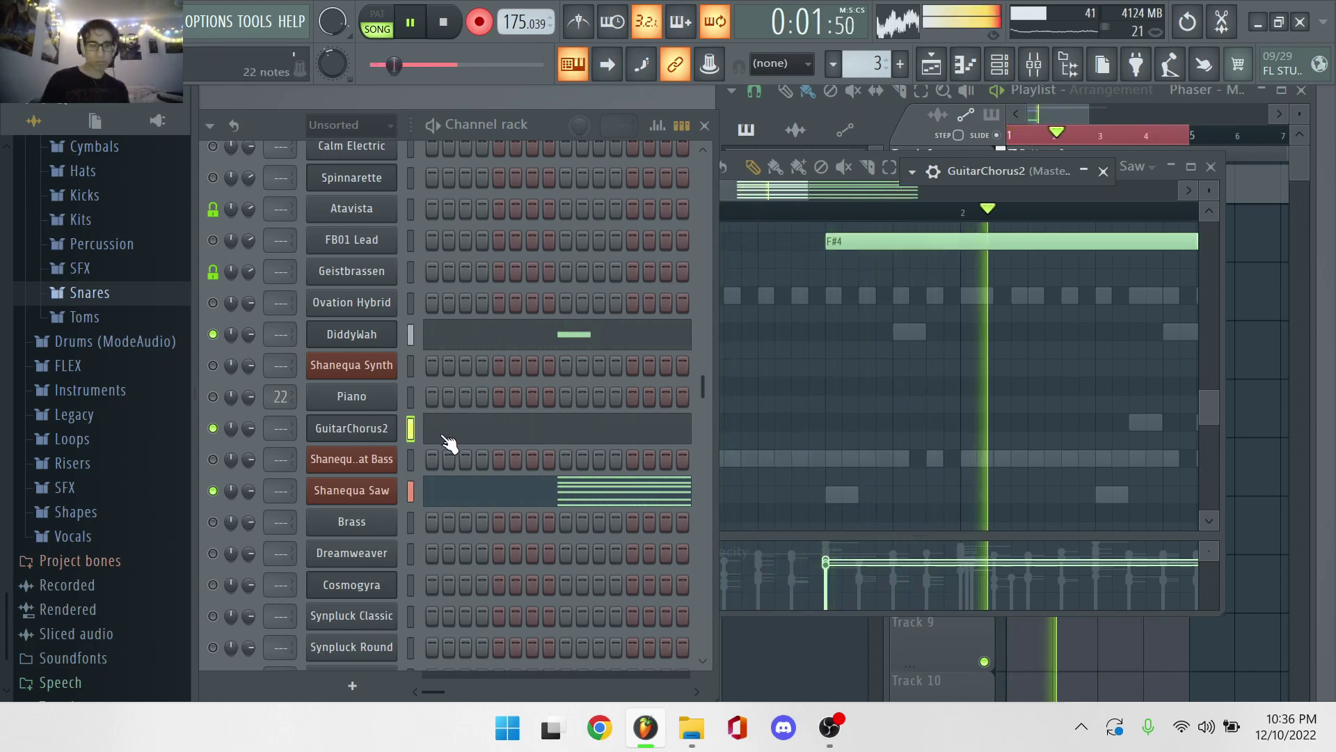
left_click(449, 442)
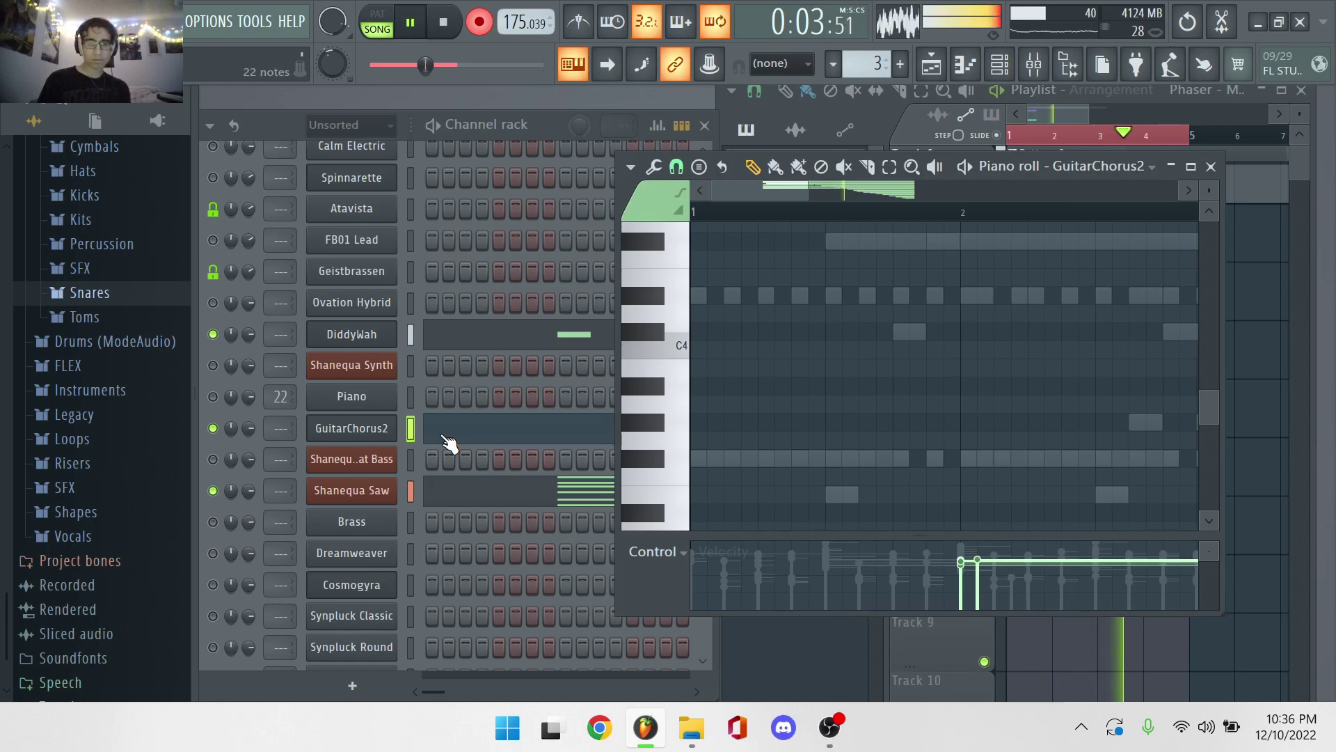
left_click(1212, 168)
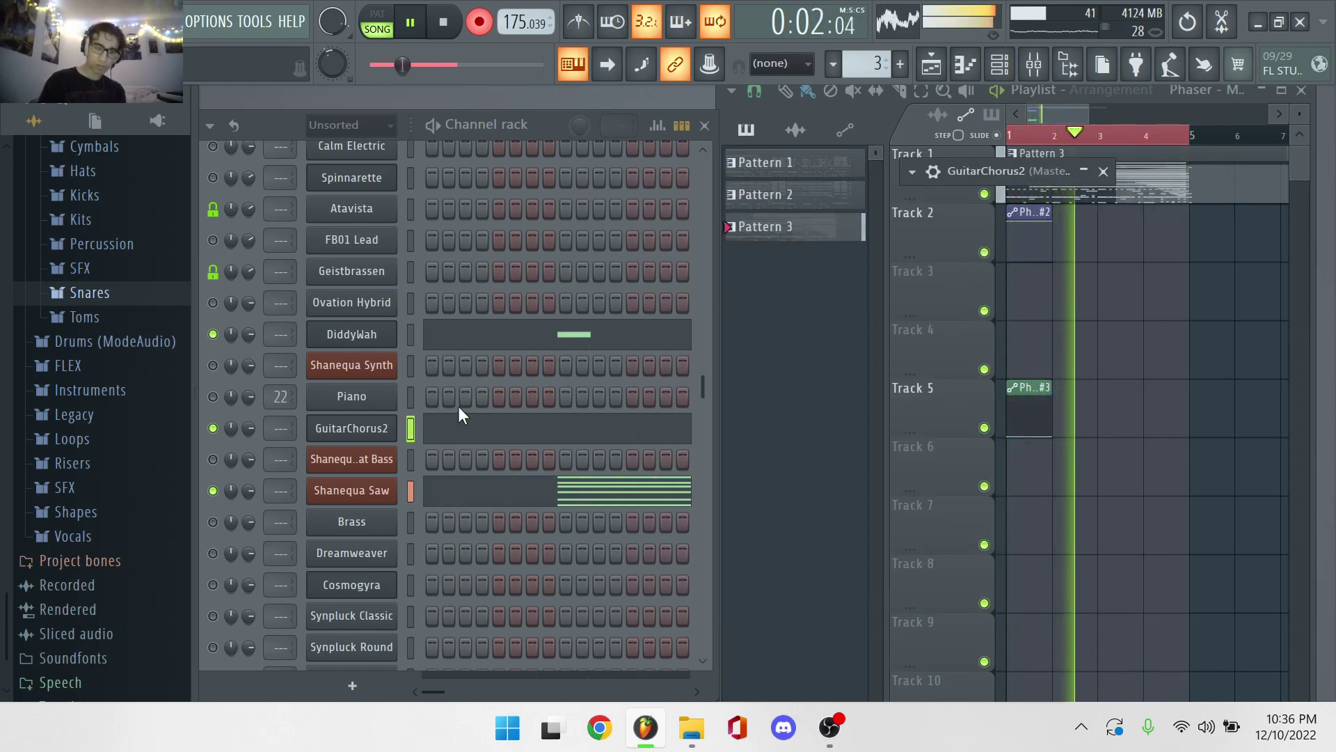
Shift all the Shanequa Saw chord notes later in the piano roll so they start at bar 2.
left_click(506, 496)
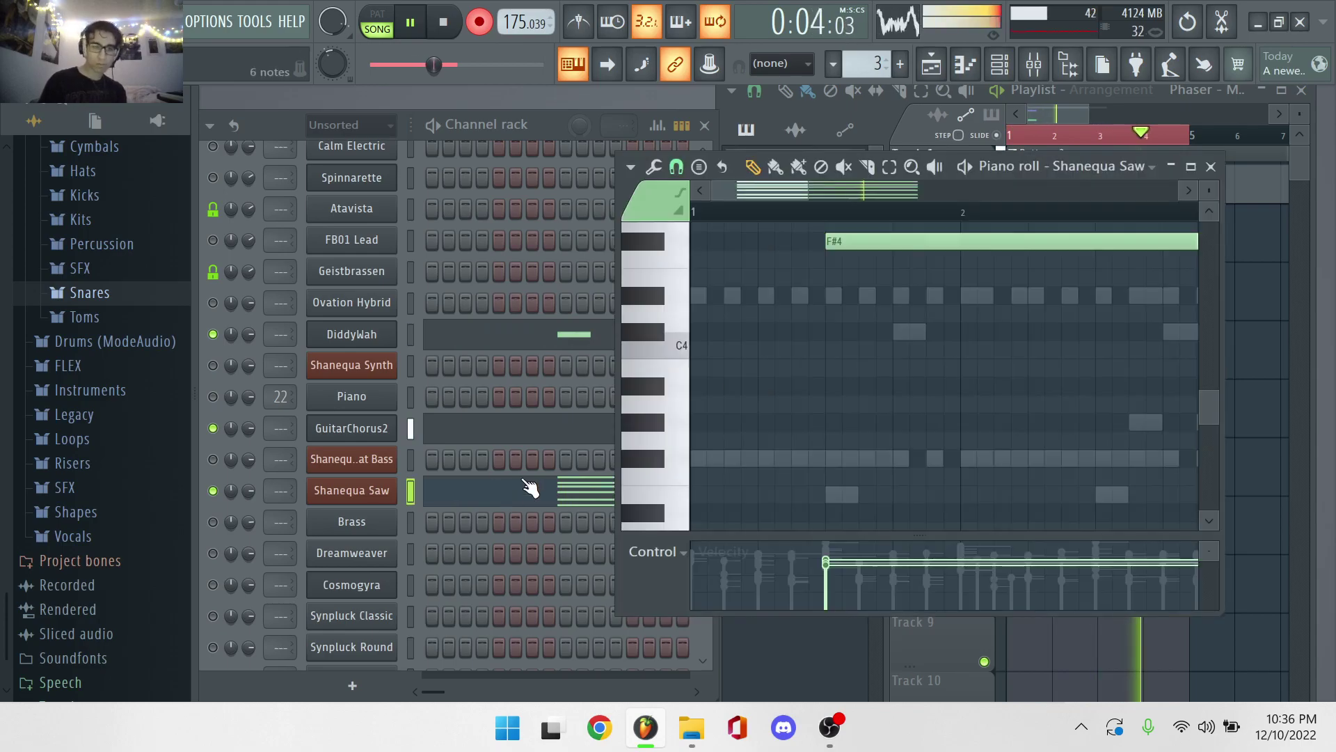
scroll(876, 348, "up", 4)
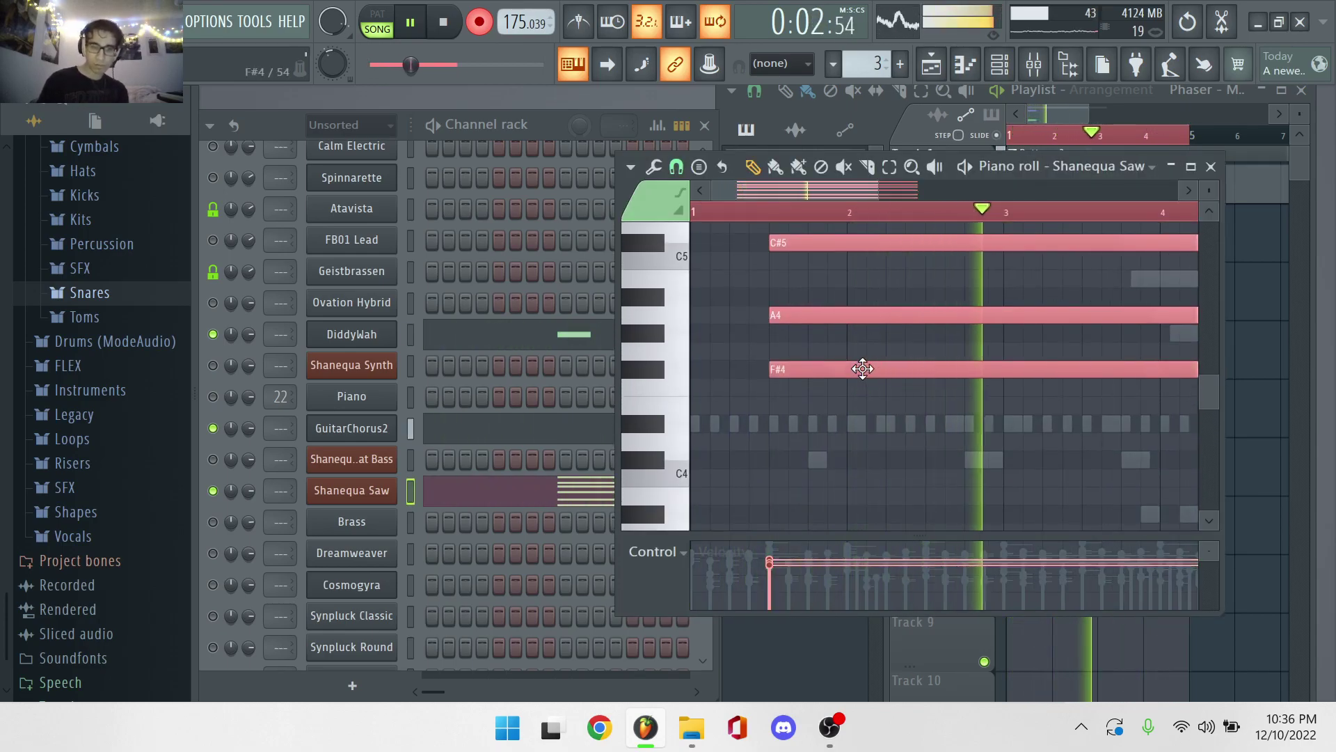
left_click_drag(863, 369, 941, 376)
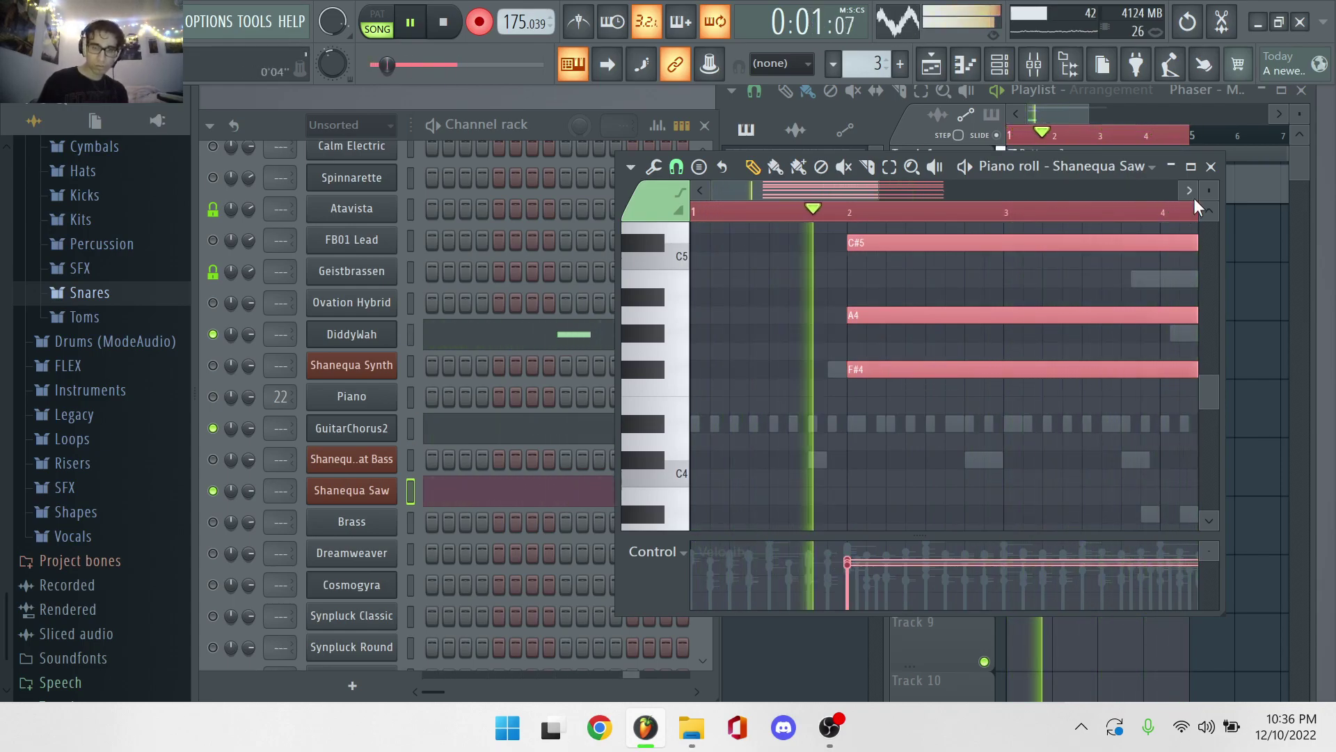
left_click(1211, 167)
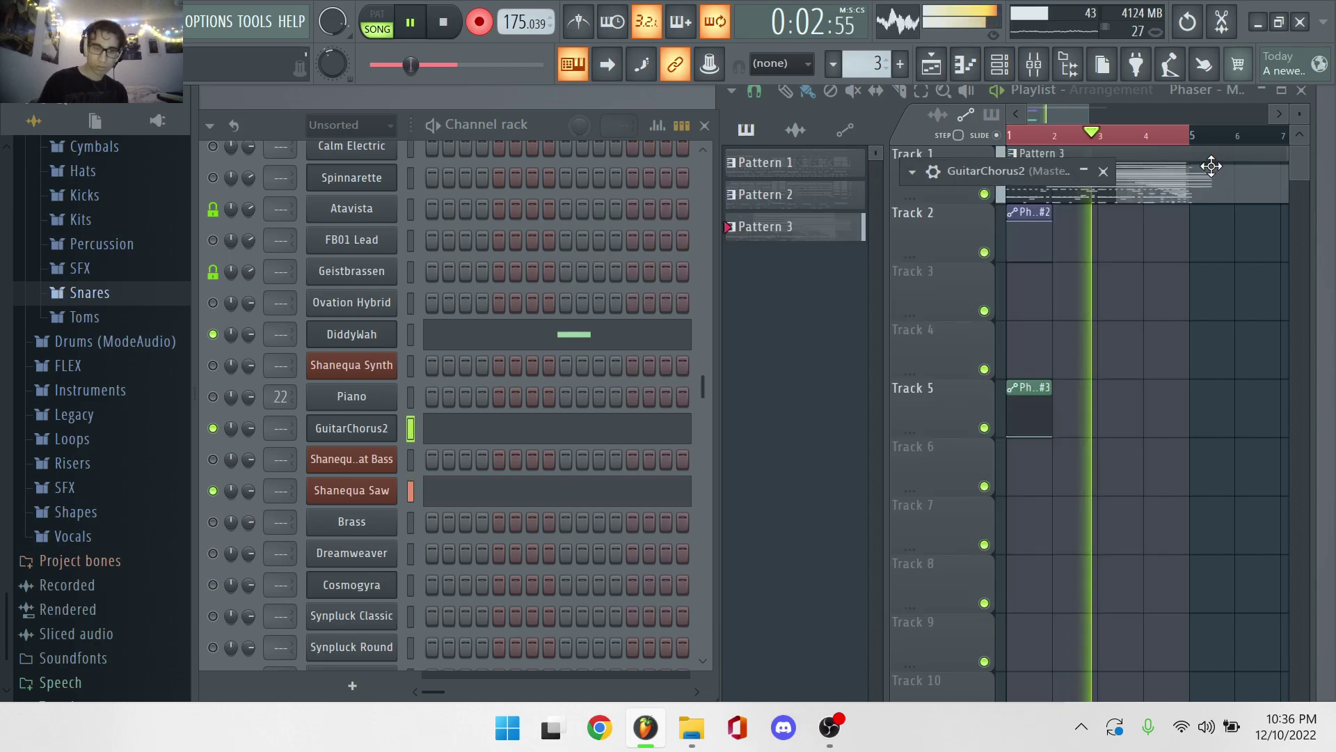
Compare the note timing and lengths of the GuitarChorus2 and Shanequa Saw parts in their piano rolls.
left_click(671, 426)
scroll(844, 332, "up", 3)
scroll(844, 332, "down", 3)
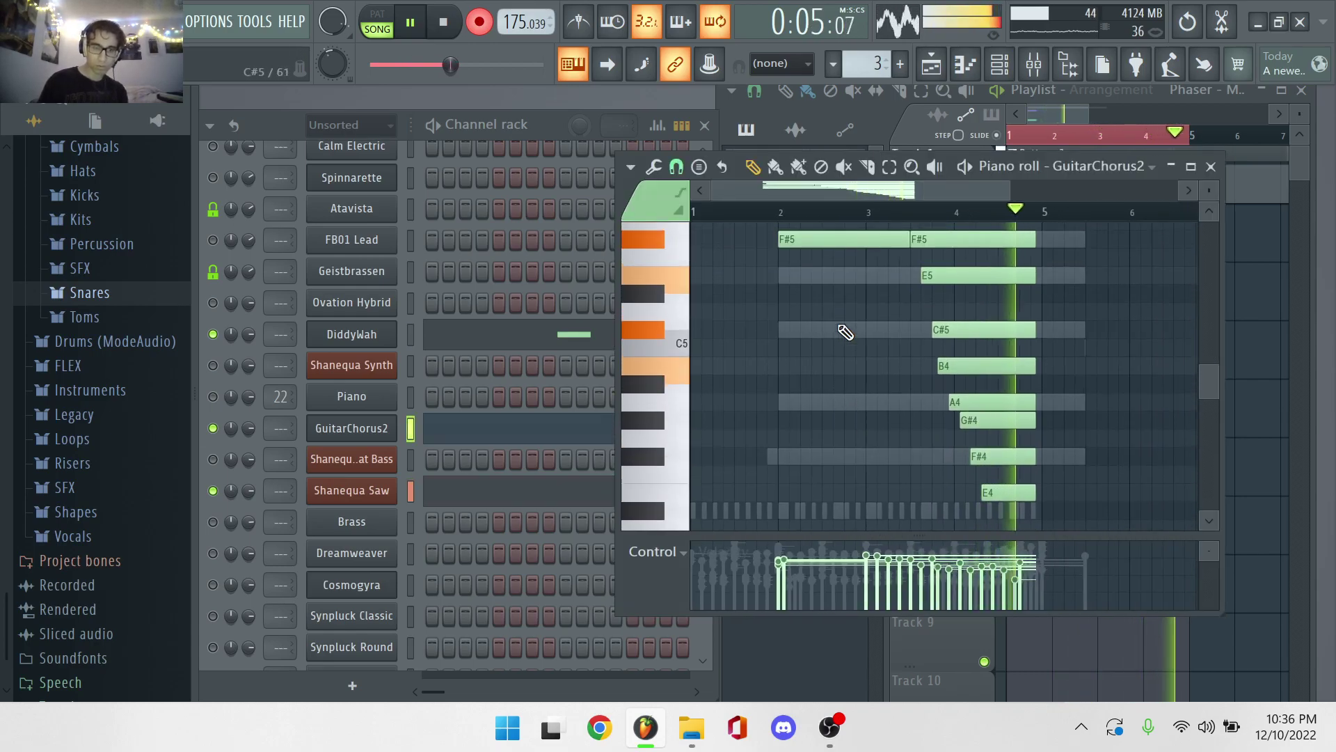
left_click(1211, 168)
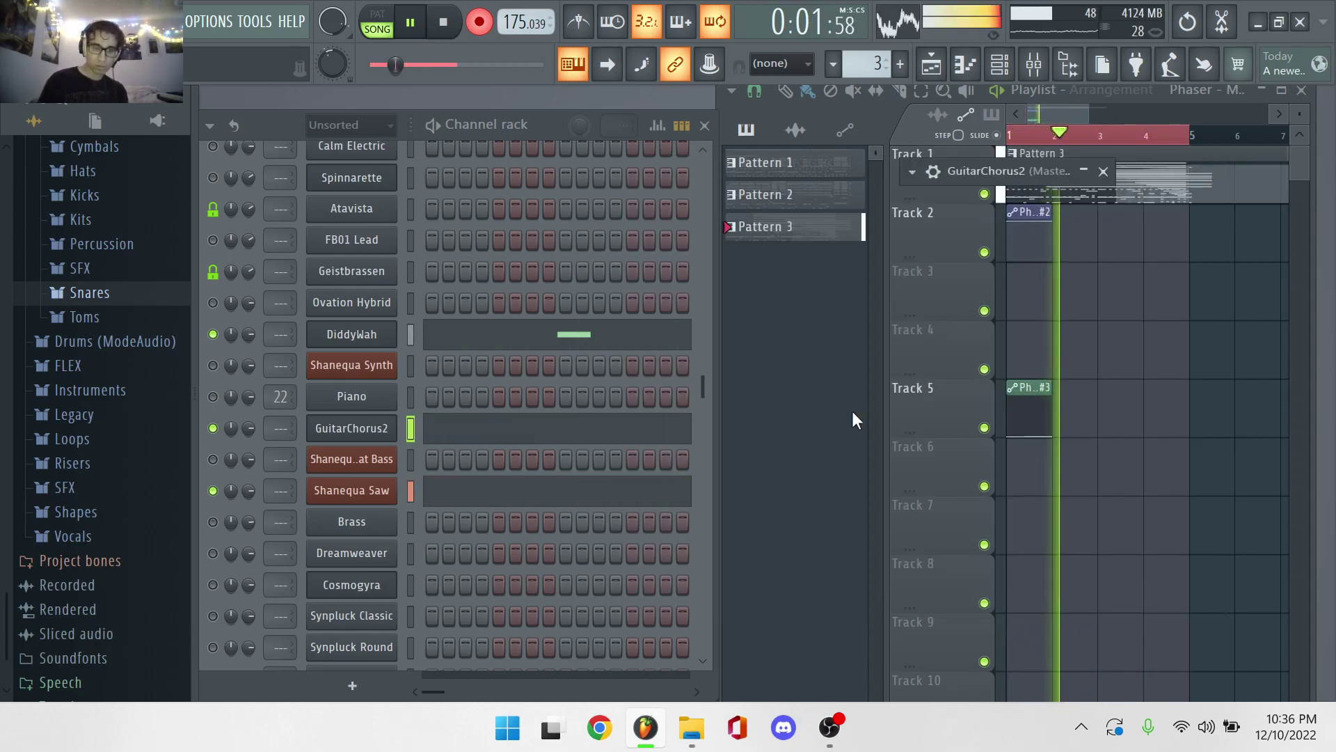
left_click(665, 495)
scroll(863, 376, "down", 2)
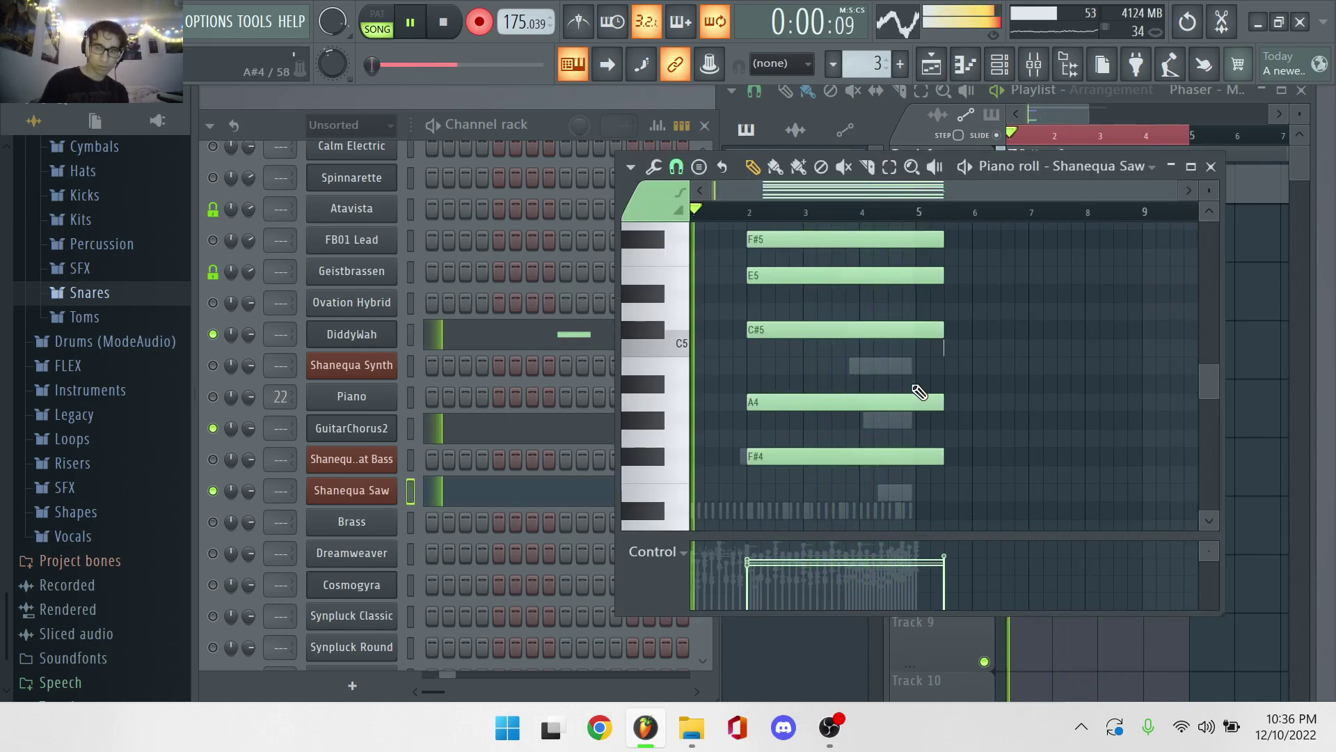
left_click(1212, 168)
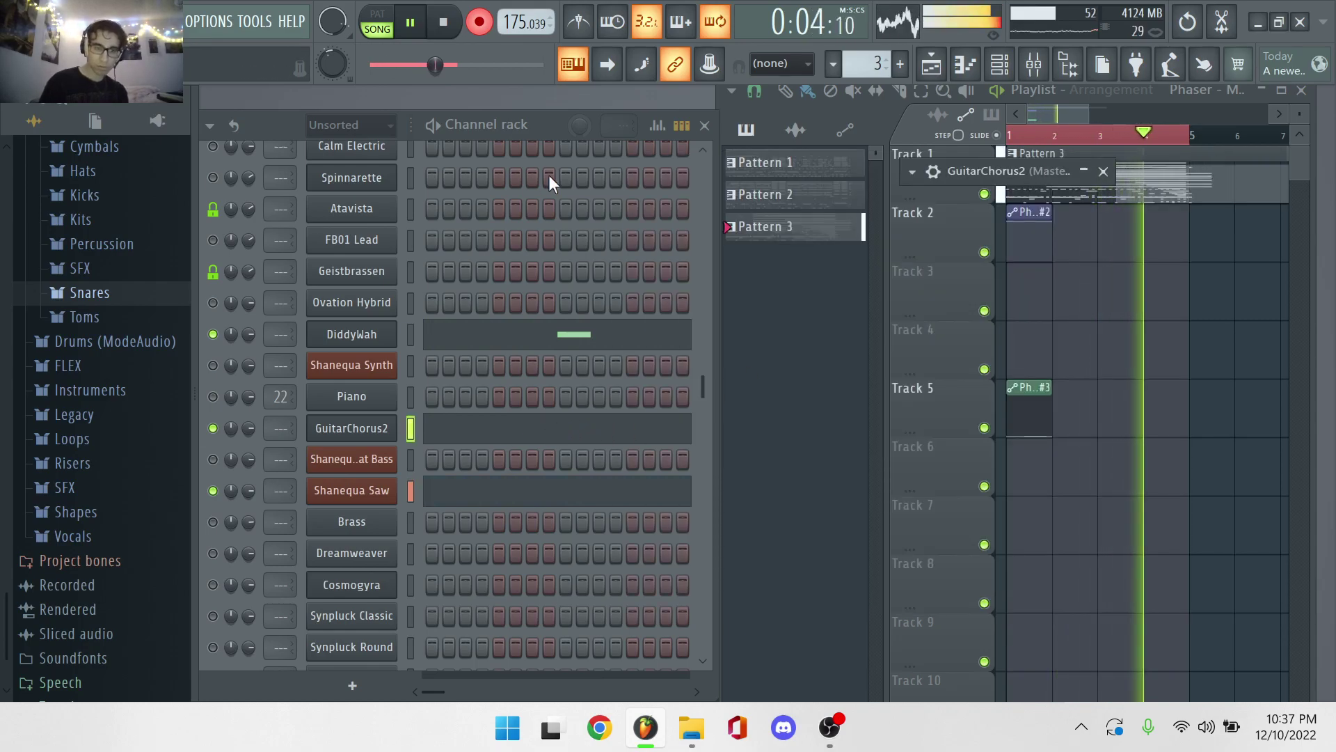
scroll(548, 174, "up", 5)
scroll(548, 174, "up", 7)
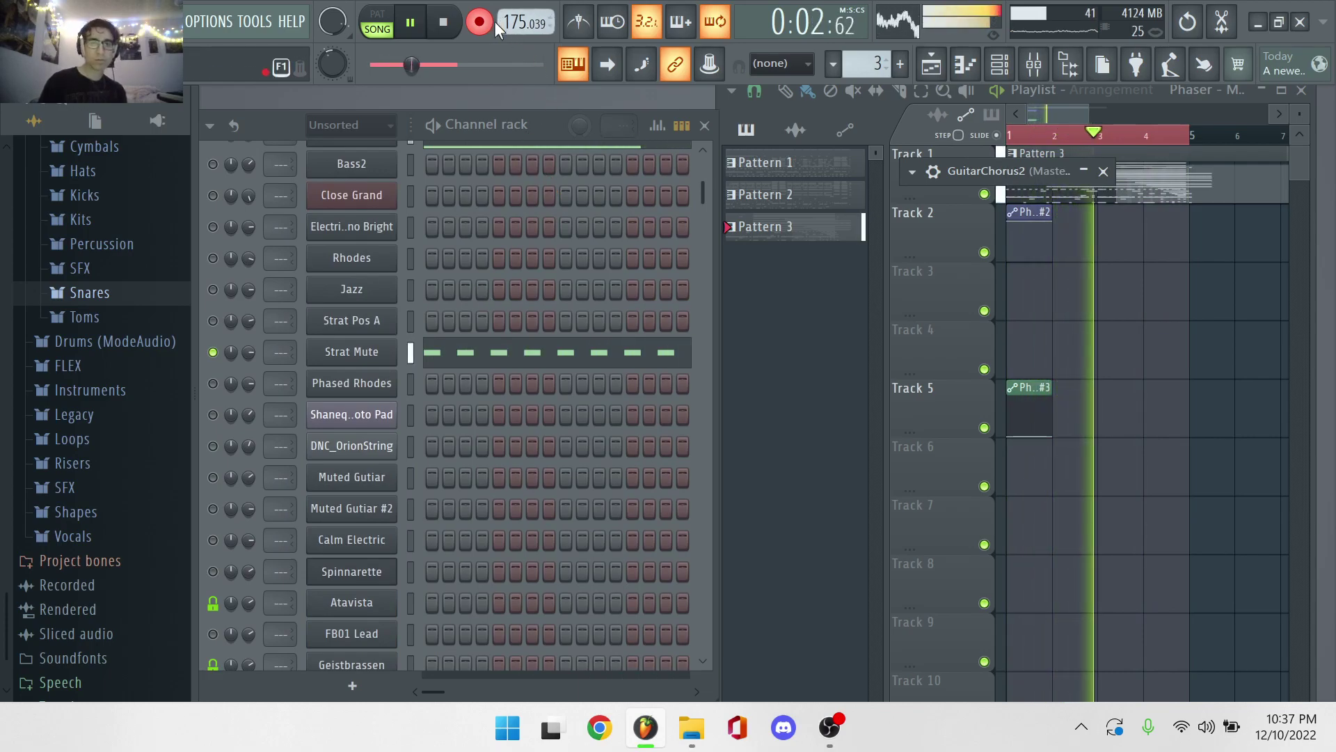
Lock the Bass channel's mute state so the bass keeps playing, and enable the other channels.
scroll(313, 331, "down", 7)
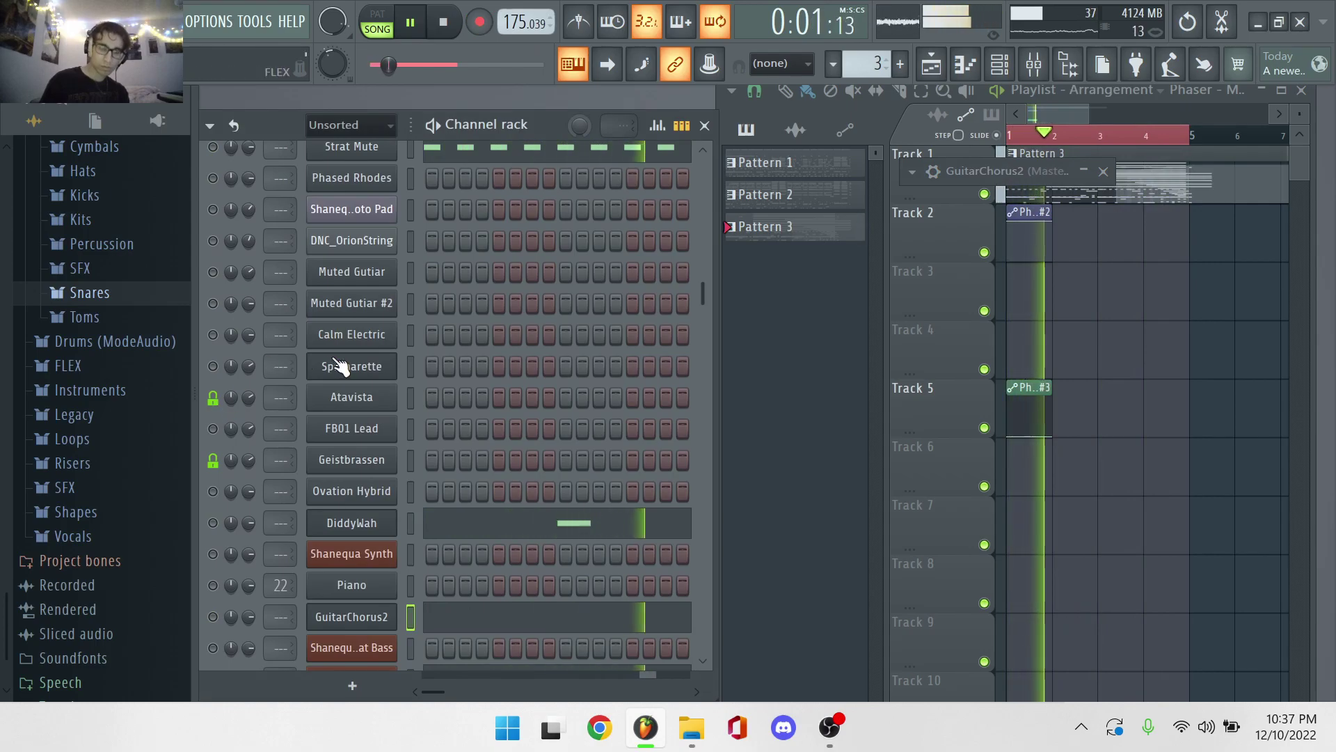
scroll(341, 365, "up", 1)
scroll(341, 364, "up", 6)
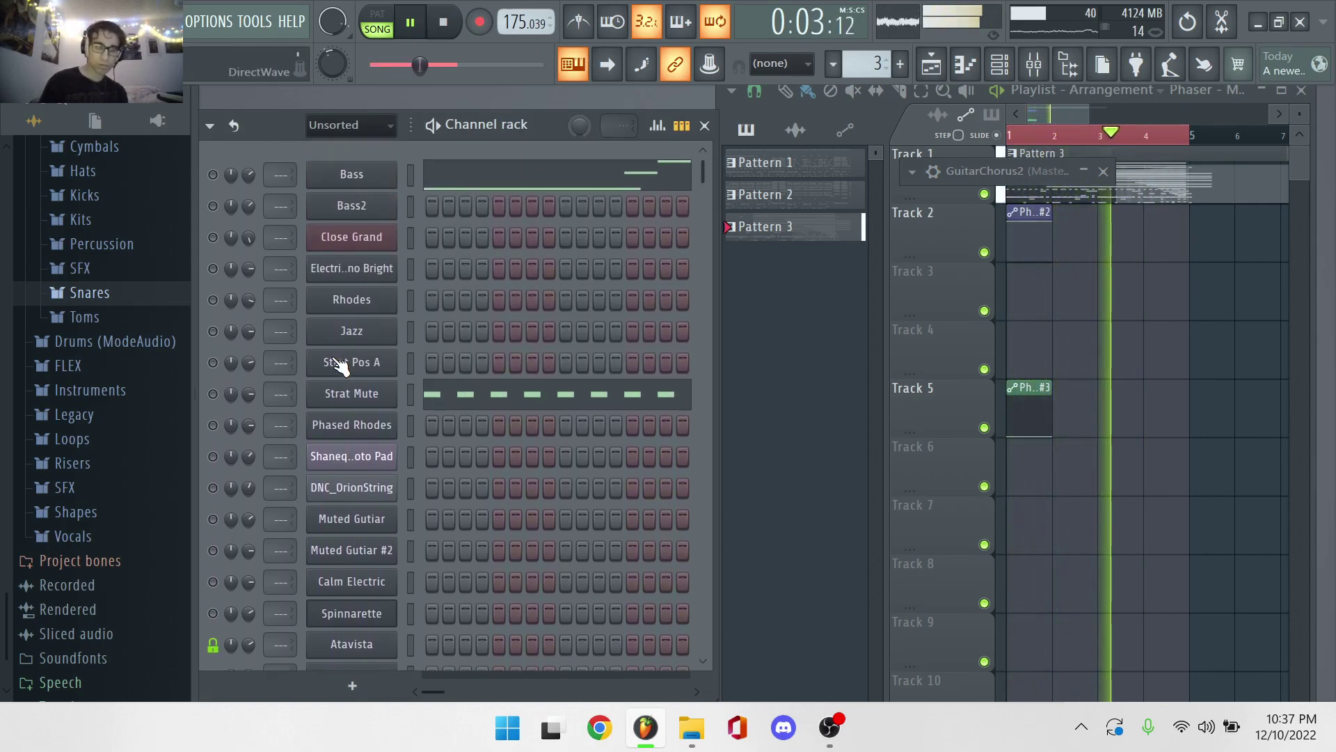
right_click(213, 174)
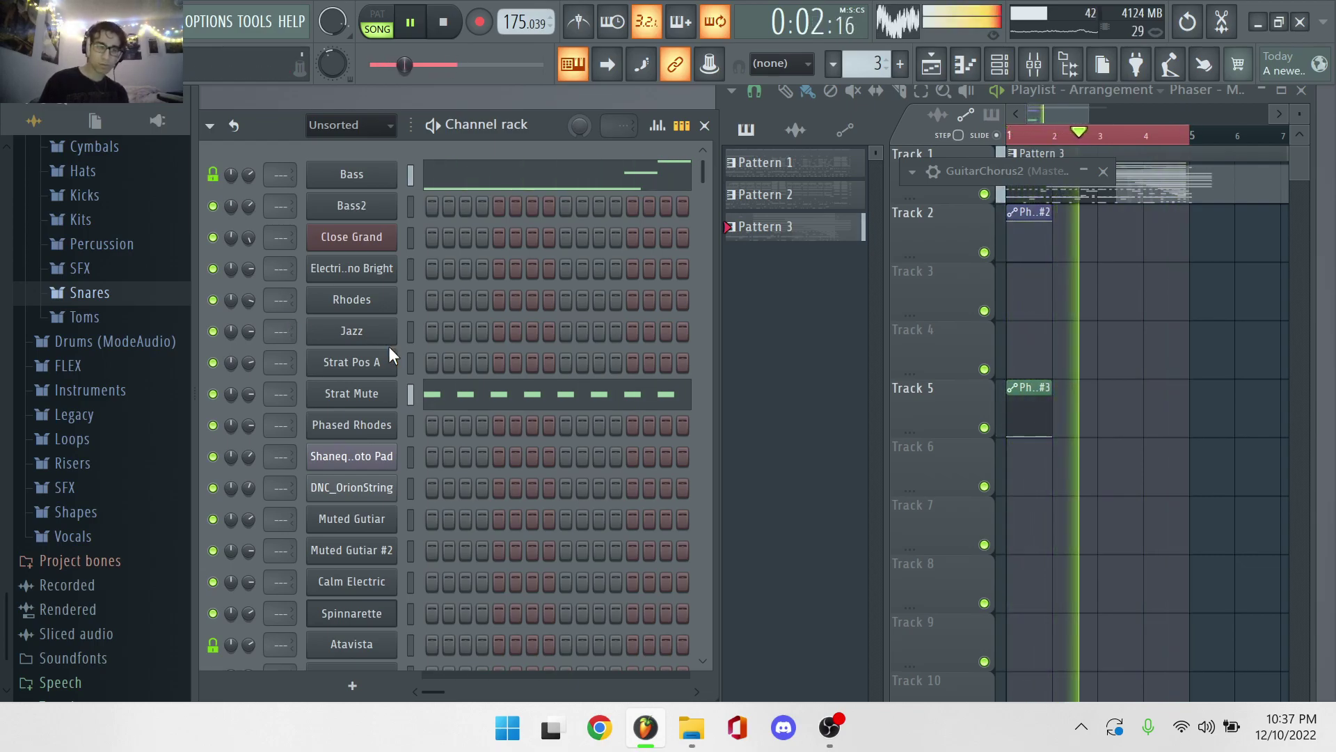
Lock the DiddyWah channel's mute state so its part keeps playing along with the drums.
scroll(391, 352, "down", 4)
scroll(388, 441, "down", 4)
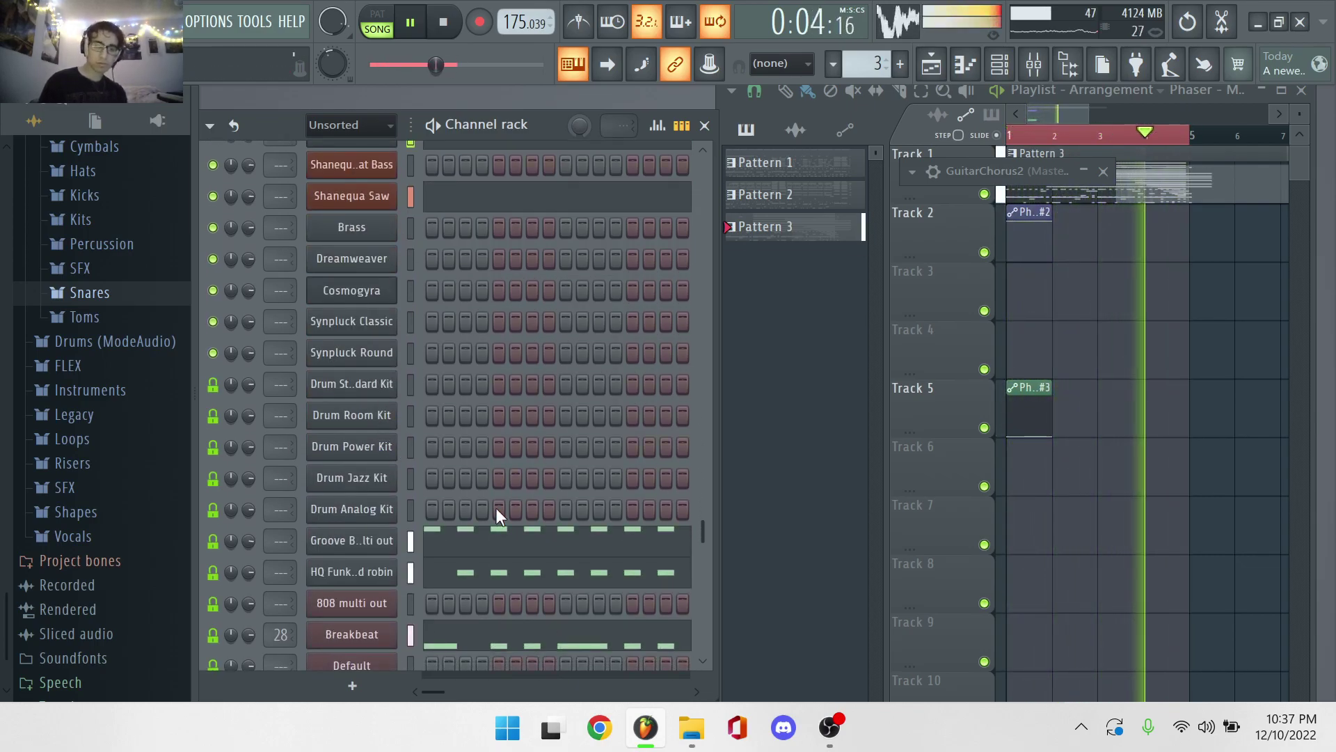
scroll(496, 508, "down", 3)
scroll(495, 507, "up", 8)
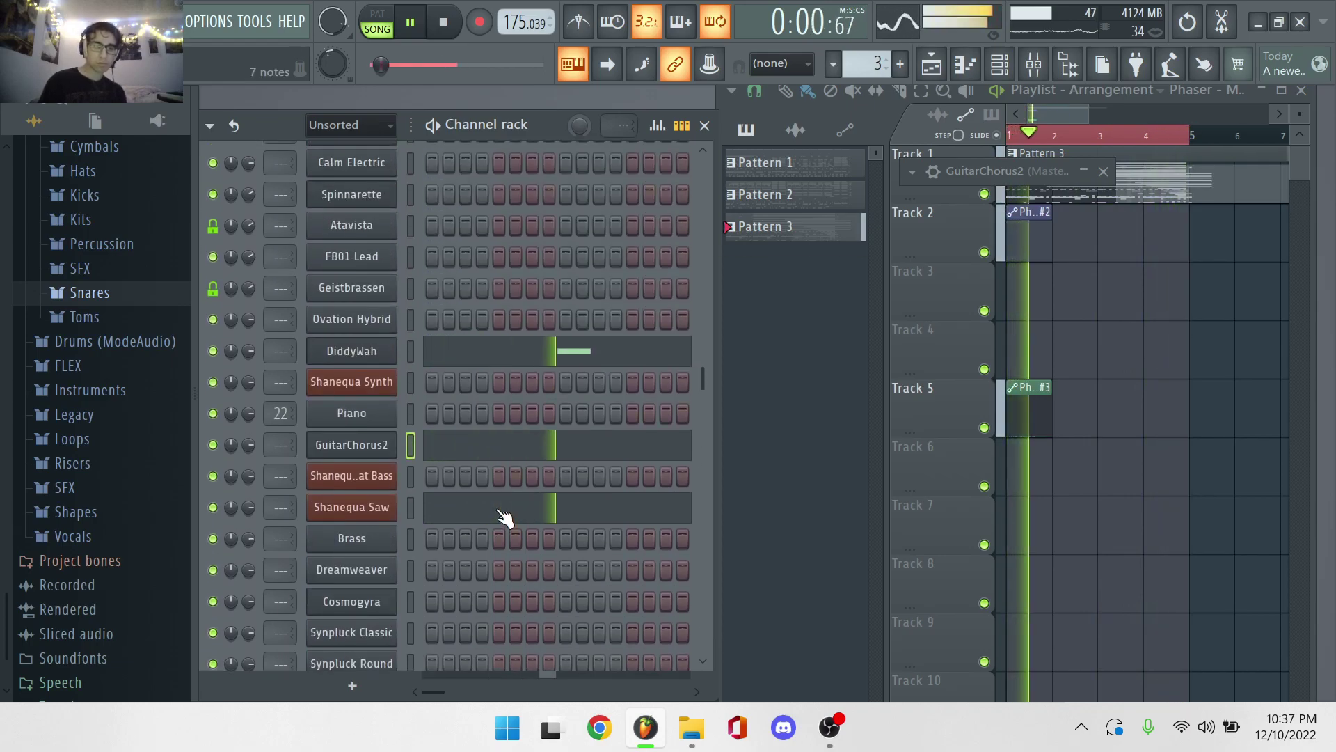
right_click(212, 351)
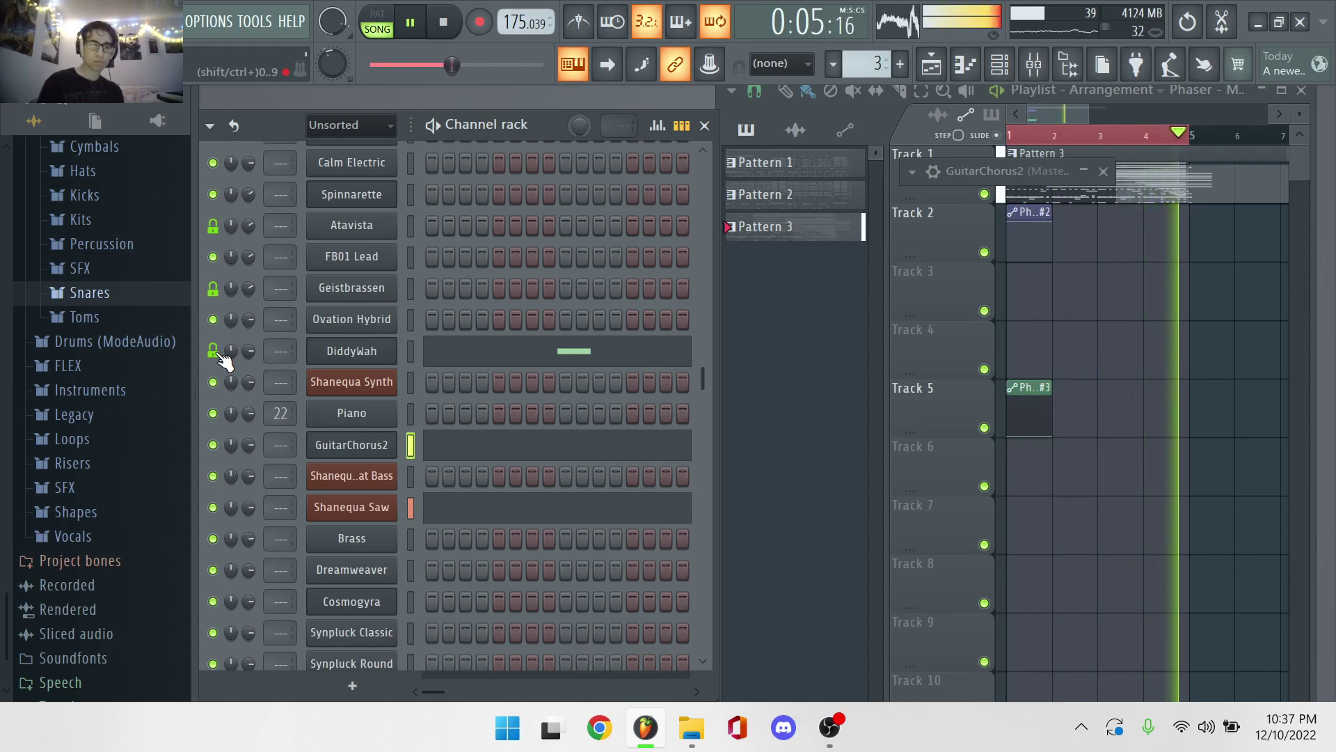
Open the Spinnarette channel, record a sustained chord that repeats every bar over the loop, and unmute the channel.
left_click(358, 202)
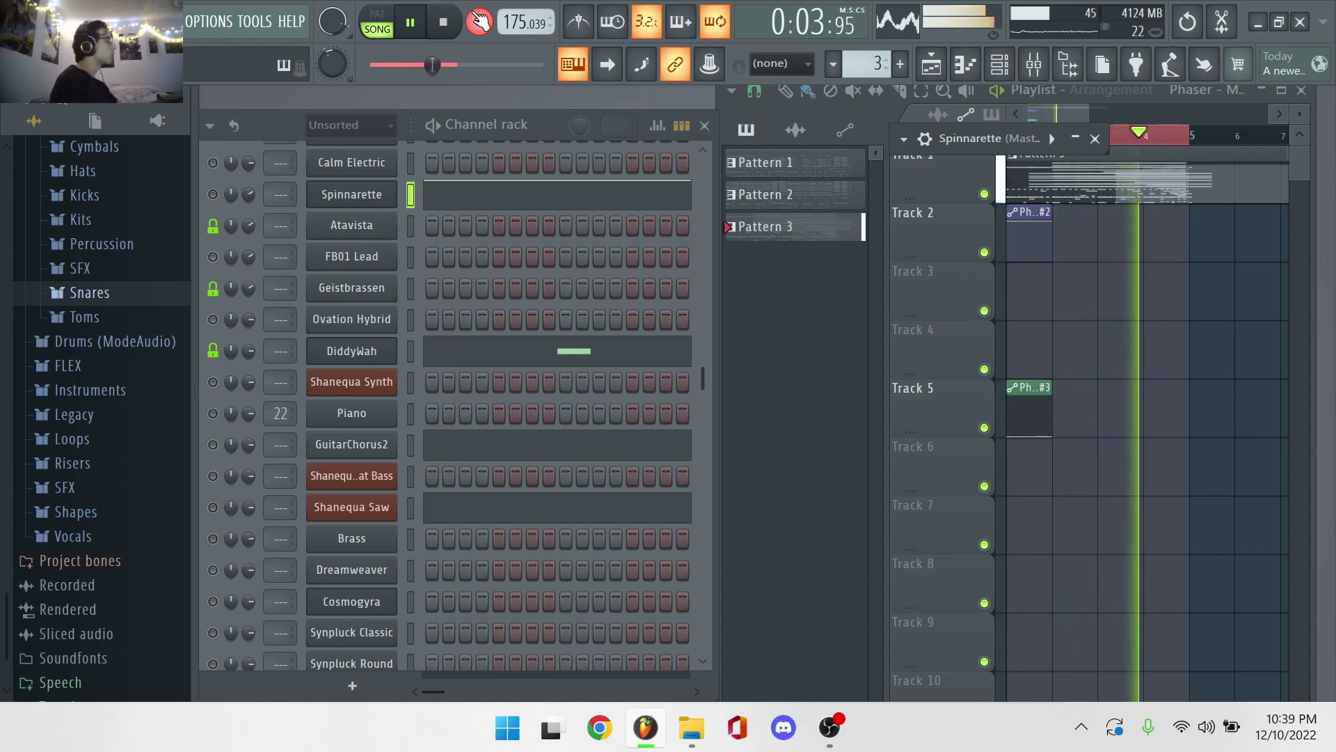
left_click(479, 22)
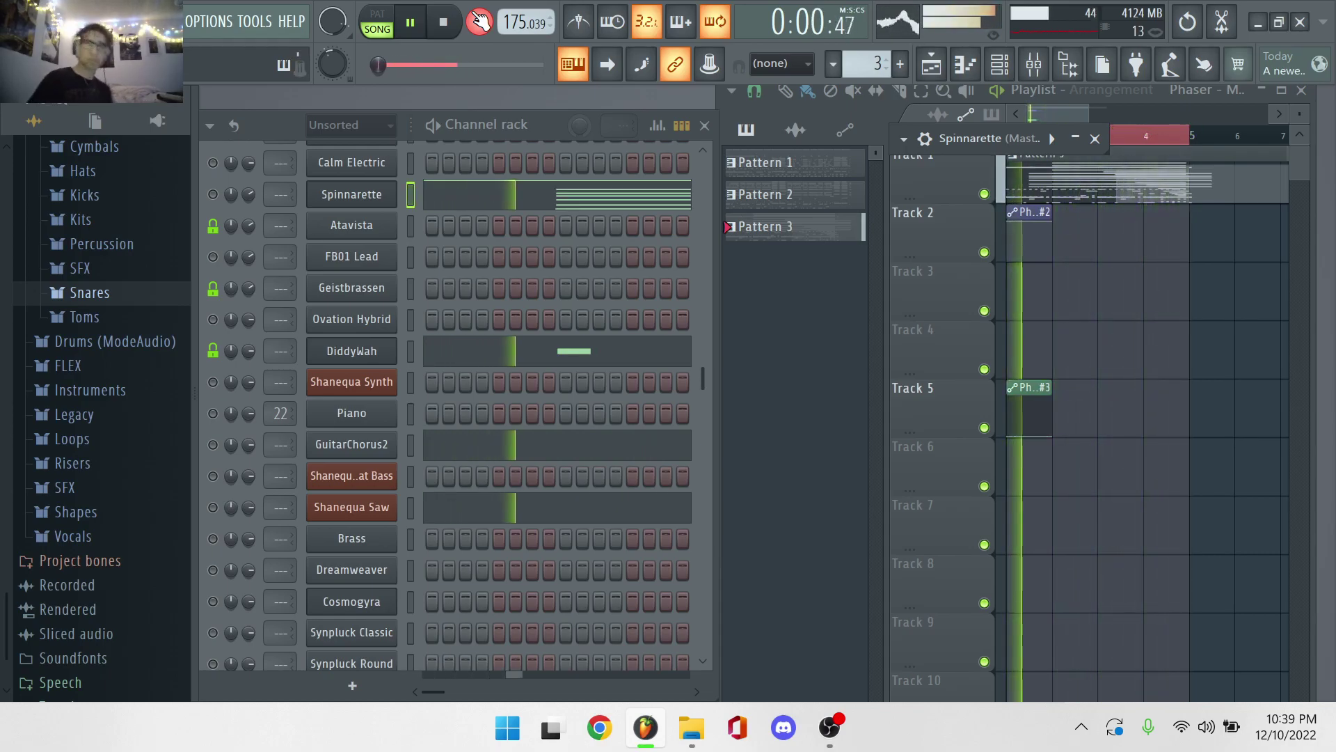
left_click(465, 202)
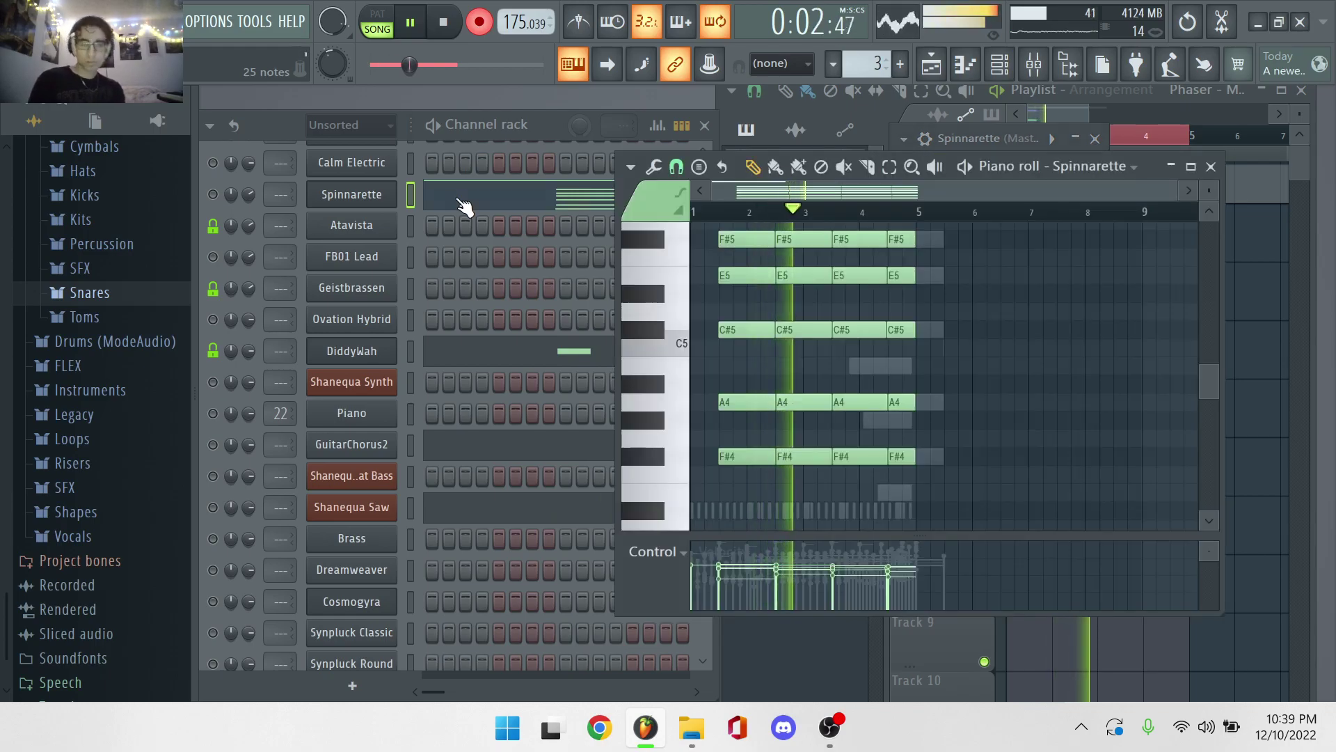
left_click(214, 195)
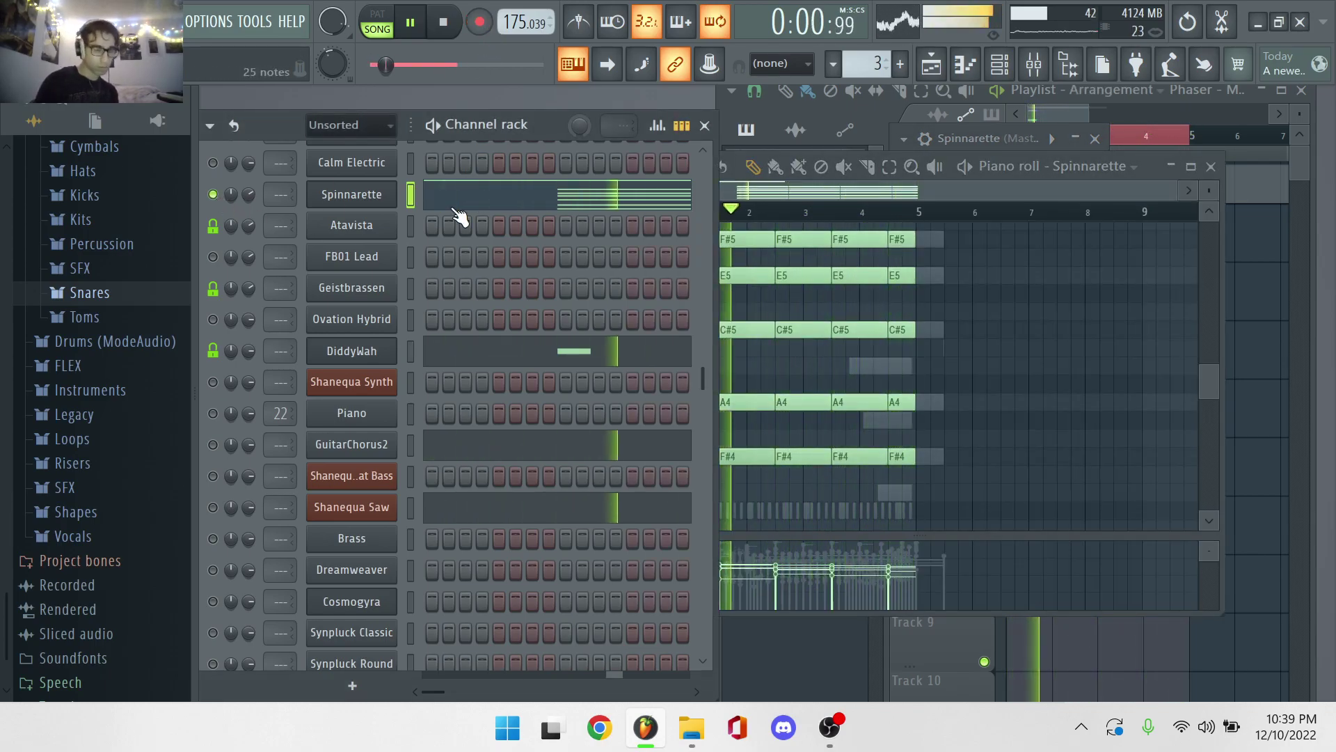
Examine the pitches and timing of the Spinnarette chord notes in the piano roll, then close it.
left_click(507, 200)
left_click(507, 199)
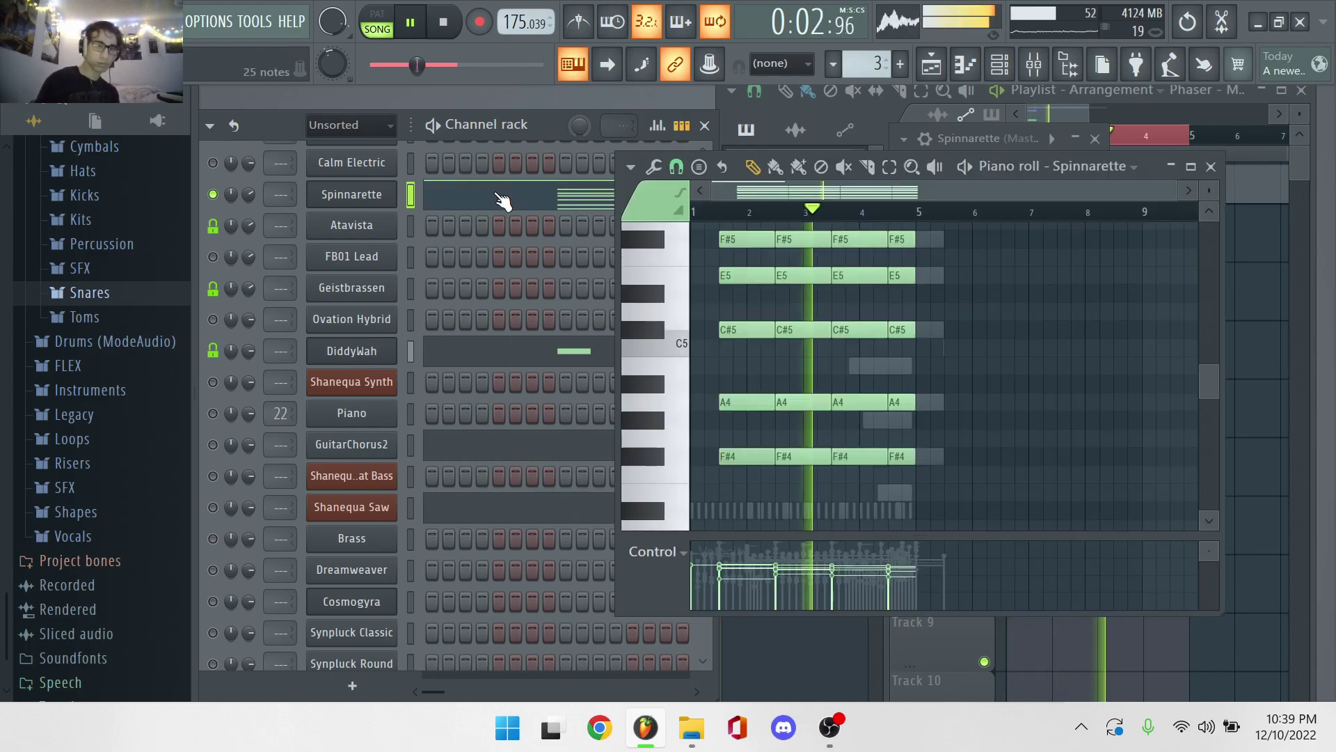
scroll(848, 365, "up", 1)
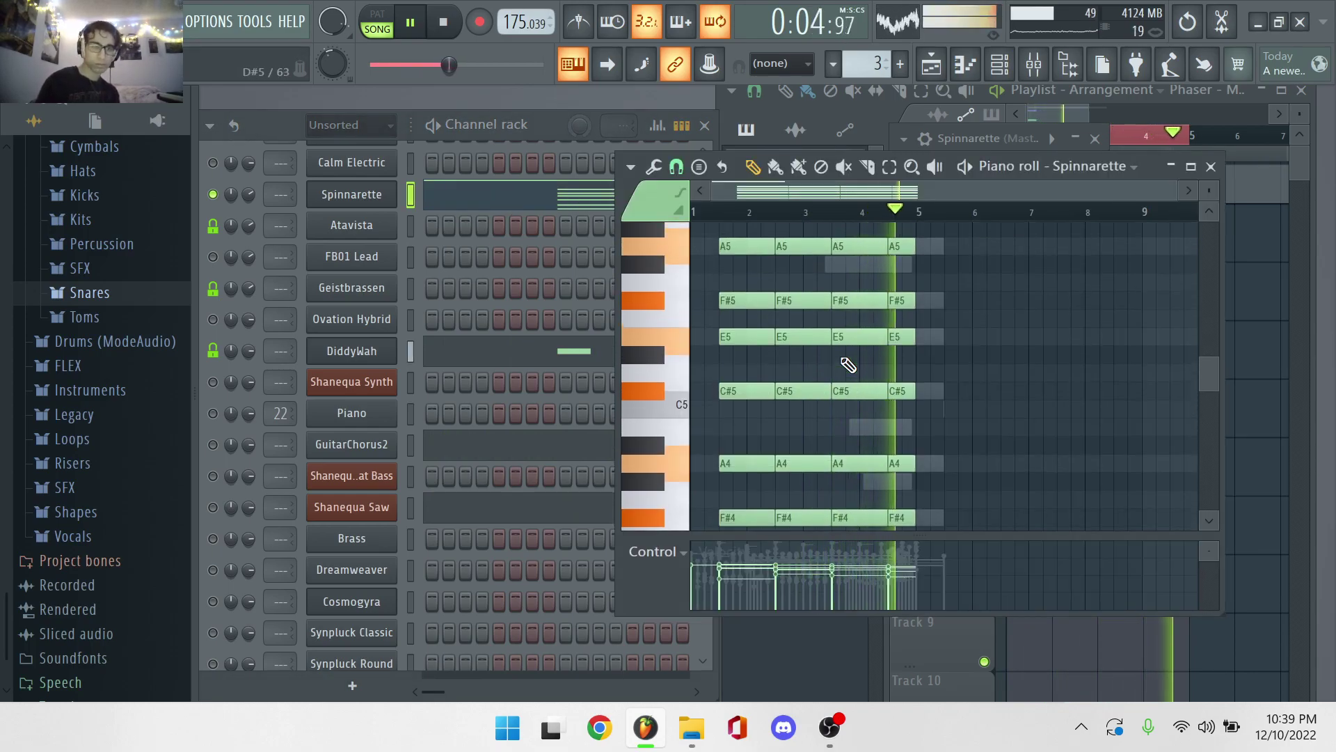
scroll(848, 365, "up", 2)
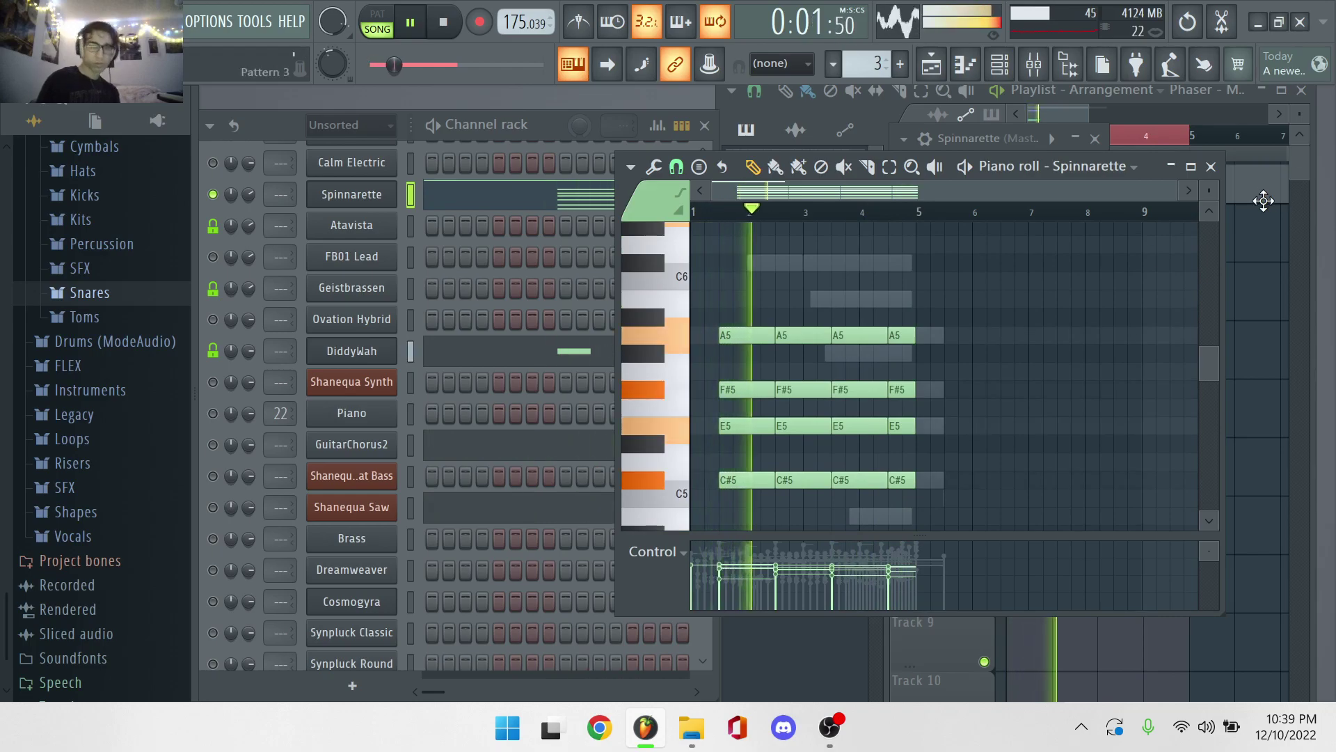
left_click(1212, 167)
Select and unmute the Rhodes channel and raise its volume.
scroll(450, 297, "up", 3)
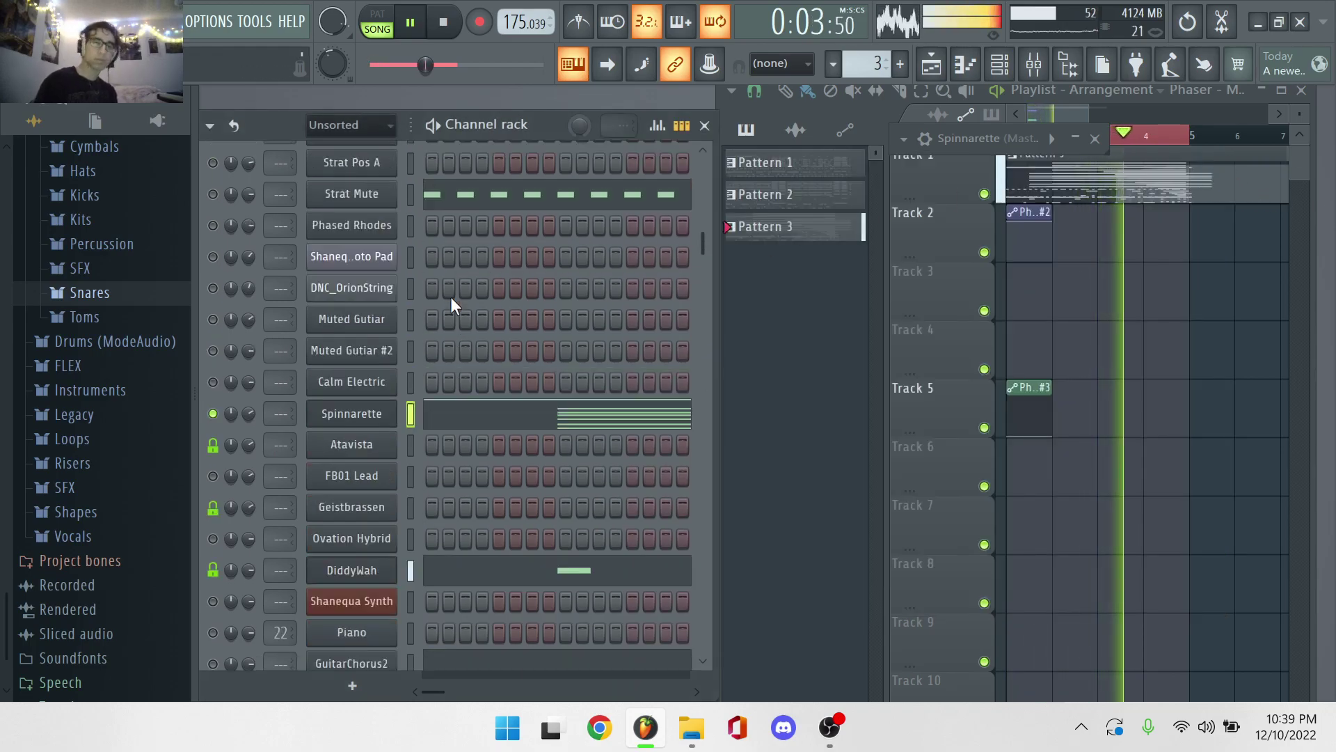
scroll(412, 312, "up", 2)
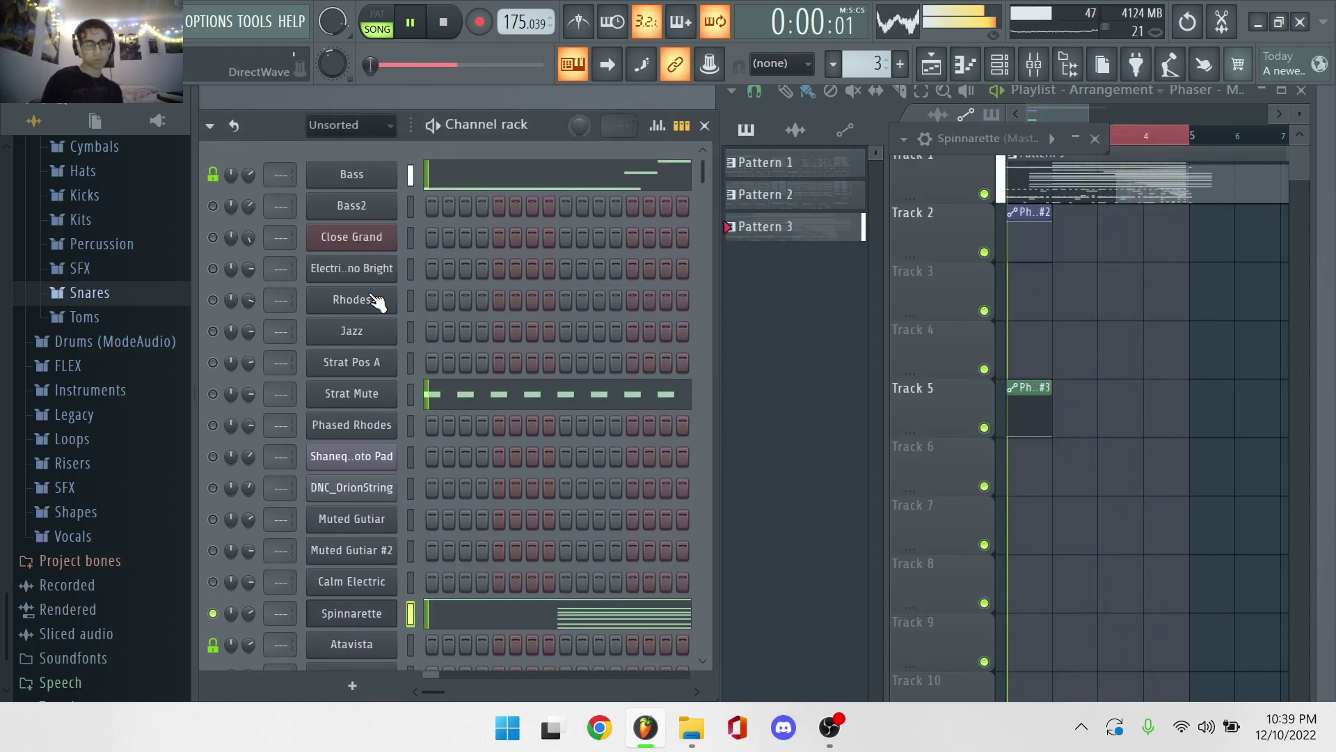
left_click(411, 300)
left_click_drag(247, 299, 248, 289)
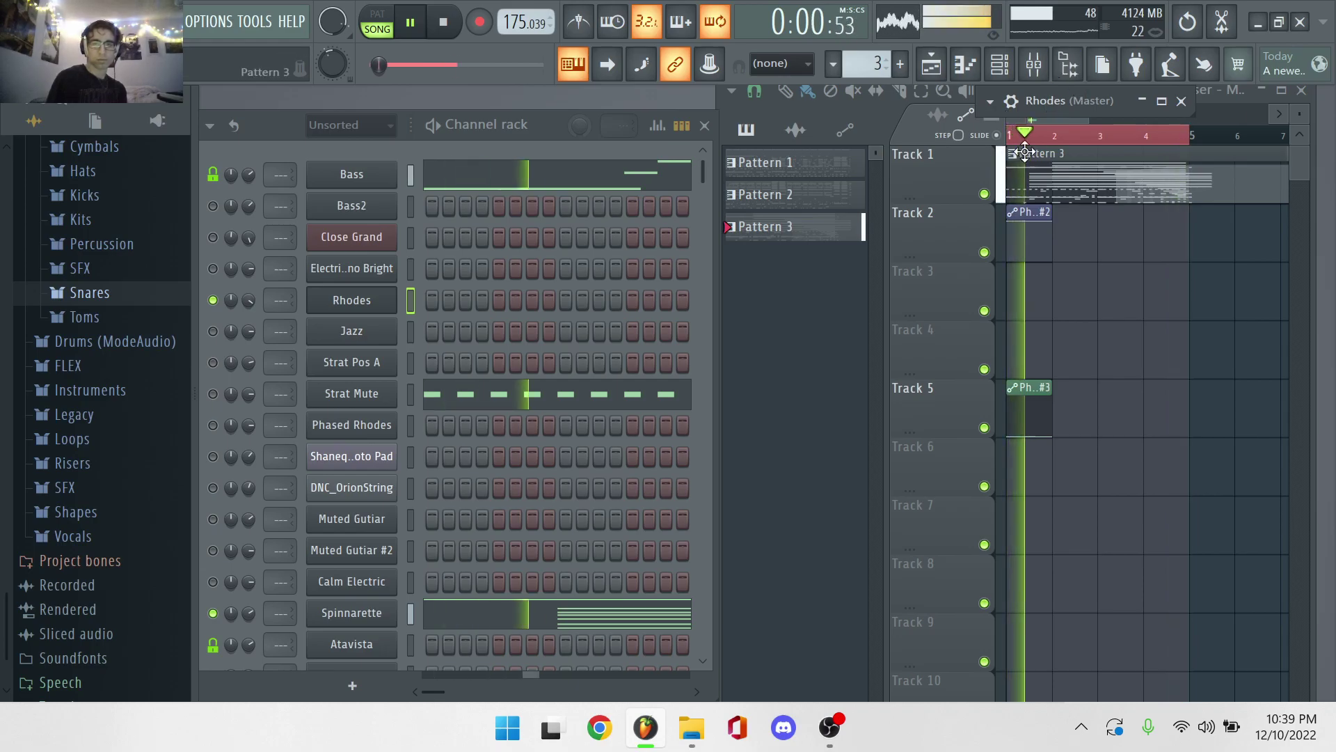
Glance at the Rhodes instrument's settings, record a repeating descending F#5, E5, C#5 figure over the loop, and open its notes.
double_click(1072, 99)
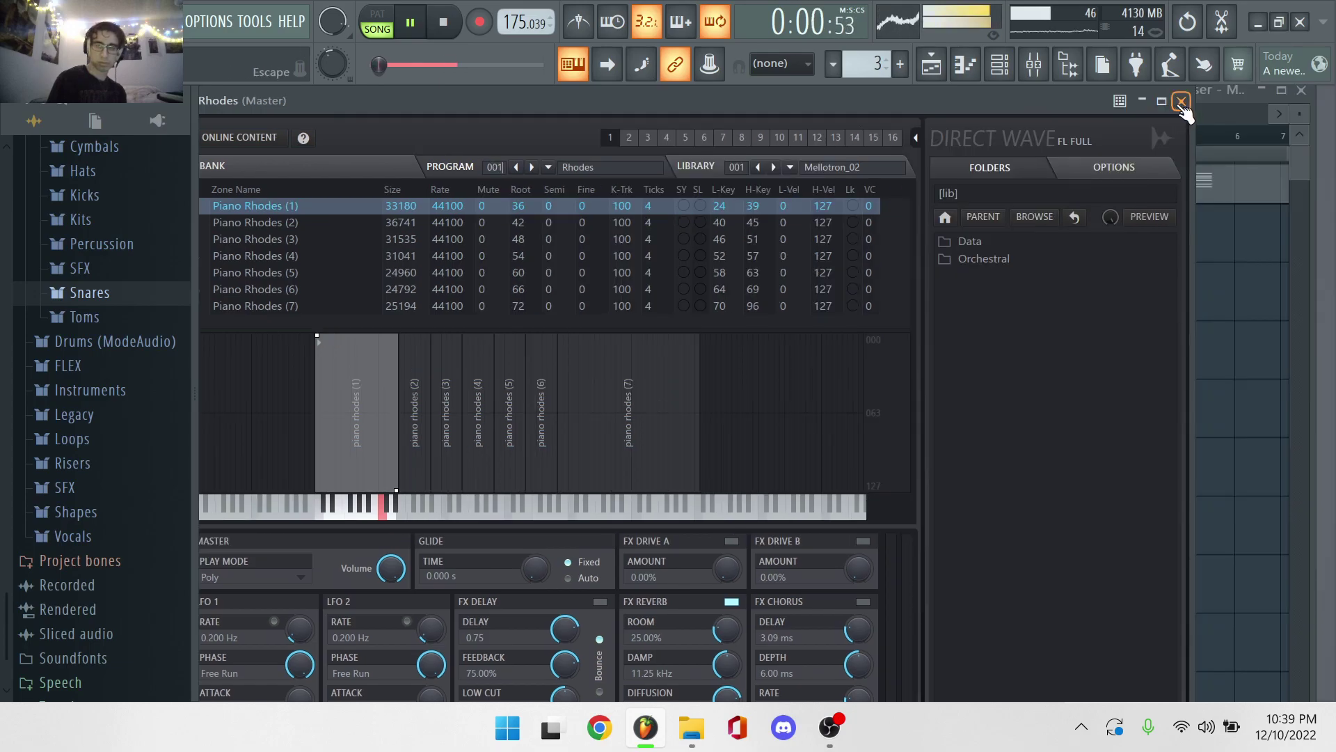
left_click(1186, 98)
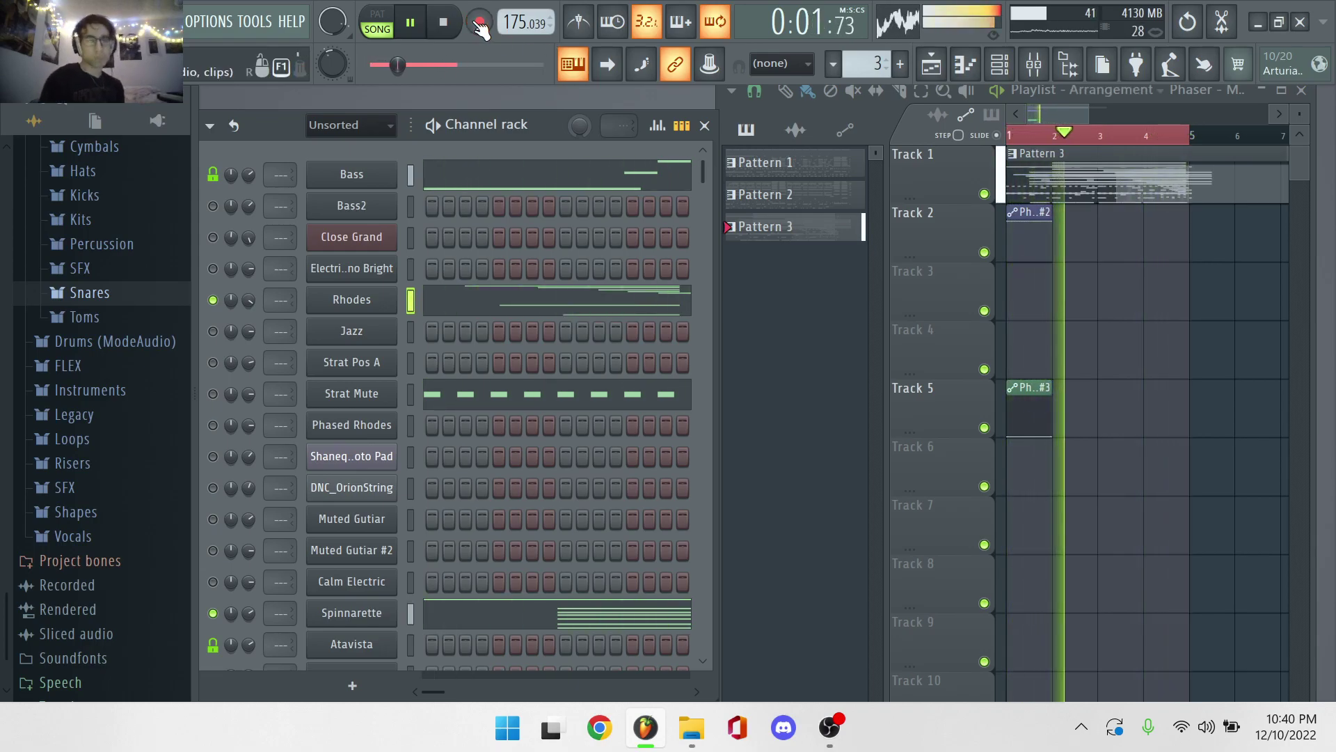
left_click(498, 317)
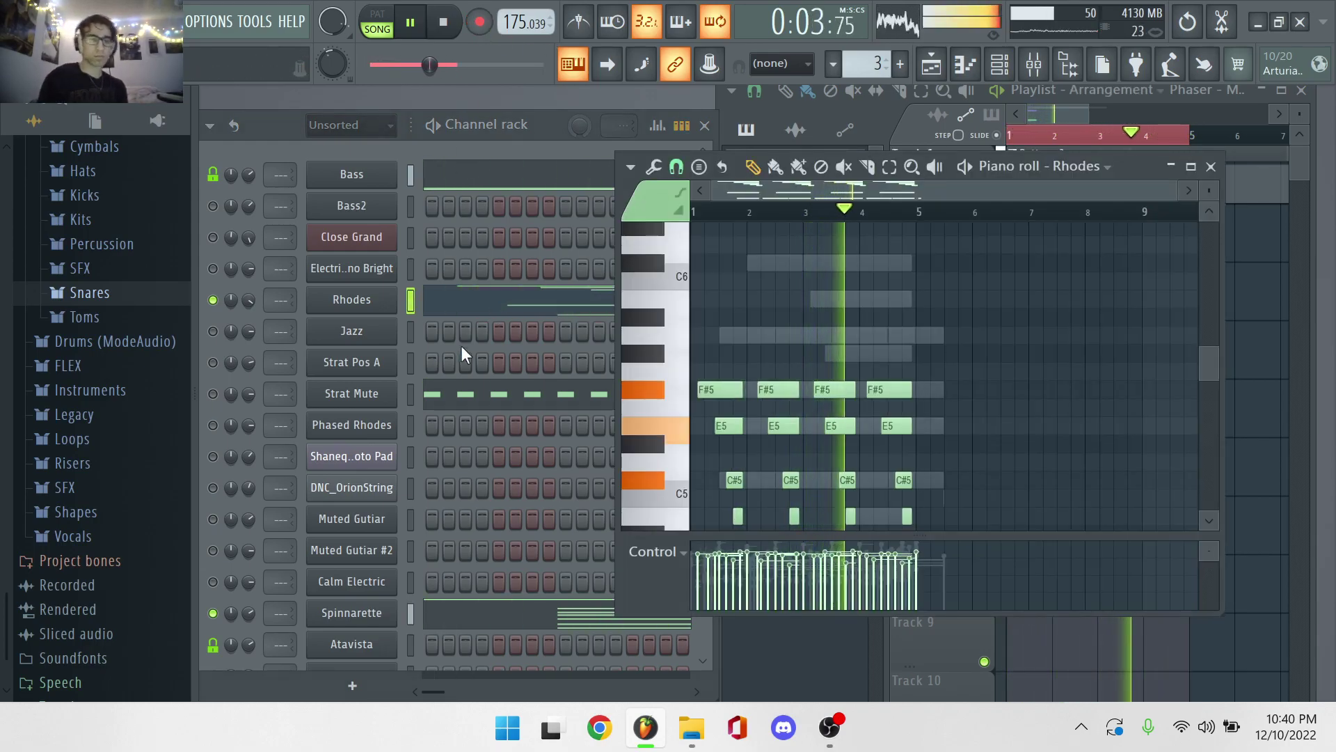
Clone the DiddyWah guitar channel to get a second copy of the instrument.
scroll(434, 350, "down", 4)
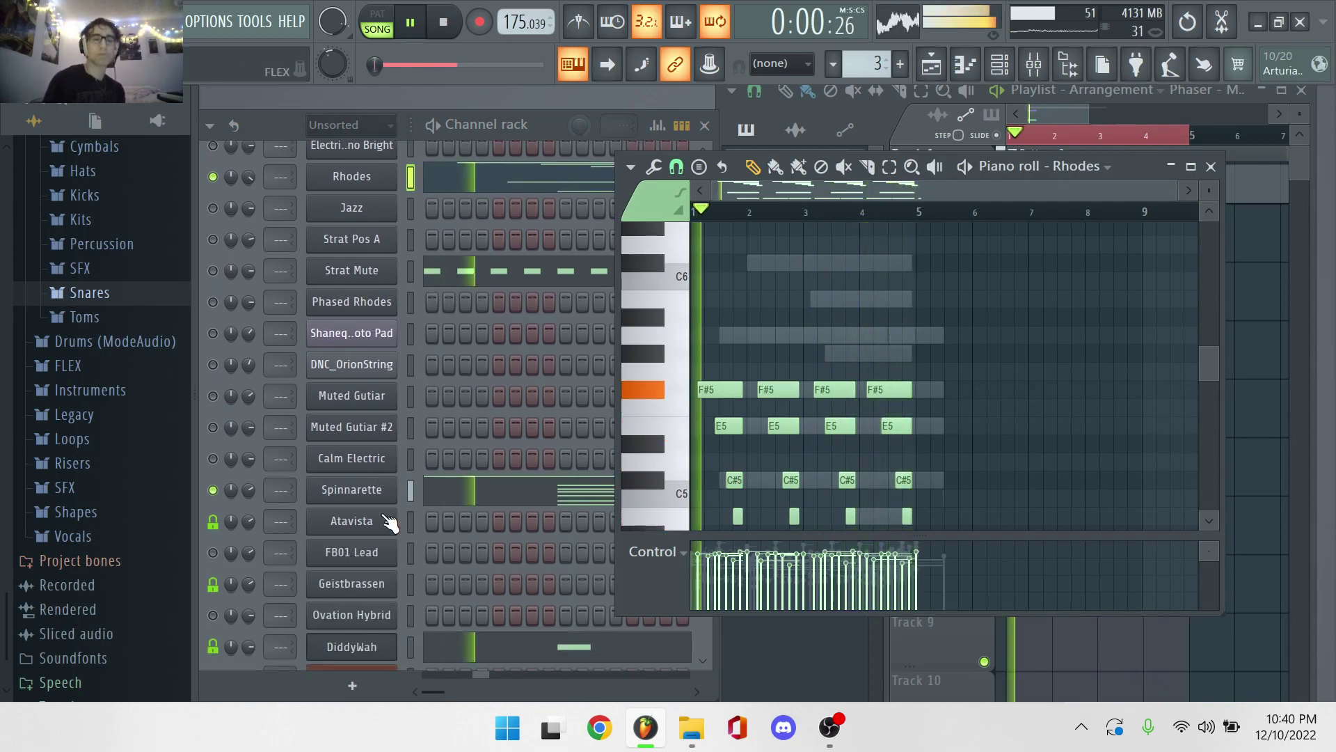
scroll(382, 513, "down", 5)
right_click(364, 487)
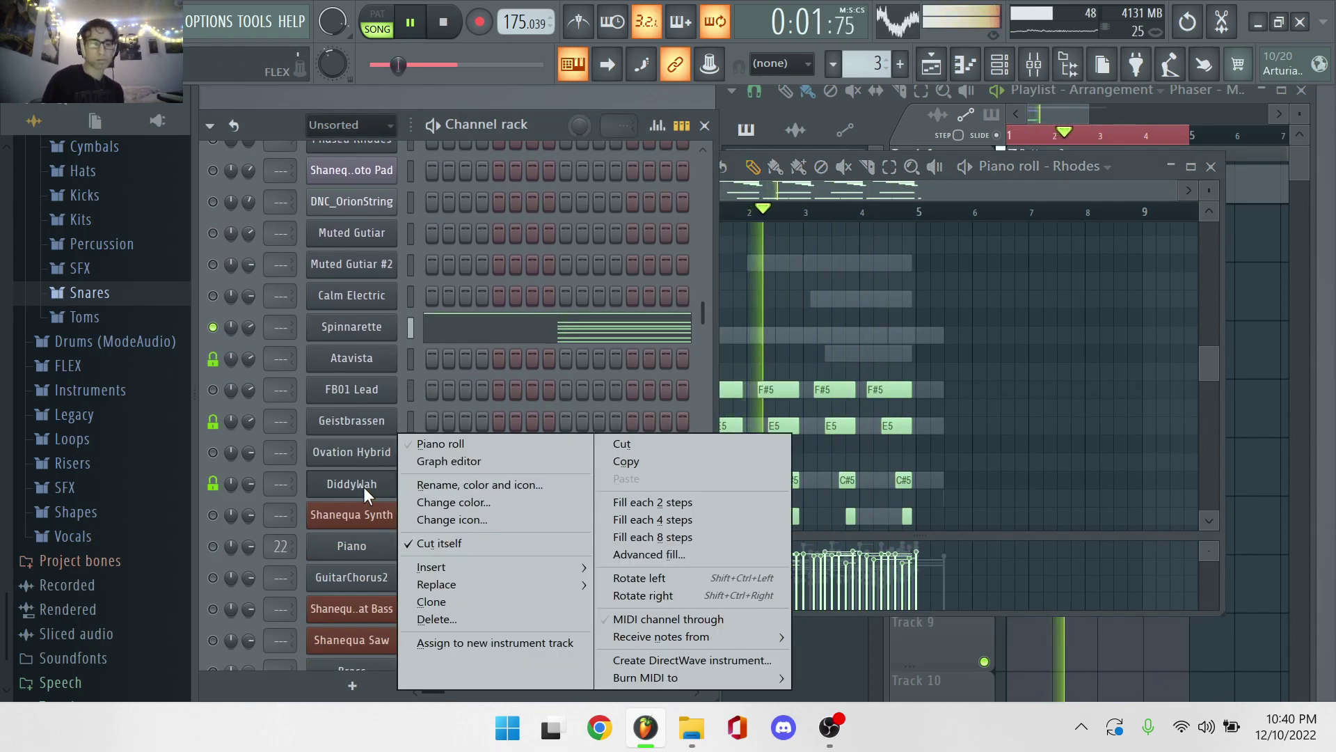
left_click(447, 600)
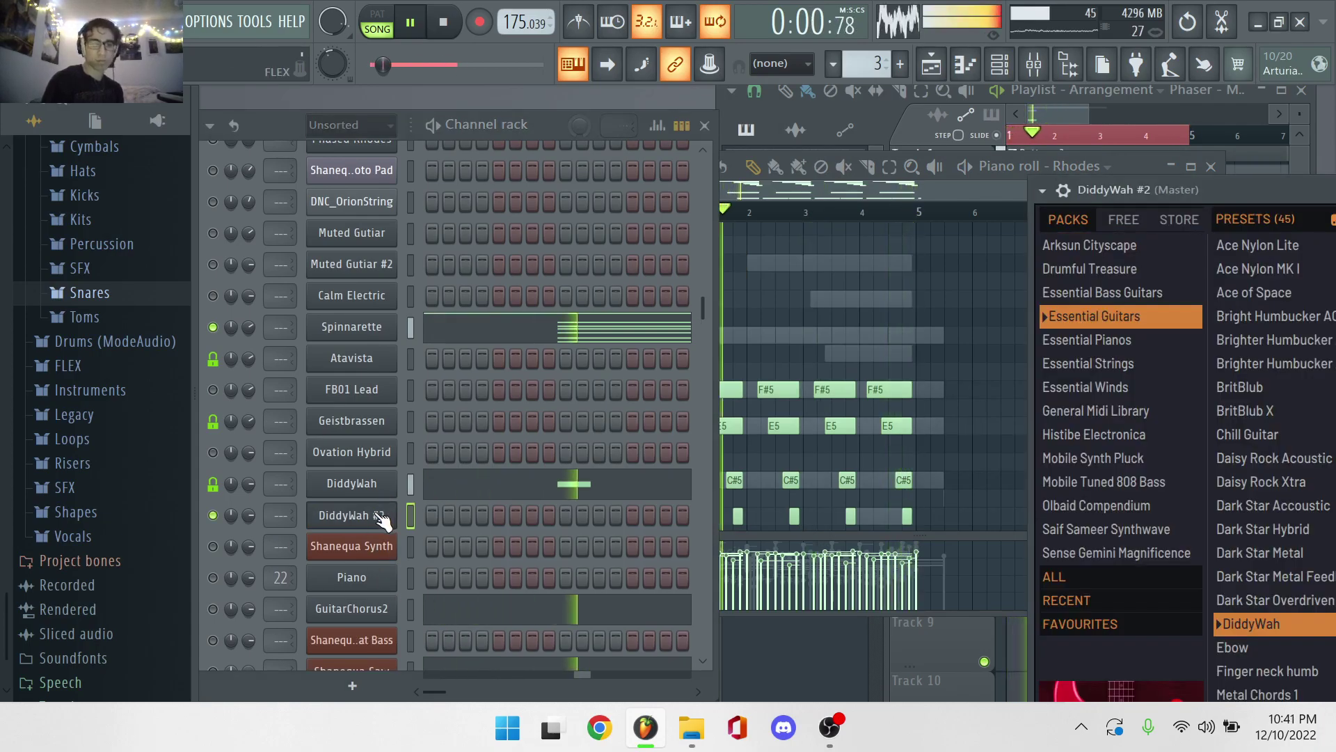
Record a sparse part of one hit per bar on the cloned DiddyWah channel and check its notes in the piano roll.
scroll(437, 414, "up", 8)
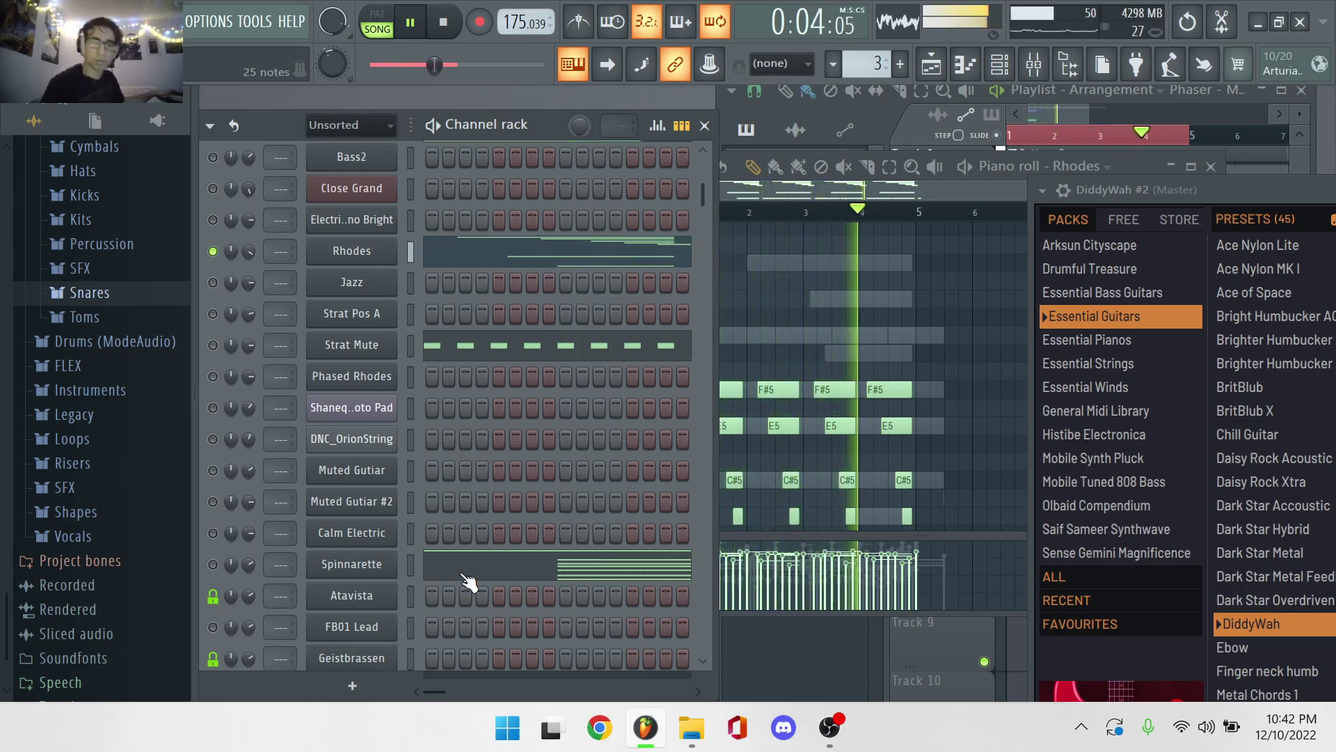
left_click(480, 24)
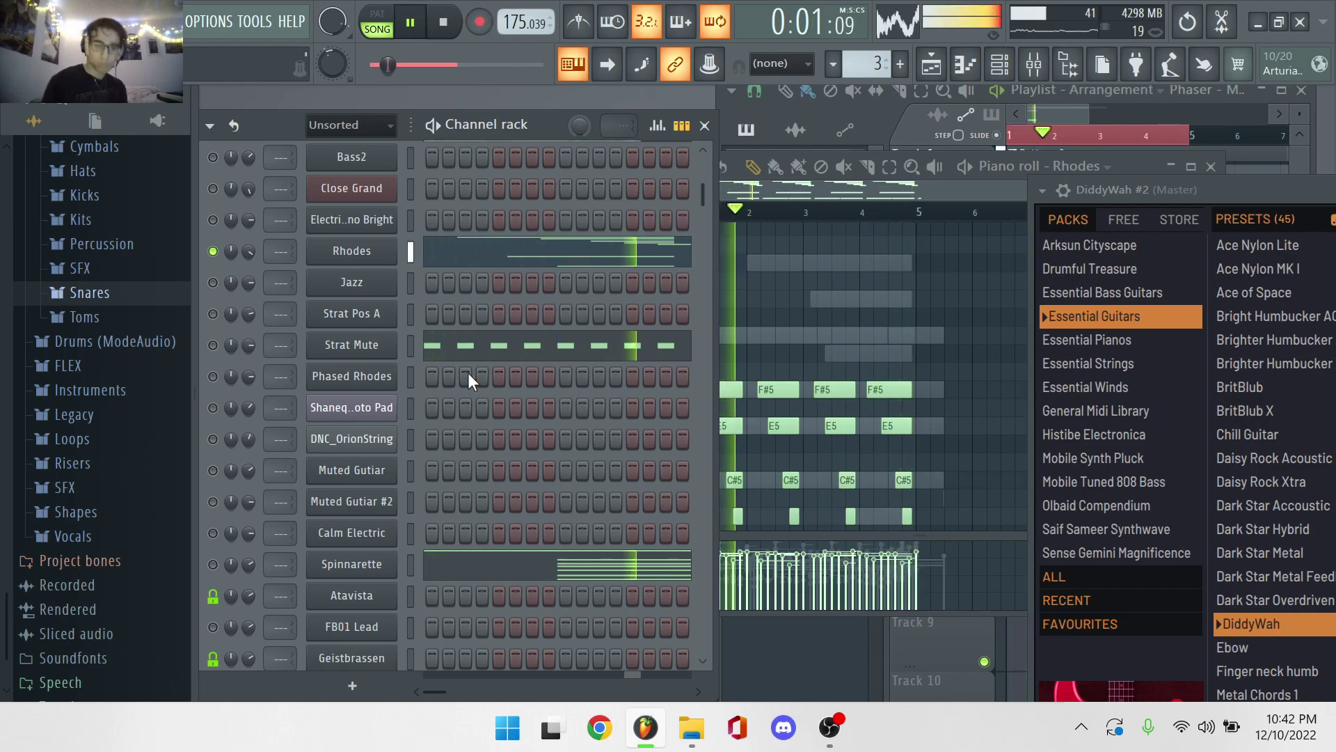
scroll(468, 373, "down", 4)
left_click(473, 409)
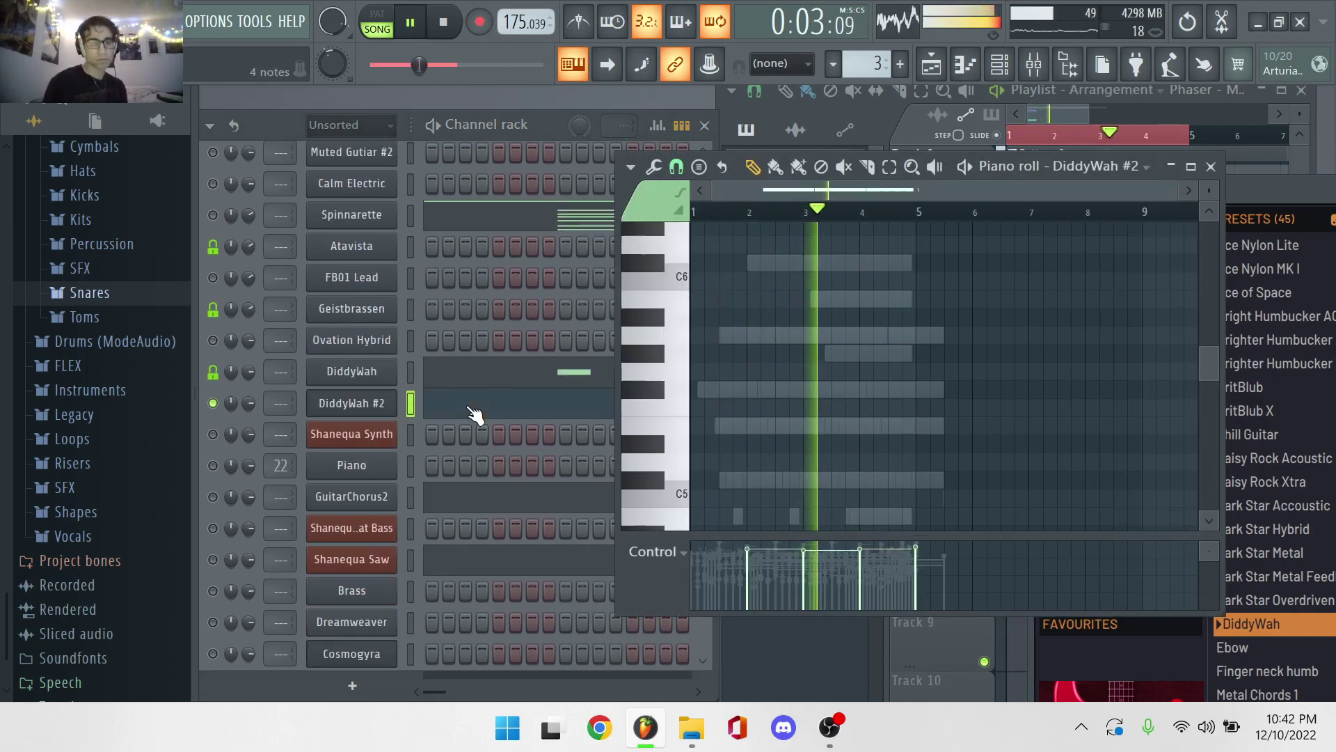
left_click(474, 411)
left_click(474, 413)
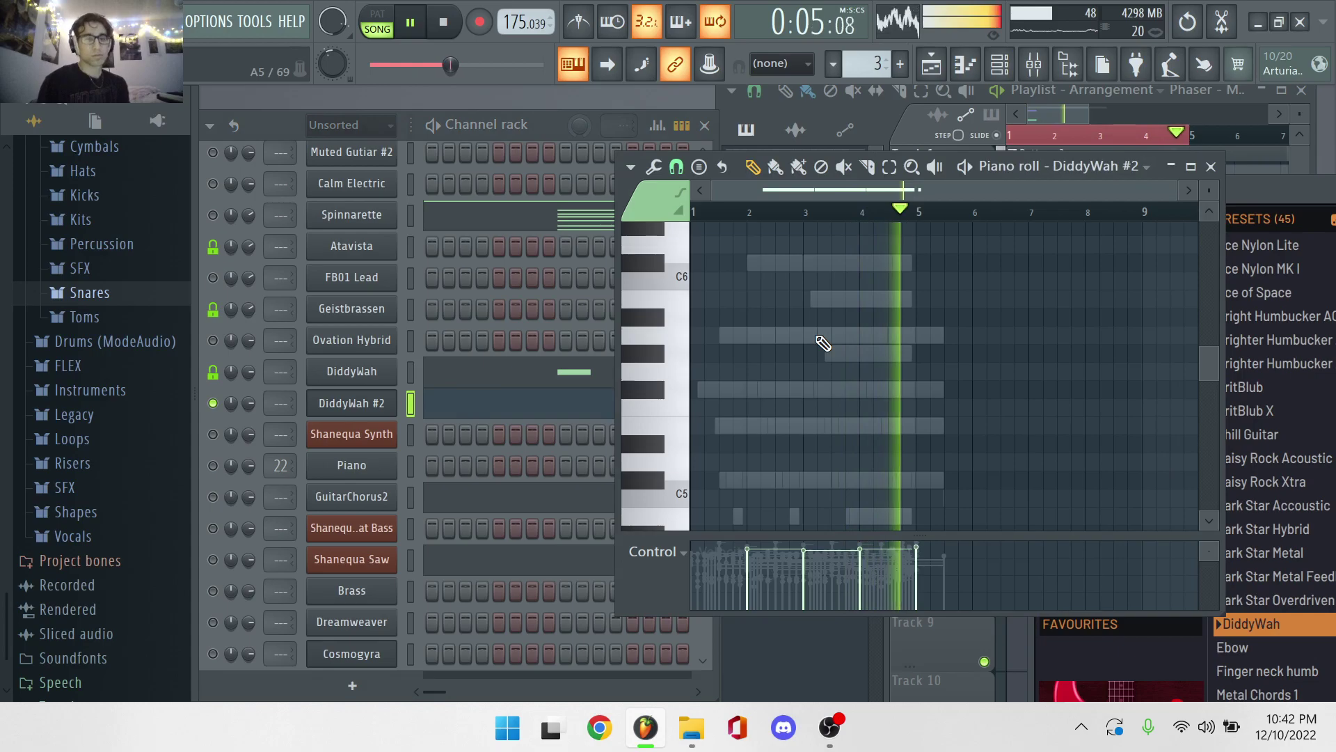
Show the mixer and open the second Gross Beat effect on the Master track.
scroll(824, 347, "down", 5)
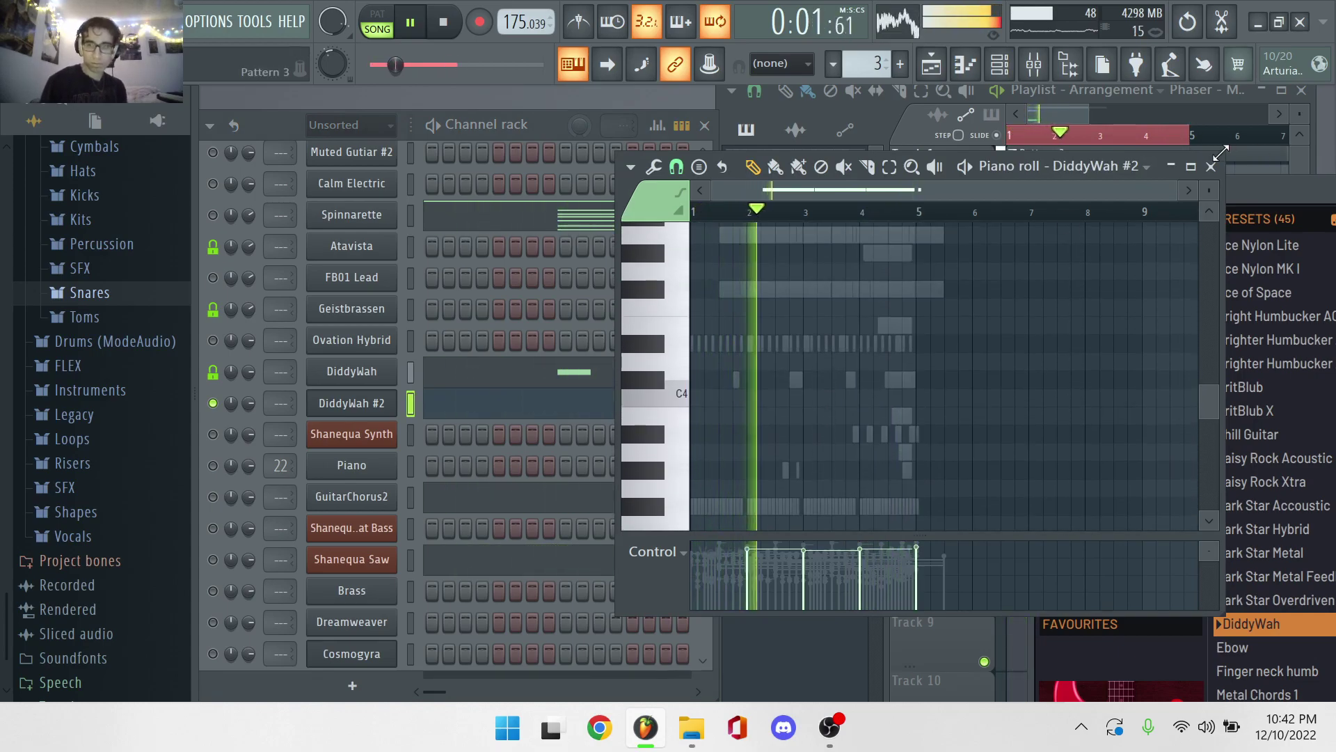
left_click(1083, 107)
left_click(1035, 67)
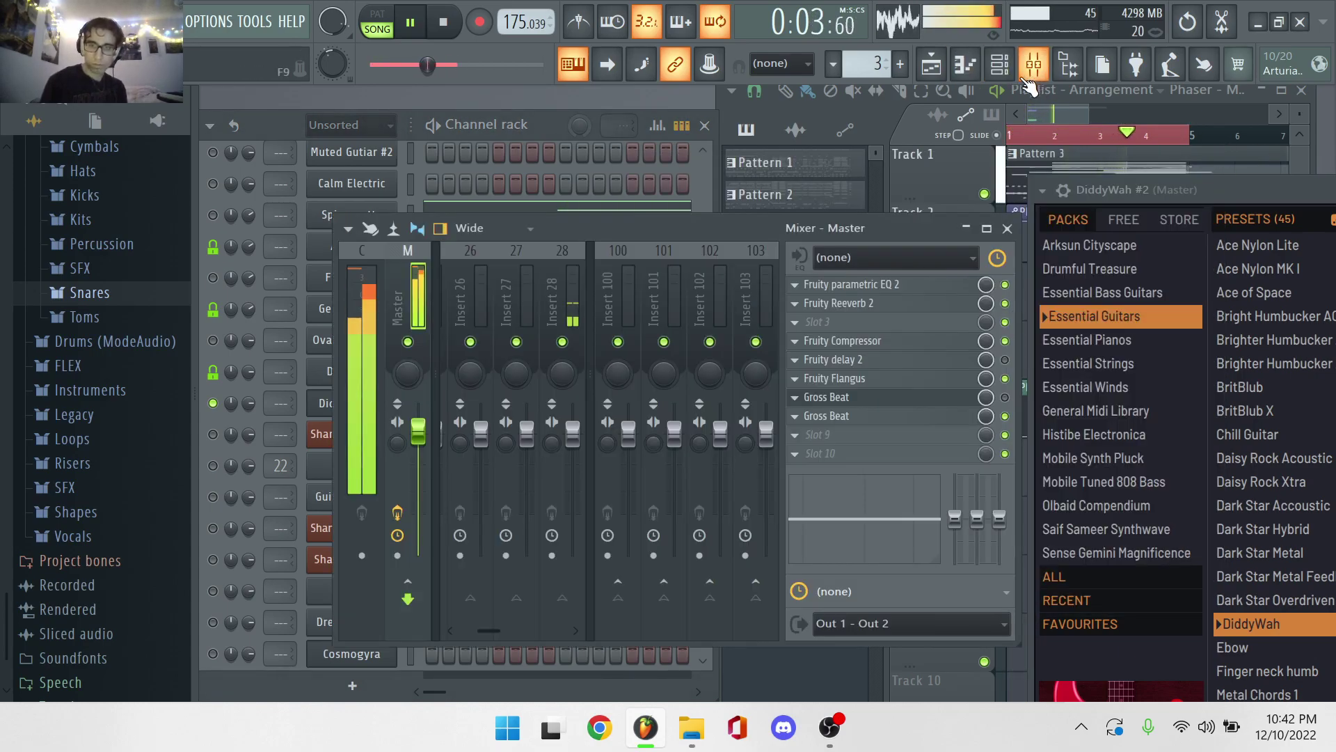
left_click(883, 415)
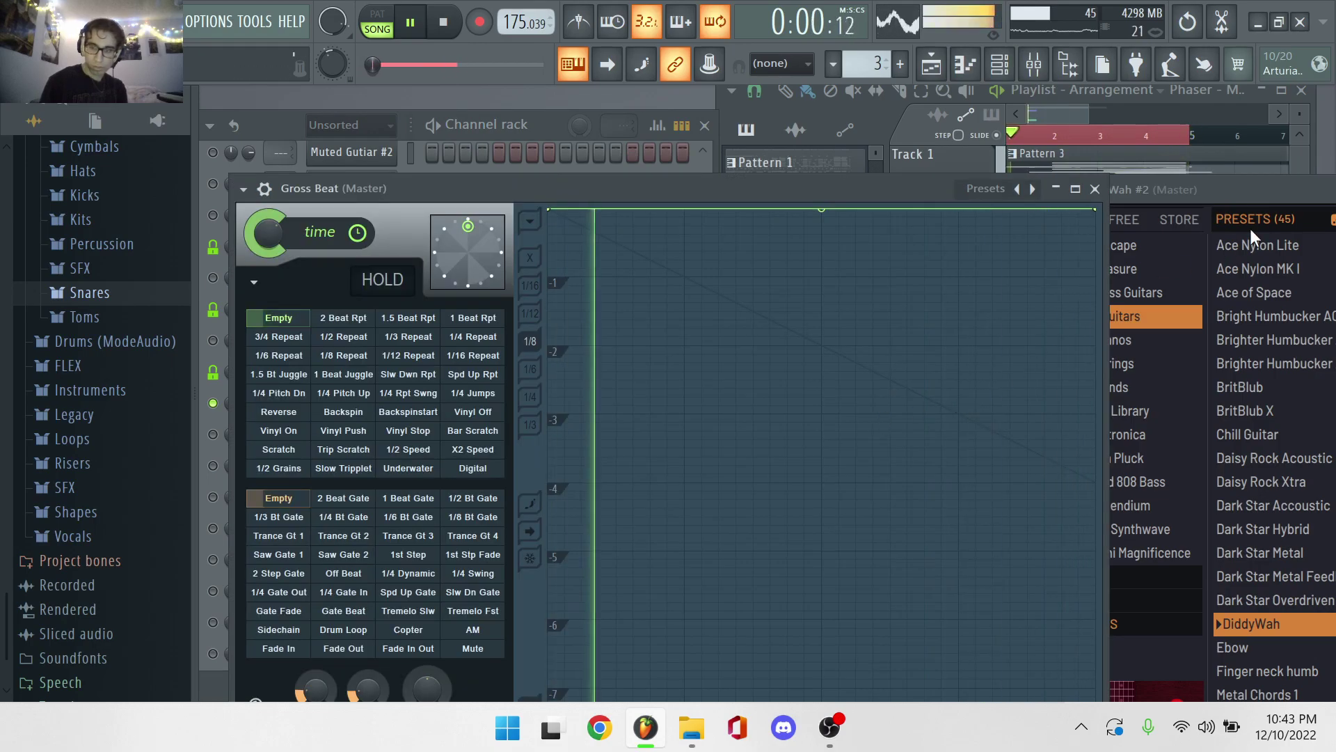
Move the DiddyWah #2 instrument window into reach and collapse it, and close the Gross Beat window.
left_click_drag(1292, 185, 870, 210)
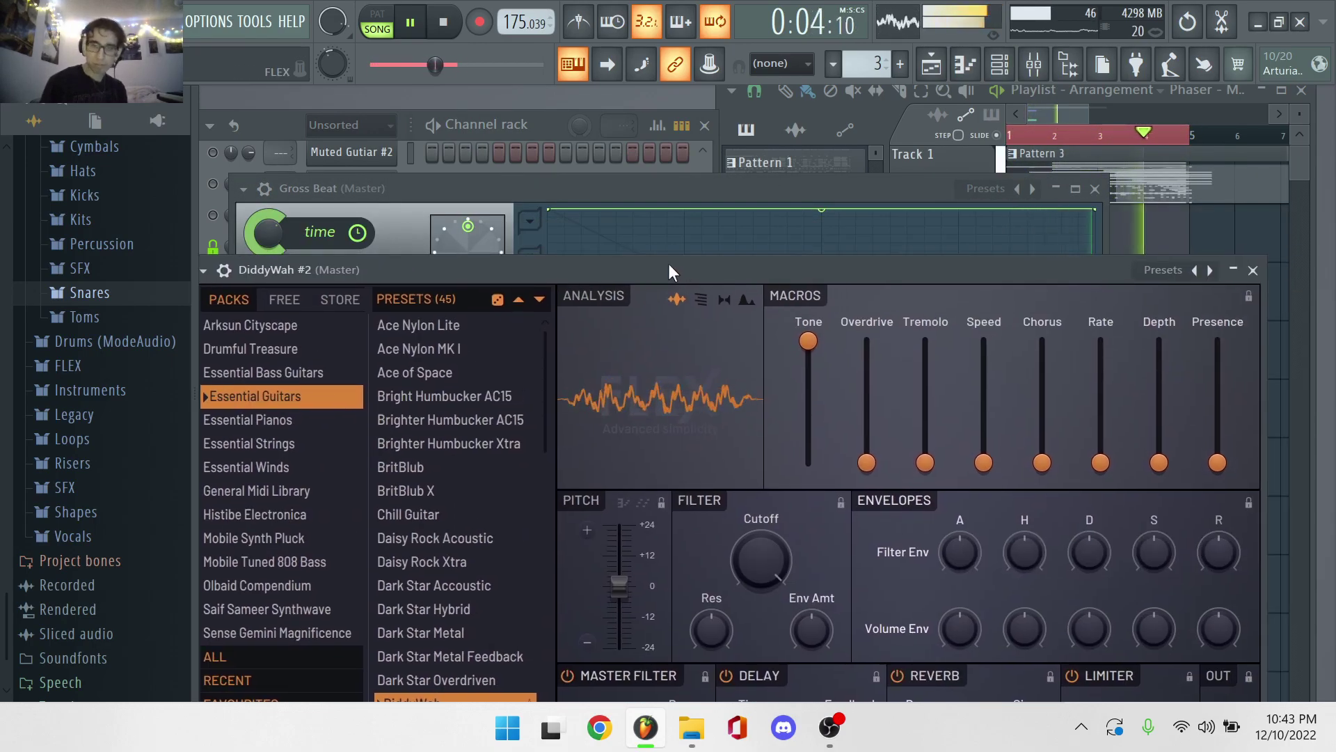
left_click_drag(1086, 207, 668, 263)
left_click(1233, 271)
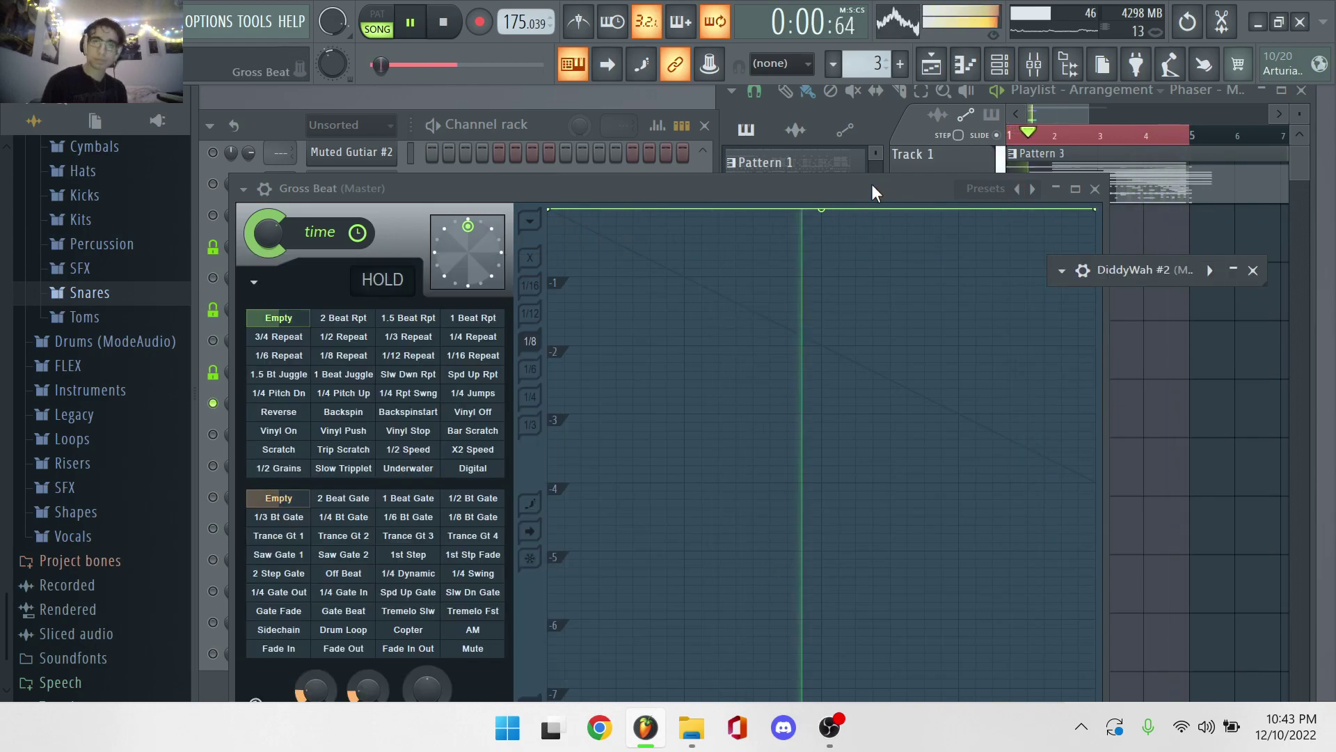
left_click(1095, 188)
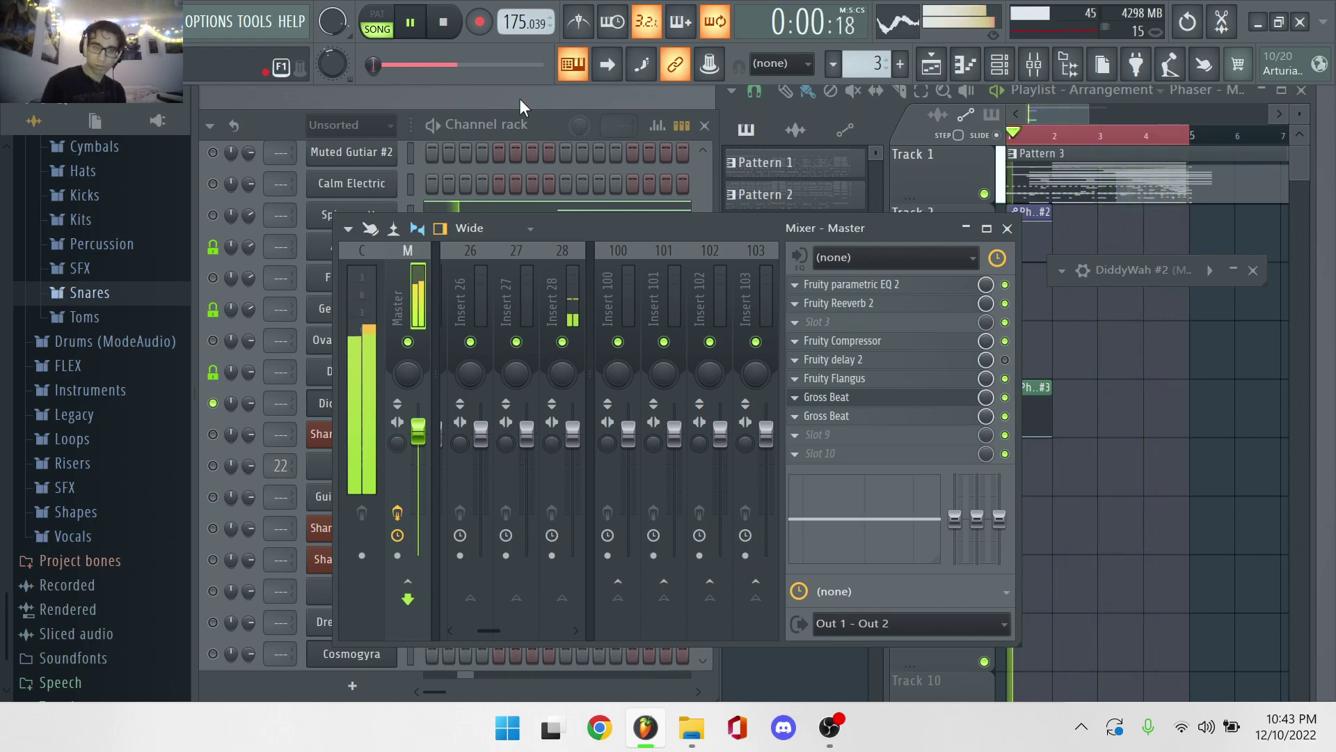
Bring the channel rack forward and remove the mute lock from the DiddyWah channel.
left_click(543, 119)
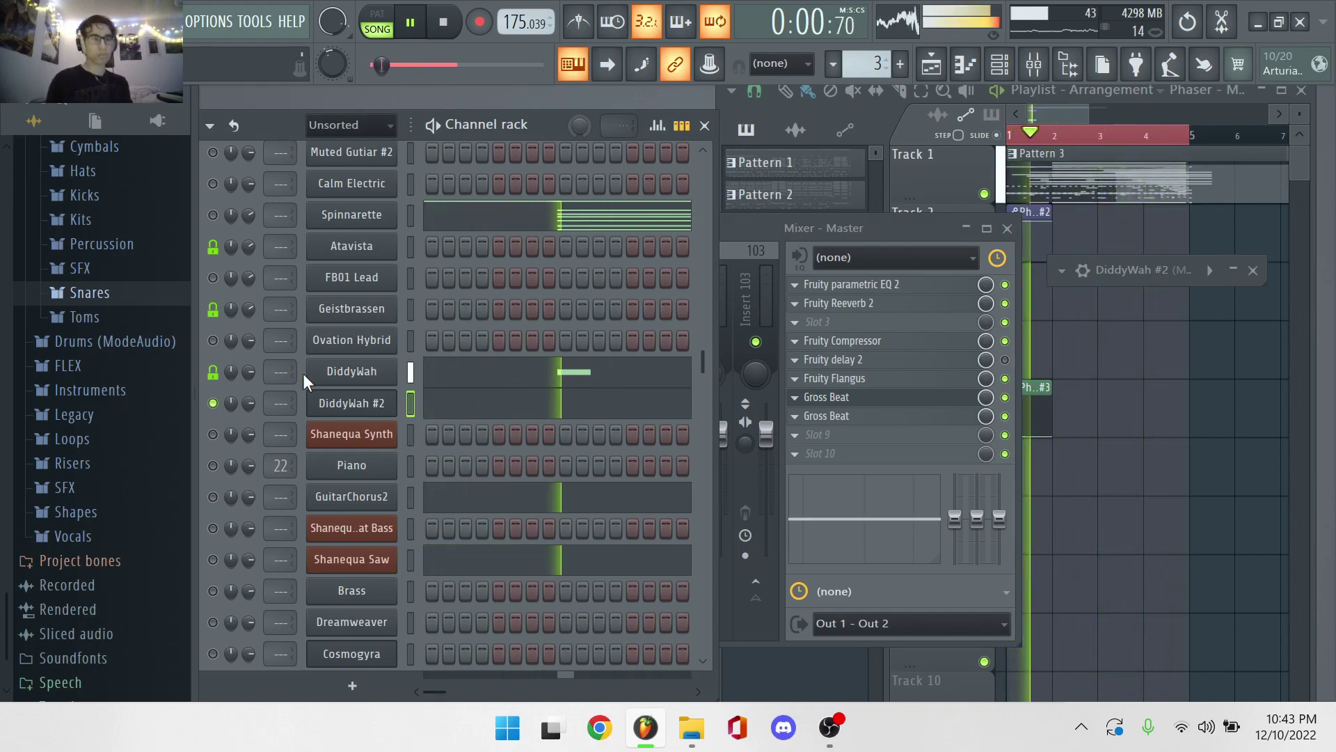
left_click(213, 372)
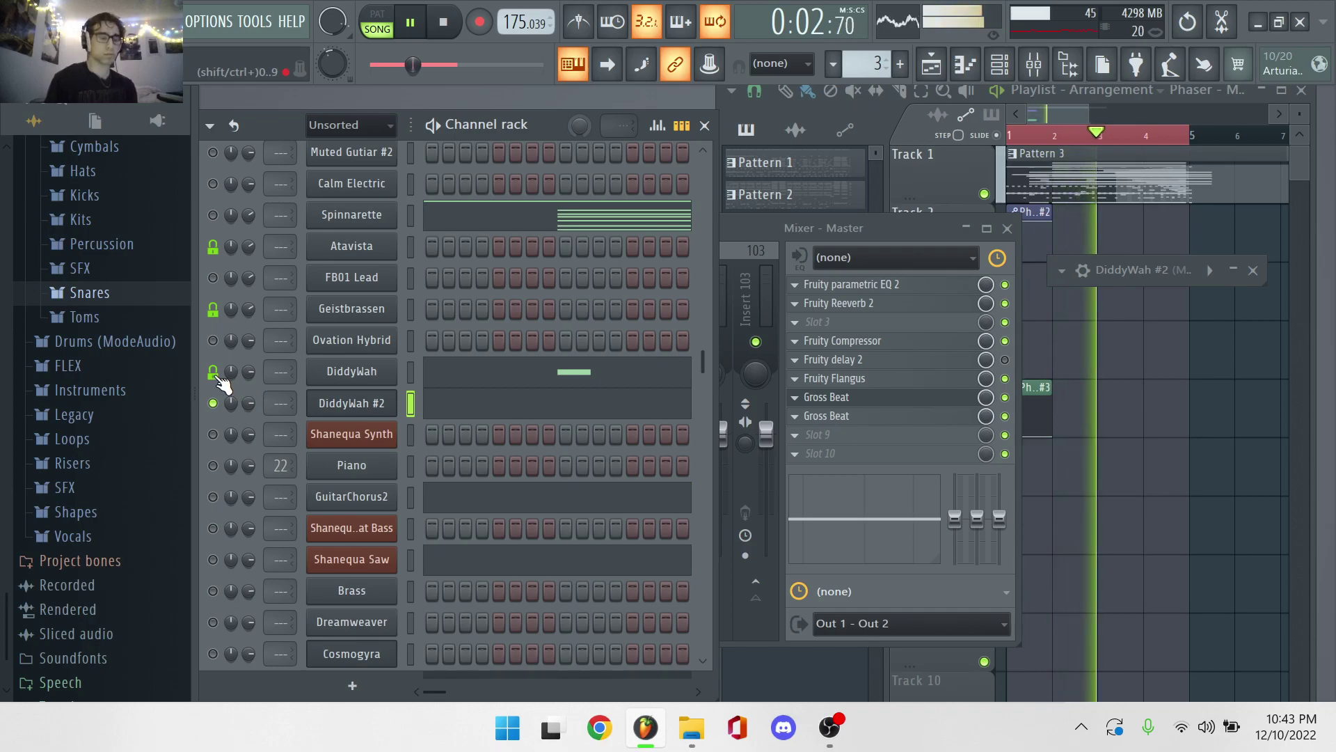
right_click(213, 308)
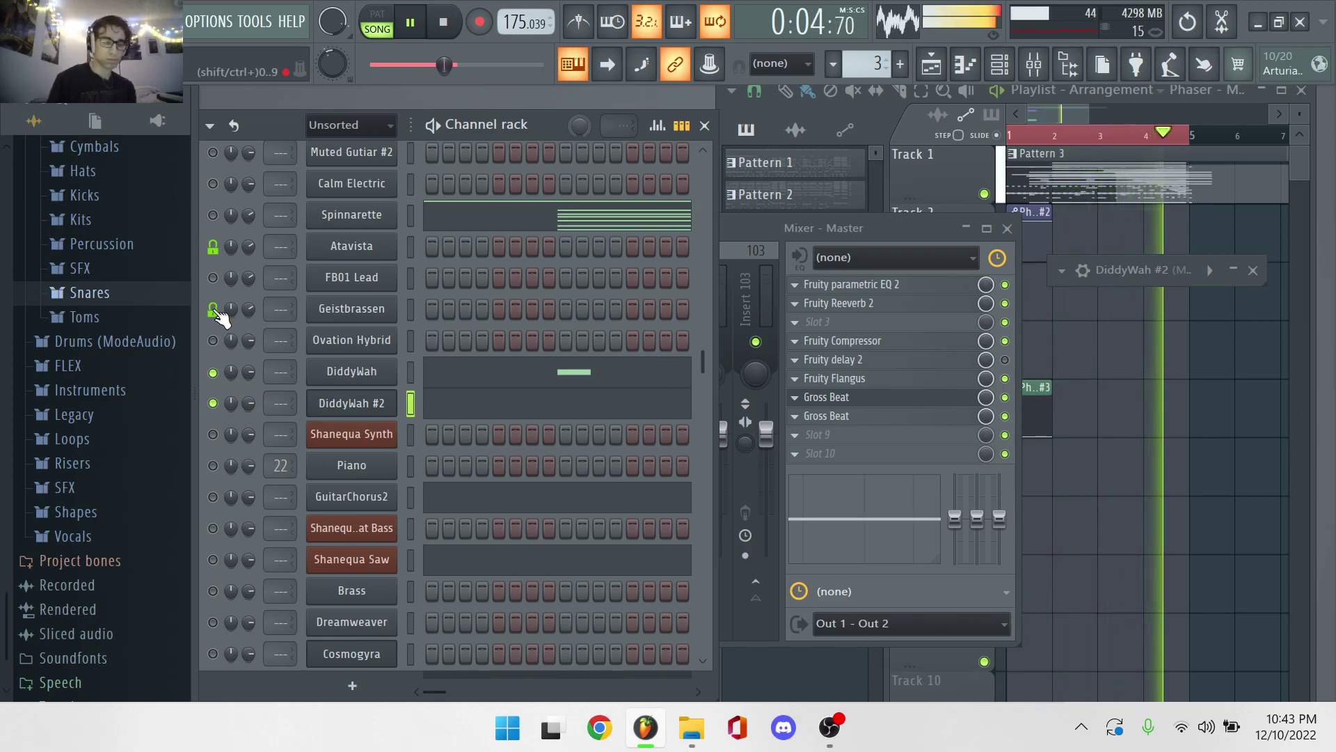
Show the Bass channel's notes in the piano roll and undo the last change.
scroll(411, 338, "up", 4)
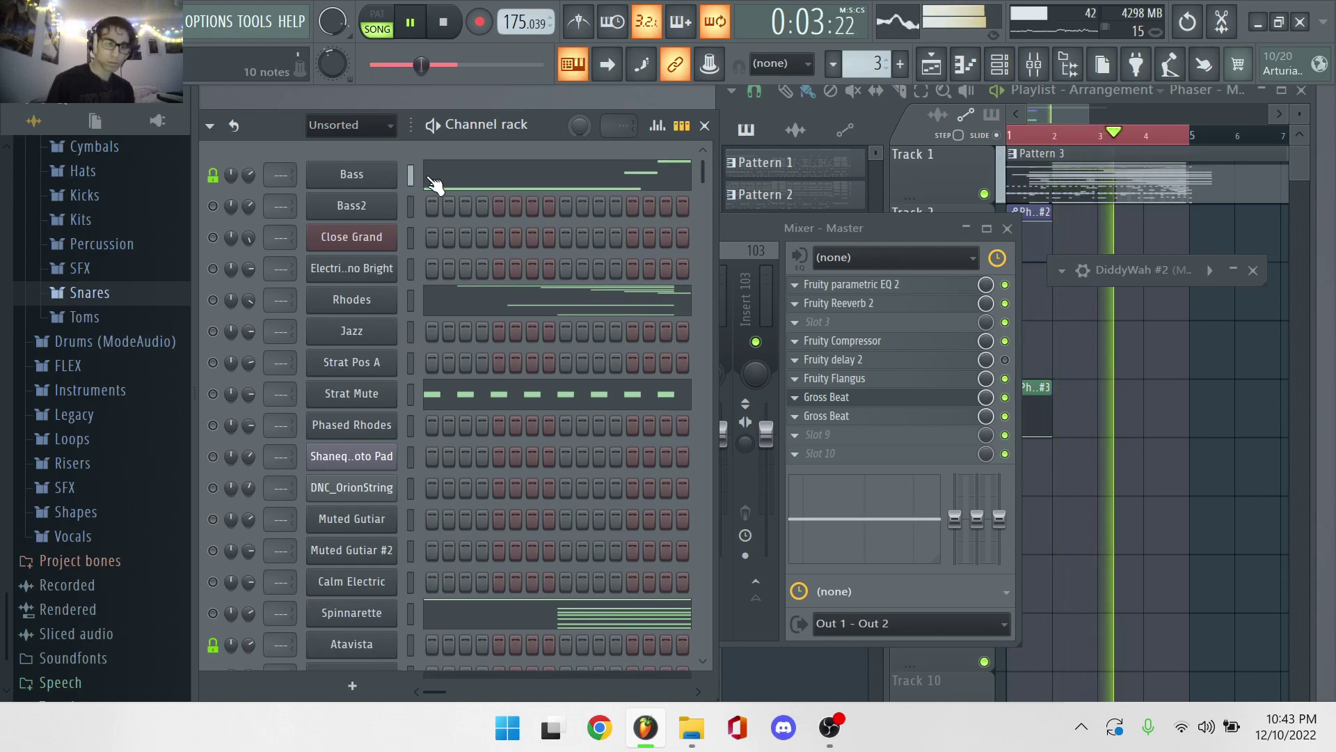
left_click(468, 188)
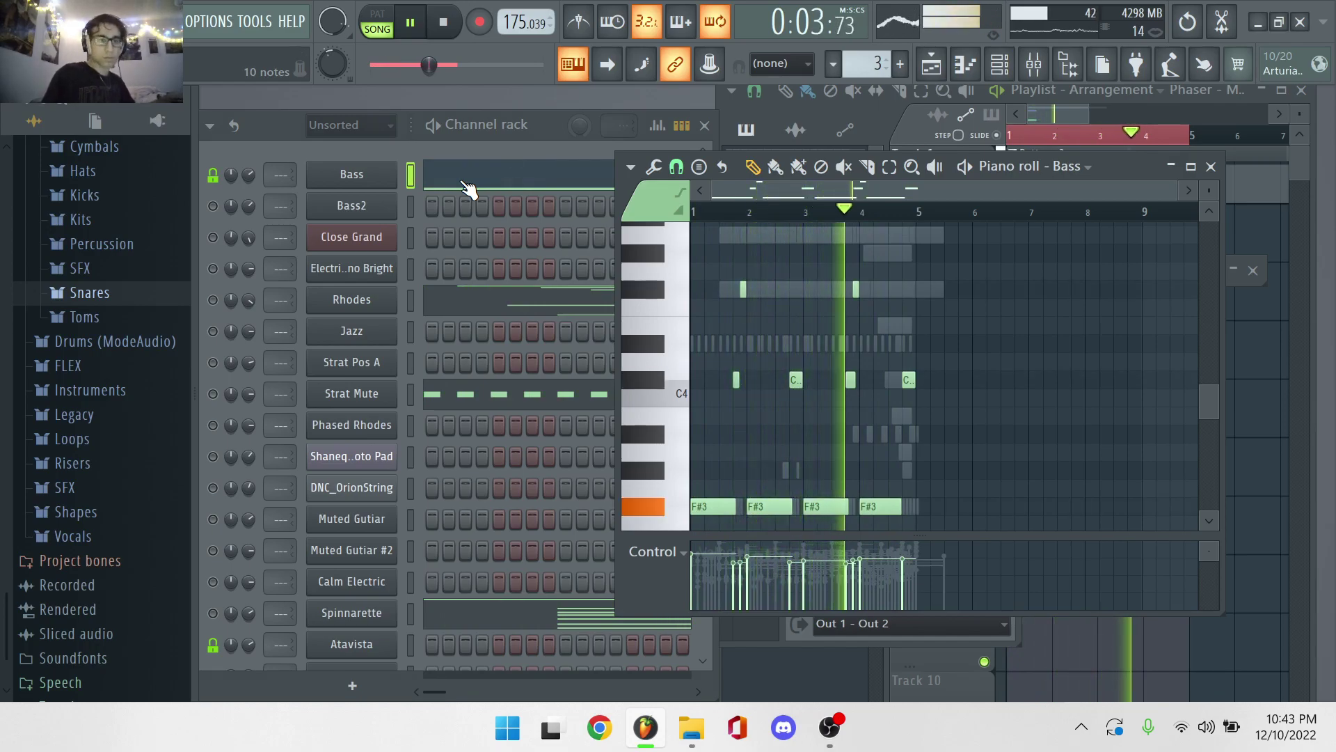
key("ctrl+z")
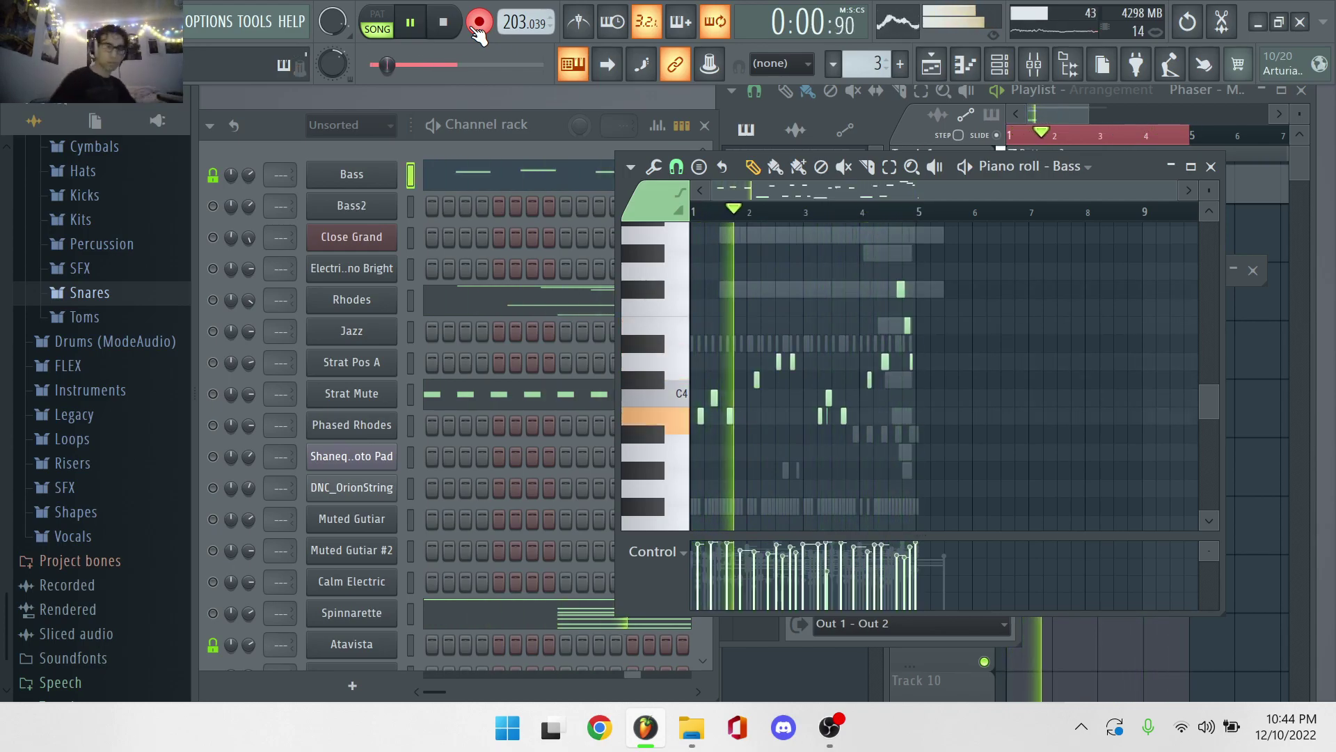
Reopen the Bass channel's piano roll and delete all of its recorded notes.
left_click(477, 174)
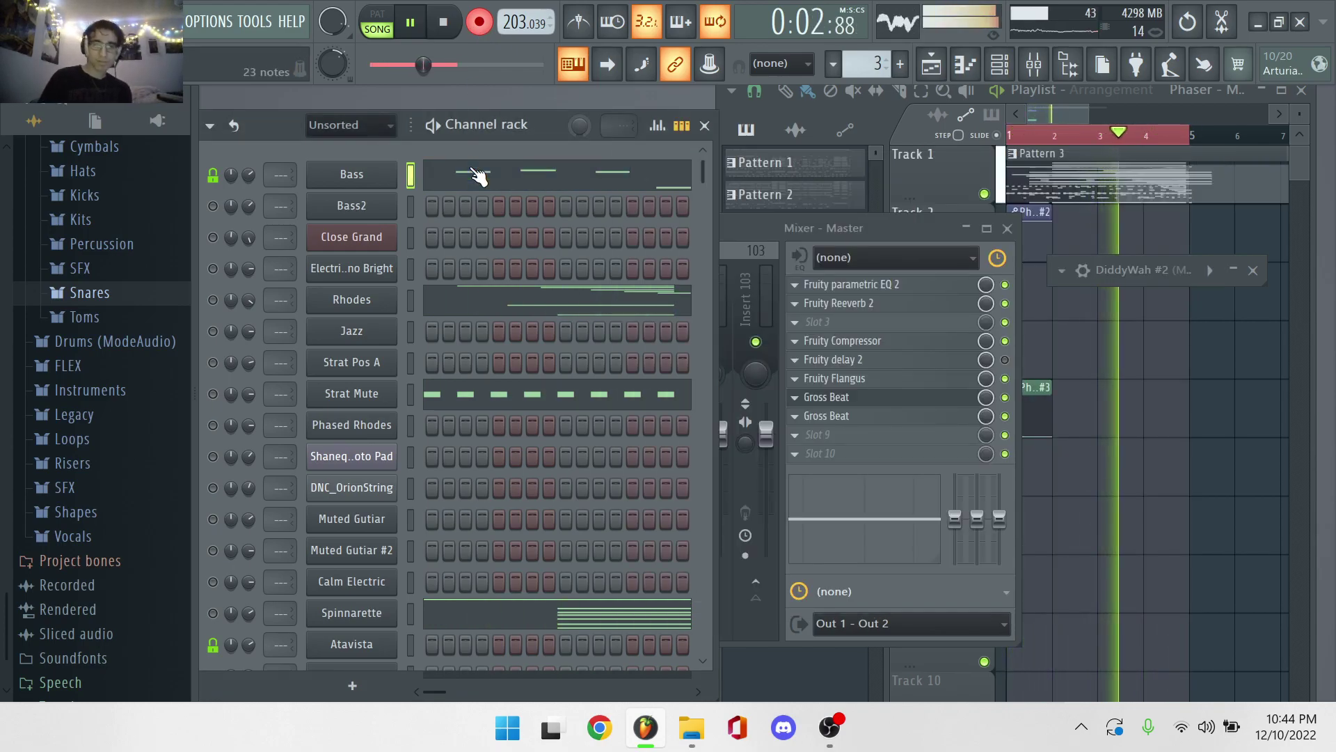
left_click(477, 174)
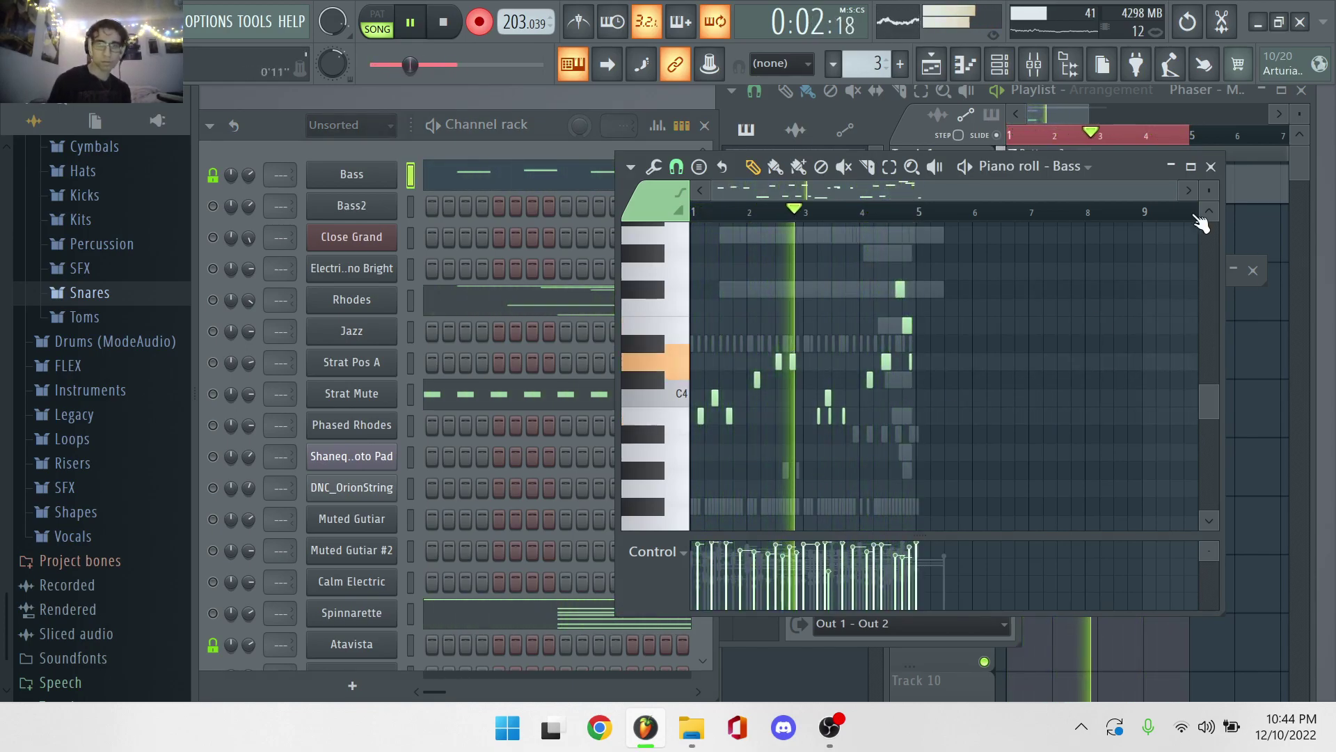
key("ctrl+a")
key("Delete")
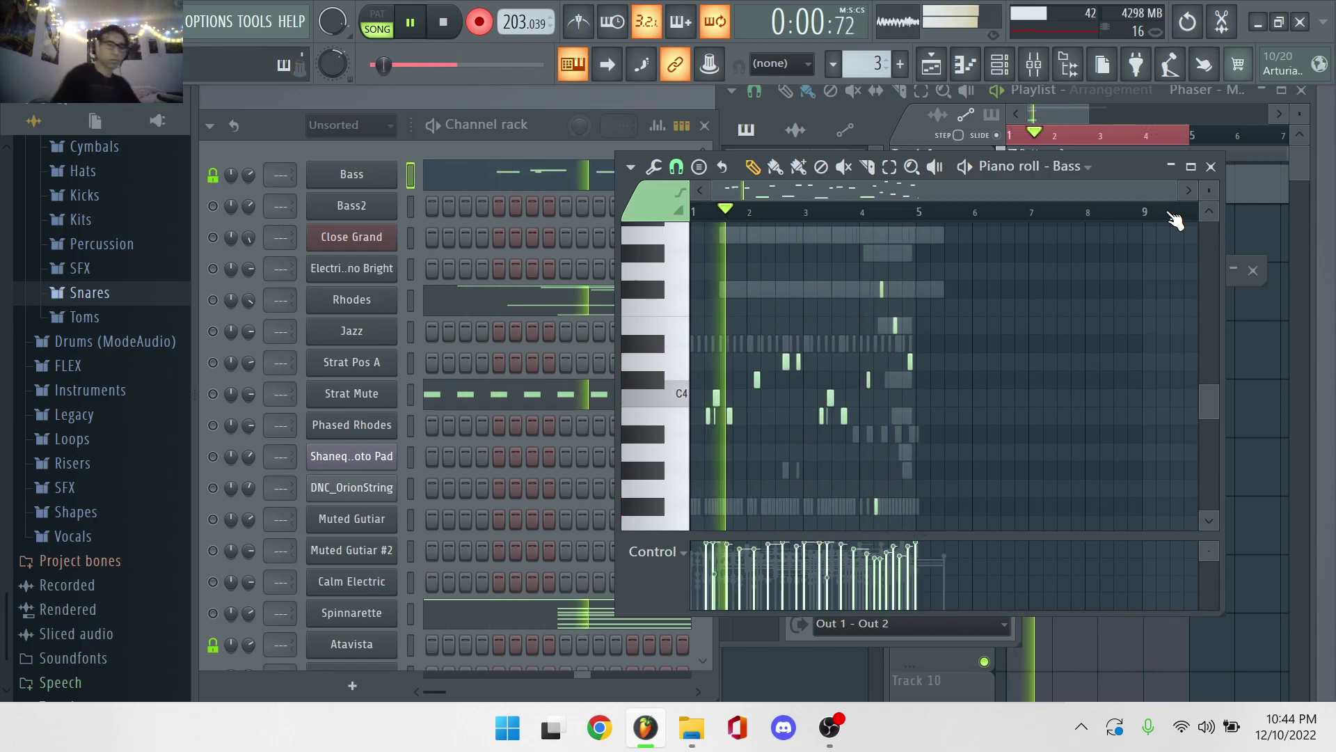
Set the snap of the Bass channel's piano roll to 1/2 beat.
left_click(552, 186)
left_click(551, 186)
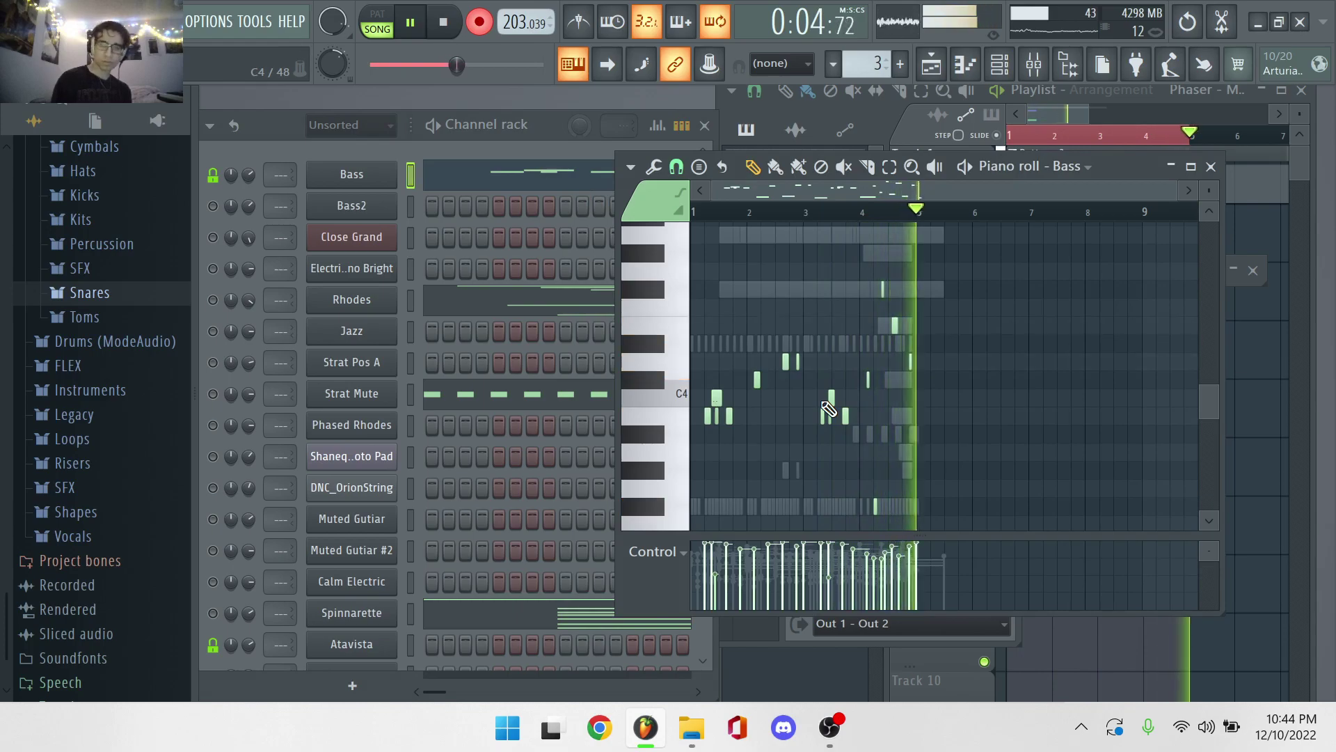
left_click(676, 164)
left_click(677, 164)
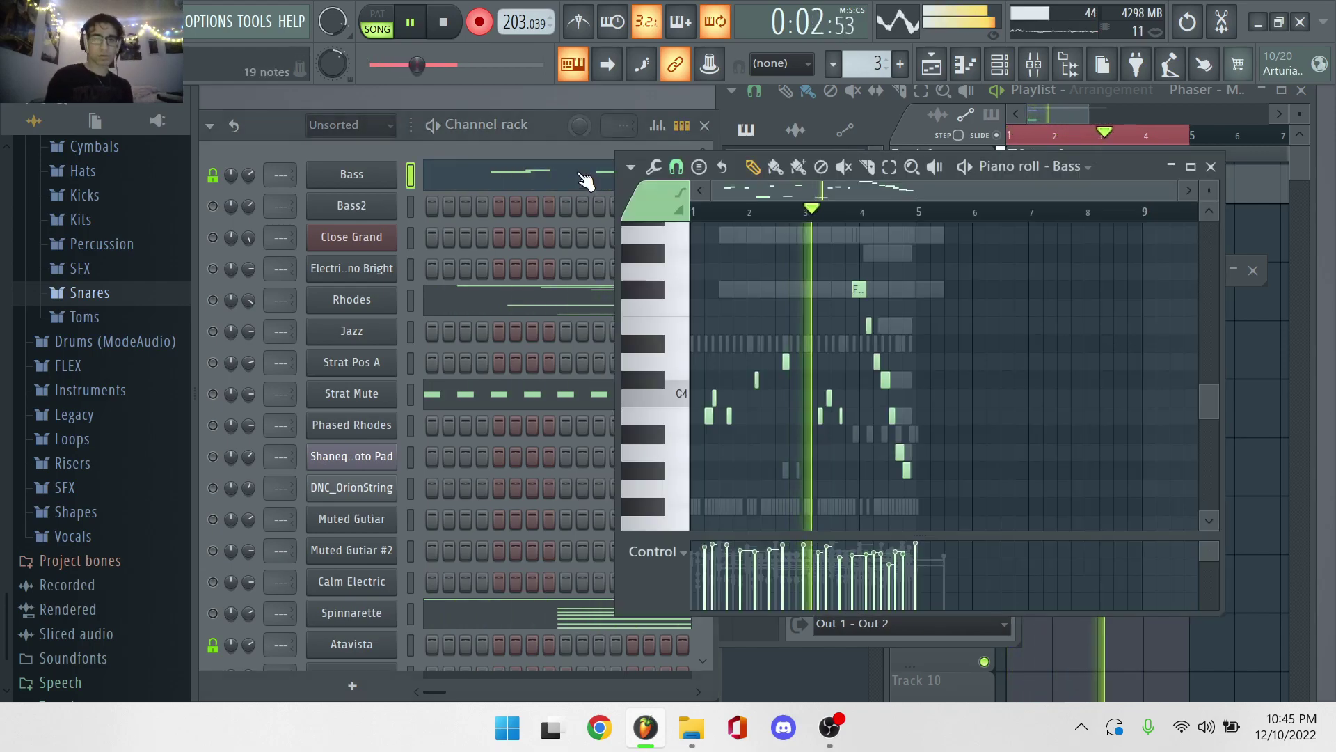
left_click(672, 169)
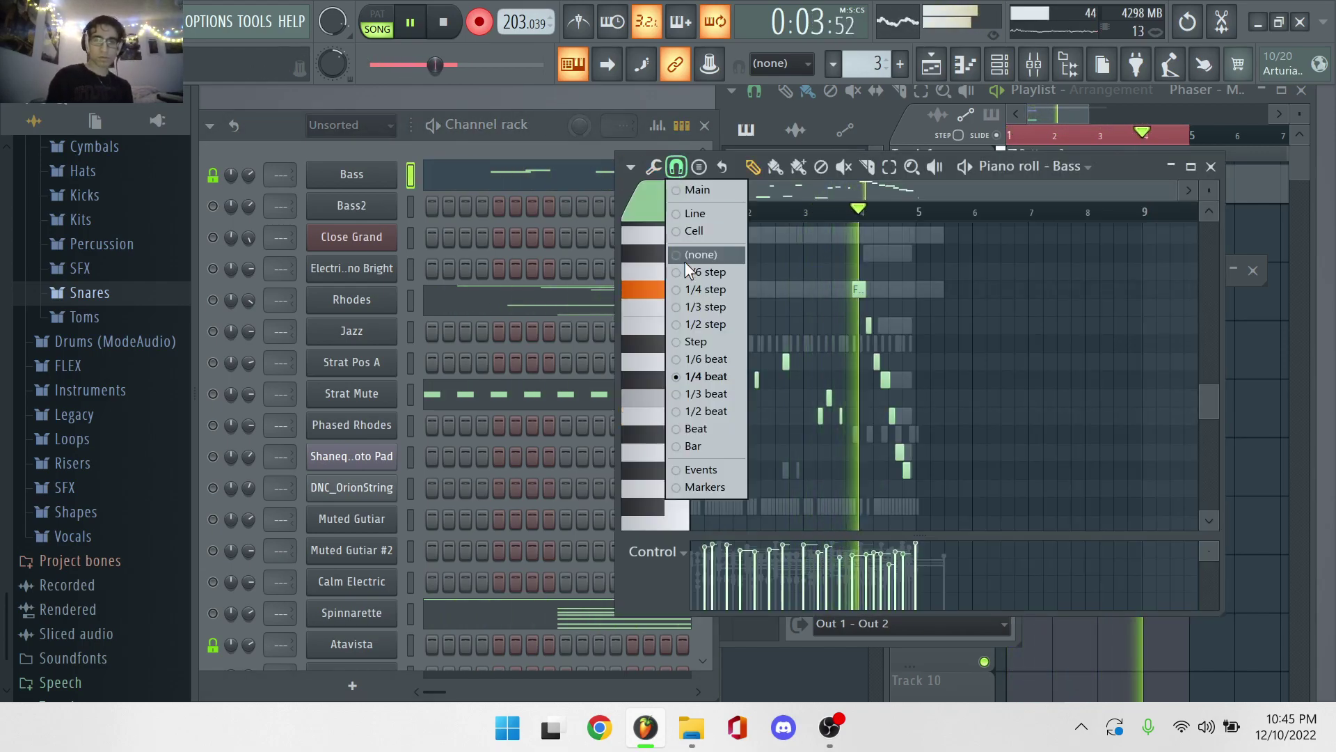
left_click(709, 416)
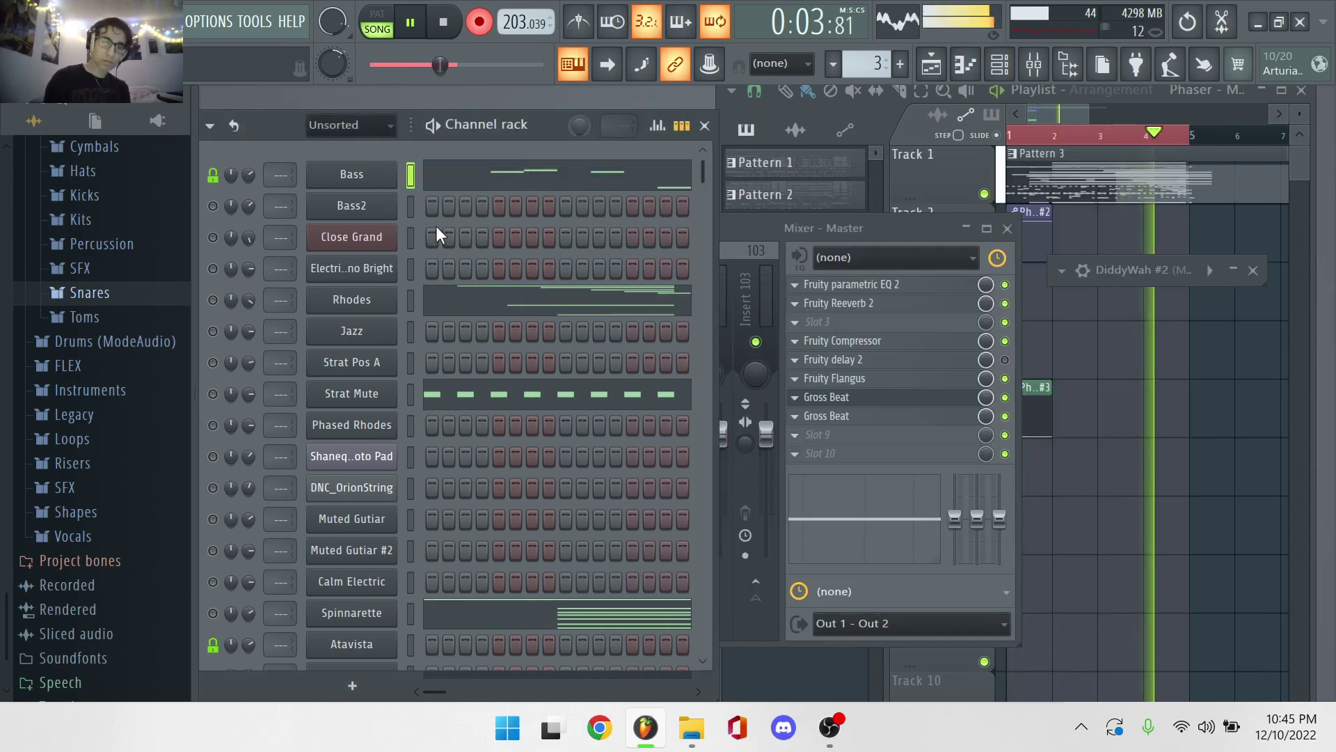
Clear the old notes from the Rhodes channel and unmute it, with a brief look at its instrument window.
left_click(513, 299)
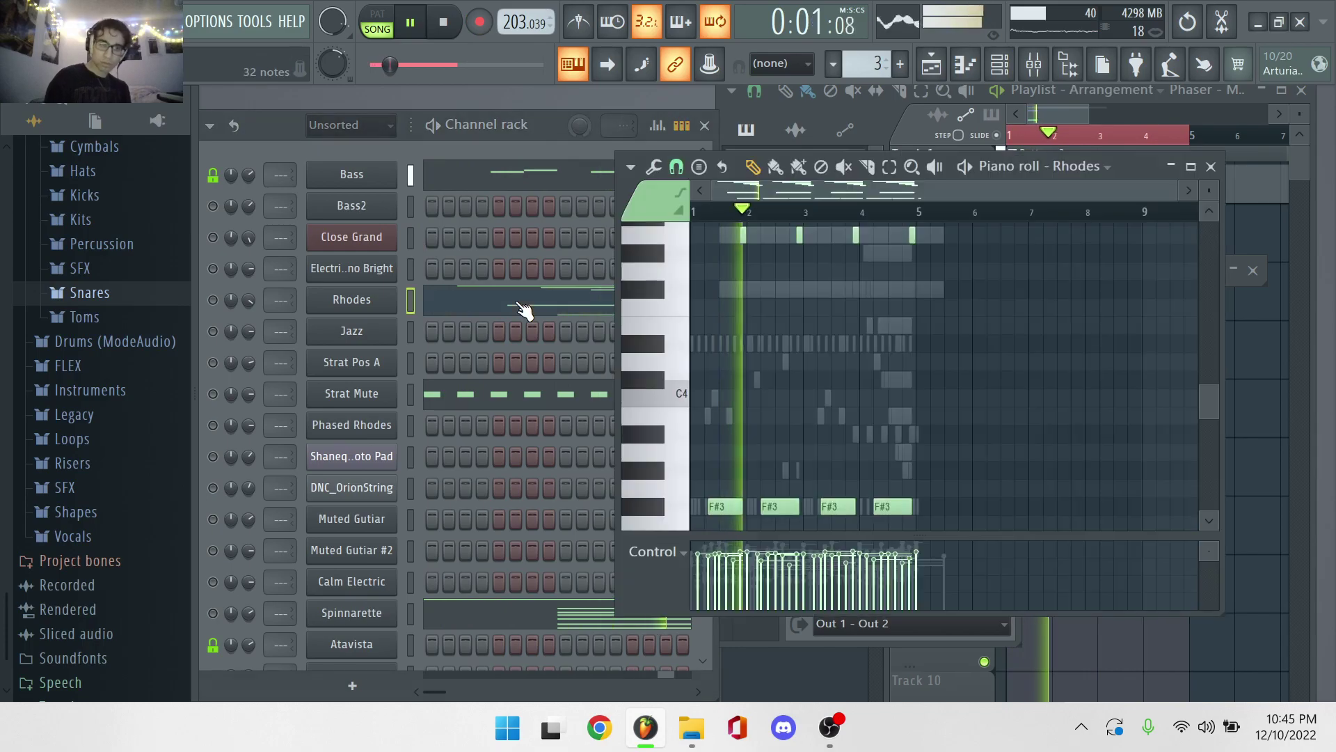
left_click(212, 301)
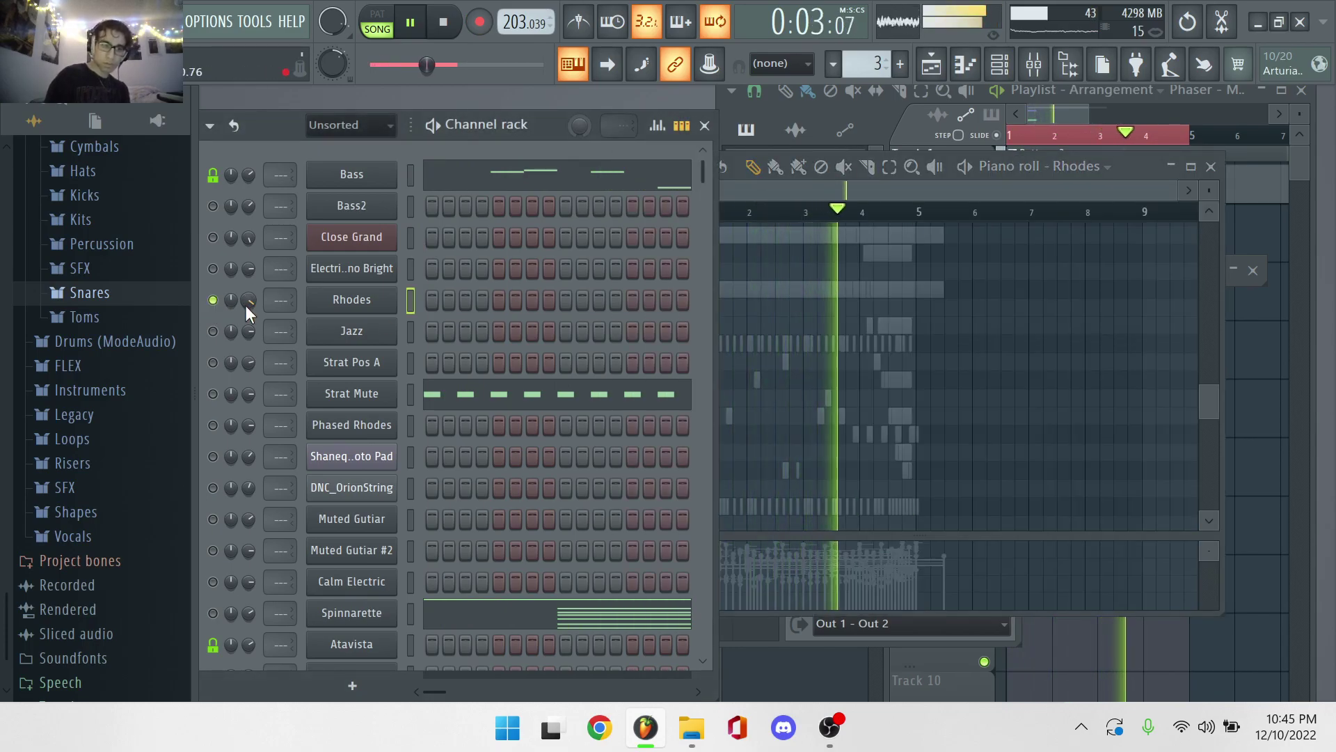
left_click(373, 298)
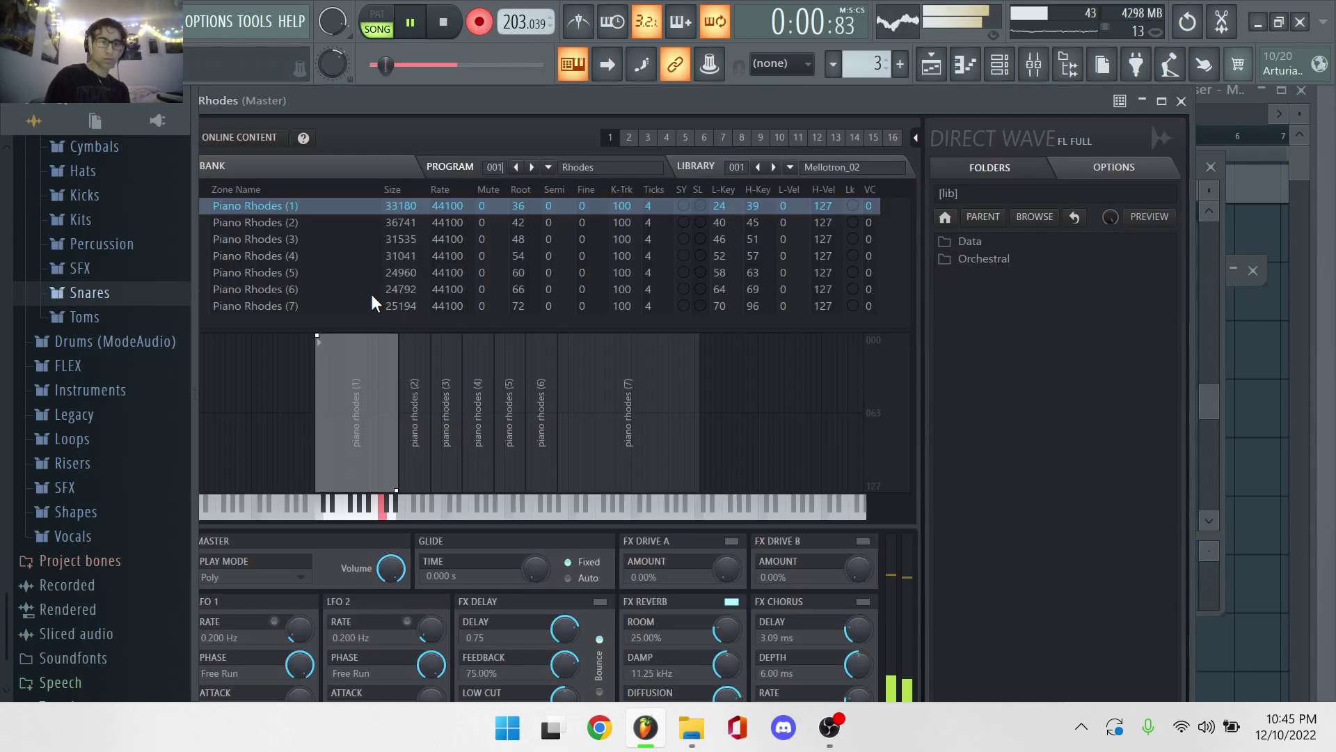
left_click(1182, 101)
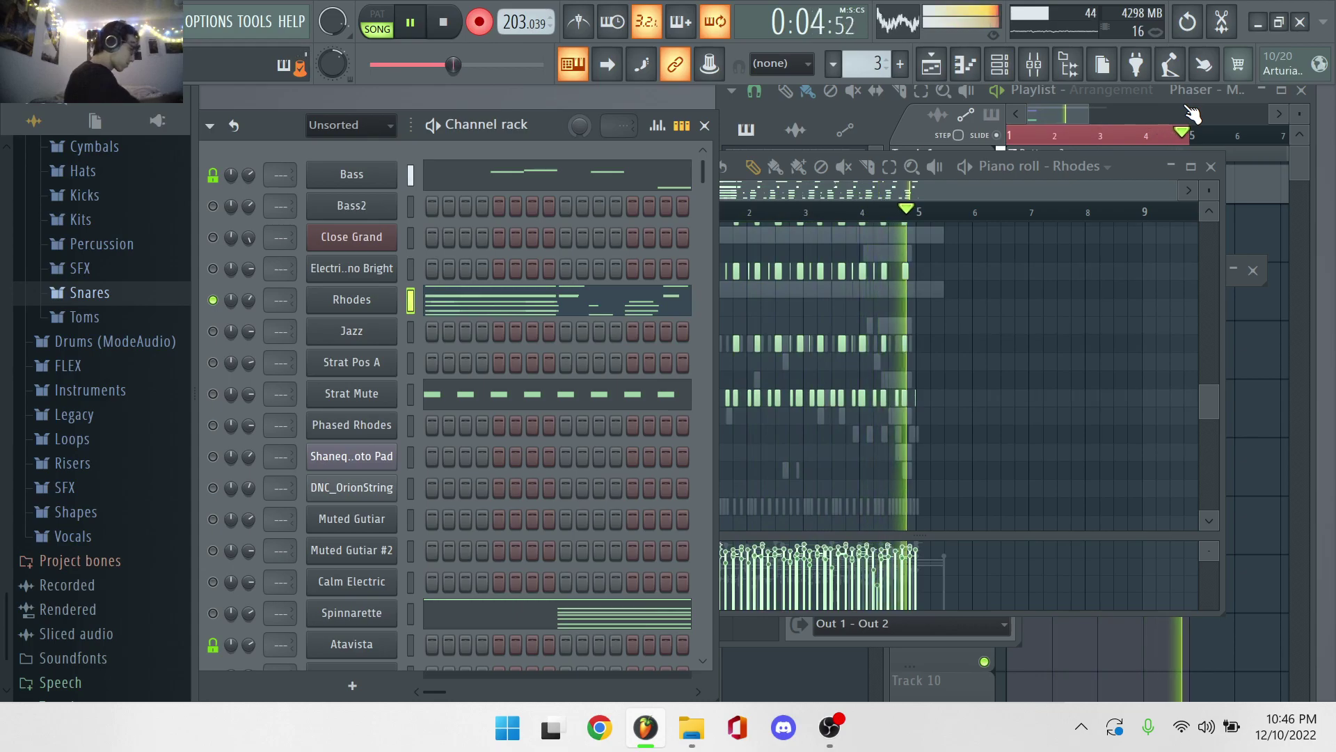
Check the newly recorded Rhodes notes in the piano roll and switch to the Bass channel.
key("F7")
left_click(664, 315)
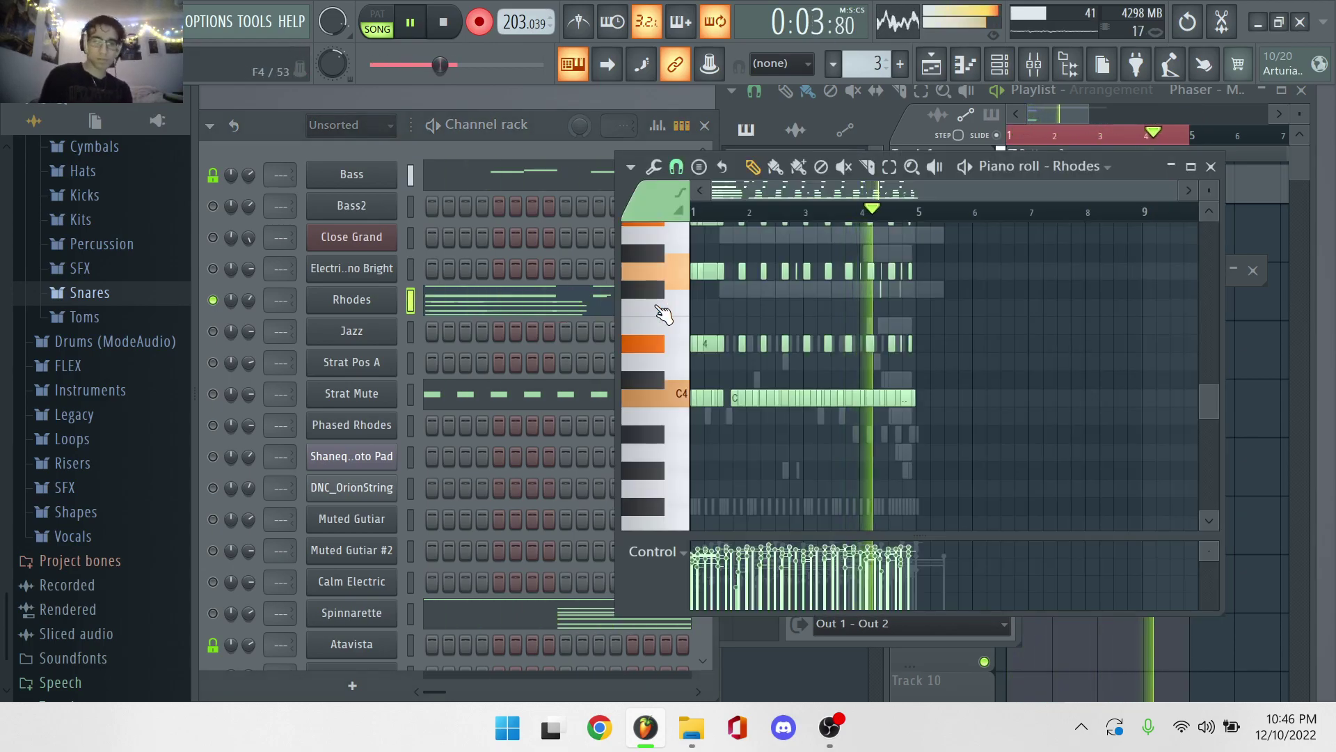
left_click(464, 174)
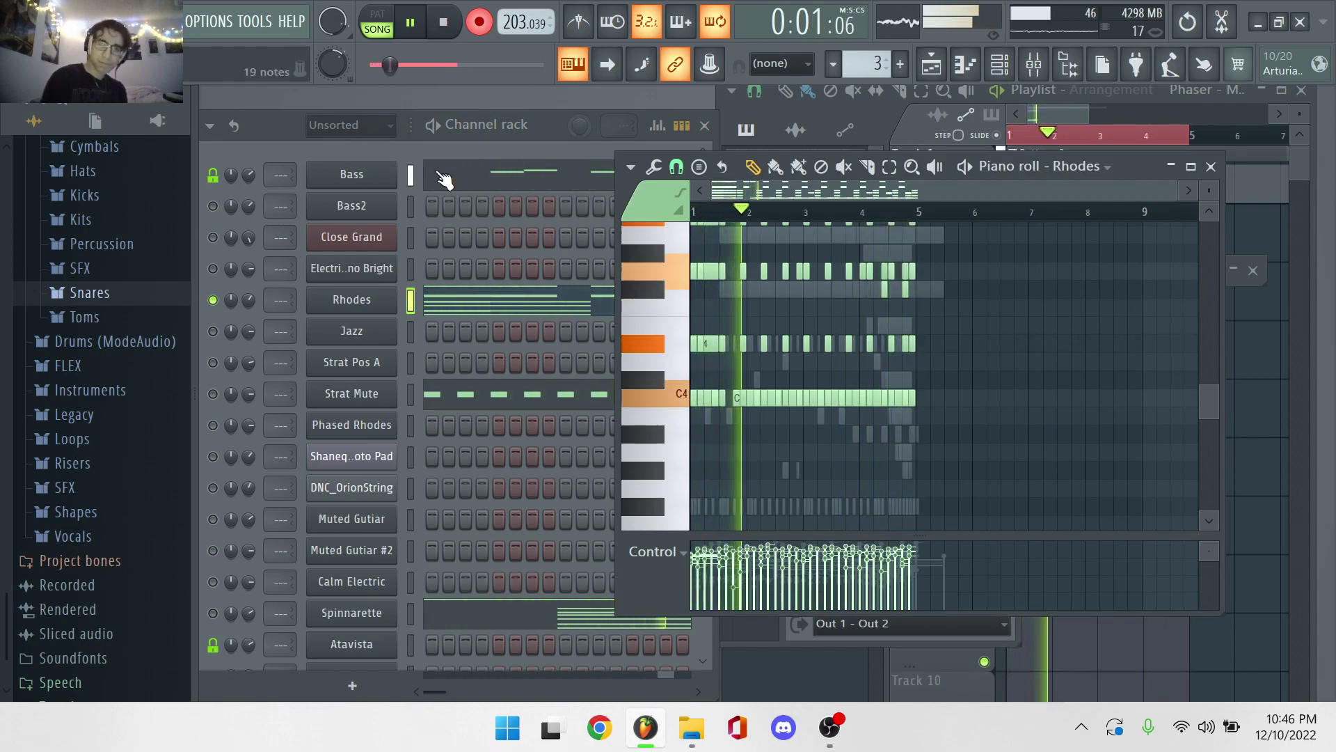
left_click(362, 170)
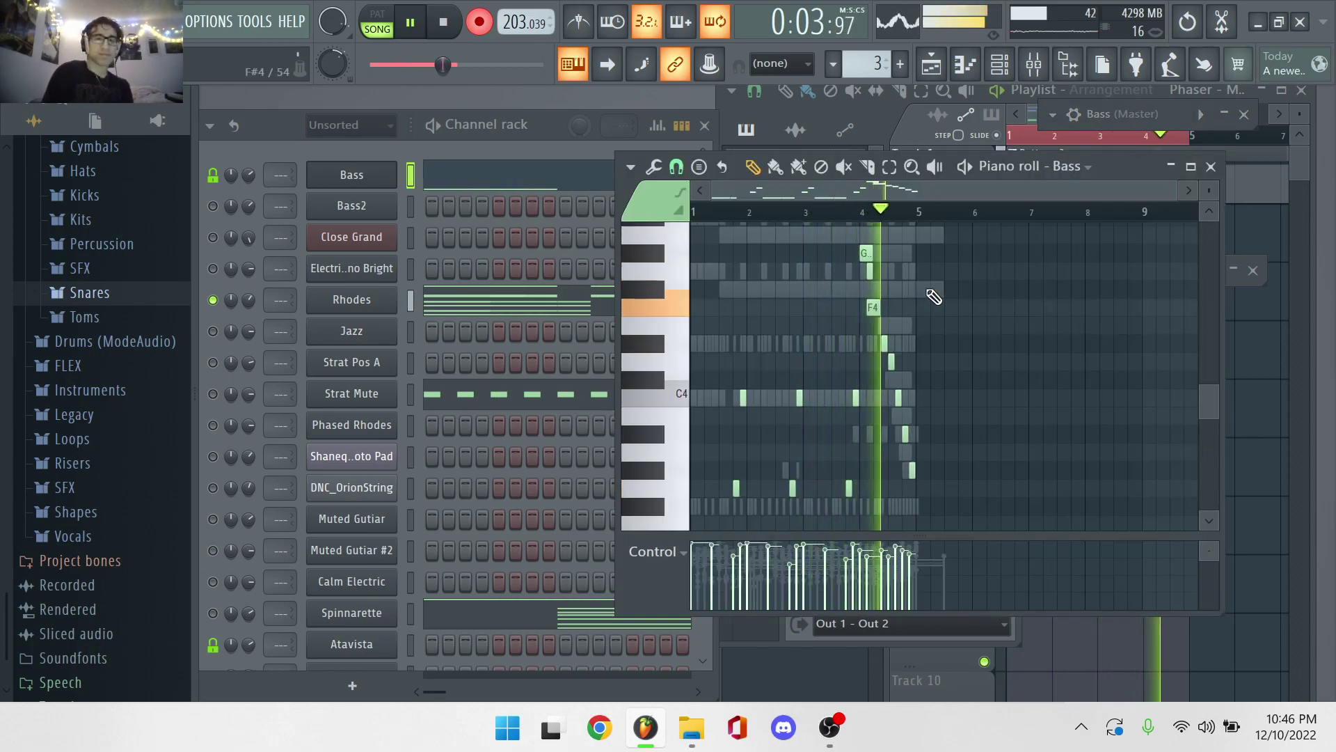
Move the F4 note in bar 4 of the Bass part half a beat later, and close the piano roll.
scroll(878, 305, "up", 5, "ctrl")
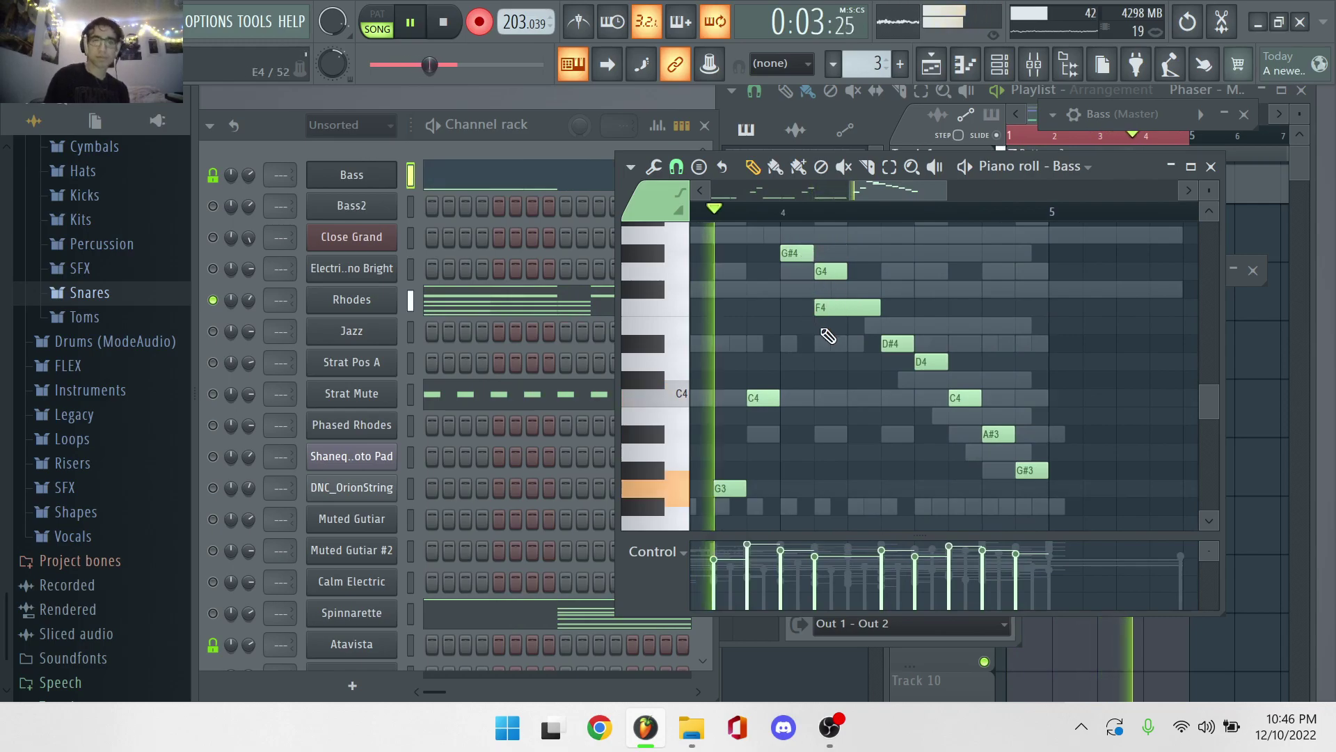
left_click_drag(842, 306, 870, 312)
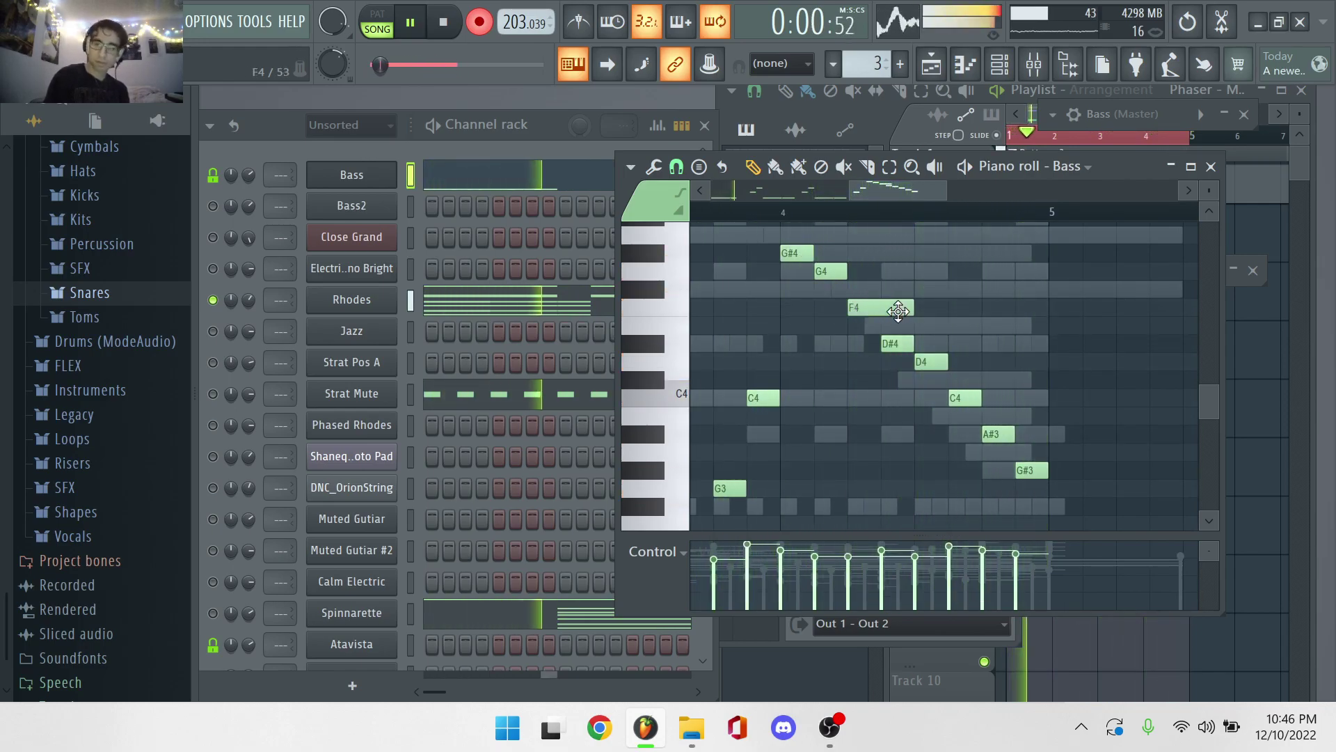
left_click(1212, 168)
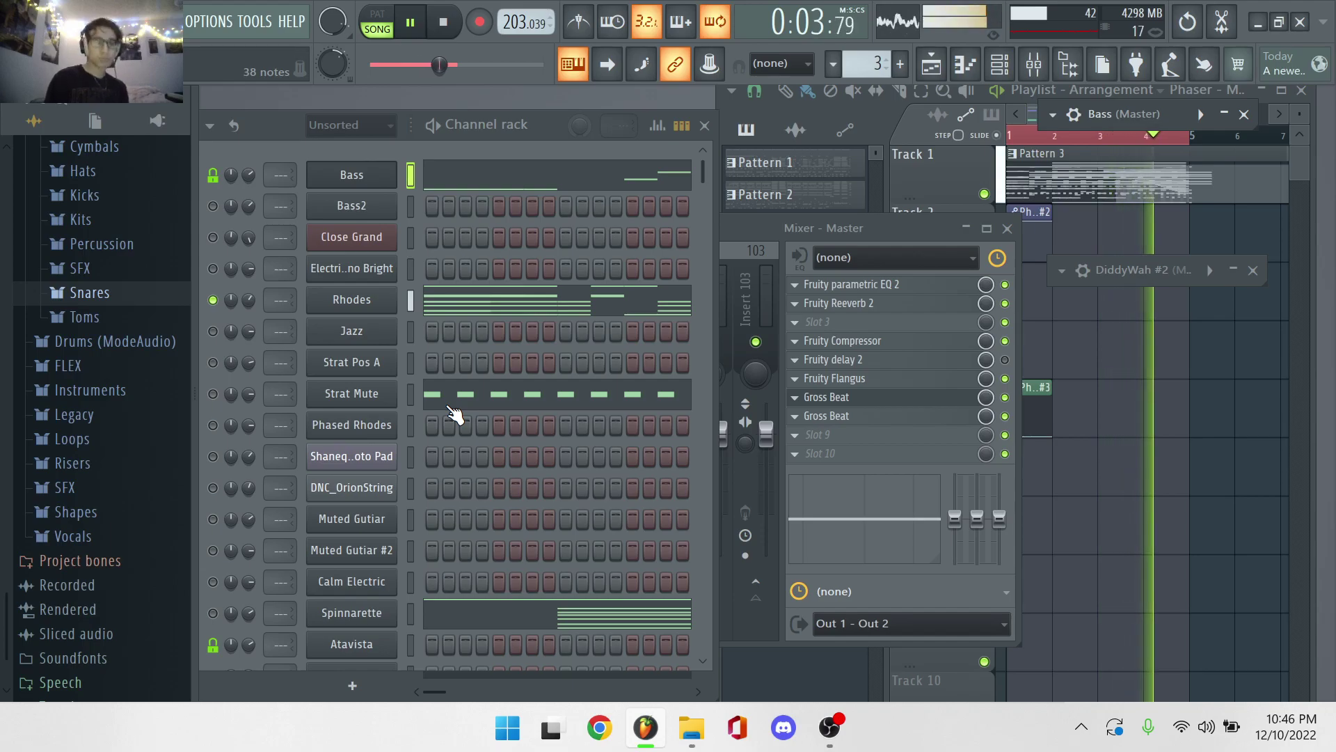
Open the DNC_OrionString instrument and view the Strat Mute channel's notes in the piano roll.
left_click(367, 487)
left_click(465, 394)
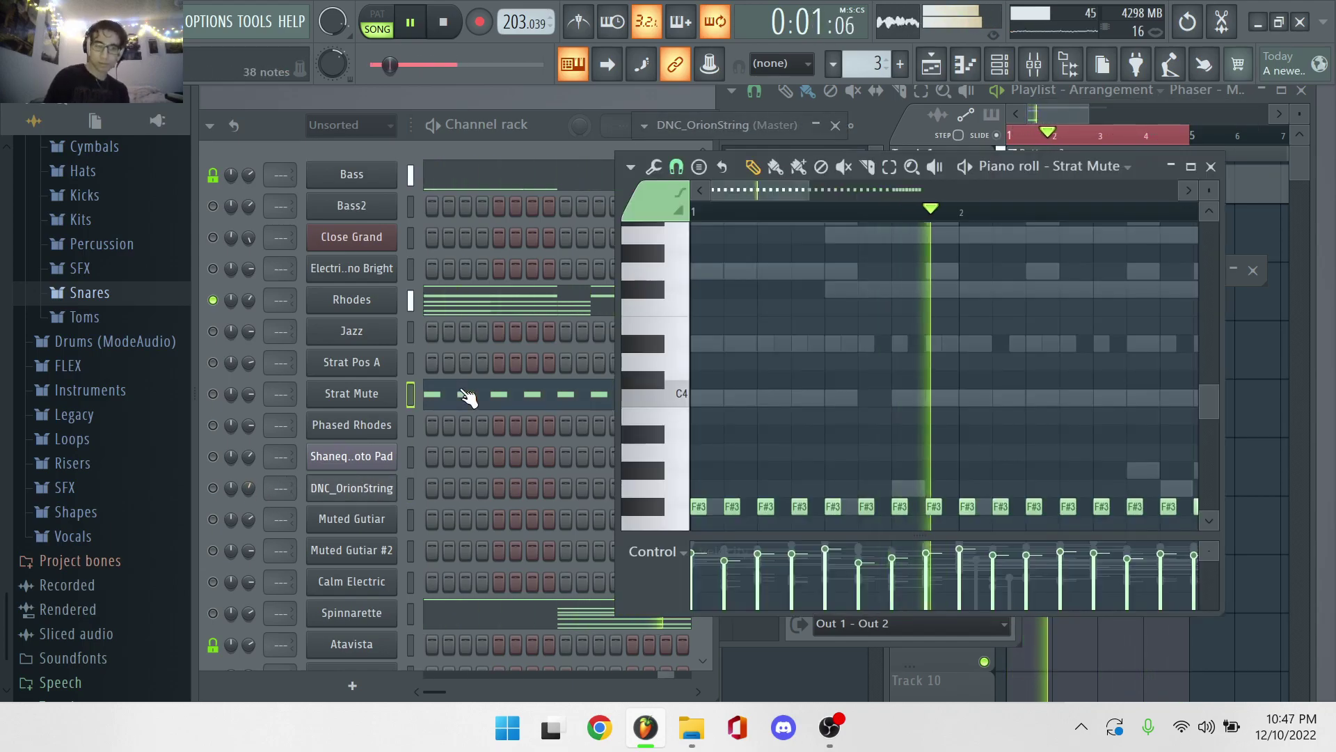
Open the Spinnarette channel's piano roll and clear its notes.
scroll(459, 387, "down", 8)
left_click(484, 383)
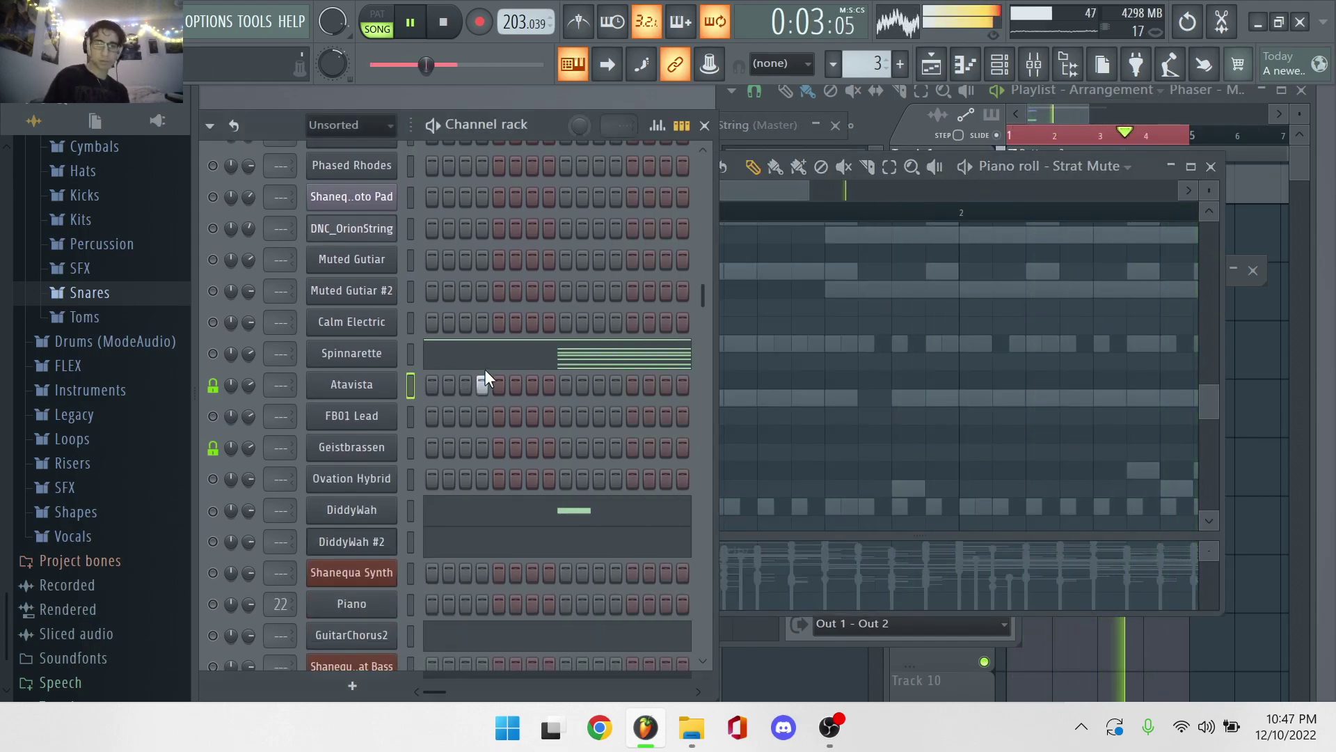
left_click(483, 383)
left_click(494, 358)
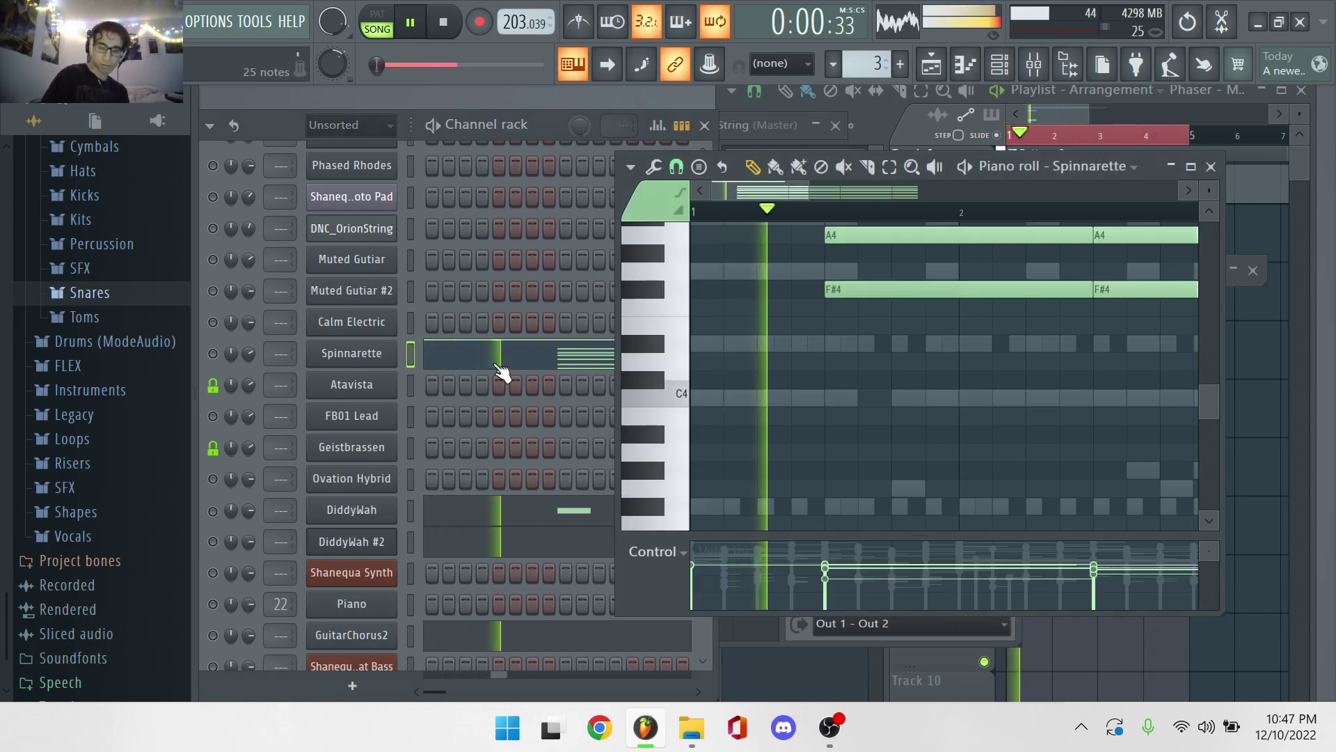
Unmute the DiddyWah channel and bring its notes into view in the piano roll.
left_click(214, 512)
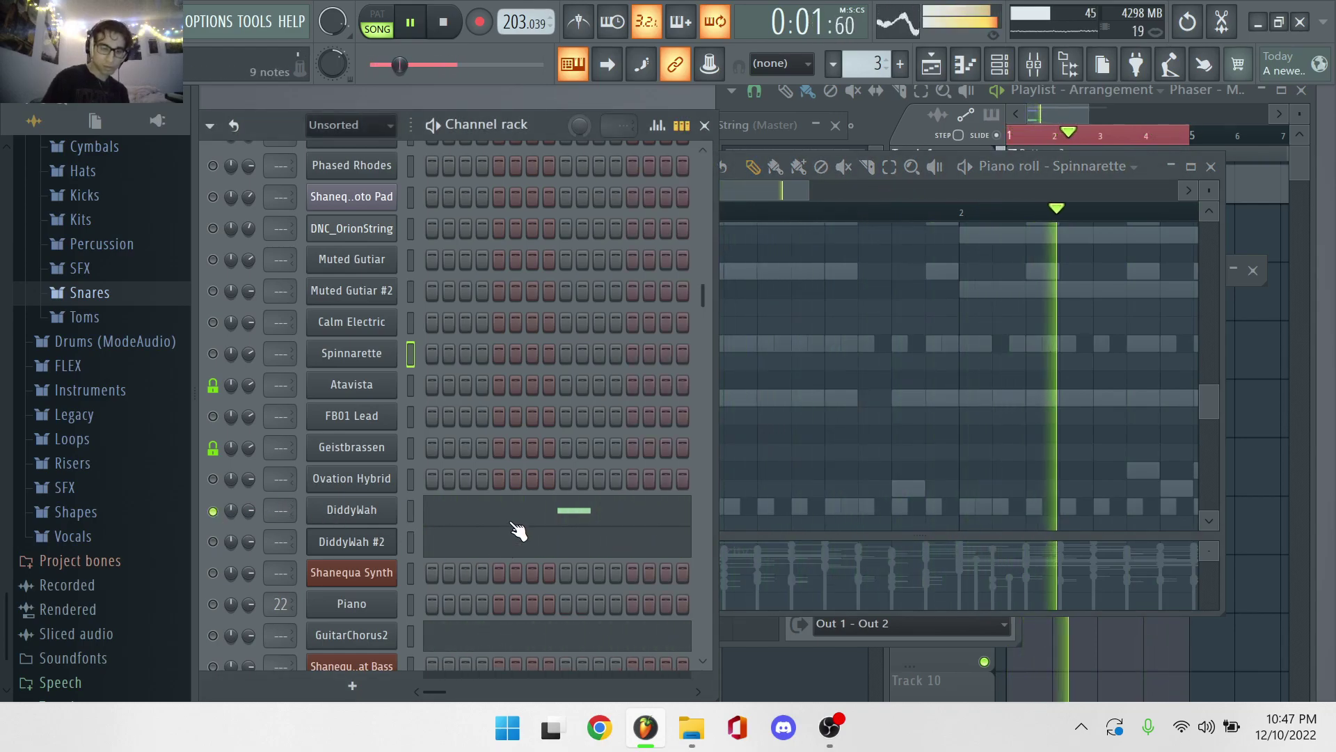
left_click(534, 515)
scroll(843, 384, "down", 3)
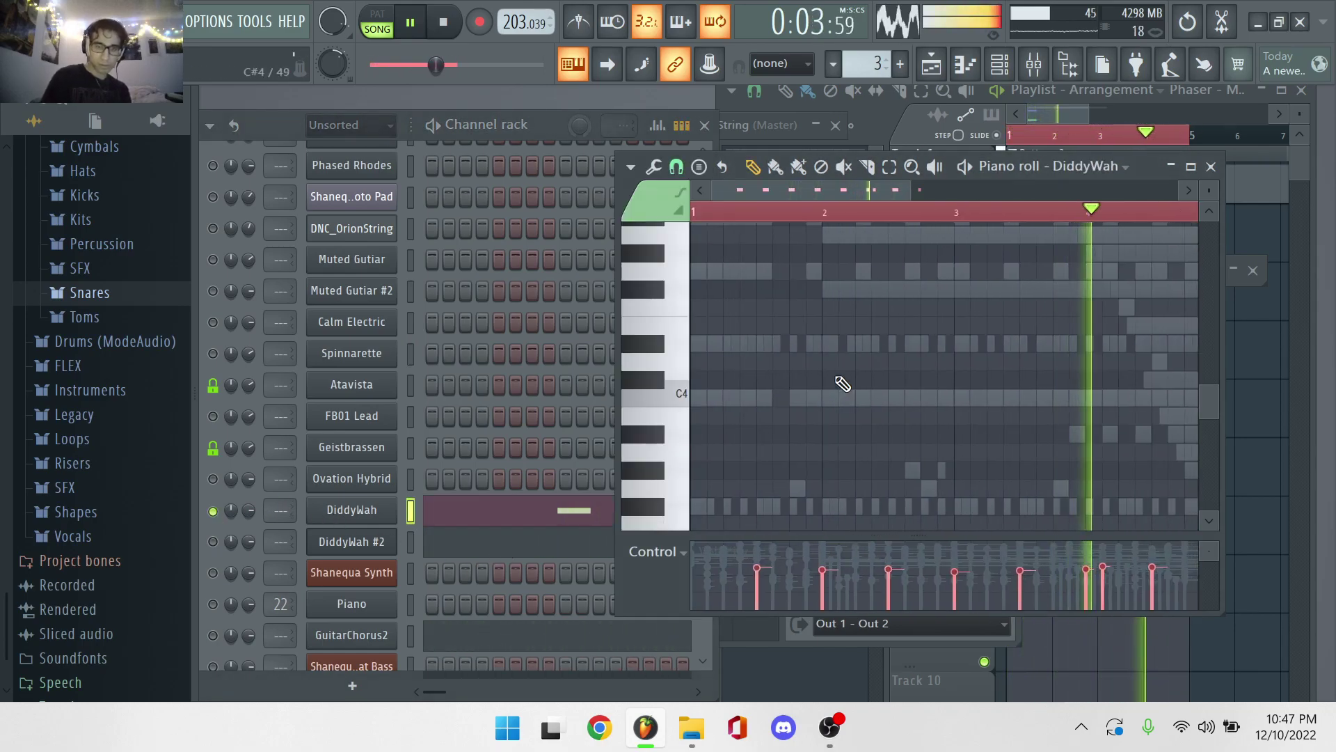
scroll(843, 383, "down", 3, "ctrl")
scroll(844, 380, "up", 10)
scroll(844, 380, "up", 1, "ctrl")
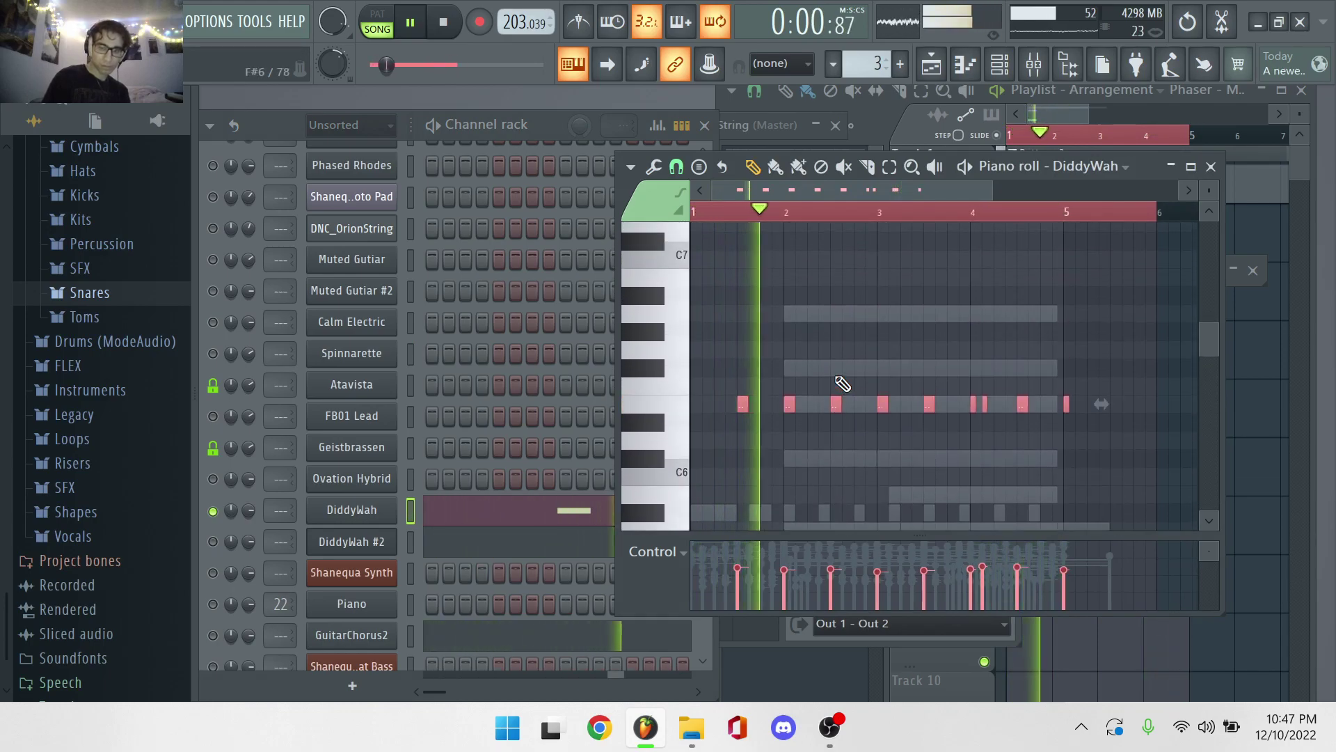
Transpose the repeated DiddyWah notes down to C6, and clear the channel's notes and close its piano roll.
left_click_drag(750, 414, 746, 432)
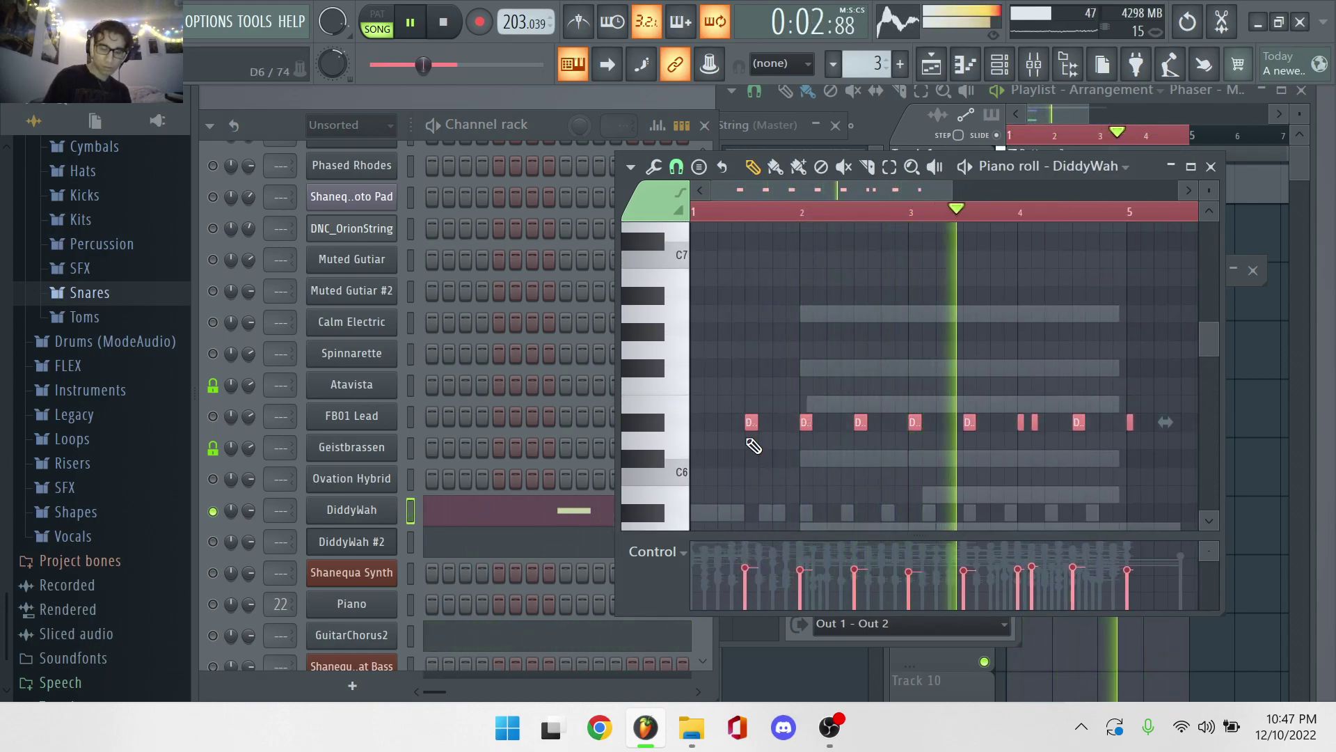
scroll(759, 440, "down", 2)
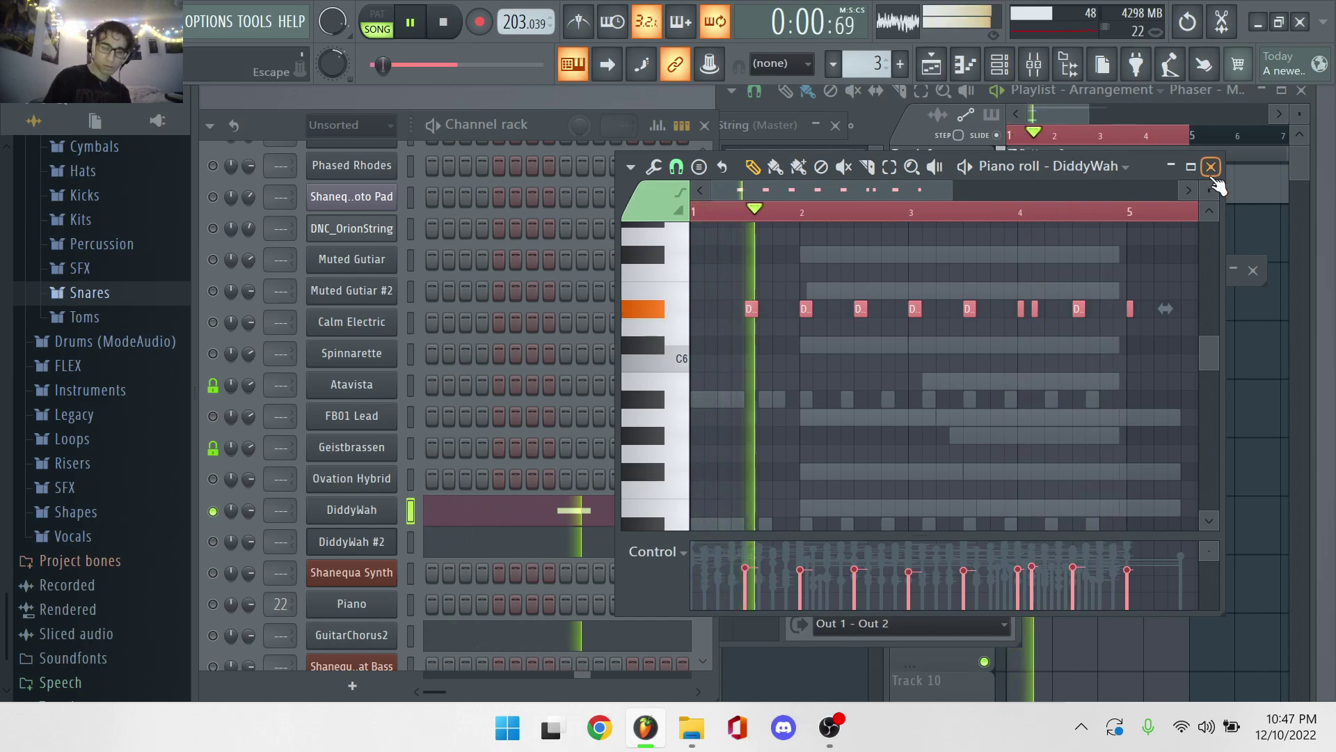
left_click_drag(750, 317, 746, 361)
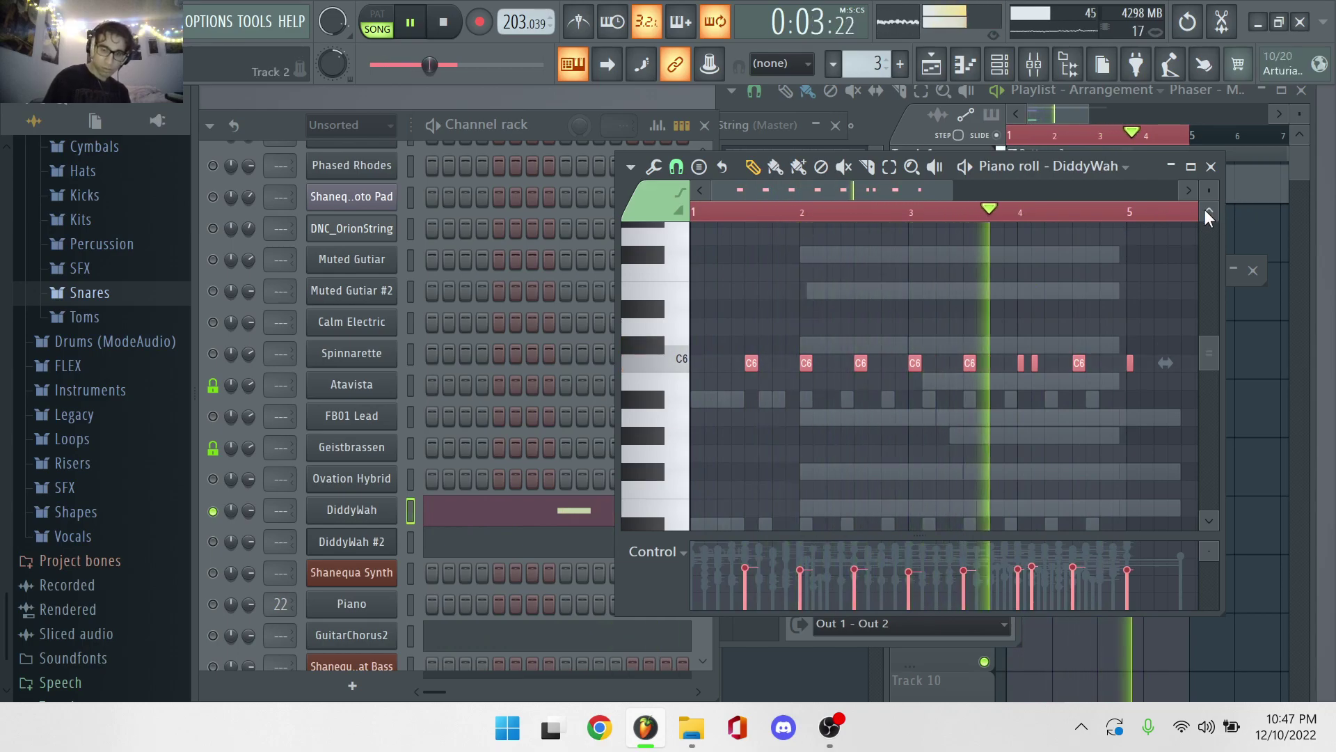
left_click(1211, 166)
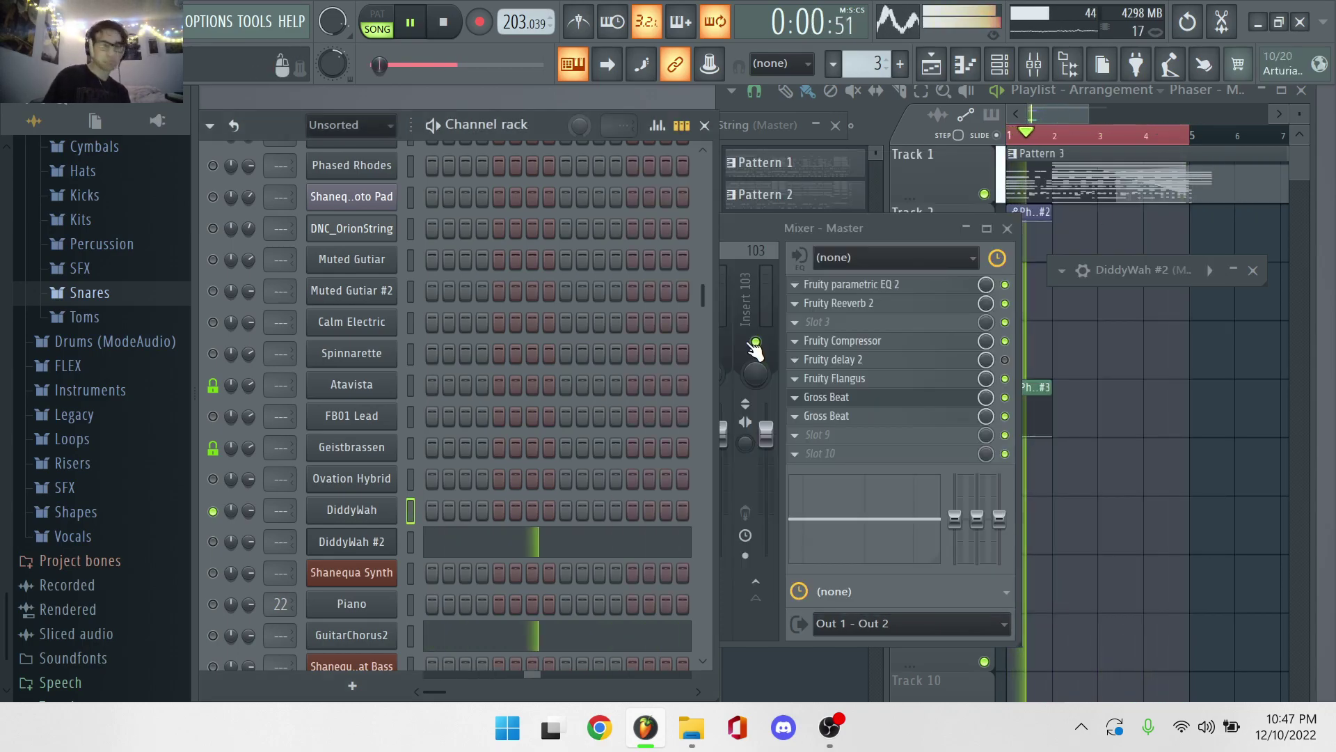
Clear the notes of the GuitarChorus2, Shanequa Saw and DiddyWah #2 channels in Pattern 3.
scroll(423, 400, "up", 8)
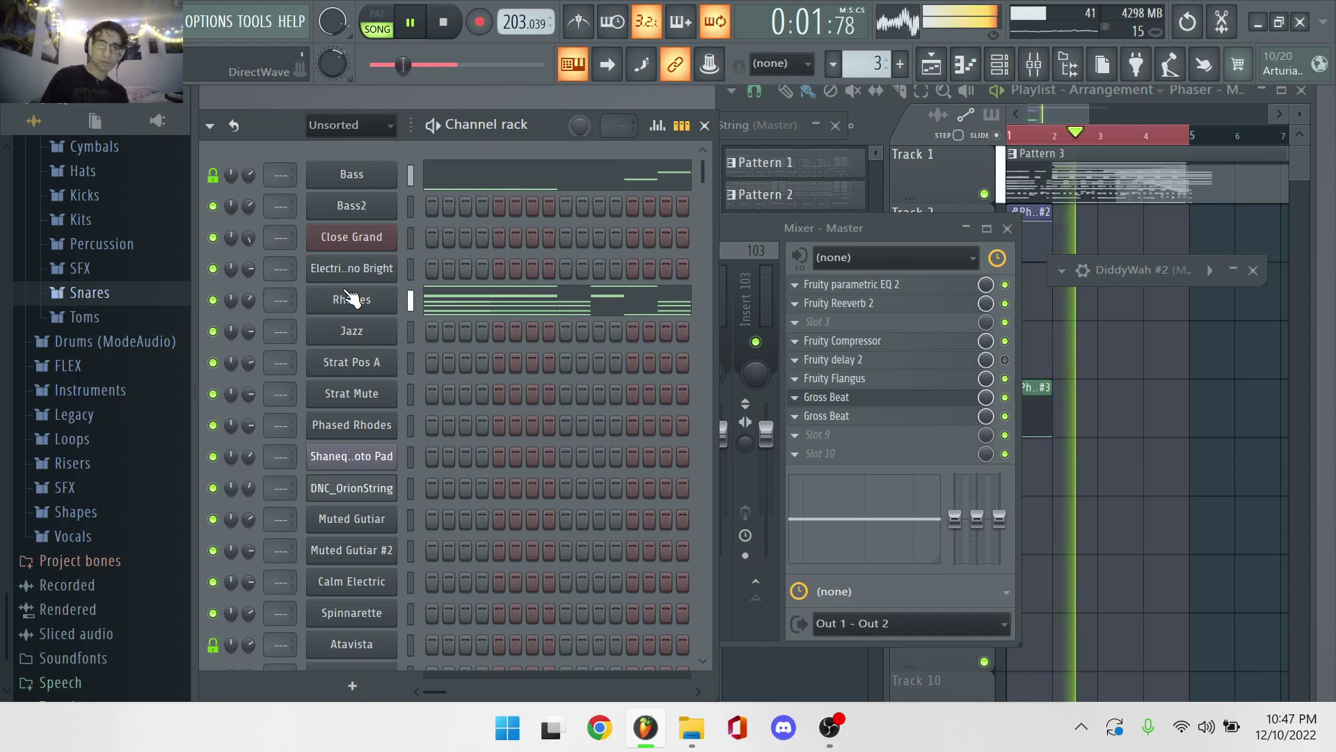
scroll(352, 299, "down", 5)
scroll(454, 597, "down", 4)
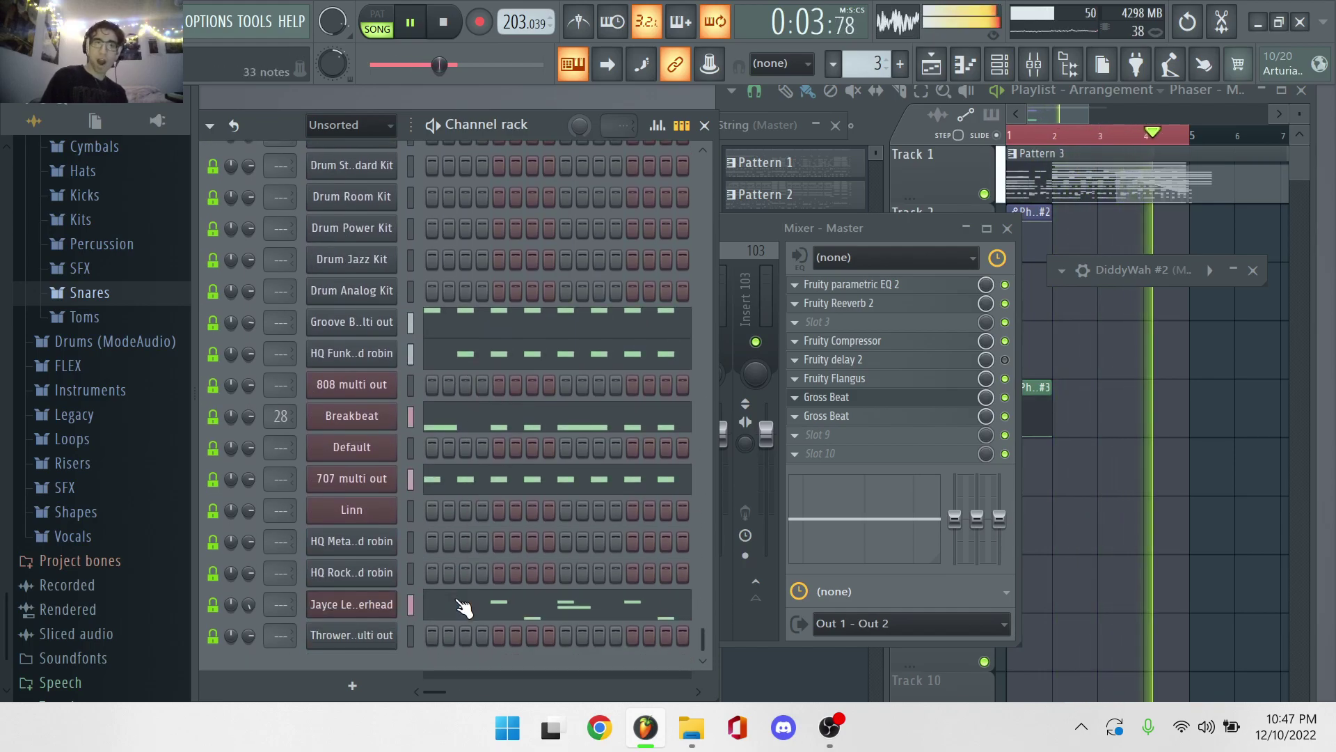
scroll(454, 597, "up", 6)
left_click(505, 443)
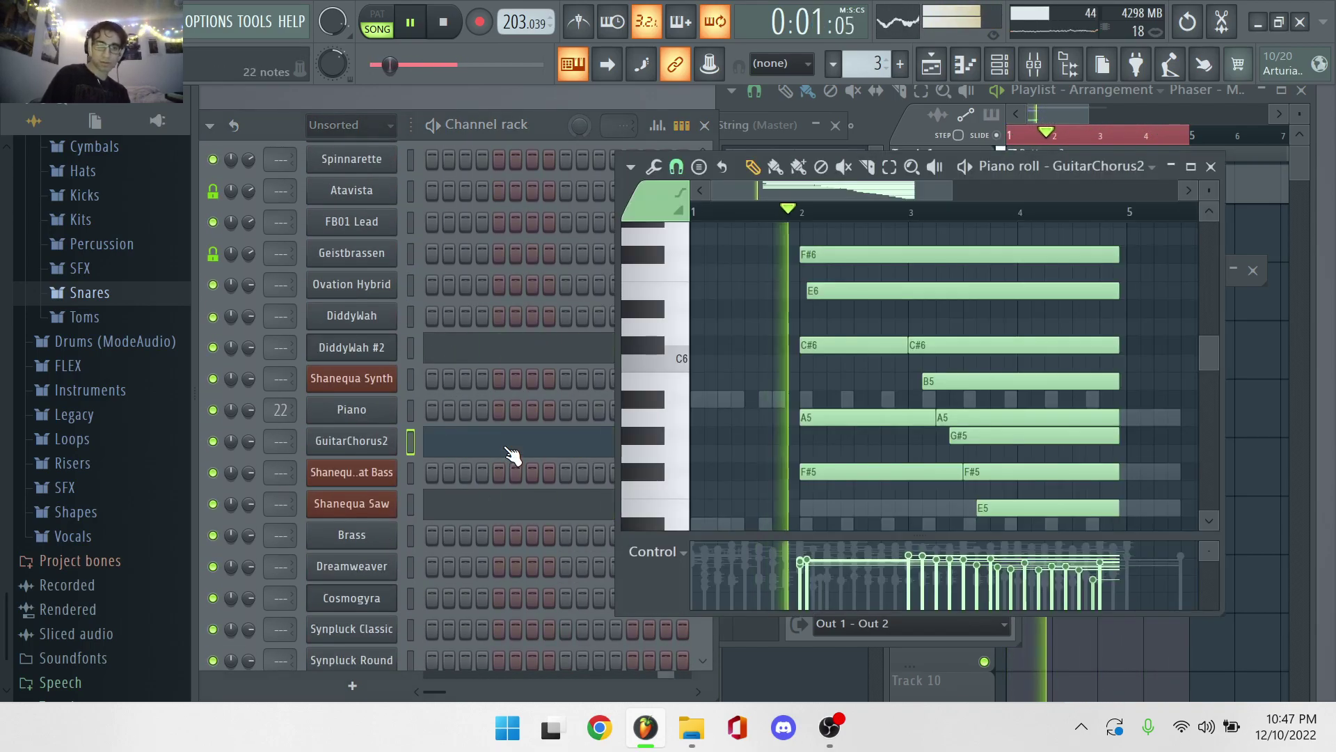
left_click(490, 521)
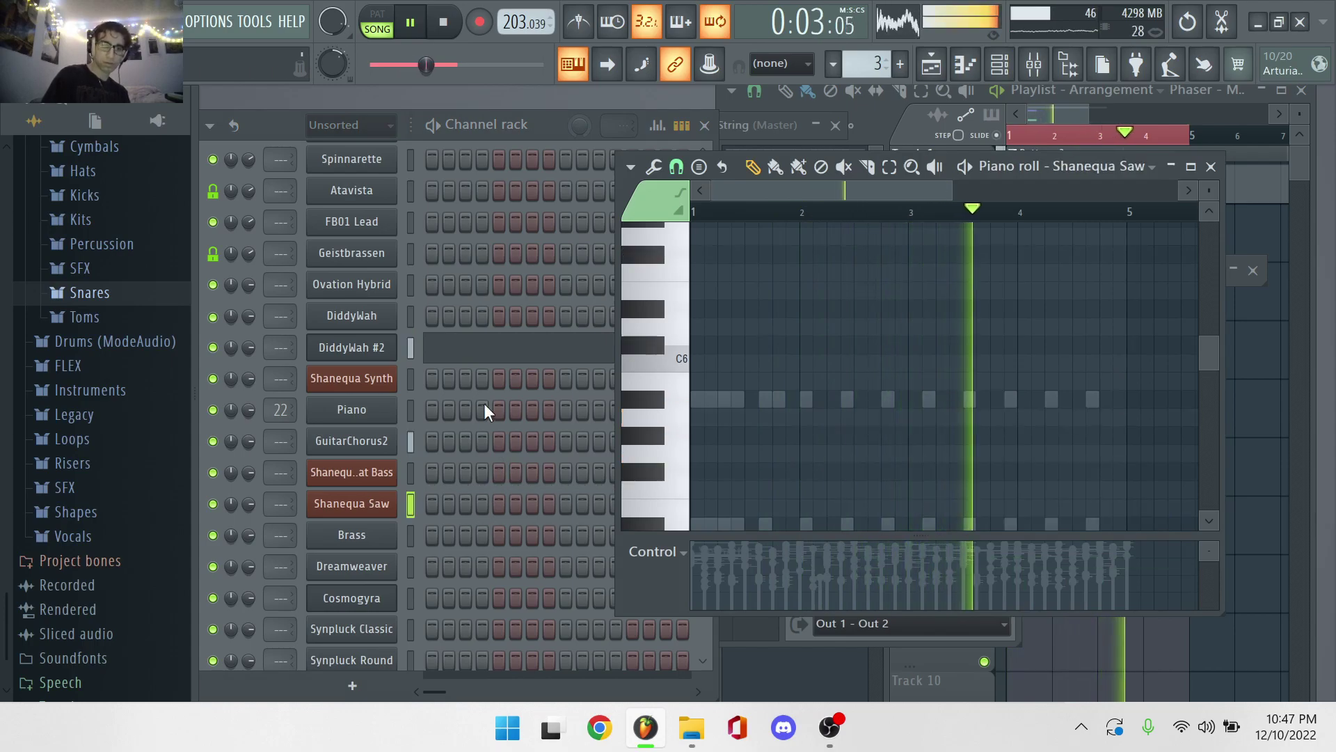
left_click(511, 348)
right_click(510, 348)
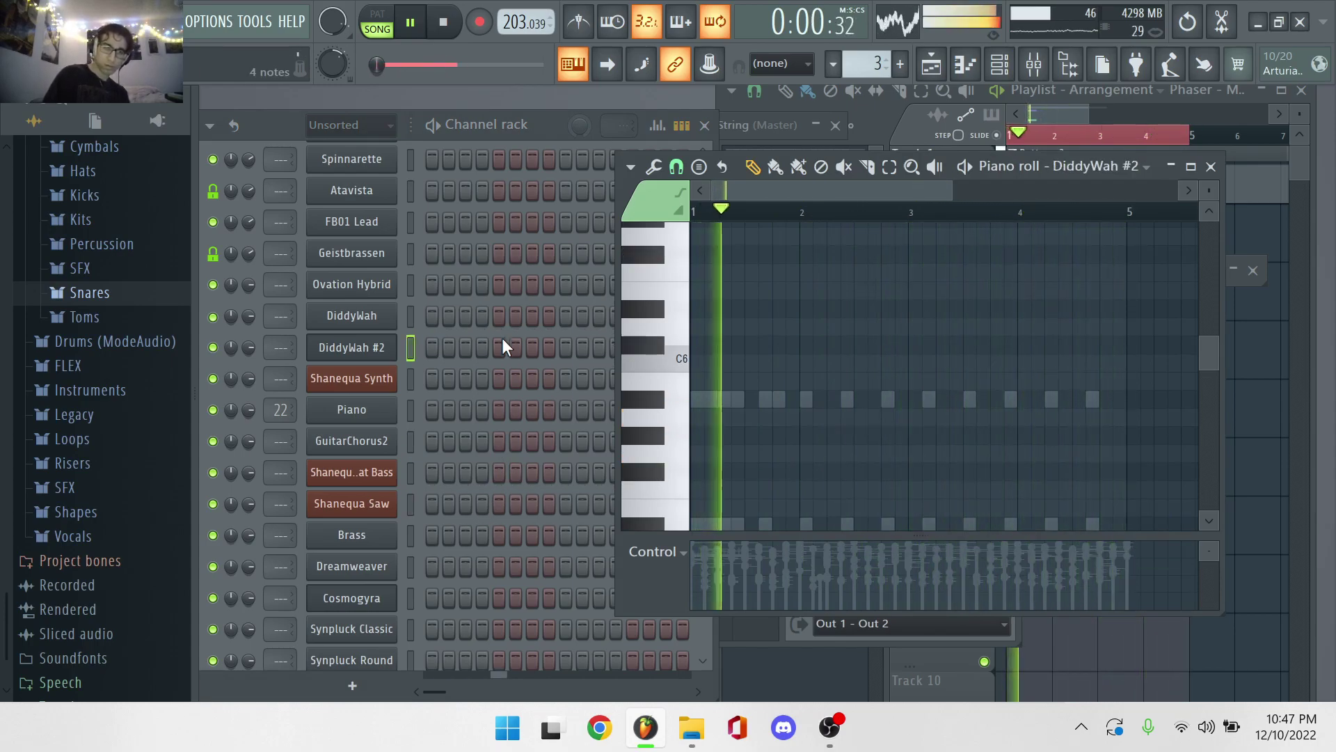
Record a new part on the Jazz channel and check its notes in the piano roll.
left_click(379, 380)
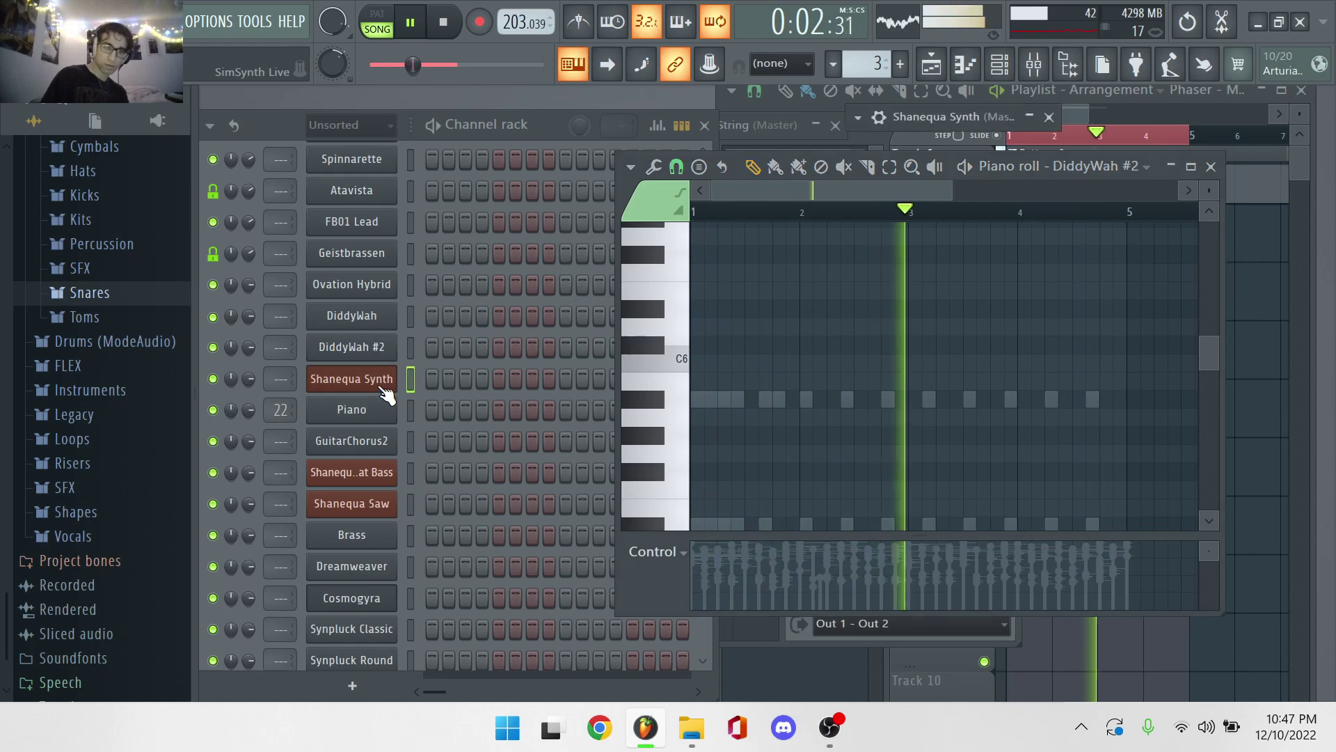
scroll(462, 349, "up", 5)
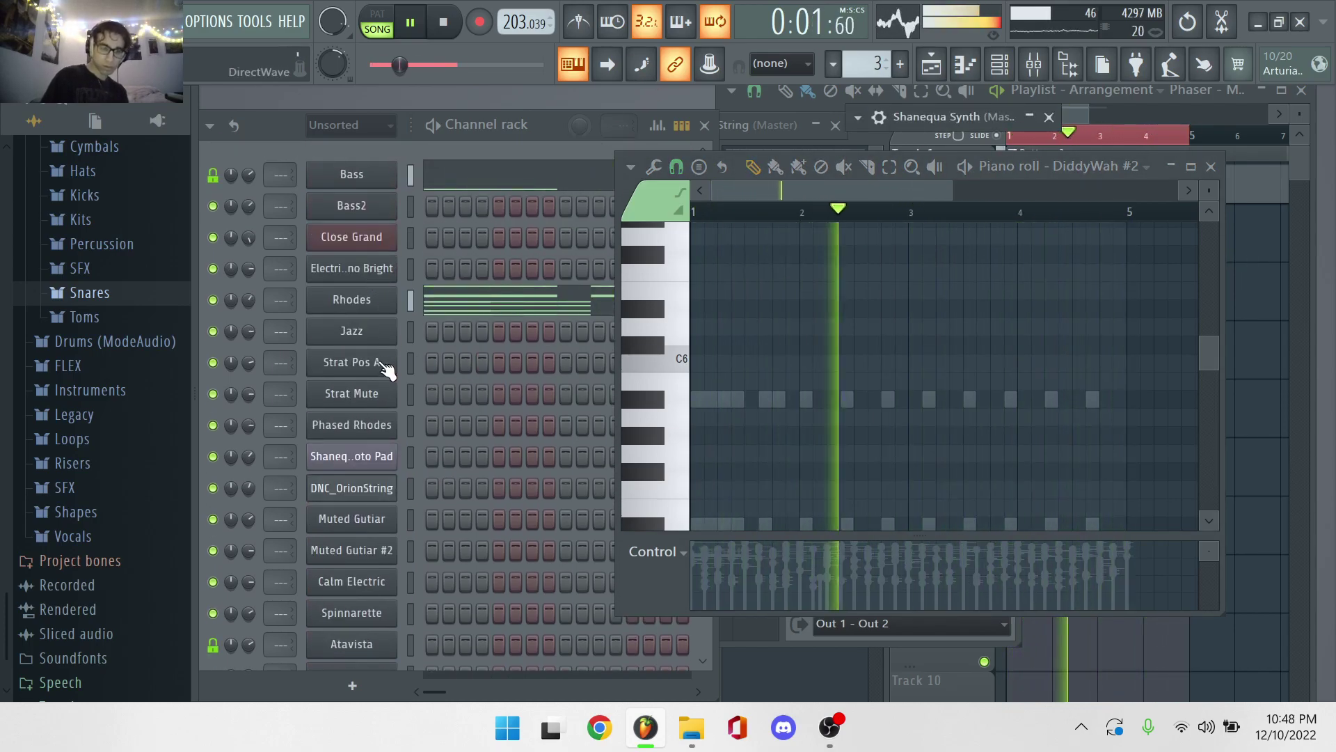
left_click(369, 331)
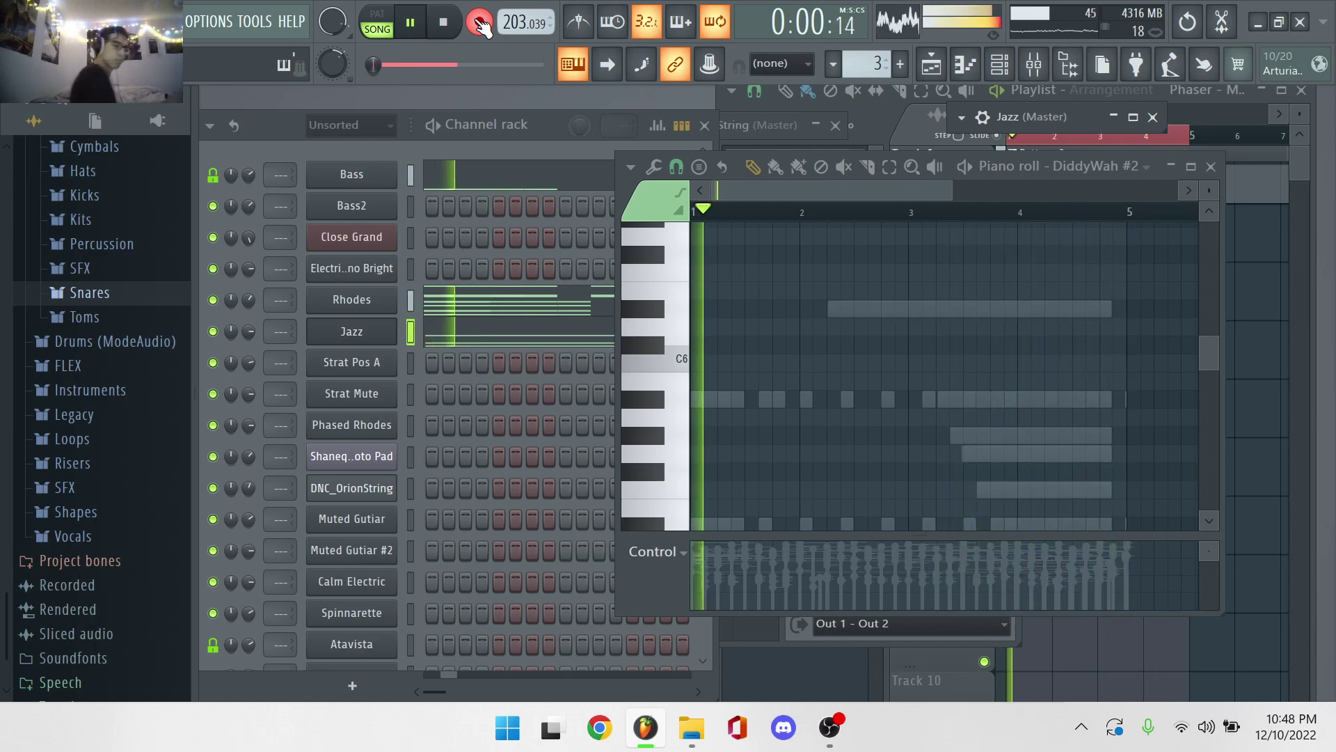
left_click(446, 337)
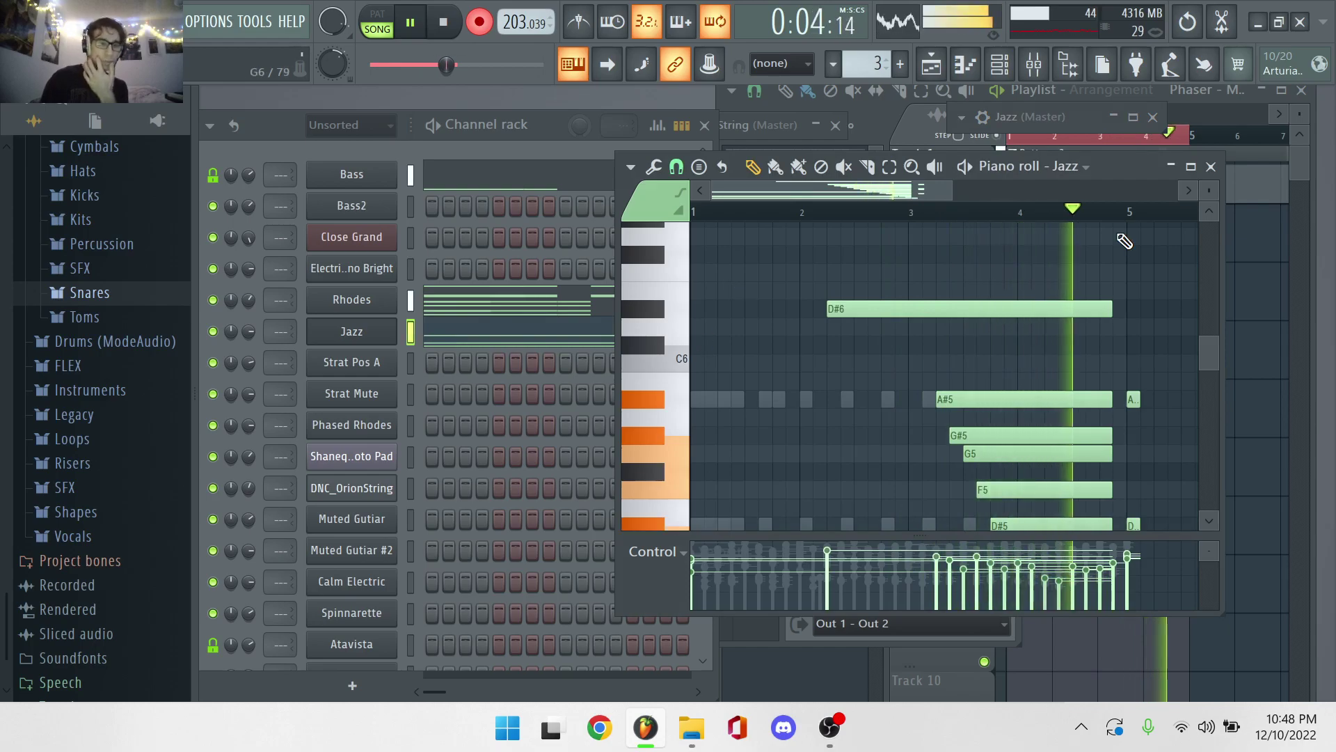
left_click(1211, 167)
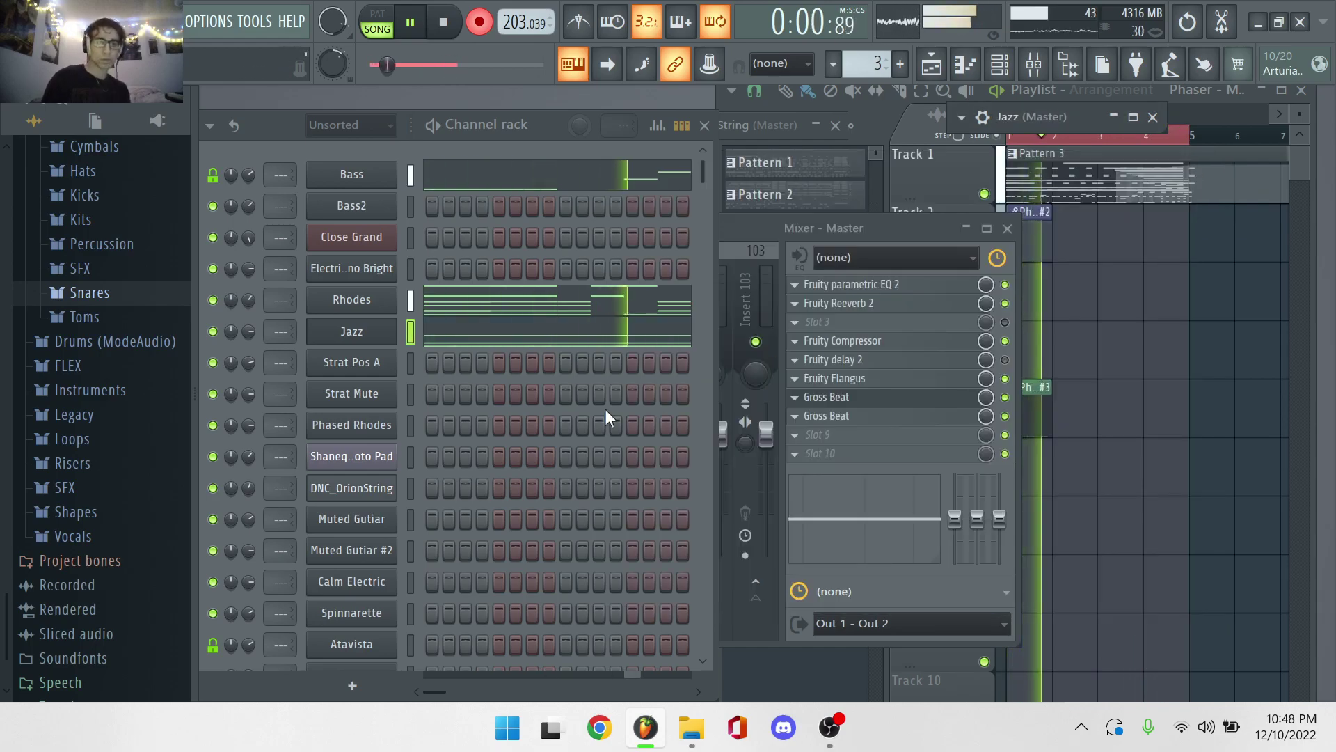
Record a rhythmic chord part on the Phased Rhodes channel and bring its notes into view in the piano roll.
left_click(385, 432)
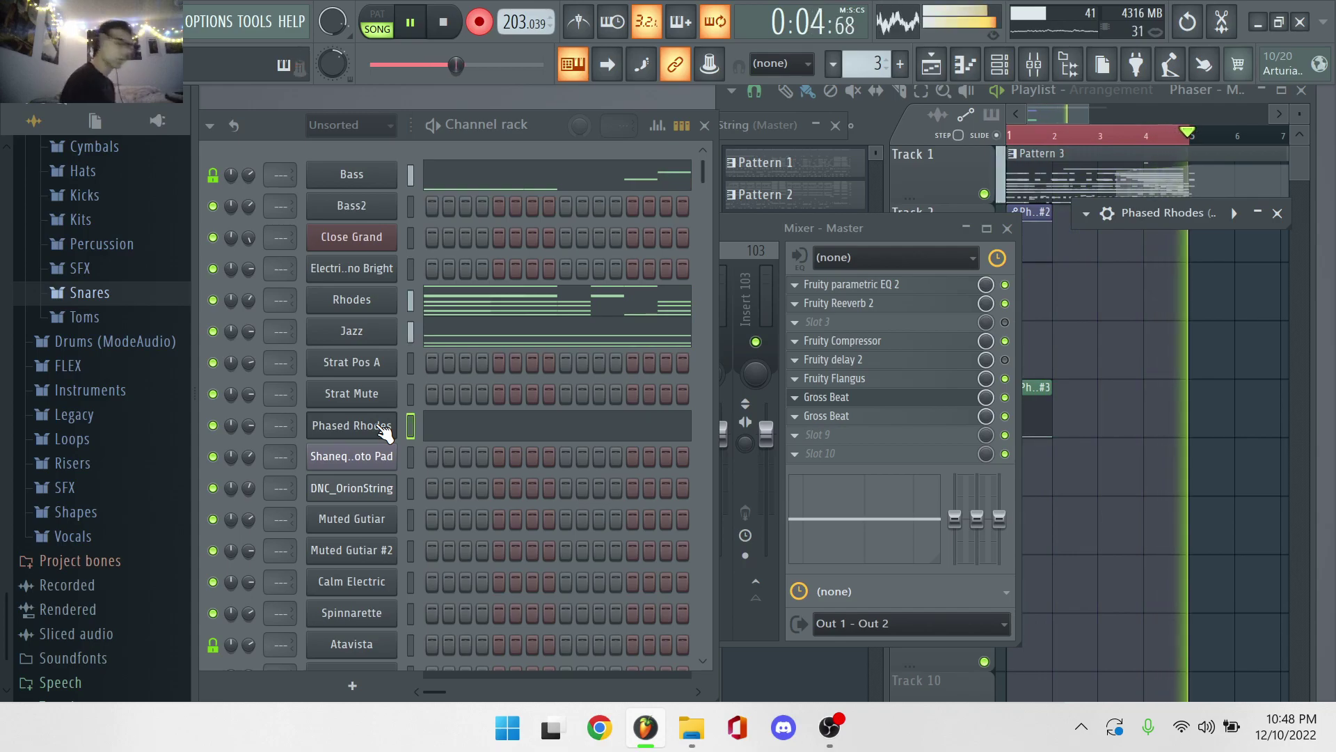
left_click(483, 440)
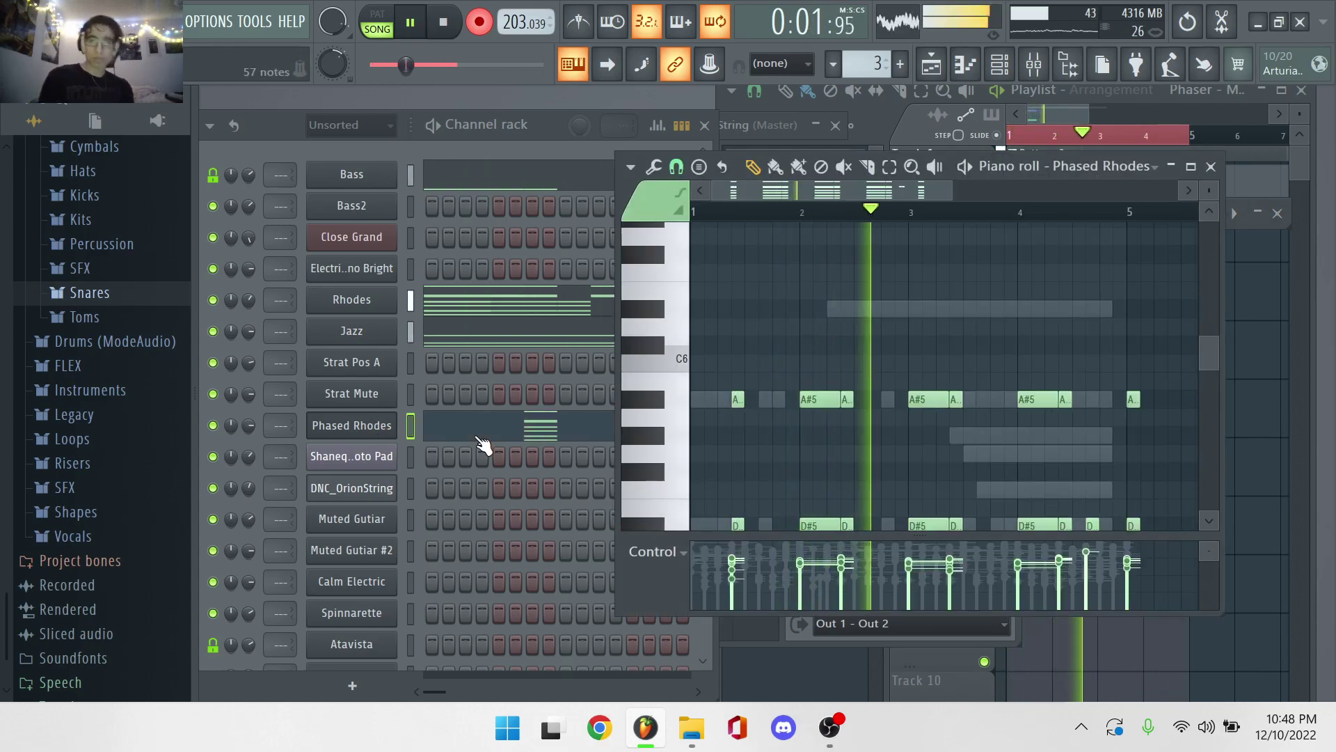
scroll(725, 410, "down", 5)
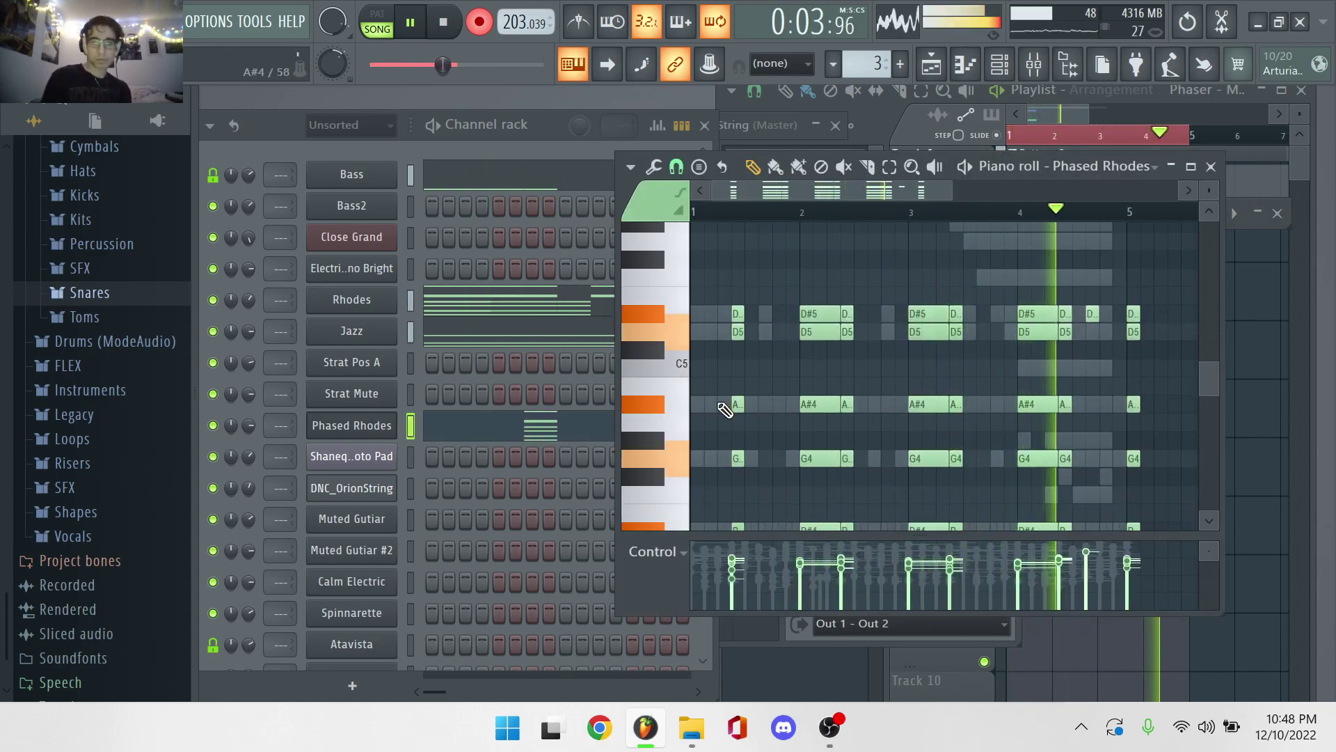
Copy the Phased Rhodes chord at the start of bar 2 to the start of bar 1, and close the piano roll.
scroll(725, 410, "up", 3)
left_click_drag(727, 298, 742, 515)
scroll(751, 526, "down", 4)
left_click_drag(827, 522, 829, 222)
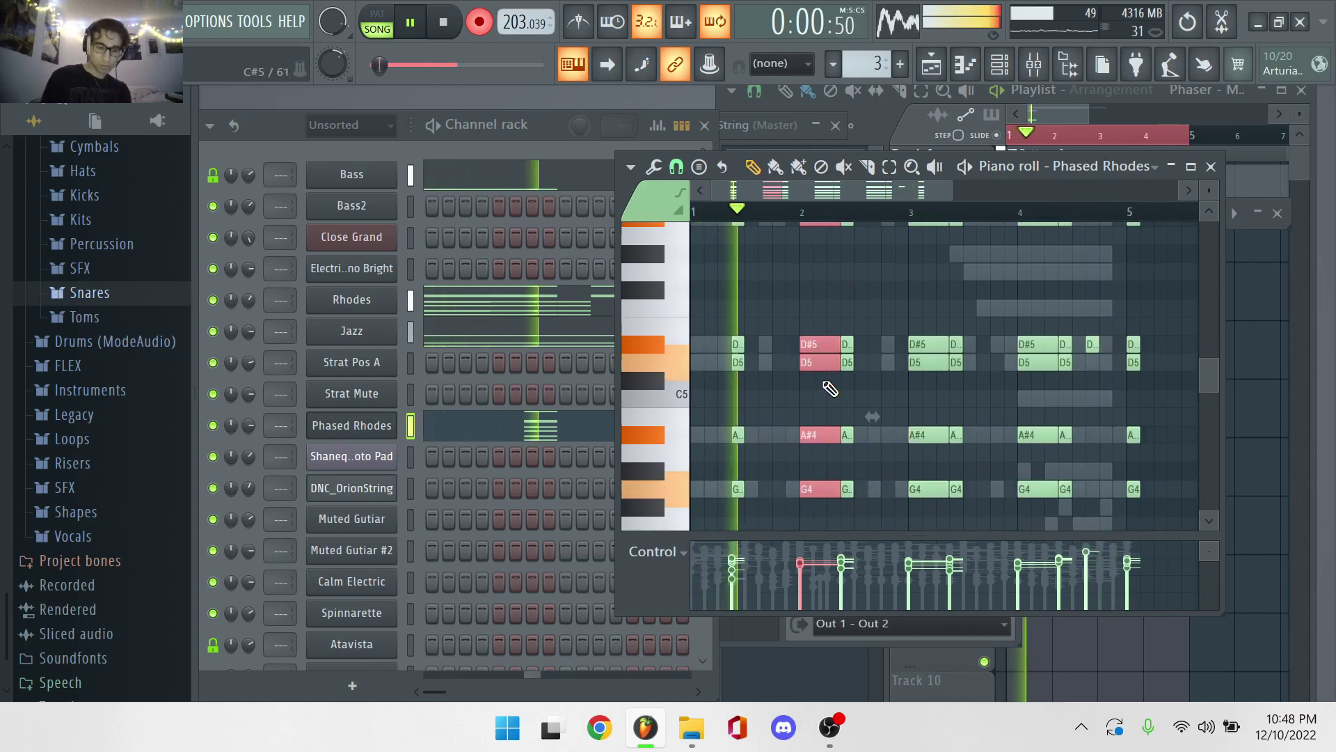
key("shift+Left")
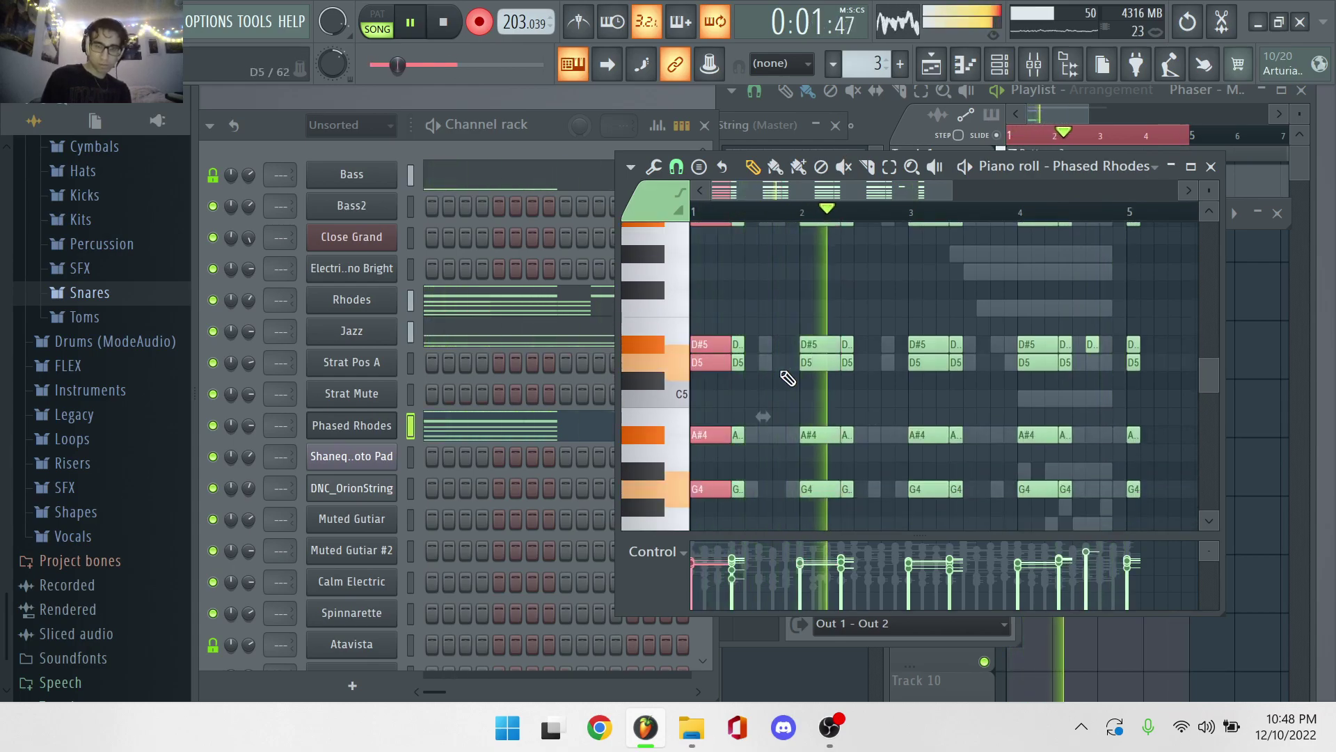
left_click(1211, 167)
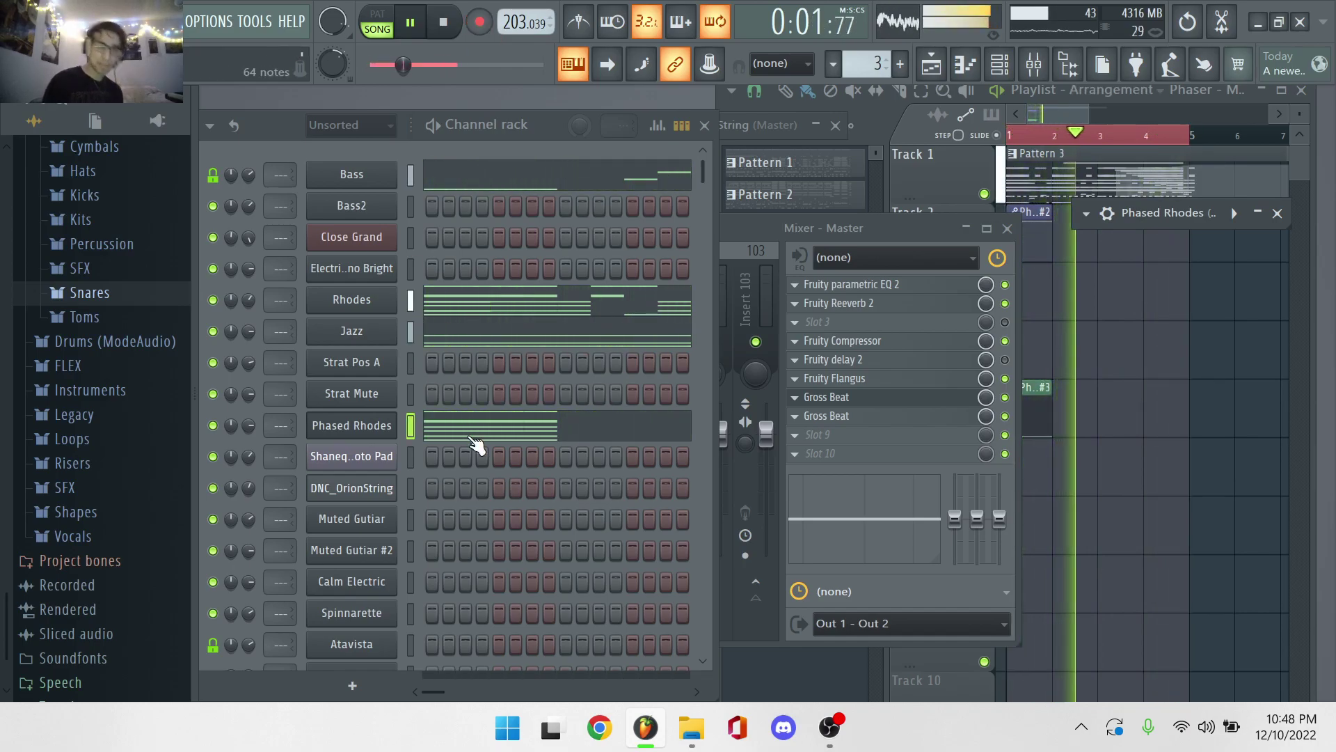
Record one long sustained note on the DNC_OrionString channel, starting at bar 1, and open its piano roll.
left_click(387, 487)
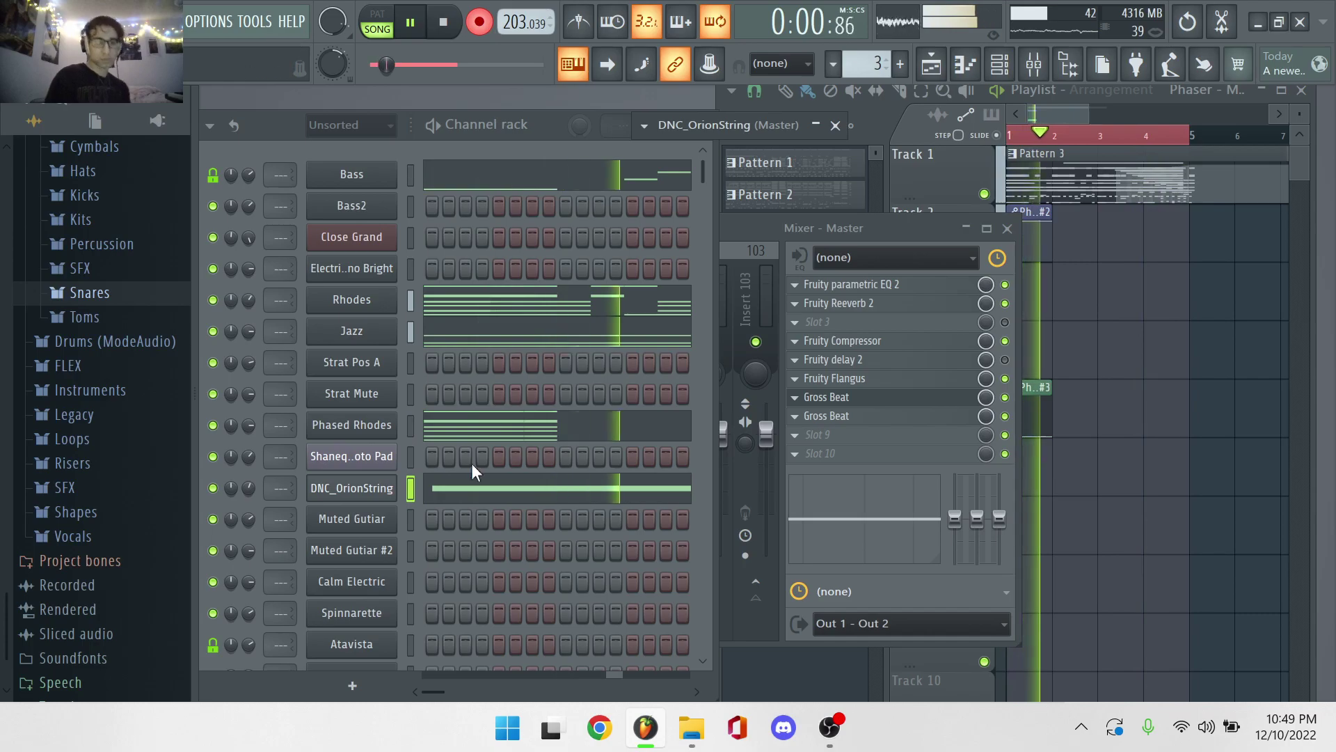
left_click(479, 489)
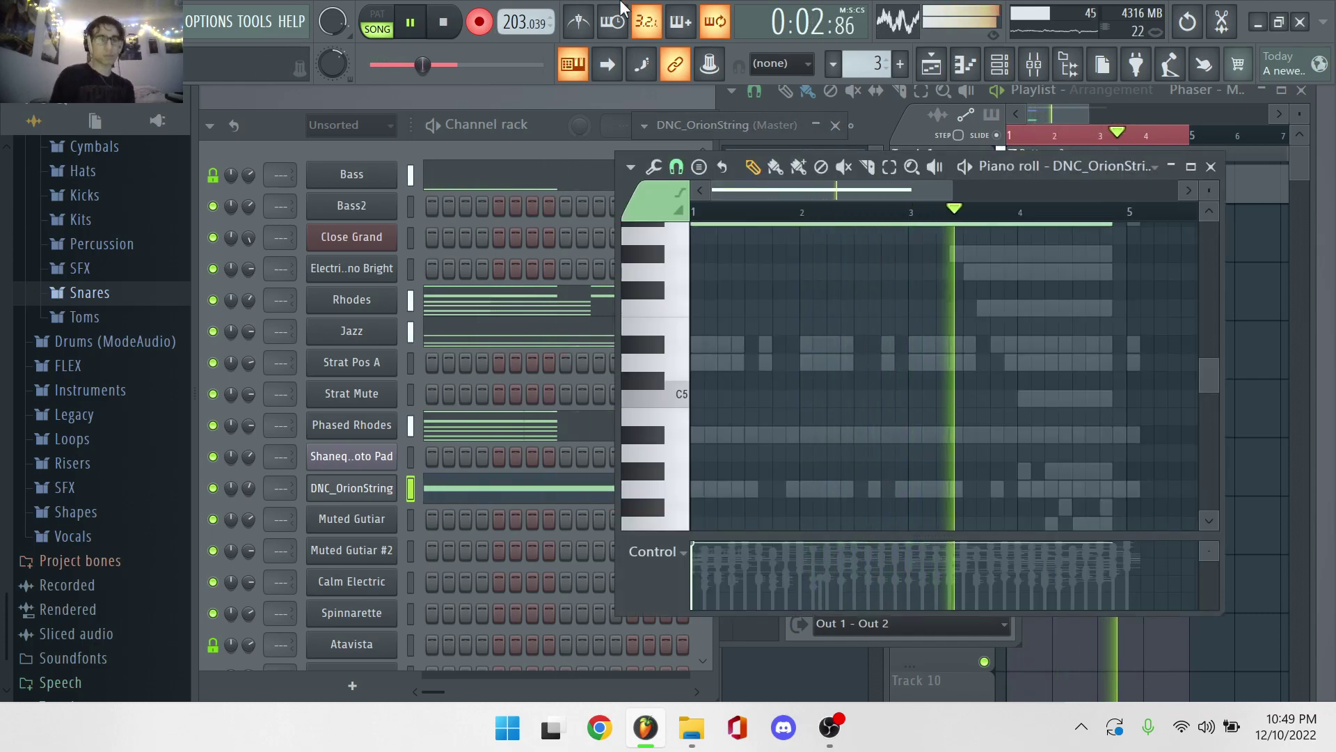
scroll(445, 223, "down", 5)
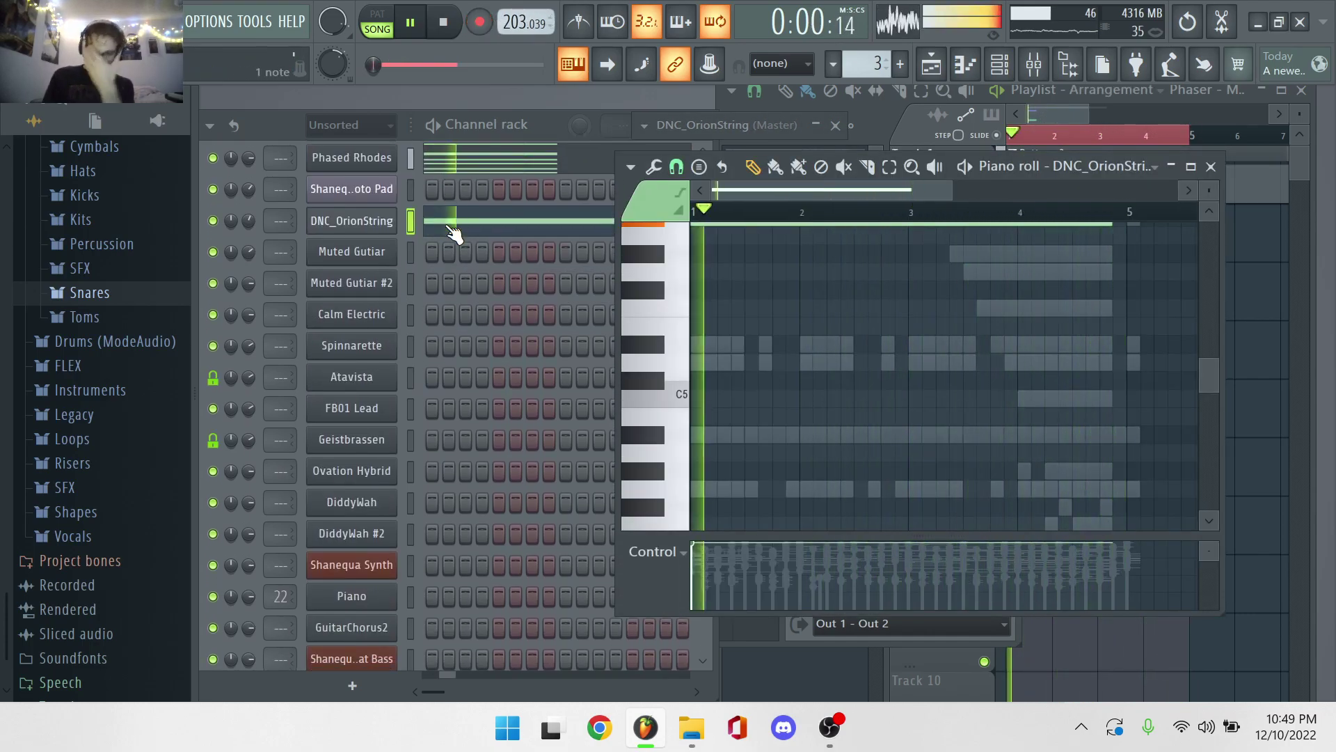
scroll(410, 533, "down", 15)
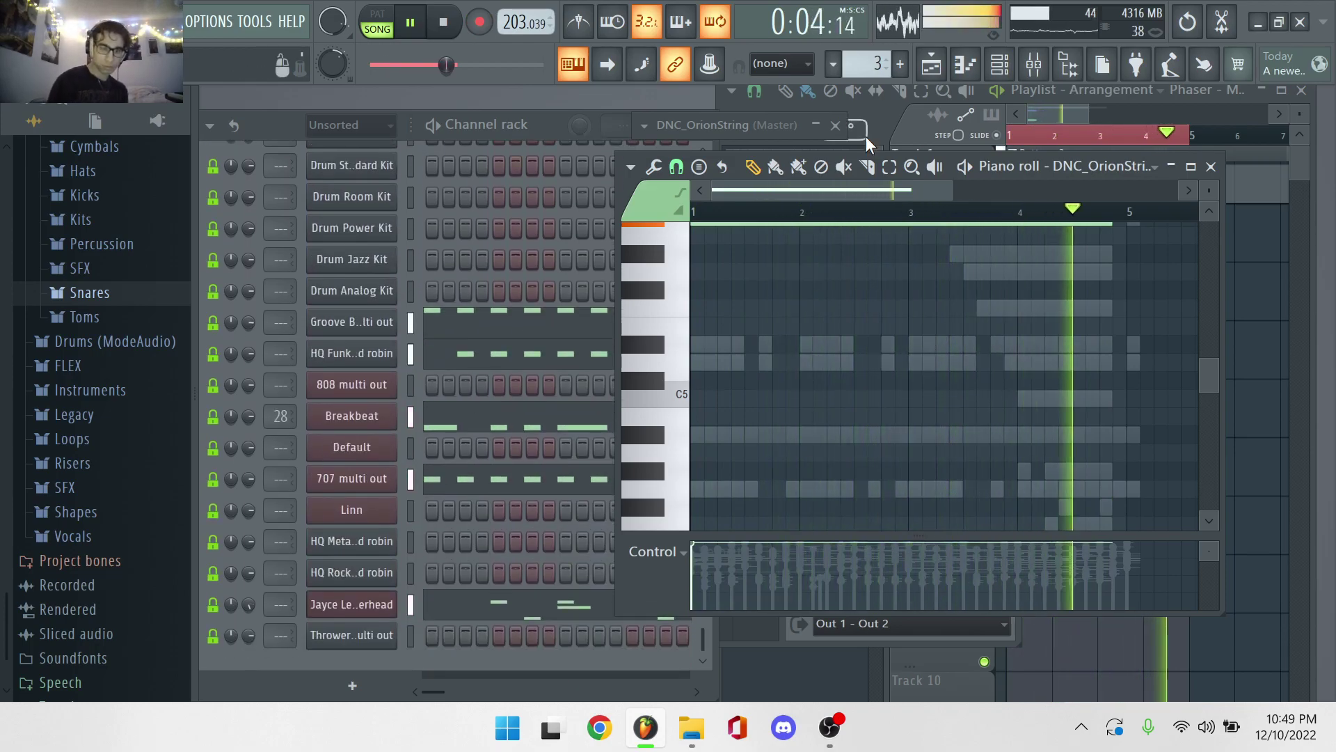
Open the mixer and inspect the first Gross Beat effect on the Master track, closing it again.
left_click(999, 69)
key("F9")
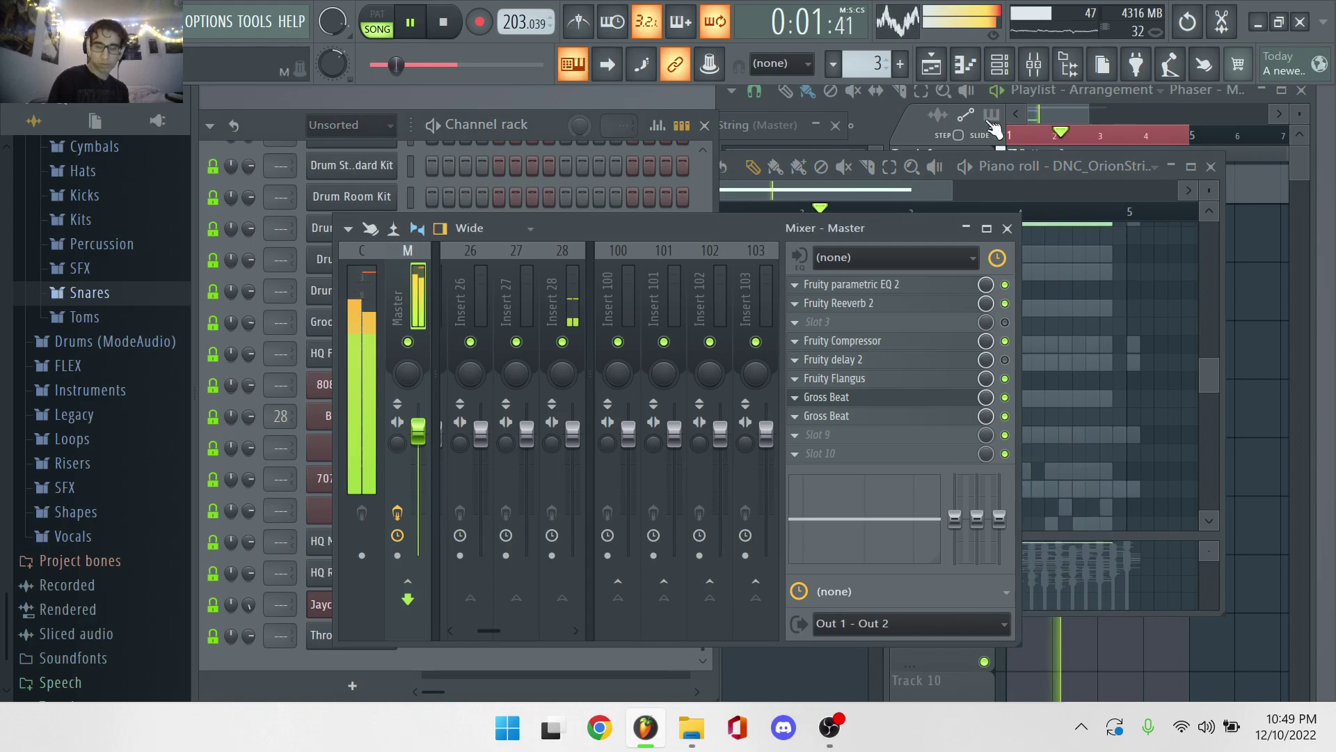
left_click(894, 402)
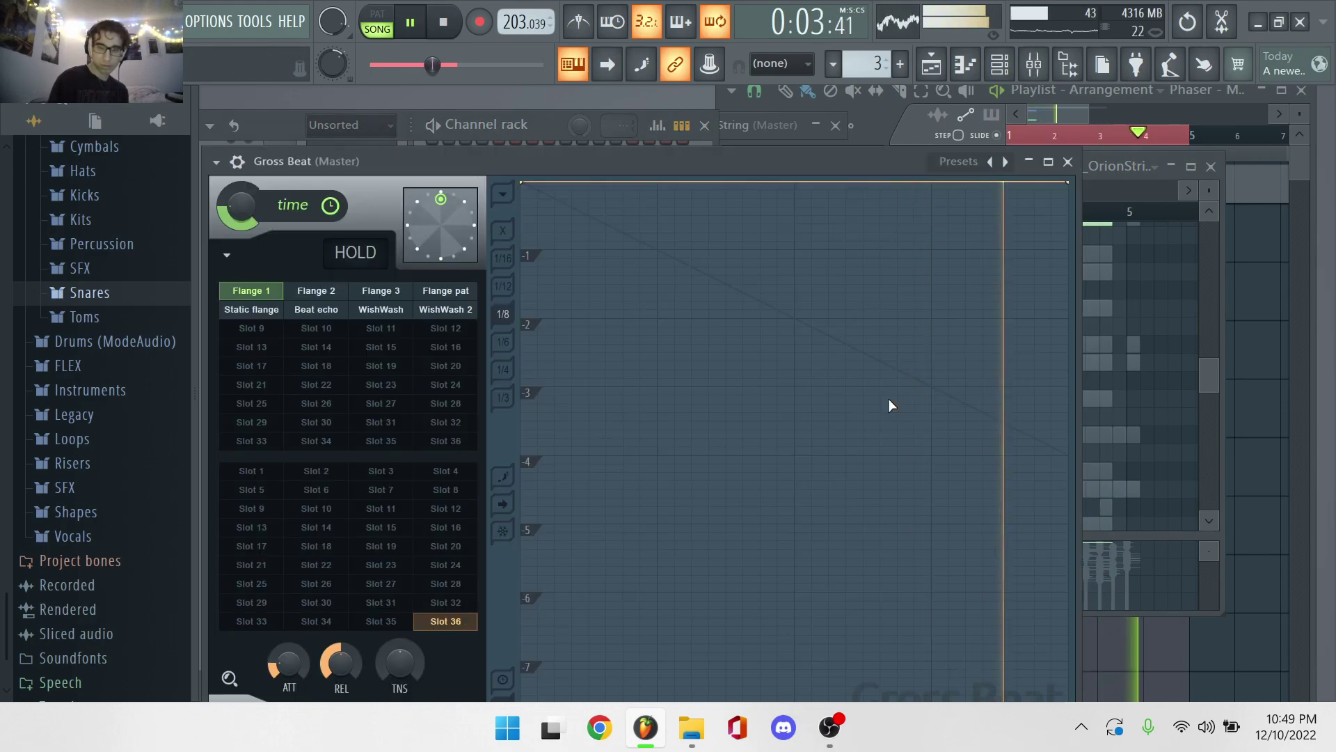
left_click(1069, 161)
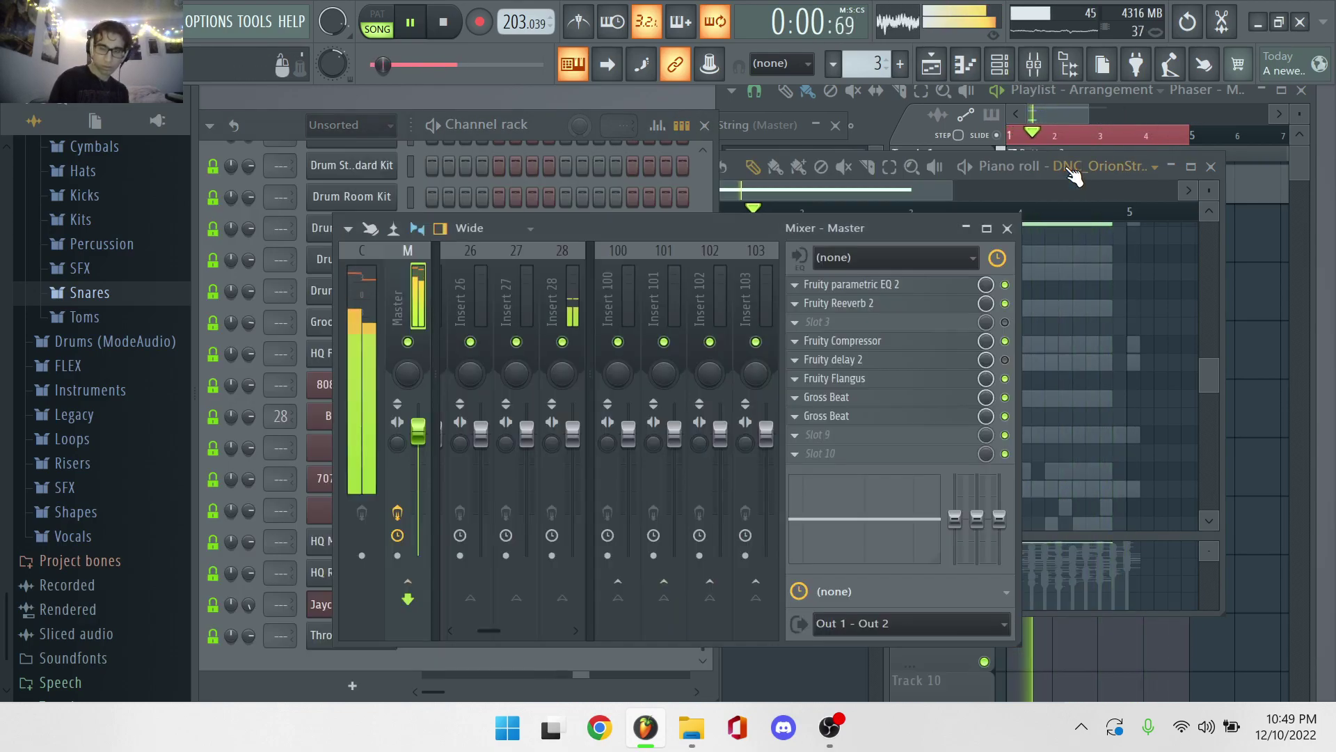
Set the second Gross Beat on the Master track to the Slow Tripplet time preset.
left_click(857, 414)
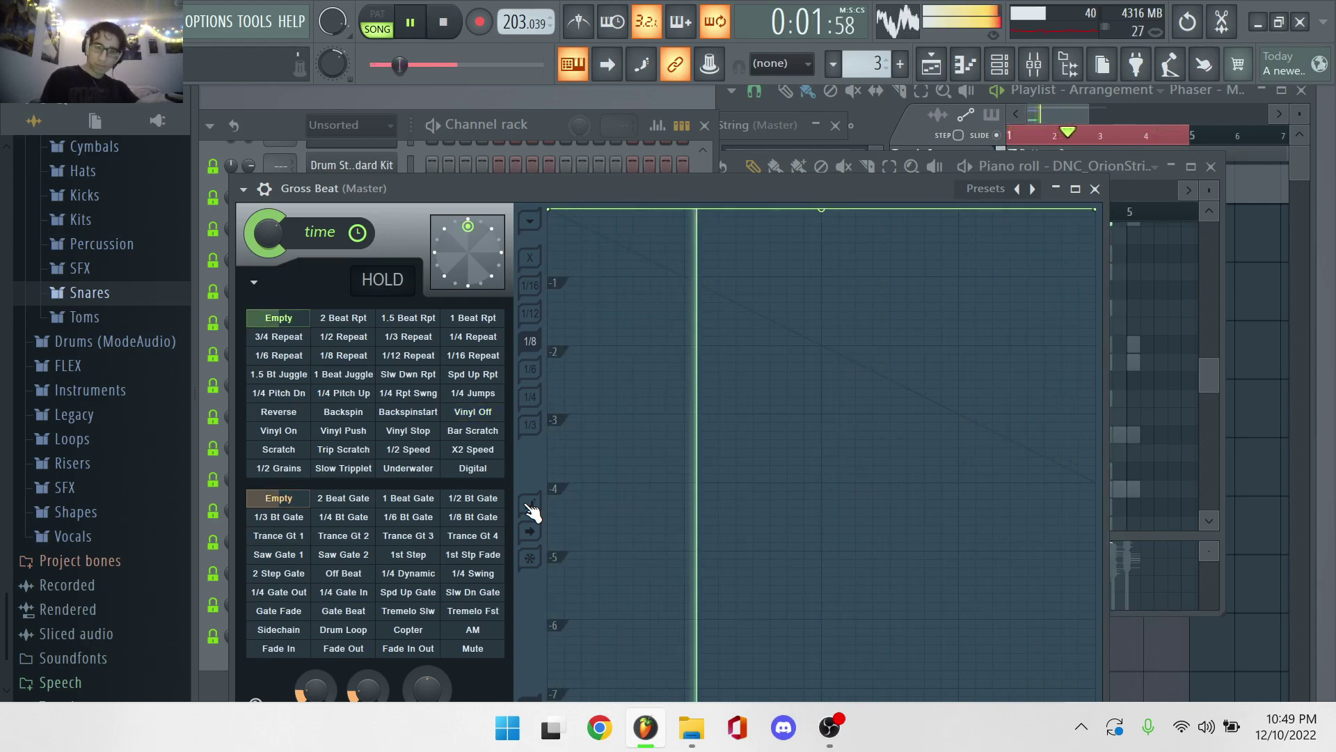
left_click(345, 469)
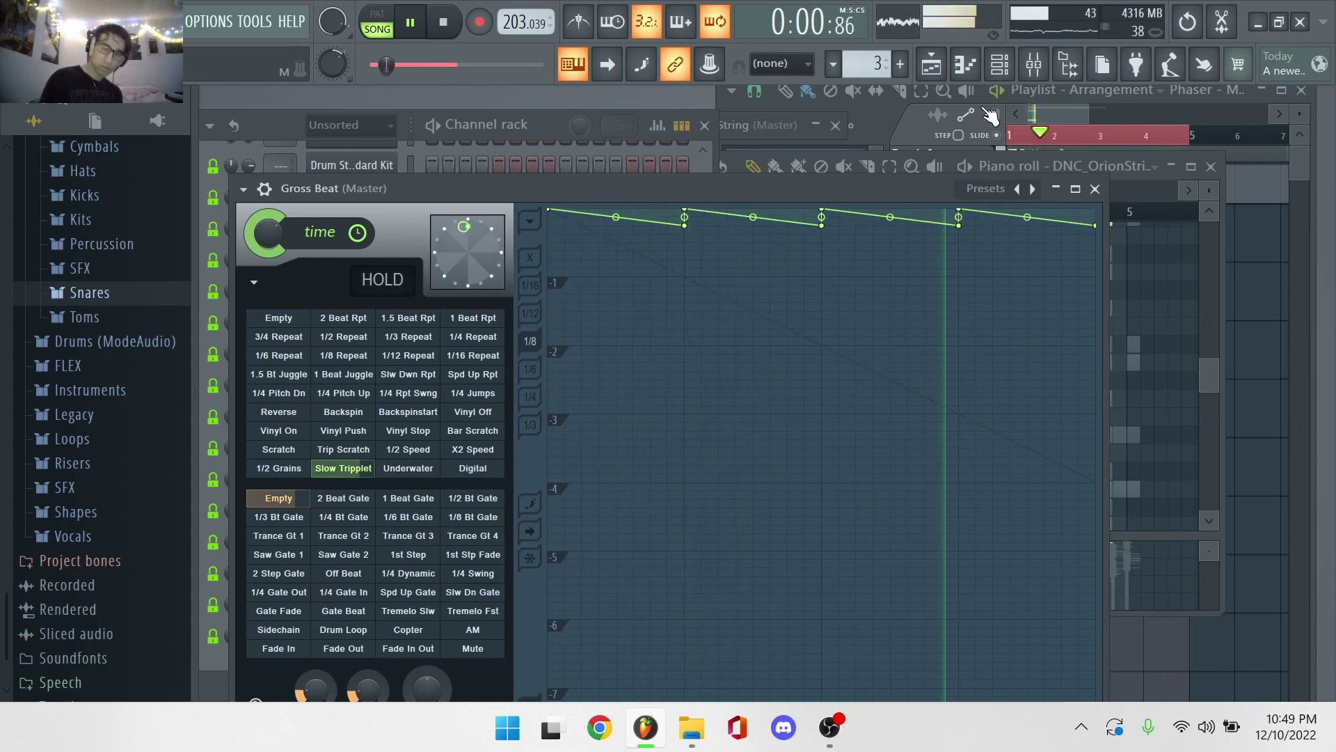
left_click(1044, 62)
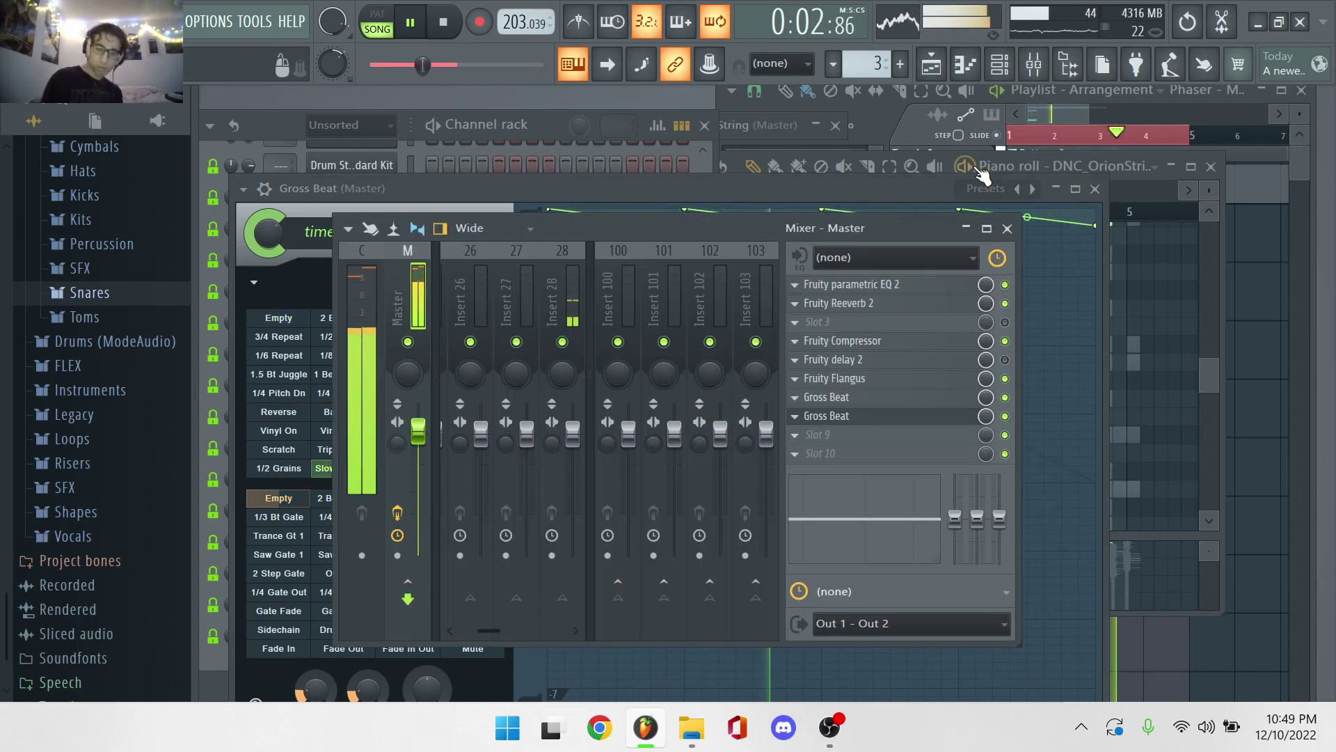
Return to the channel rack and open the Rhodes channel's instrument.
left_click(550, 128)
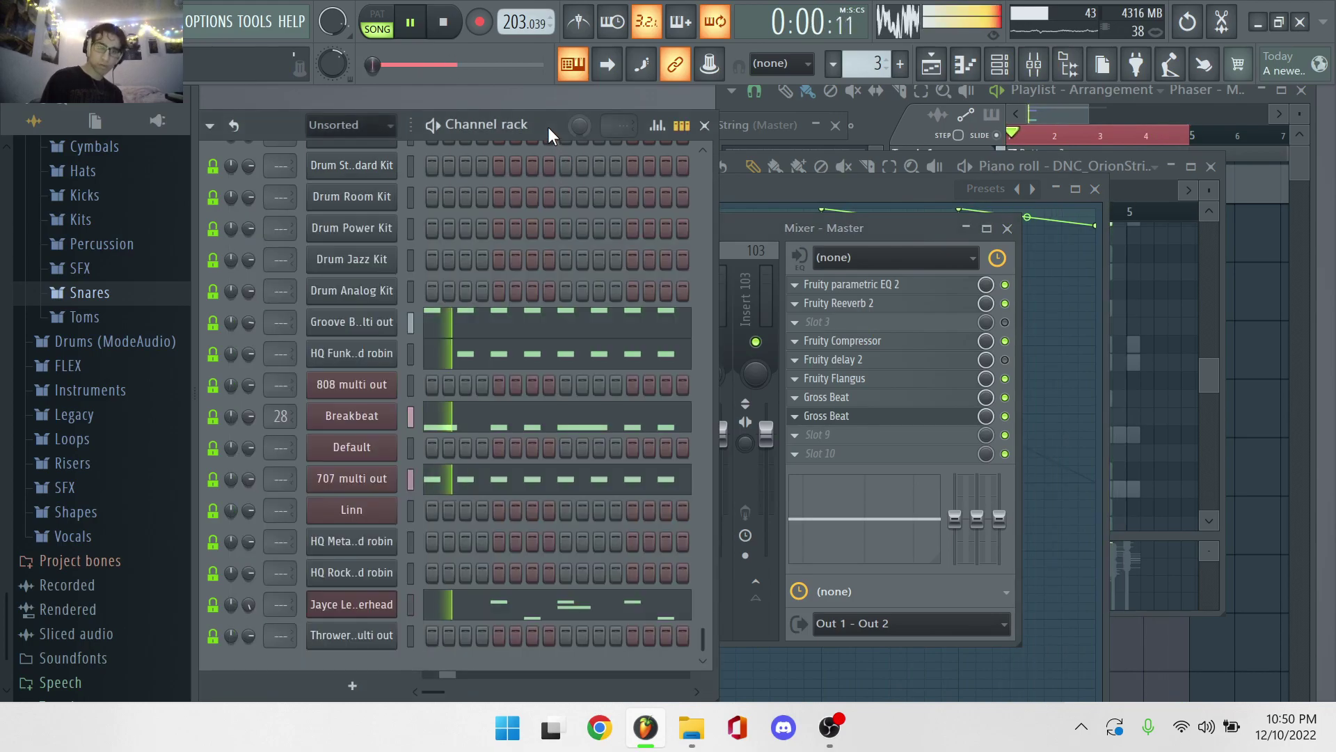
scroll(465, 294, "down", 5)
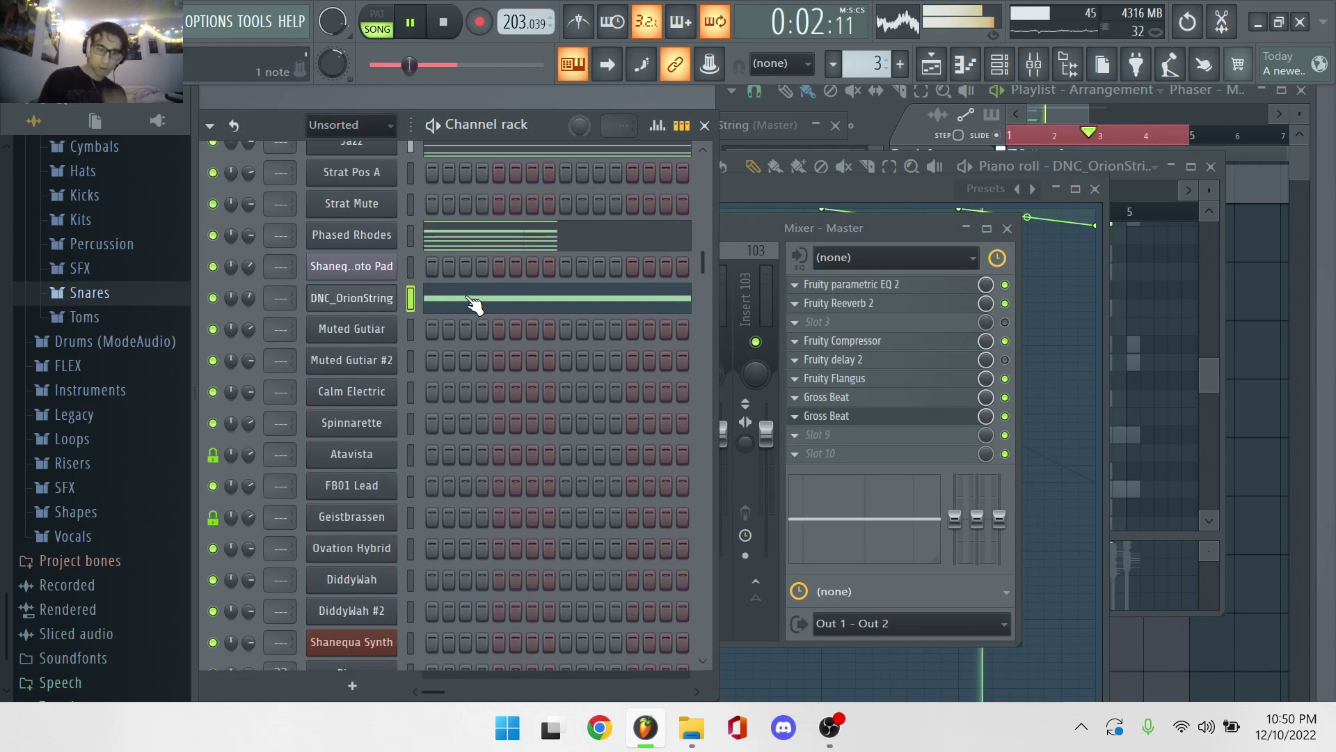
scroll(474, 305, "up", 3)
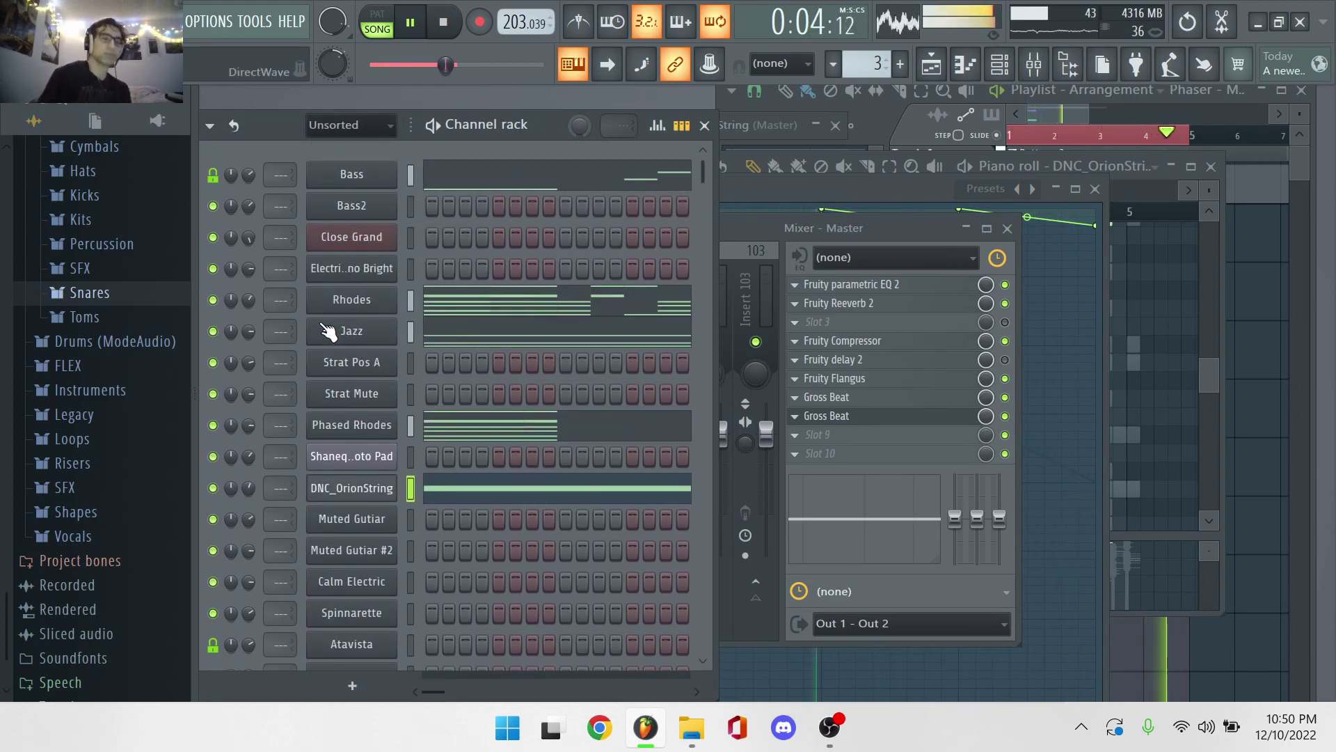
scroll(327, 330, "down", 2)
scroll(327, 331, "up", 2)
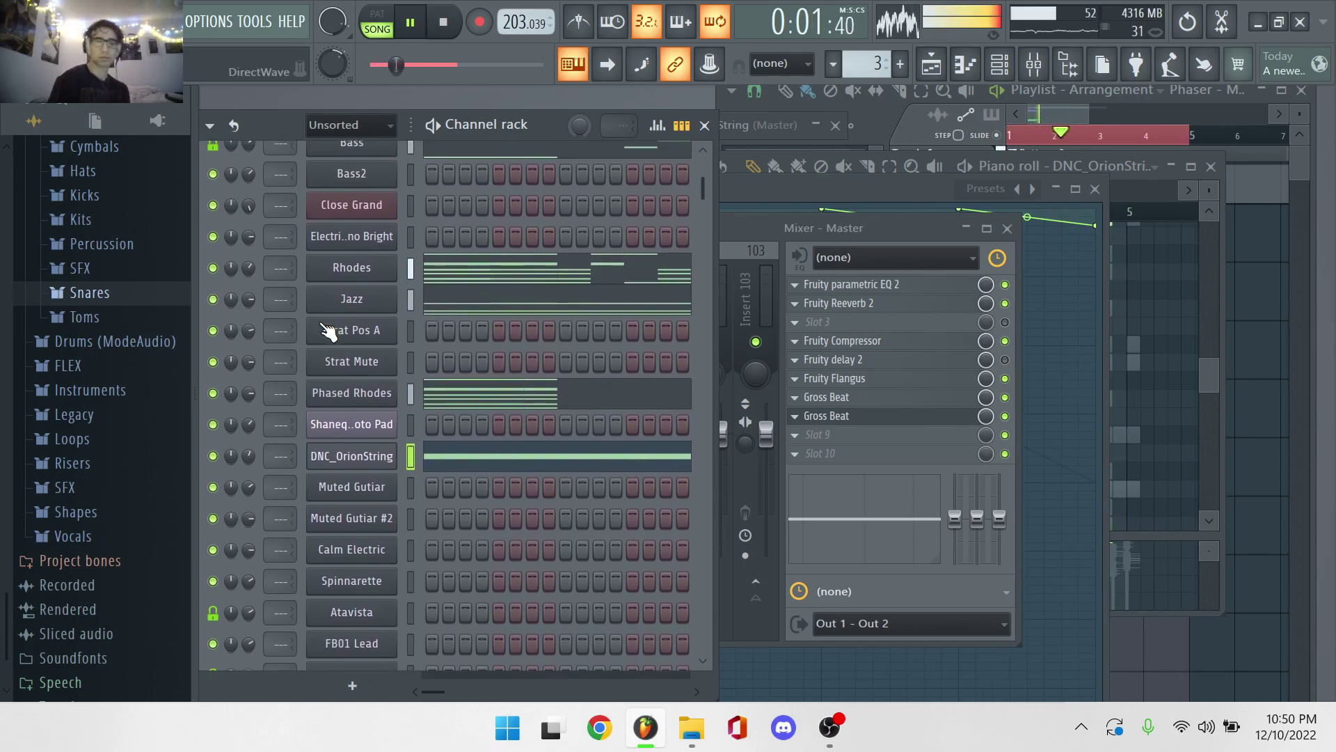
left_click(346, 299)
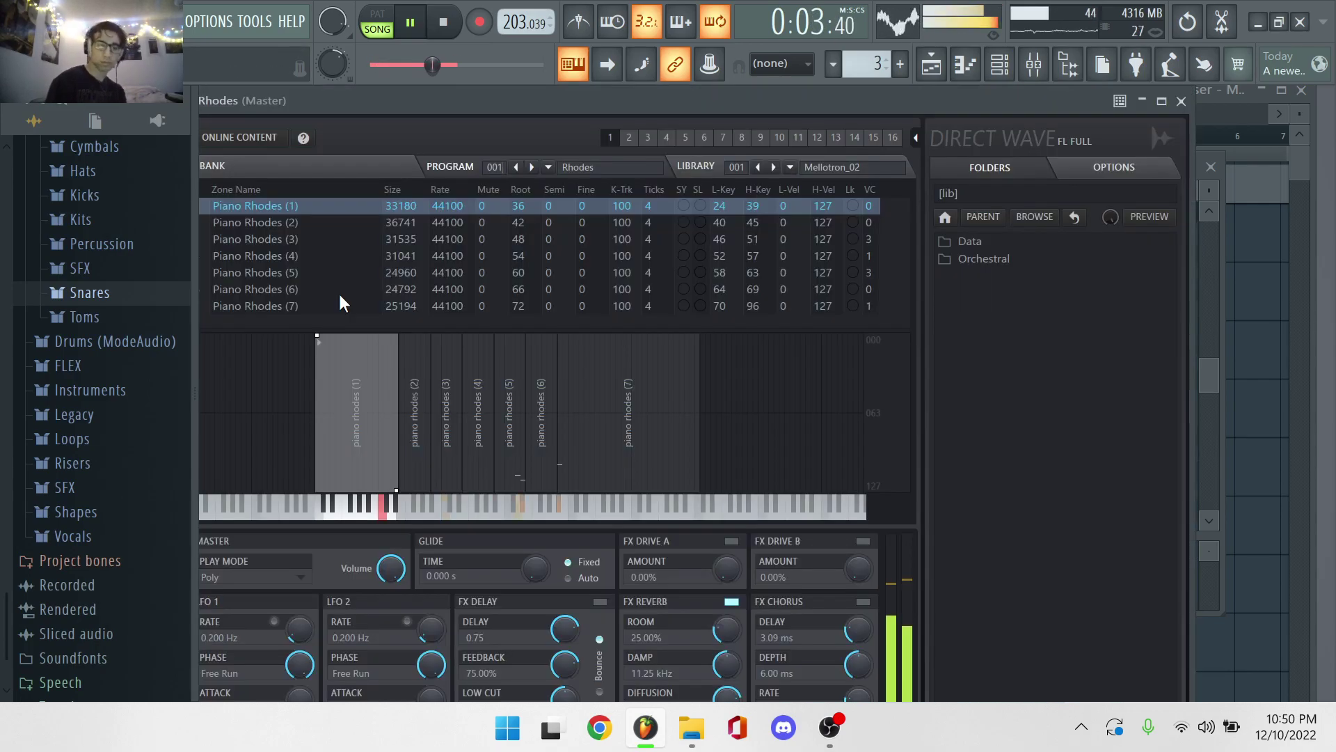
Put the Rhodes instrument away, solo the Bass channel, and clear the existing notes from the Rhodes channel.
left_click(1143, 103)
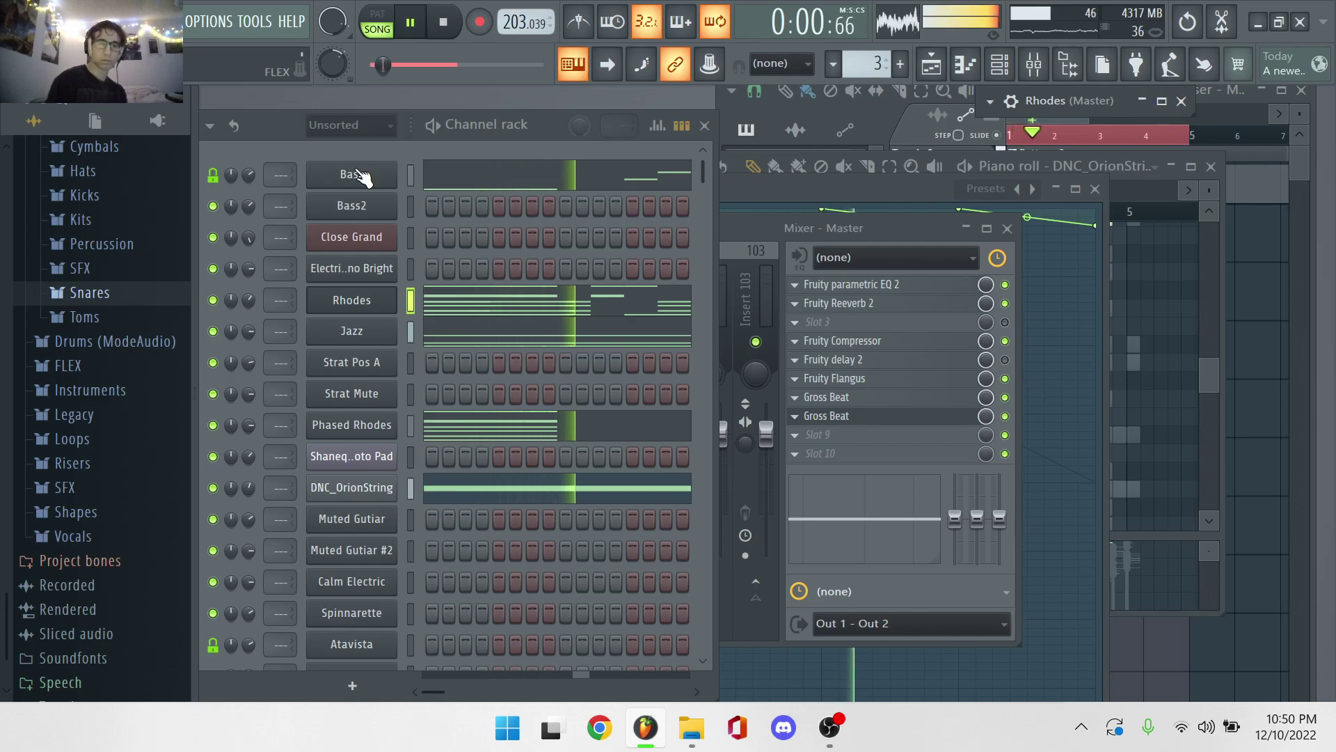
right_click(213, 175)
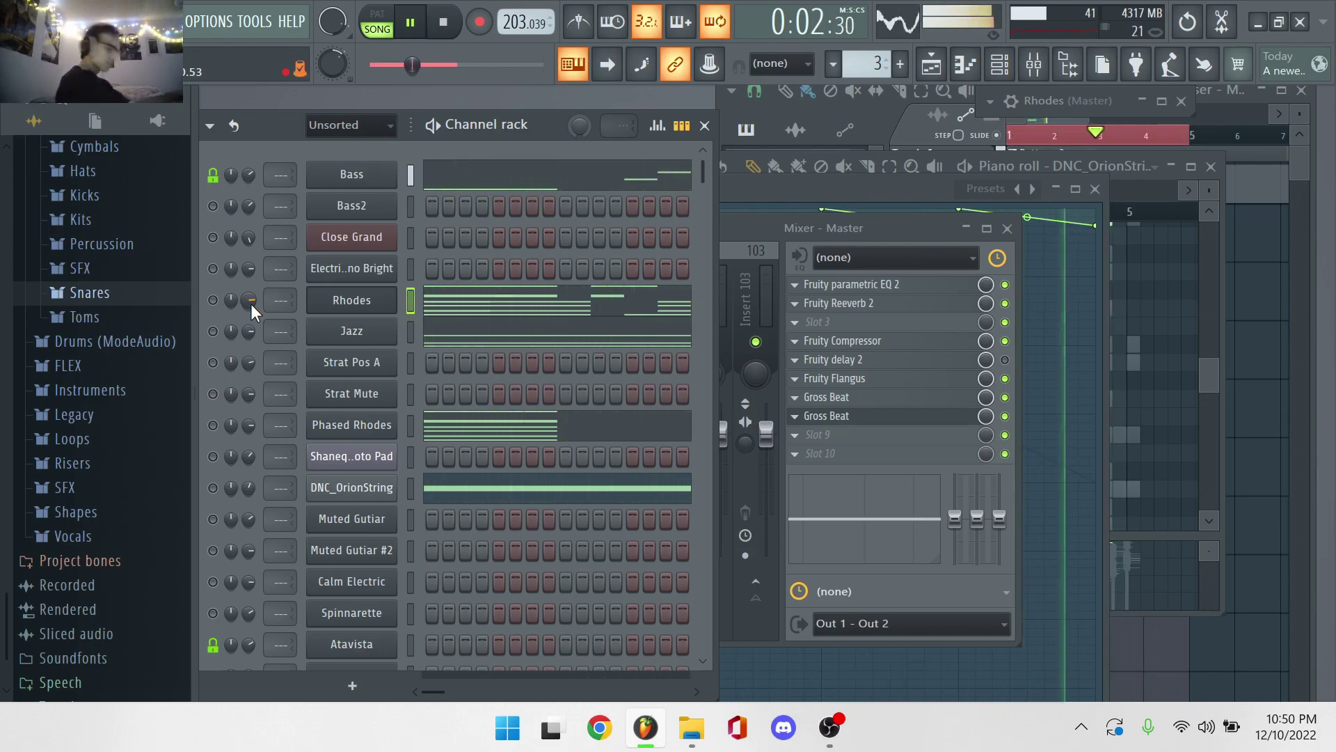
left_click(449, 308)
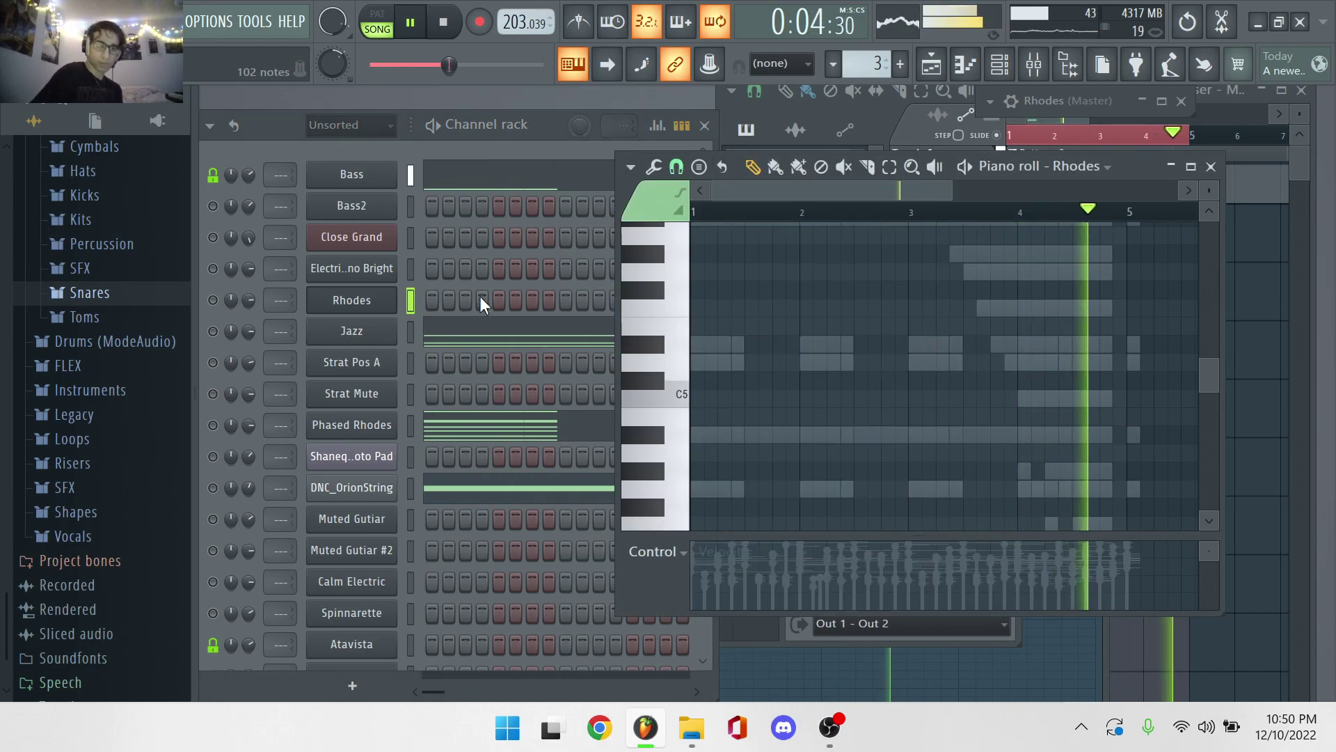
Unmute the Rhodes channel, record sustained G4, A#4, D5 and D#5 chords at bars 1 and 3, and view them in the piano roll.
left_click(213, 300)
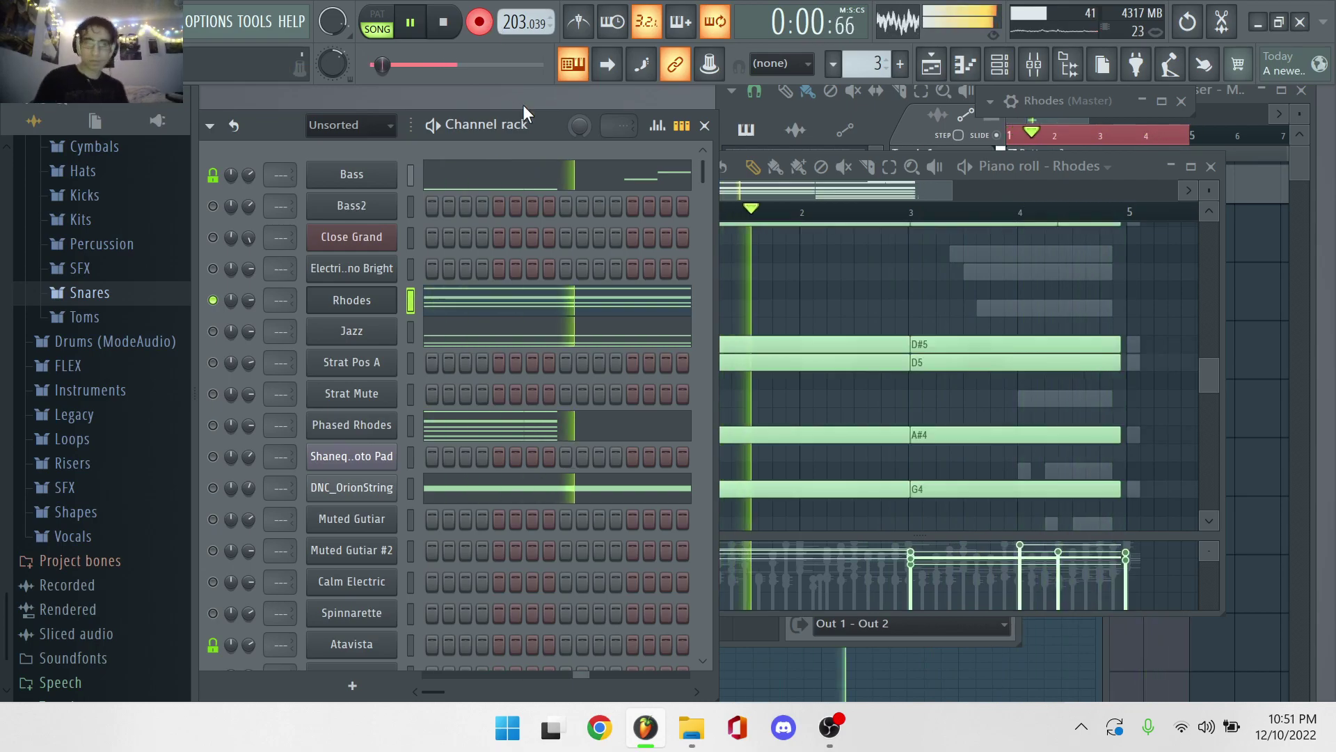
left_click(526, 300)
left_click(525, 301)
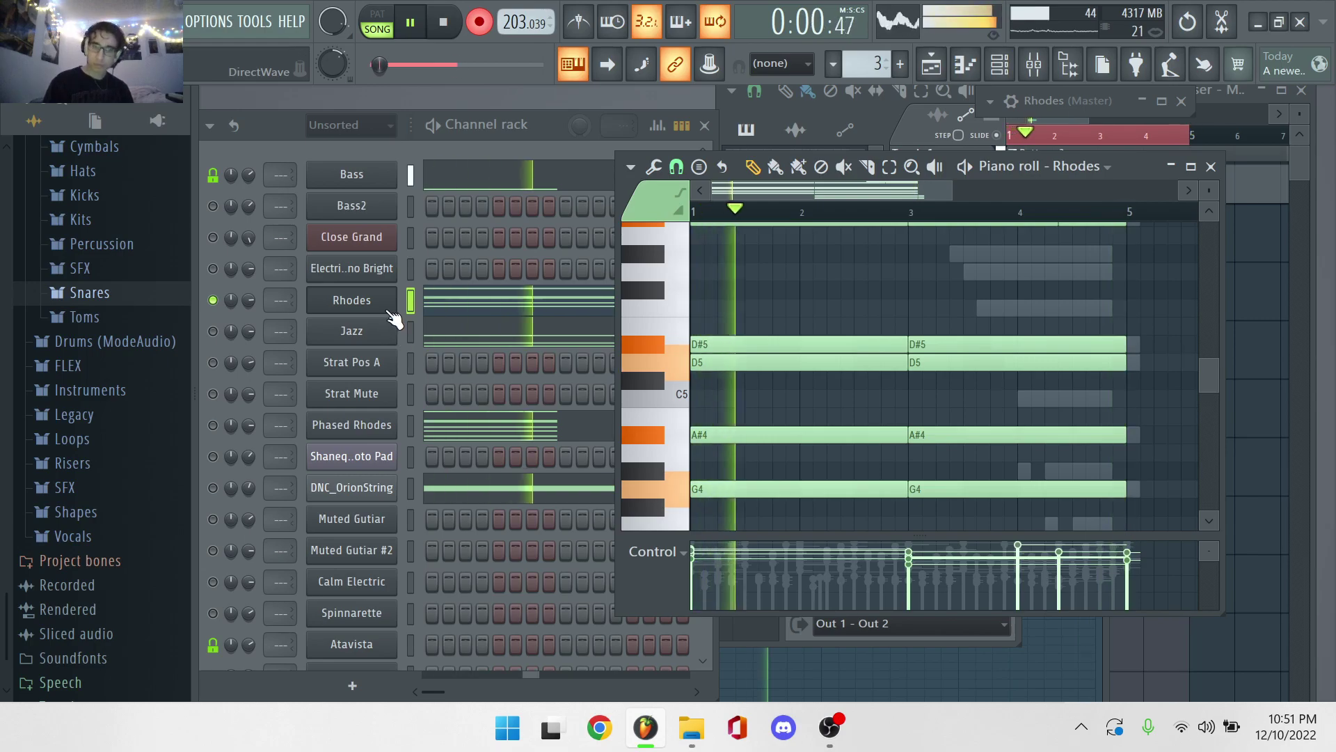
Look through the channel rack, adjust the Phased Rhodes channel's volume and open its instrument.
scroll(383, 435, "down", 3)
scroll(383, 435, "down", 2)
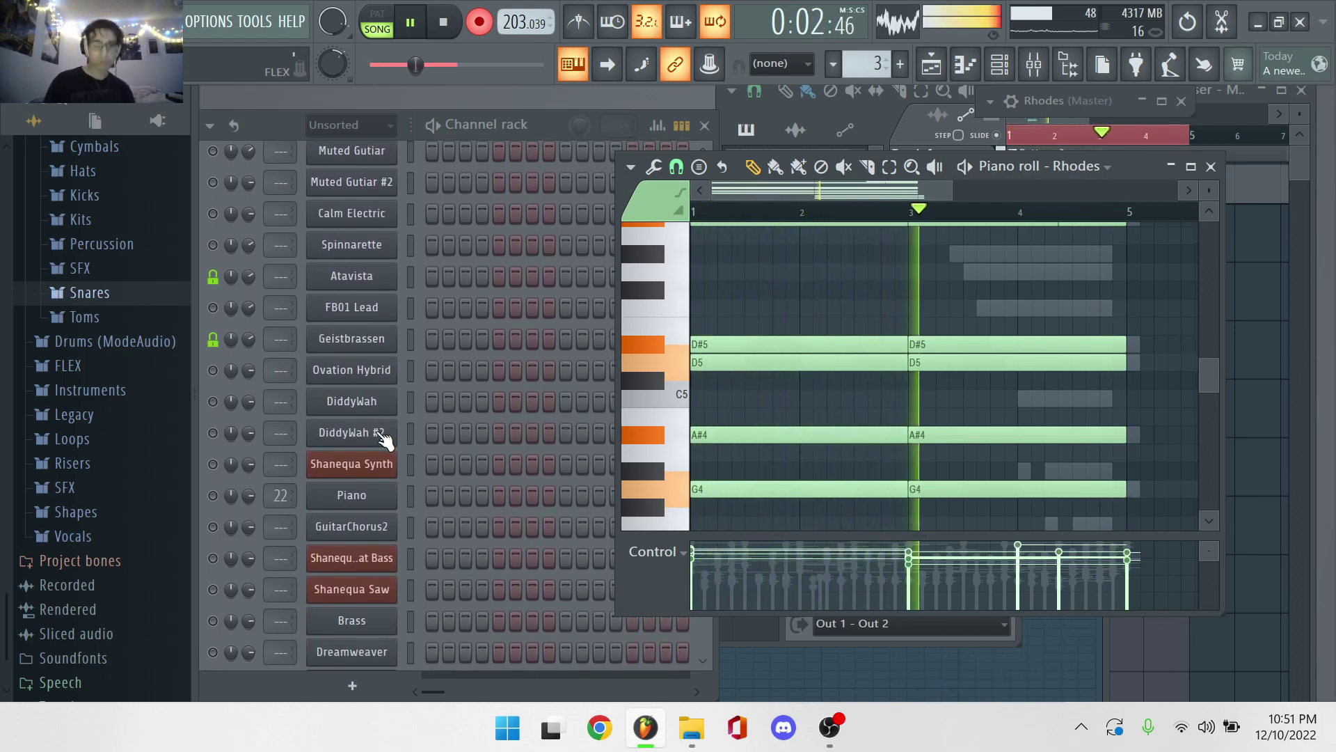
scroll(382, 437, "down", 4)
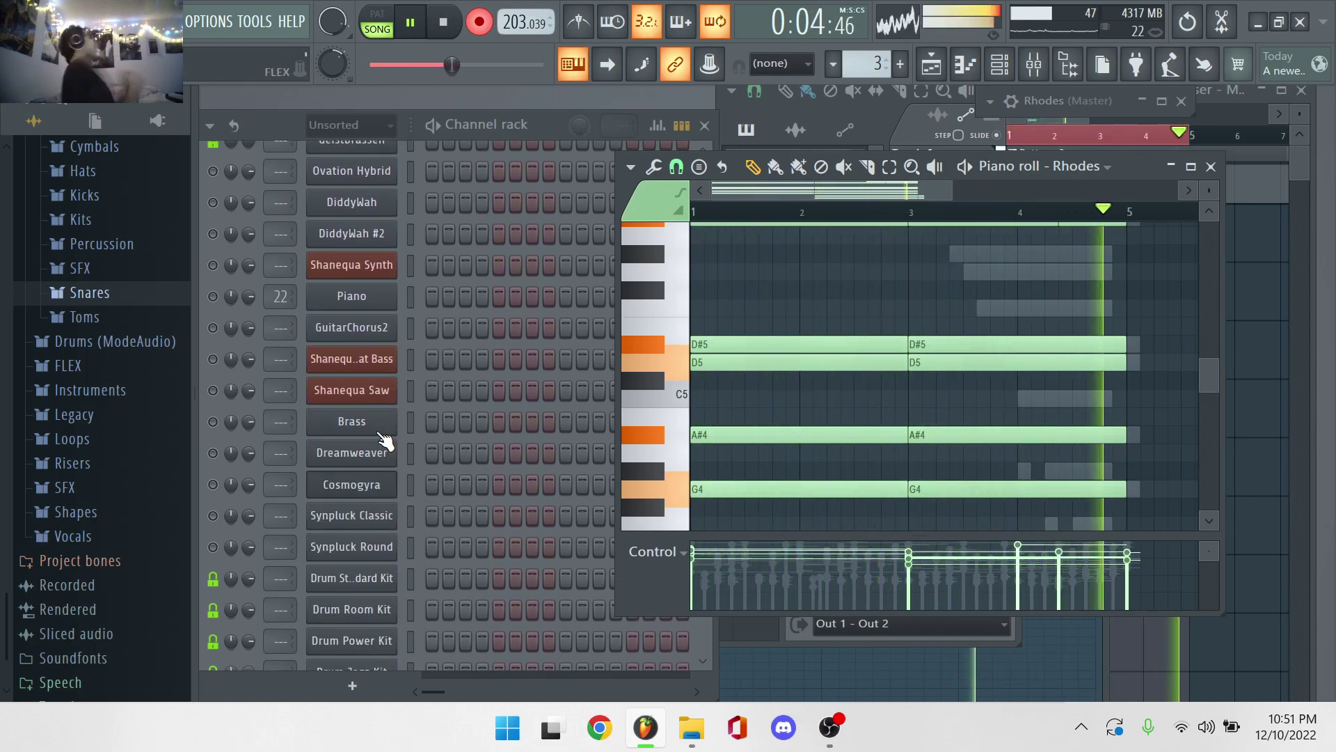
scroll(385, 438, "down", 5)
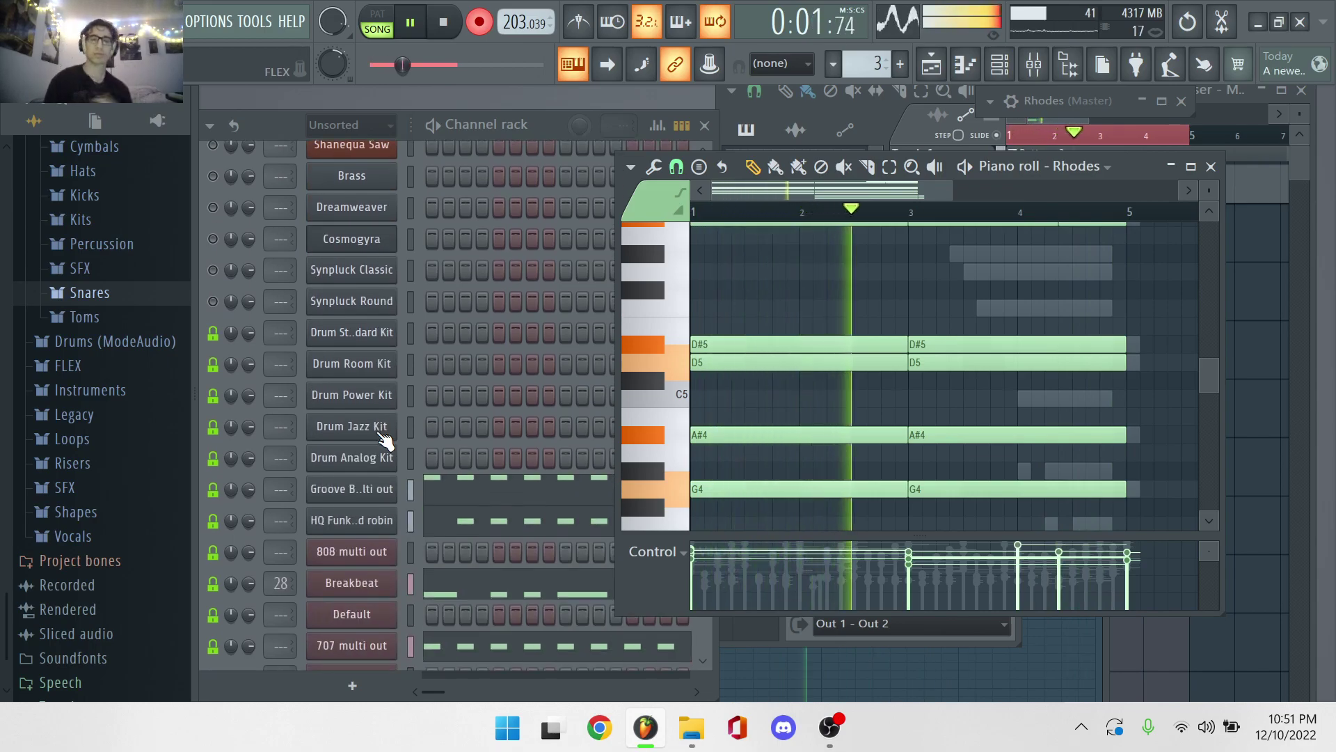
scroll(383, 438, "down", 2)
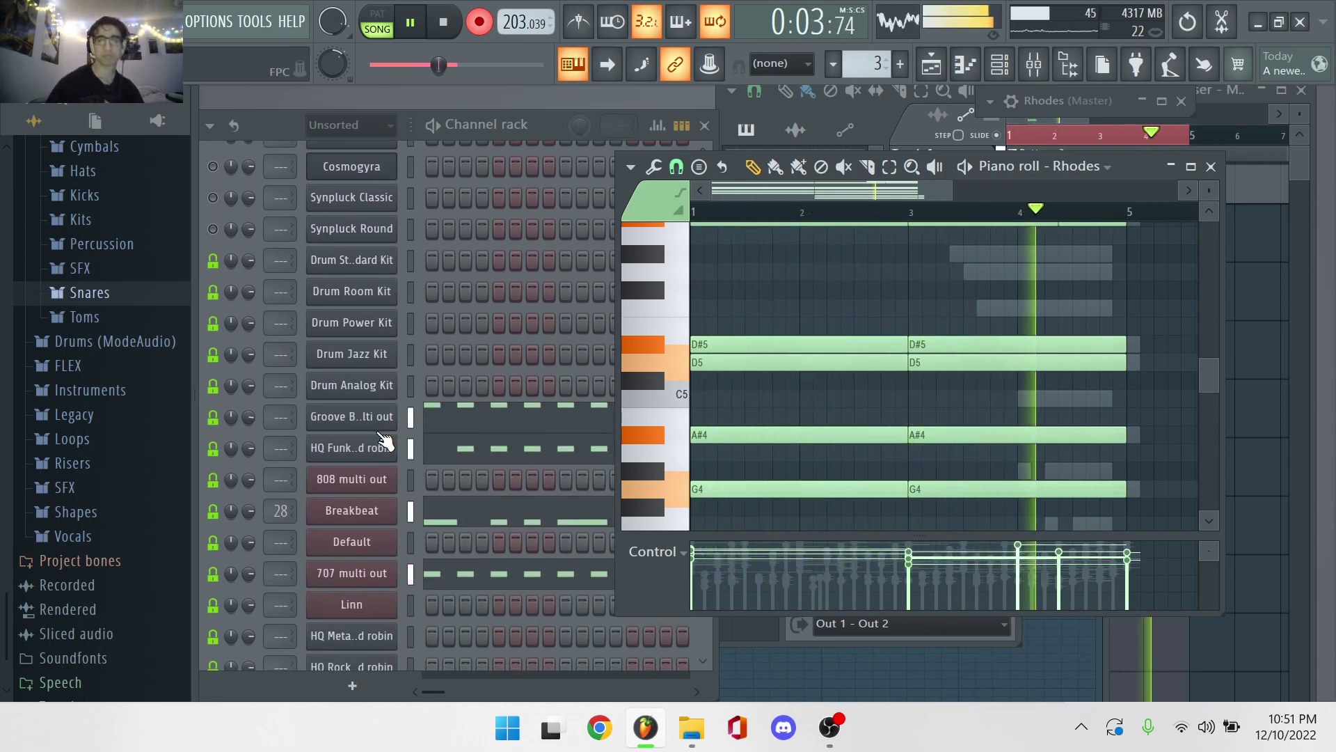
scroll(365, 507, "up", 12)
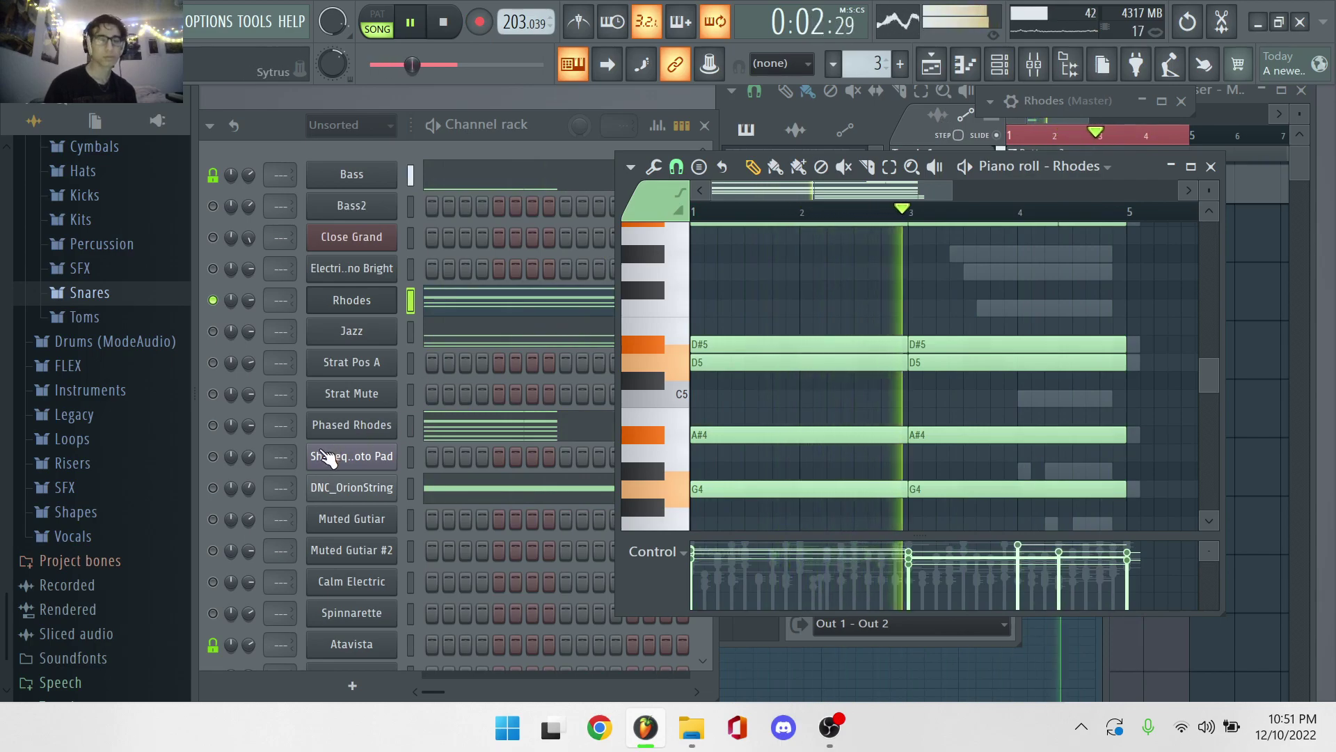
left_click(253, 428)
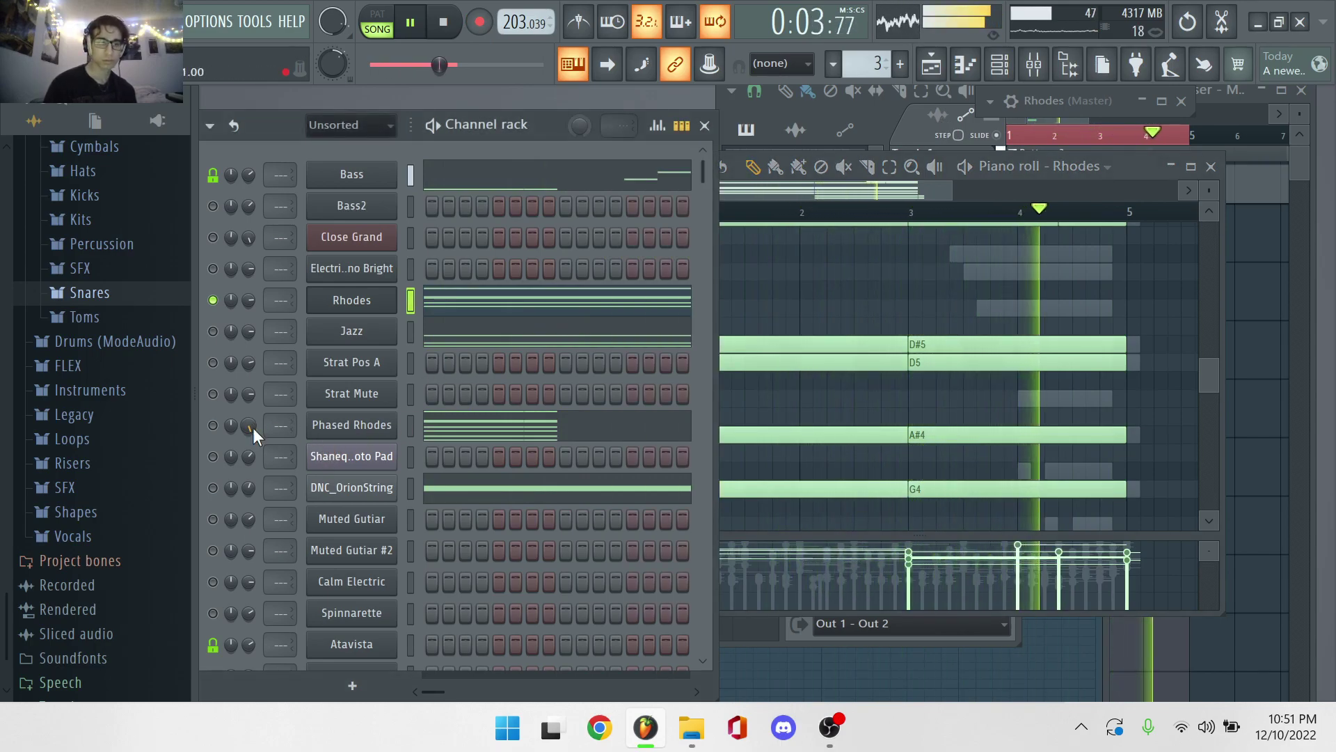
left_click(360, 424)
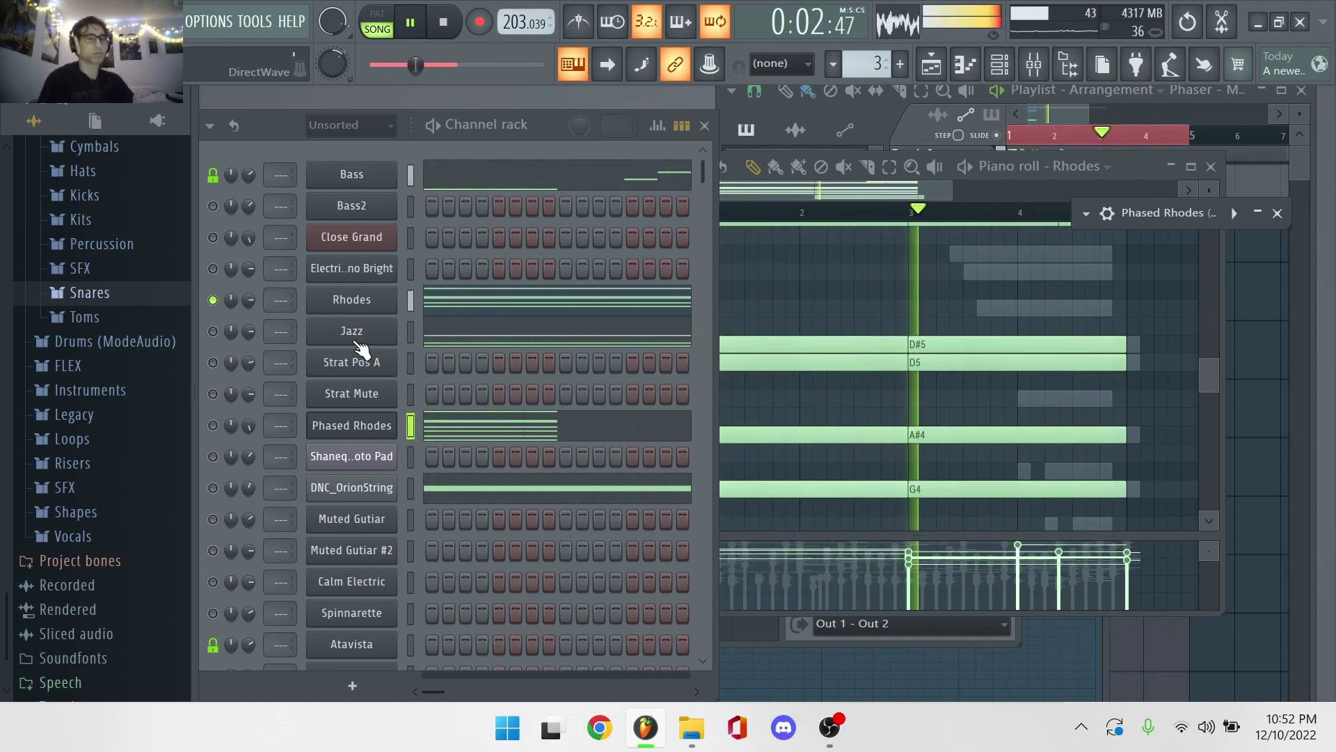
Unmute the DNC_OrionString channel and turn all the other muted channels in the rack back on.
left_click(362, 488)
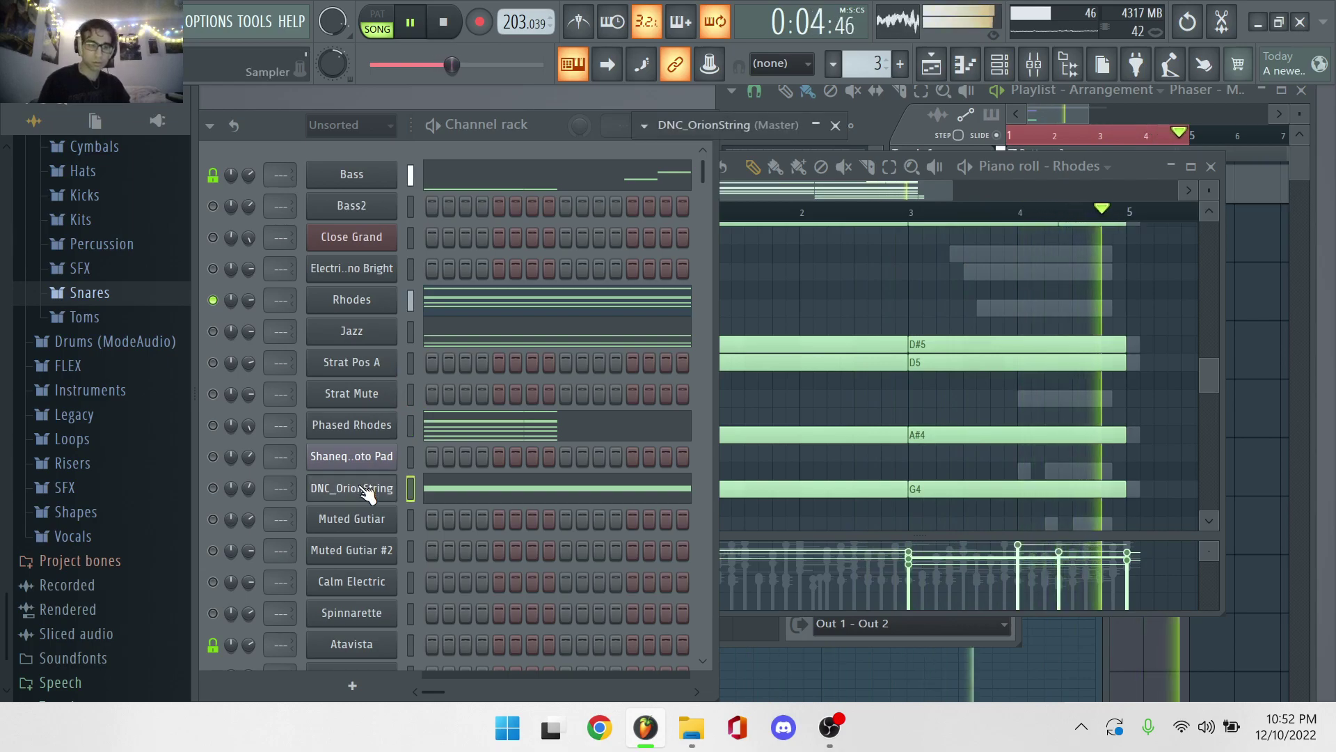
left_click(214, 489)
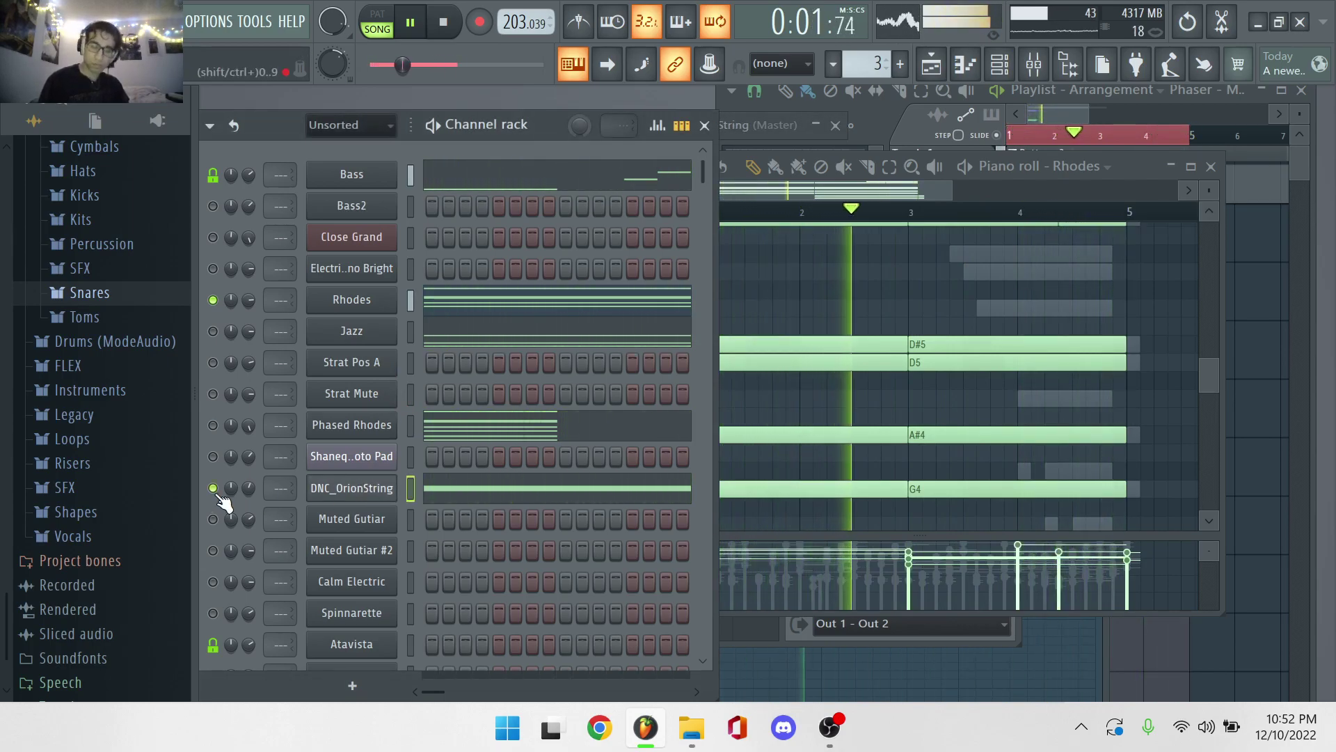
scroll(376, 550, "down", 4)
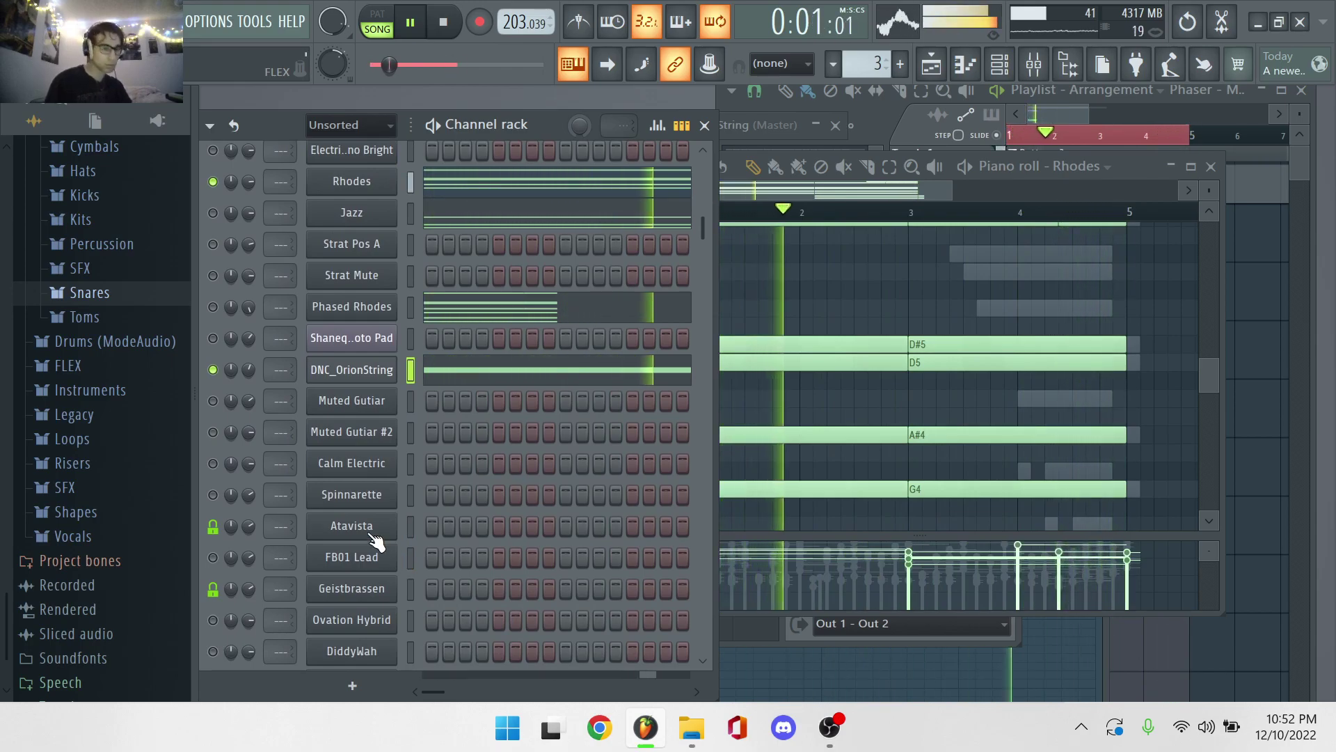
scroll(337, 513, "down", 6)
scroll(337, 513, "down", 15)
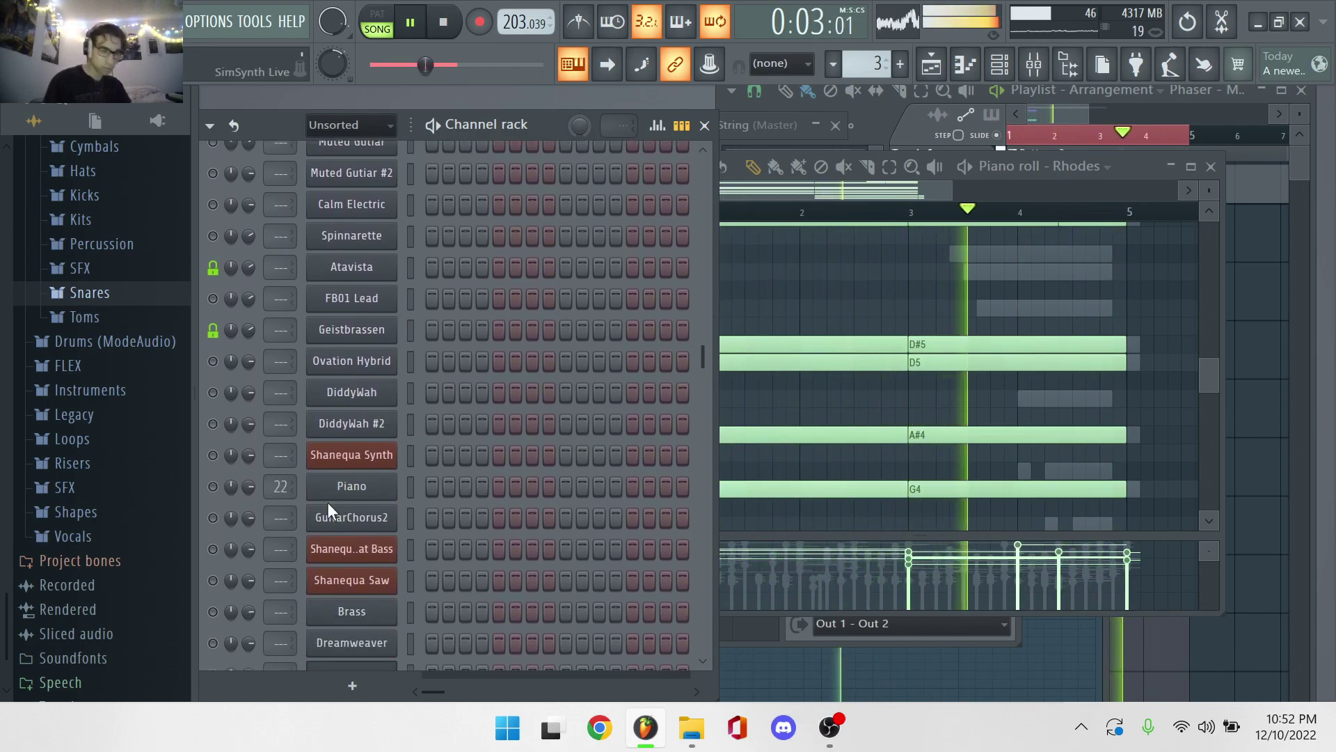
scroll(341, 513, "down", 6)
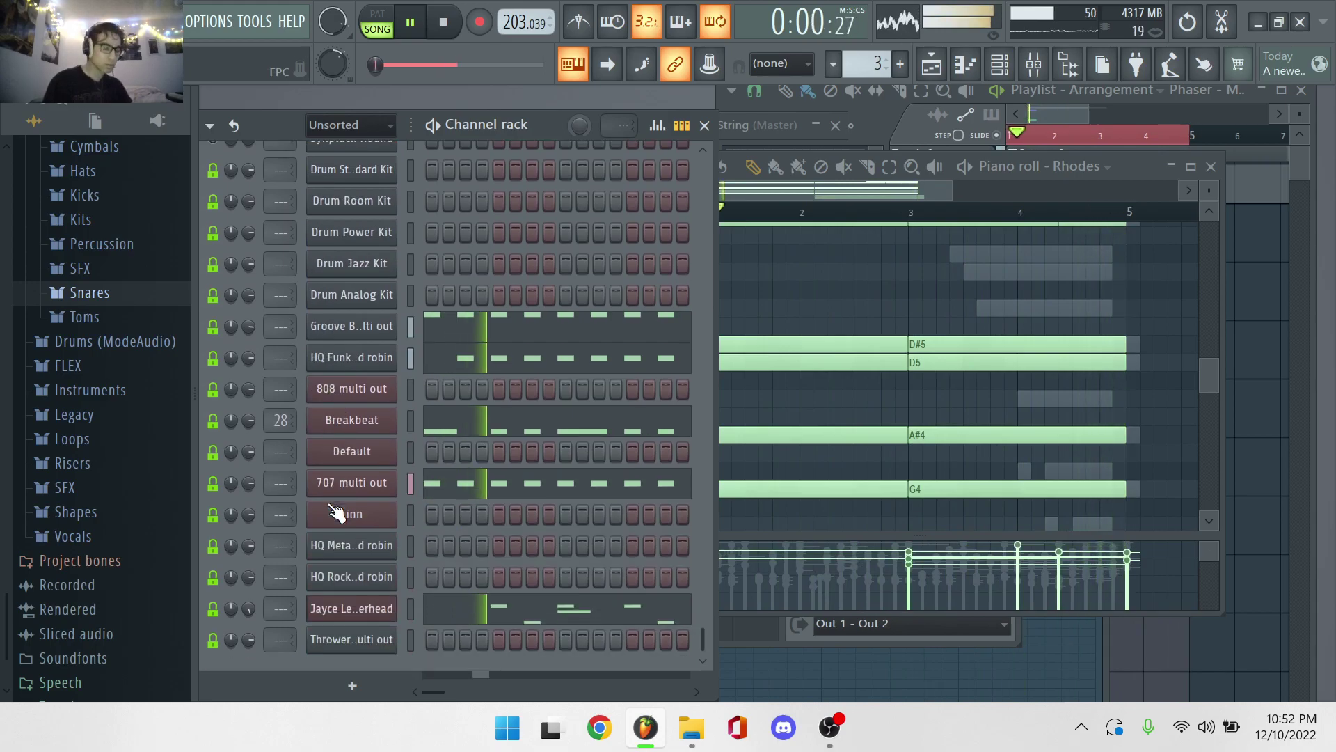
left_click(408, 353)
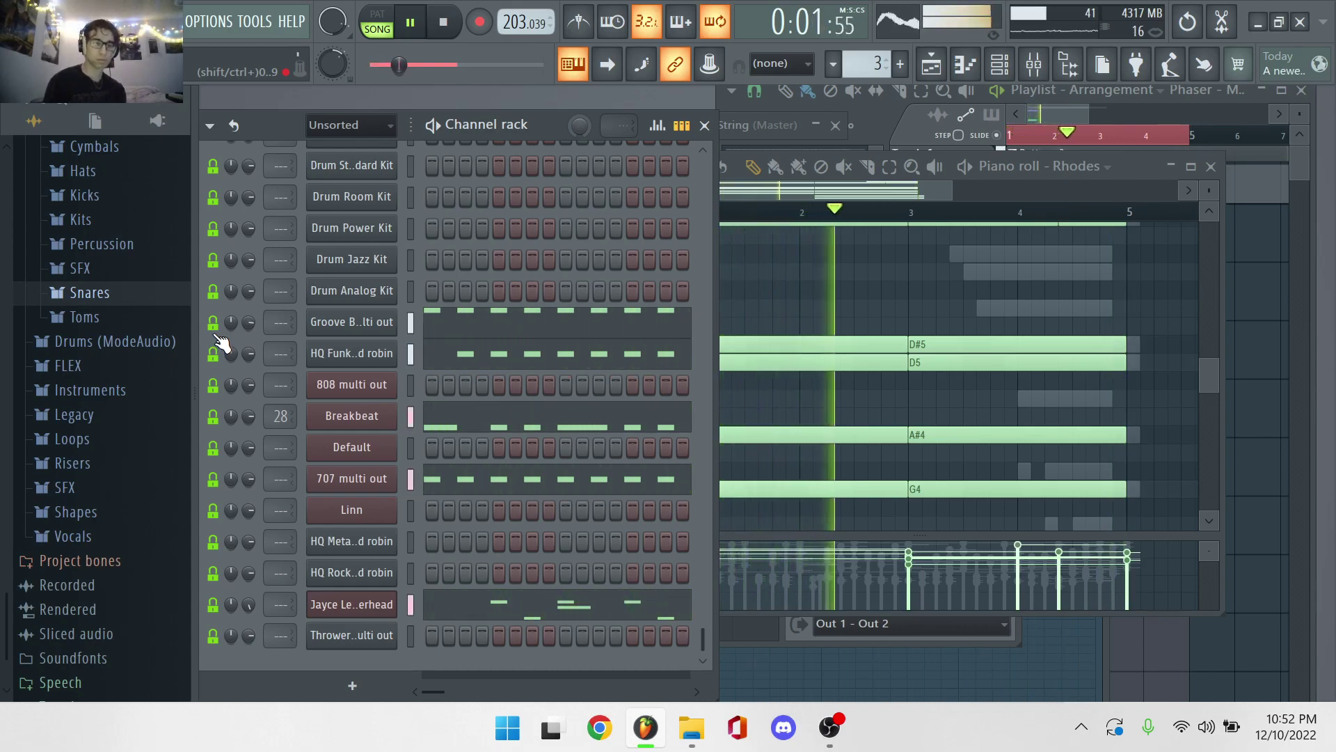
scroll(216, 338, "up", 5)
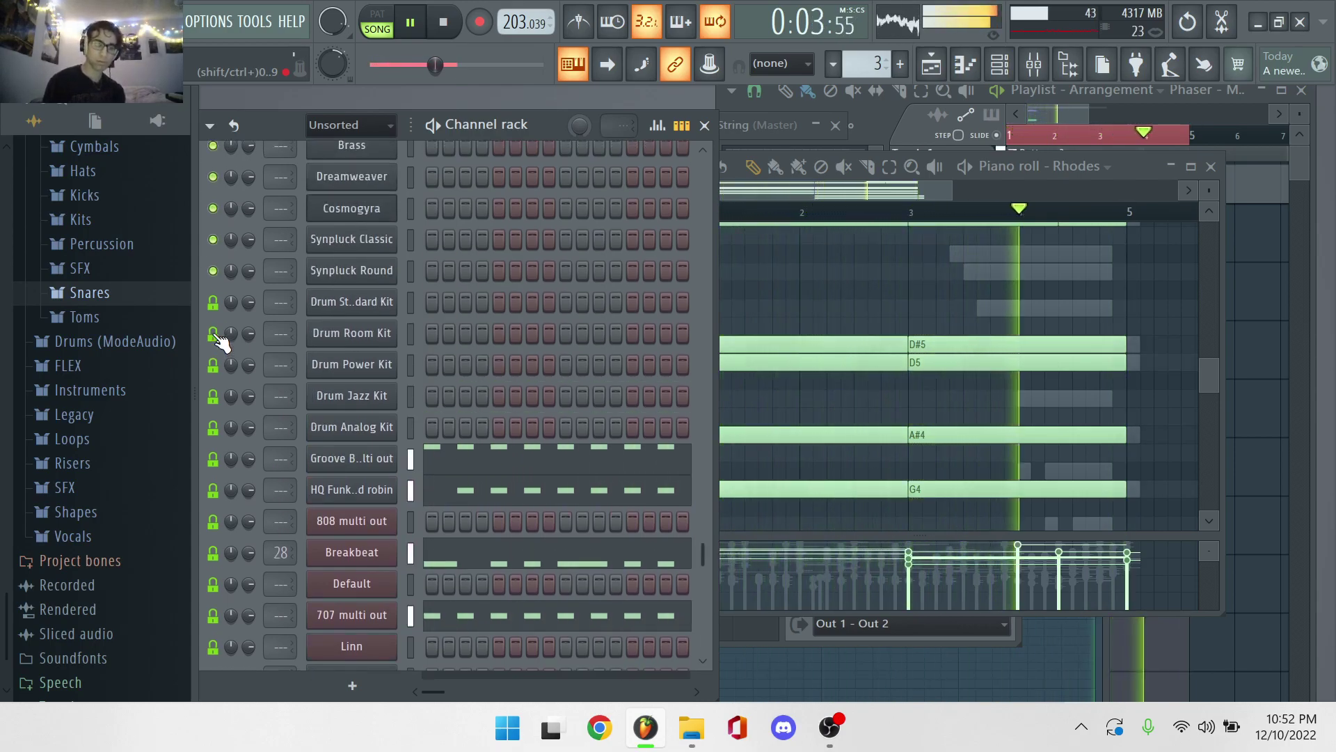
scroll(219, 502, "up", 8)
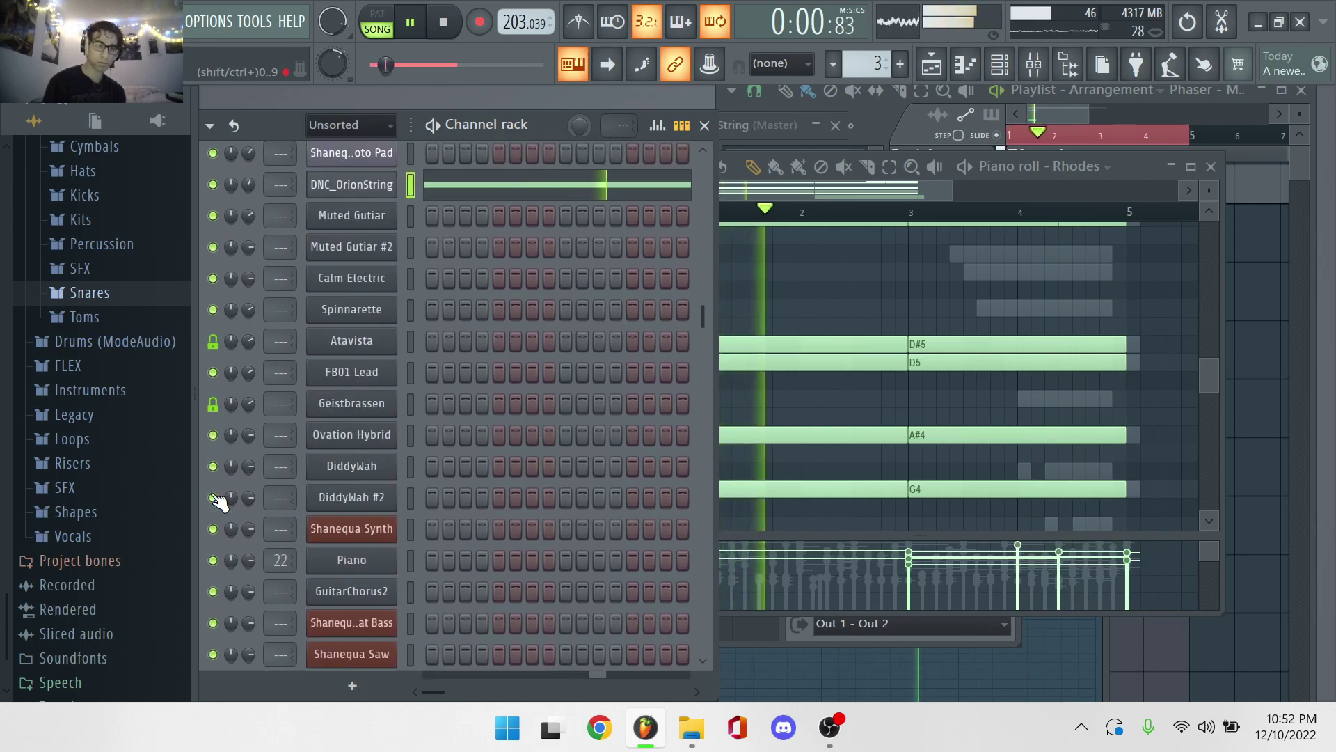
scroll(219, 503, "up", 1)
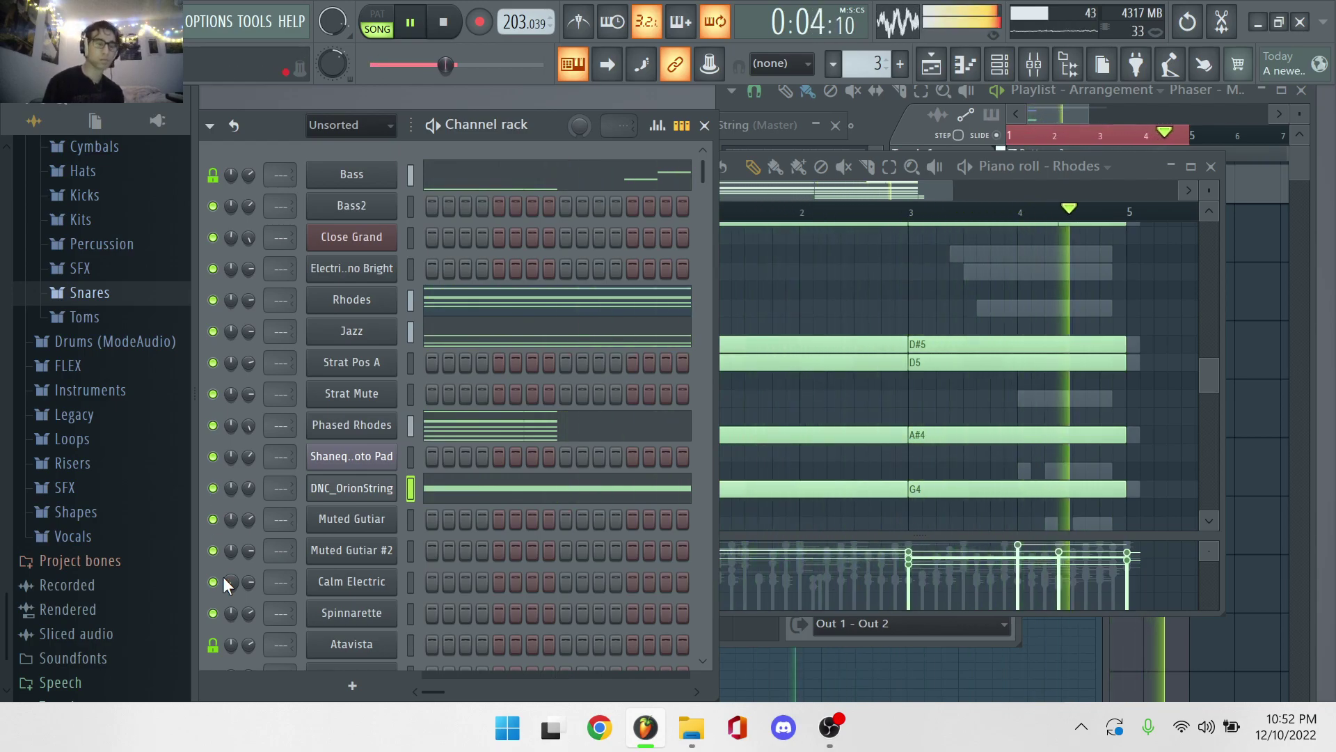
Clear the notes from the Jayce Lewis Overhead, Bass and Rhodes channels in Pattern 3.
scroll(223, 581, "down", 10)
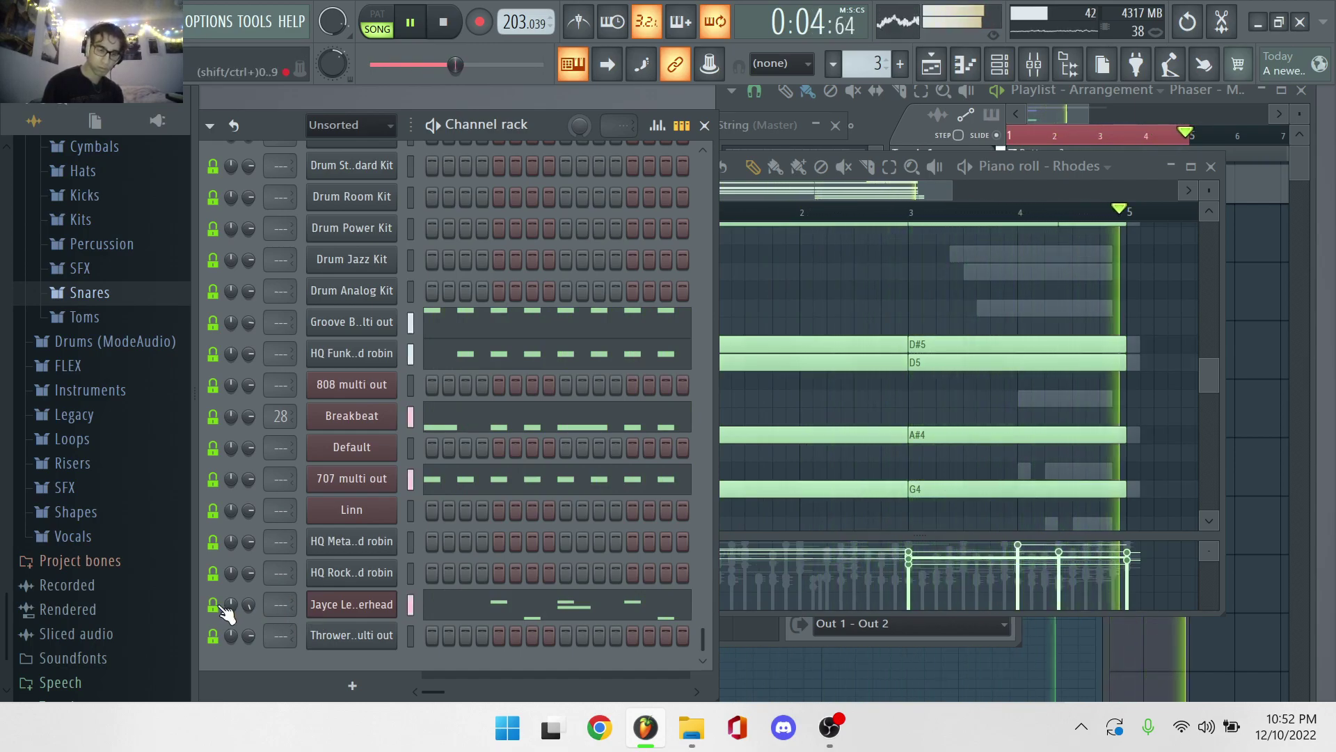
left_click(334, 605)
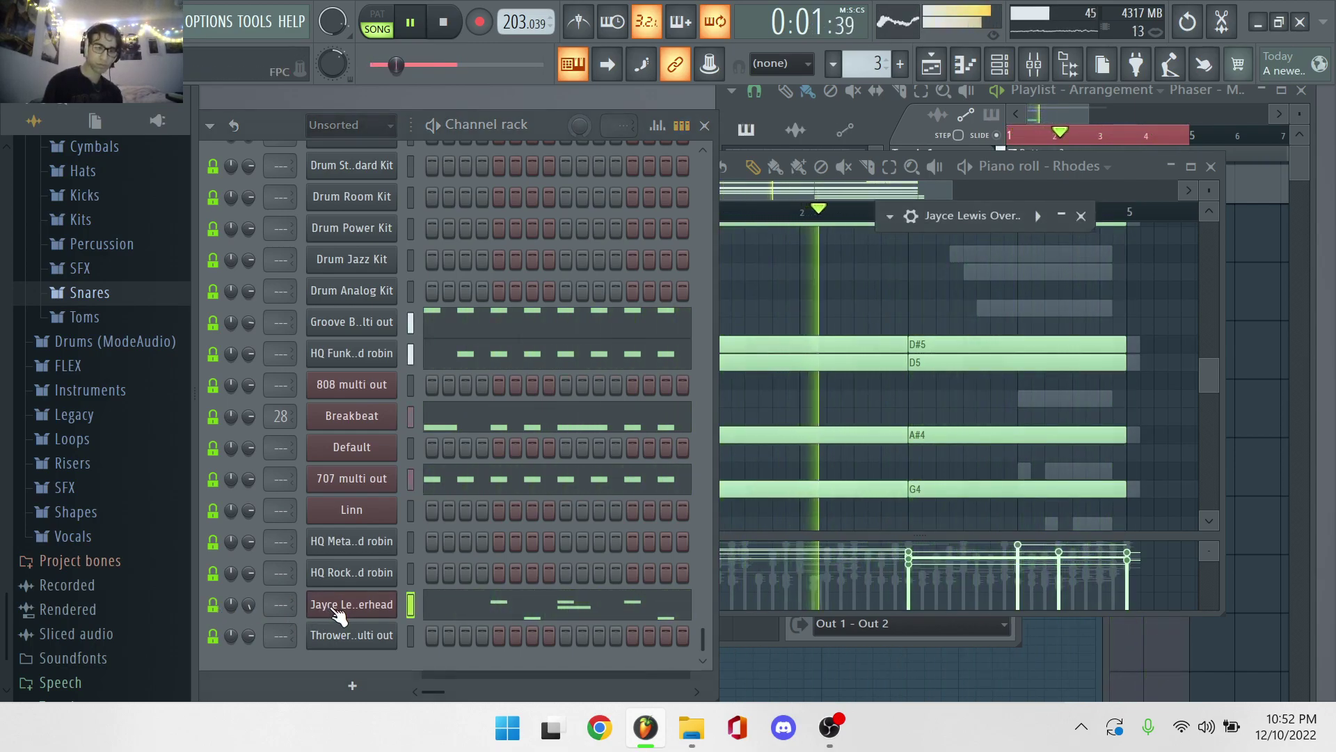
left_click(451, 611)
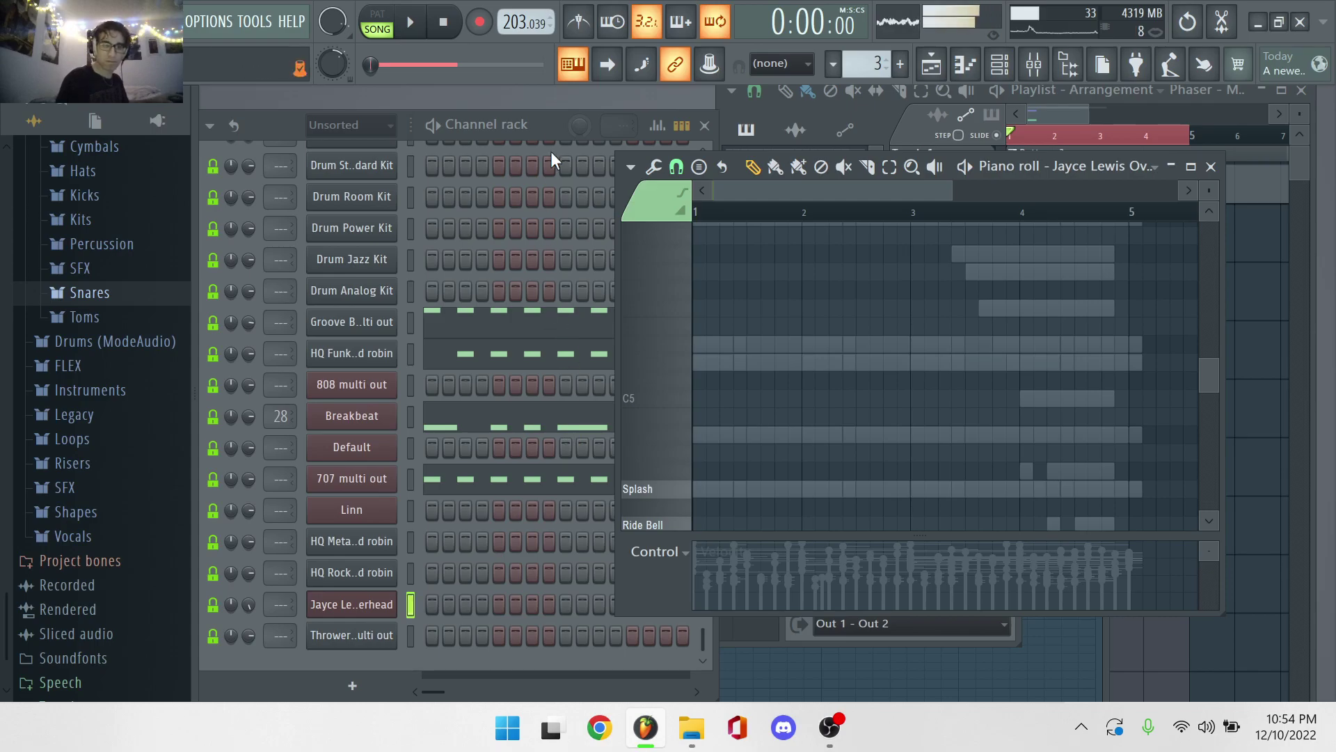
scroll(545, 194, "up", 10)
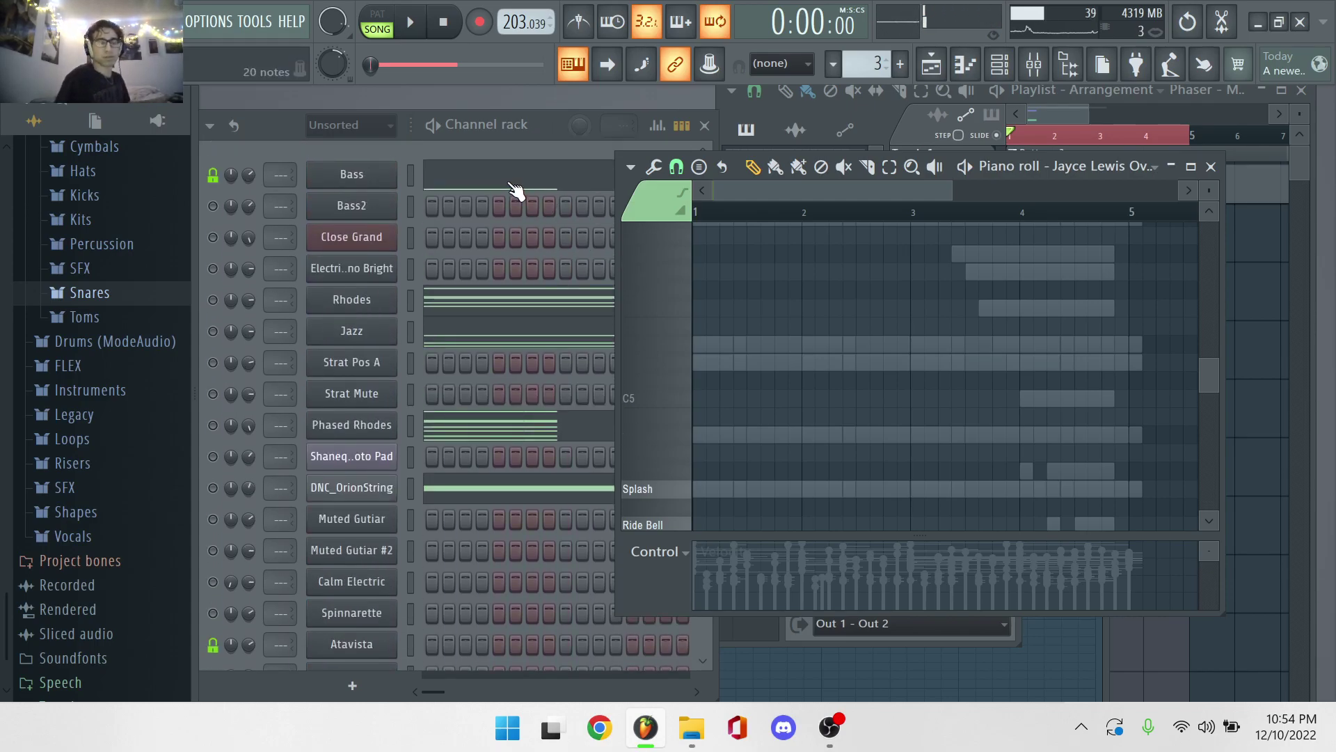
left_click(513, 185)
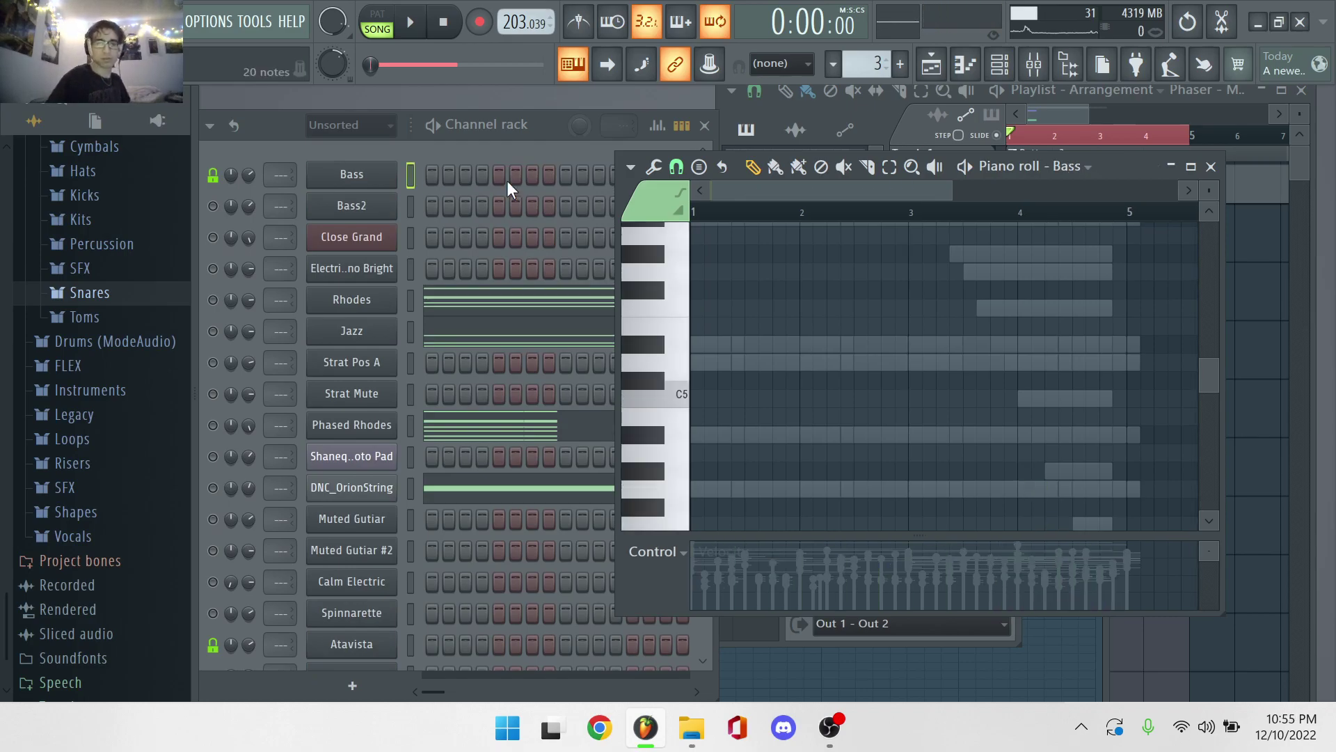
left_click(483, 296)
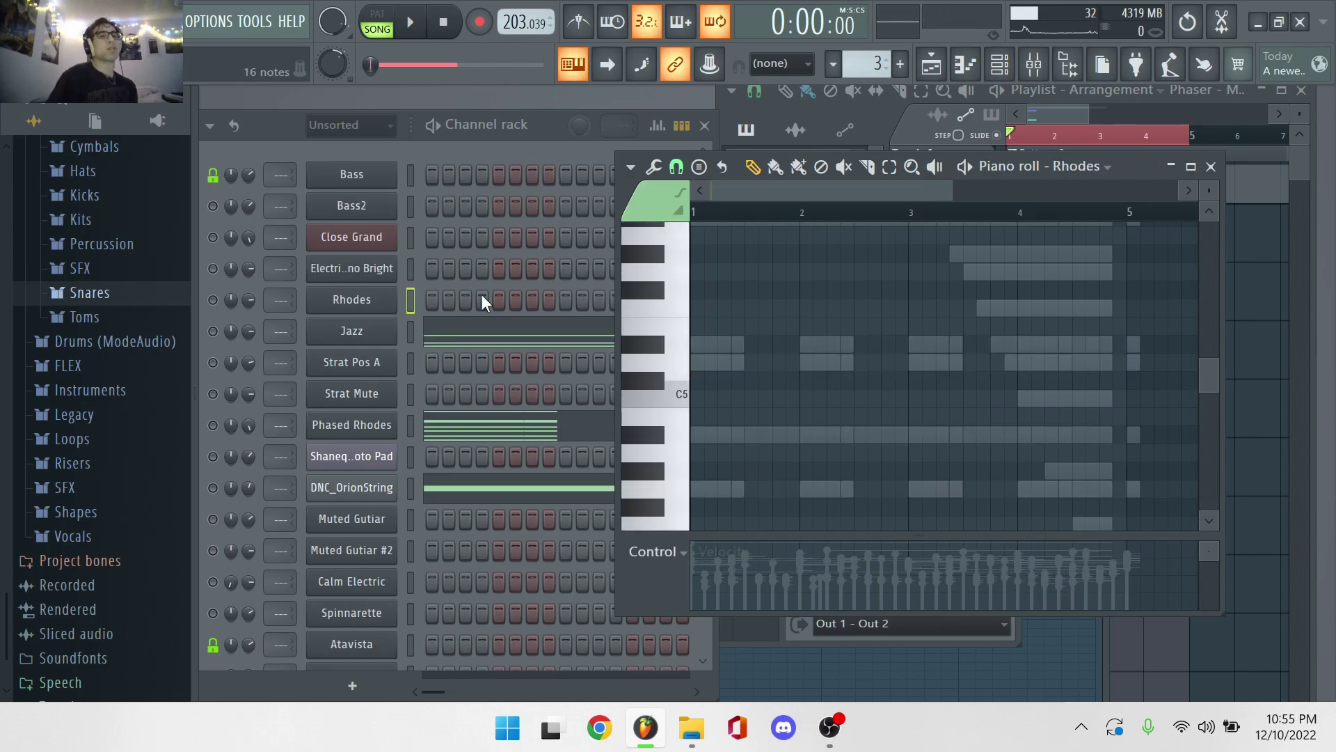
Start playback and try the Empty time preset on the second Gross Beat of the Master track.
key("space")
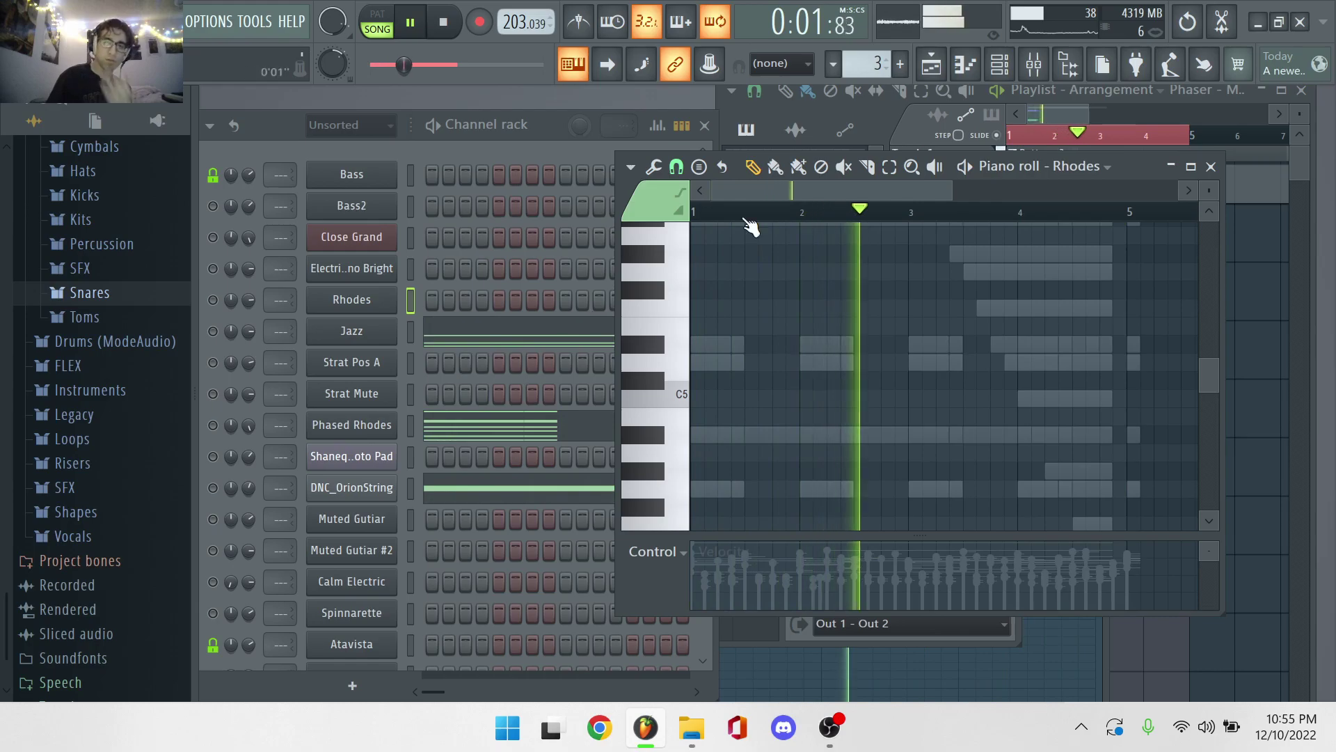
left_click(1033, 64)
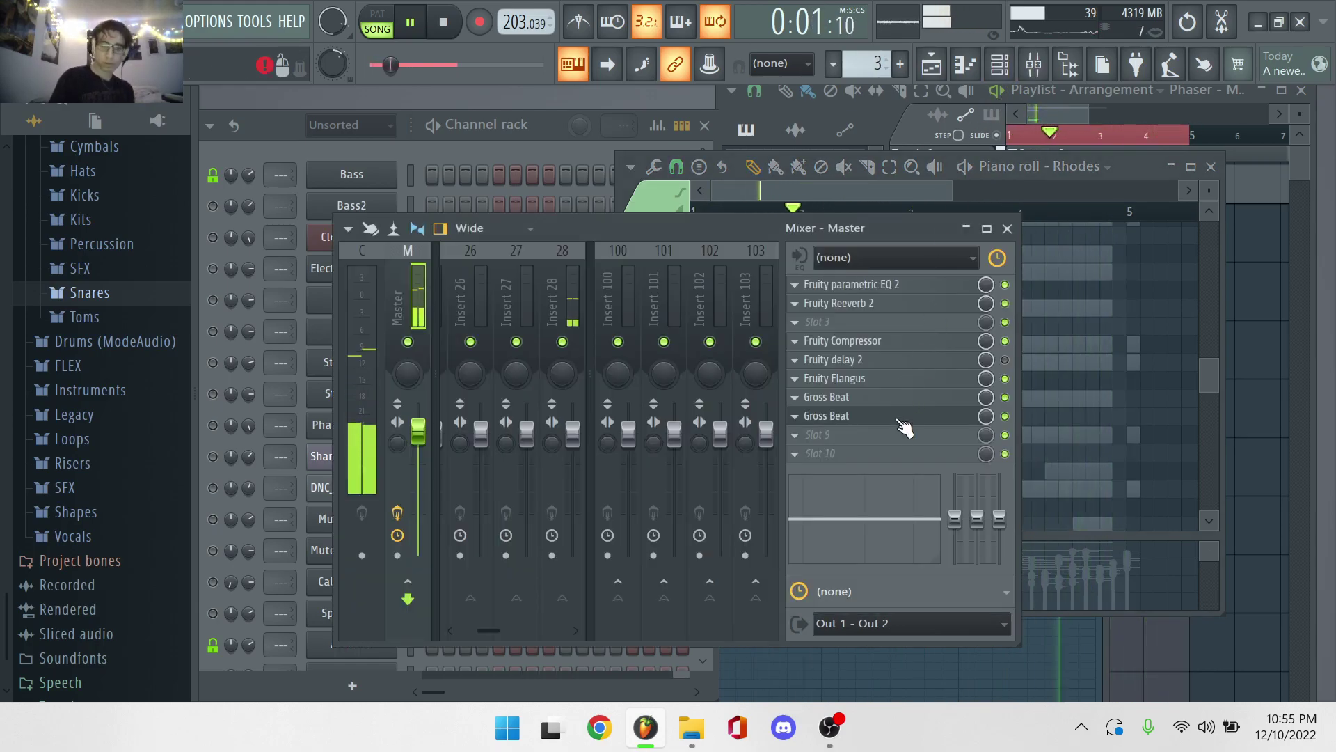
left_click(897, 418)
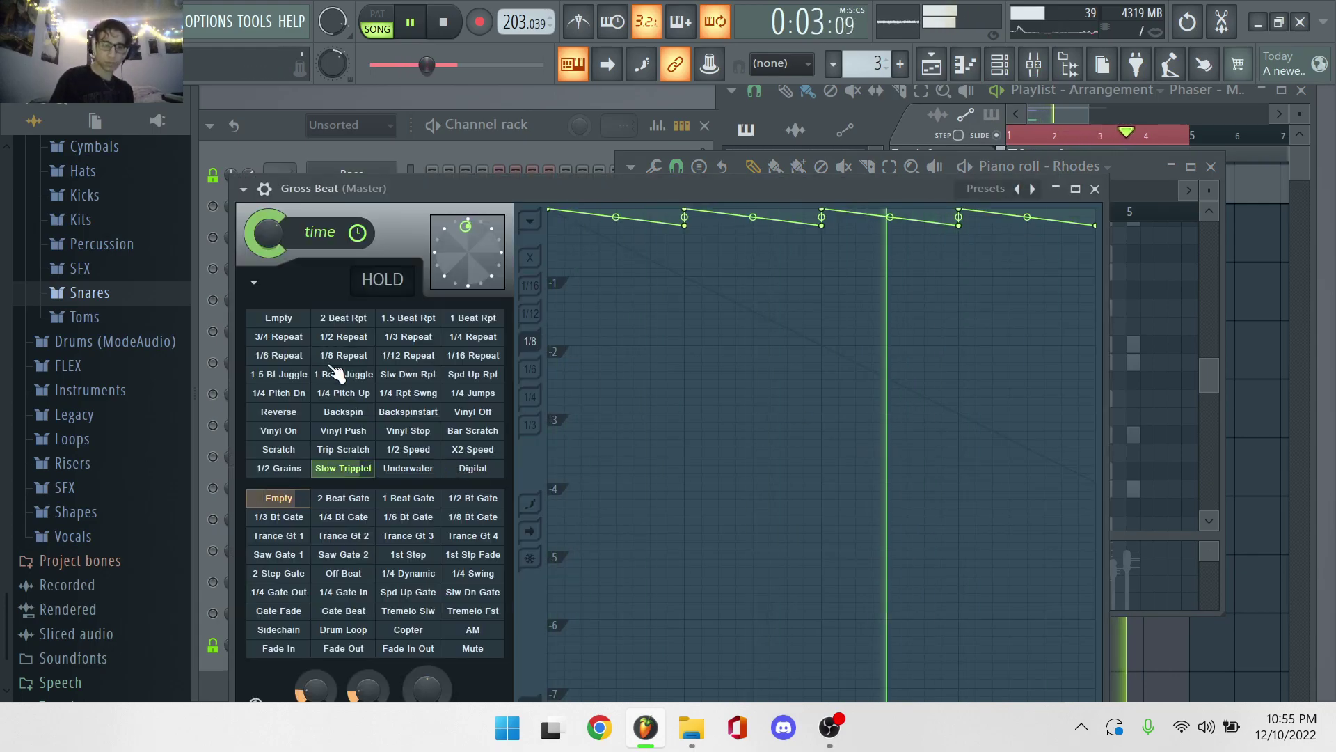
left_click(280, 318)
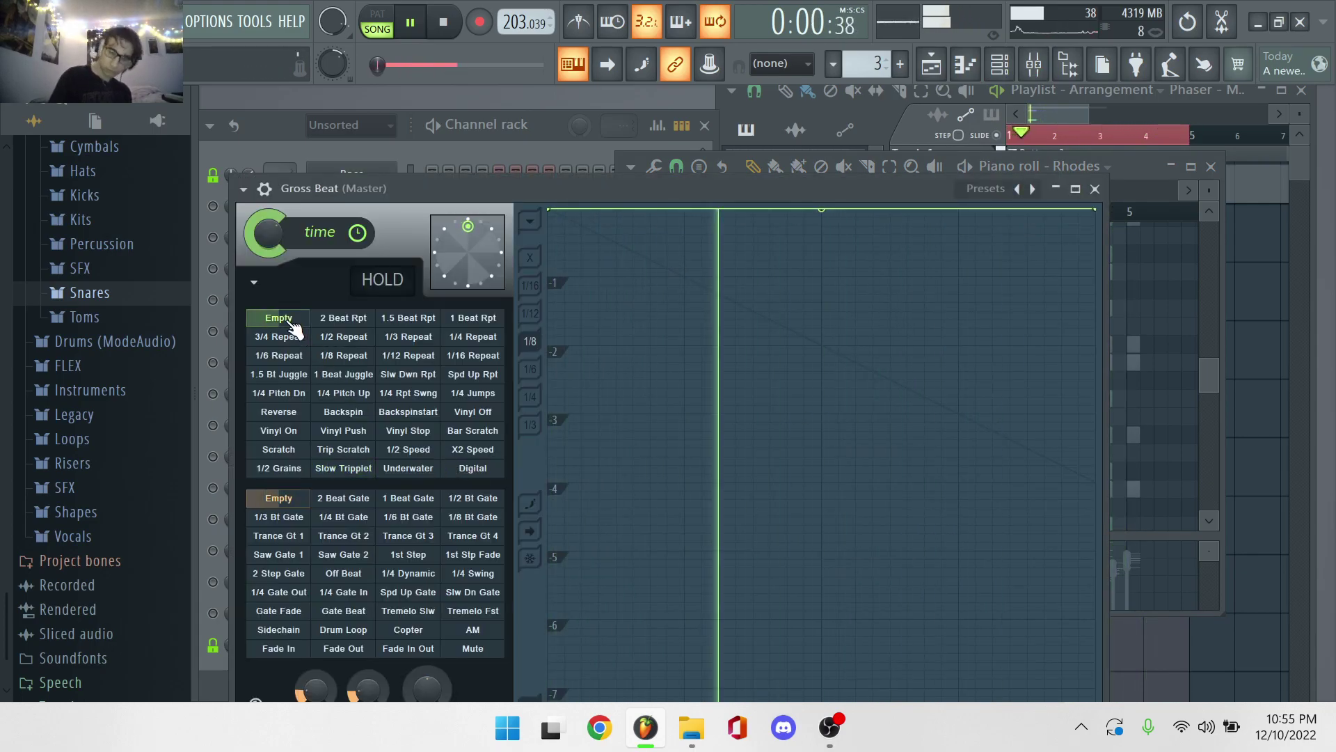
left_click(1095, 190)
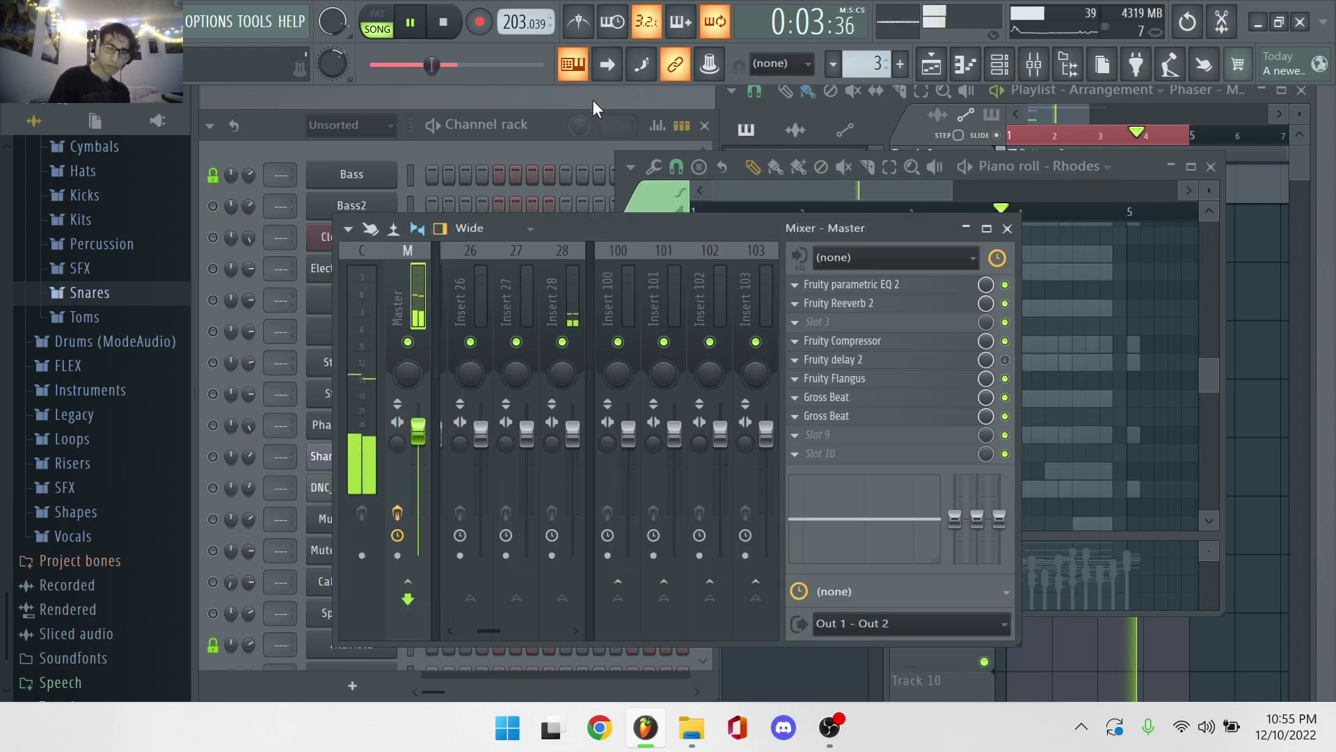
Check the first Gross Beat on the Master track, and set the second one to the Slow Tripplet time preset.
left_click(891, 398)
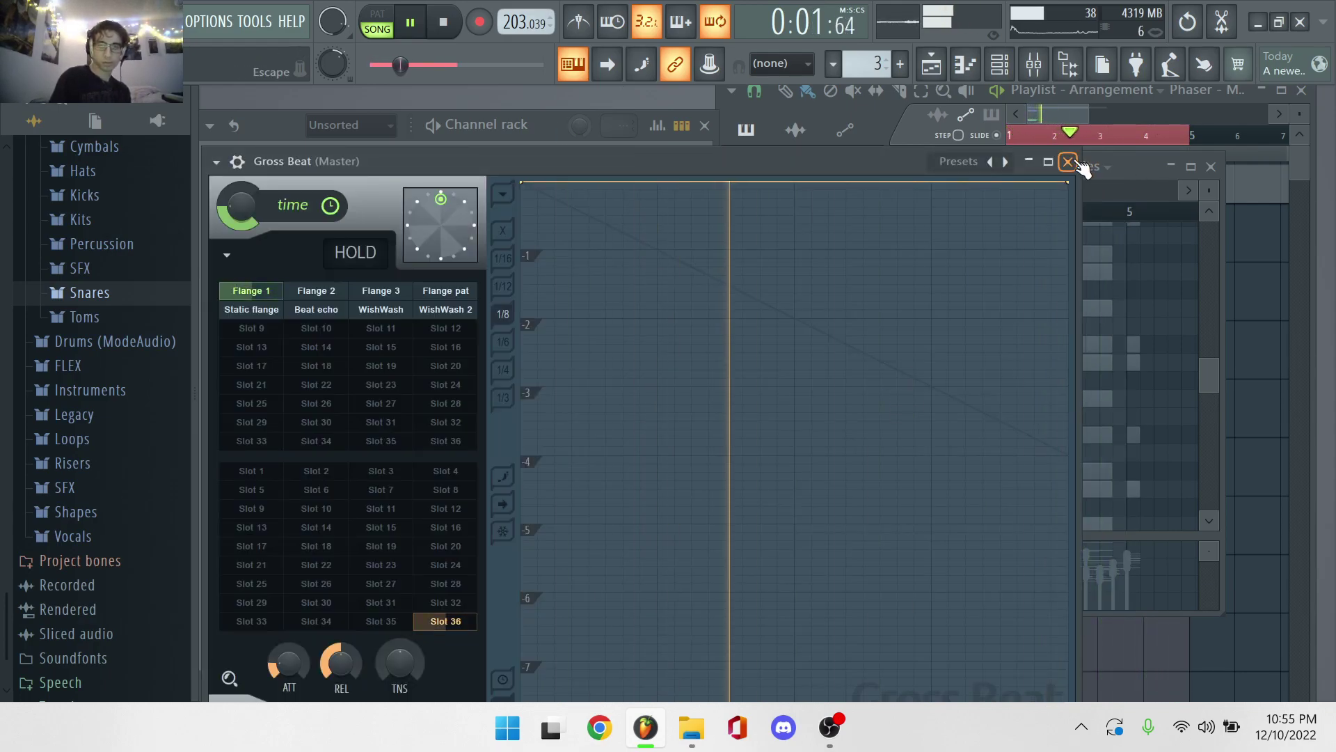
key("Escape")
left_click(905, 418)
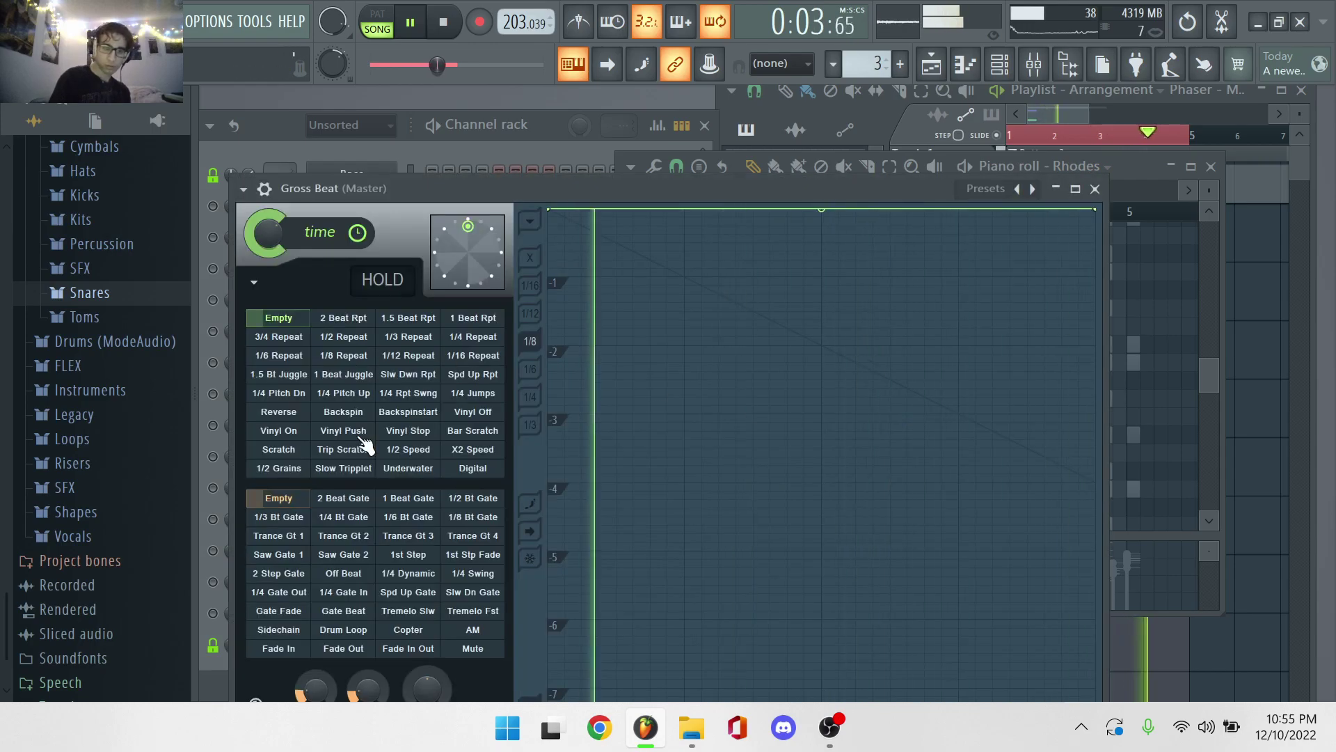
left_click(344, 468)
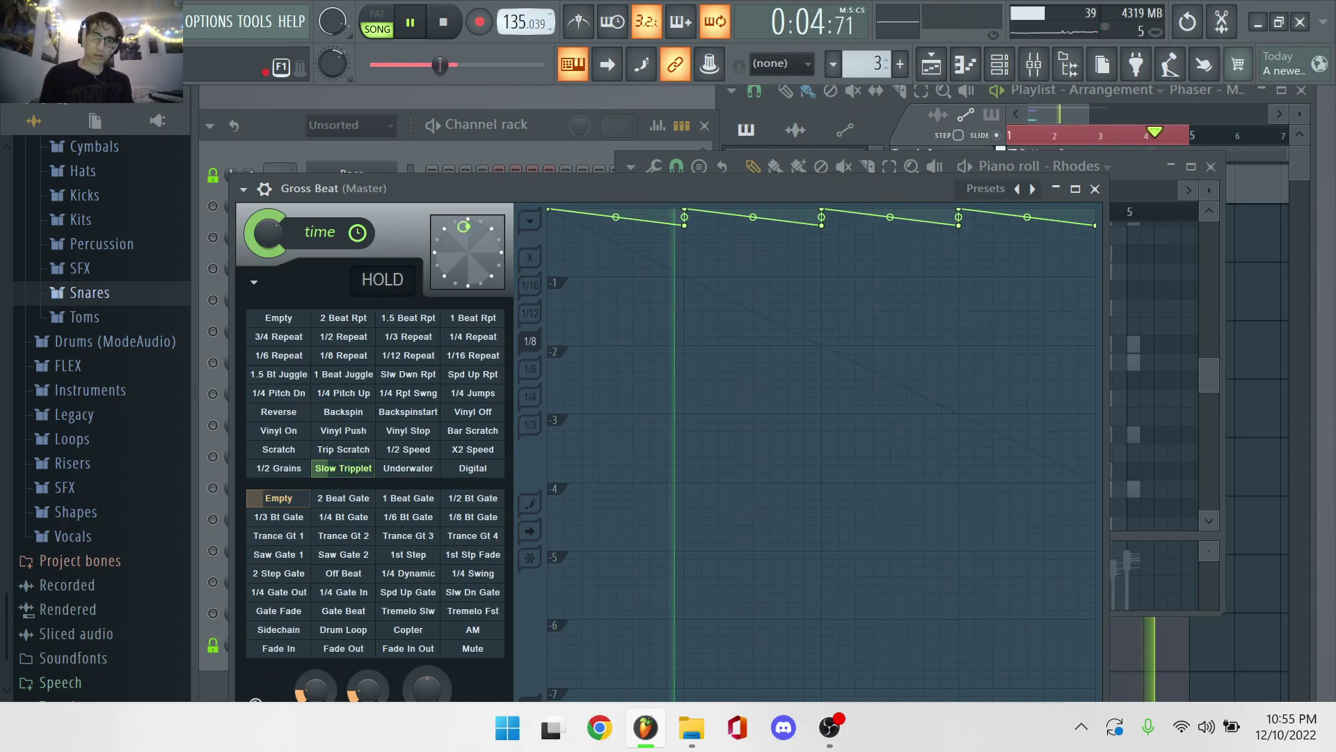
Set the second Gross Beat on the Master track back to the Empty time preset and close it along with the Rhodes piano roll.
left_click(295, 319)
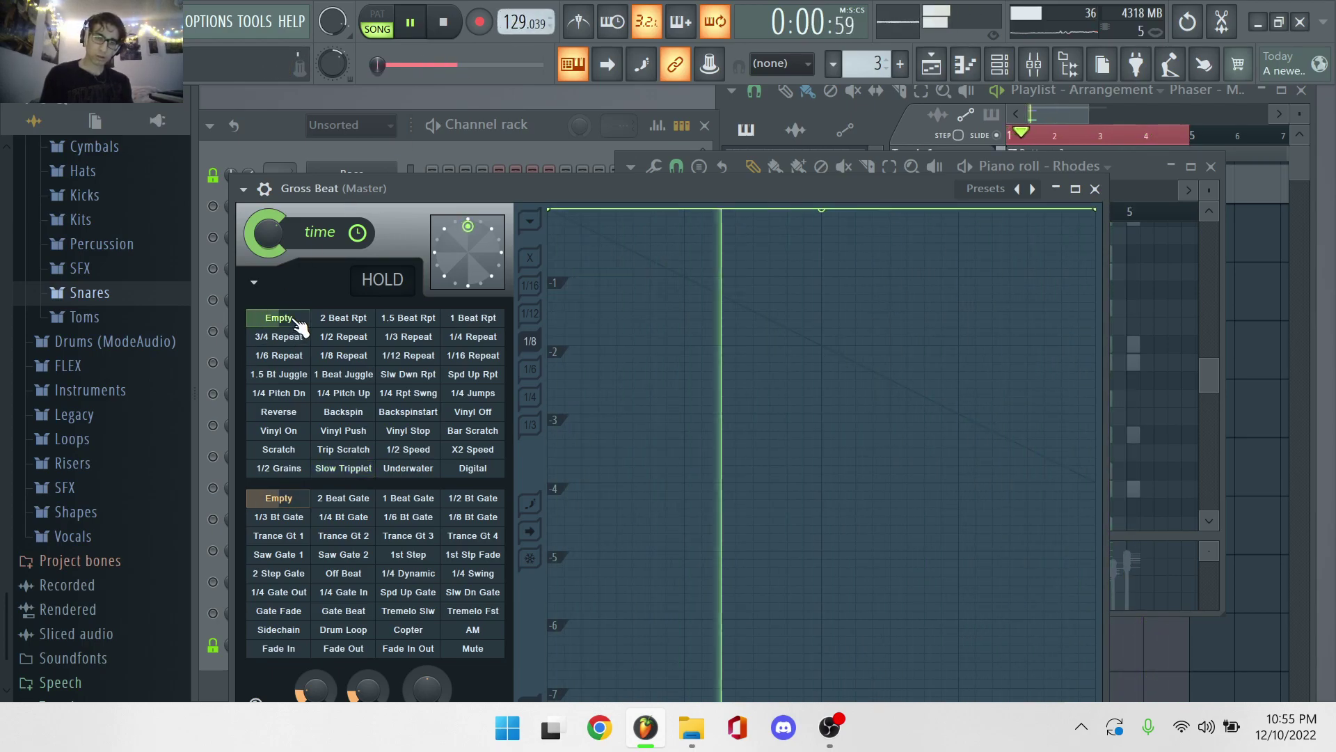
left_click(1214, 167)
left_click(1094, 188)
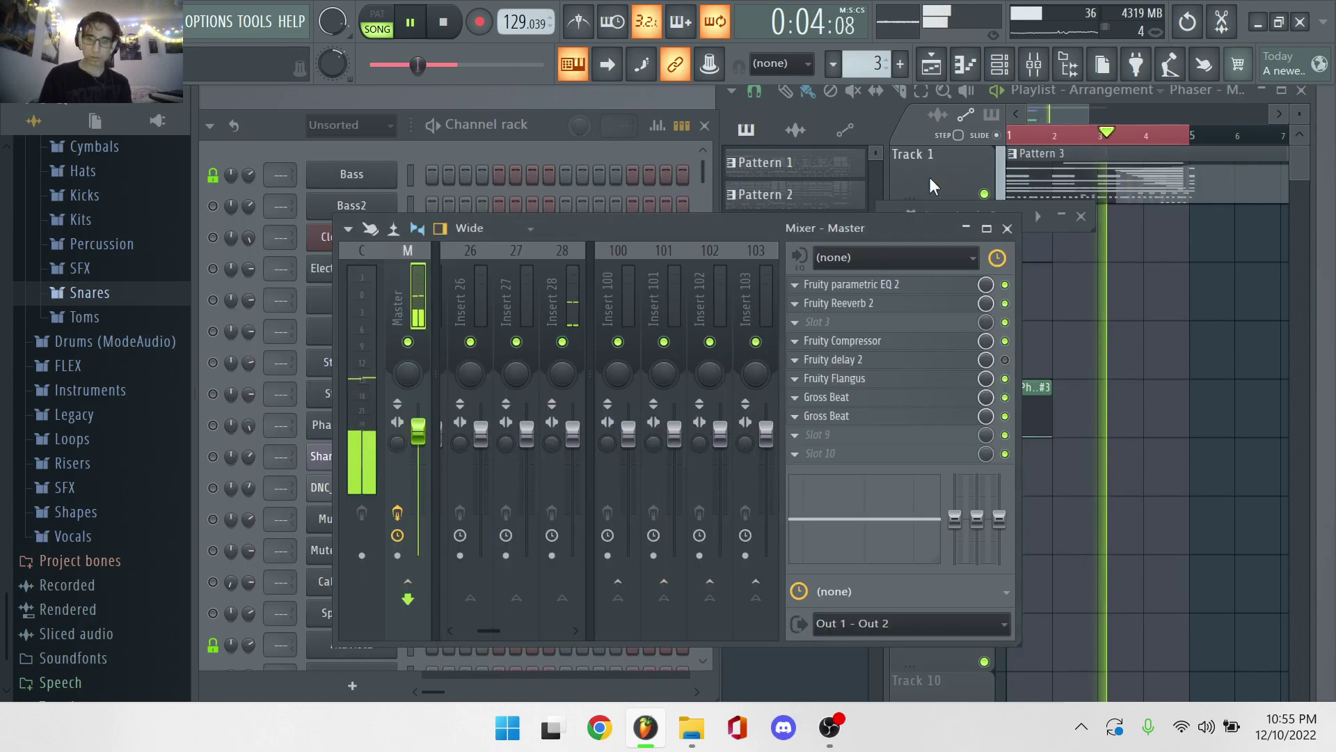
Clear the notes from the Breakbeat and HQ Funk Kit channels in Pattern 3.
left_click(548, 146)
scroll(508, 341, "down", 10)
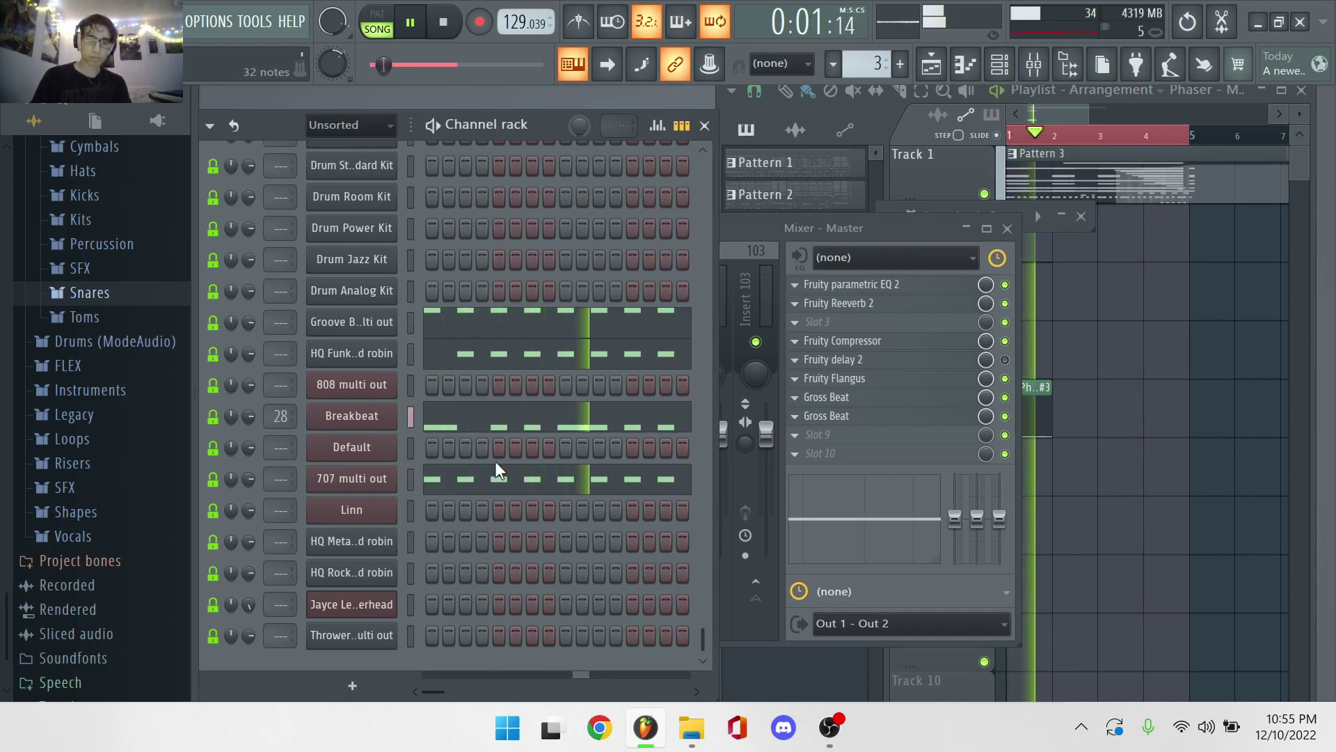
left_click(504, 419)
left_click(520, 352)
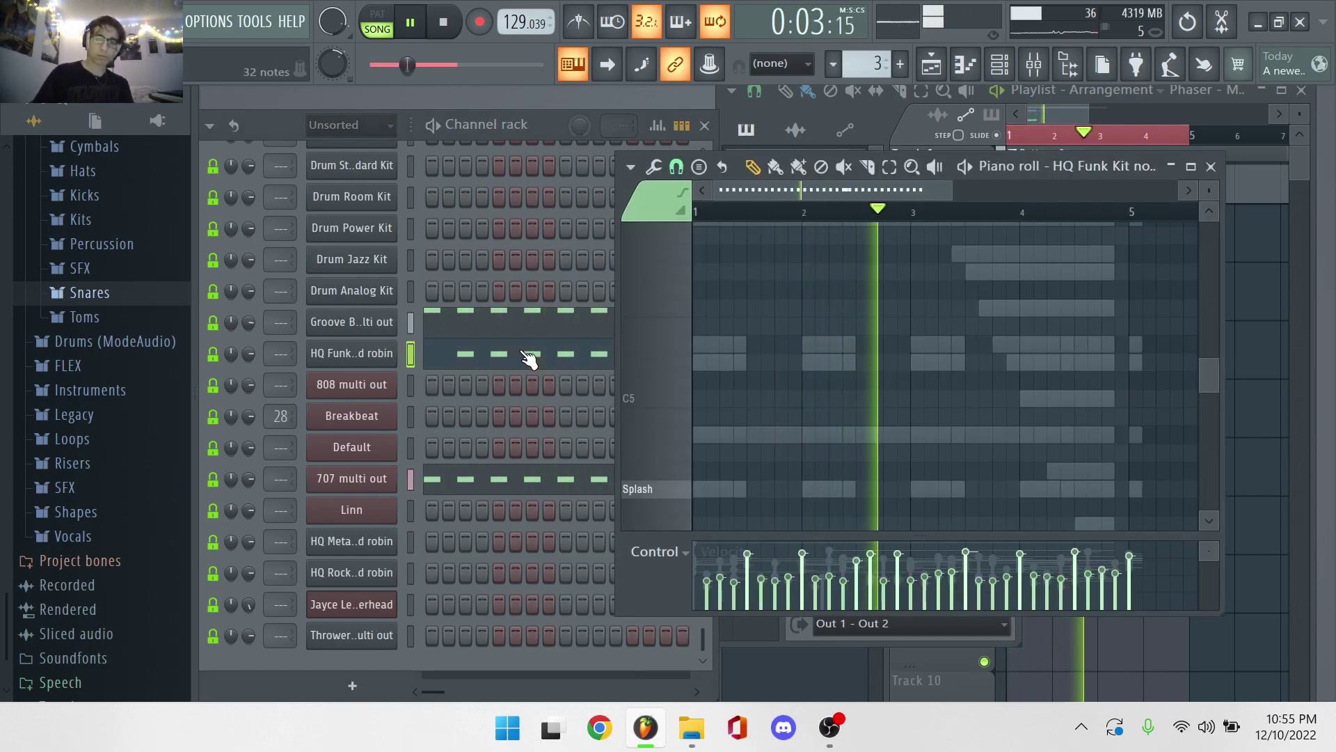
Replace the Groove Bias notes with a recorded part that has a Kick Drum hit on every beat, quantized to the grid.
left_click(529, 316)
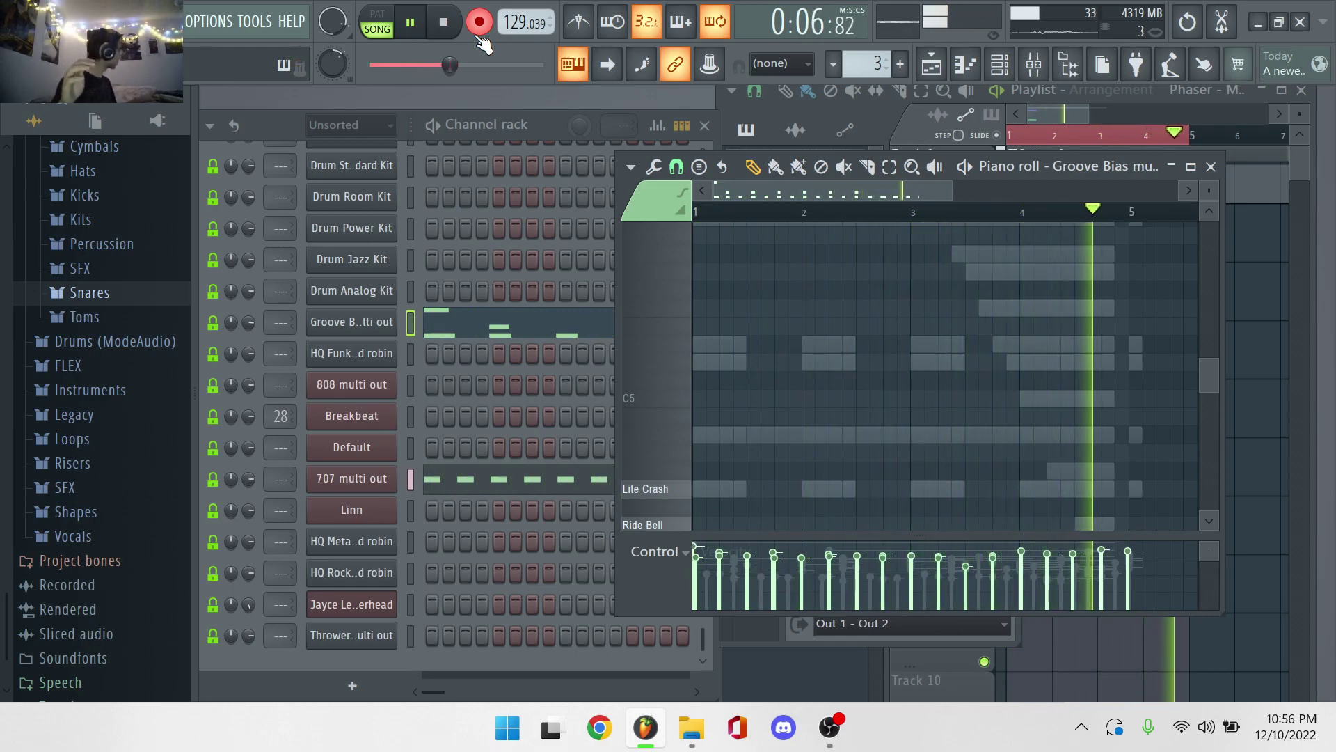
left_click(477, 319)
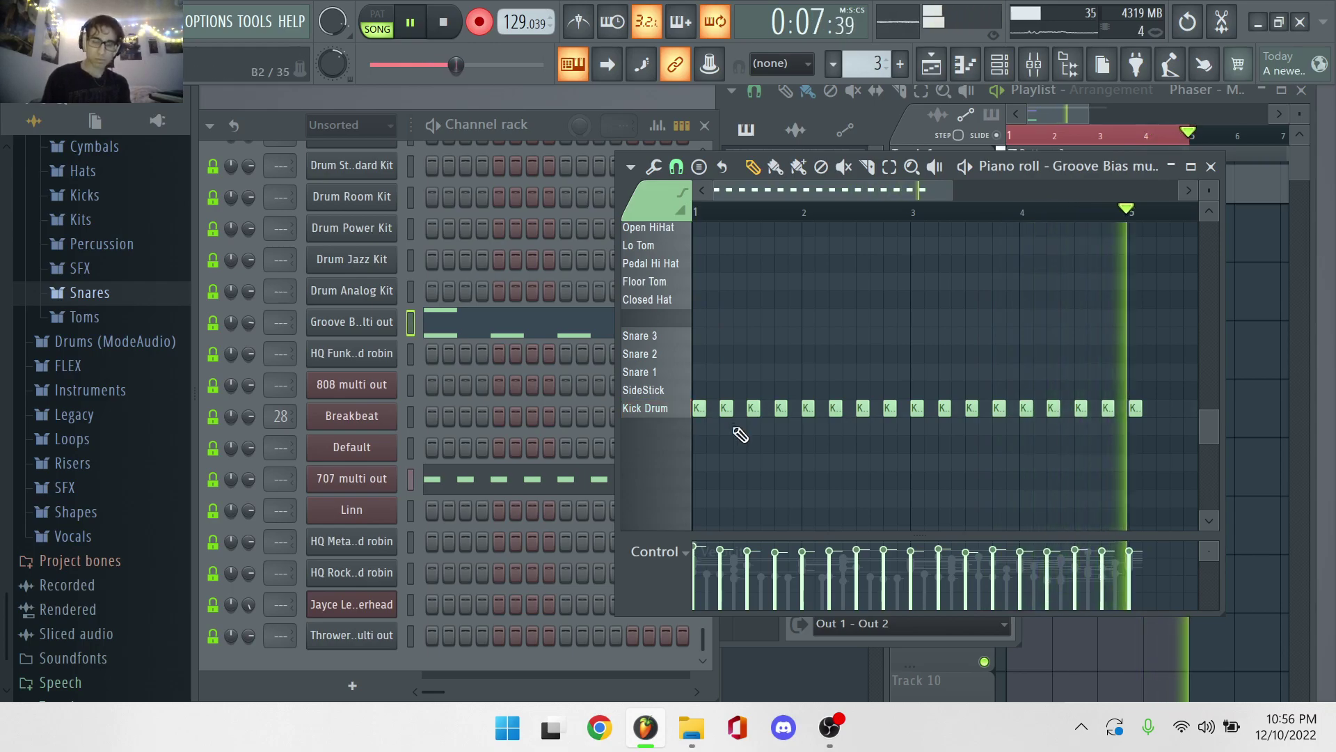
left_click(686, 552)
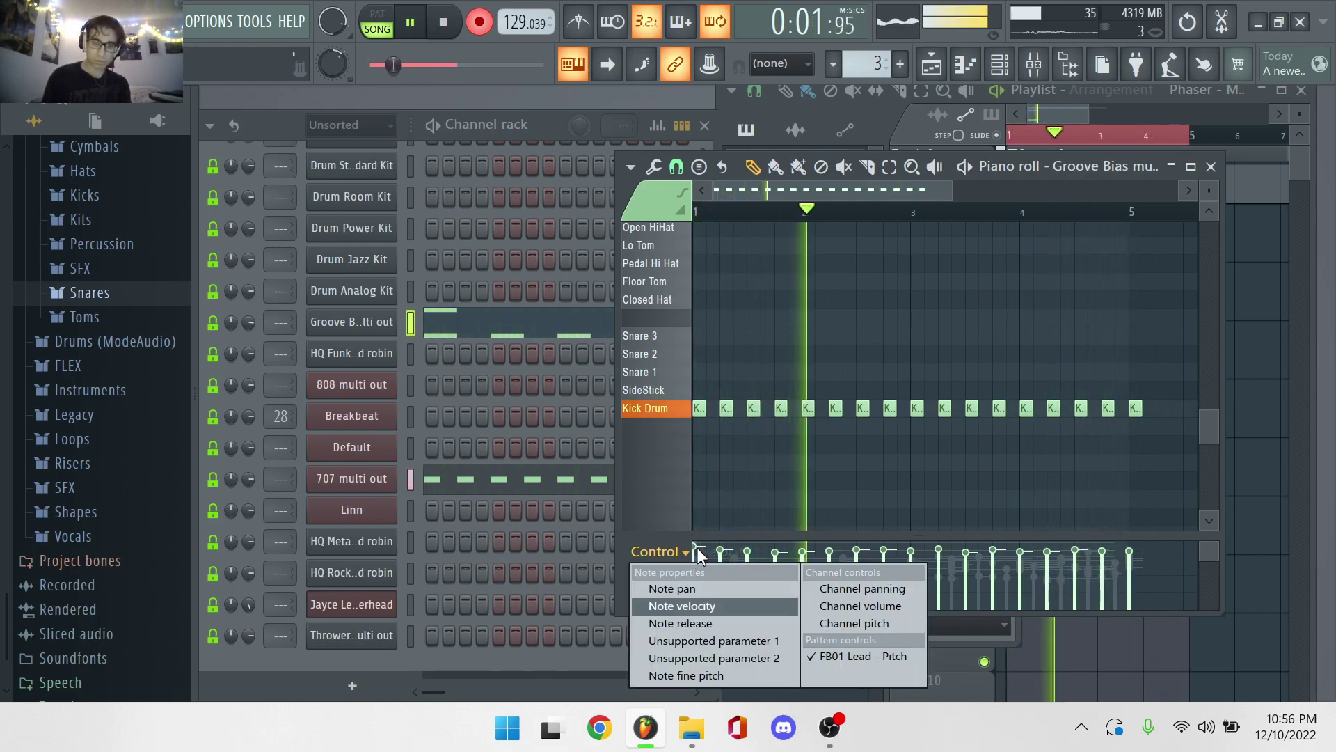
left_click(699, 550)
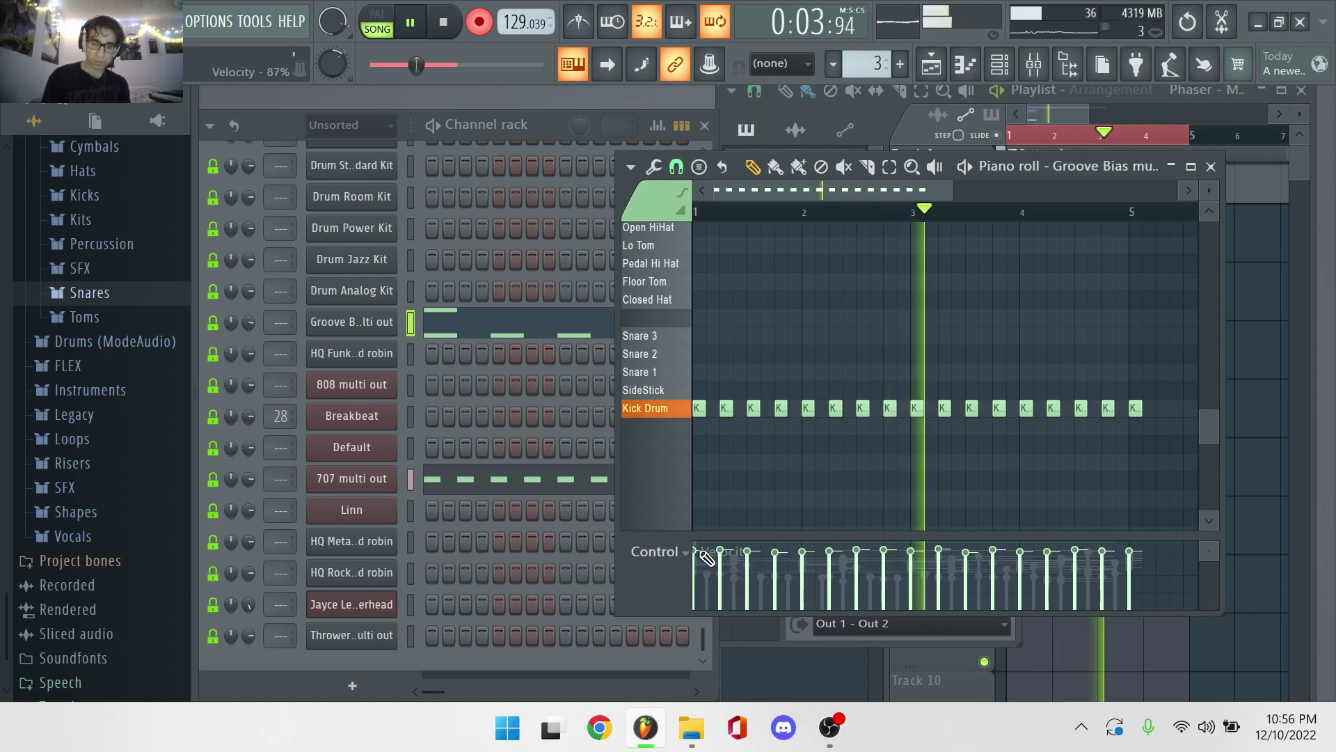
Record a hit on every second beat with the Drum Power Kit channel and open the part in the piano roll.
left_click(376, 235)
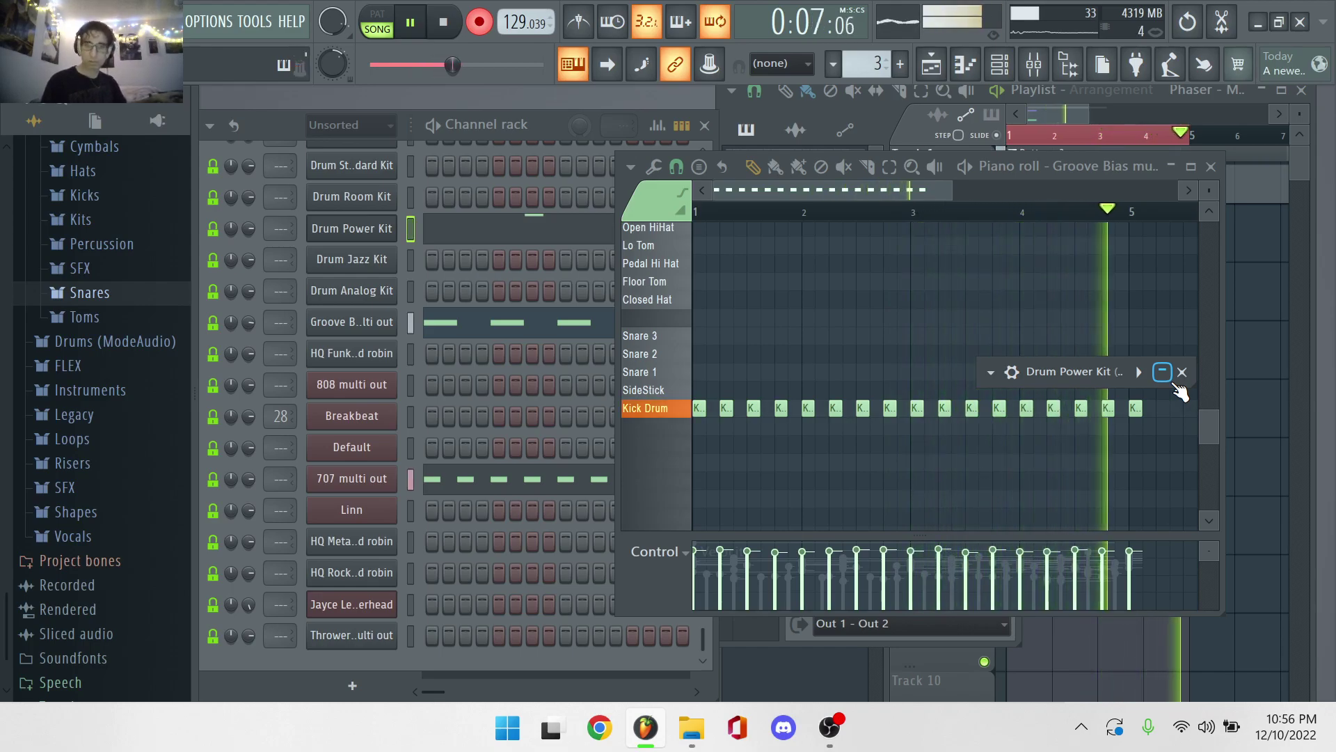
left_click(588, 233)
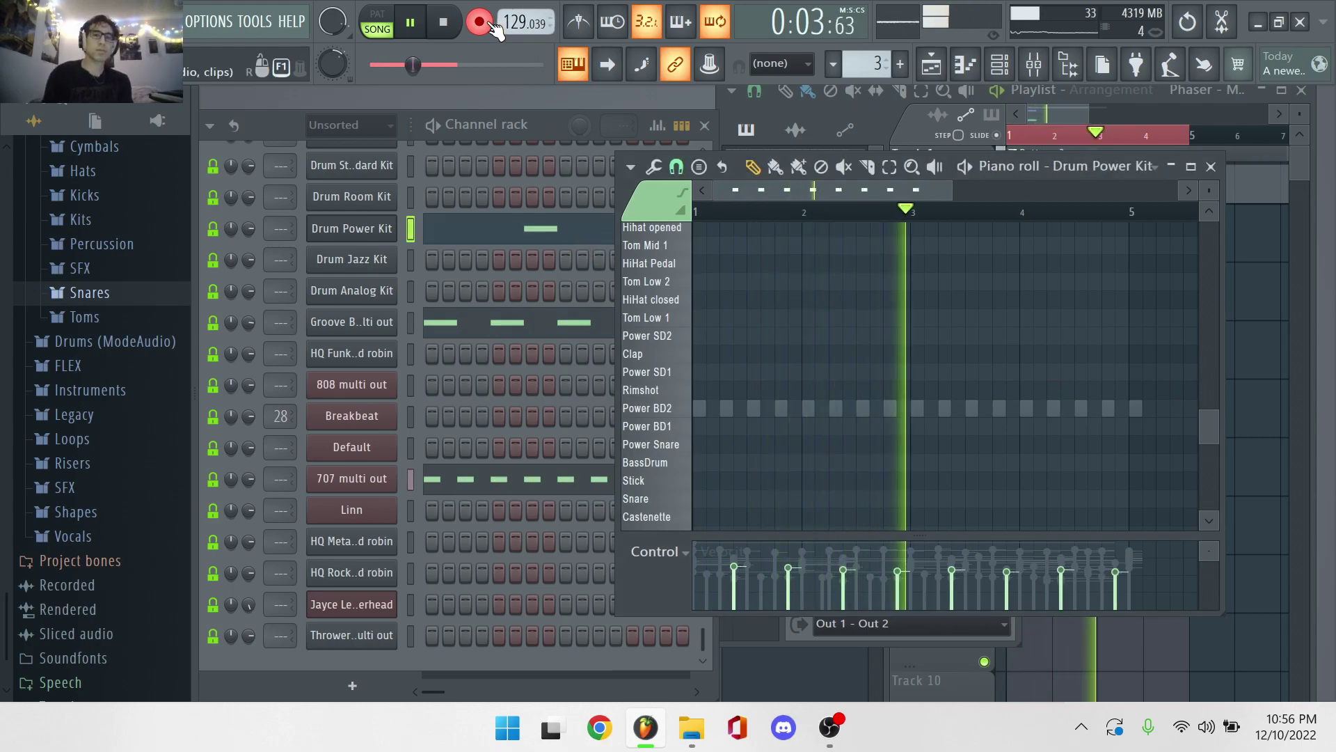
Clear the Phased Rhodes, DNC_OrionString and Jazz notes from Pattern 3 and turn the muted channels back on.
scroll(437, 295, "down", 10)
scroll(437, 295, "up", 3)
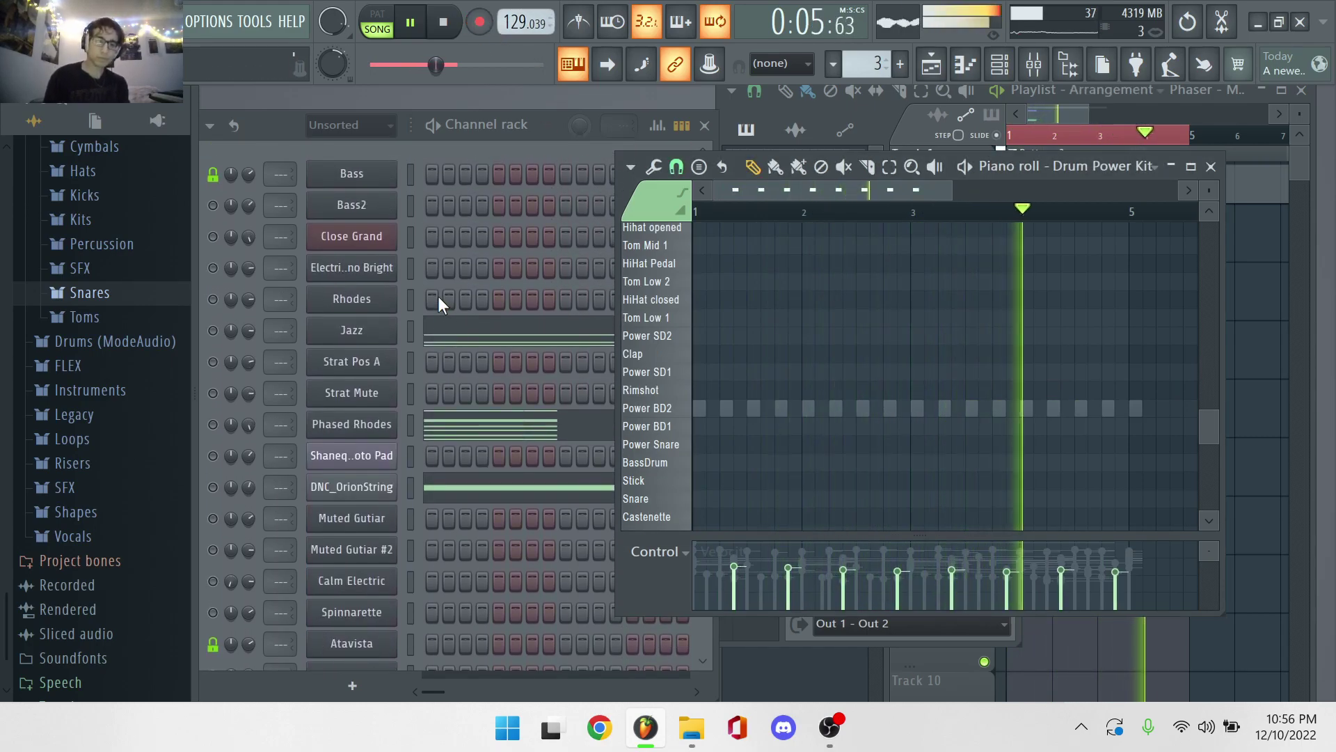
left_click(451, 428)
left_click(449, 484)
left_click(487, 339)
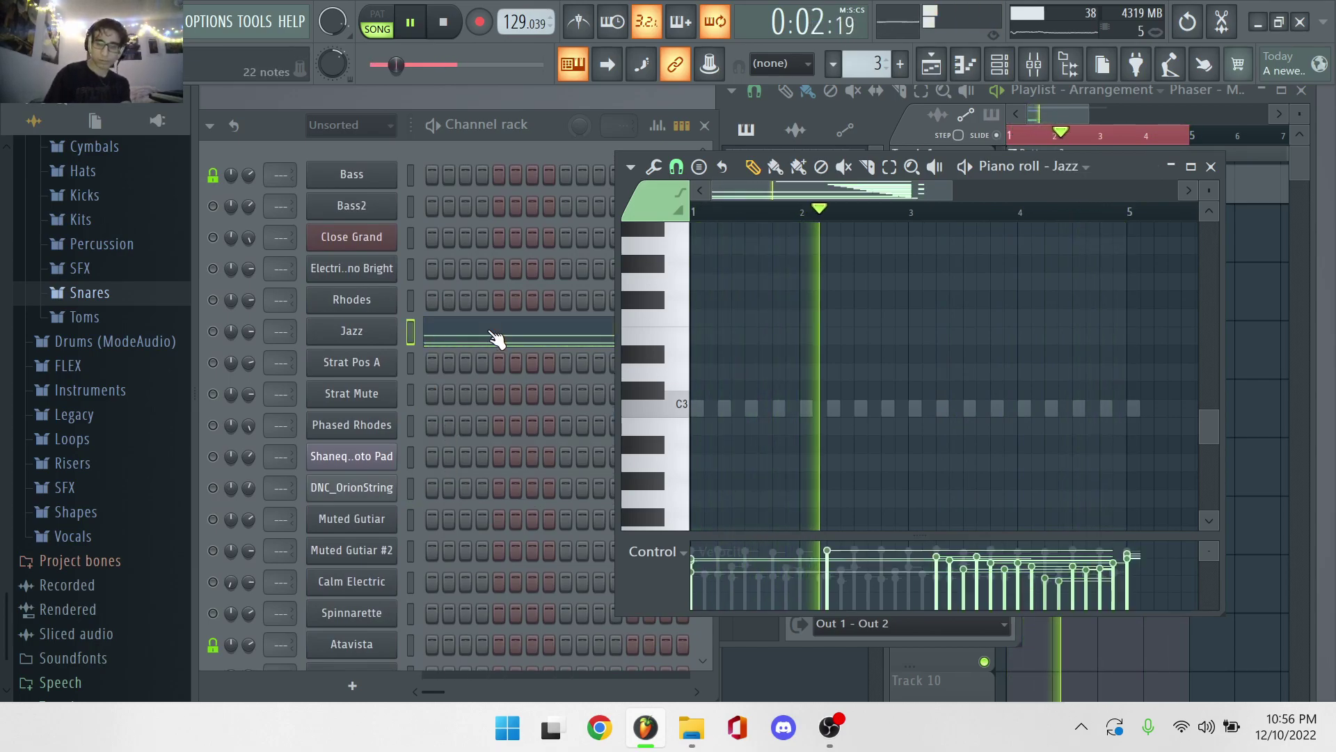
left_click(212, 176)
Re-record the 707 multi out channel with Snare 1 and tom hits and quantize the notes to a 1/4 beat snap.
scroll(400, 270, "down", 5)
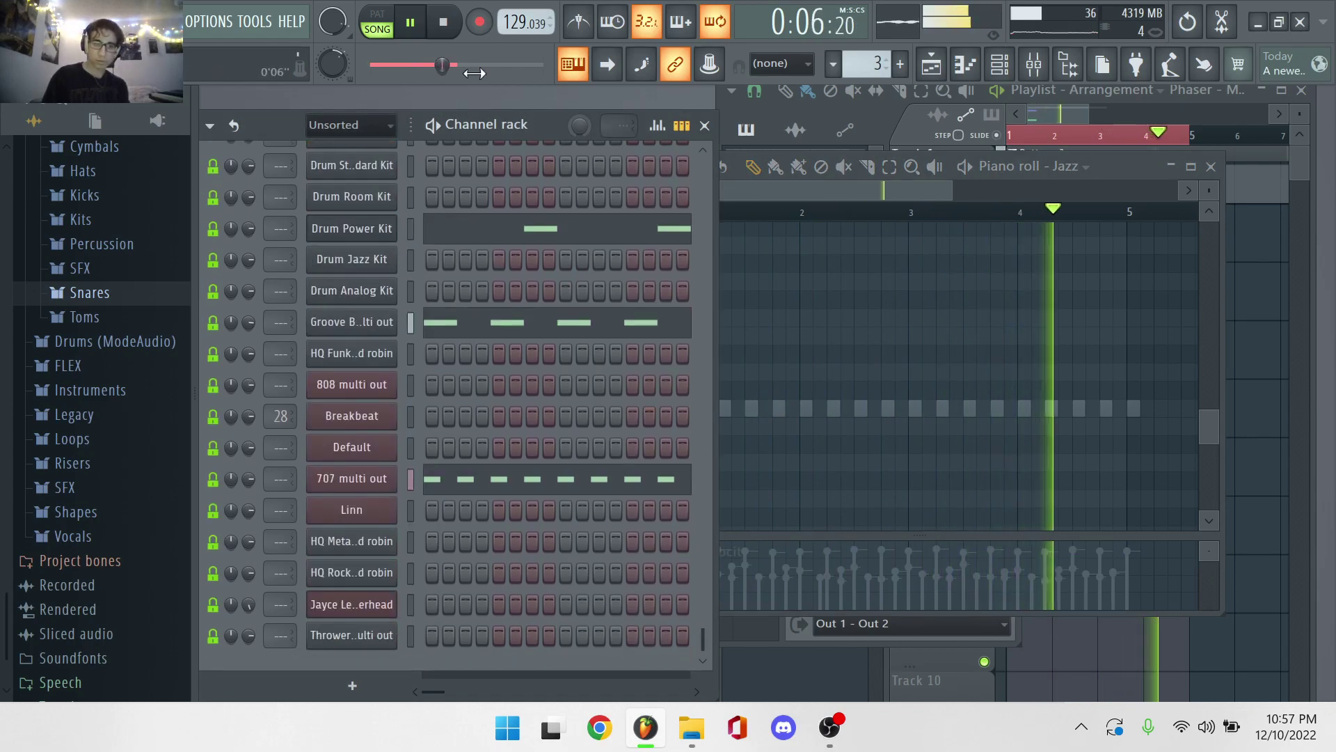
left_click(385, 480)
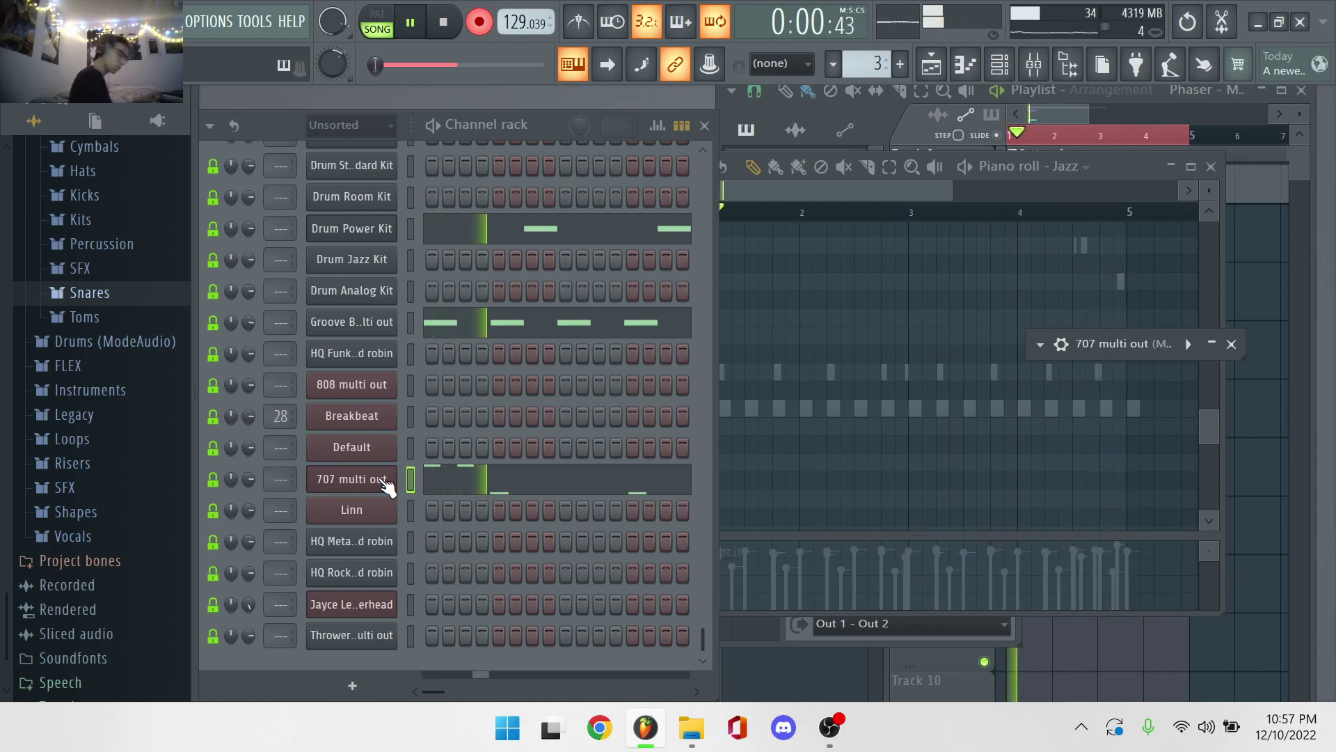
left_click(522, 488)
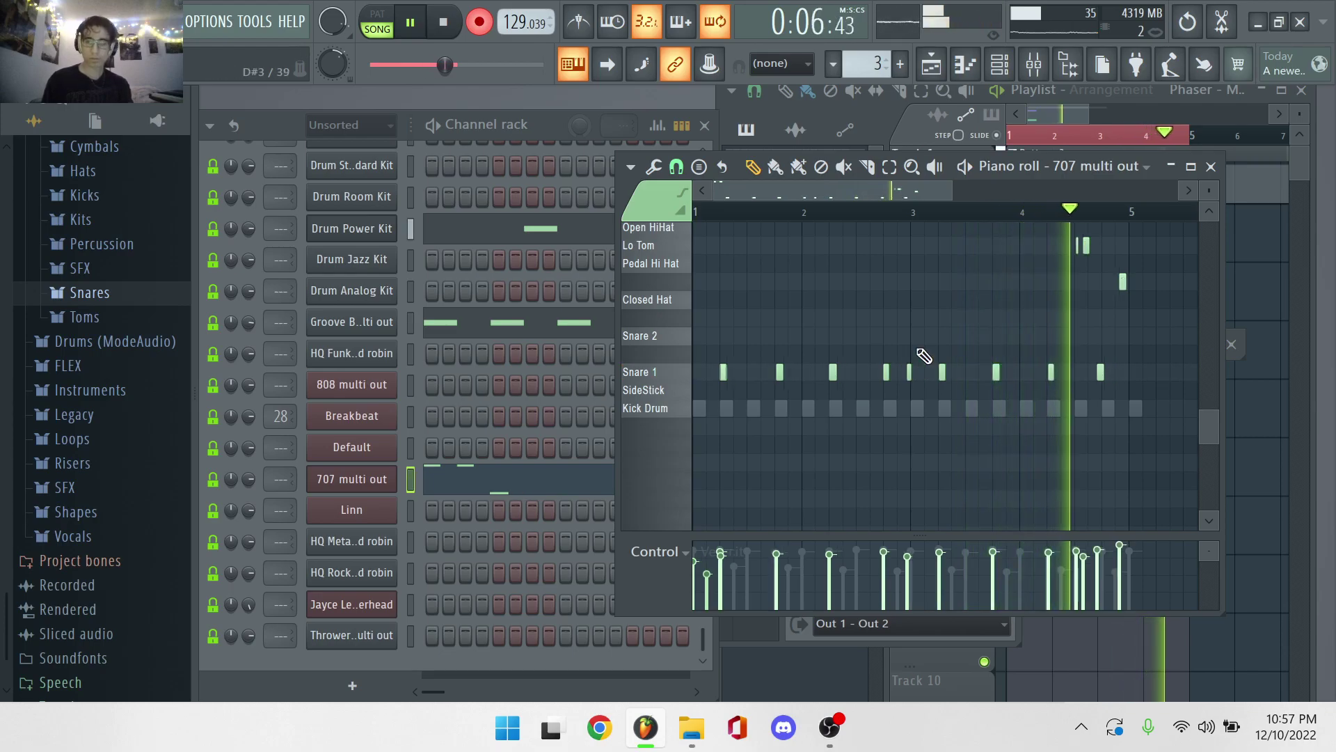
left_click(676, 166)
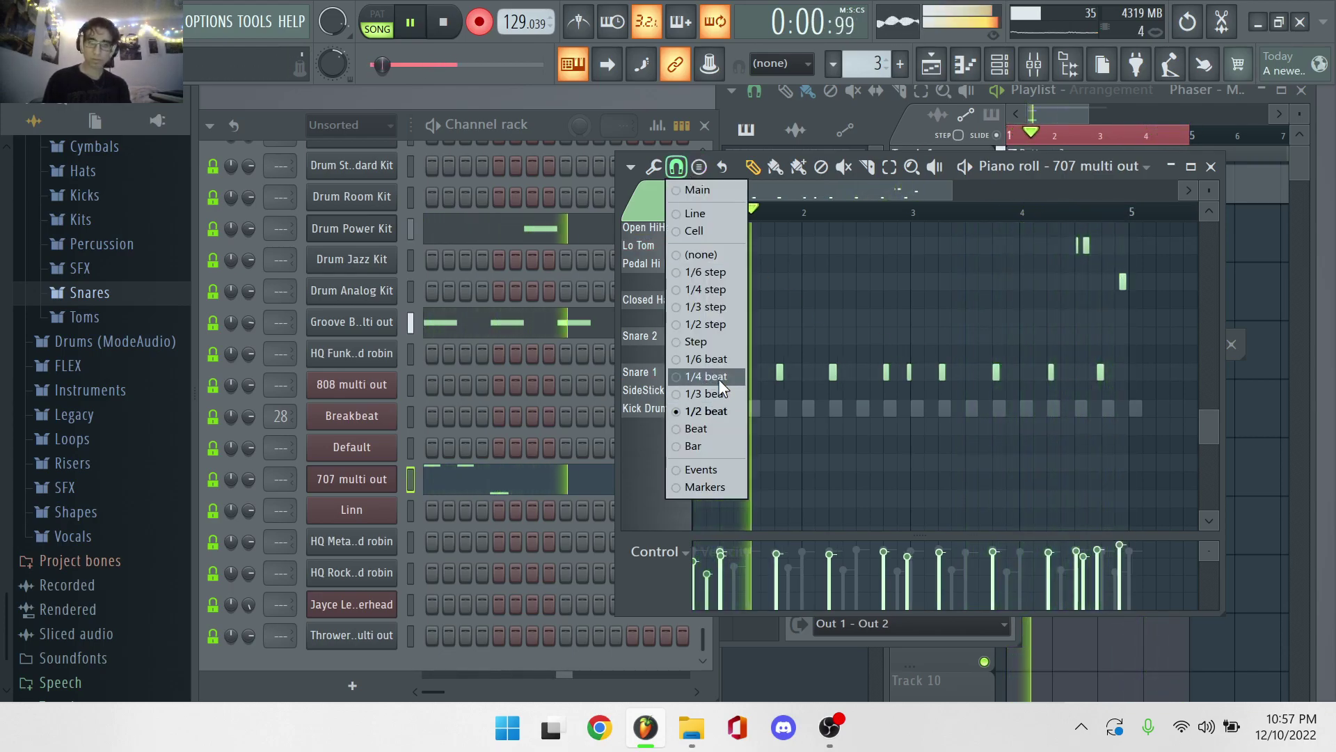
left_click(719, 378)
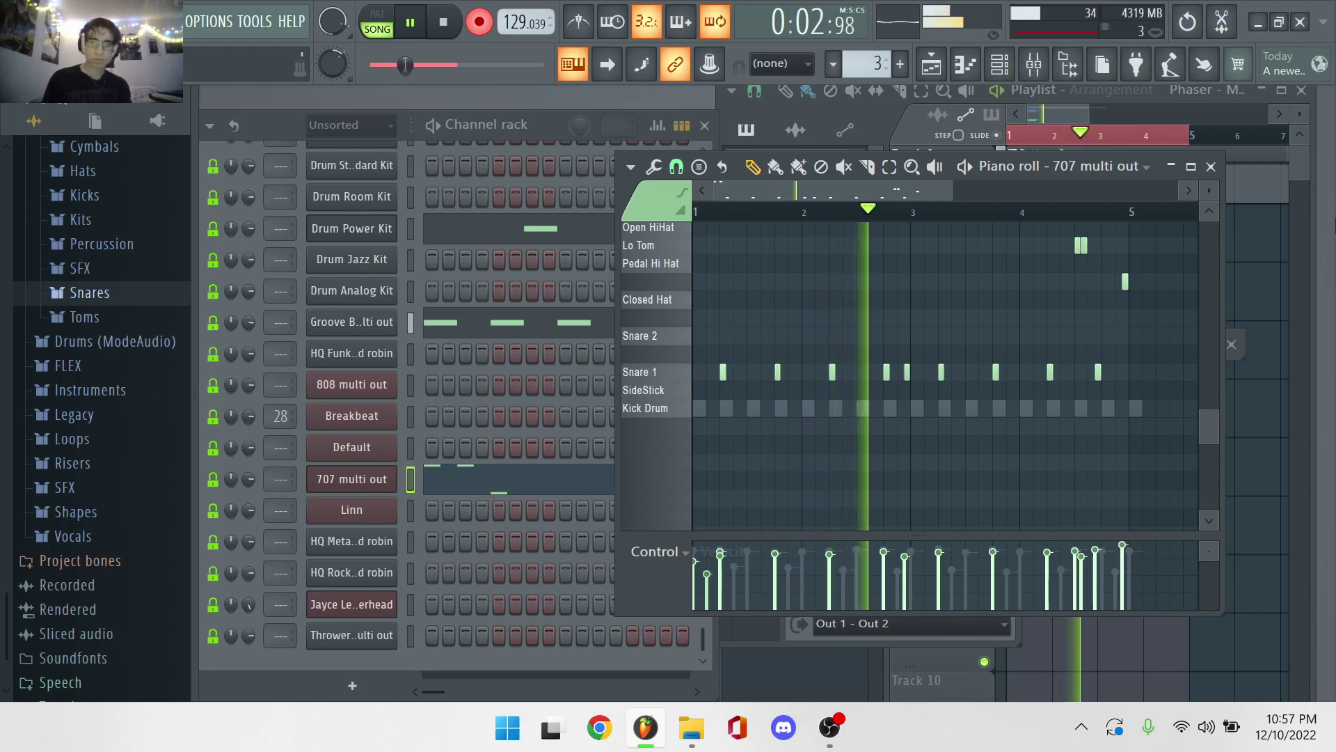
scroll(1142, 313, "up", 2)
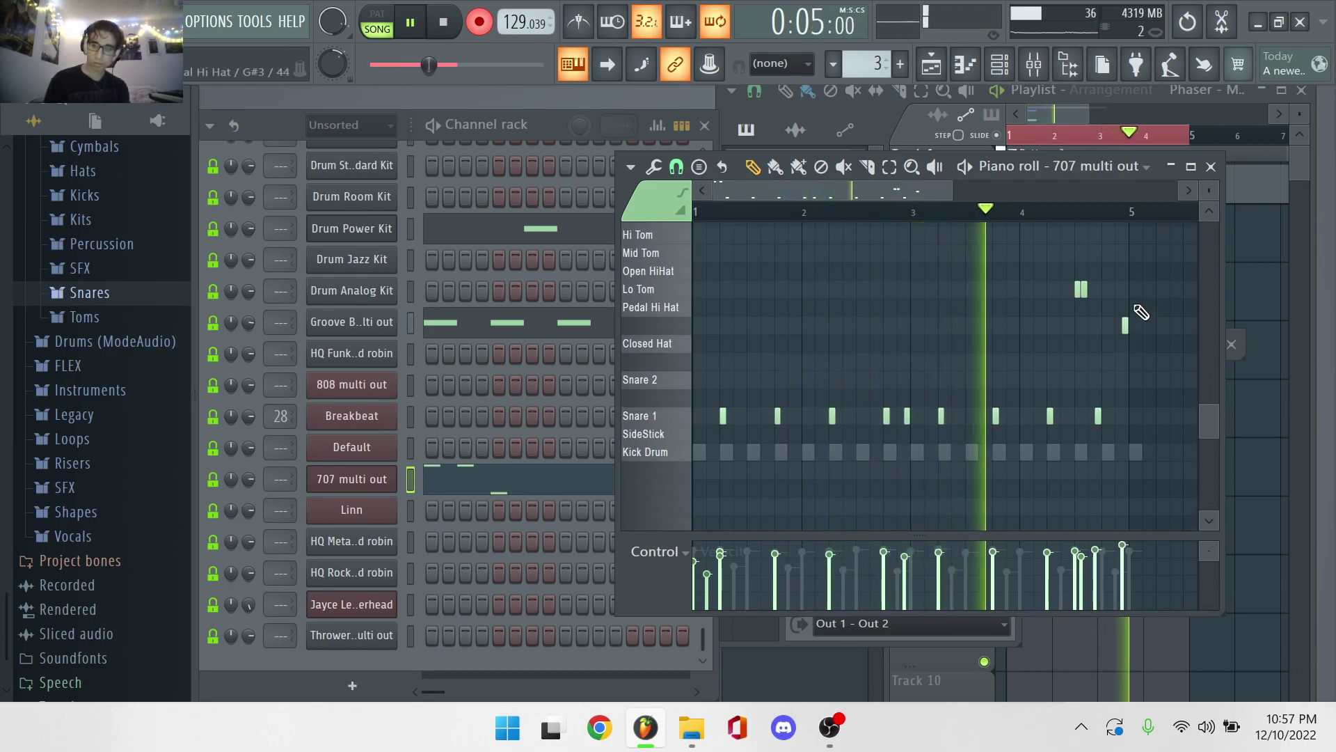
left_click(1213, 168)
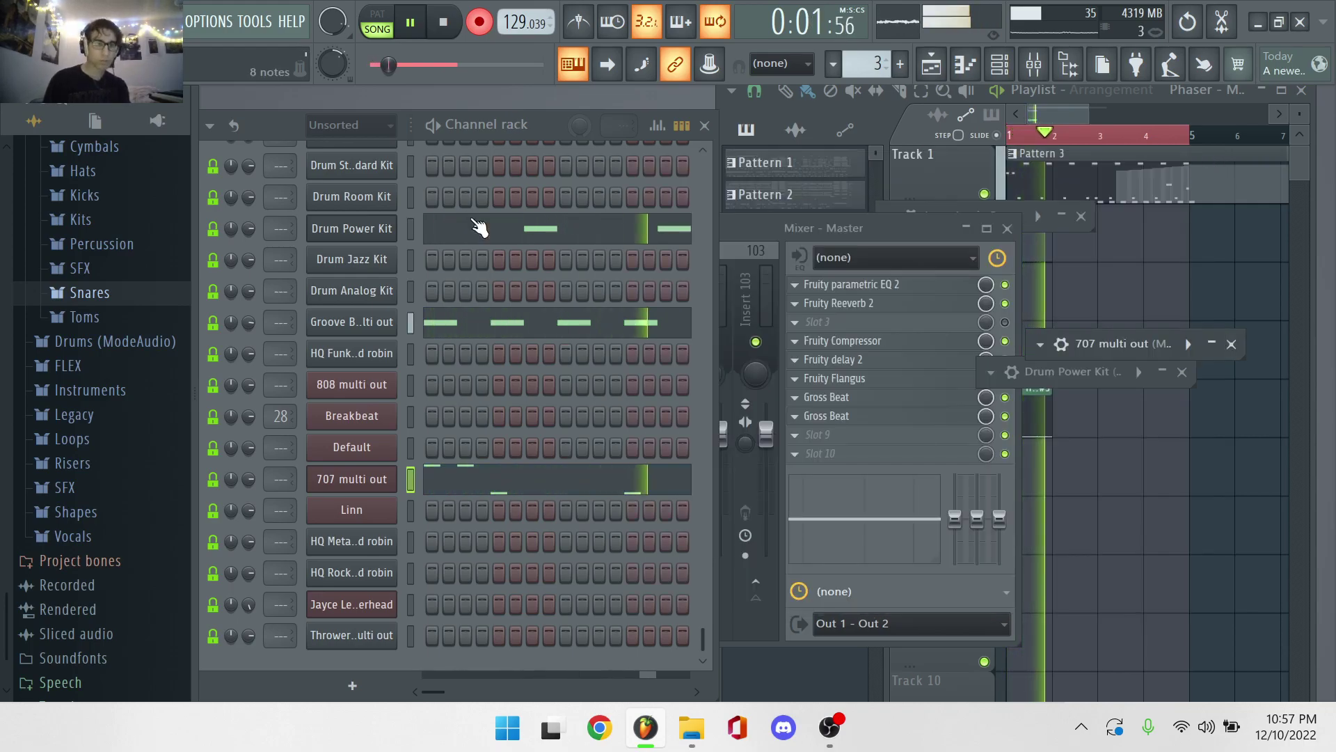
Look through the channel rack for another instrument, open the Brass channel and record a chord take on it.
scroll(463, 254, "up", 7)
scroll(464, 254, "down", 7)
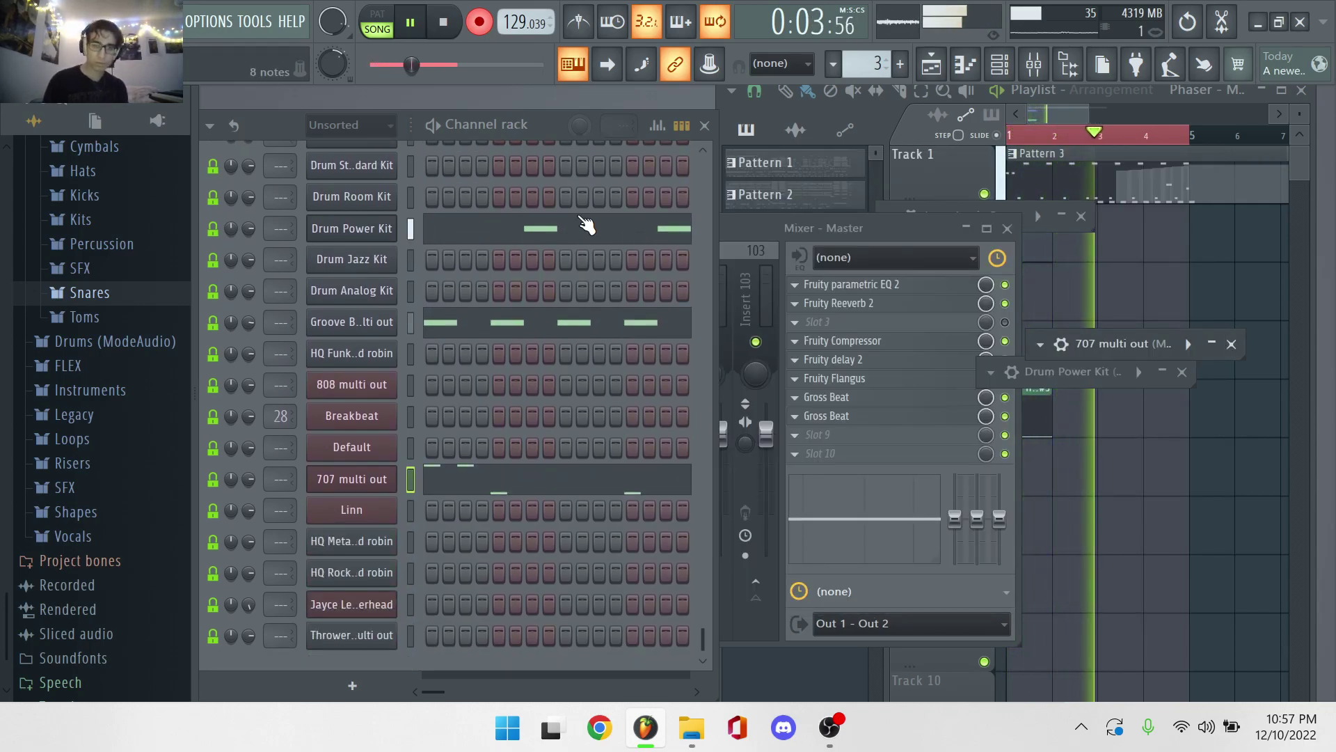
scroll(506, 170, "up", 8)
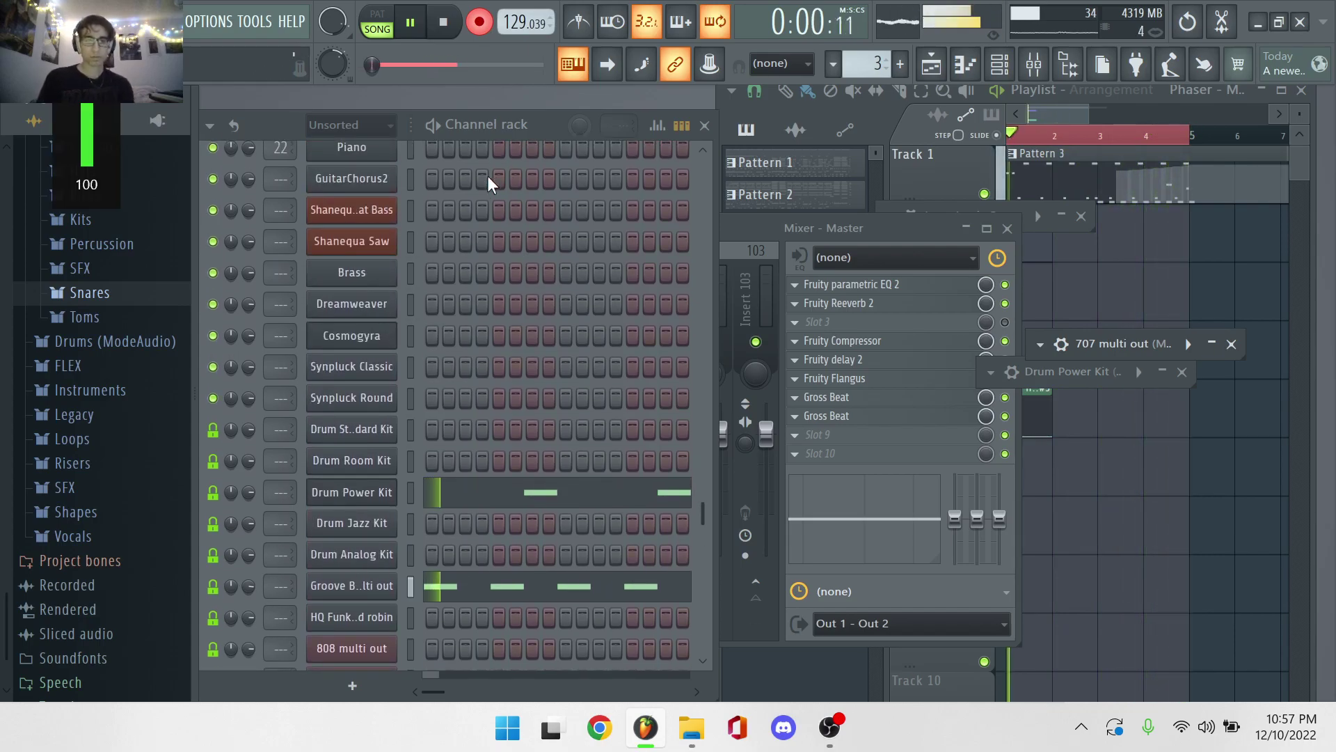
scroll(449, 242, "up", 15)
scroll(367, 383, "up", 5)
scroll(367, 383, "down", 20)
scroll(367, 384, "up", 3)
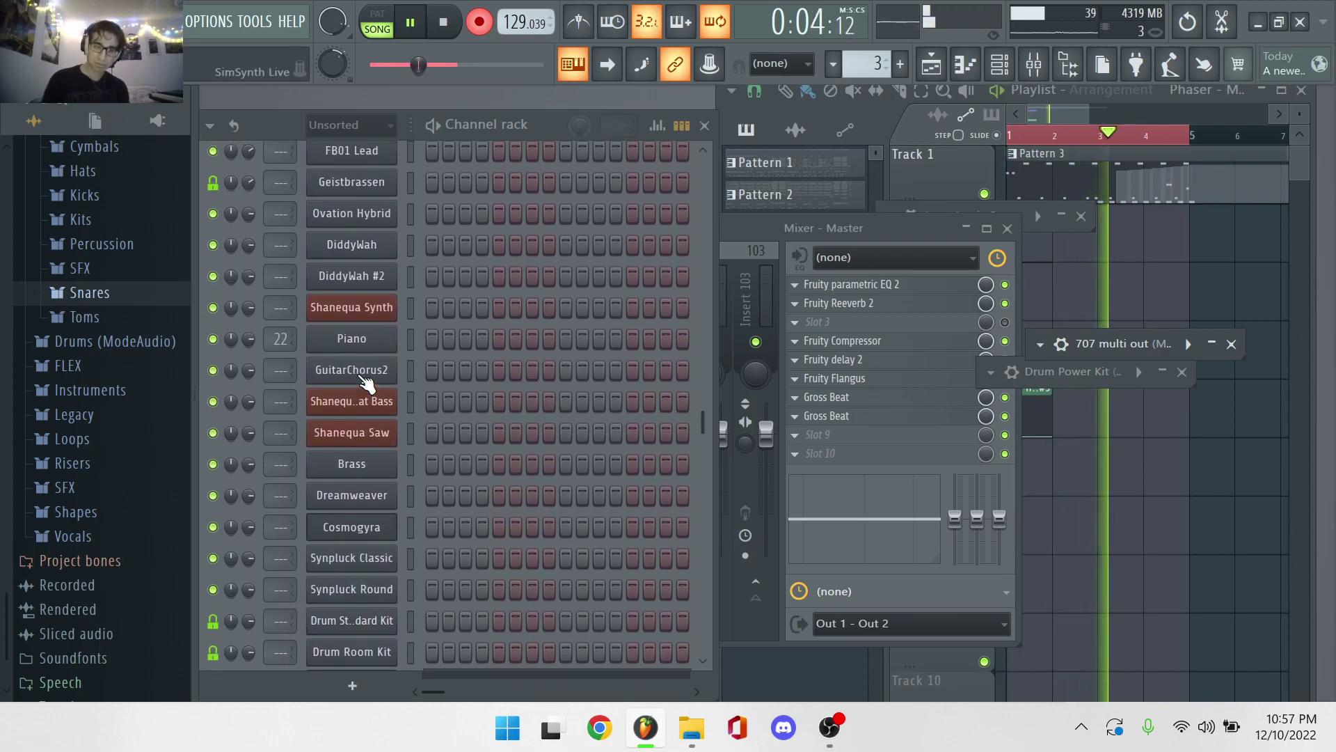
left_click(369, 464)
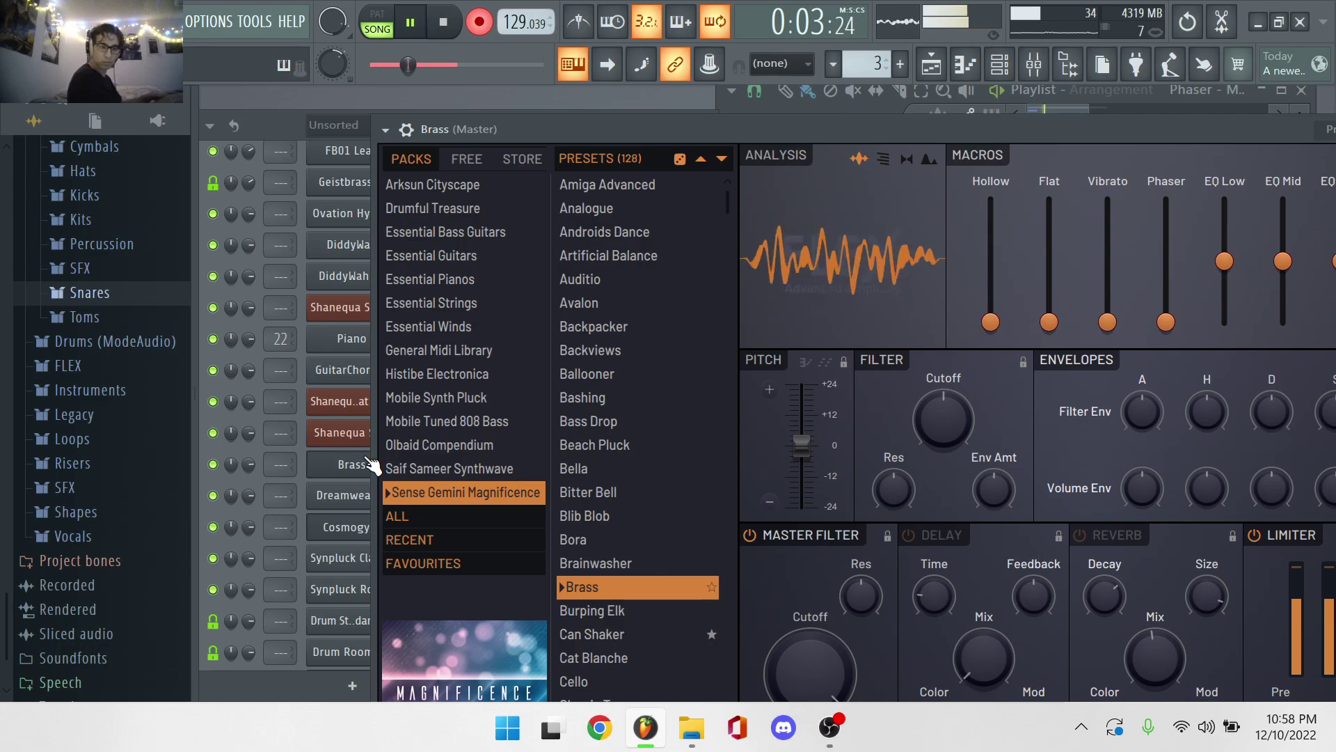
left_click(286, 124)
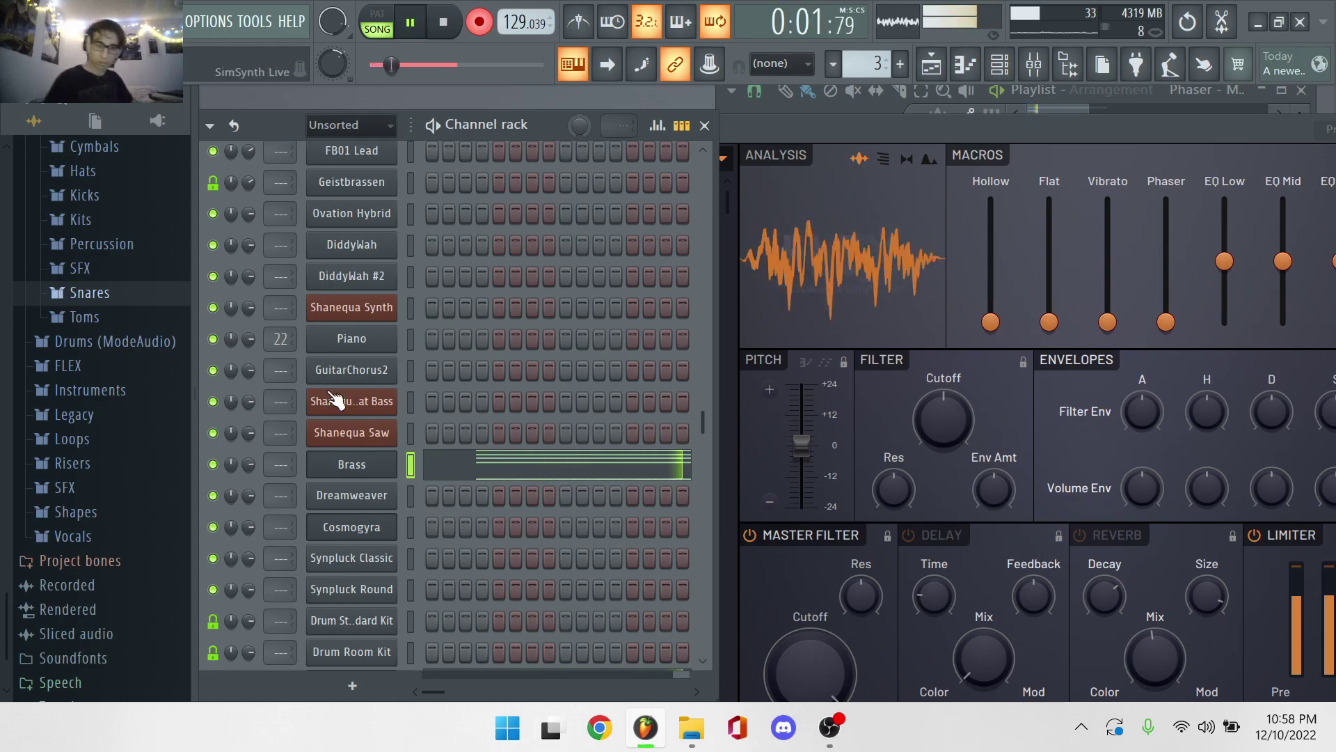
Replace the Brass take with short recorded chords, one per bar, at a raised channel volume.
left_click(486, 465)
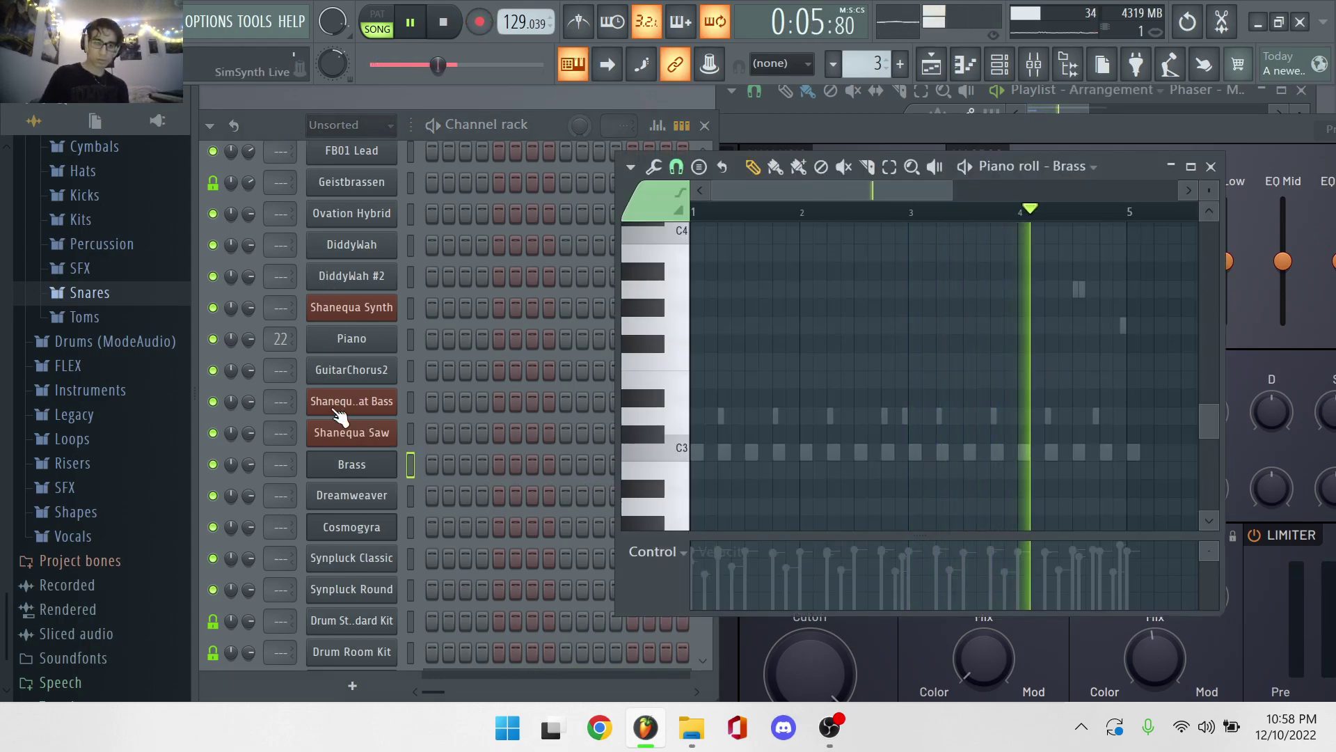
left_click_drag(249, 465, 249, 456)
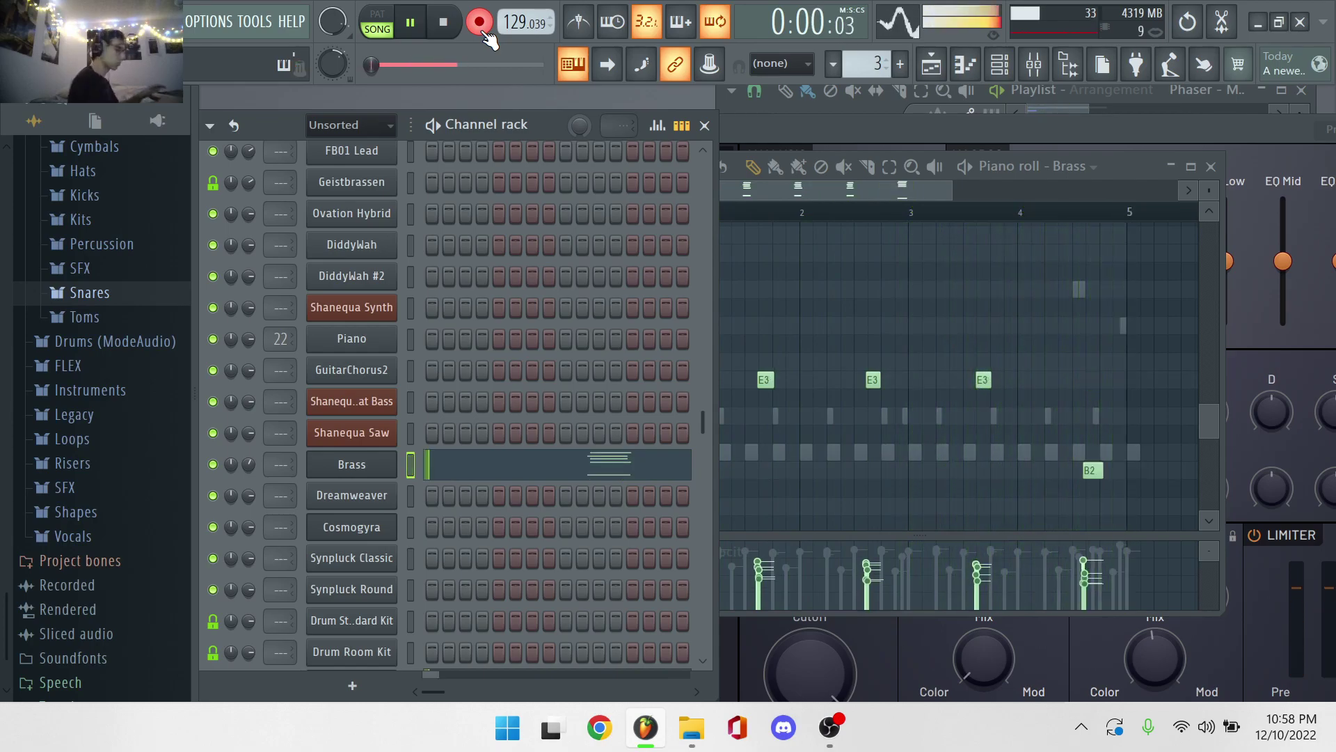
left_click(513, 470)
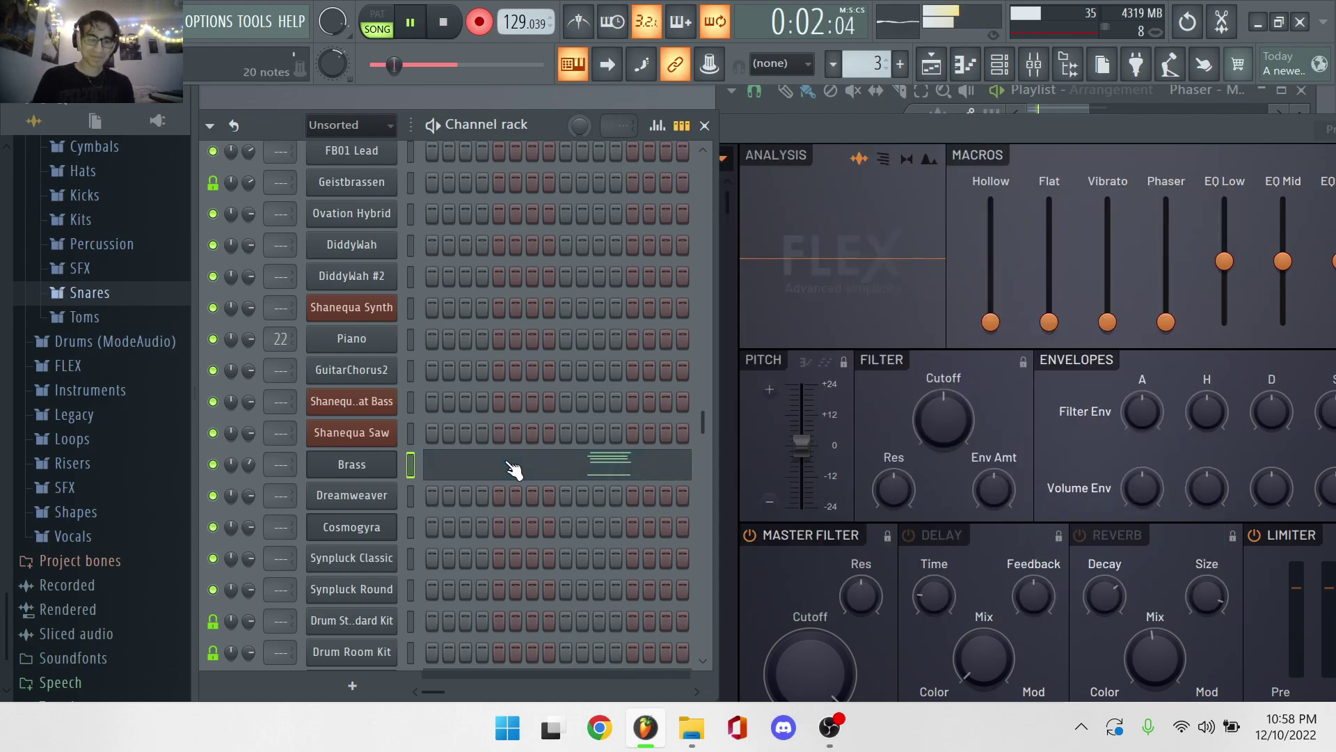
left_click(513, 470)
Record a four-bar Bass line based on E3 with D3 notes near the end, and close its piano roll and channel window.
scroll(504, 343, "up", 6)
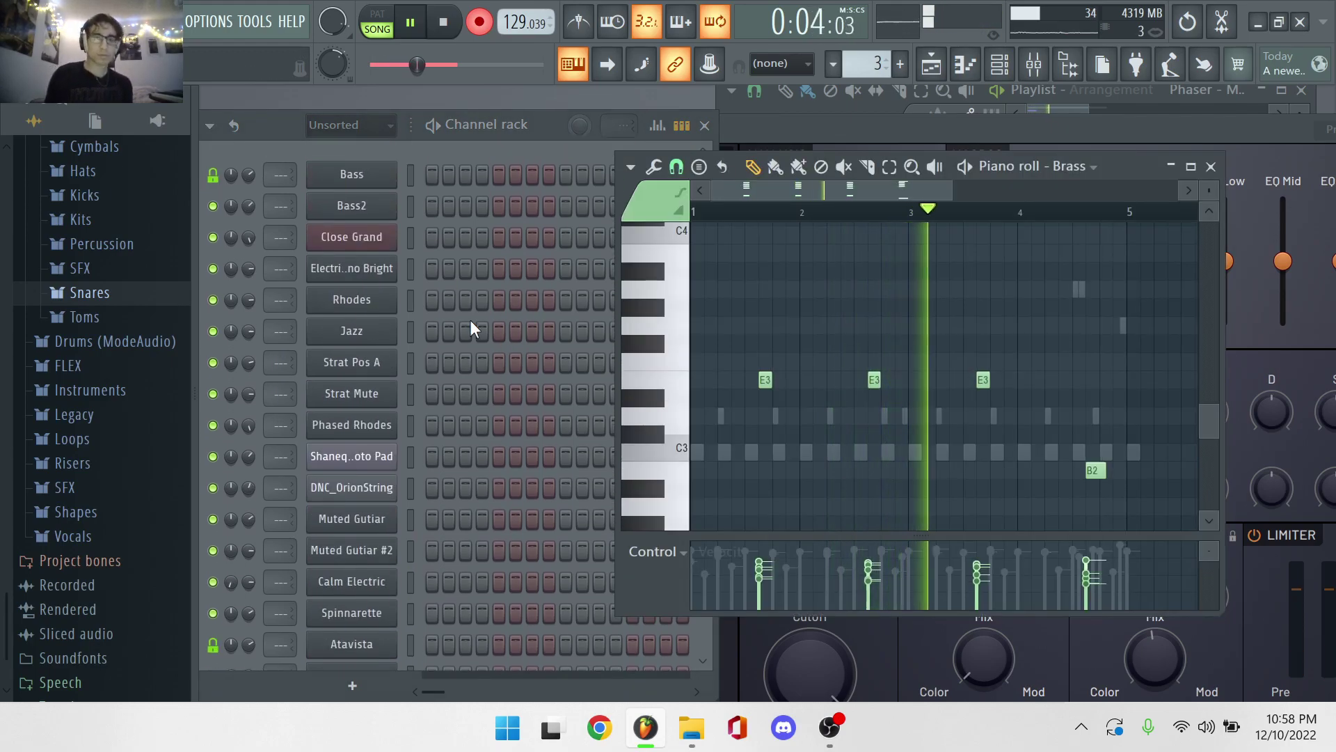
left_click(358, 177)
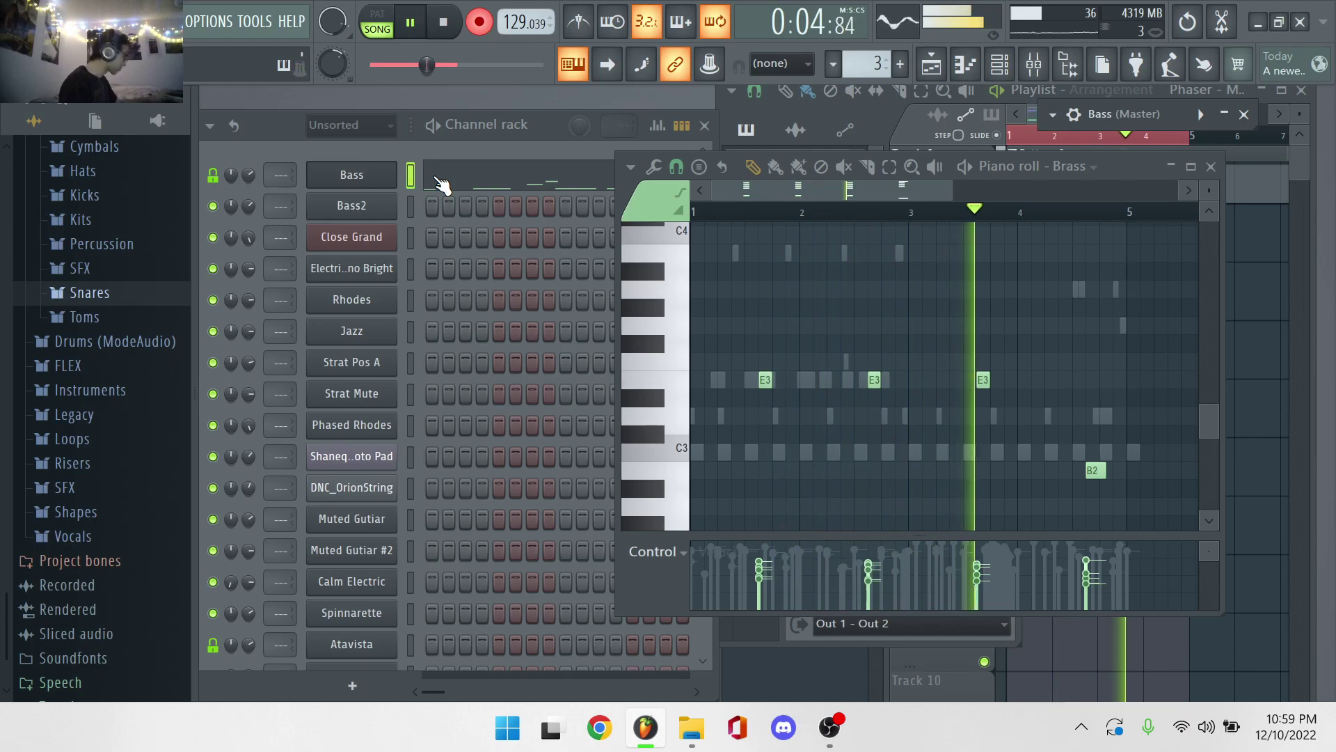
left_click(444, 185)
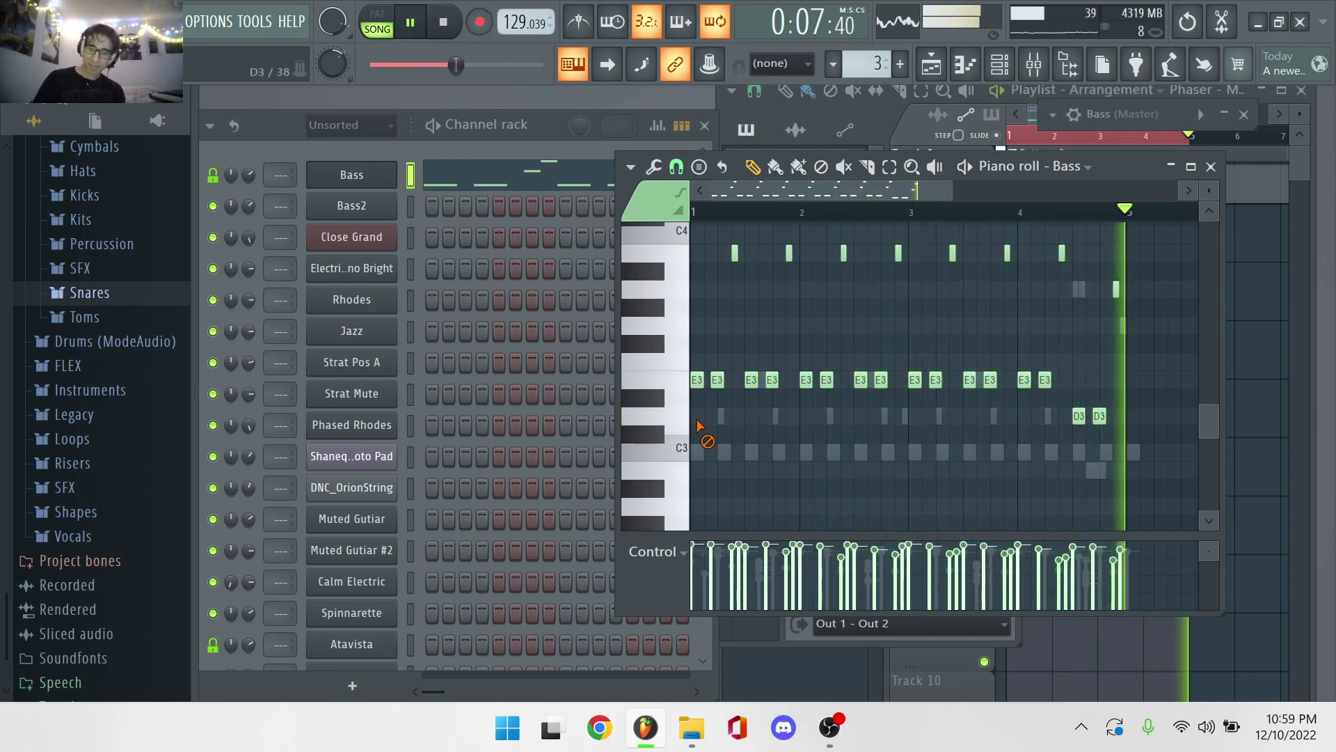
scroll(780, 432, "up", 3)
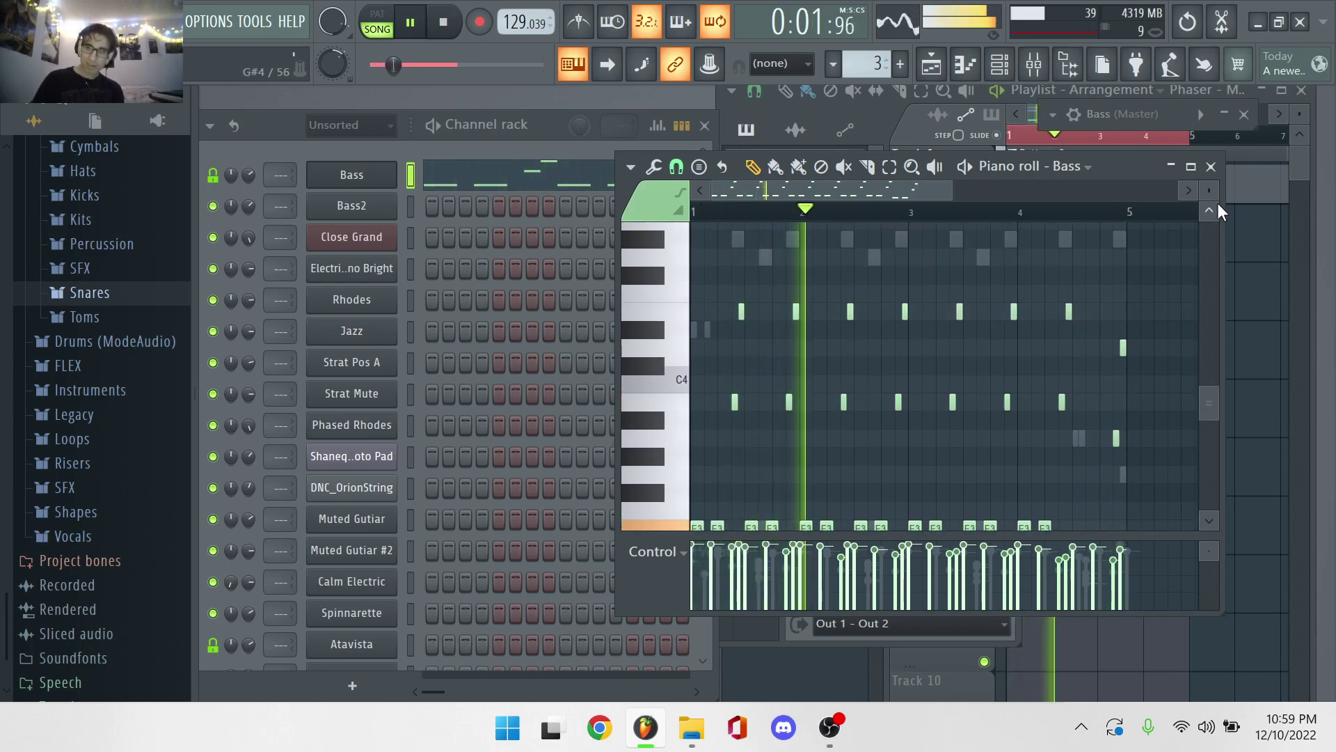
left_click(1211, 167)
left_click(1245, 114)
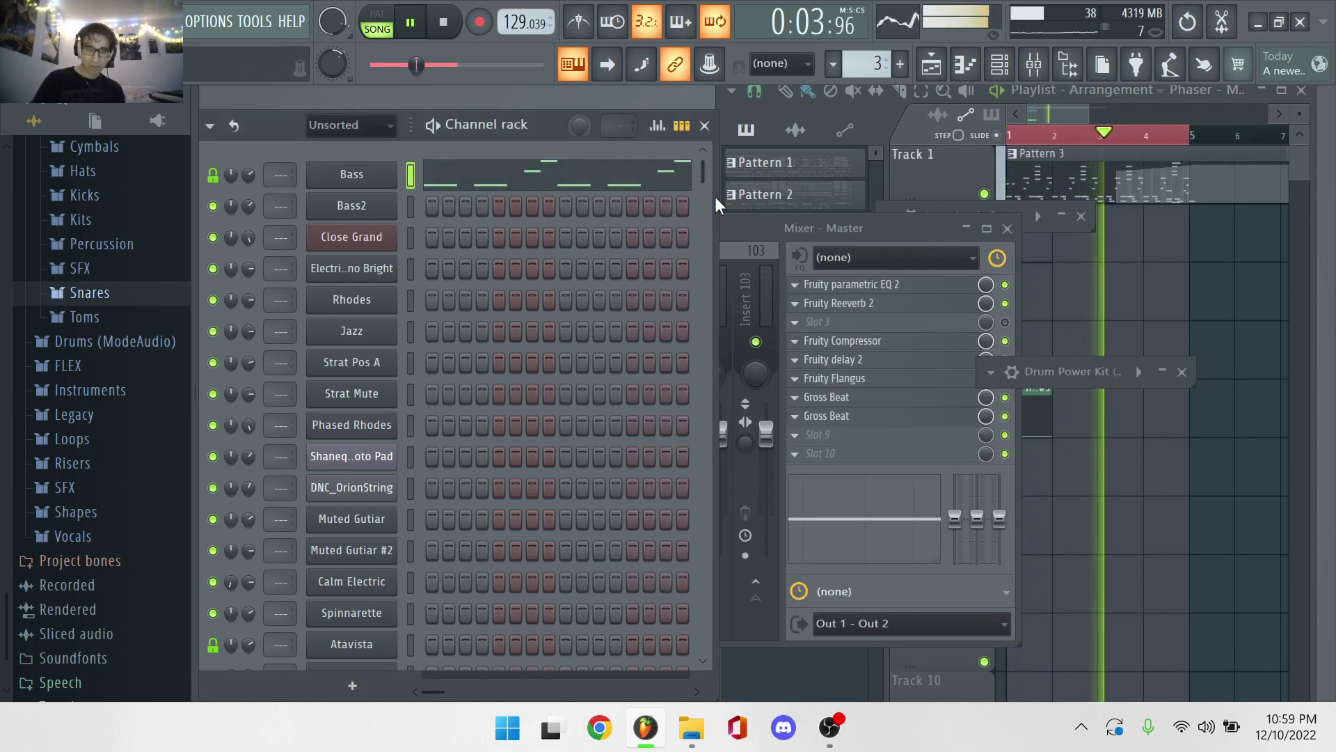
Record short Rhodes chords, one per bar, and open the part in the piano roll.
scroll(376, 418, "down", 5)
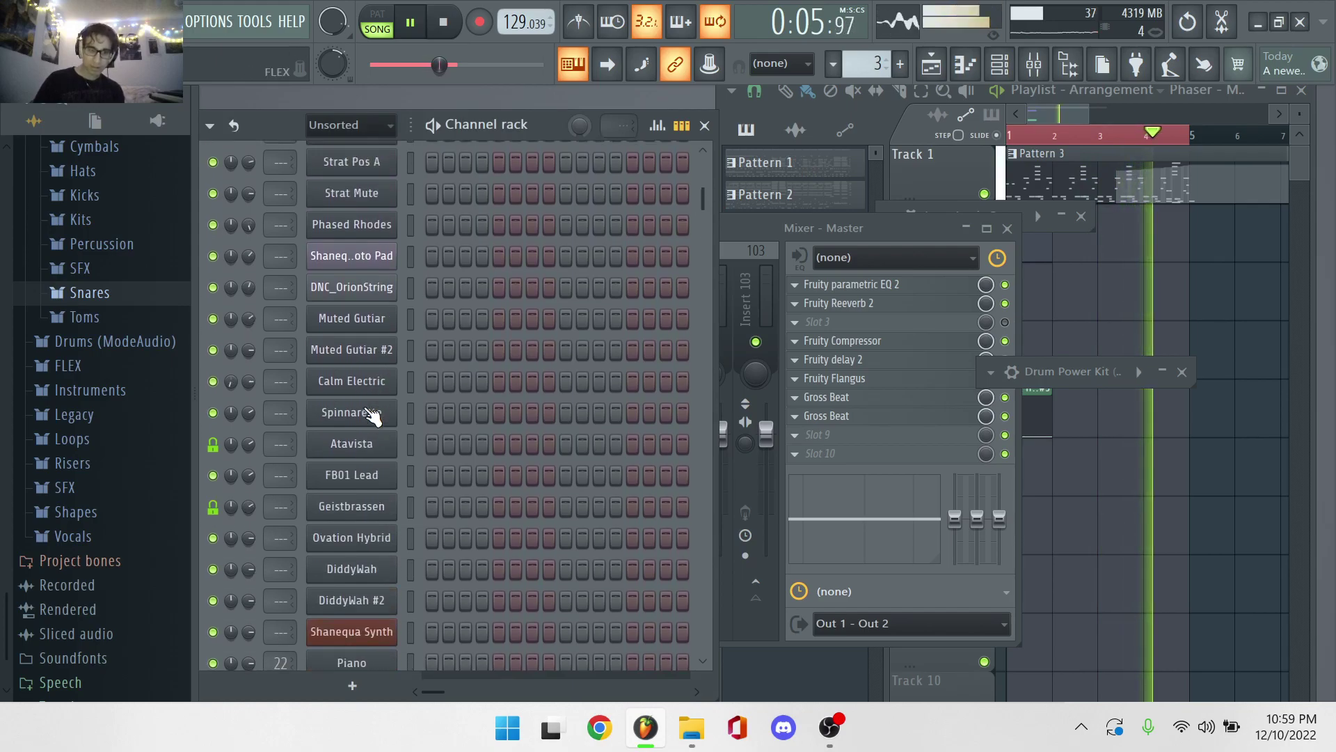
scroll(378, 327, "up", 5)
left_click(352, 299)
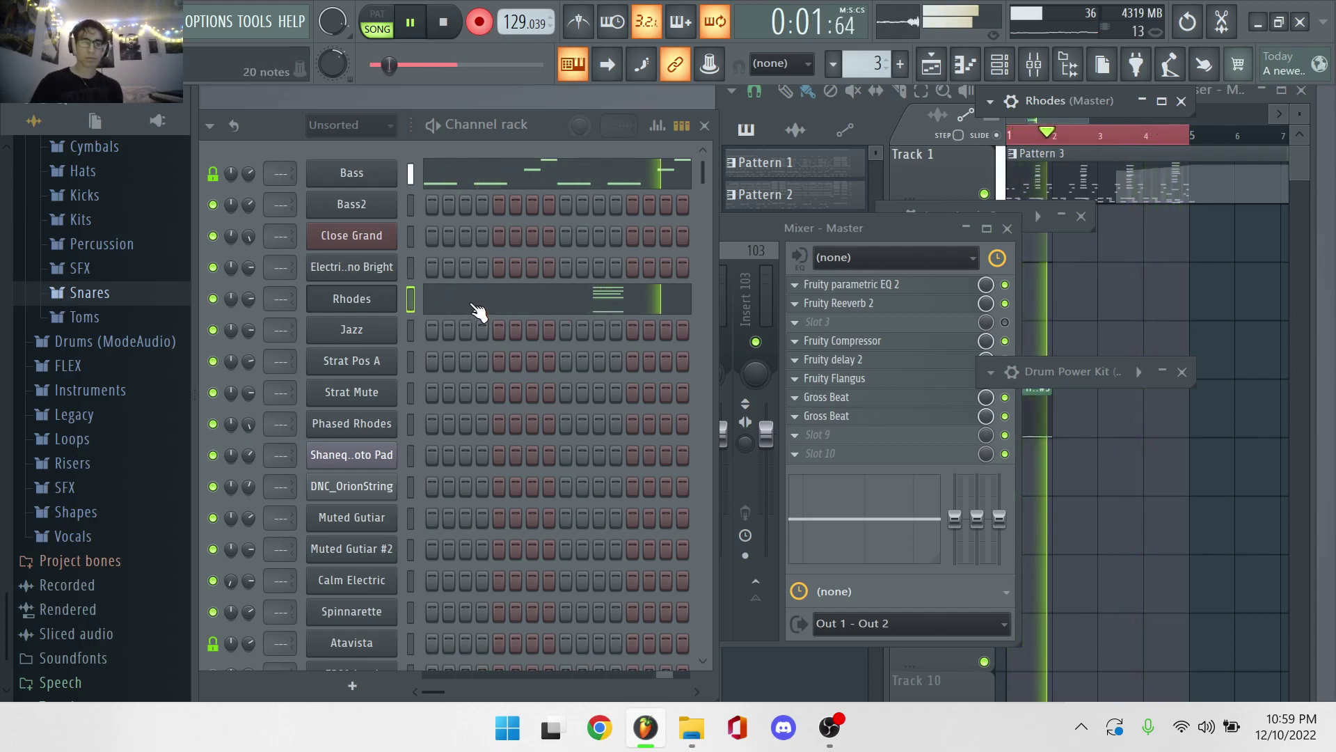
left_click(479, 311)
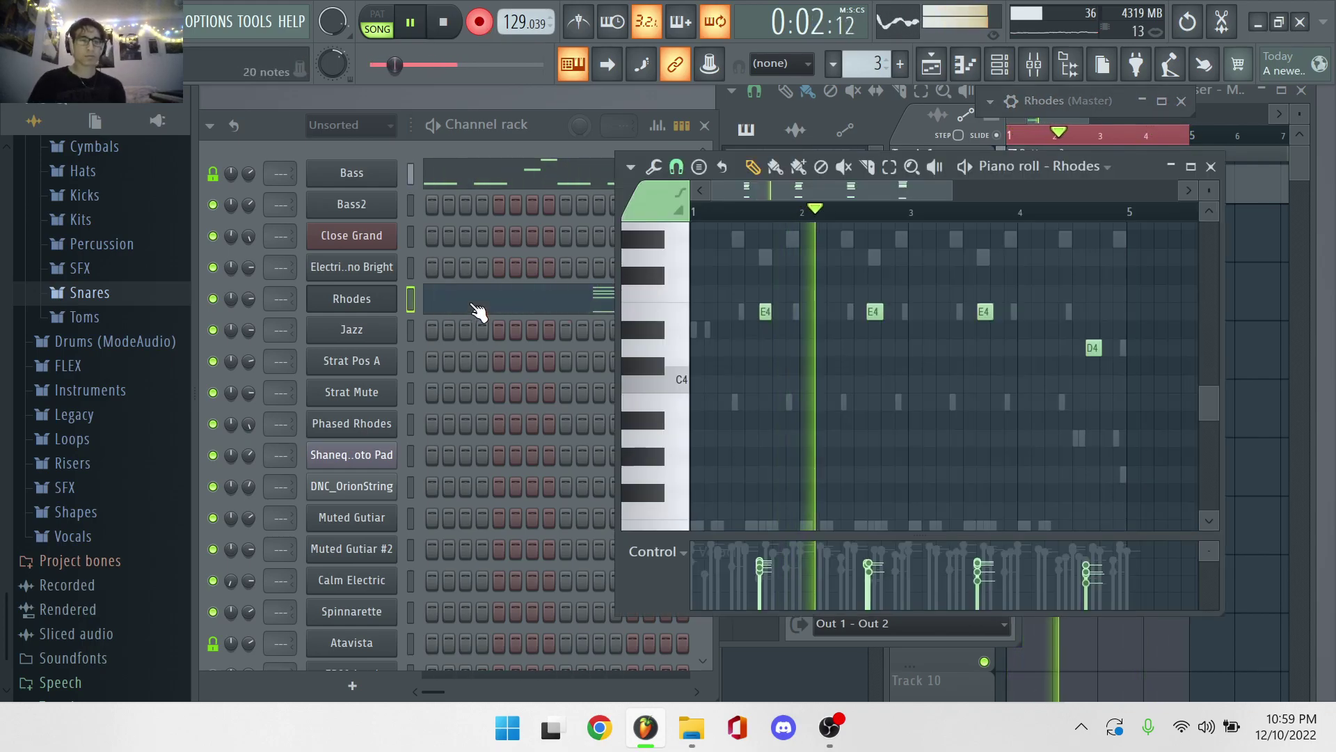
Record short Electric Piano Bright chords, one per bar, and two long sustained notes on DNC_OrionString, with its piano roll open.
left_click(381, 277)
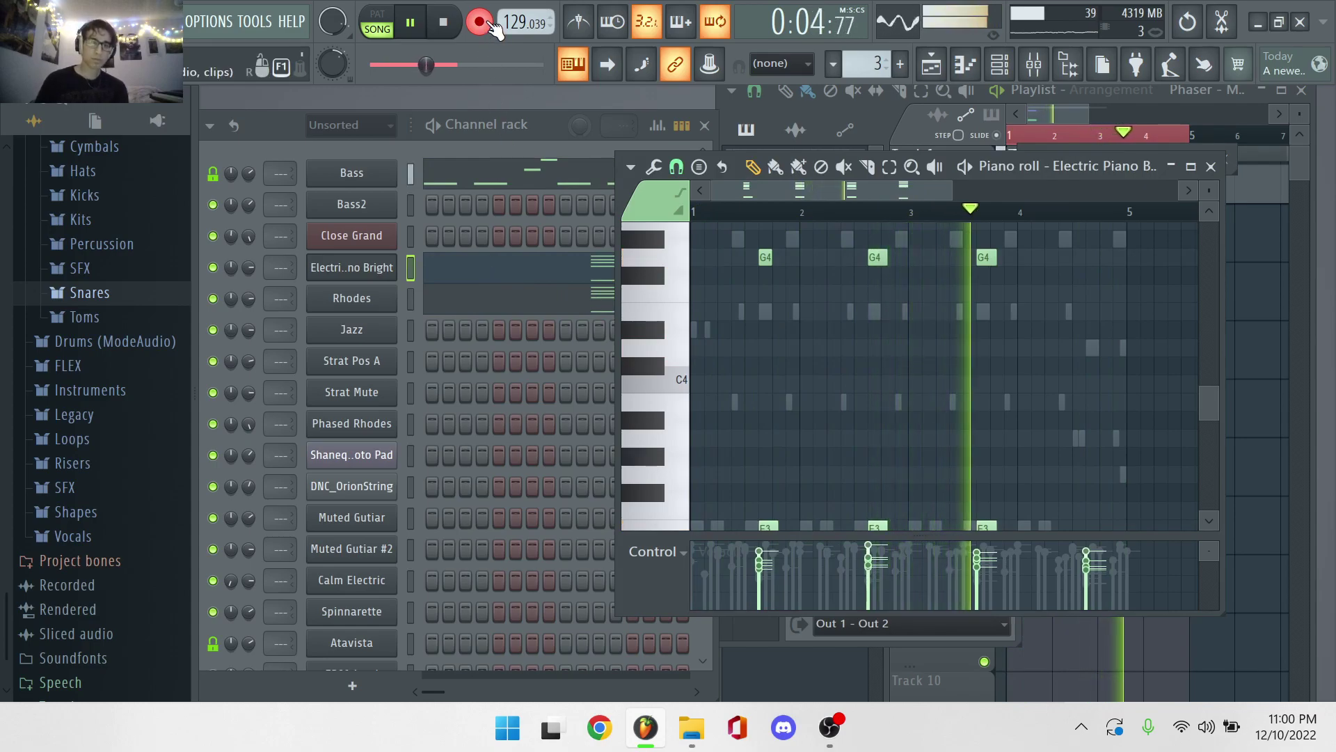
left_click(348, 490)
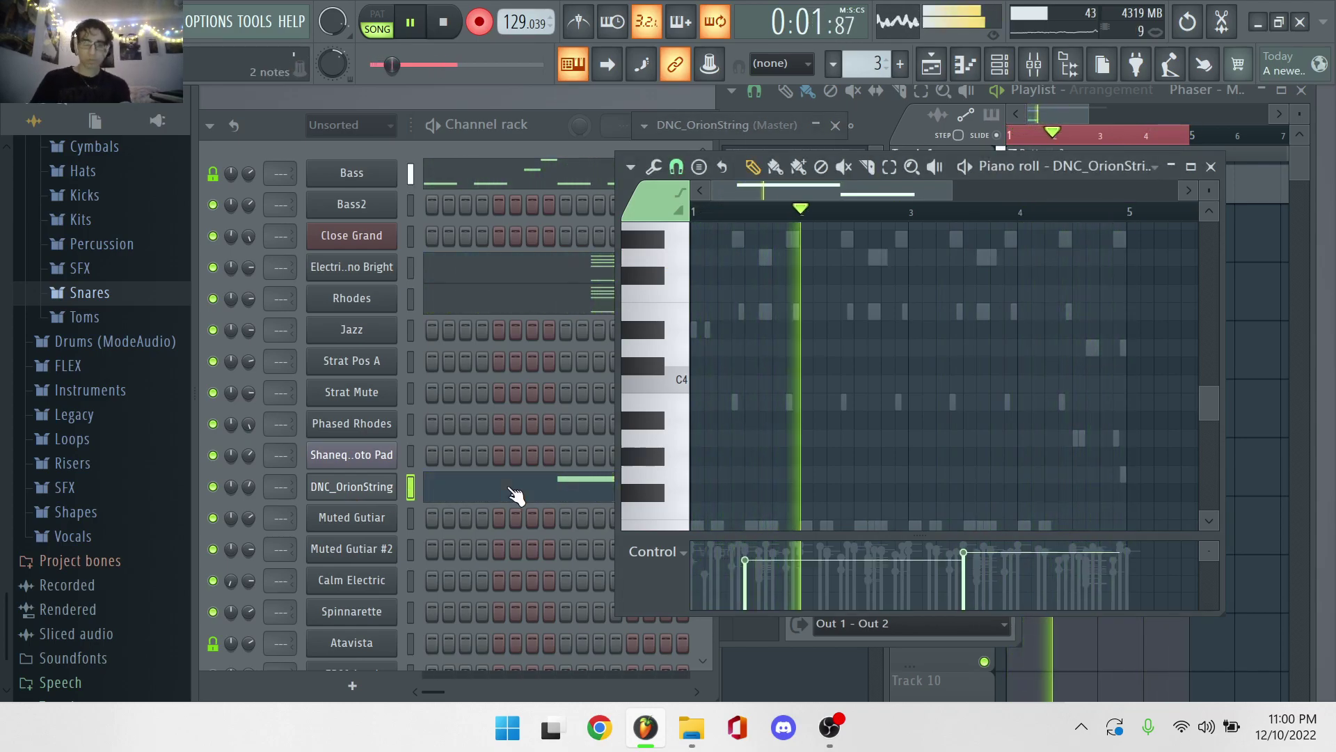
Record a four-bar part of repeated short chords on the Synpluck Classic channel and open it in the piano roll.
scroll(490, 366, "down", 10)
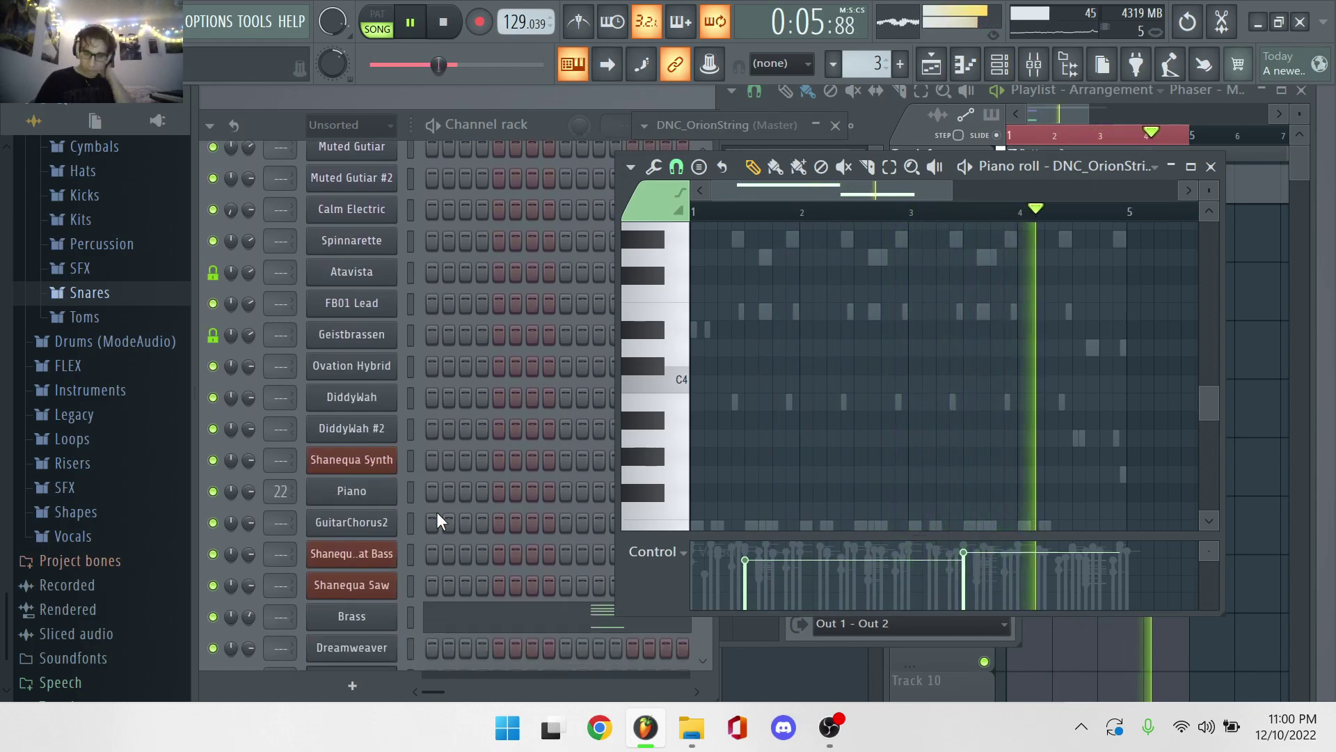
scroll(436, 512, "down", 3)
scroll(436, 512, "up", 3)
scroll(437, 512, "down", 4)
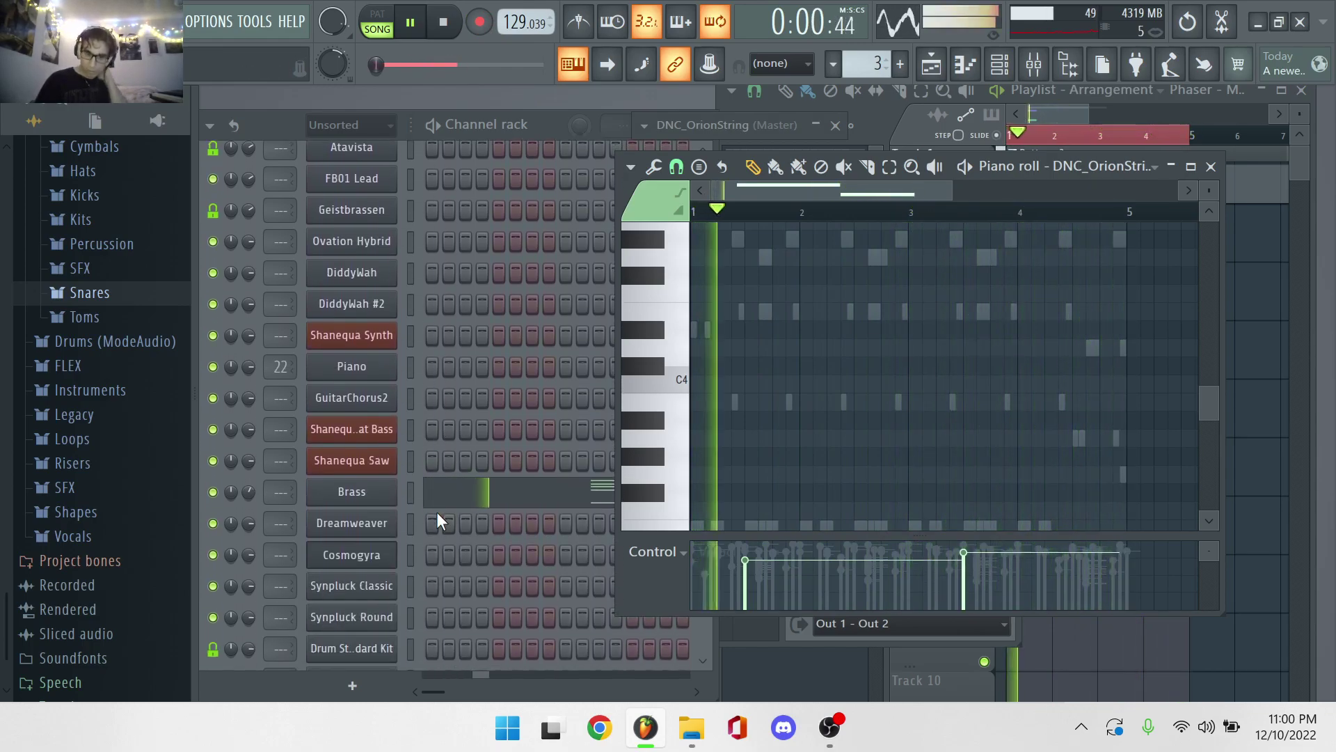
left_click(377, 533)
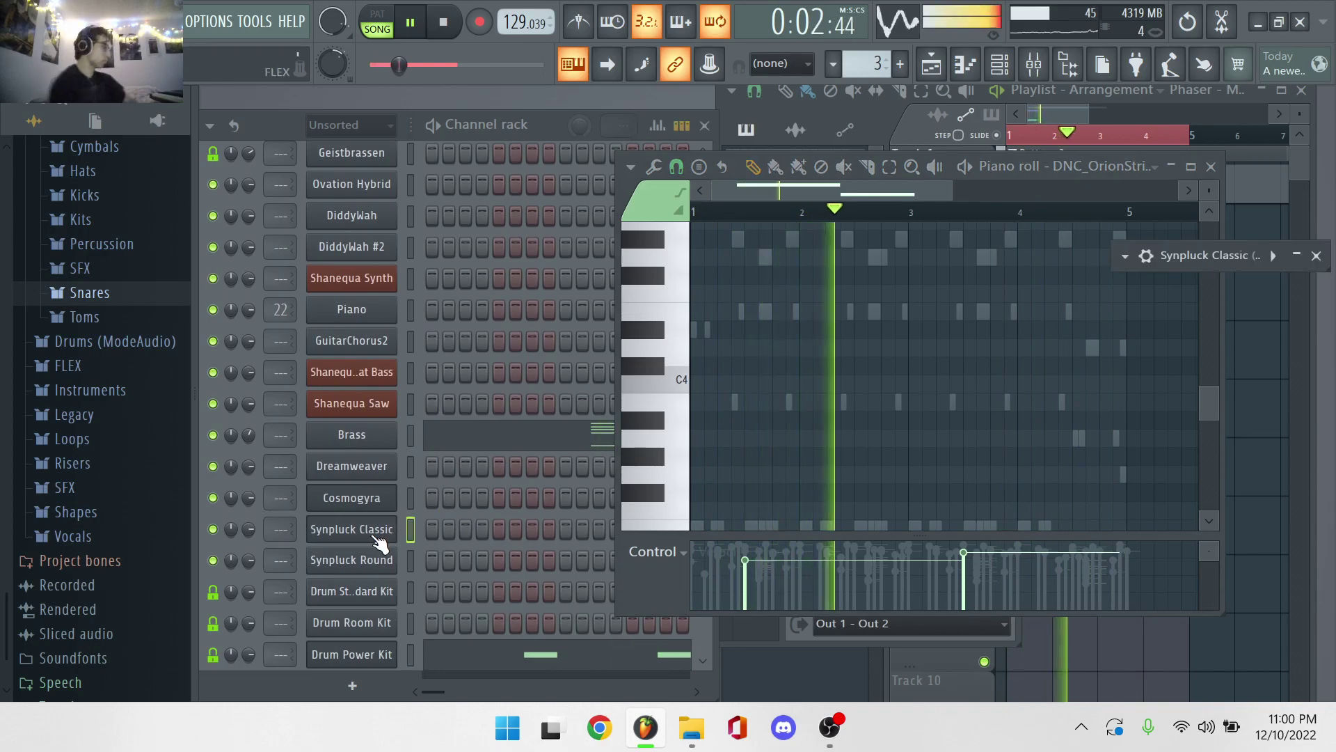
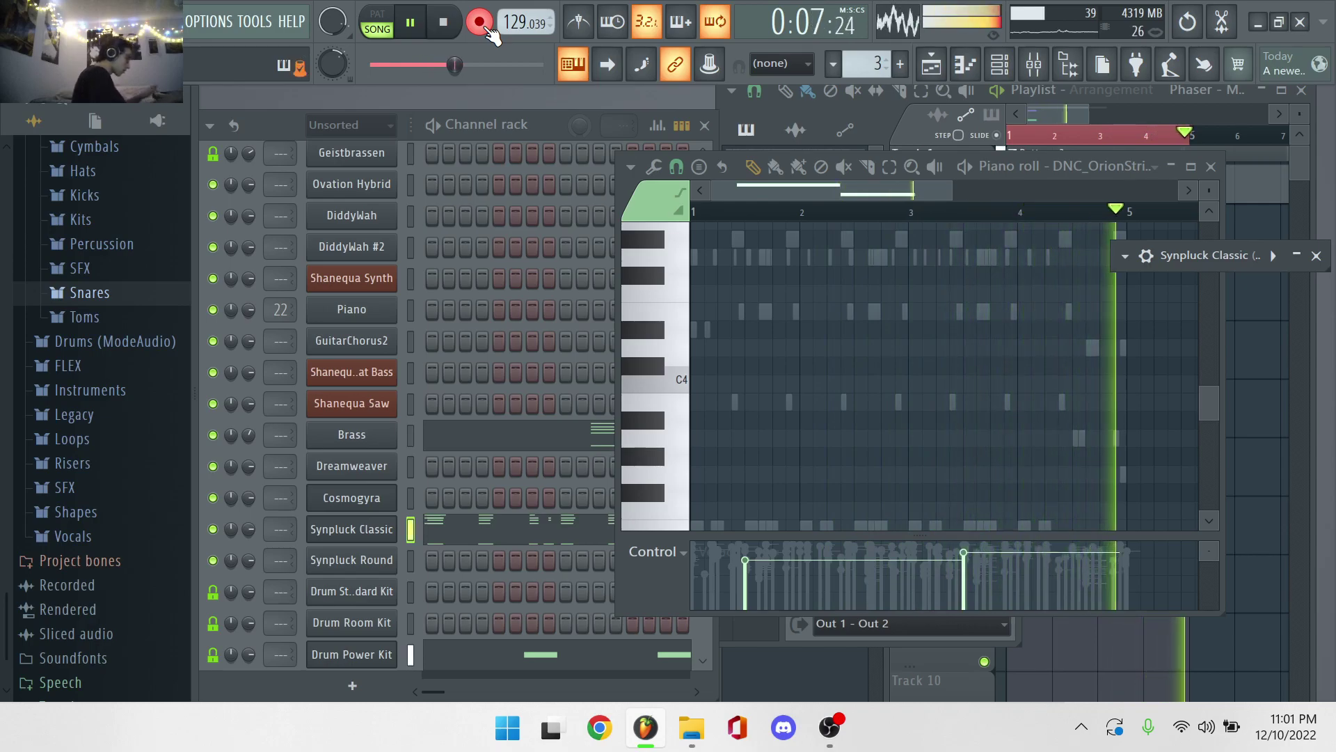
left_click(498, 528)
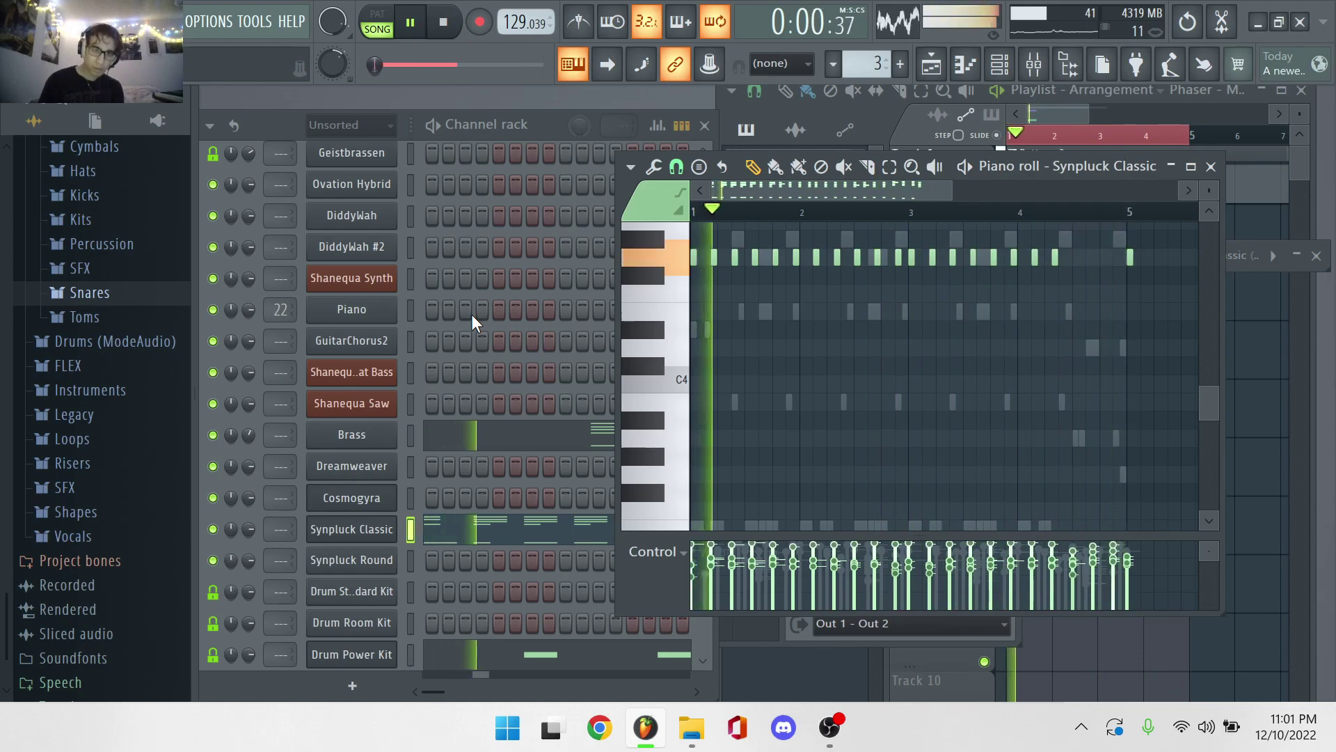
Mute the DNC_OrionString channel and open the Shanequa Toto Pad channel.
scroll(441, 392, "up", 5)
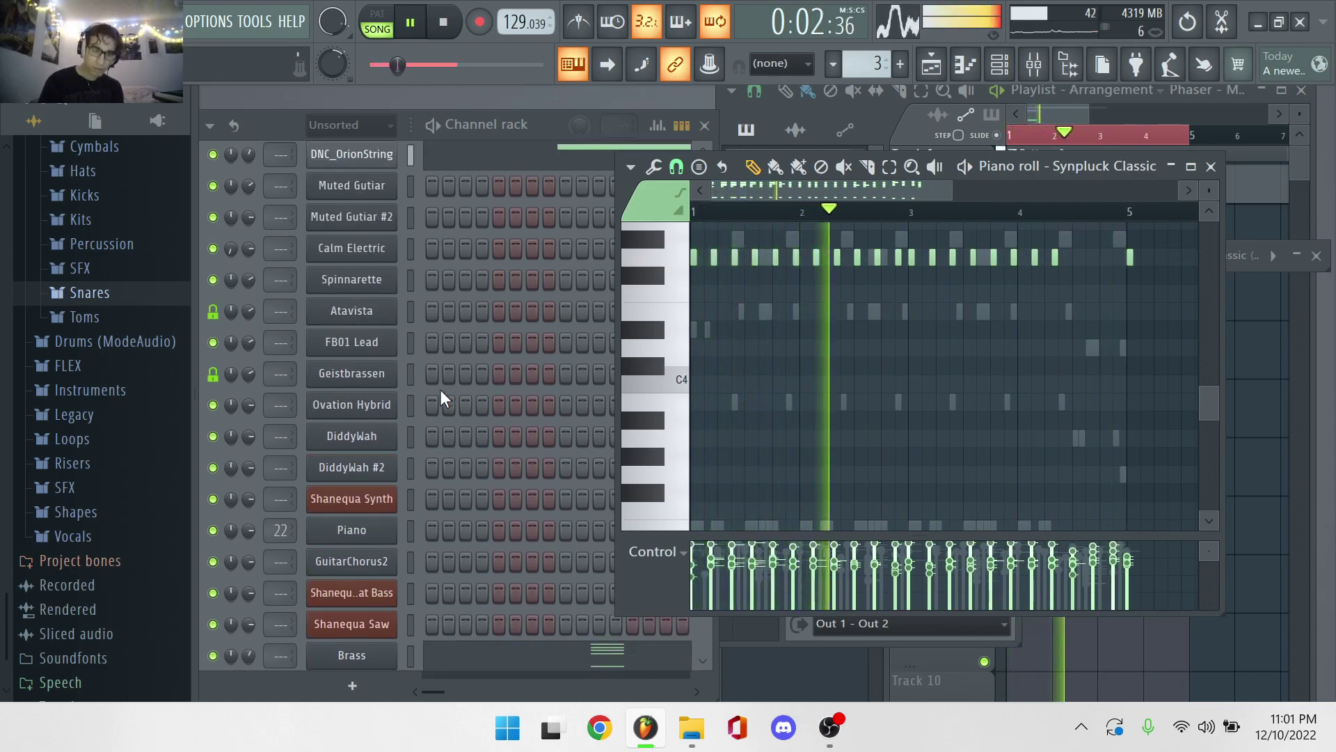
scroll(440, 390, "up", 2)
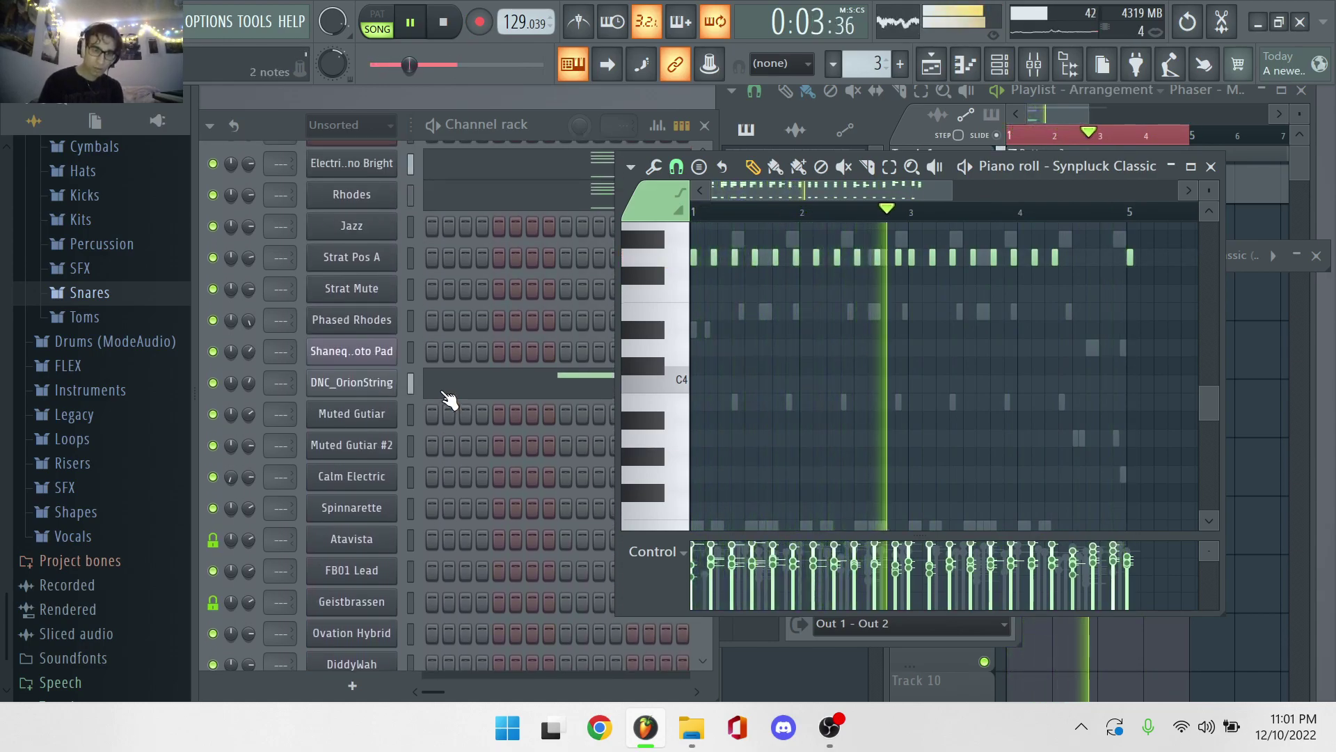
left_click(215, 382)
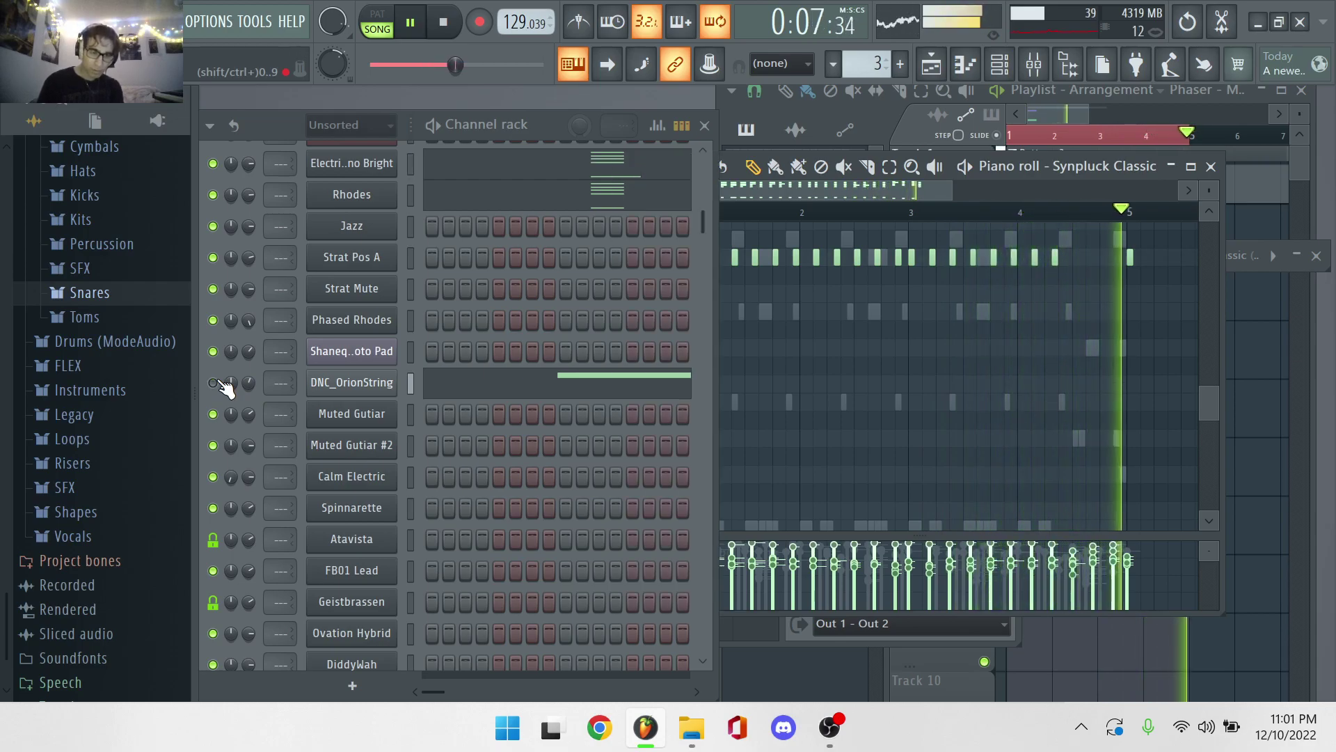
left_click(356, 359)
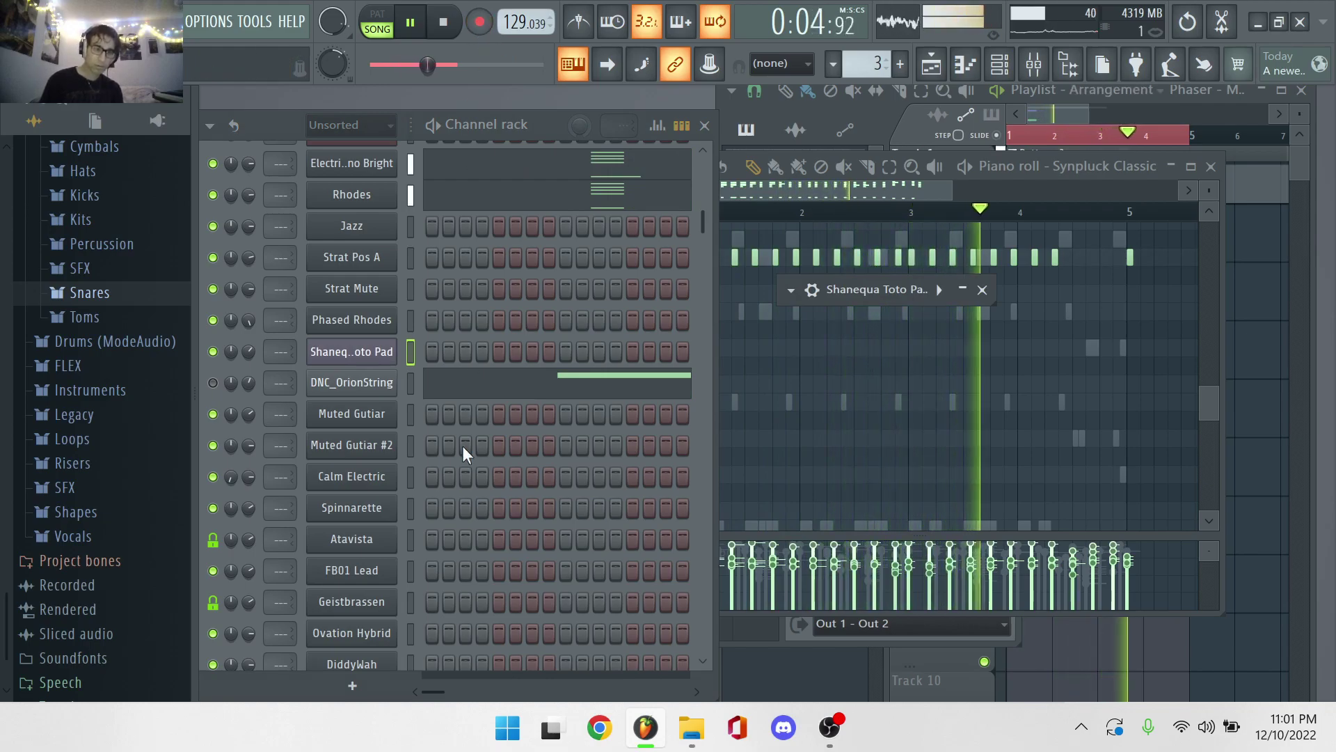
Record a steady four-bar closed hi-hat line on the Default drum channel, check it in the piano roll and close that window.
scroll(463, 445, "down", 4)
scroll(405, 516, "down", 2)
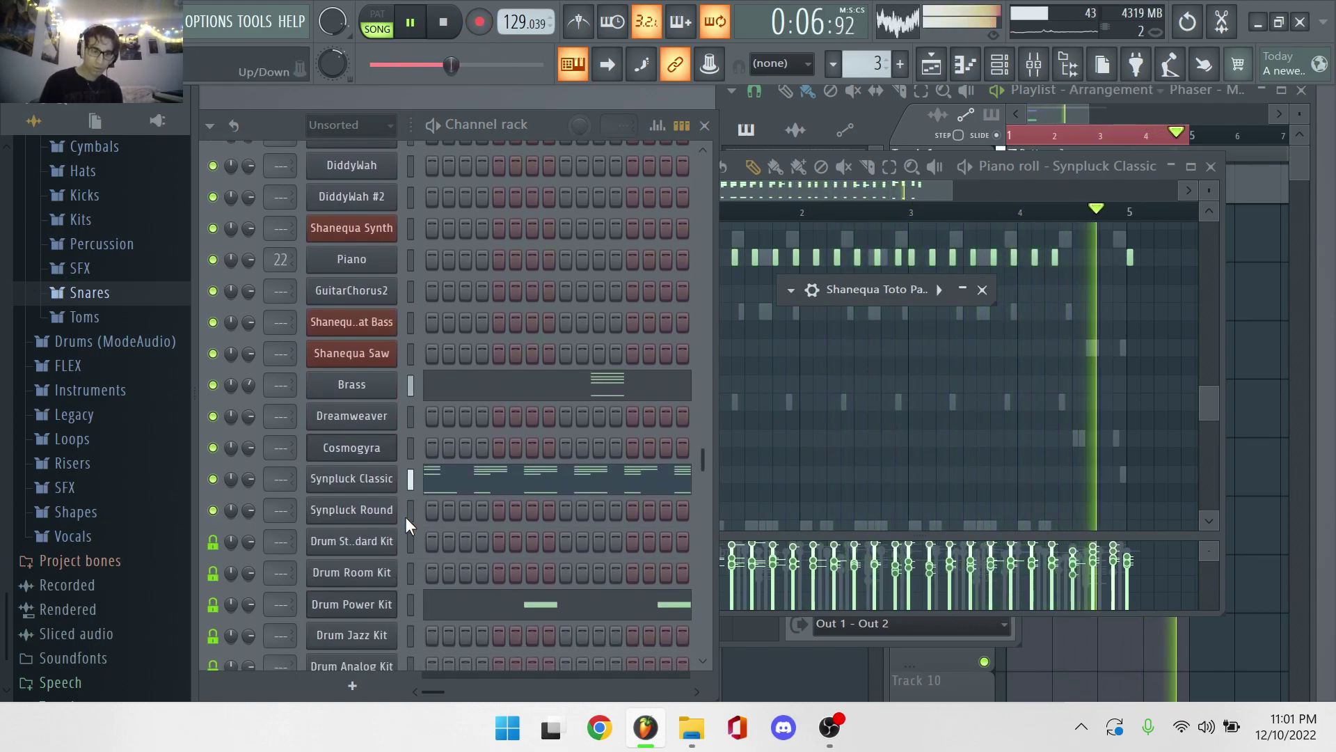
scroll(375, 503, "down", 1)
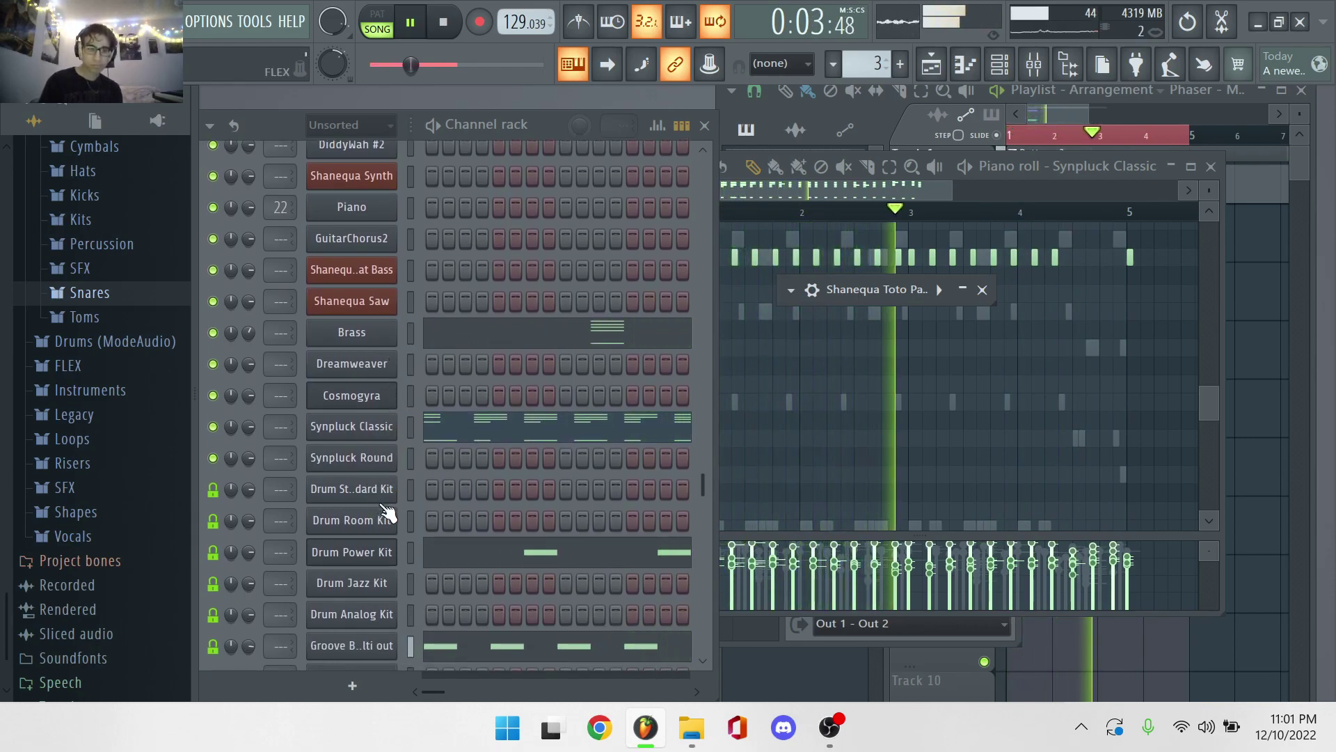
scroll(382, 480, "down", 3)
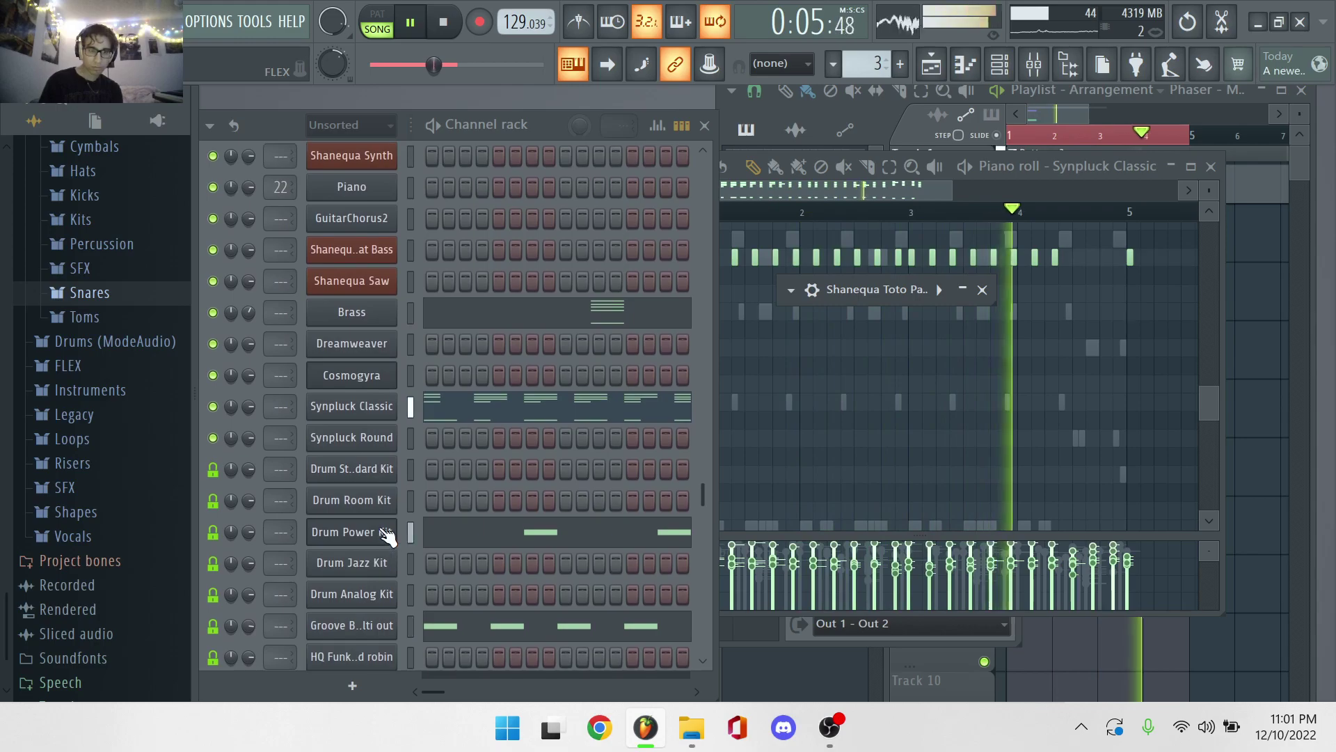
left_click(376, 449)
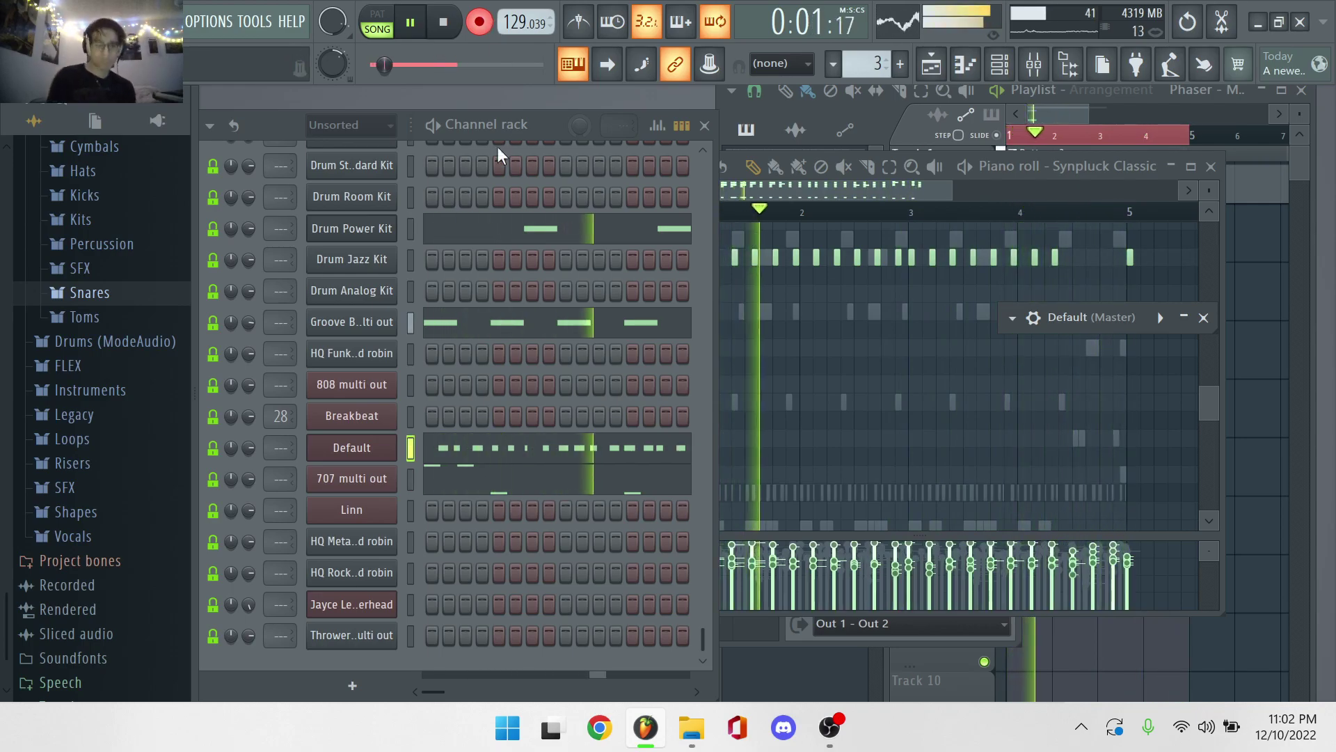
left_click(525, 461)
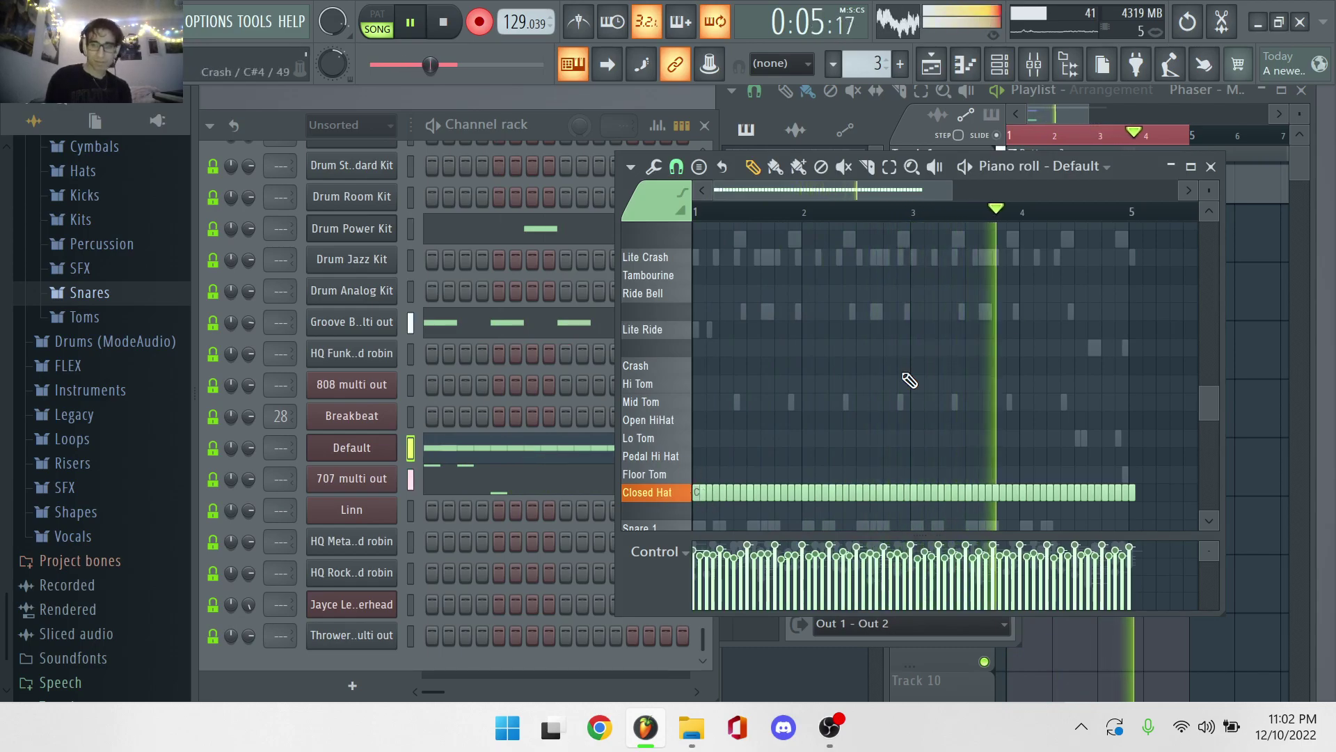
left_click(1211, 166)
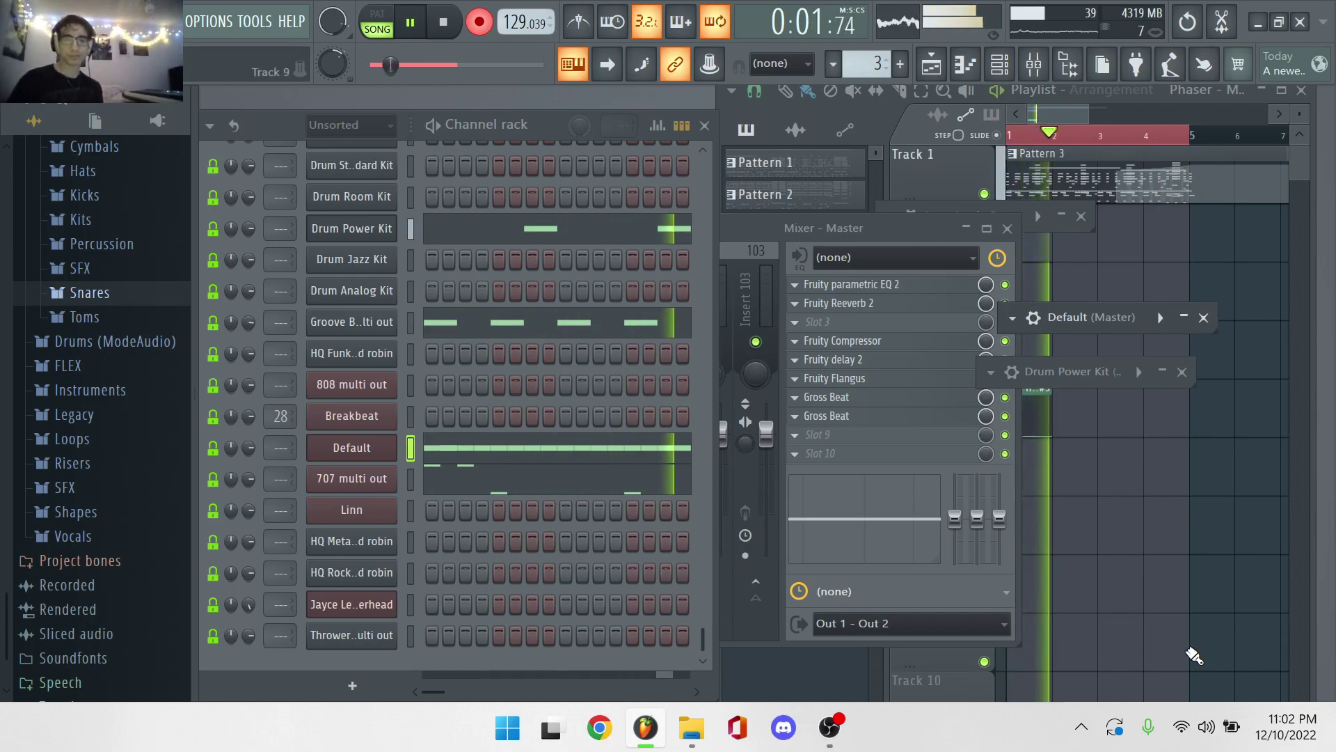
Switch to OBS to check the screen recording, and minimize its window to return to FL Studio.
left_click(845, 742)
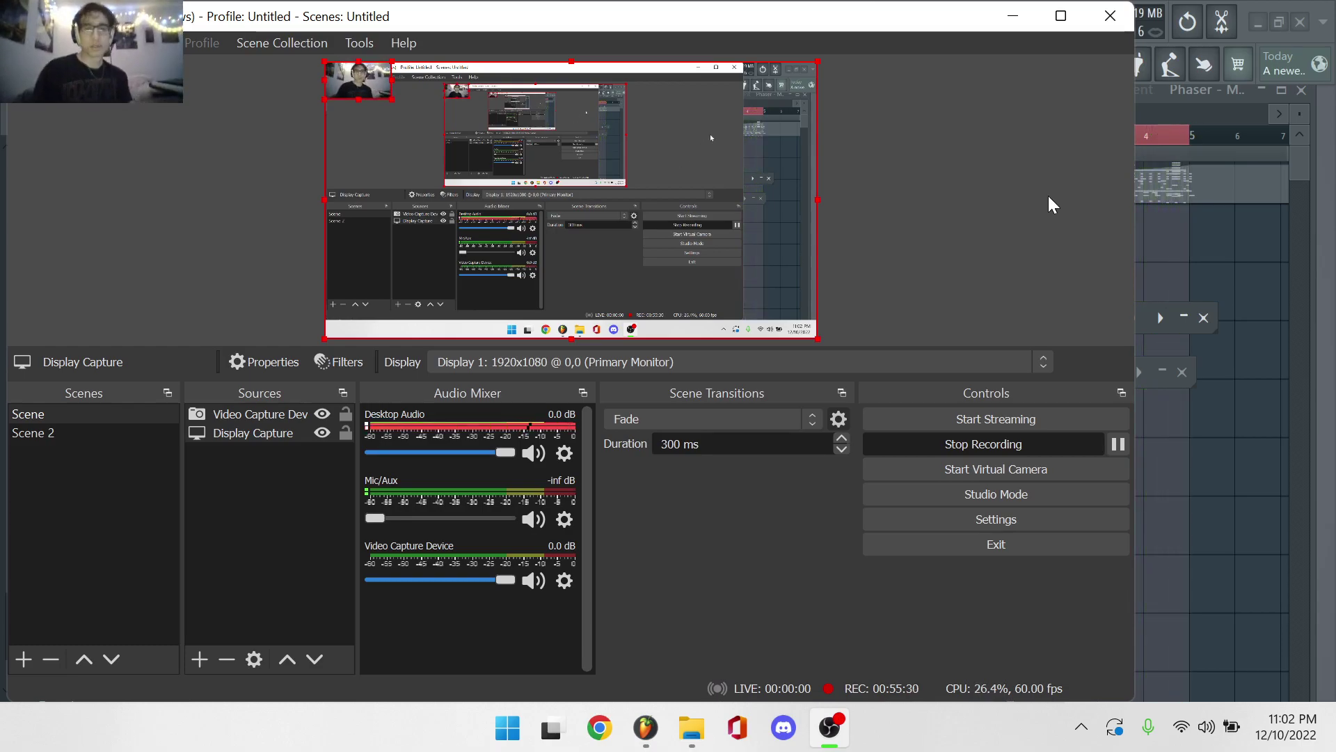
left_click(1015, 18)
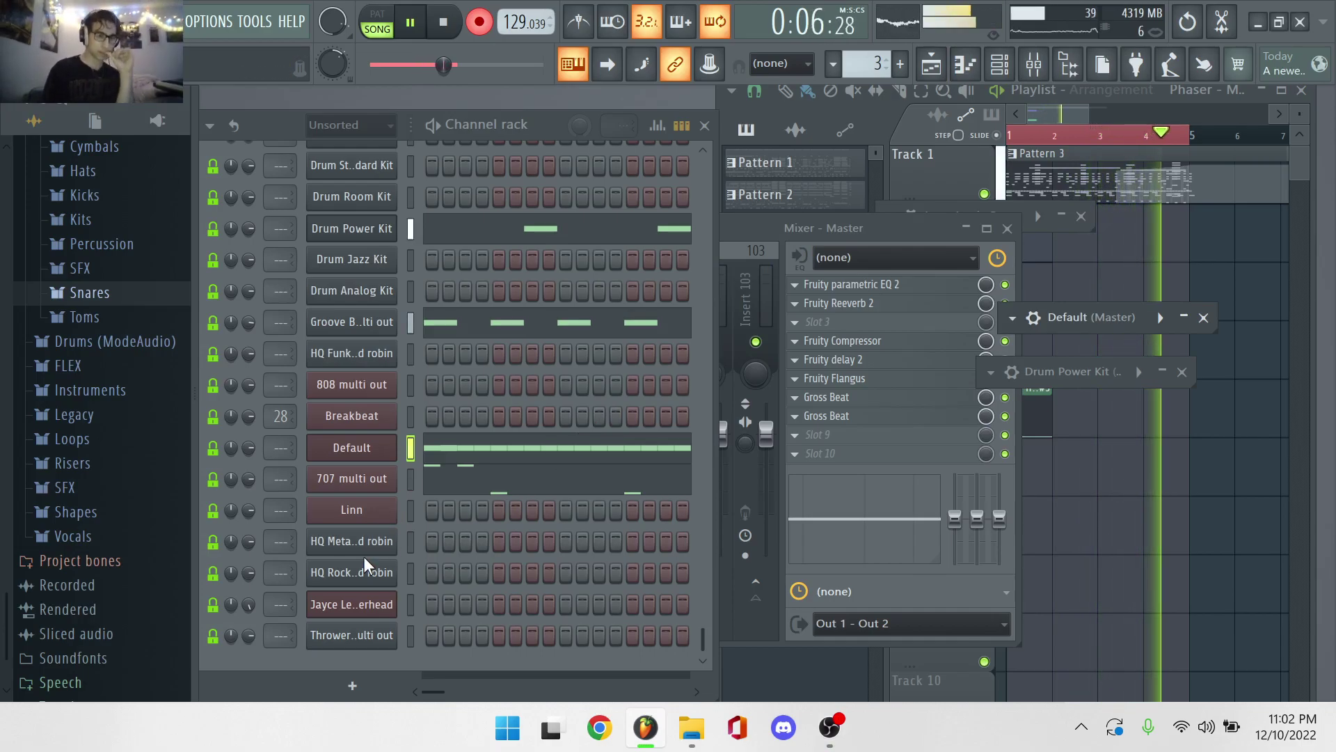
Record short Spinnarette chords, two per bar across the four bars, and open the part in the piano roll.
scroll(407, 459, "down", 10)
scroll(407, 452, "up", 5)
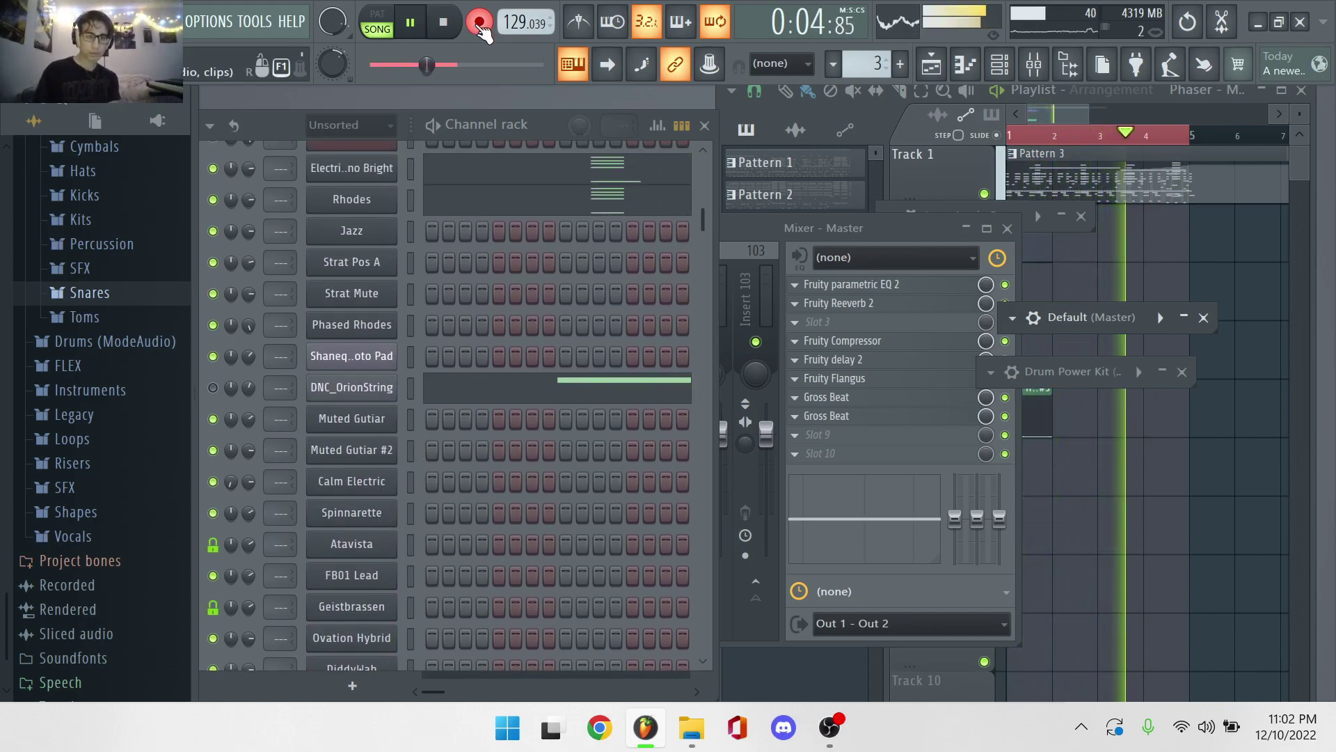
left_click(377, 515)
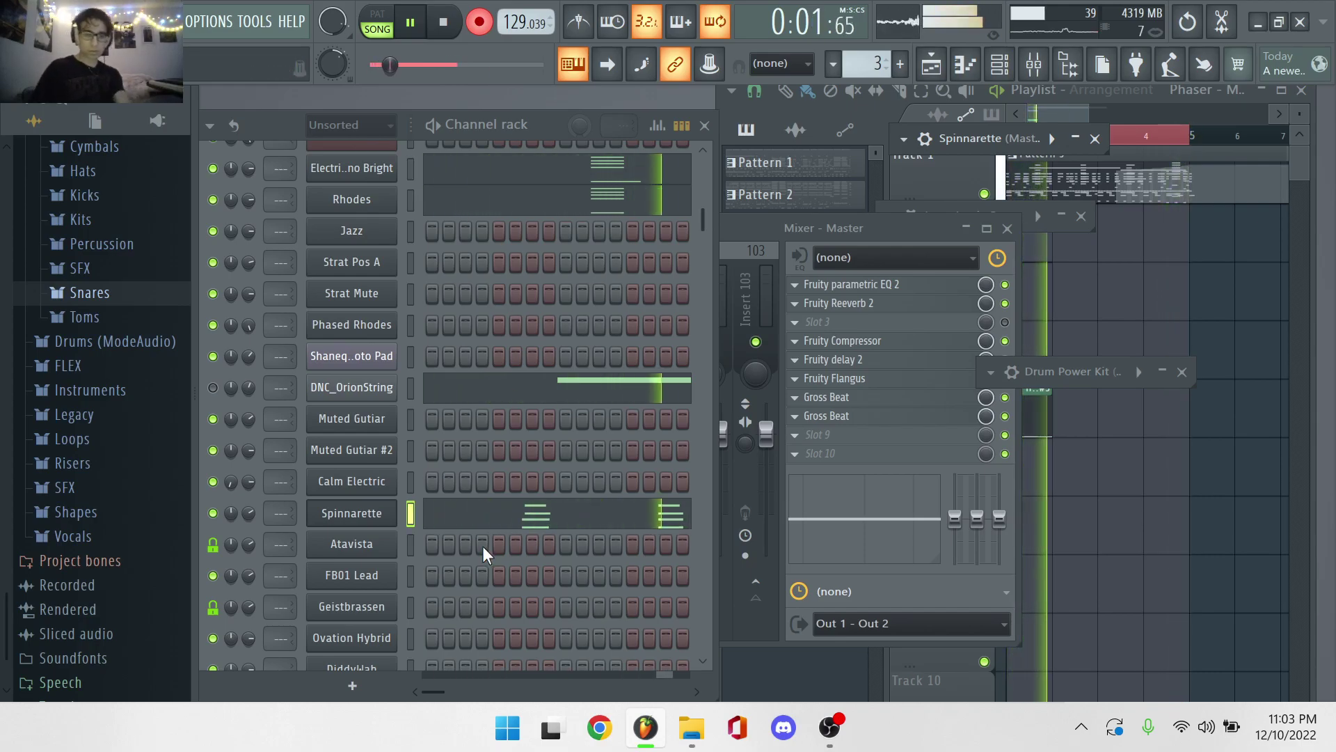
left_click(500, 523)
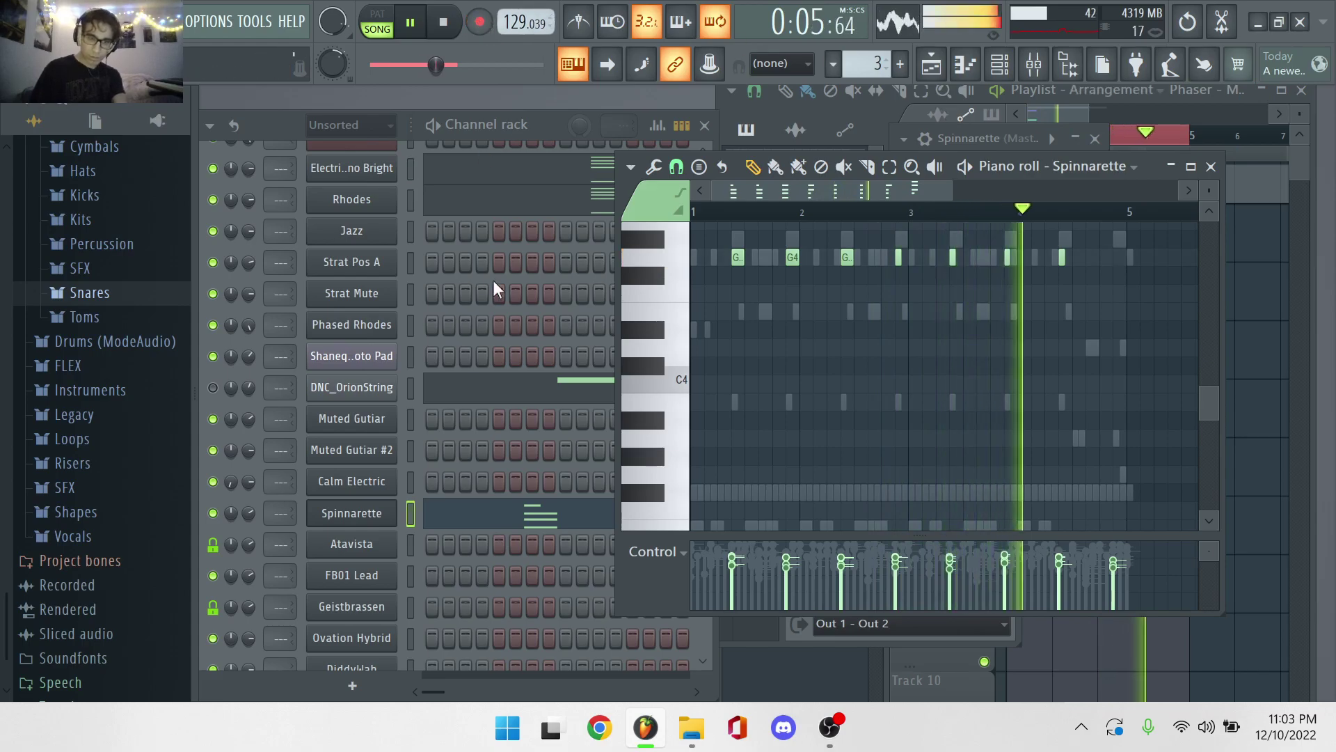
Raise the channel volume of the multi-out Groove drum kit.
scroll(491, 307, "down", 8)
scroll(492, 307, "down", 3)
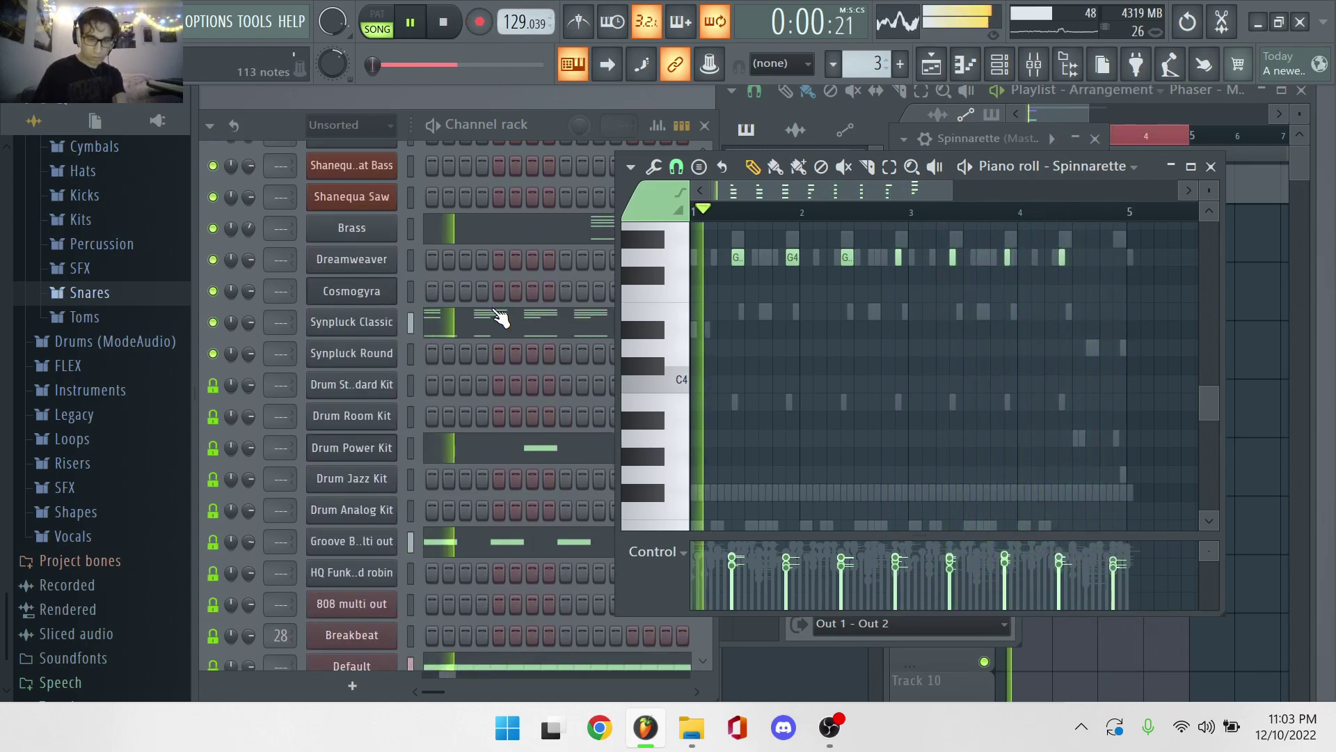
left_click_drag(252, 460, 252, 438)
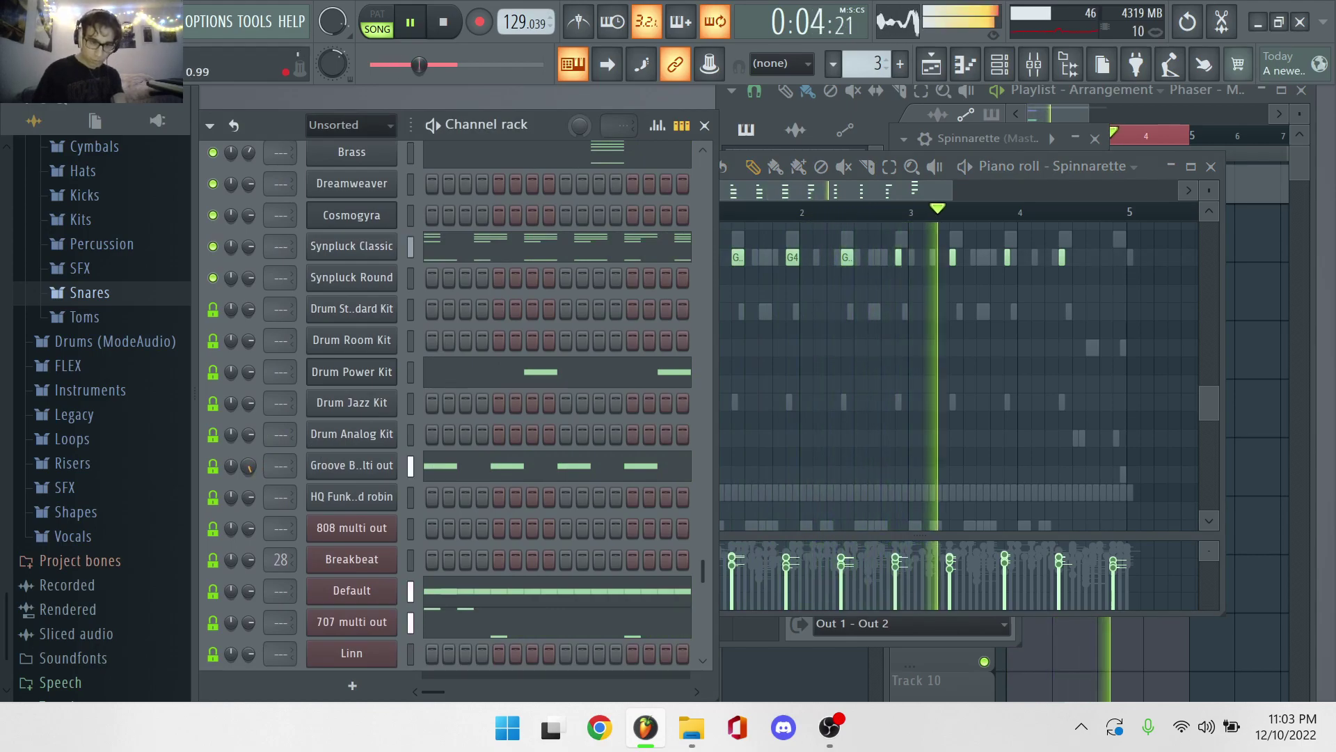
Open the Geistbrassen channel to try its sound against the playing pattern, and return to the channel rack.
scroll(341, 425, "up", 9)
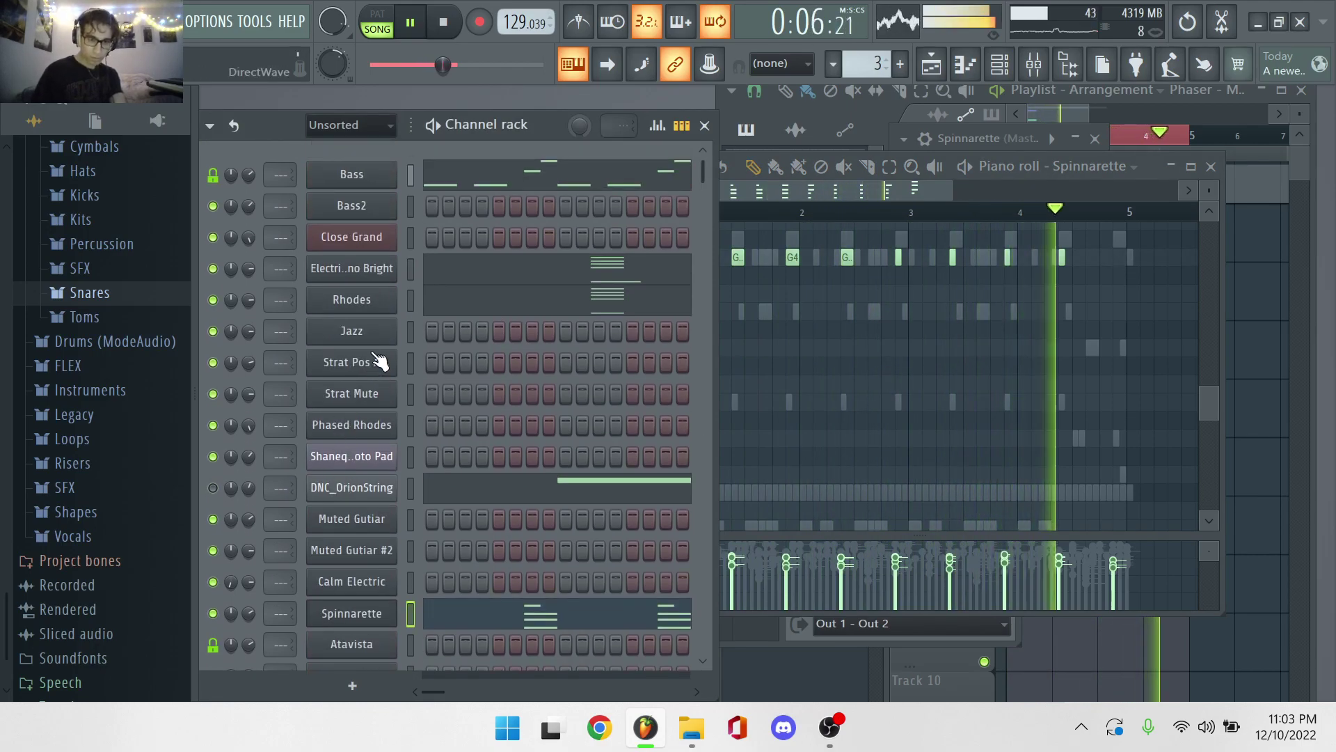
scroll(414, 339, "down", 4)
scroll(414, 338, "down", 1)
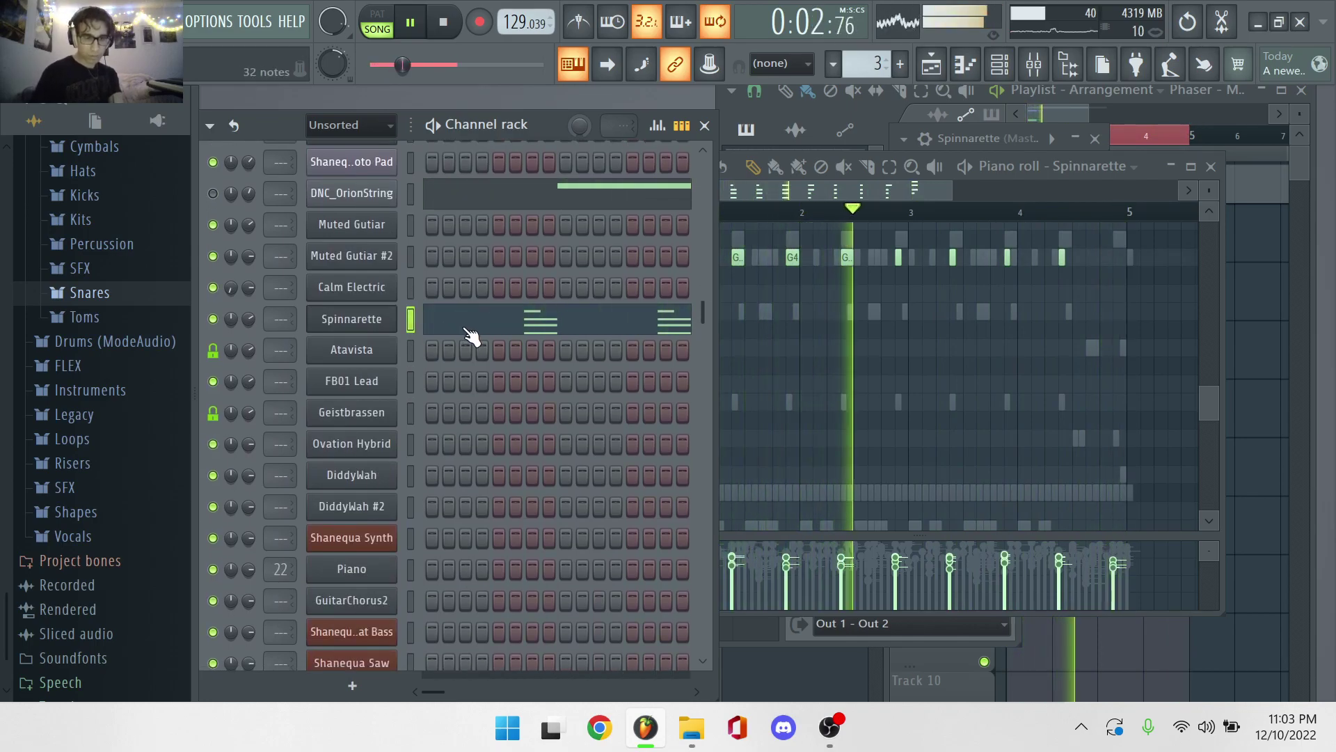
left_click(376, 415)
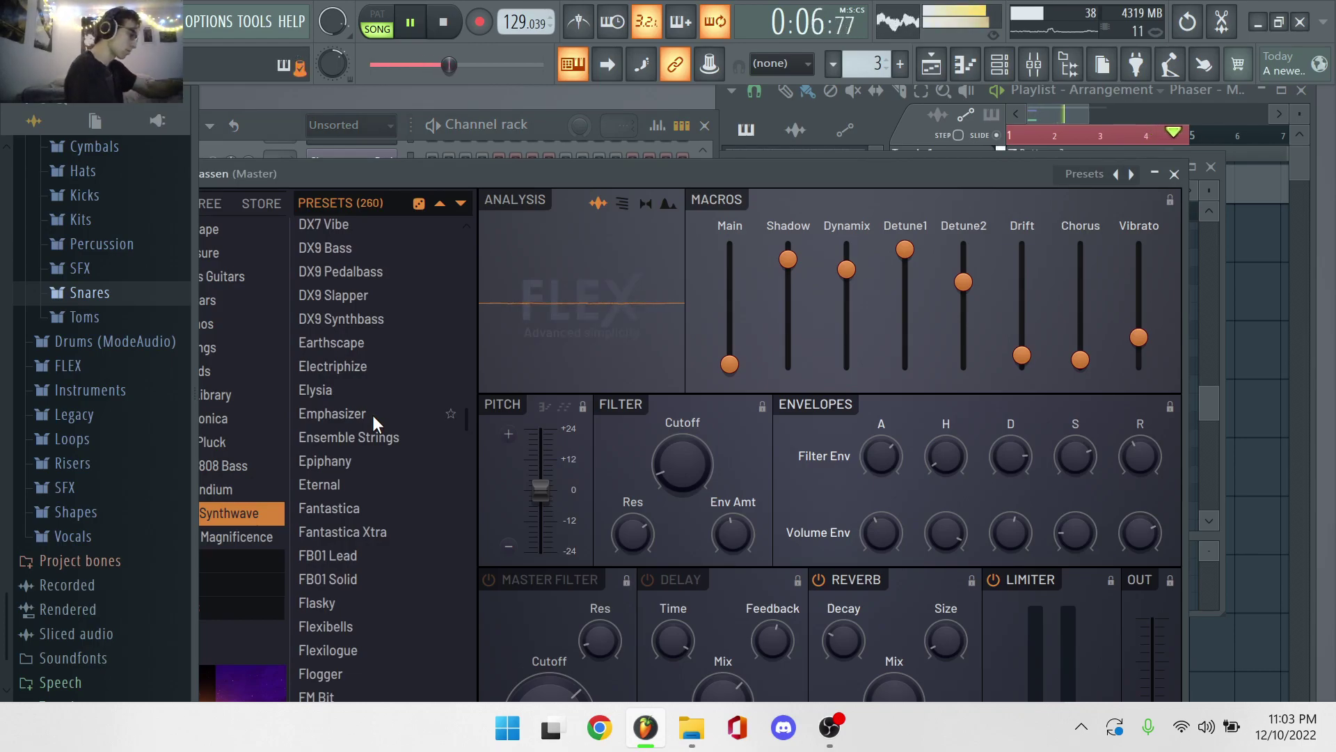
key("space")
key("space")
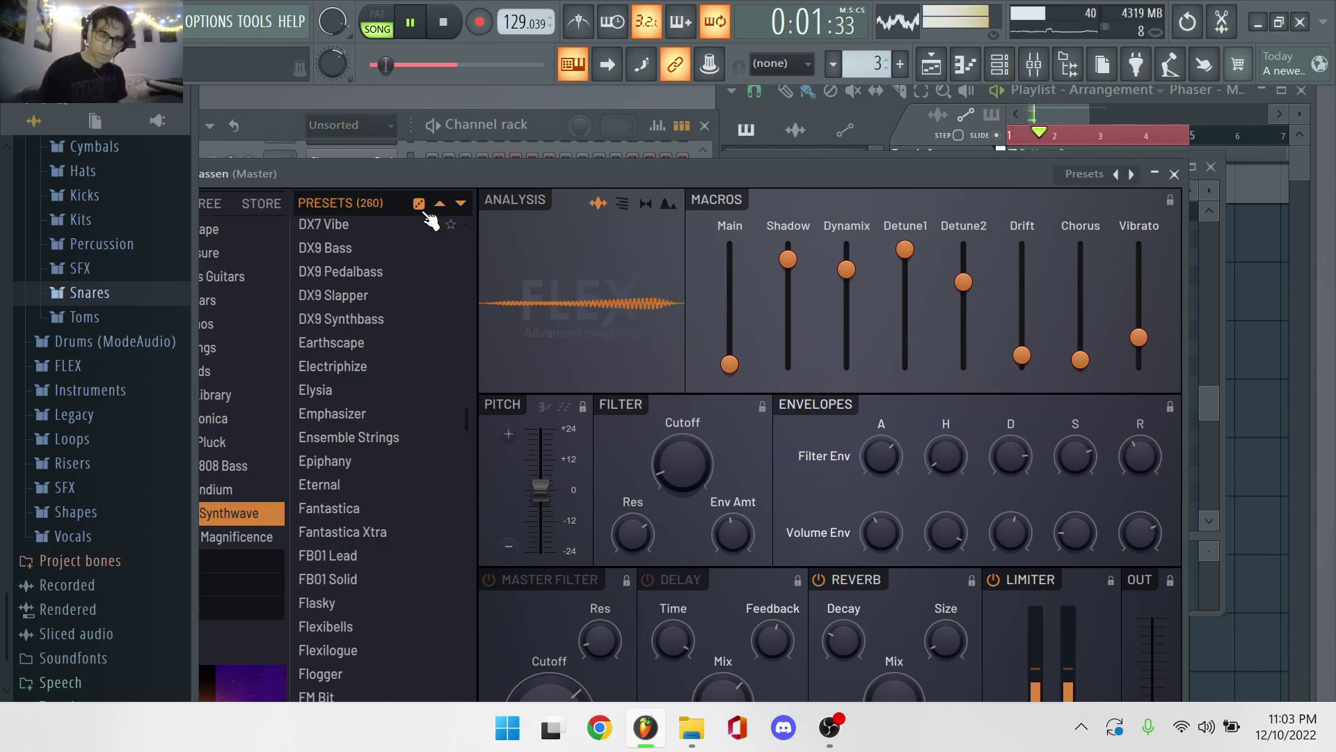
left_click(282, 119)
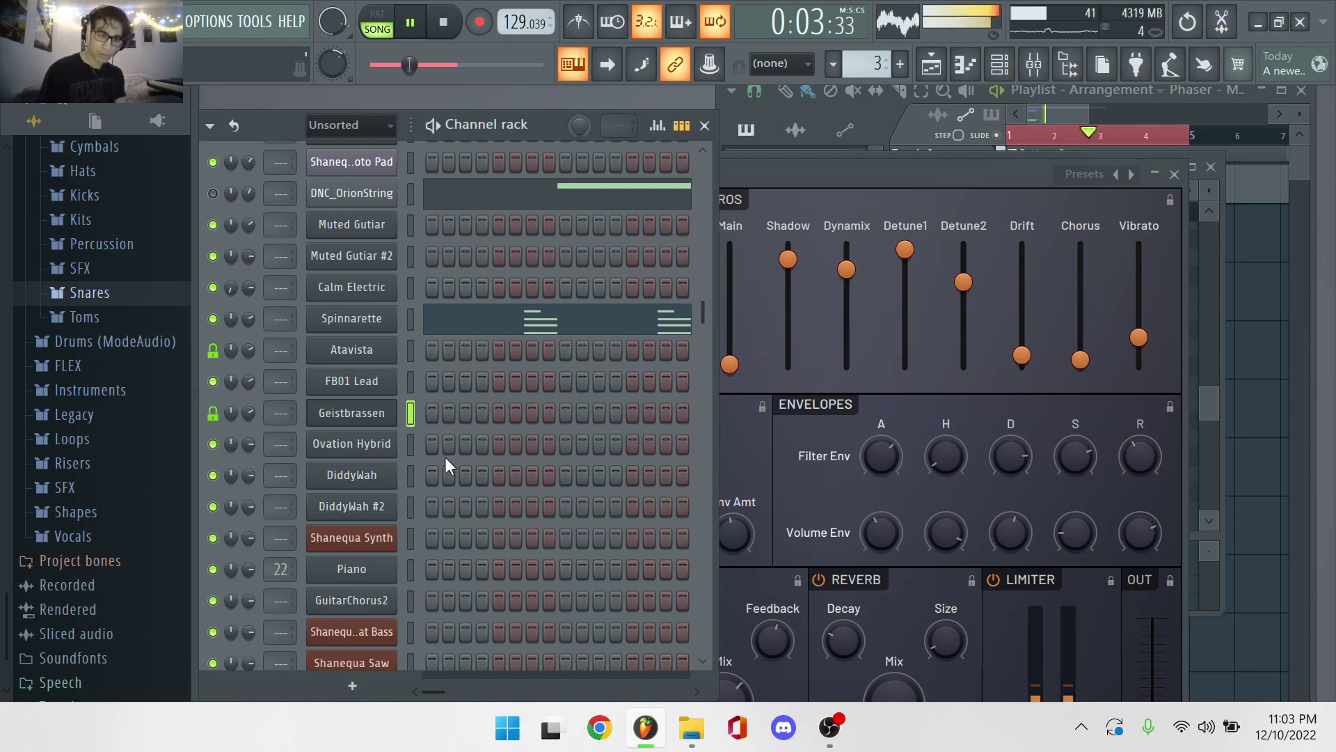
Look through the channel rack and mute the Spinnarette channel.
scroll(382, 535, "down", 3)
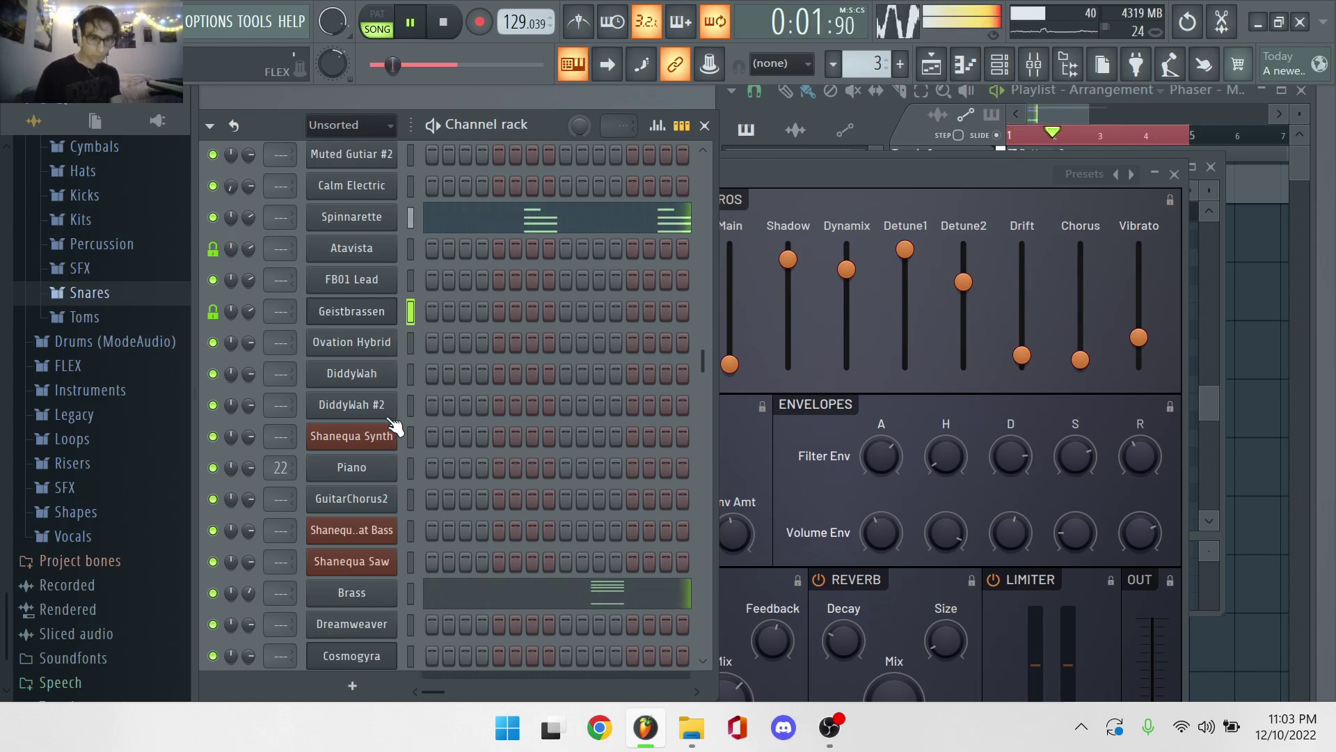
scroll(381, 456, "down", 10)
scroll(382, 456, "up", 6)
scroll(381, 456, "up", 9)
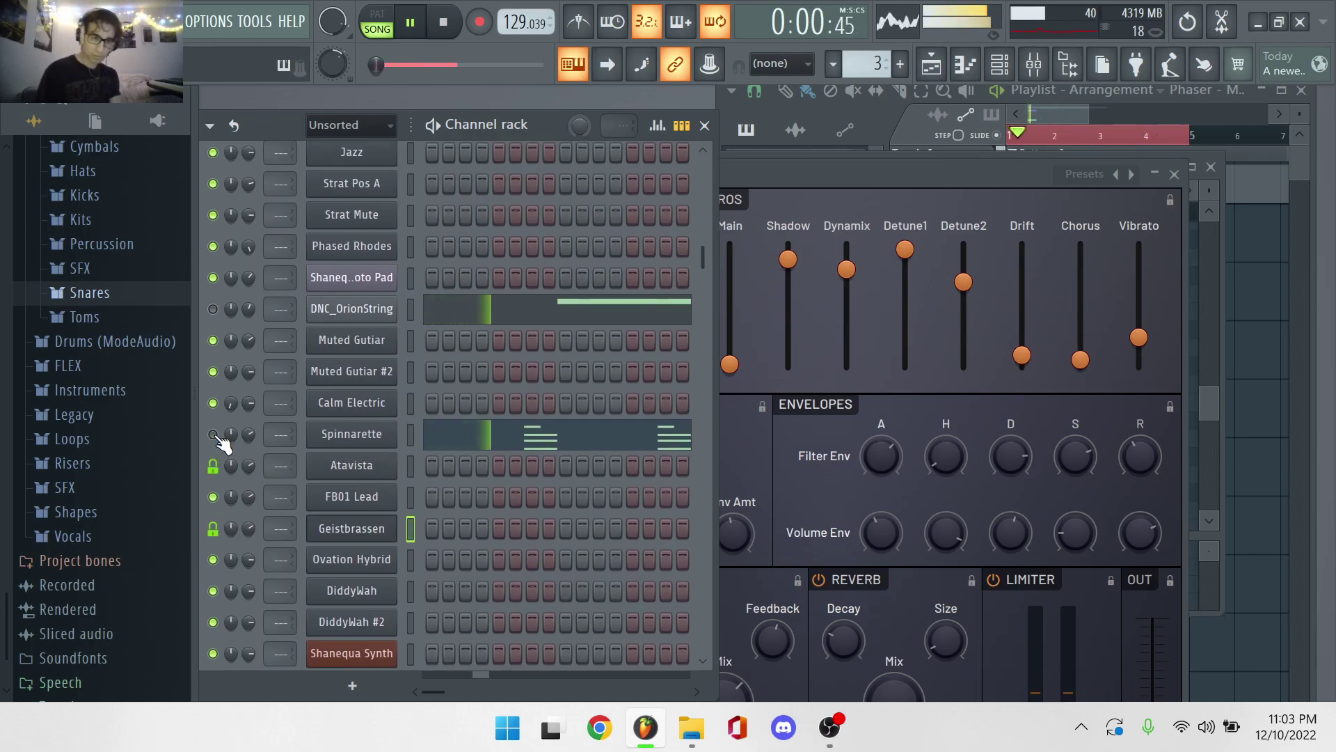
Try recording a sustained take on the Shanequa Toto Pad channel and clear its notes in the piano roll.
scroll(348, 463, "down", 3)
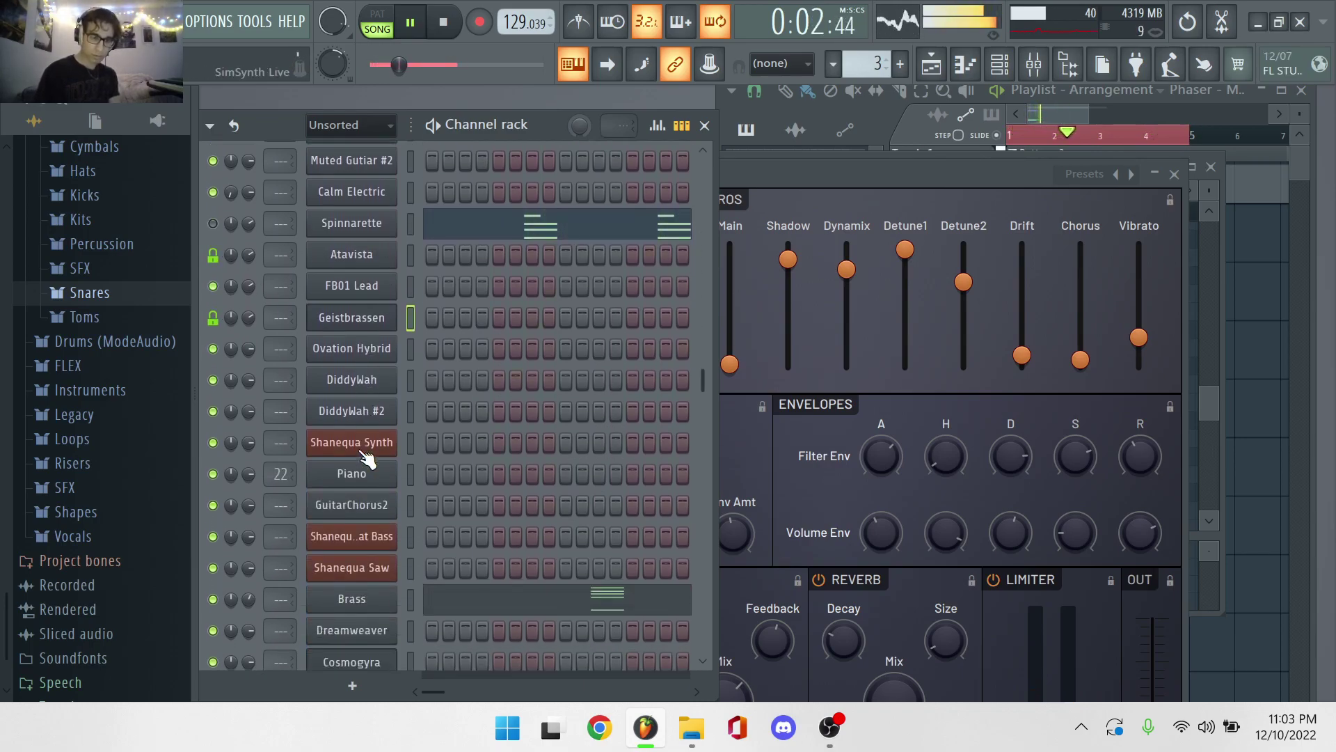
scroll(393, 304, "up", 4)
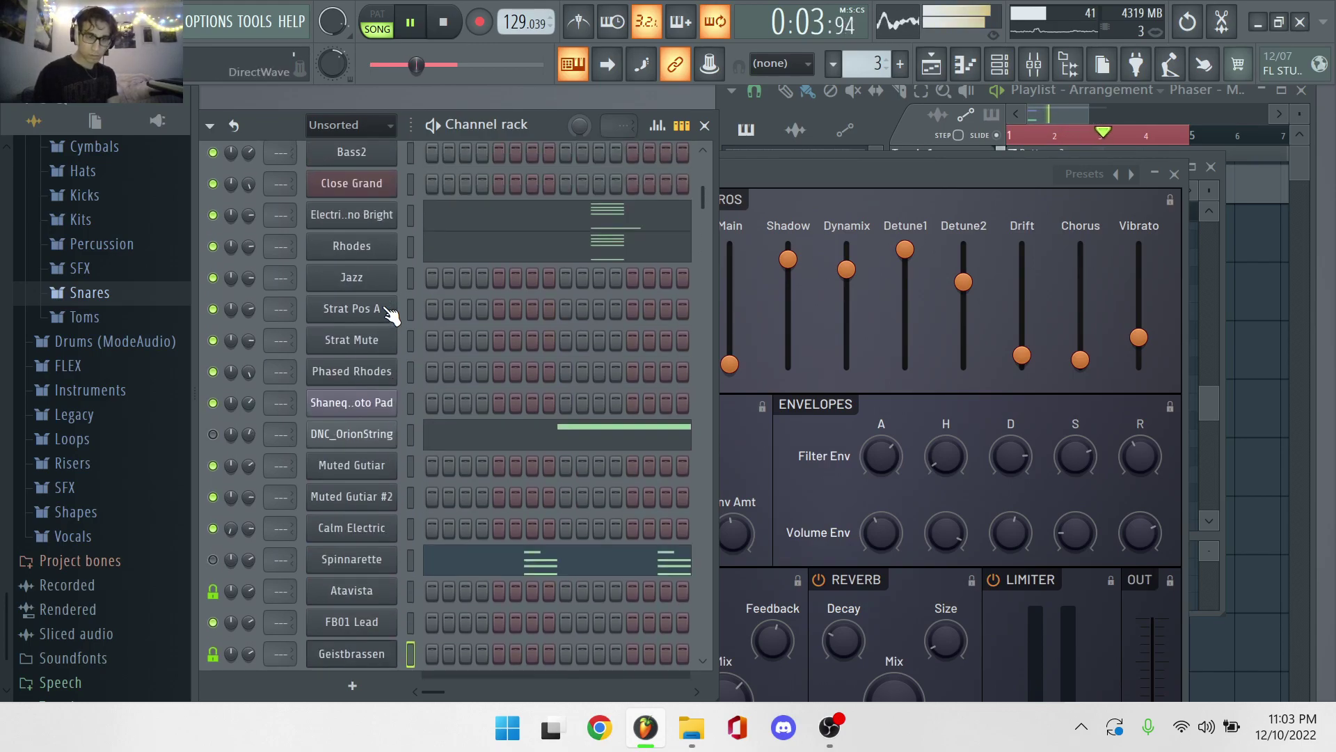
left_click(377, 404)
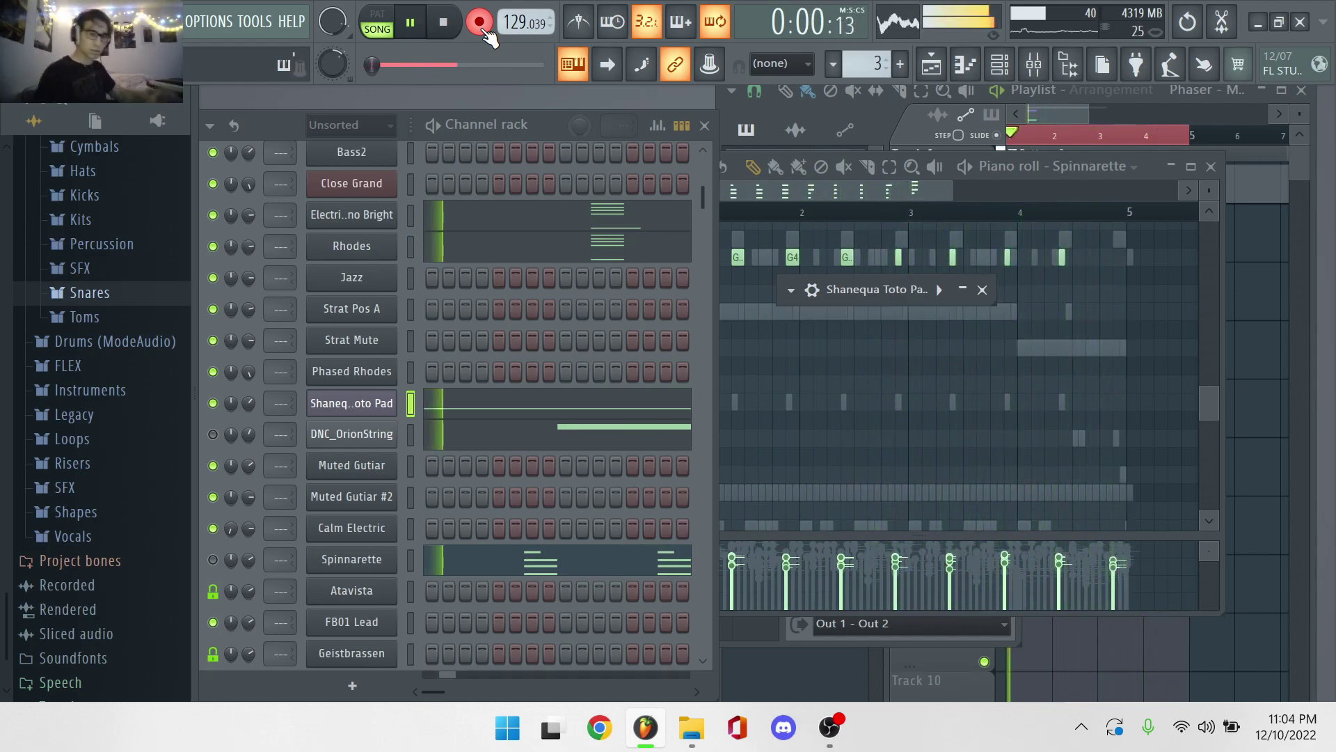
left_click(423, 396)
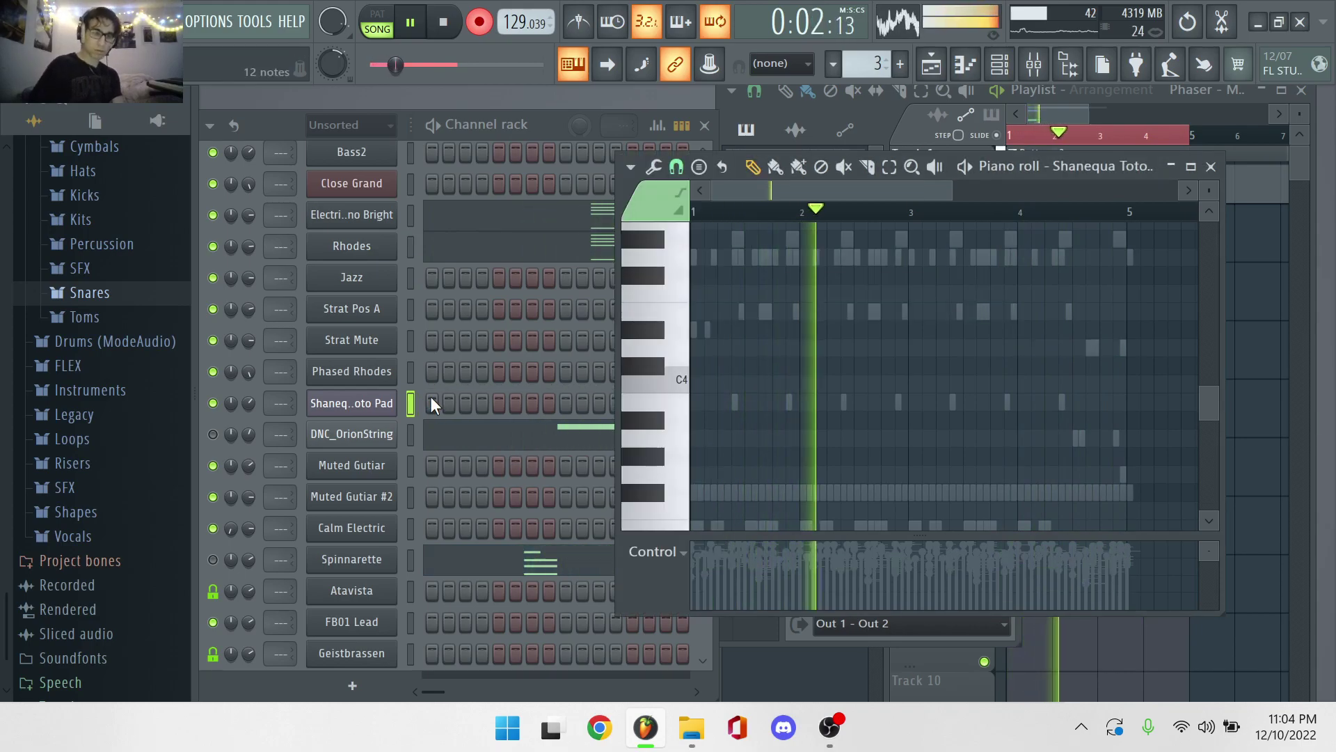
Close the pad's piano roll and look through the channel rack and master mixer against the playing pattern.
left_click(1211, 167)
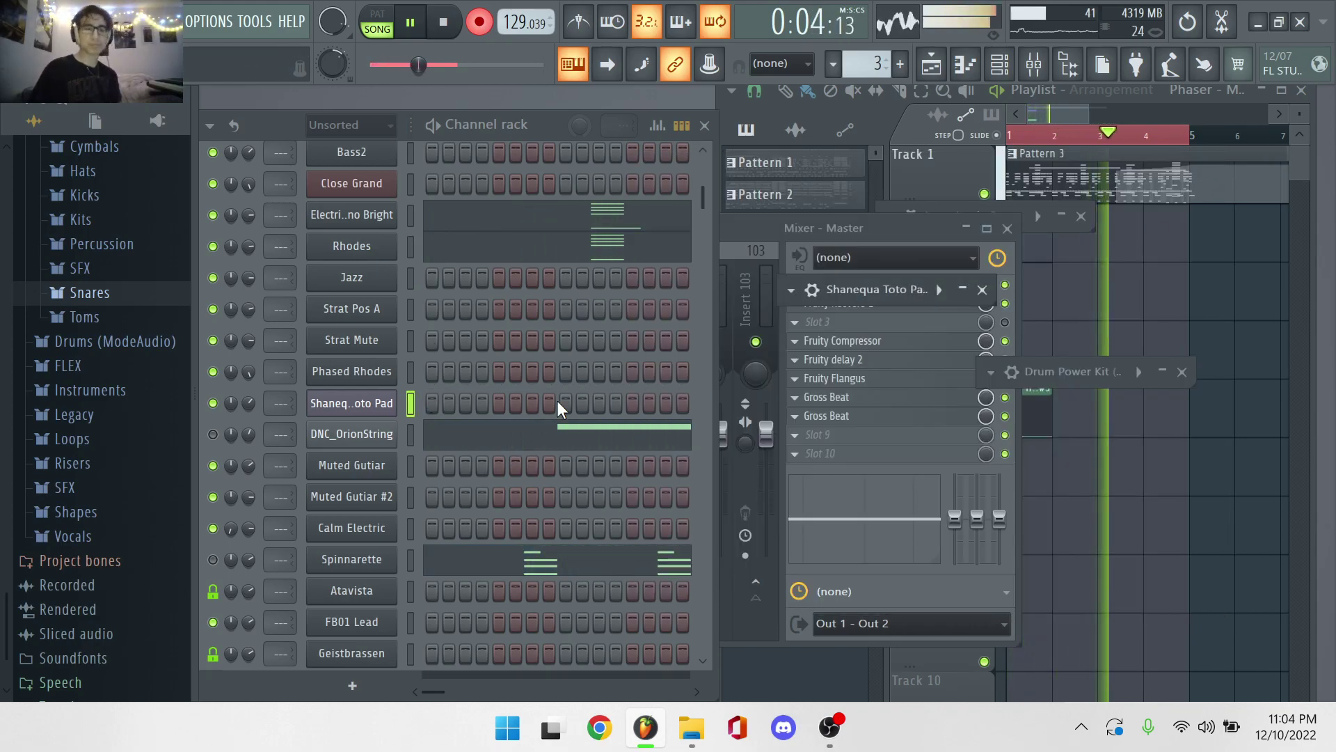
scroll(557, 399, "down", 5)
scroll(557, 399, "down", 4)
scroll(557, 399, "down", 2)
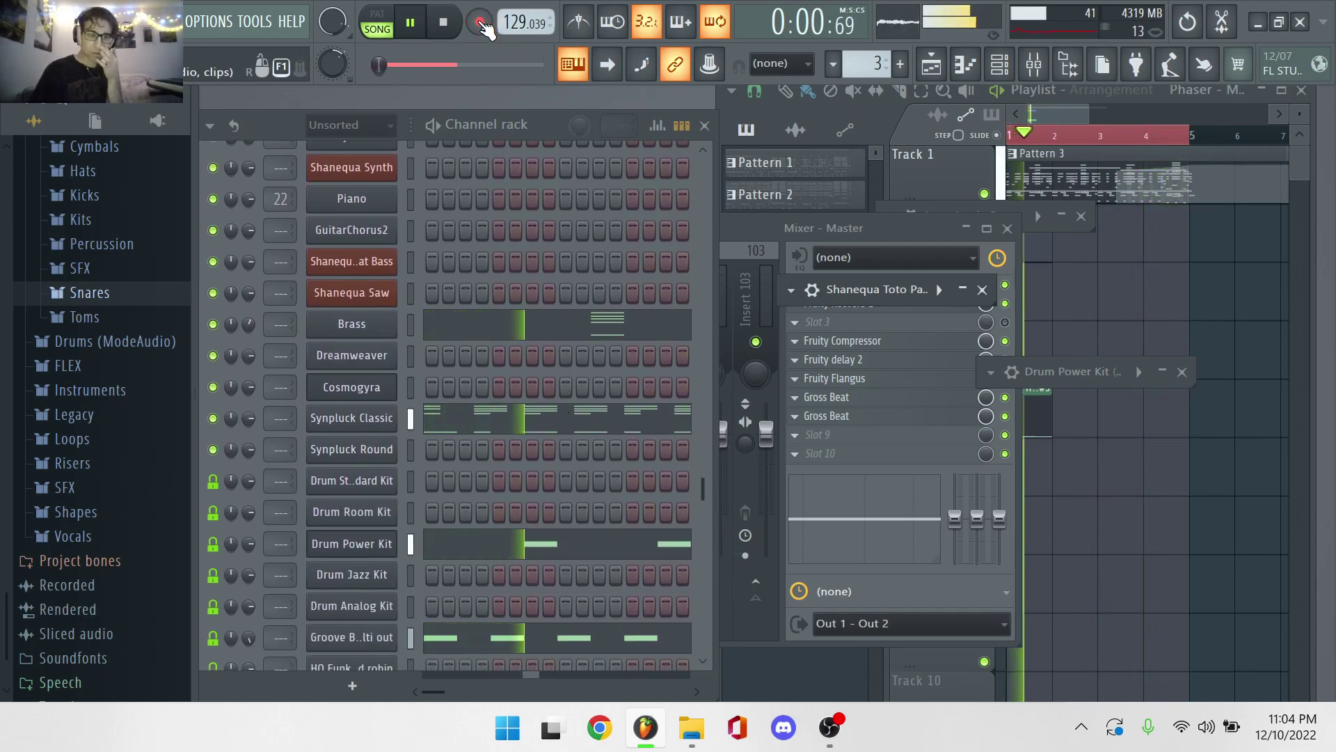
scroll(460, 375, "down", 4)
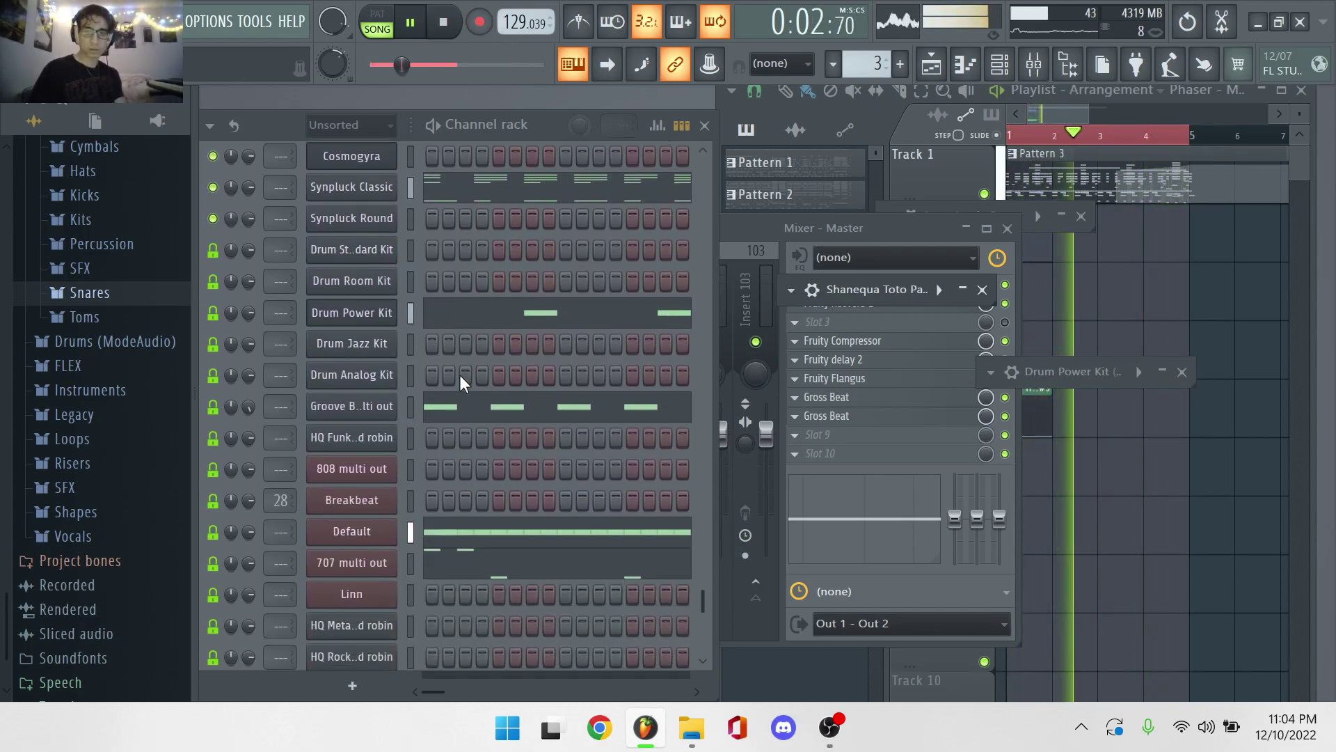
left_click(929, 224)
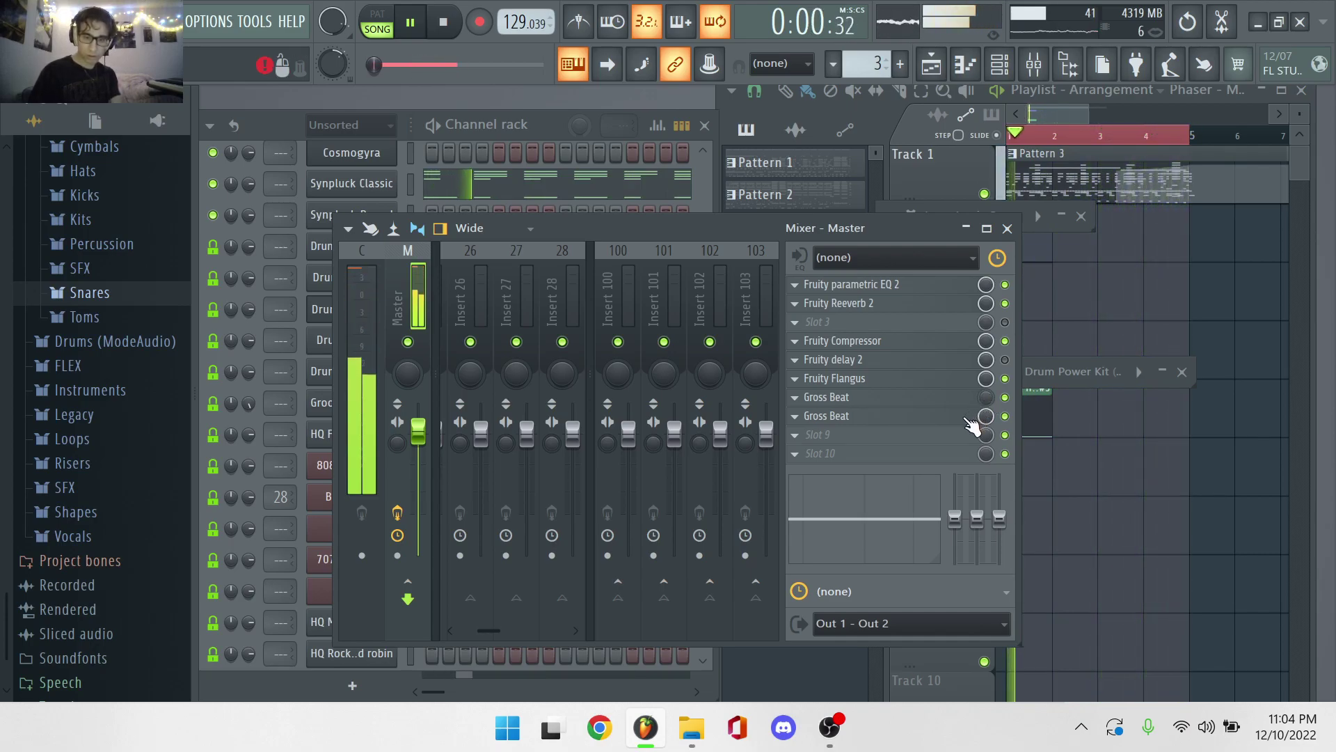
left_click(554, 136)
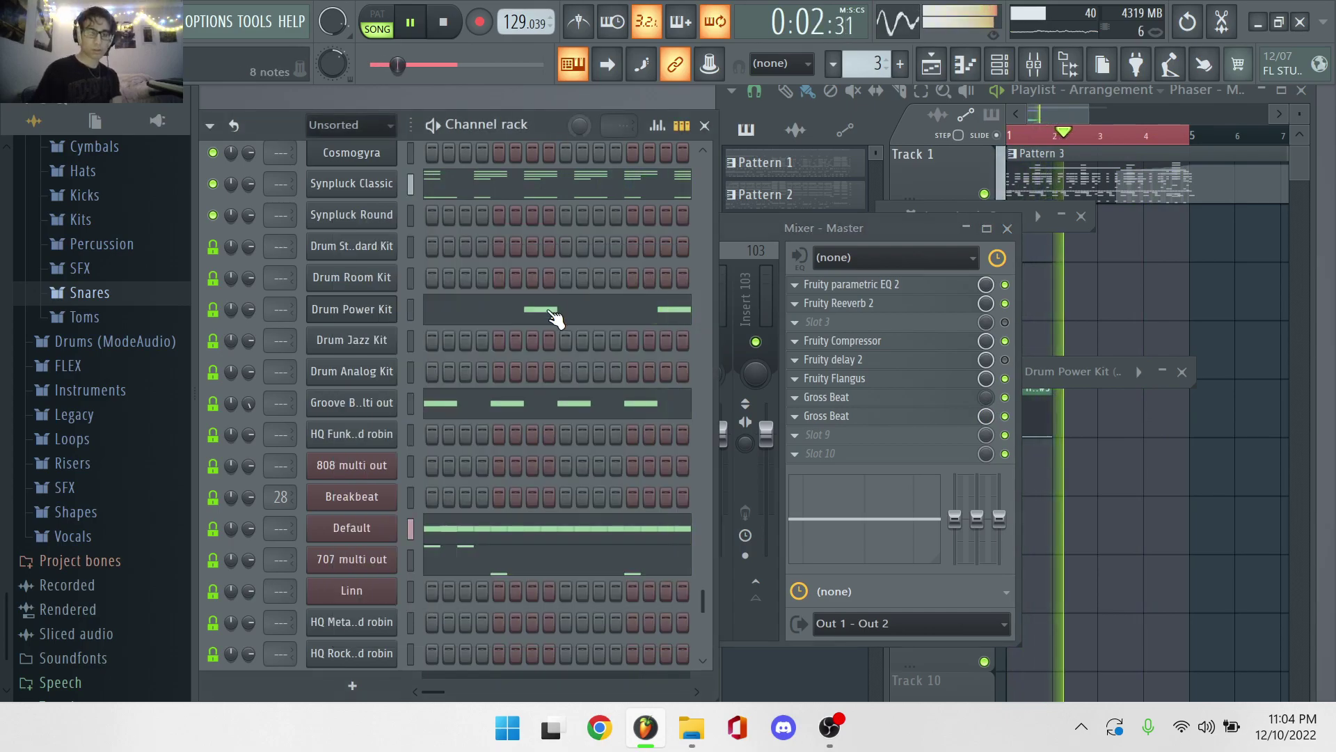
scroll(546, 307, "down", 5)
scroll(418, 327, "down", 10)
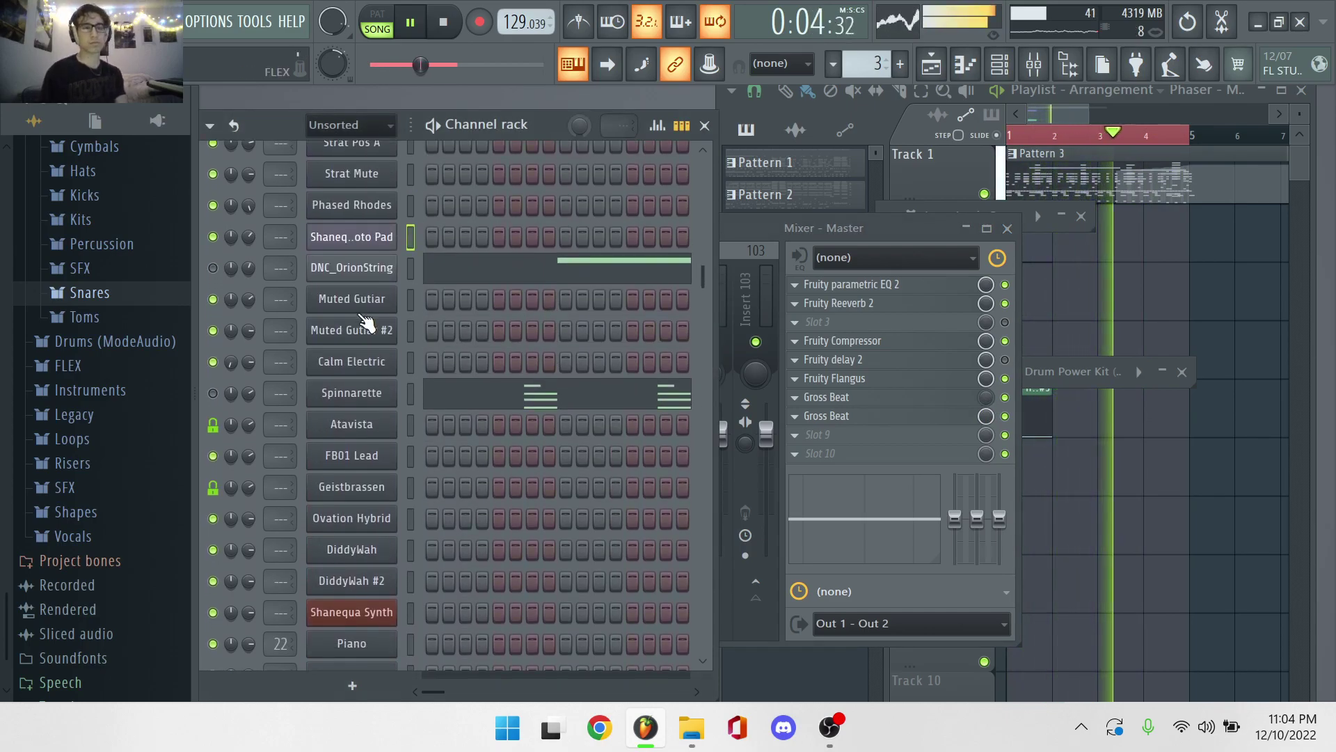
Lock the Synpluck Classic channel's mute state and mute all channels that are not locked.
scroll(334, 317, "up", 1)
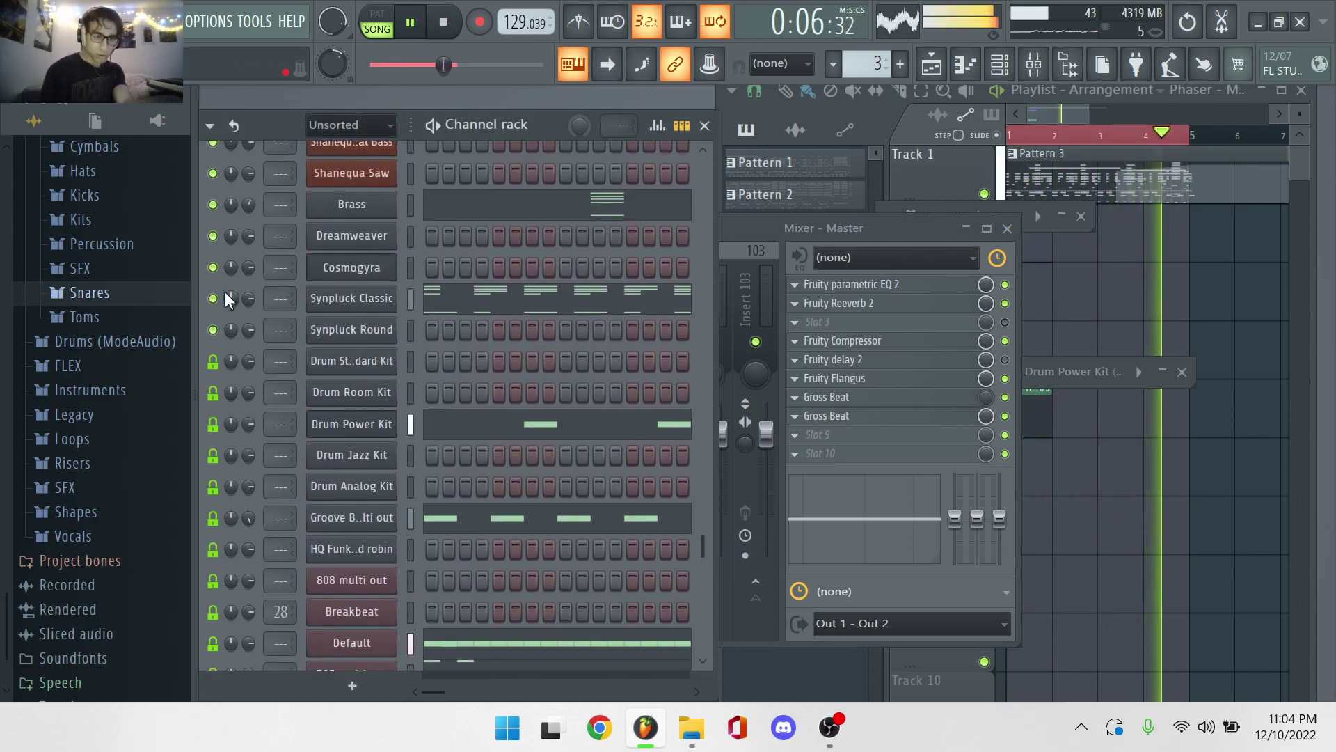
scroll(341, 313, "up", 15)
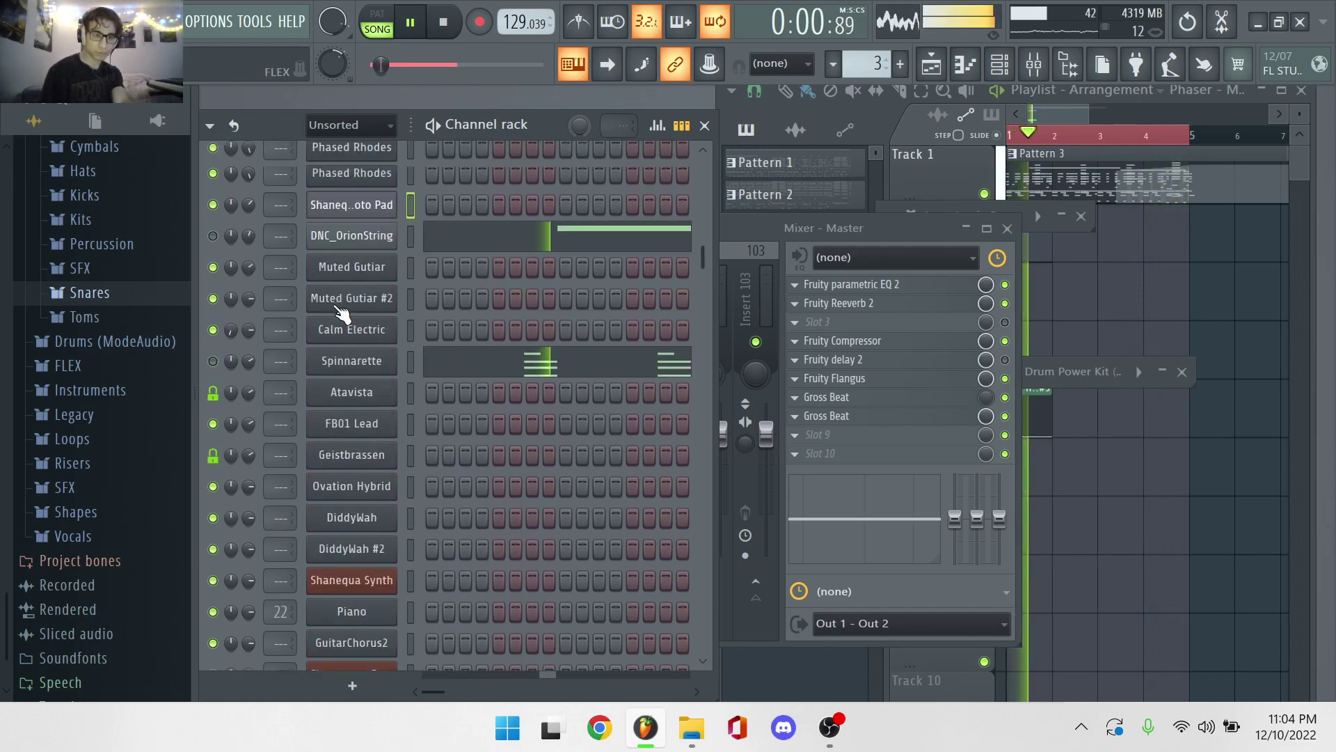
scroll(341, 313, "up", 4)
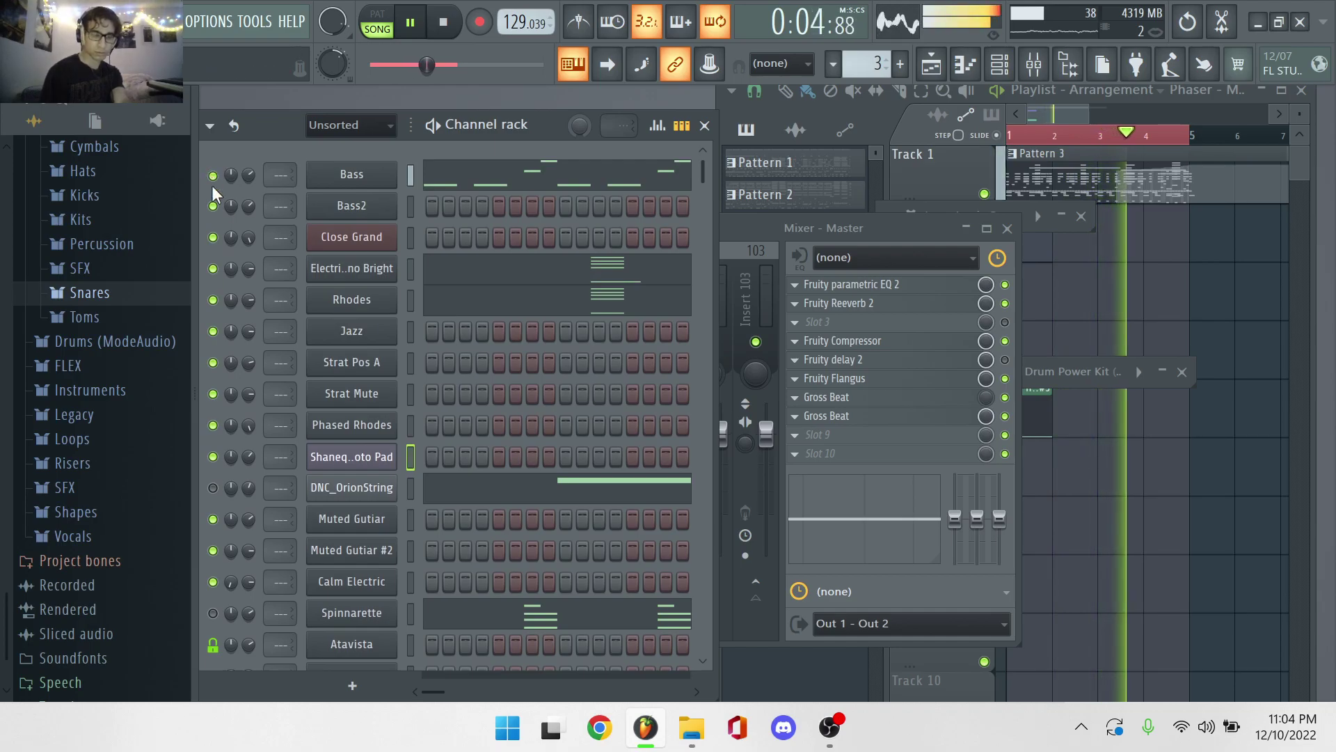
scroll(222, 243, "down", 2)
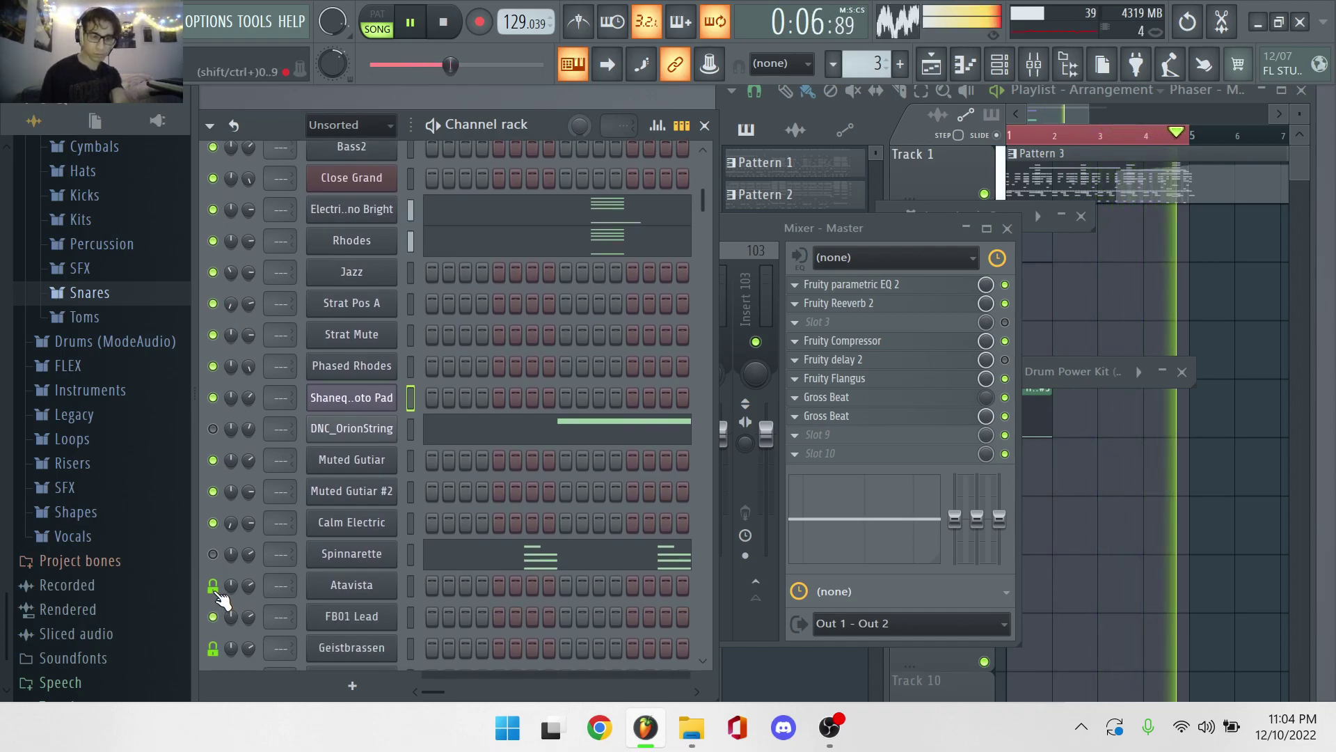
scroll(426, 453, "down", 20)
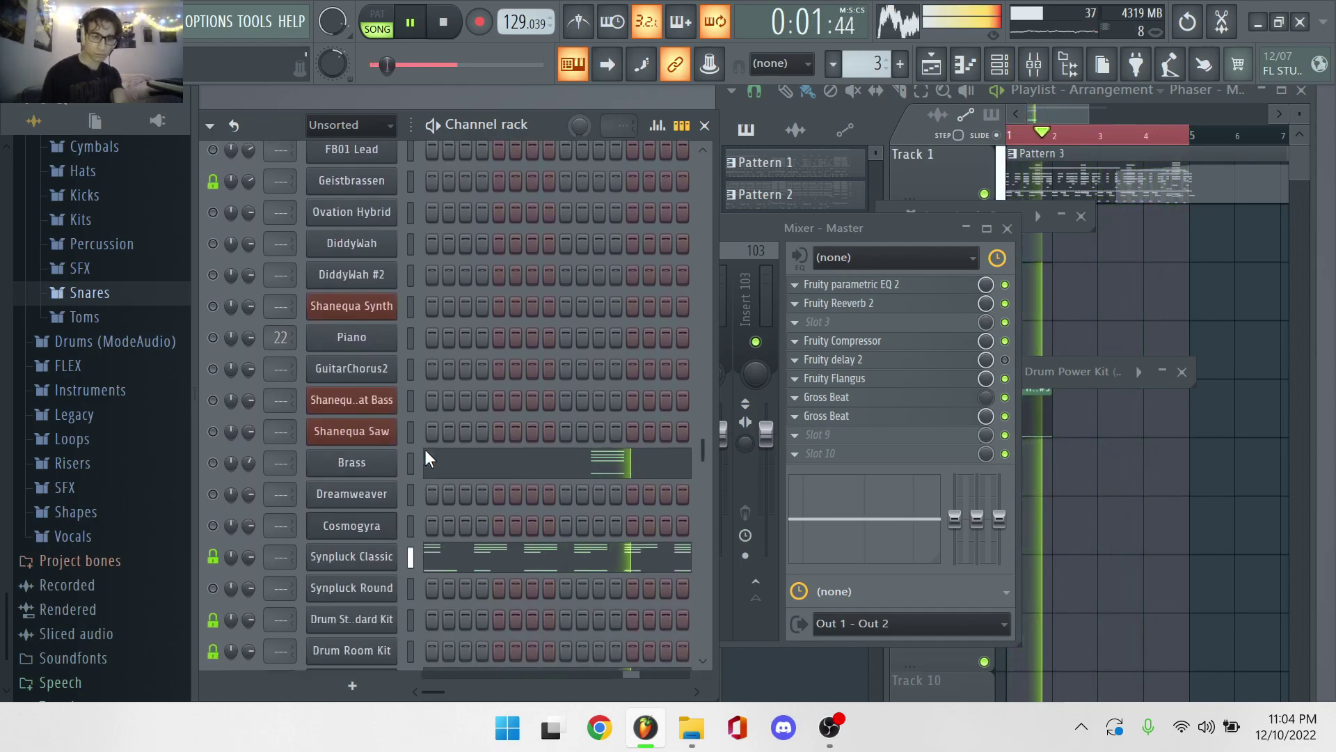
Check the Synpluck Classic notes, record a rhythmic chord part on Synpluck Round, and unmute that channel.
left_click(478, 458)
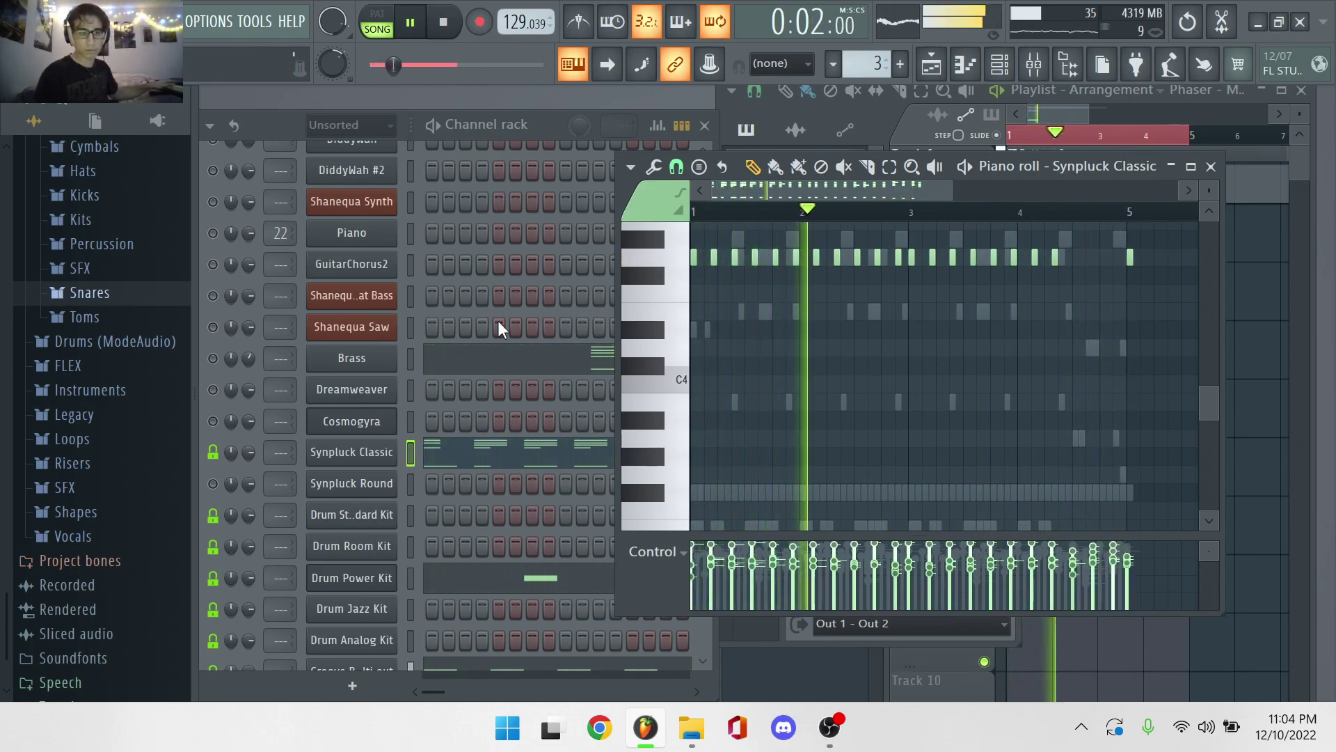
left_click(351, 483)
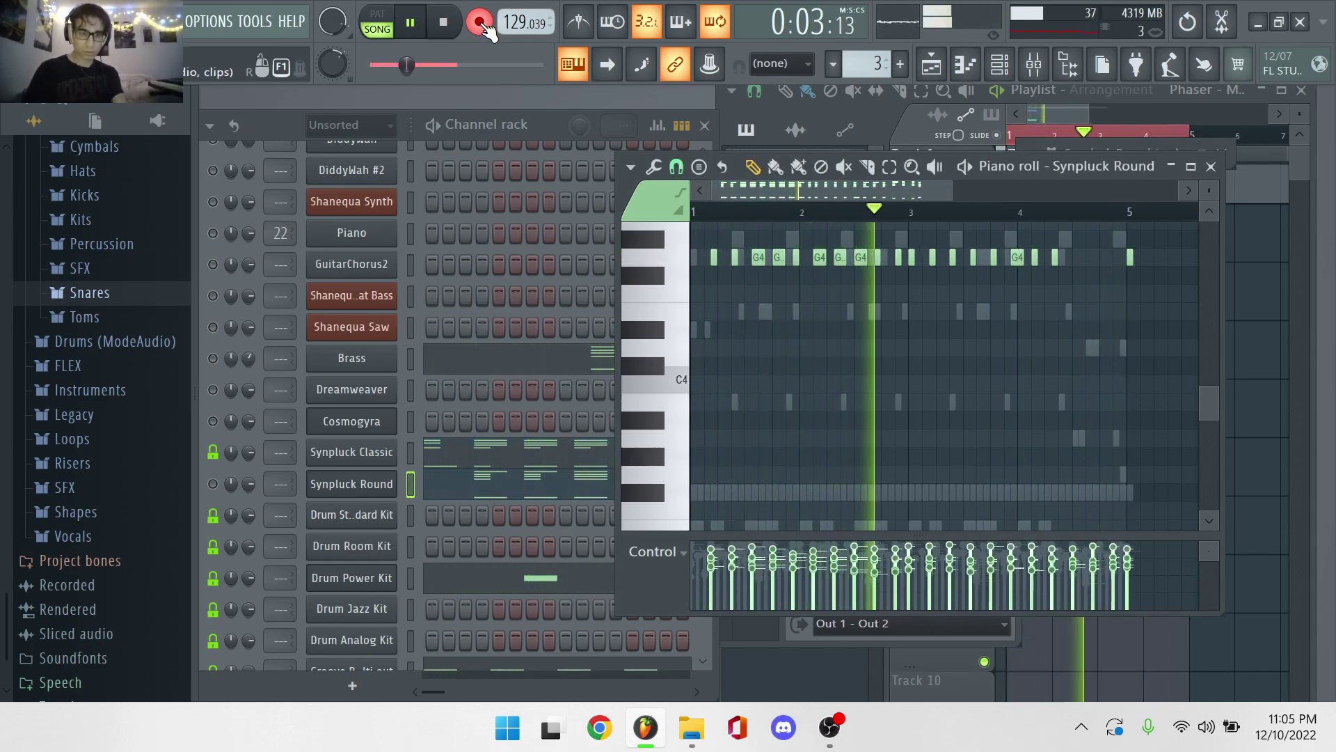
left_click(224, 512)
Record a sustained four-bar bass line on the Bass2 channel and unmute it.
scroll(403, 410, "up", 4)
scroll(402, 390, "up", 4)
left_click(379, 205)
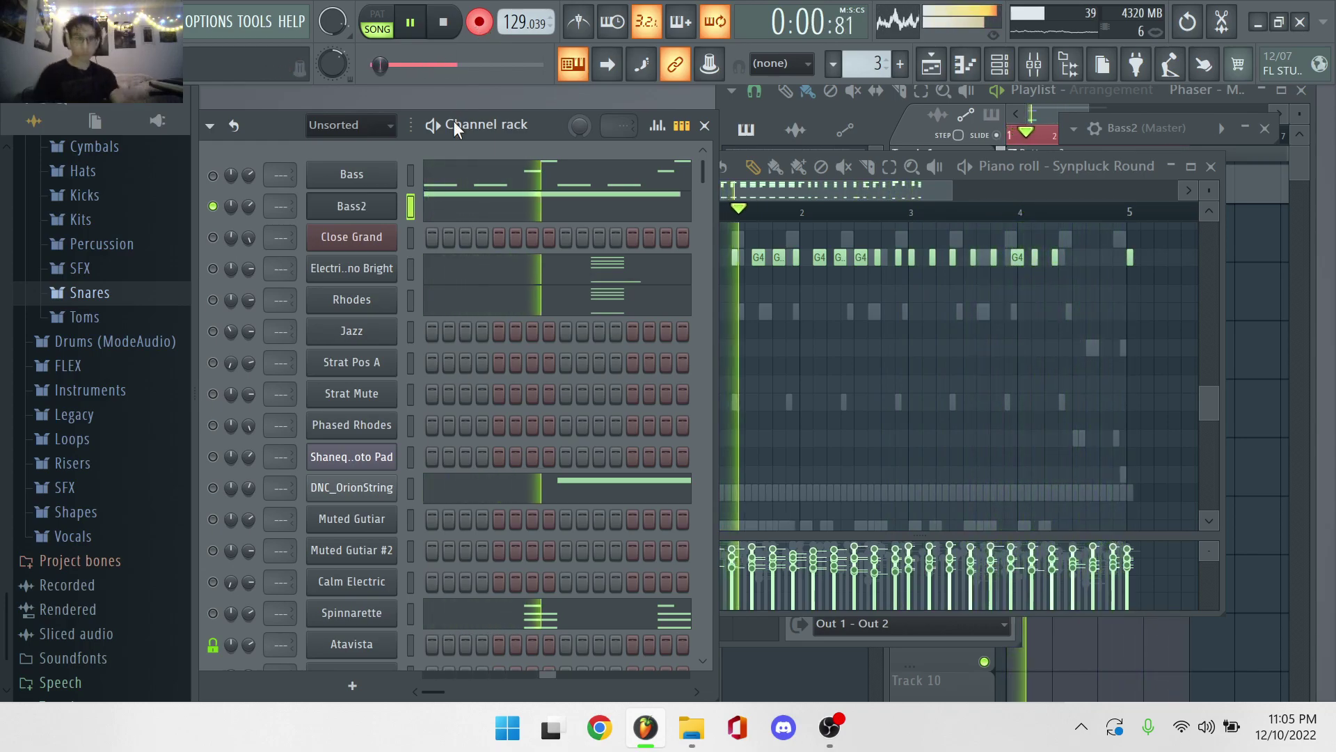
Copy the Bass2 notes into the Bass channel in place of its old part, unmute Bass, and close the piano roll.
left_click(486, 220)
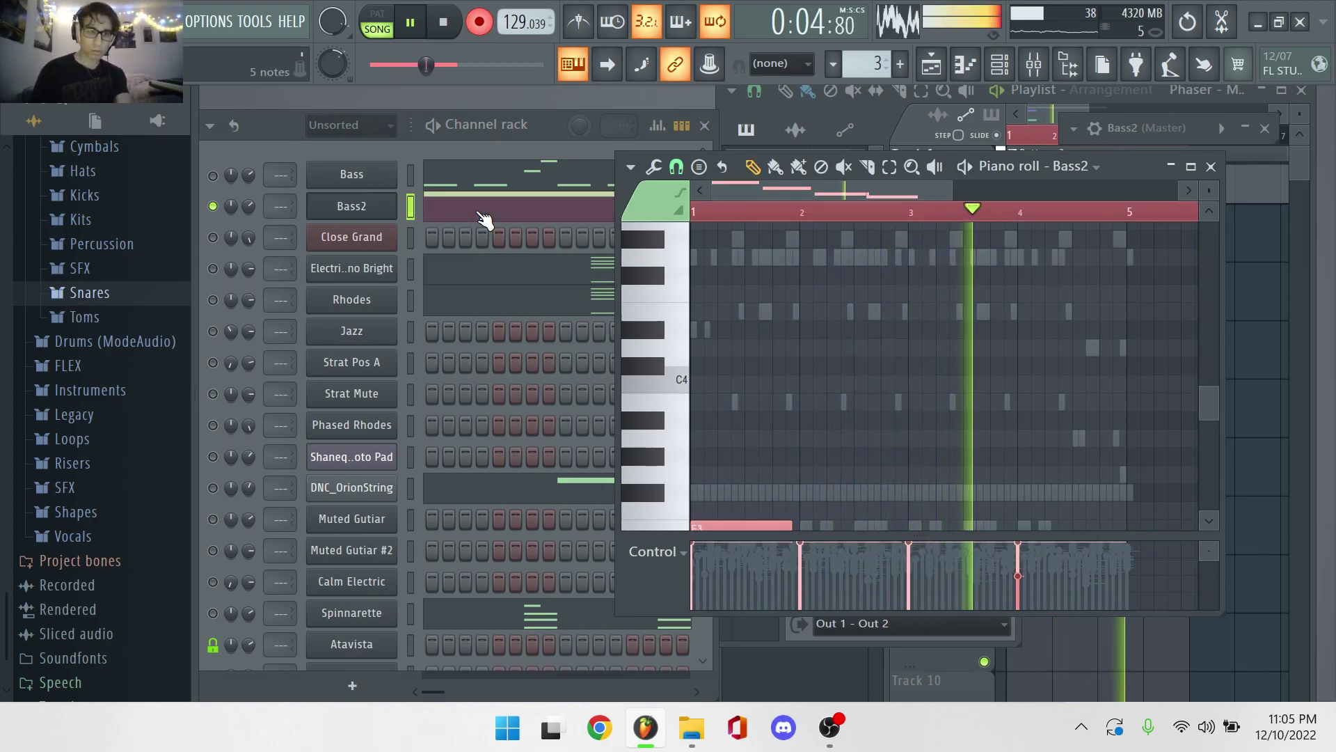
left_click(510, 188)
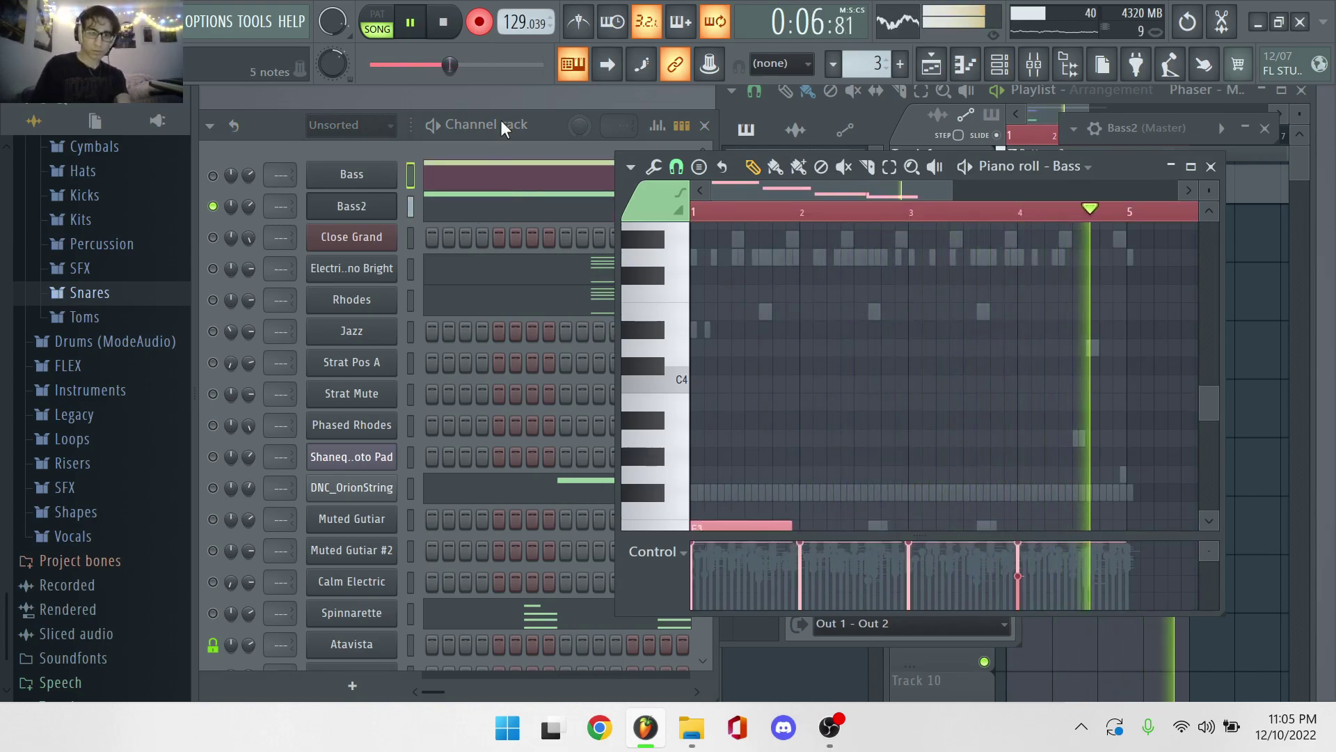
left_click(212, 176)
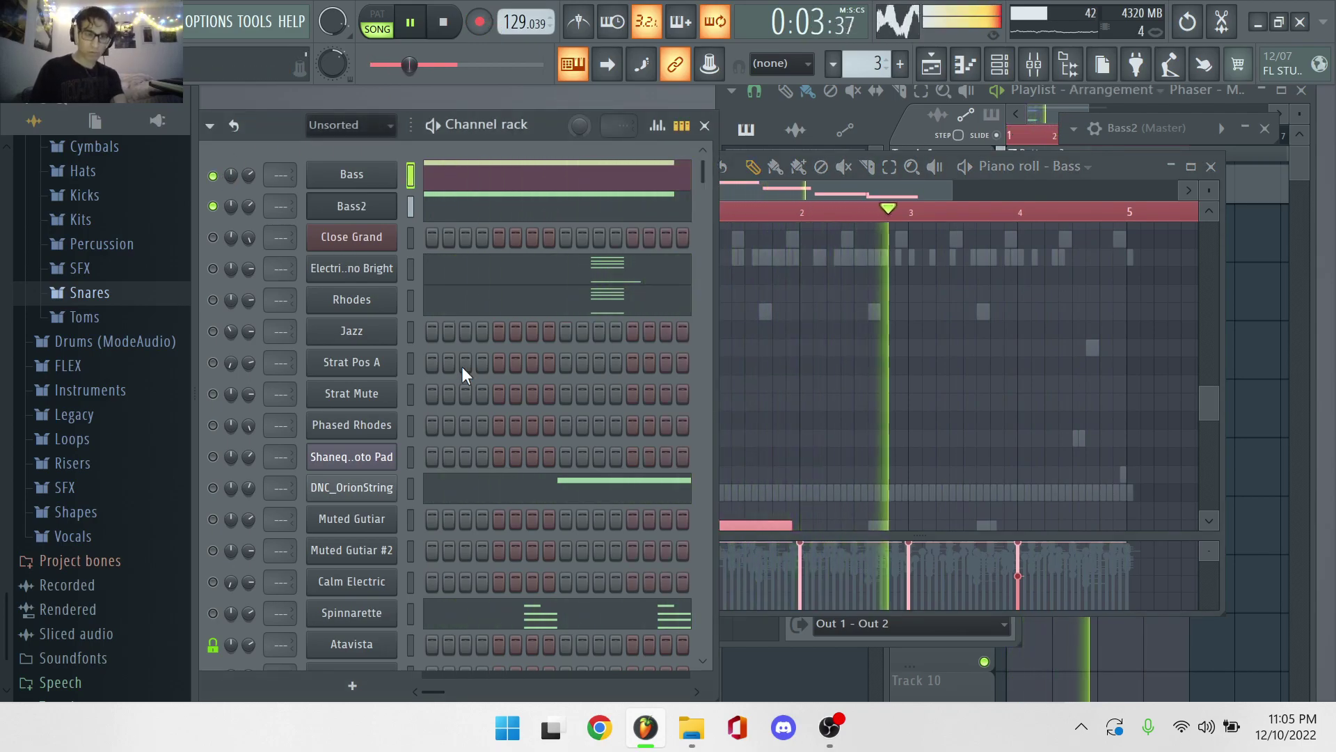
scroll(462, 366, "down", 4)
scroll(461, 366, "up", 4)
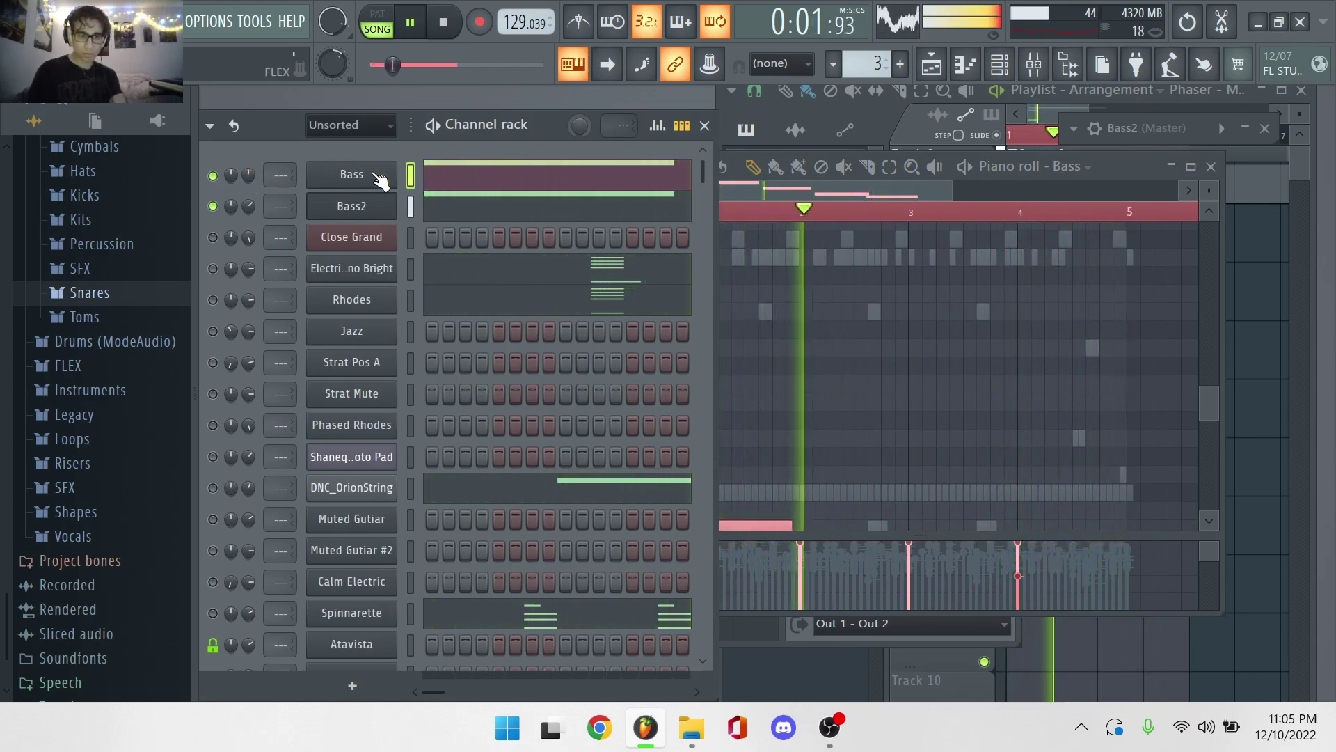
left_click(463, 185)
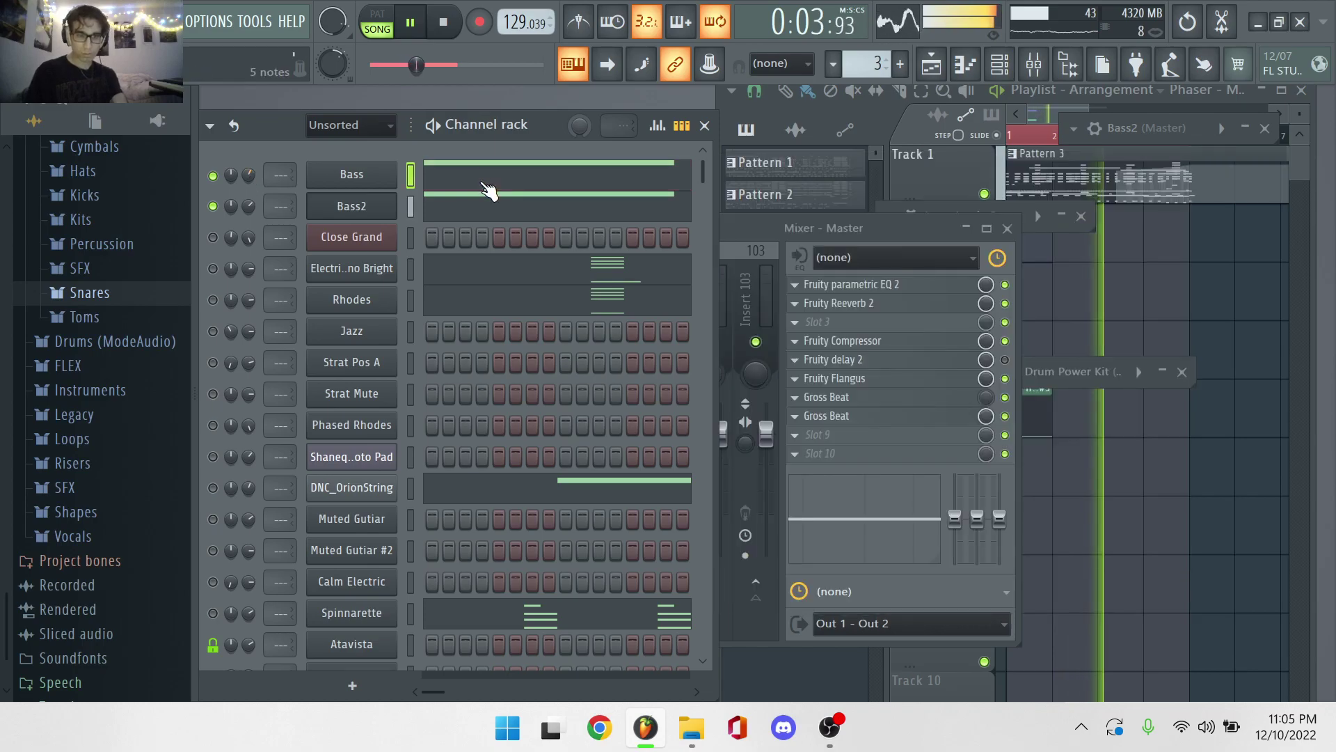
Copy all the Bass channel's notes into Shanequa Fat Bass and unmute that channel.
left_click(490, 189)
key("ctrl+a")
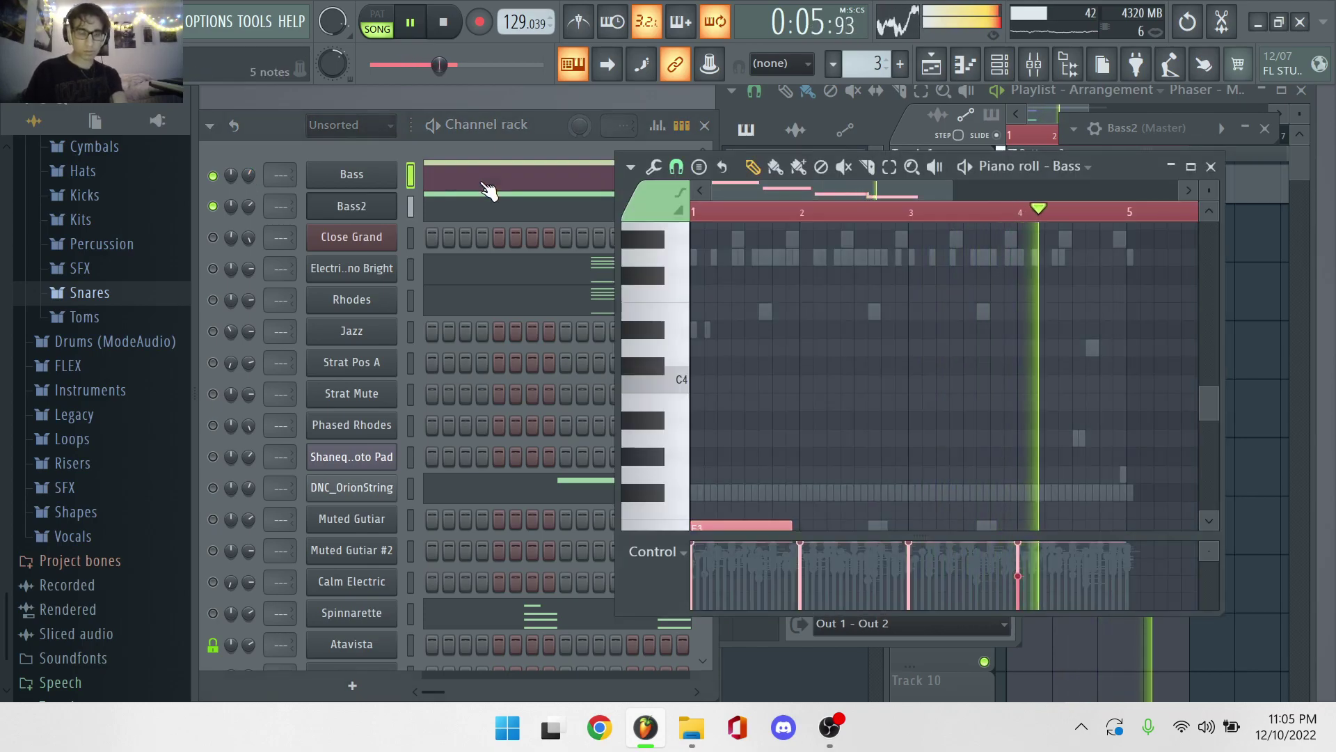
left_click(481, 145)
scroll(473, 302, "down", 8)
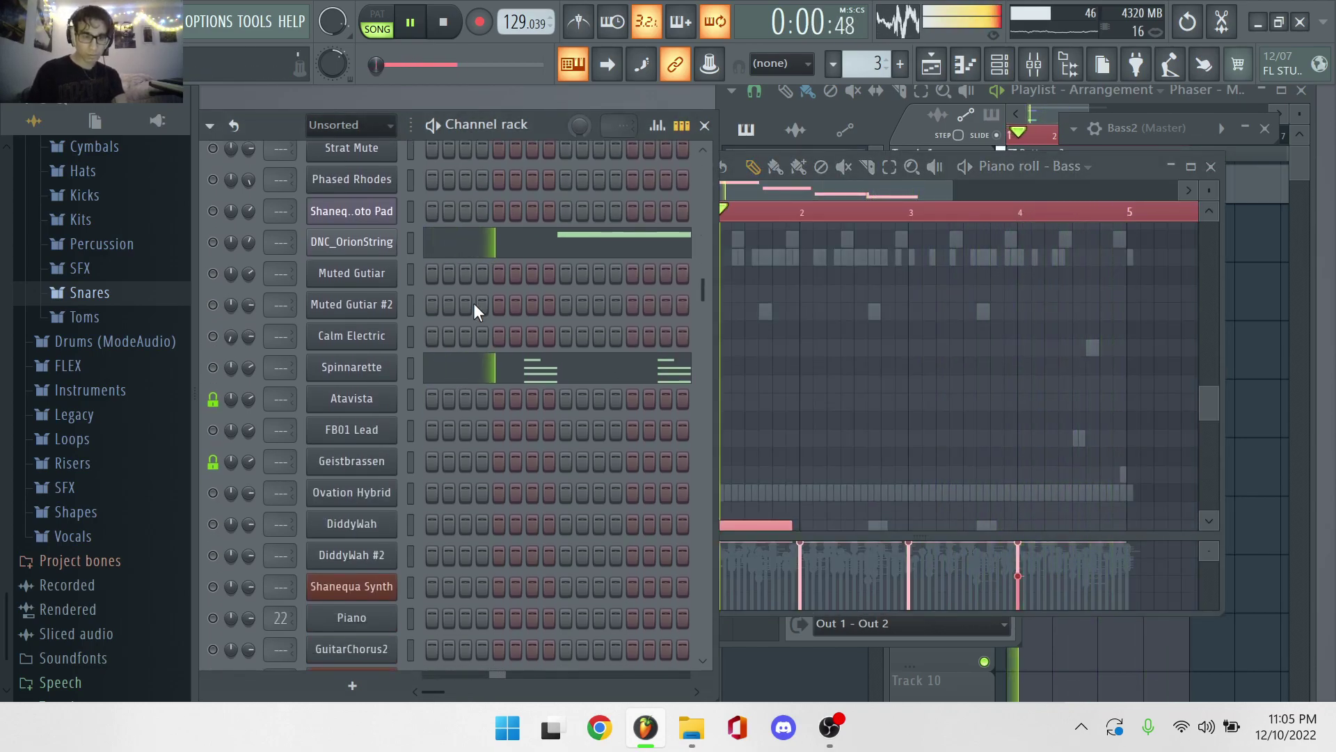
scroll(412, 426, "down", 8)
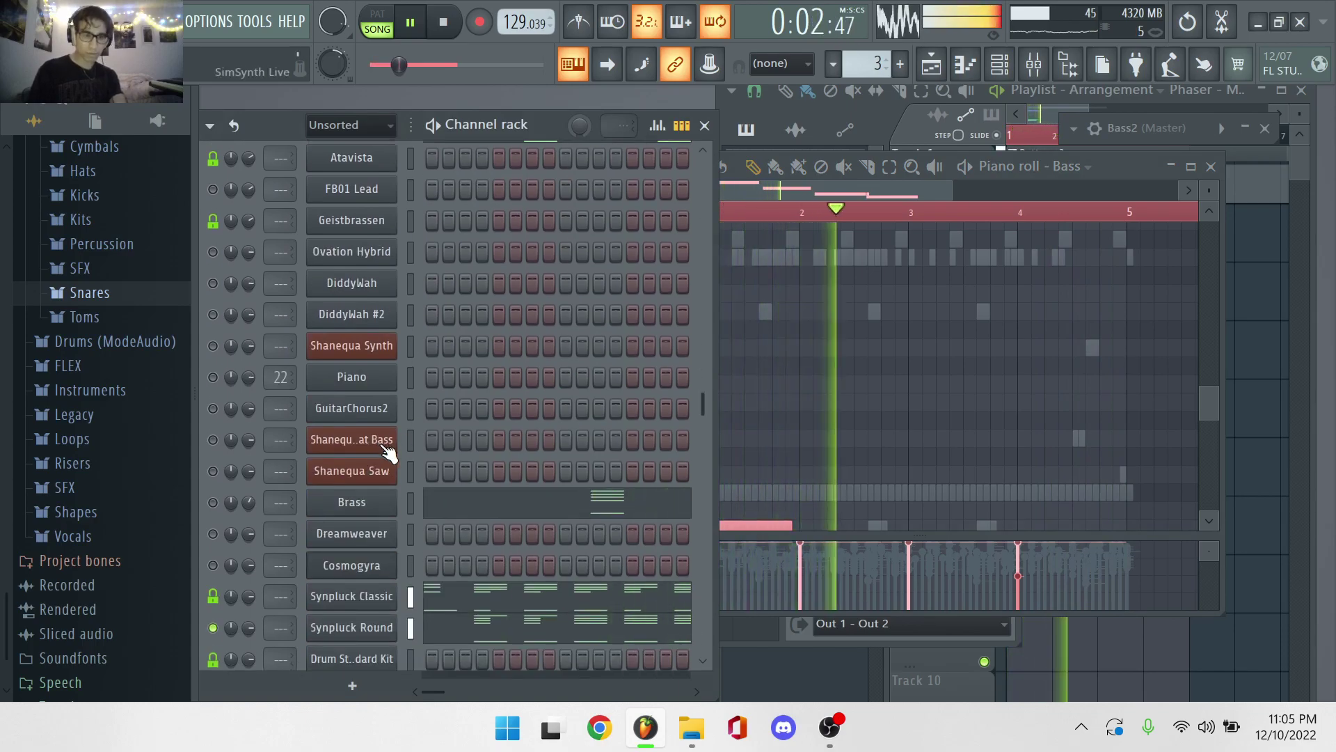
right_click(381, 444)
left_click(418, 437)
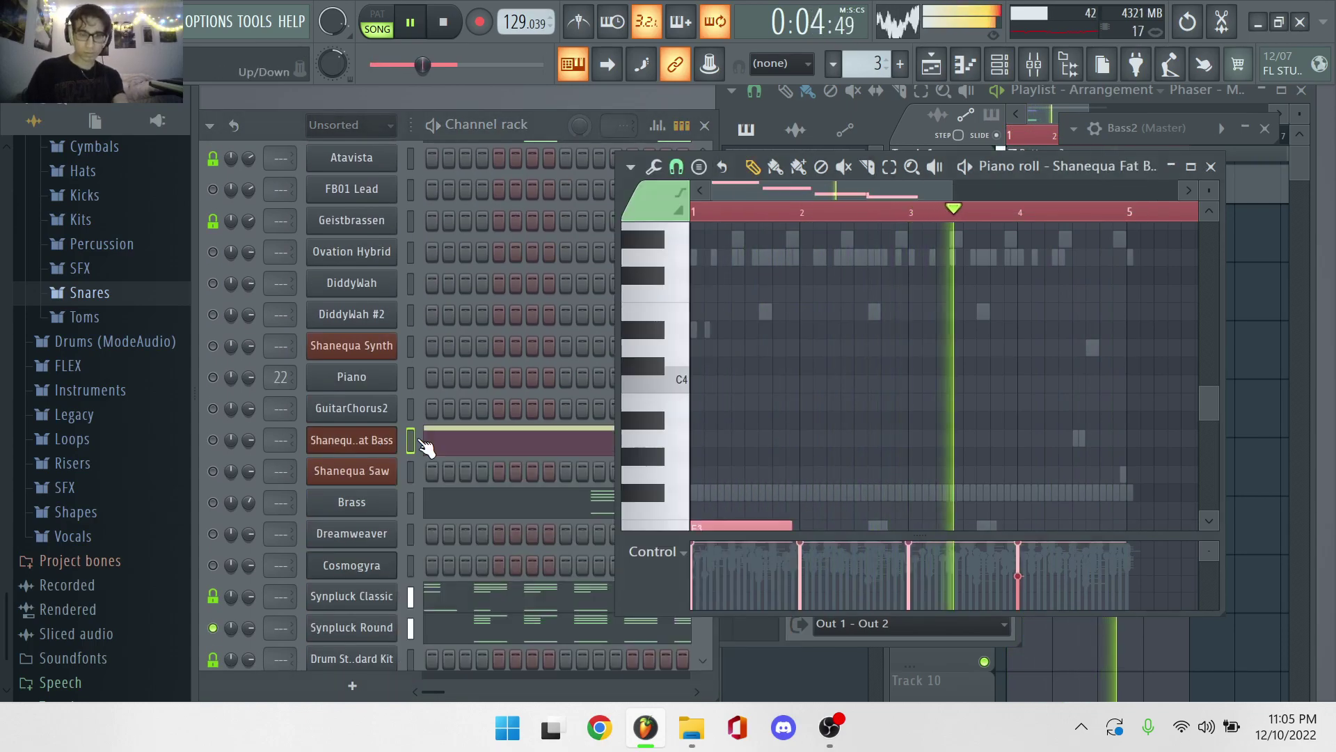
left_click(214, 440)
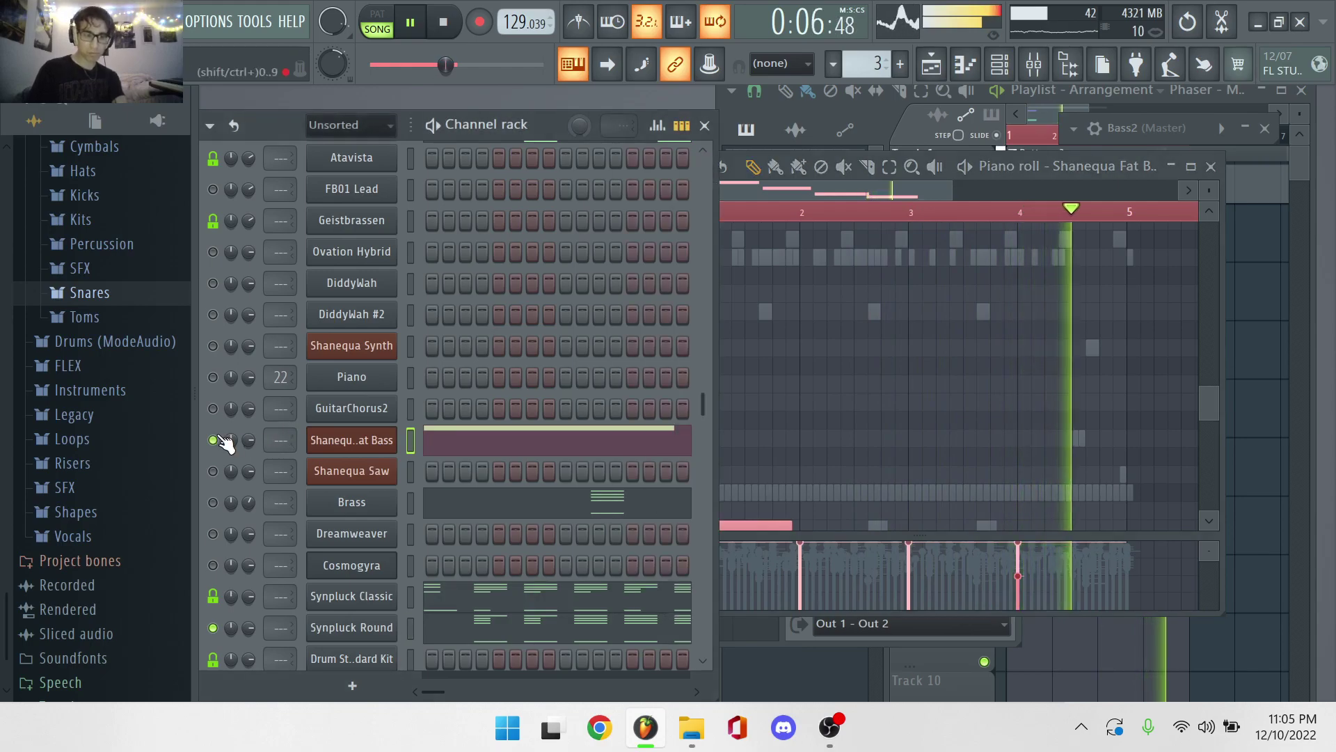
Move the Shanequa Fat Bass notes up one octave to E4, D4, C4 and B3, and lower the channel's volume.
left_click(878, 193)
scroll(816, 353, "up", 4)
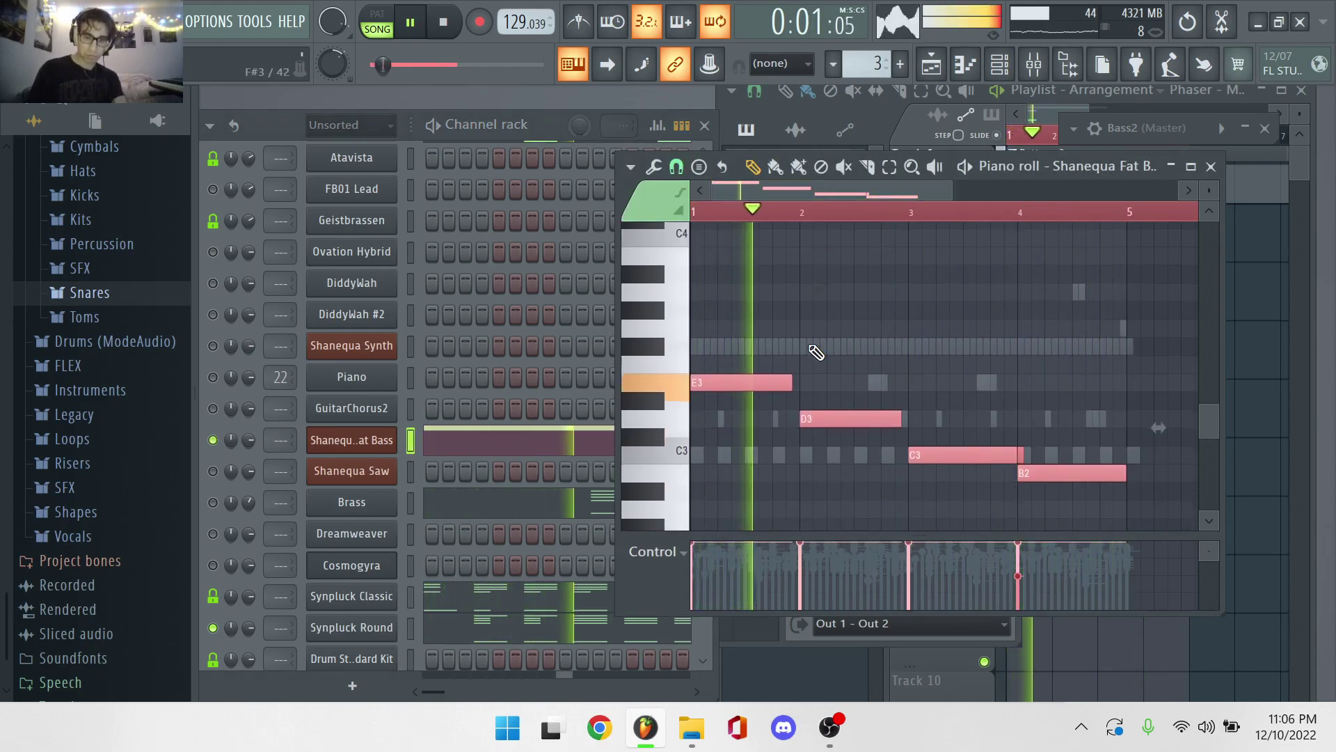
left_click_drag(741, 382, 737, 241)
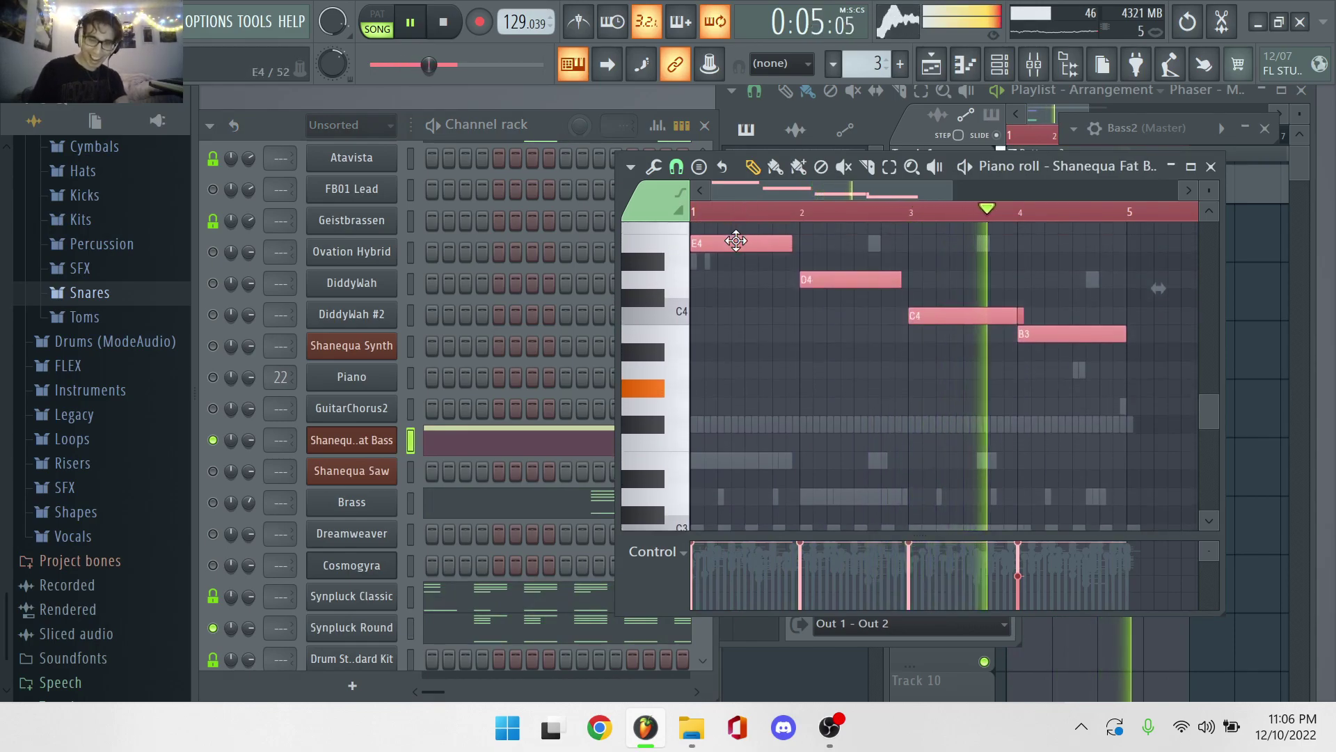
left_click_drag(249, 440, 249, 433)
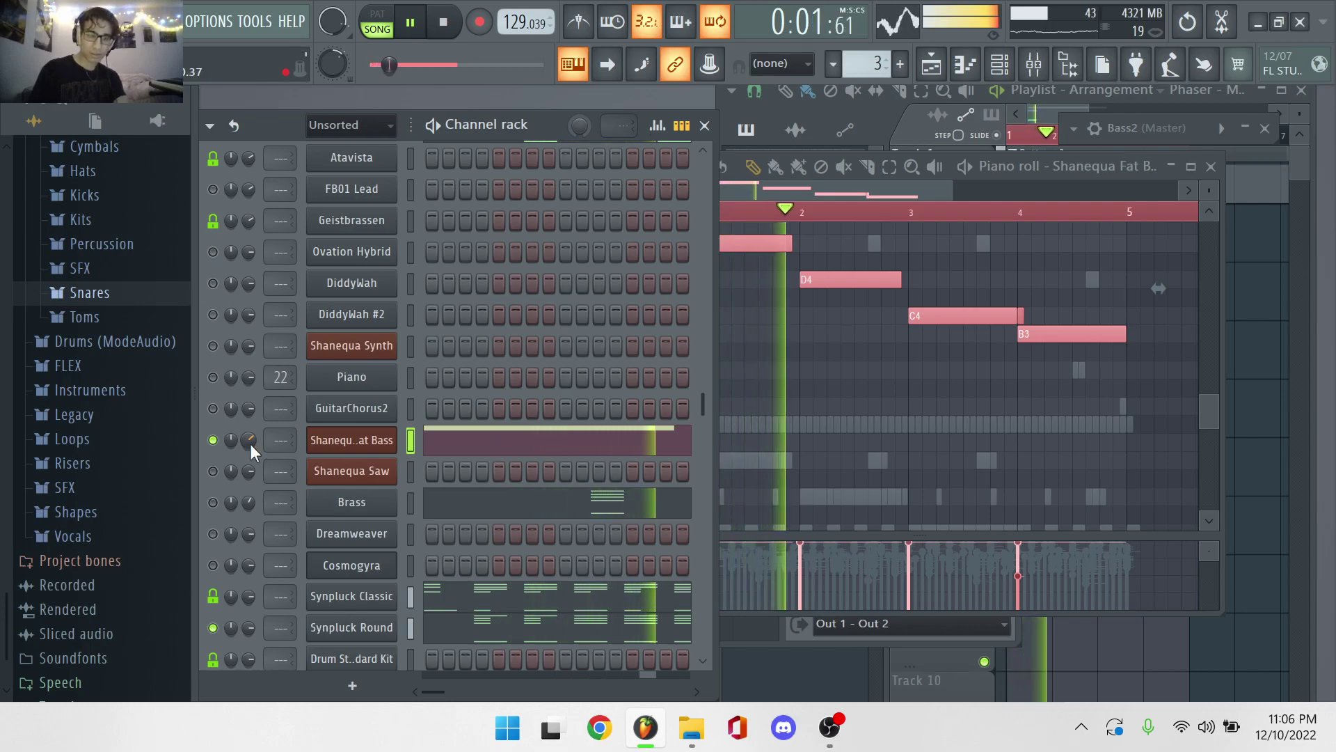
Open the Shanequa Saw, Dreamweaver, Cosmogyra and Shanequa Synth channels in turn to try their sounds against the pattern.
left_click(353, 474)
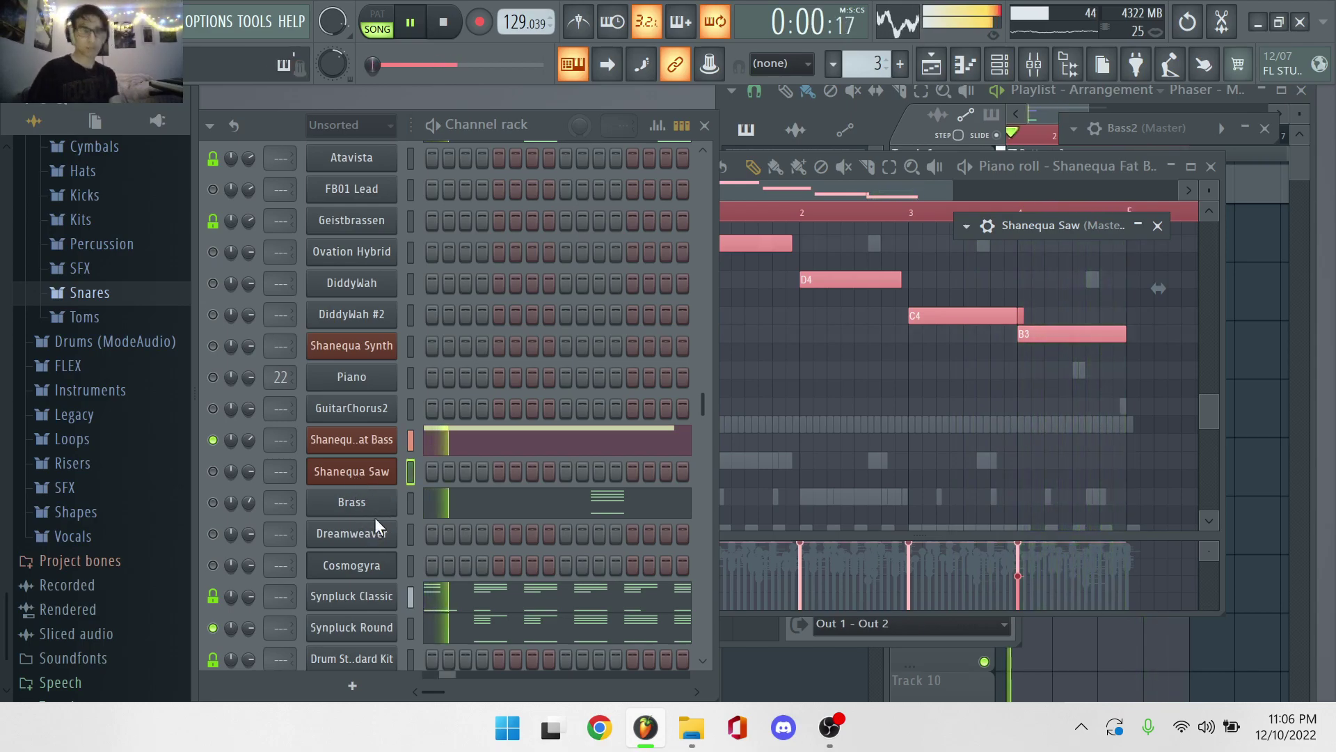
left_click(351, 534)
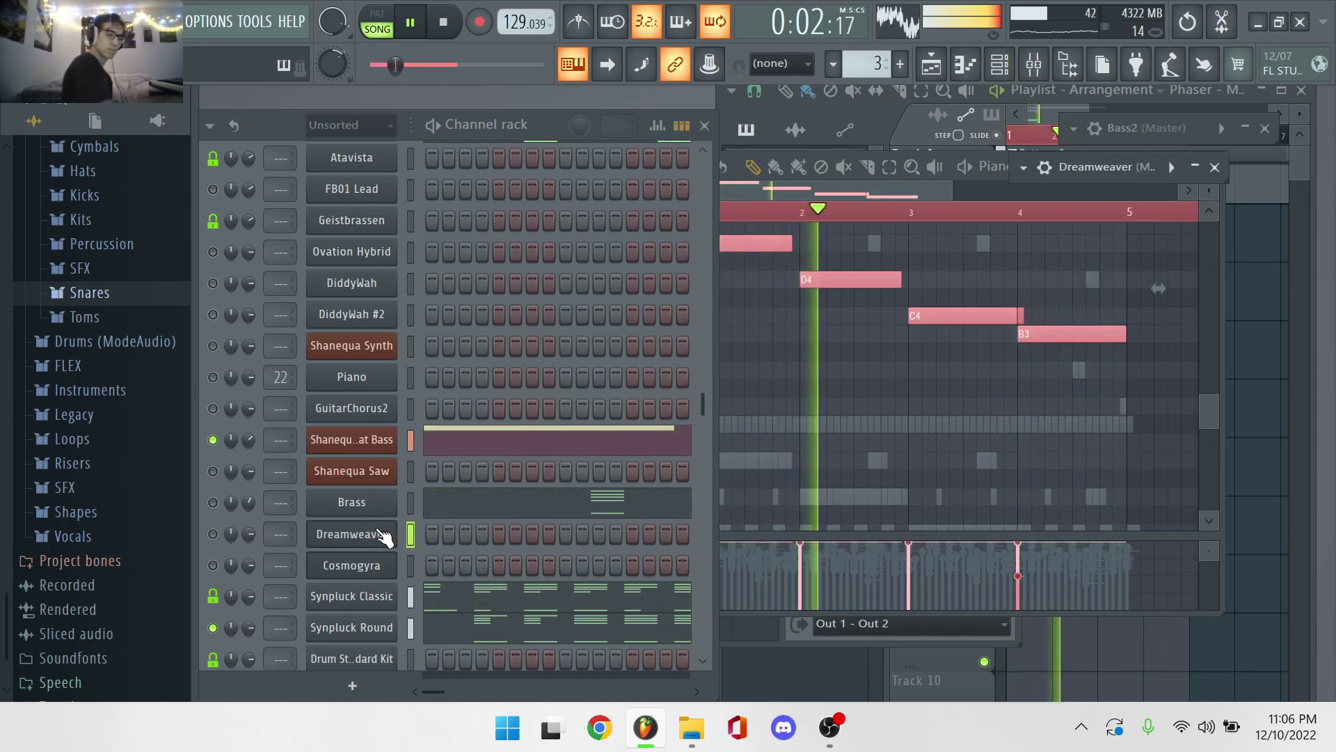
left_click(375, 563)
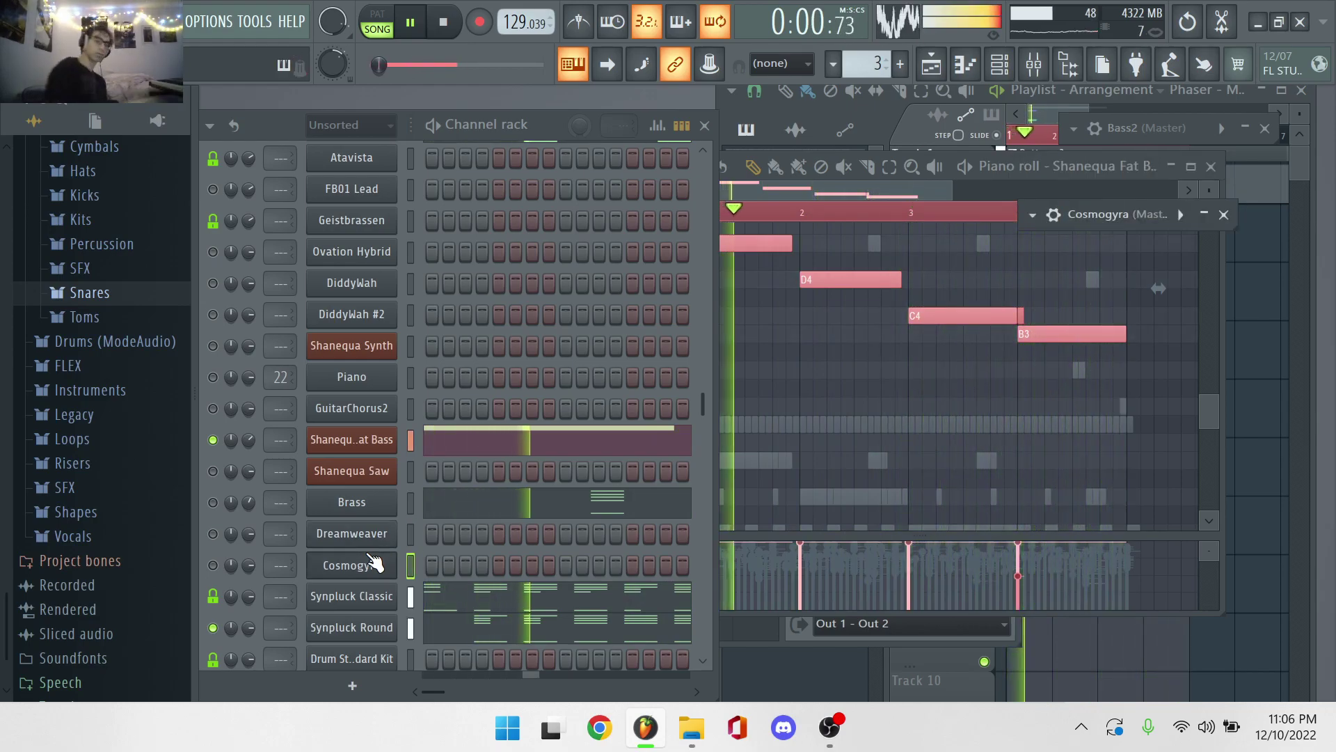
scroll(390, 567, "down", 3)
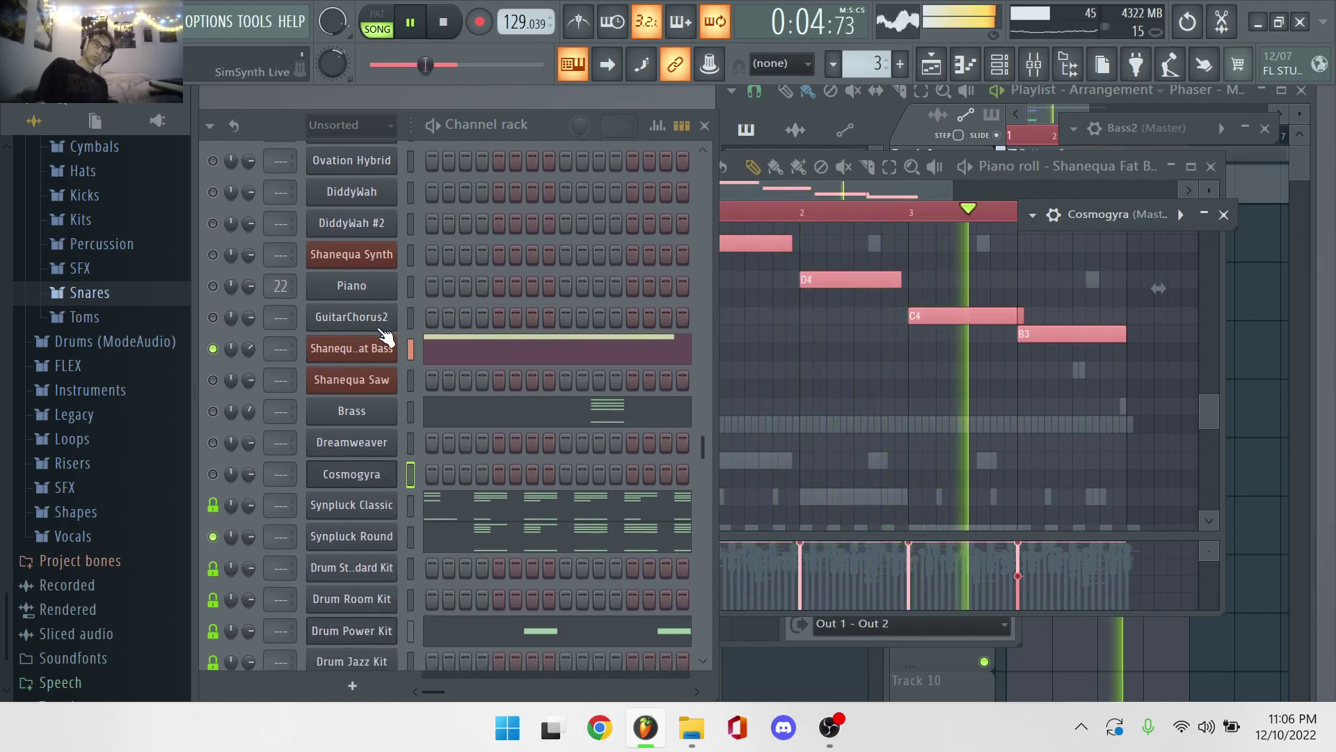
left_click(372, 258)
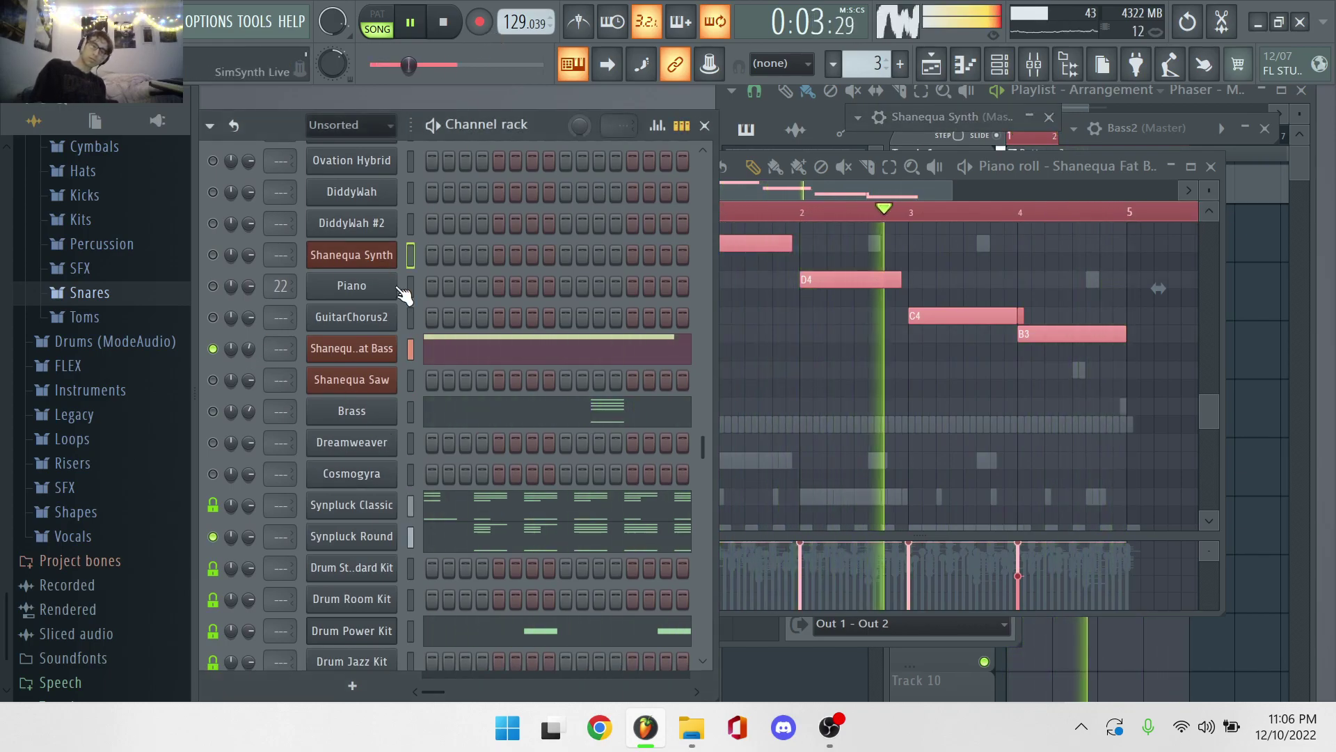
Clear all the notes of the Electric Piano Bright channel.
scroll(404, 296, "up", 8)
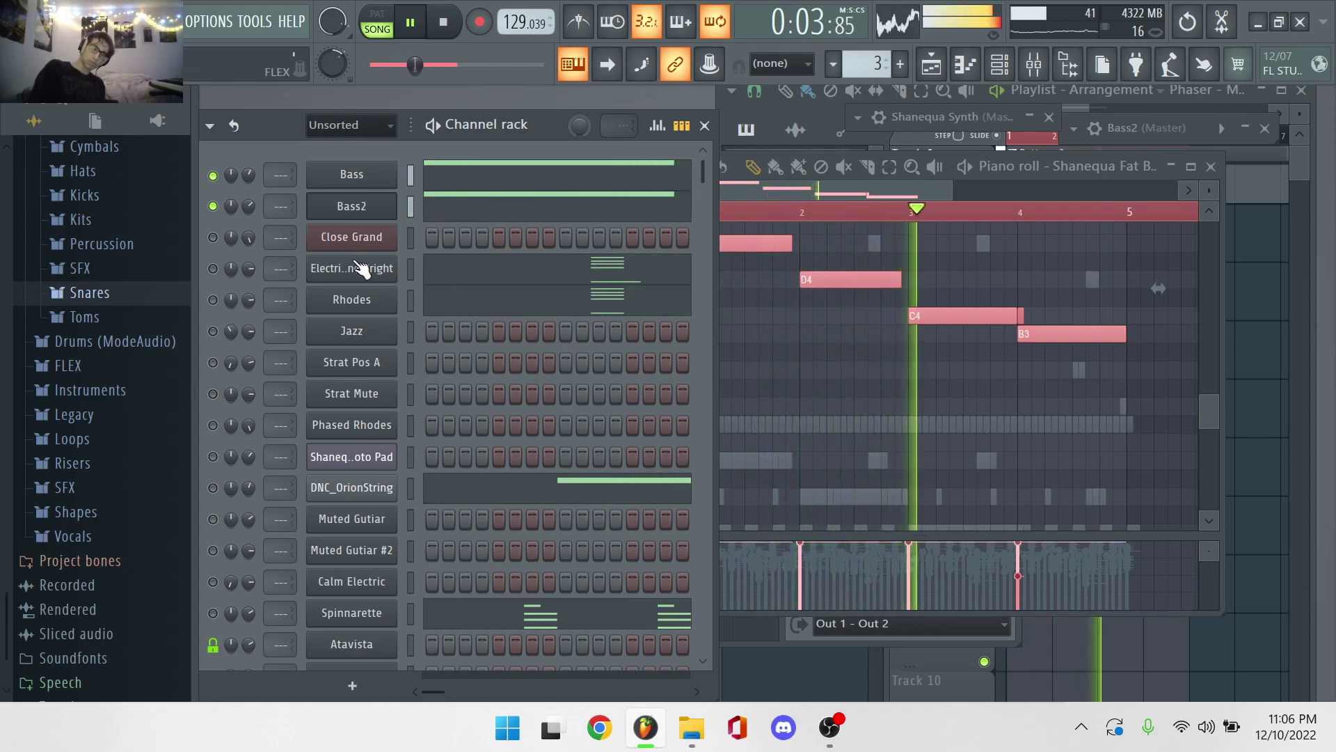
left_click(525, 263)
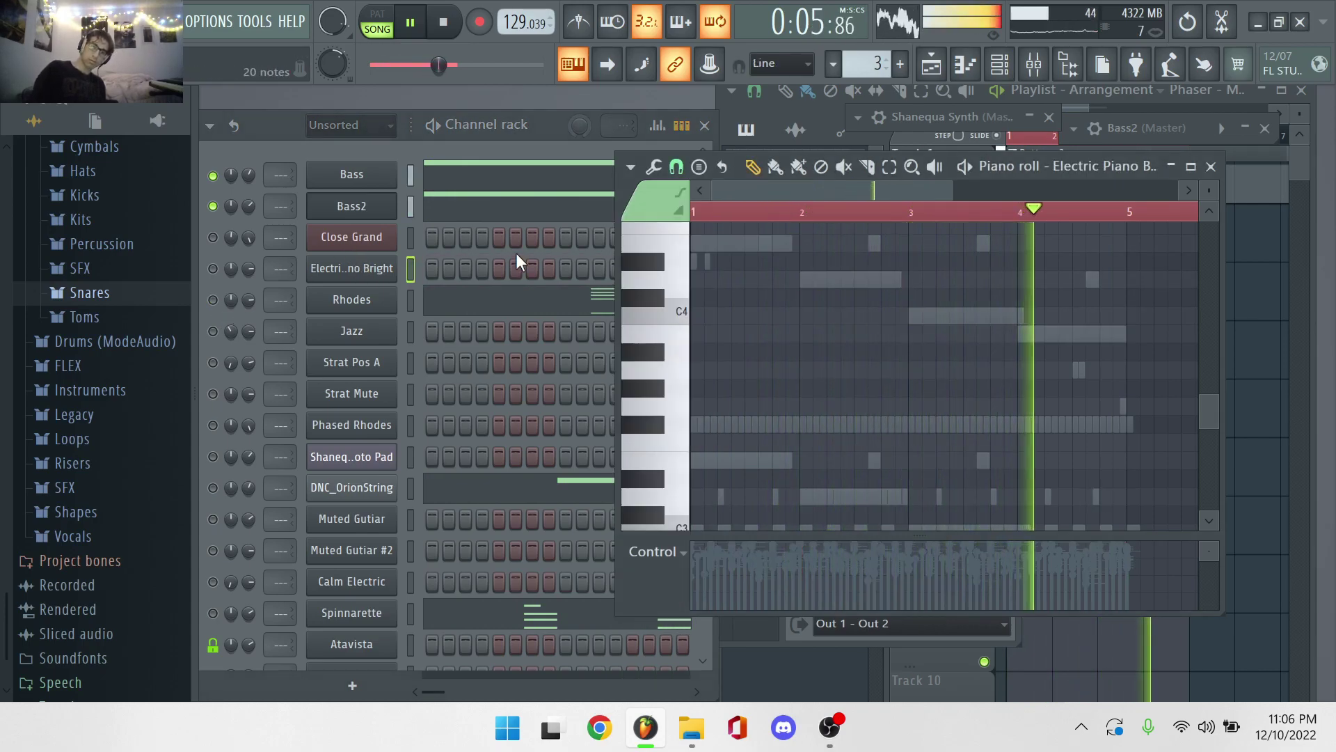
scroll(397, 352, "down", 4)
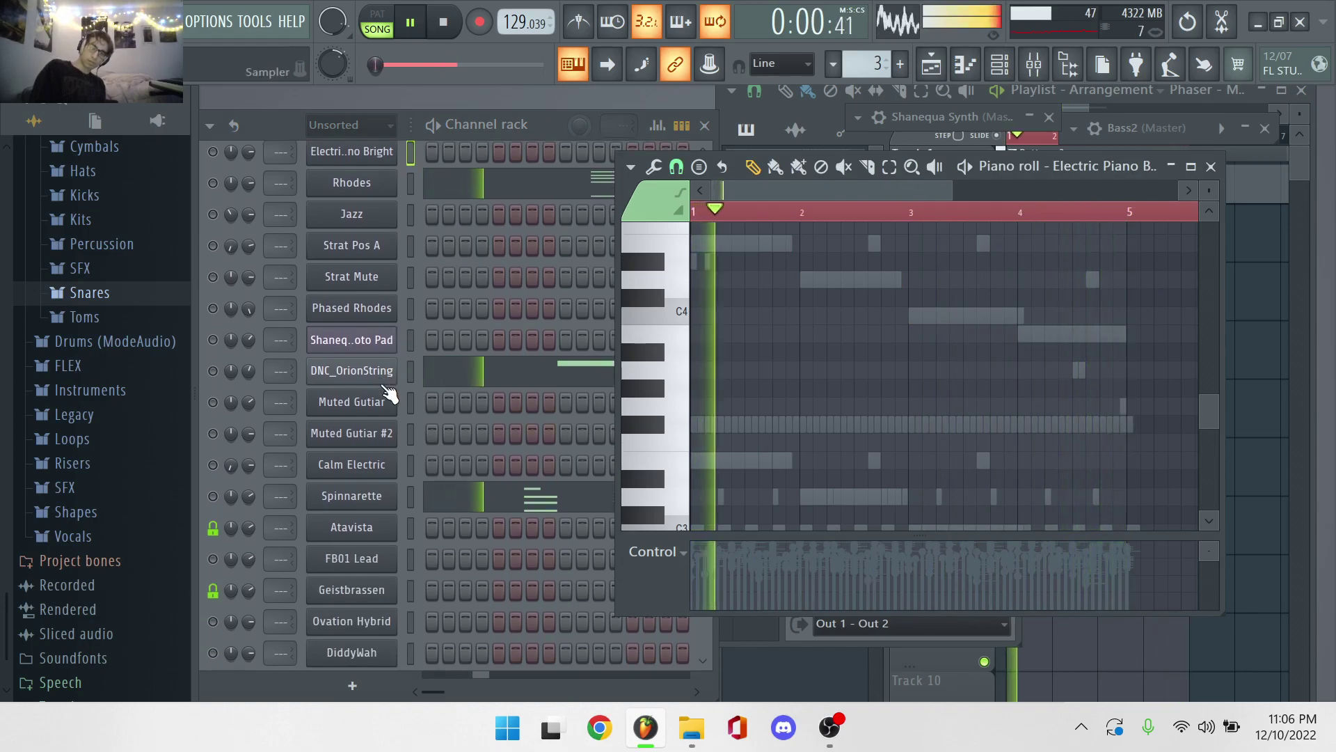
Open the 808 multi out channel, record a steady eighth-note Crash line across all four bars, and open its piano roll.
scroll(393, 368, "down", 6)
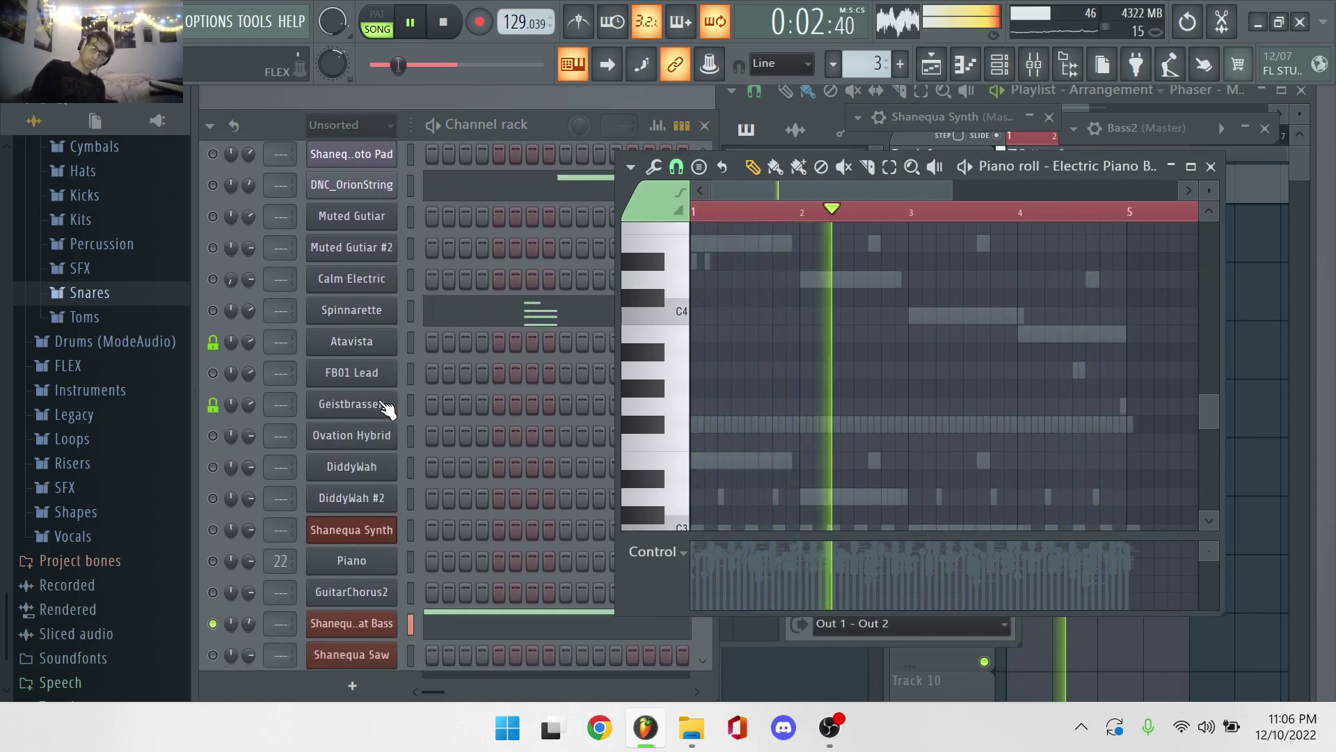
scroll(388, 411, "down", 7)
scroll(388, 406, "down", 11)
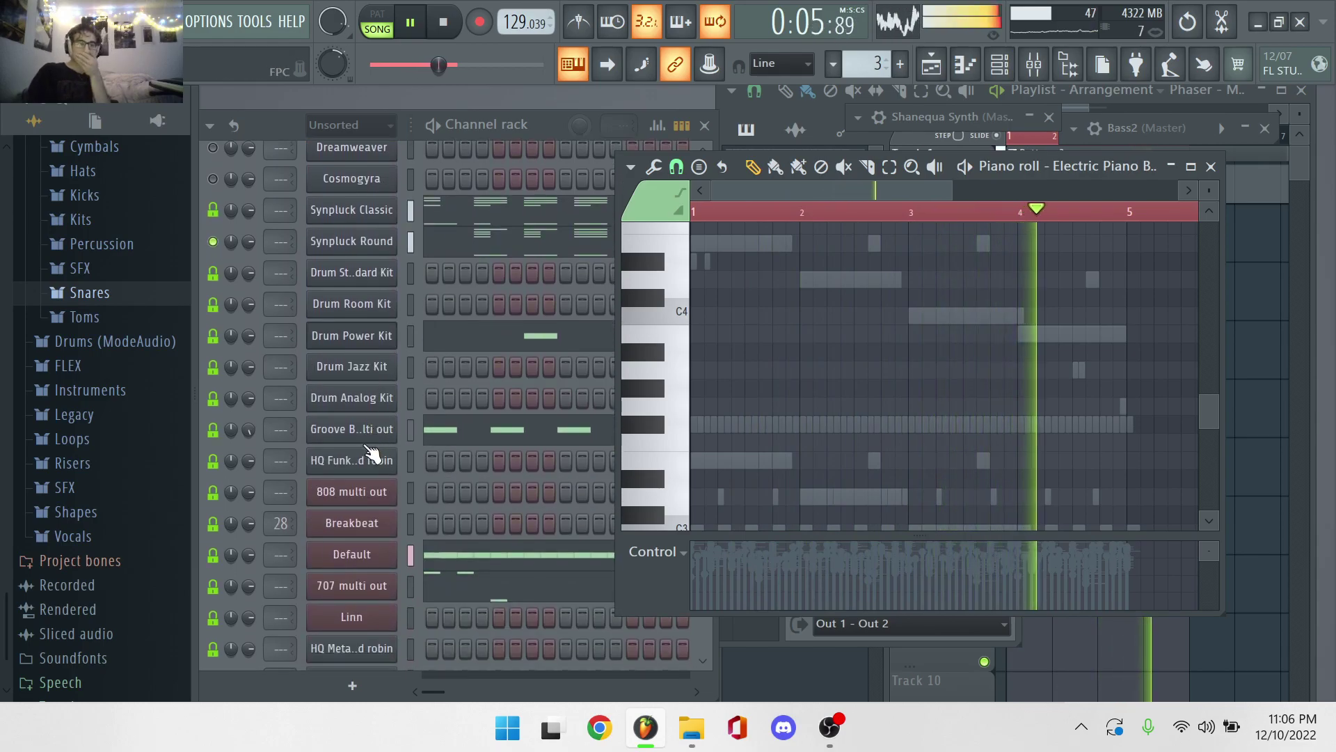
left_click(371, 491)
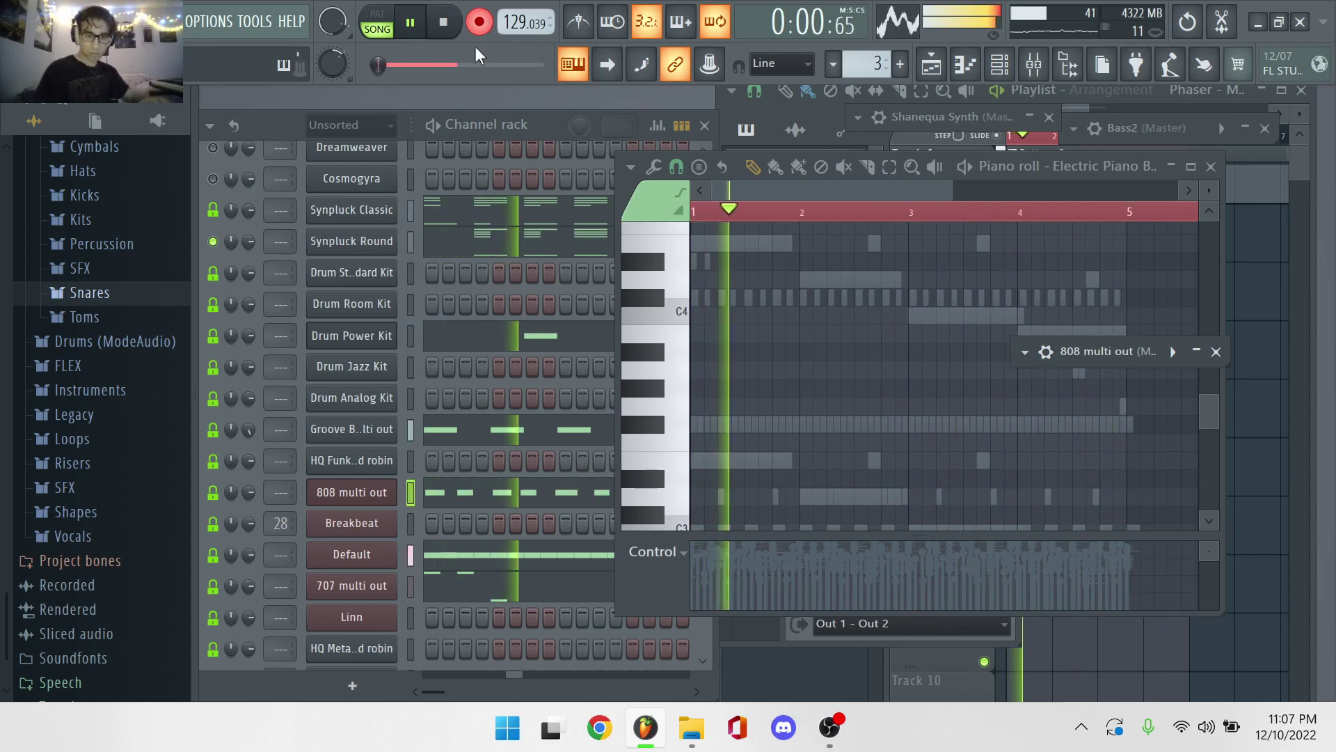
left_click(470, 495)
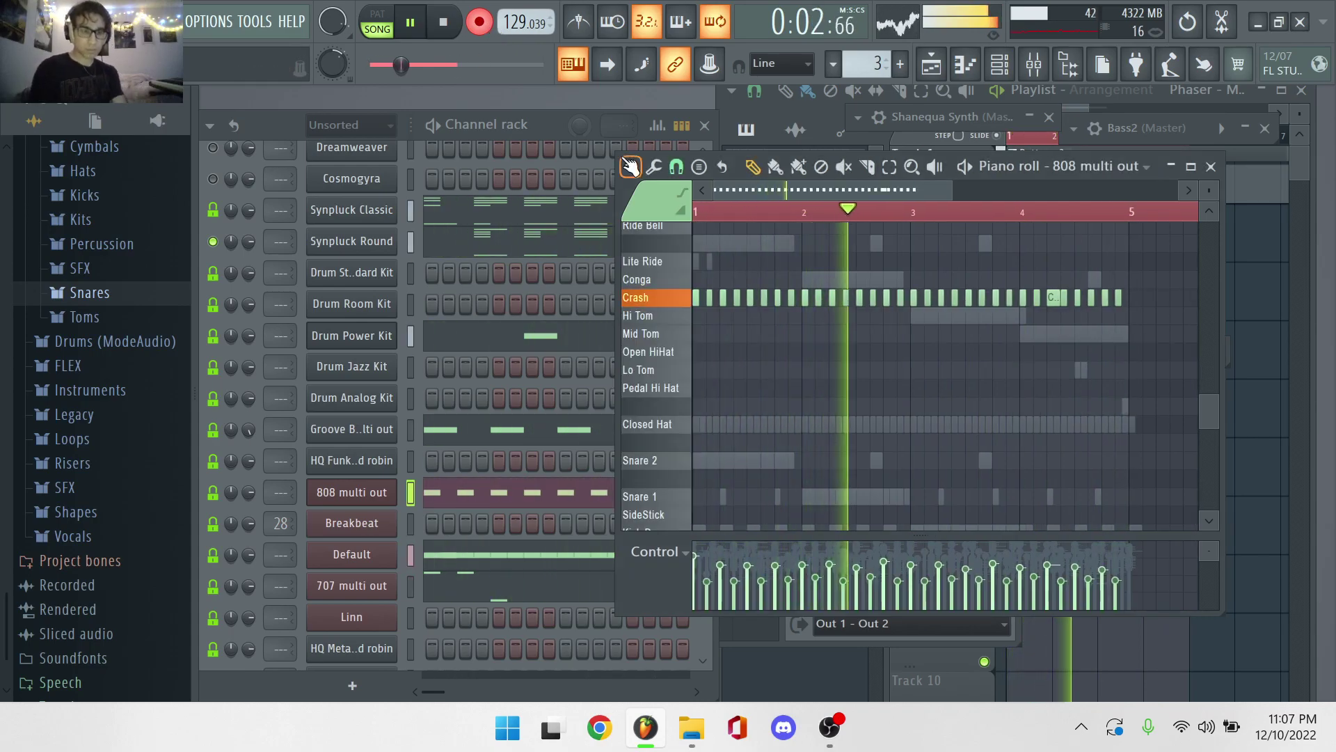
Unmute the Shanequa Synth channel and record a repeating arpeggio with G5, D5 and B4 notes across the four bars.
scroll(491, 223, "up", 5)
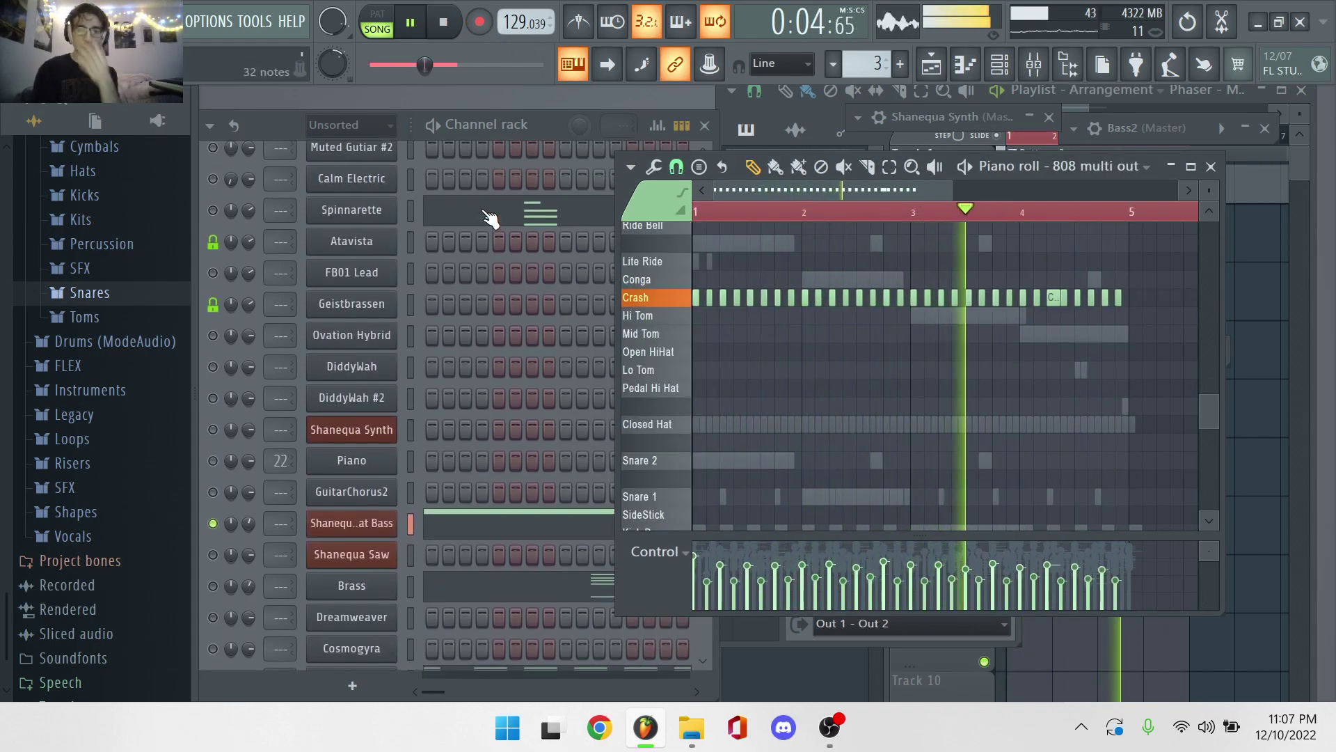
scroll(410, 311, "up", 1)
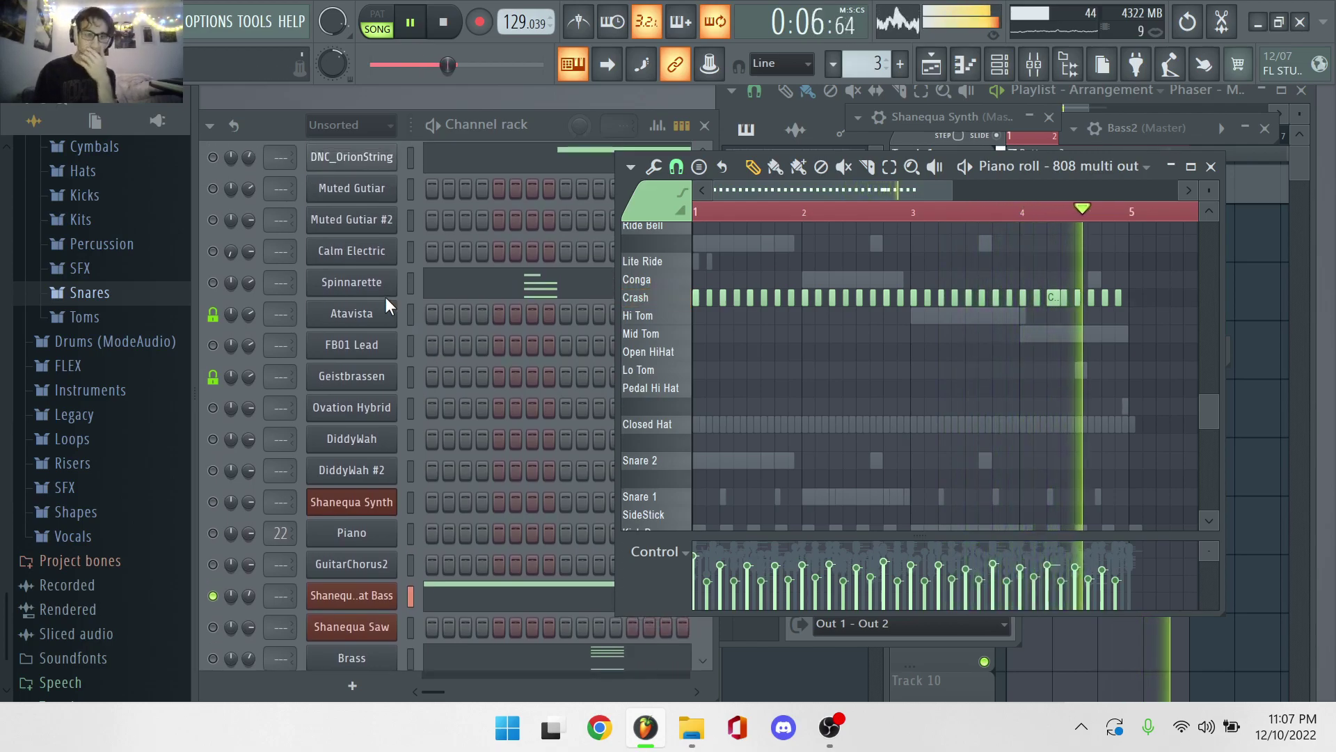
scroll(400, 220, "up", 2)
scroll(403, 224, "up", 1)
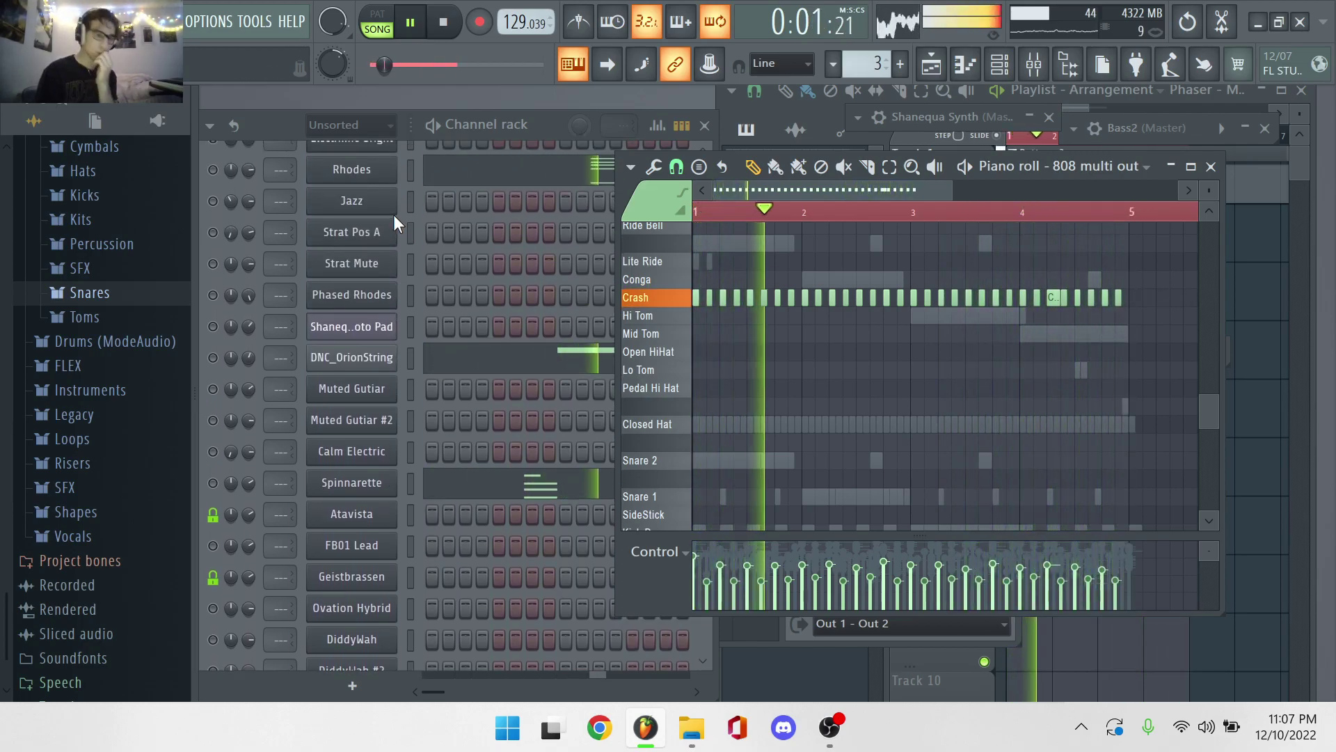
scroll(402, 224, "up", 1)
scroll(403, 224, "up", 2)
scroll(402, 224, "down", 3)
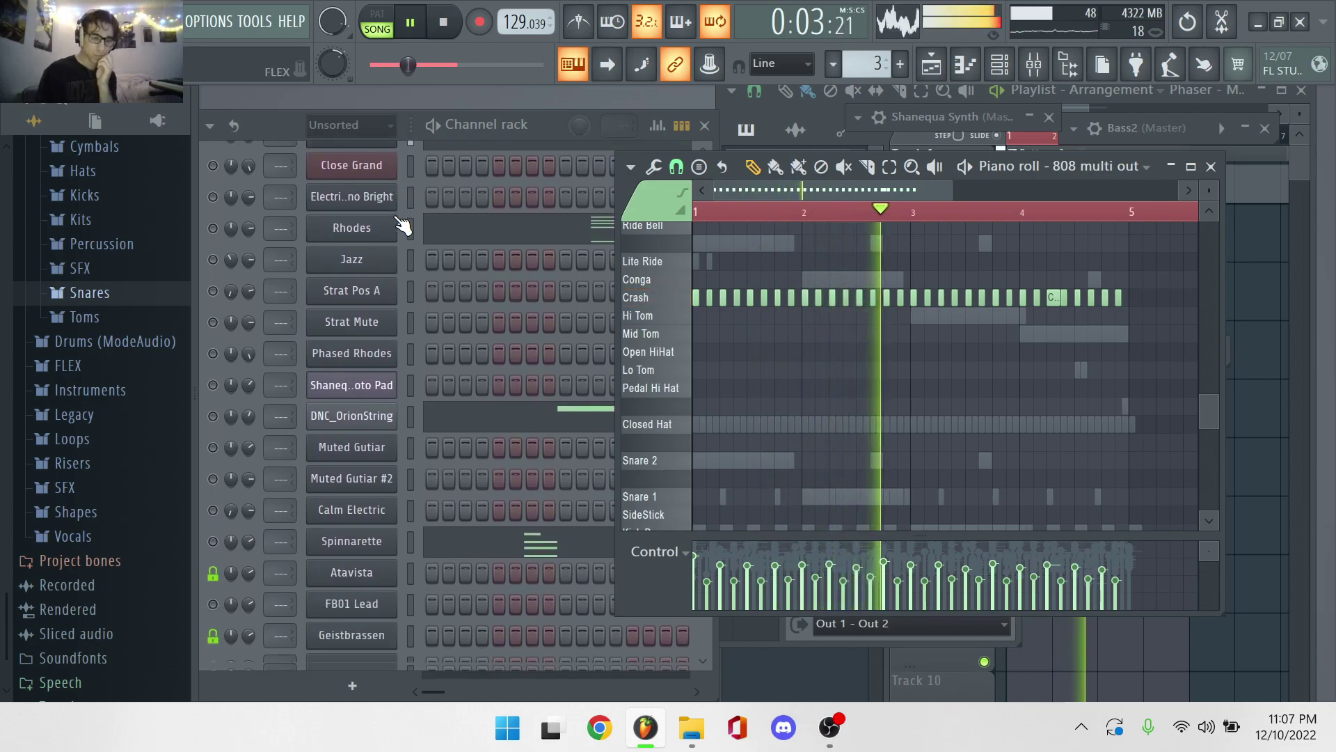
scroll(402, 224, "up", 2)
scroll(402, 224, "down", 6)
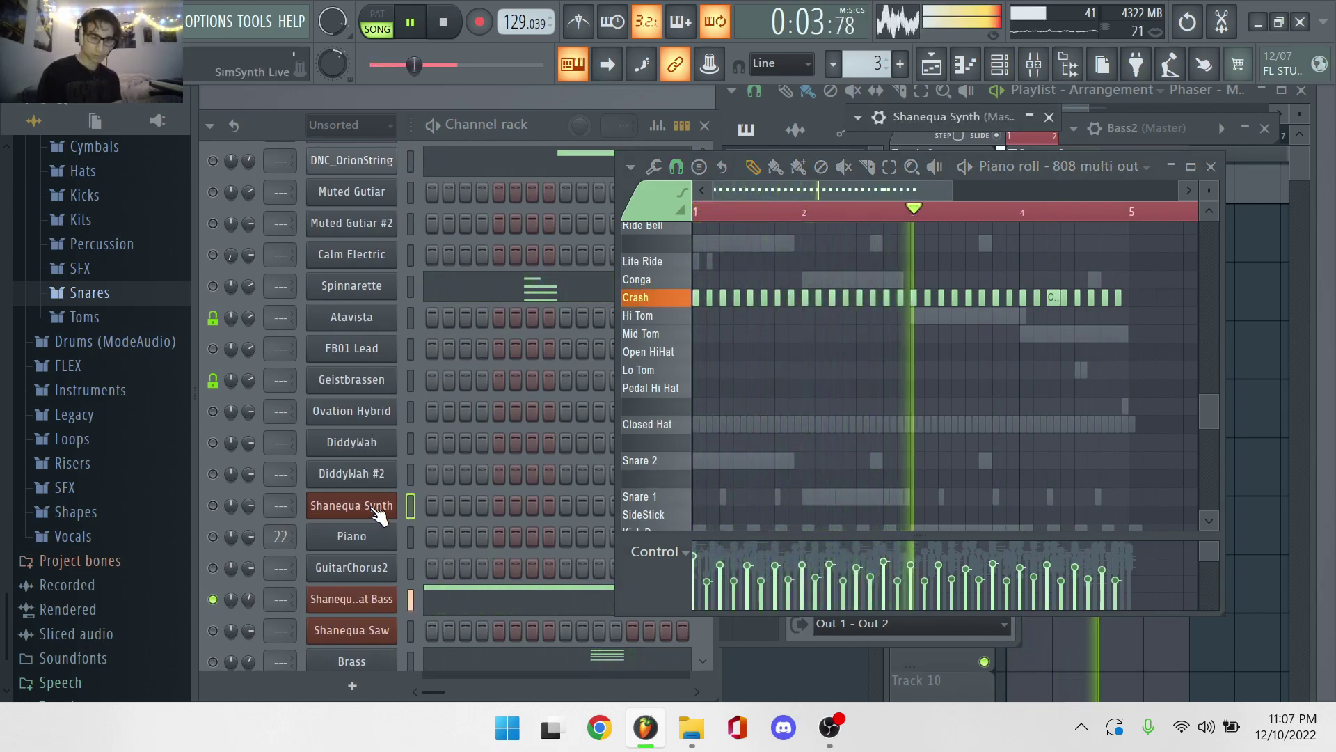
left_click(214, 505)
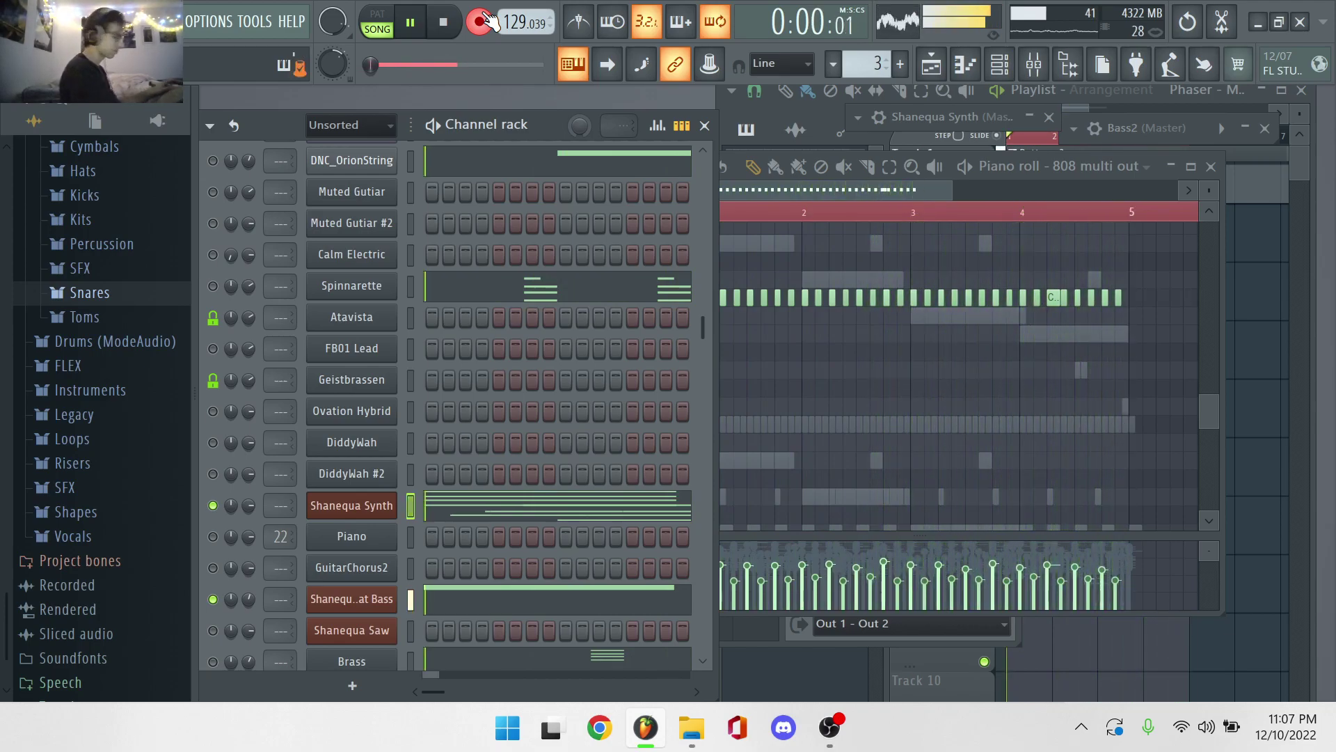
Quantize all the recorded Shanequa Synth notes to the grid and close the piano roll.
left_click(501, 506)
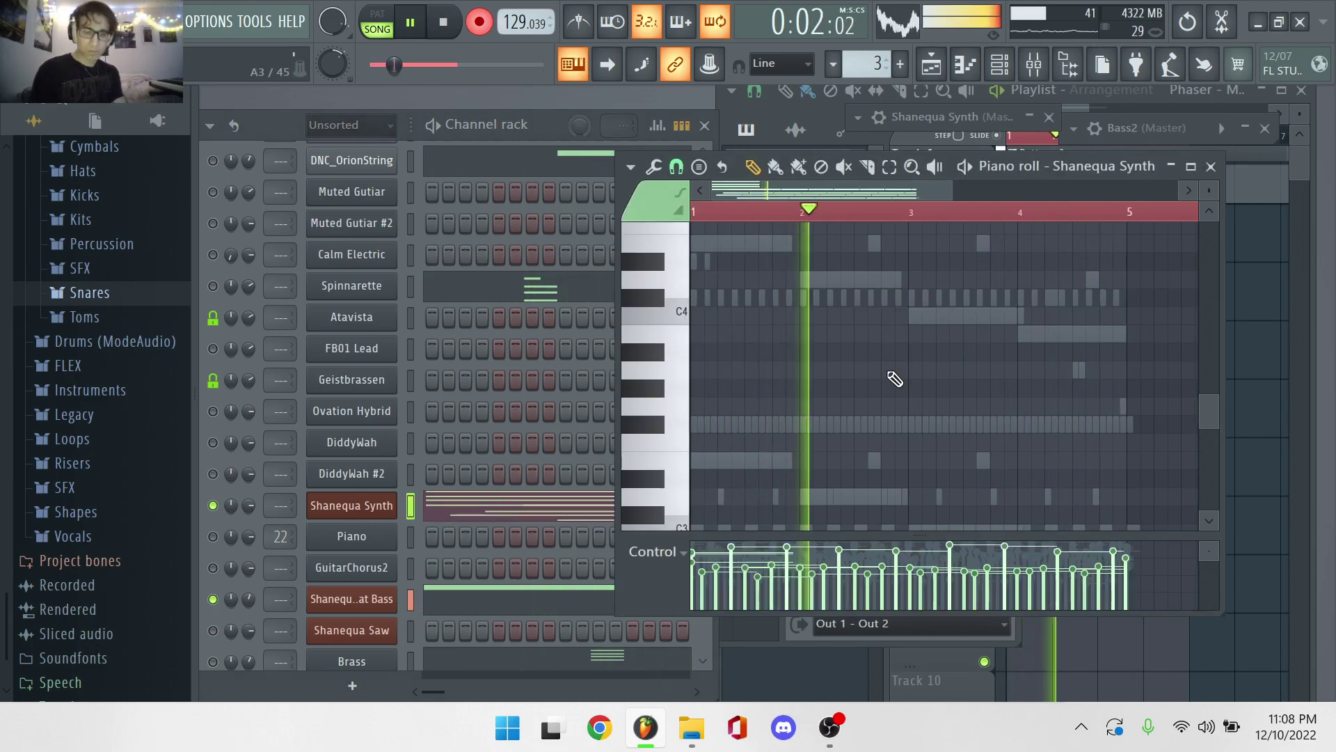
scroll(894, 379, "up", 10)
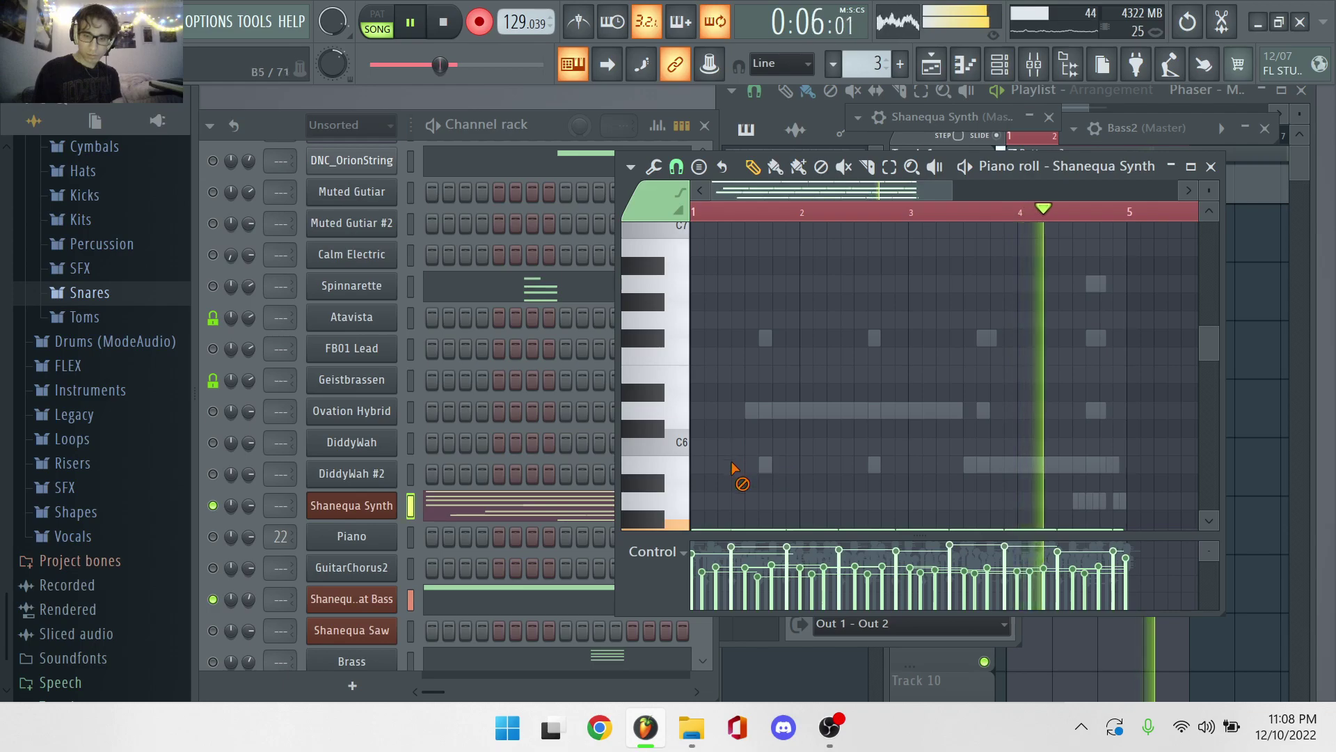
scroll(736, 473, "down", 4)
scroll(736, 473, "down", 1)
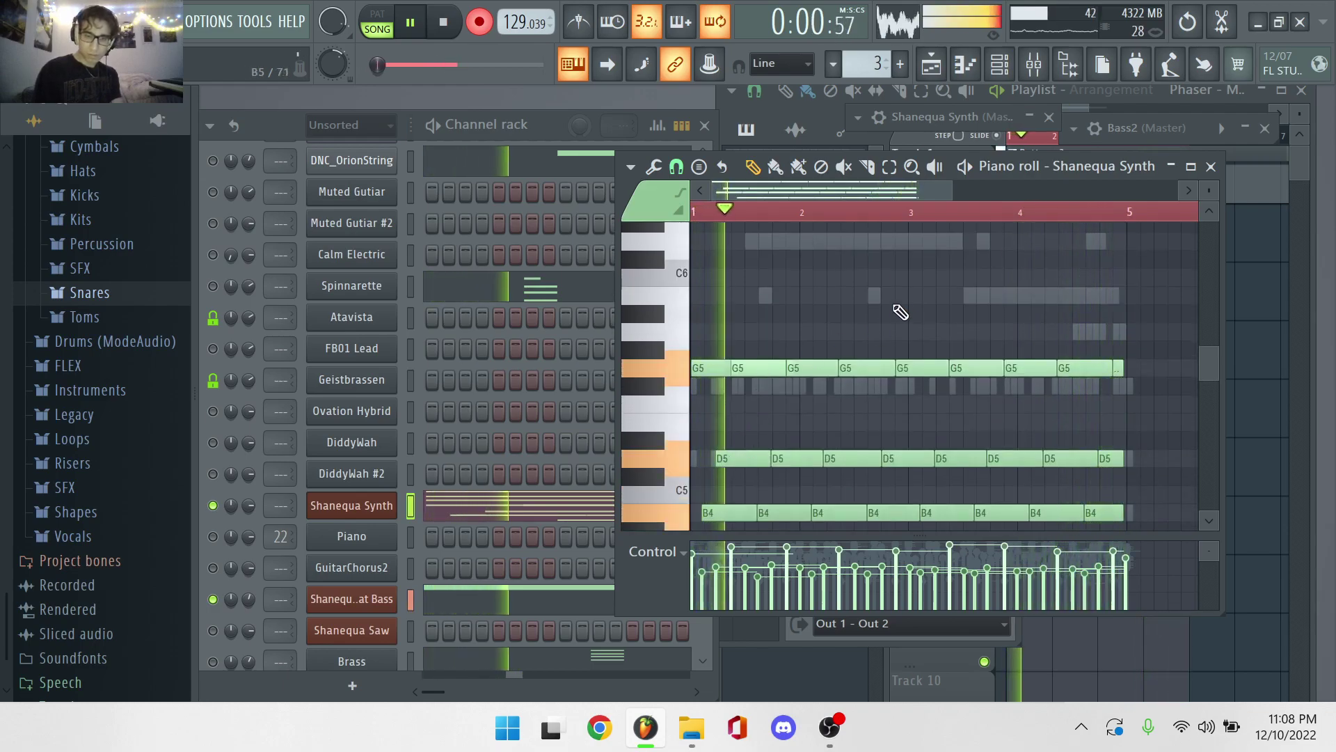
key("ctrl+a")
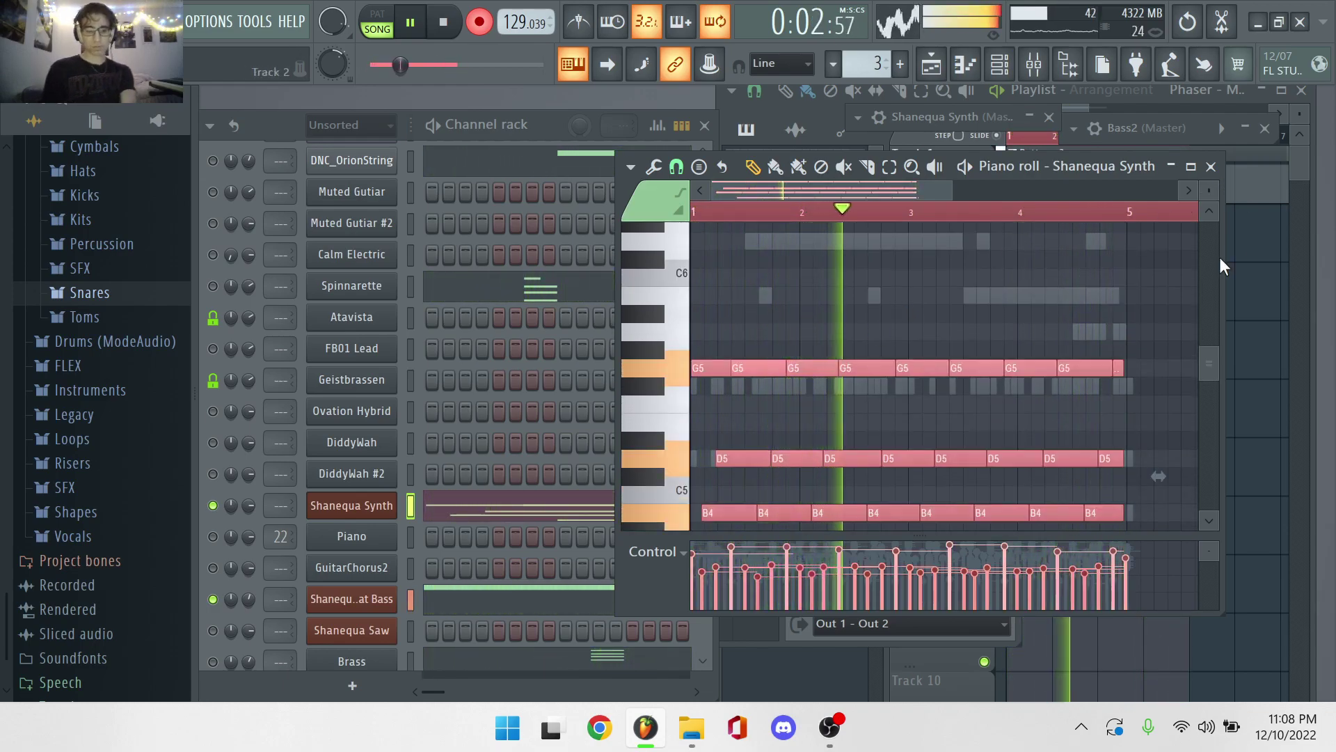
left_click(1211, 167)
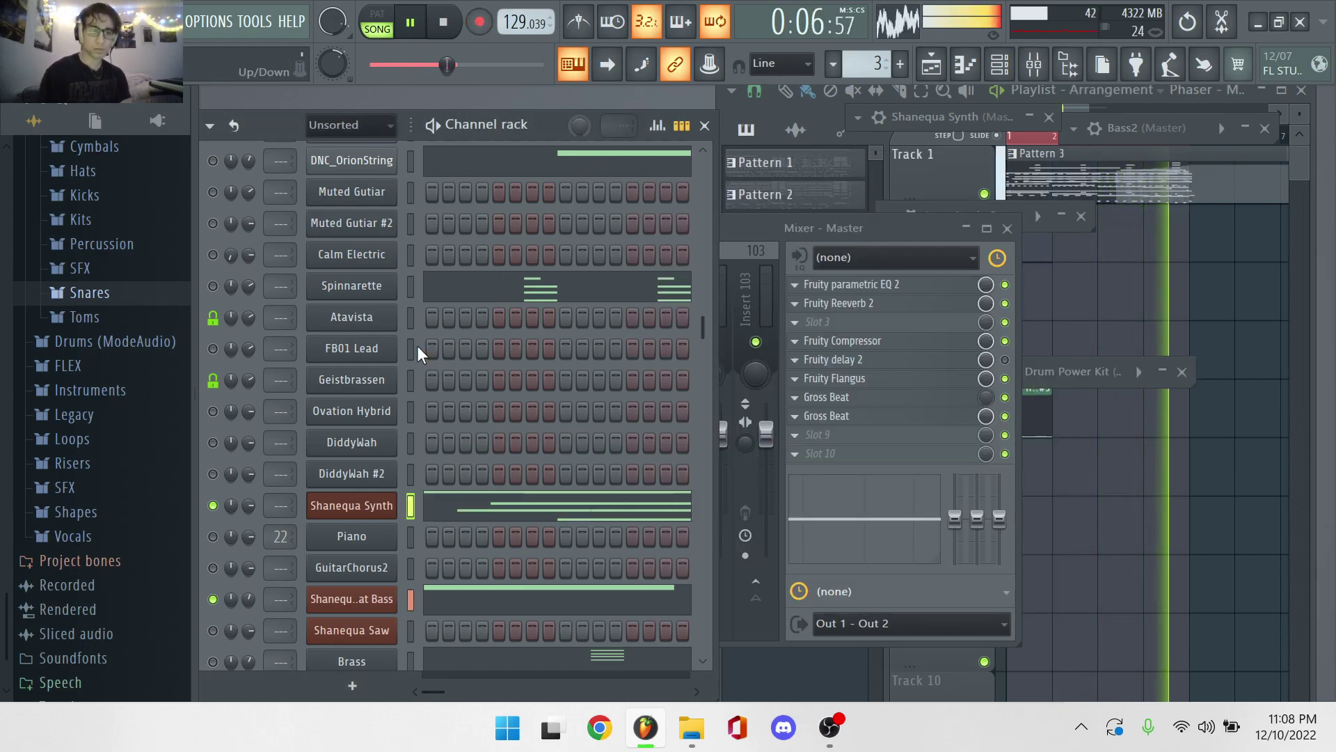
Lock the Shanequa Synth channel.
scroll(484, 457, "down", 5)
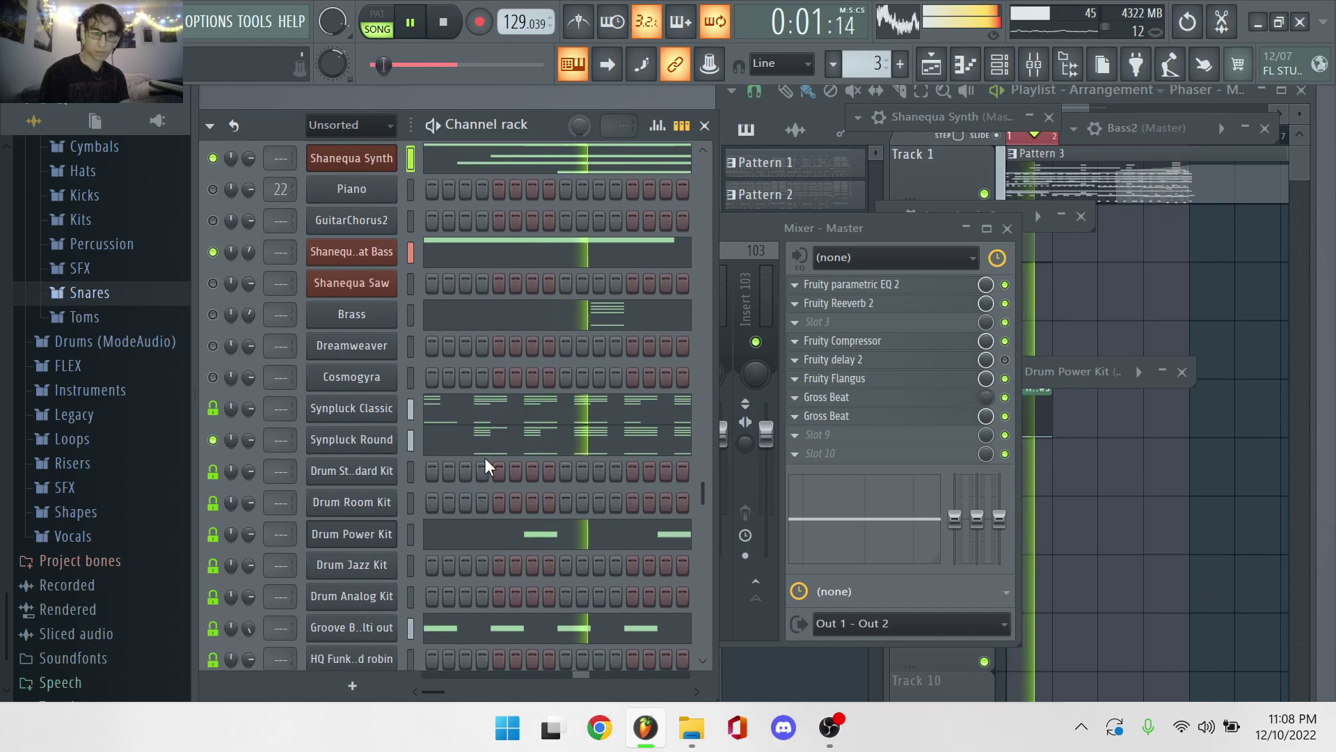
scroll(487, 459, "down", 2)
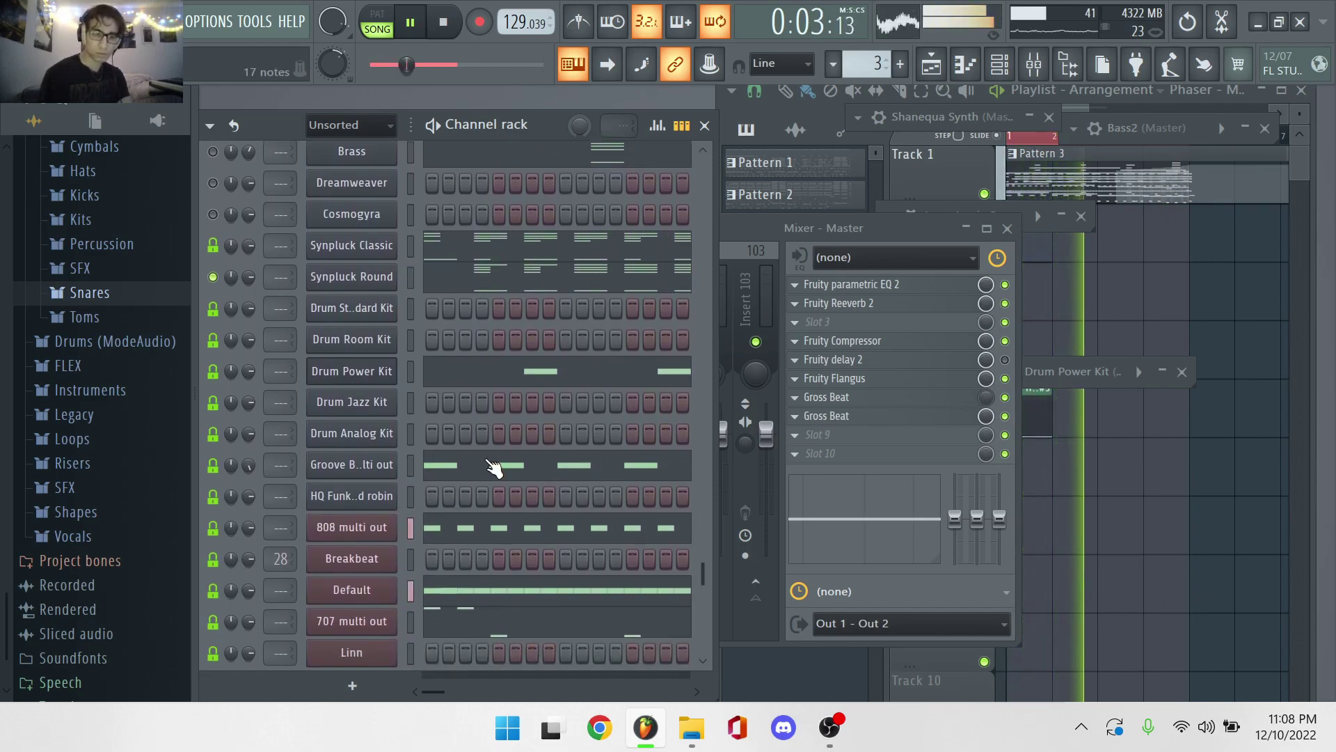
scroll(494, 465, "up", 3)
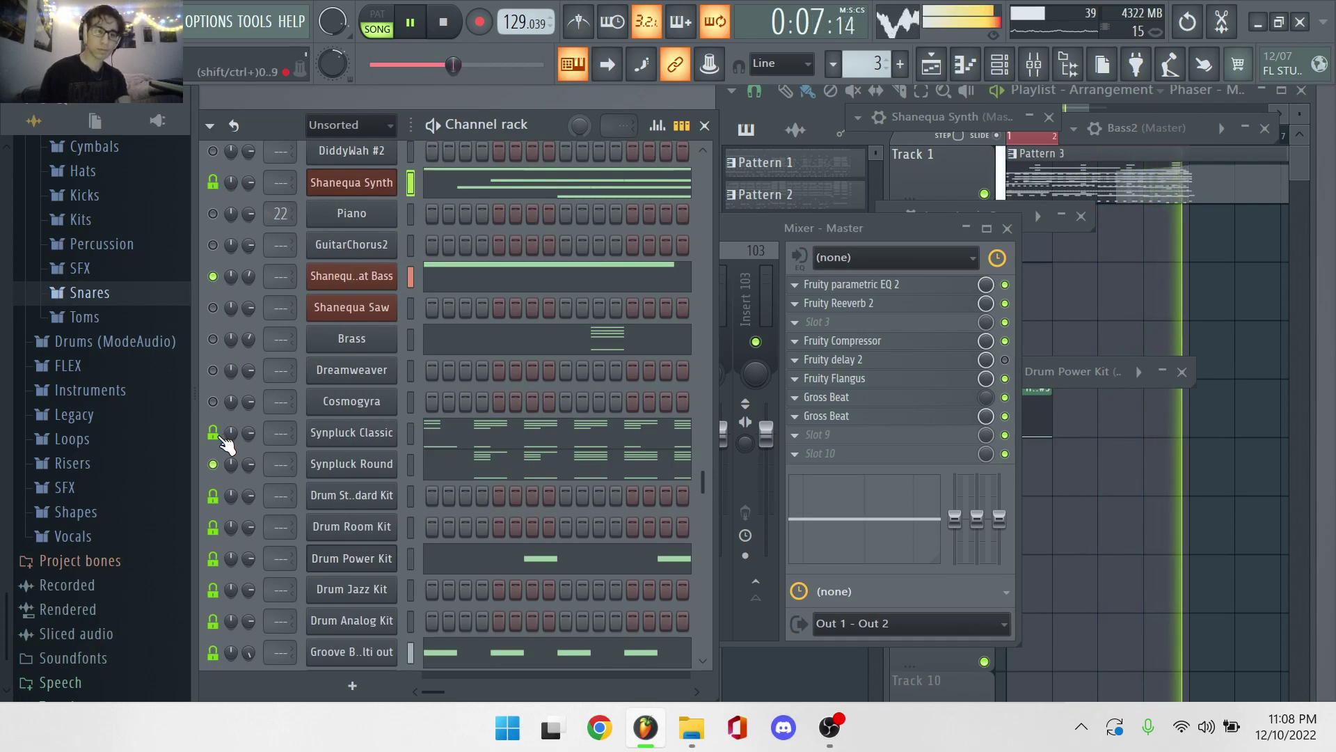
Unlock the channels from Synpluck Classic down to 707 multi out, and route 808 multi out to mixer track 18.
scroll(223, 417, "down", 3)
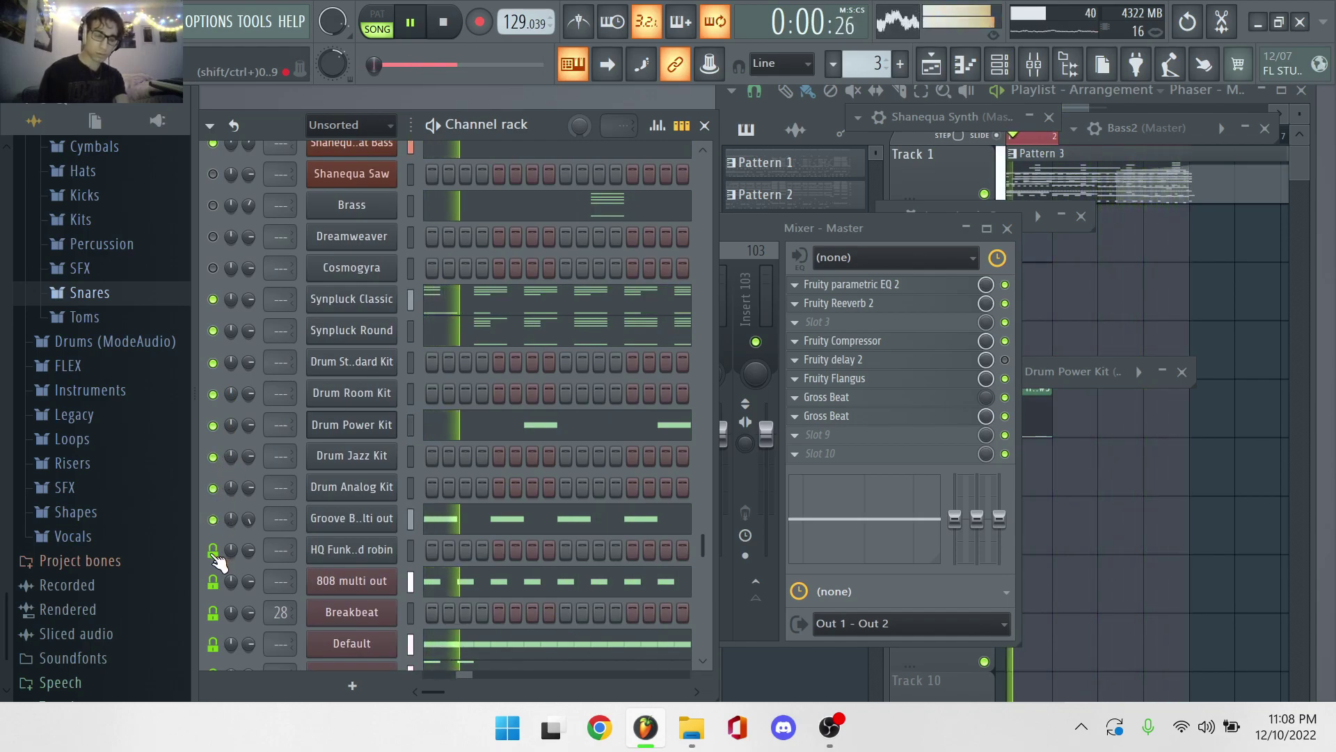
scroll(220, 578, "down", 4)
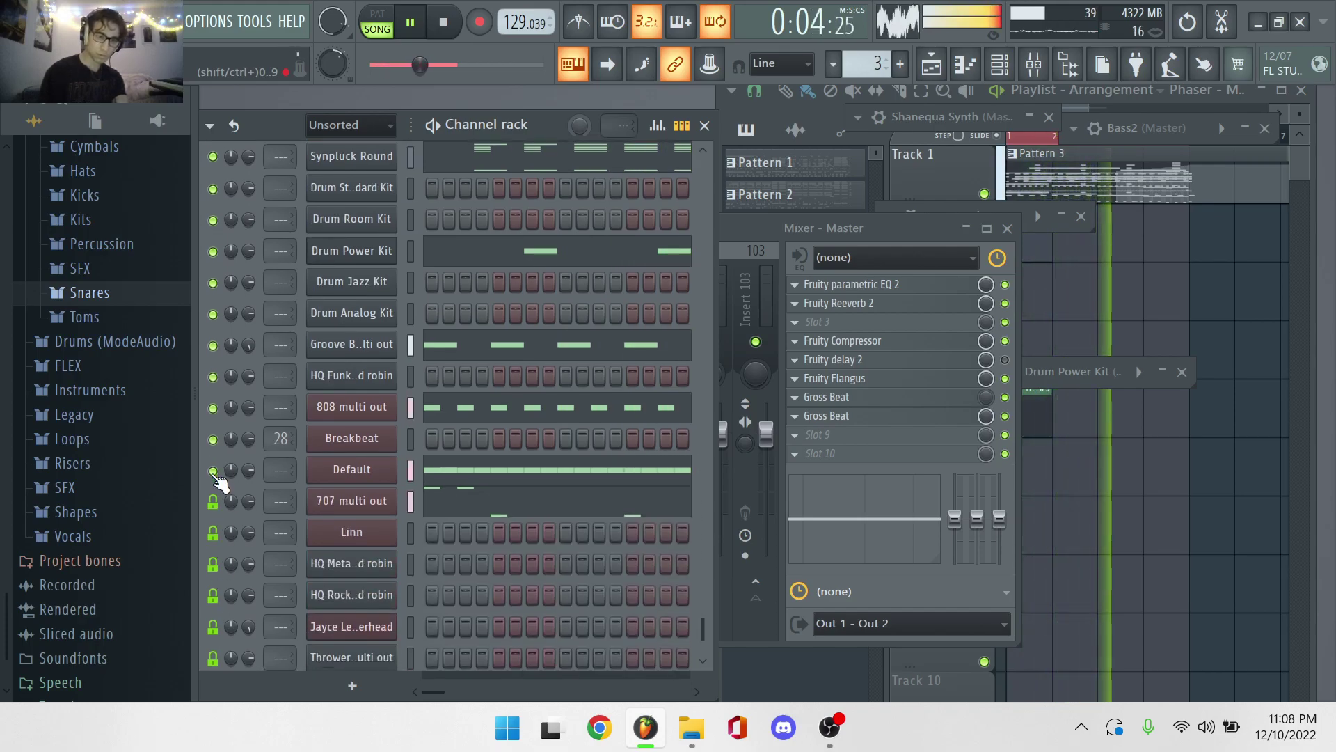
scroll(279, 402, "up", 3)
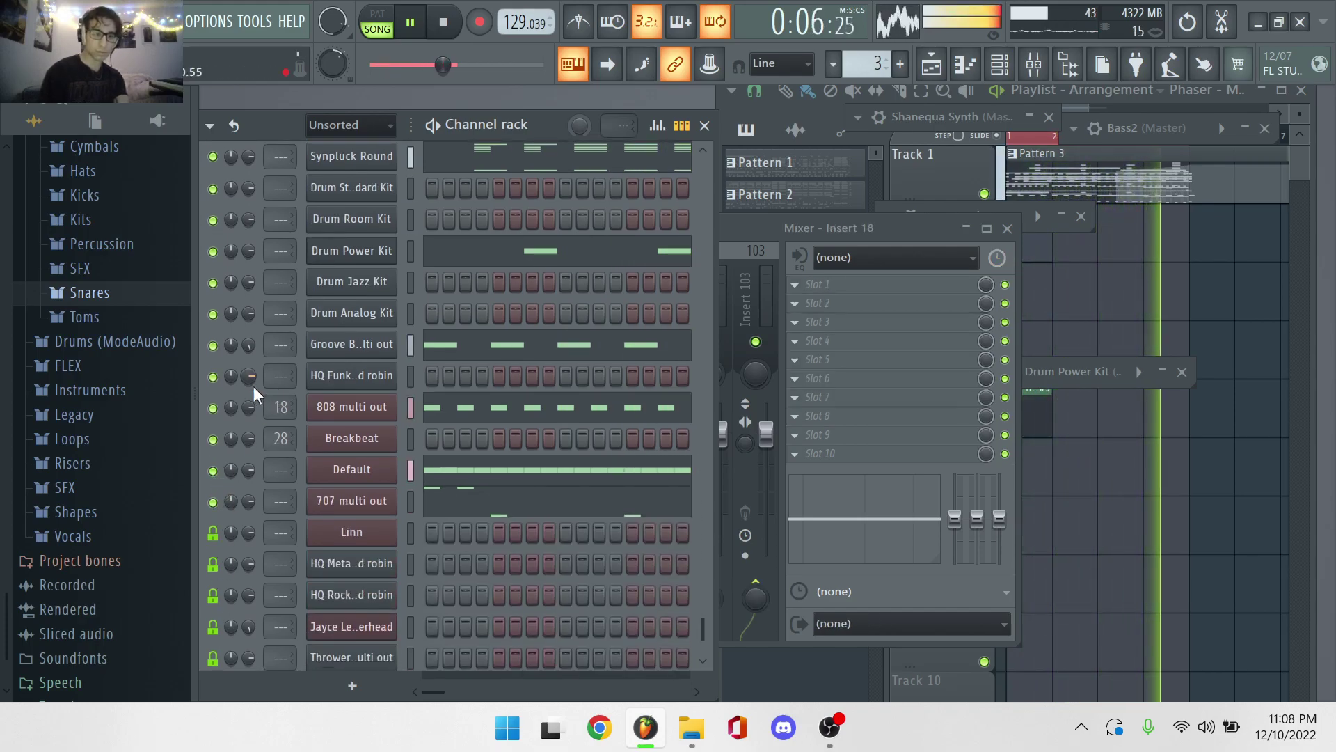
Open the Atavista channel to try its sound, close its plugin window, and record a line of repeated G5 notes in it.
scroll(343, 341, "up", 10)
scroll(343, 345, "up", 7)
scroll(344, 343, "up", 6)
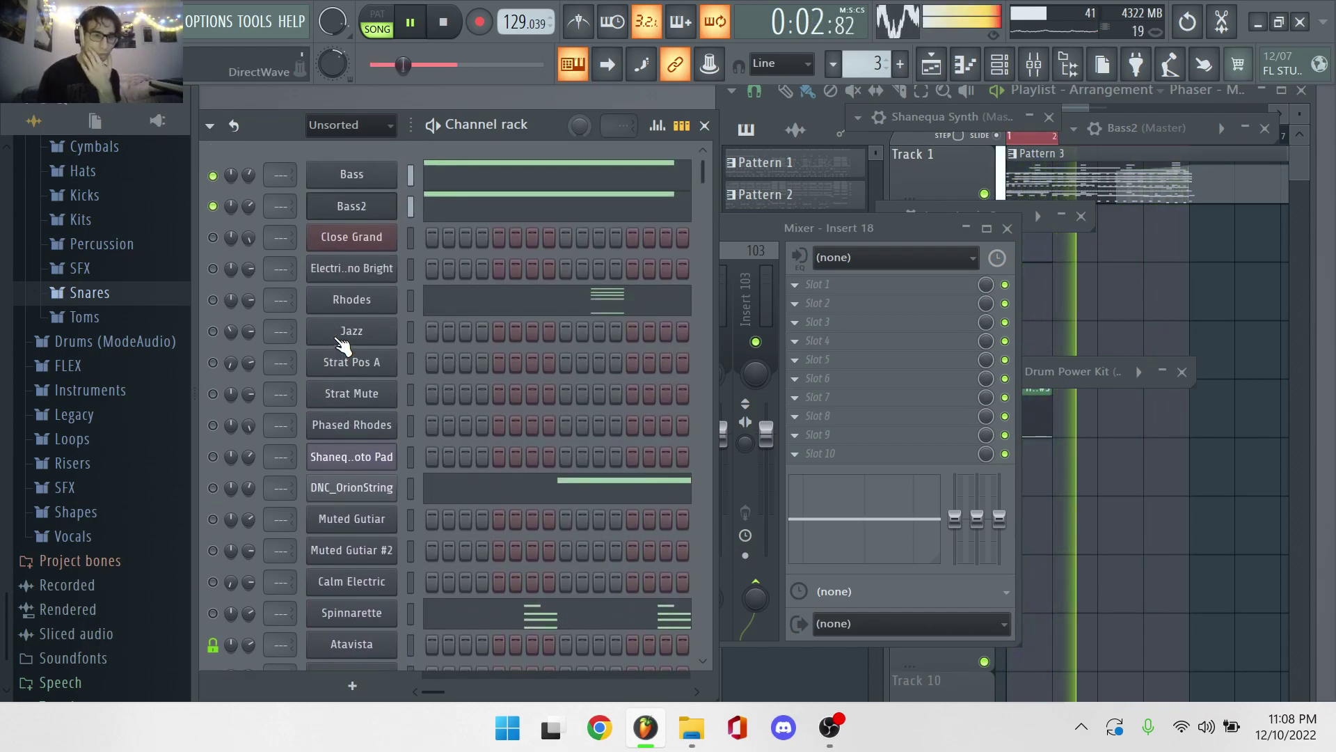
scroll(341, 345, "down", 5)
left_click(361, 471)
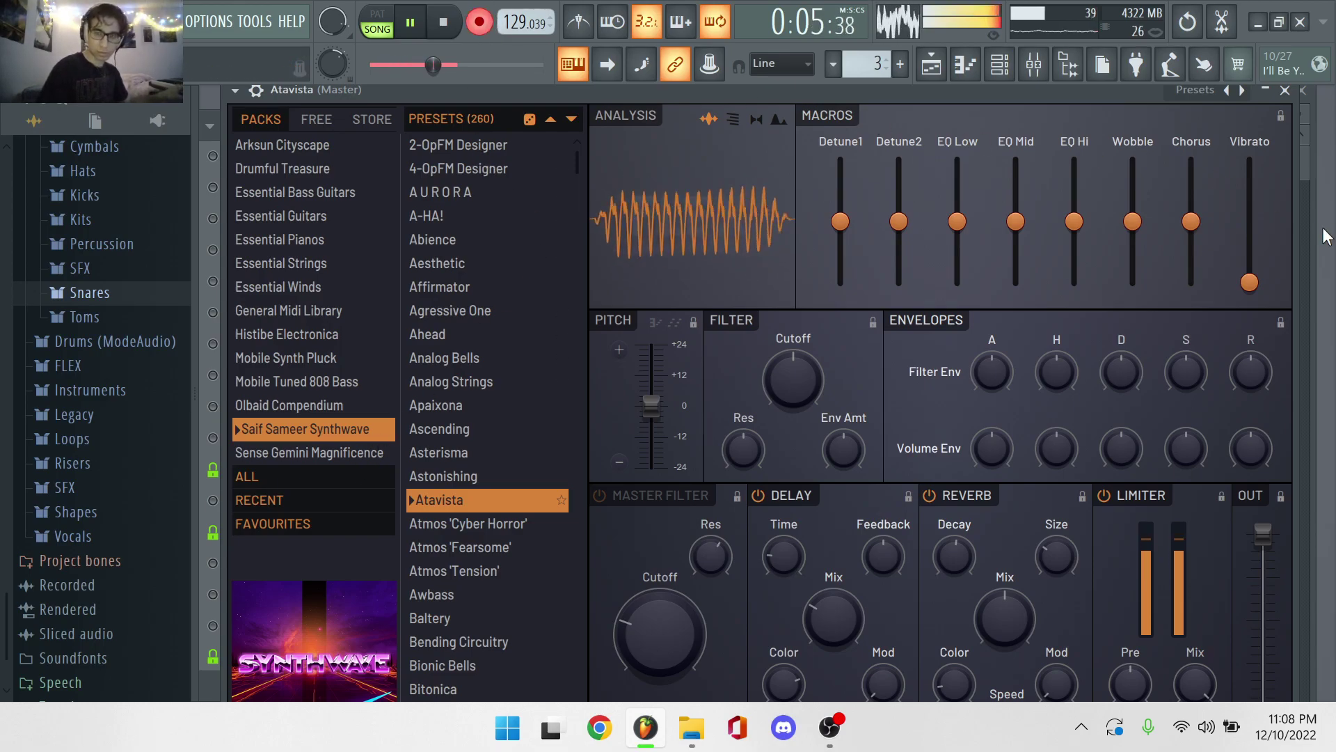
left_click(1286, 94)
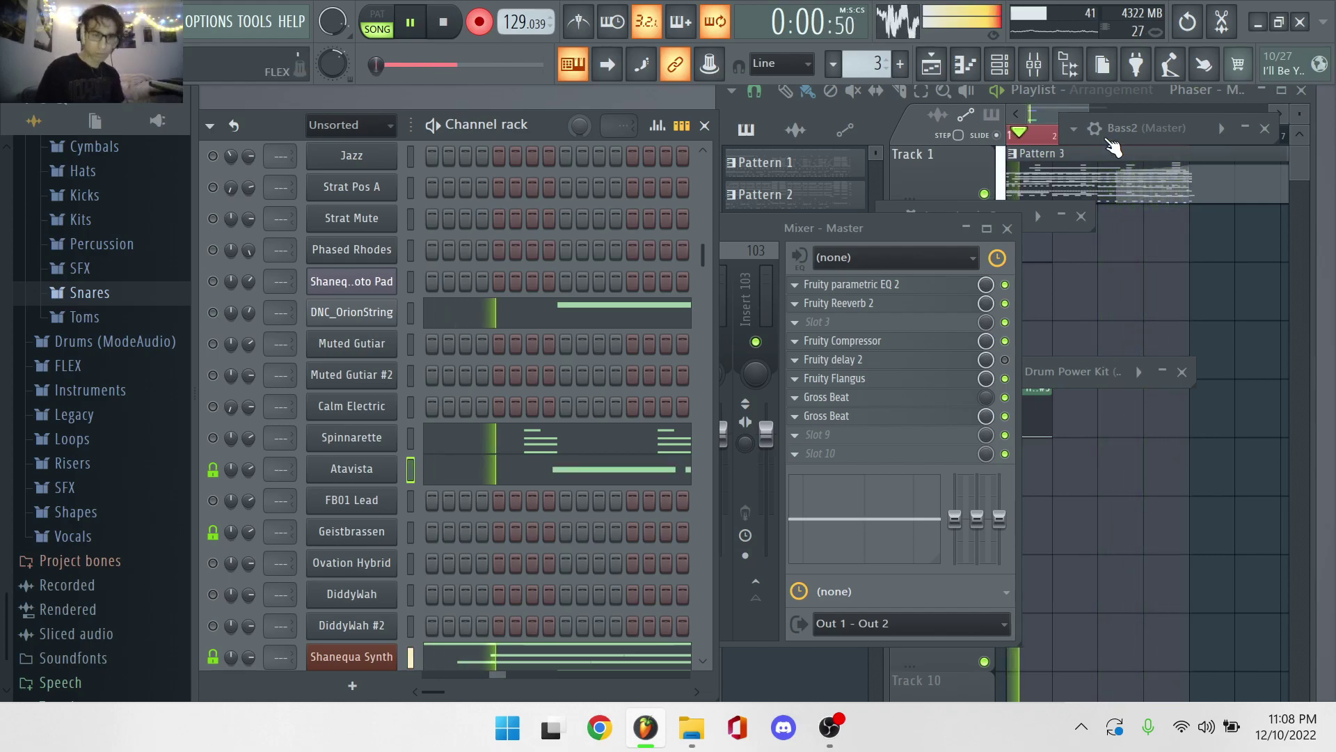
Add a G5 note at the start of the Atavista line and lower the channel's volume to about 0.19.
left_click(612, 469)
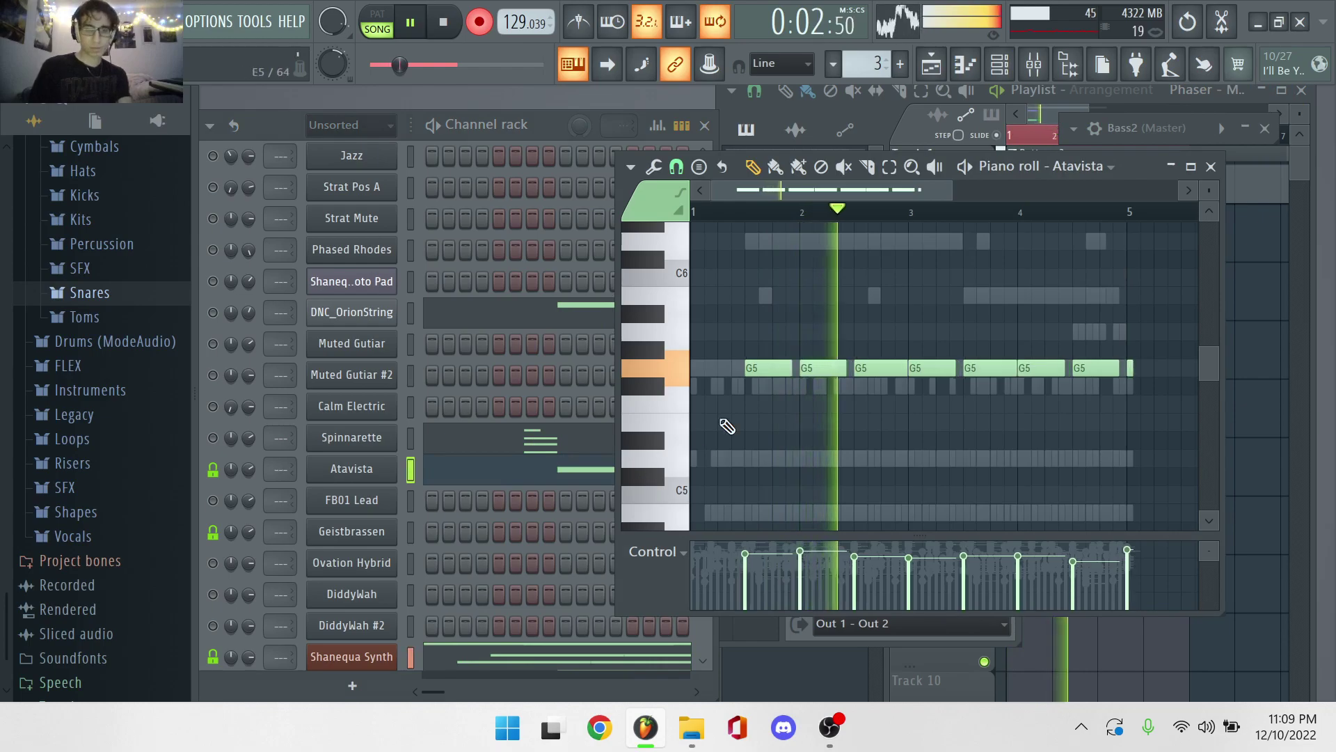
left_click(724, 368)
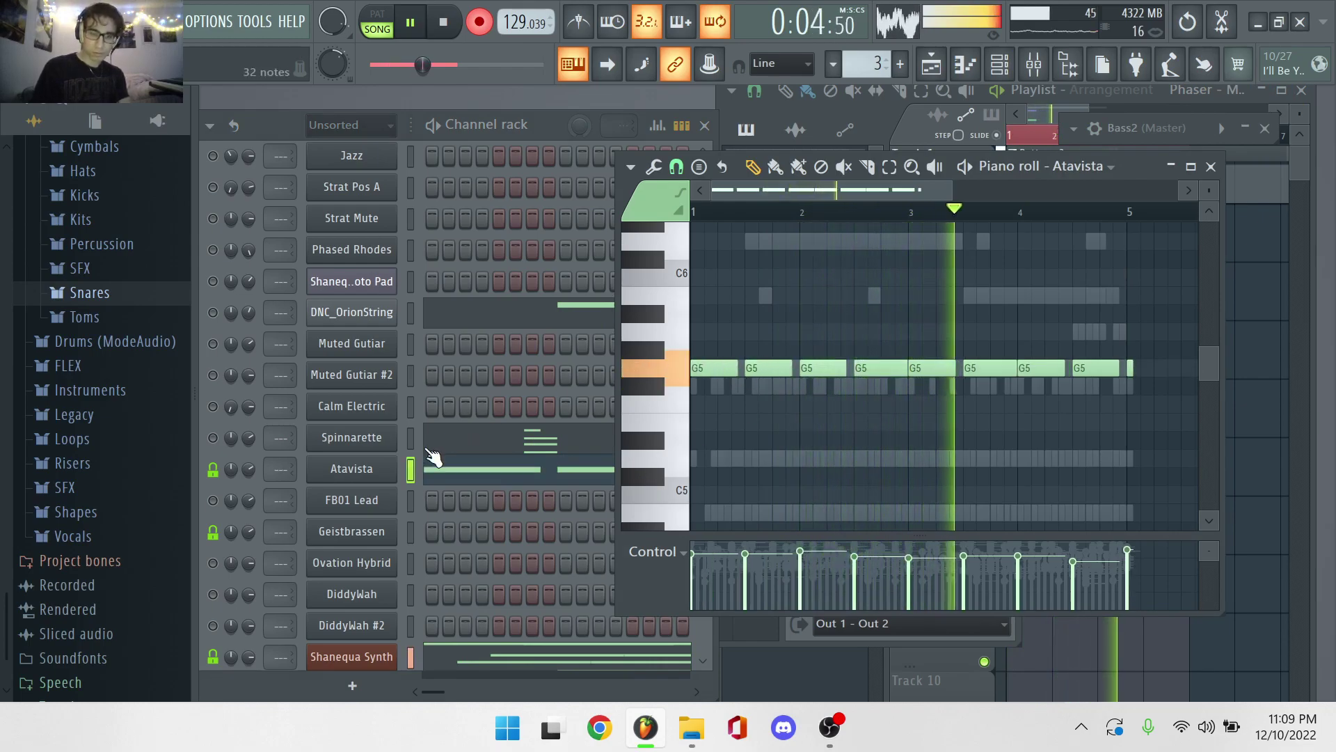
left_click(248, 469)
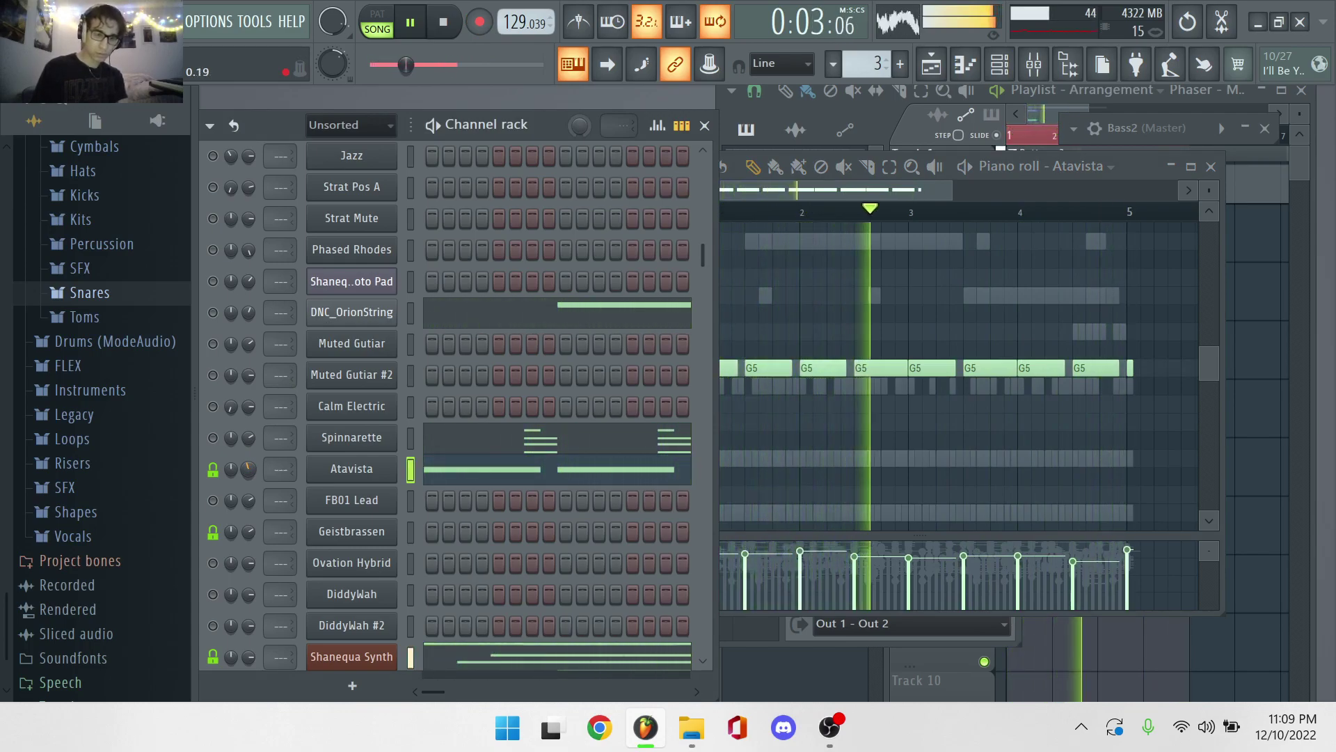
Clear all the notes of the Rhodes channel and open the DNC_OrionString notes.
scroll(326, 359, "up", 6)
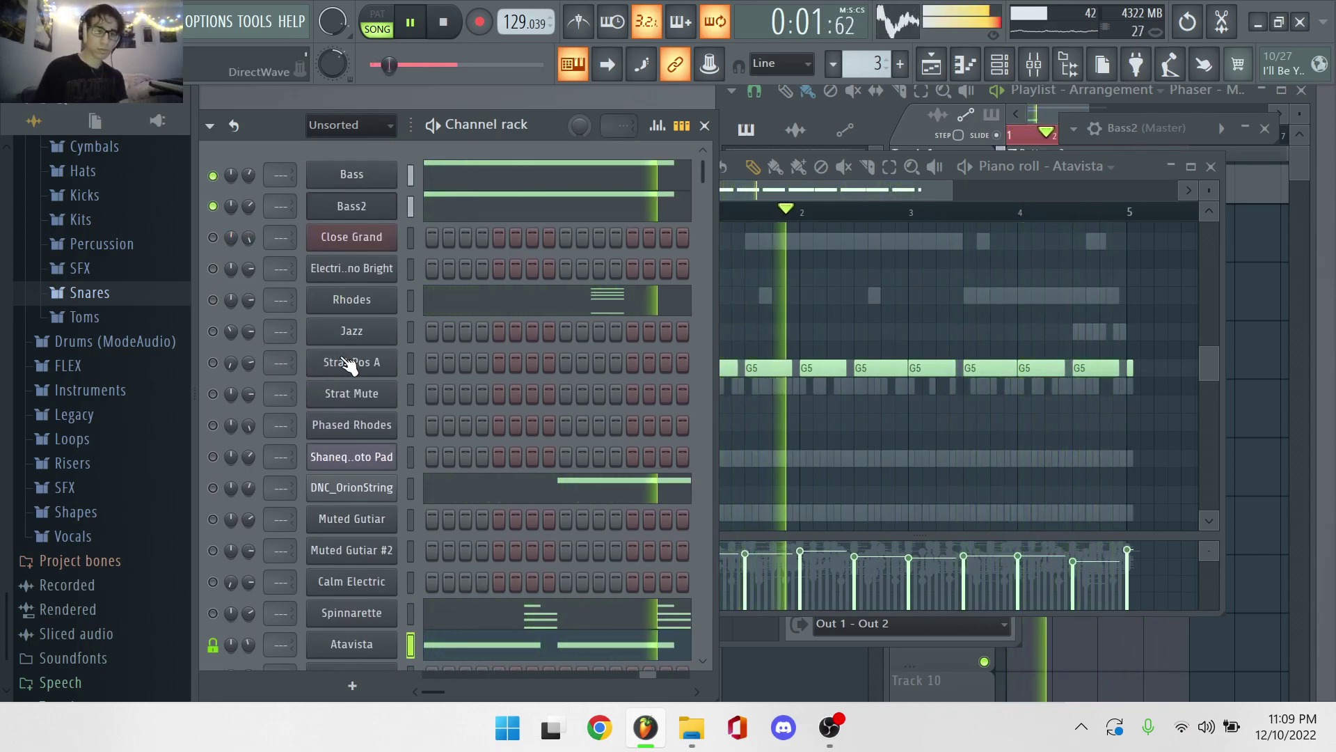
scroll(348, 361, "down", 2)
left_click(535, 246)
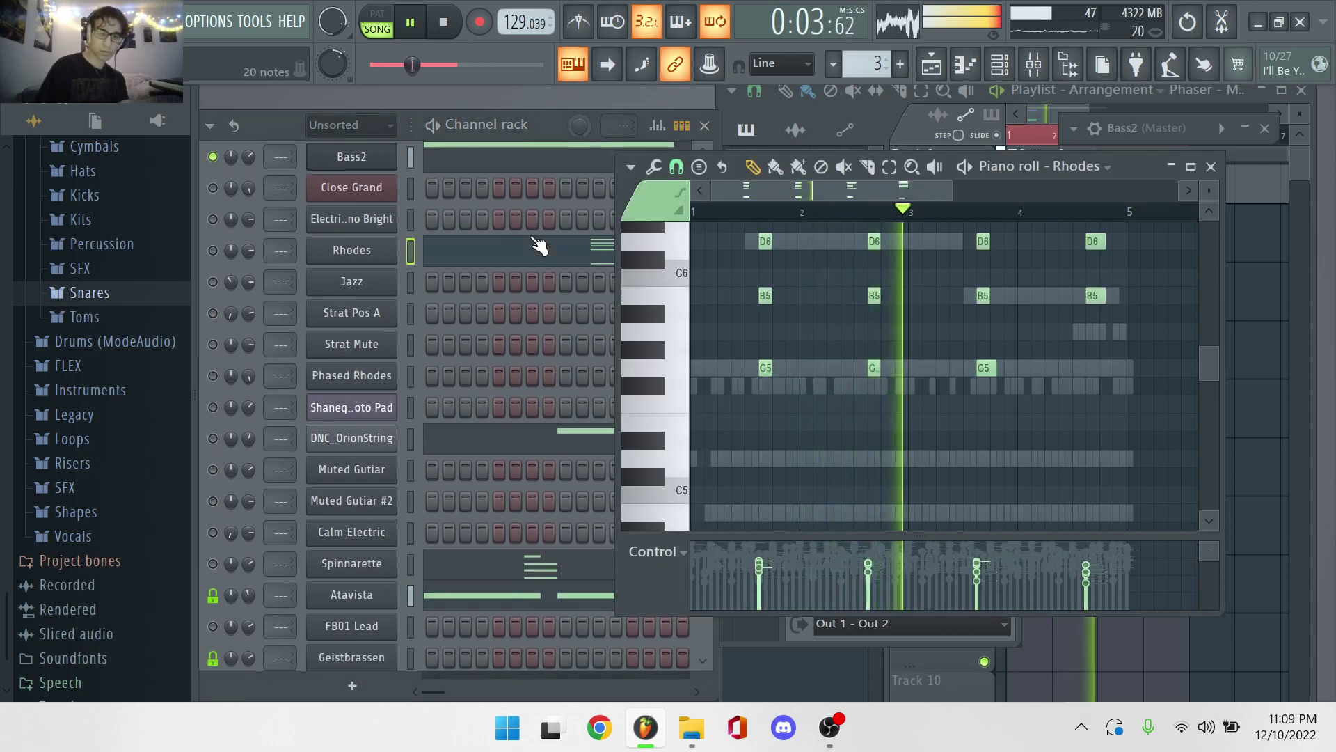
left_click(515, 428)
Clear all the notes of the Brass channel and look through the remaining channels.
scroll(515, 432, "down", 10)
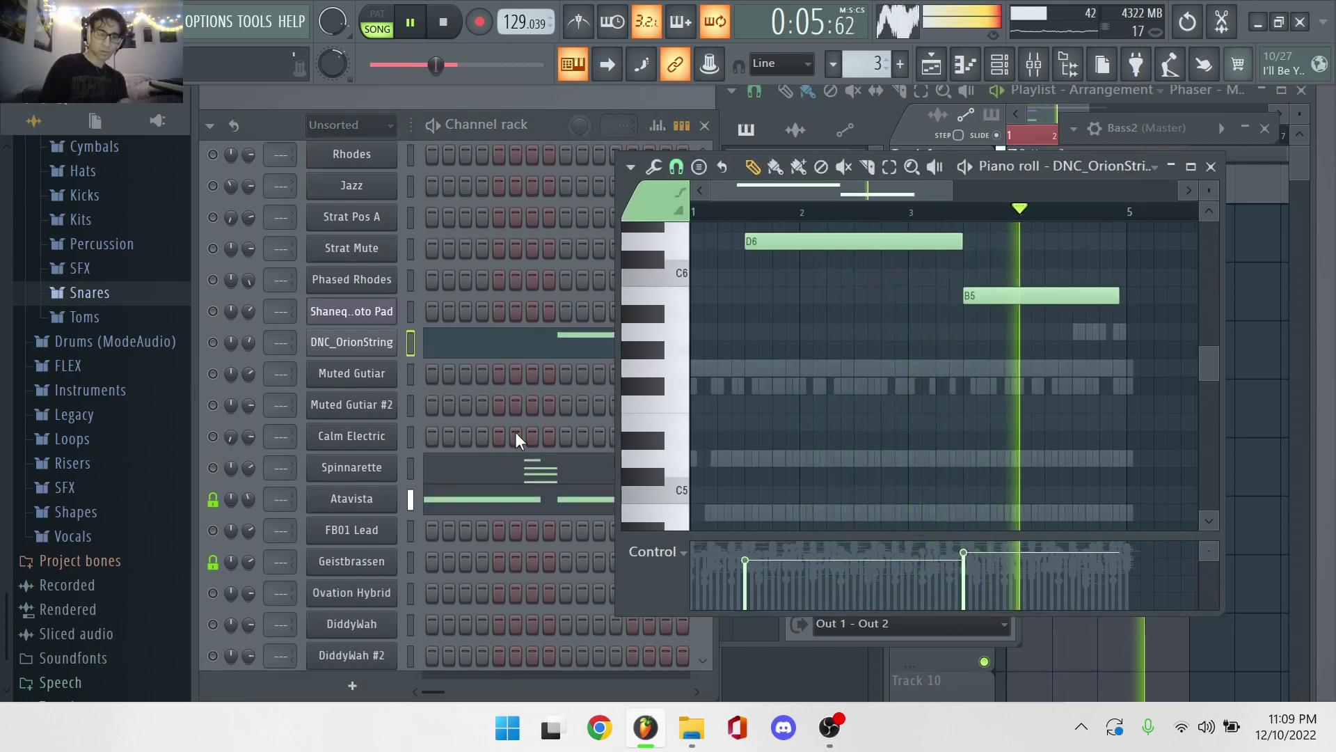
left_click(511, 457)
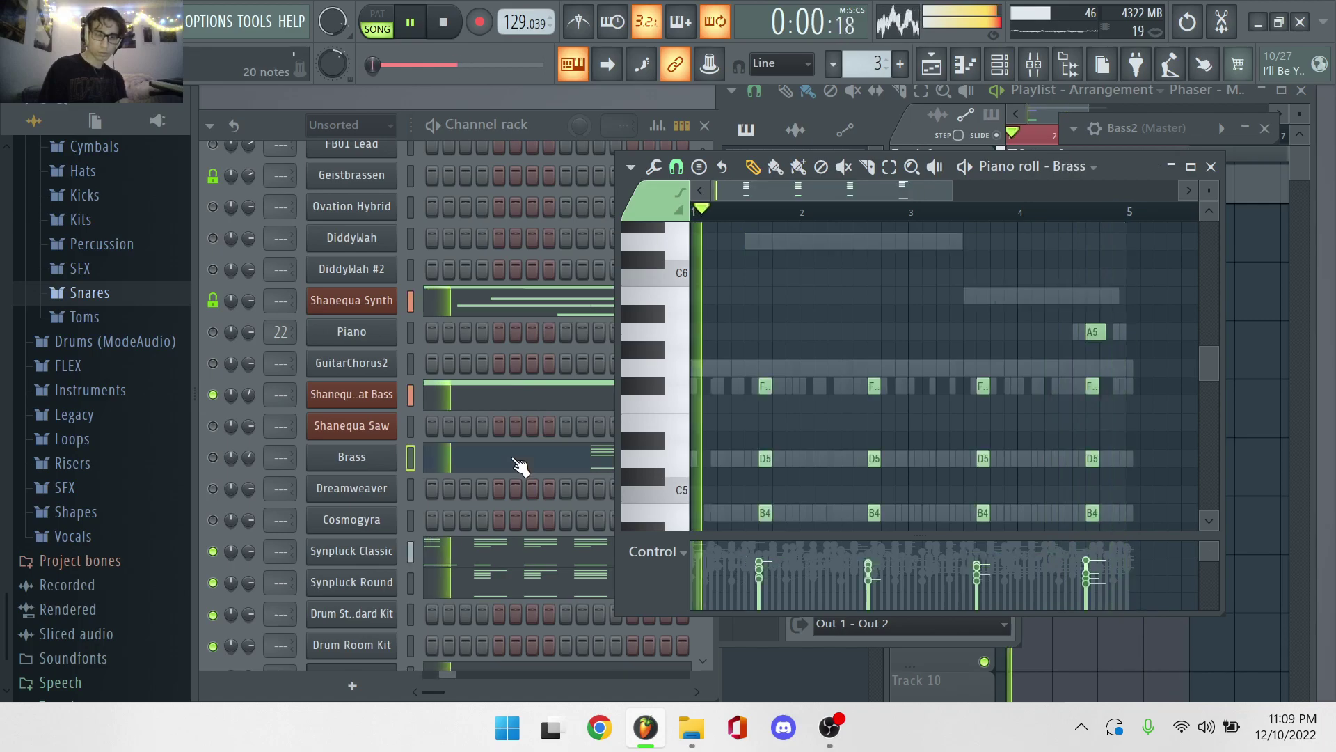
scroll(511, 457, "down", 8)
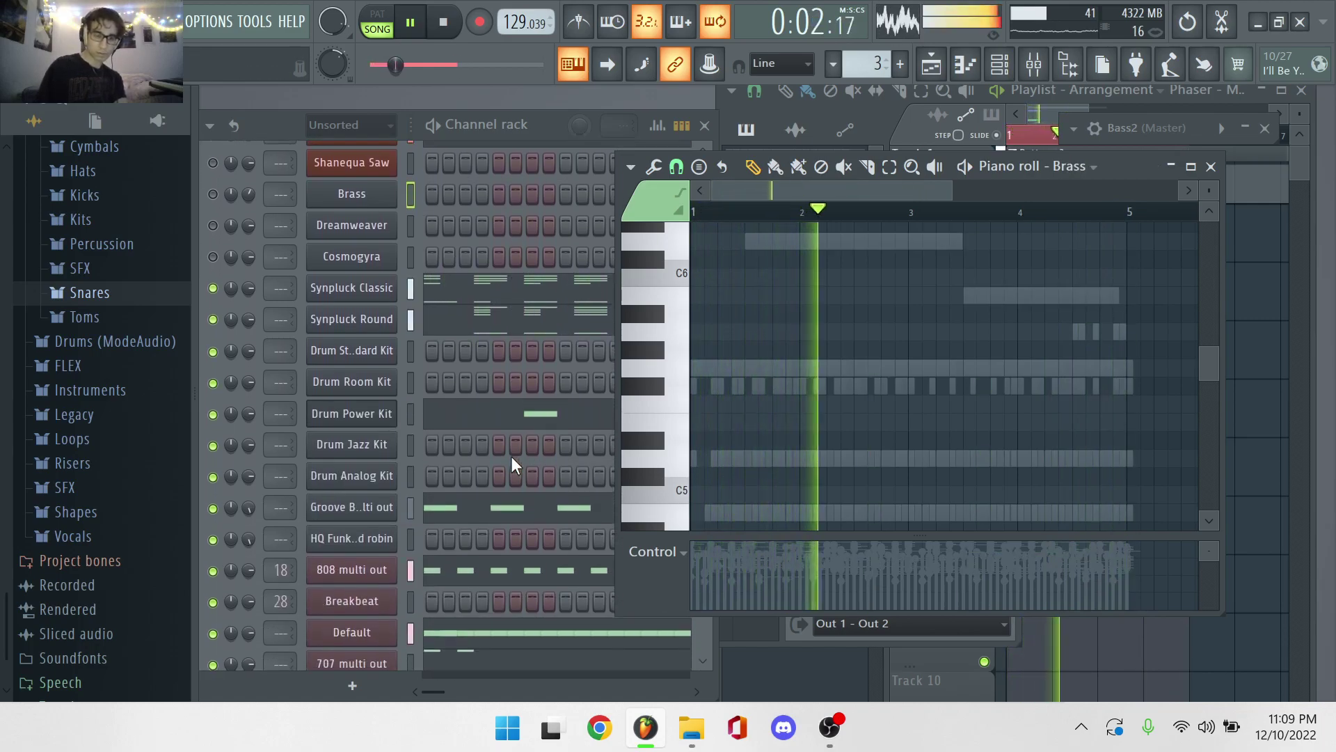
scroll(522, 327, "down", 2)
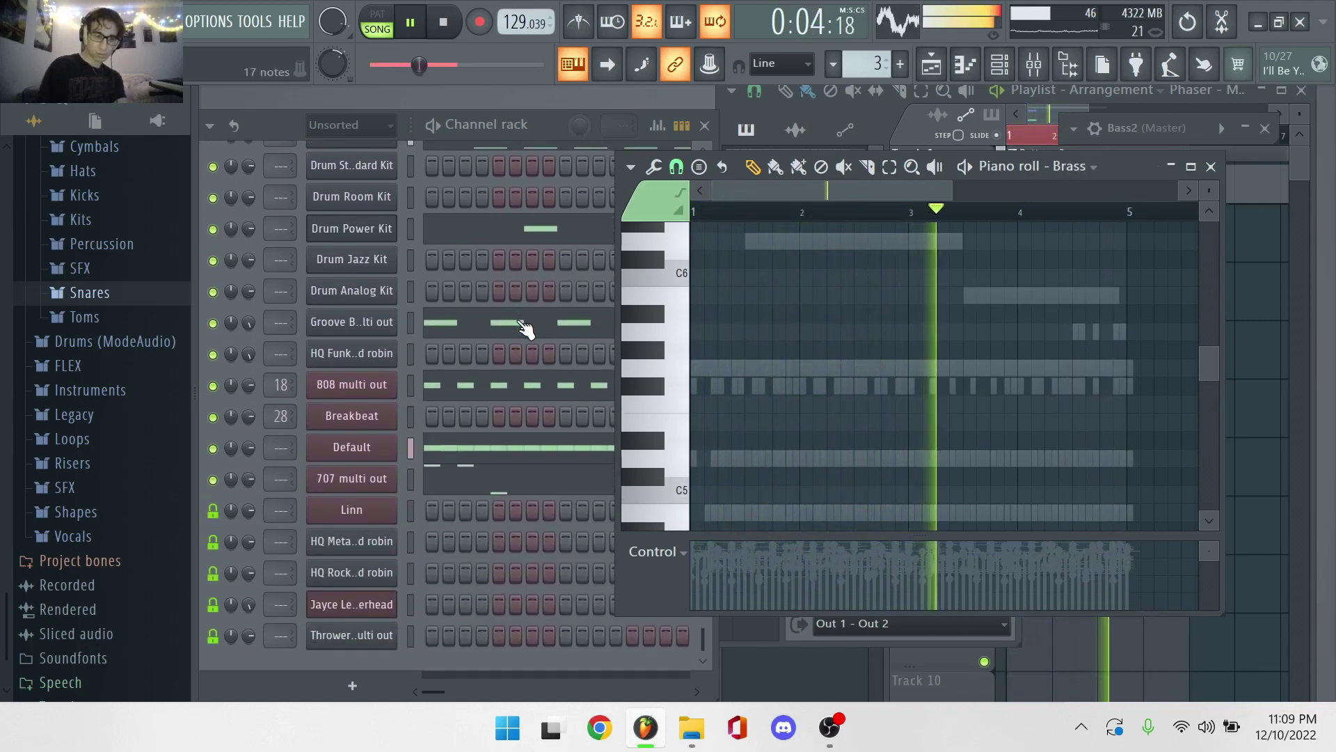
scroll(517, 320, "down", 10)
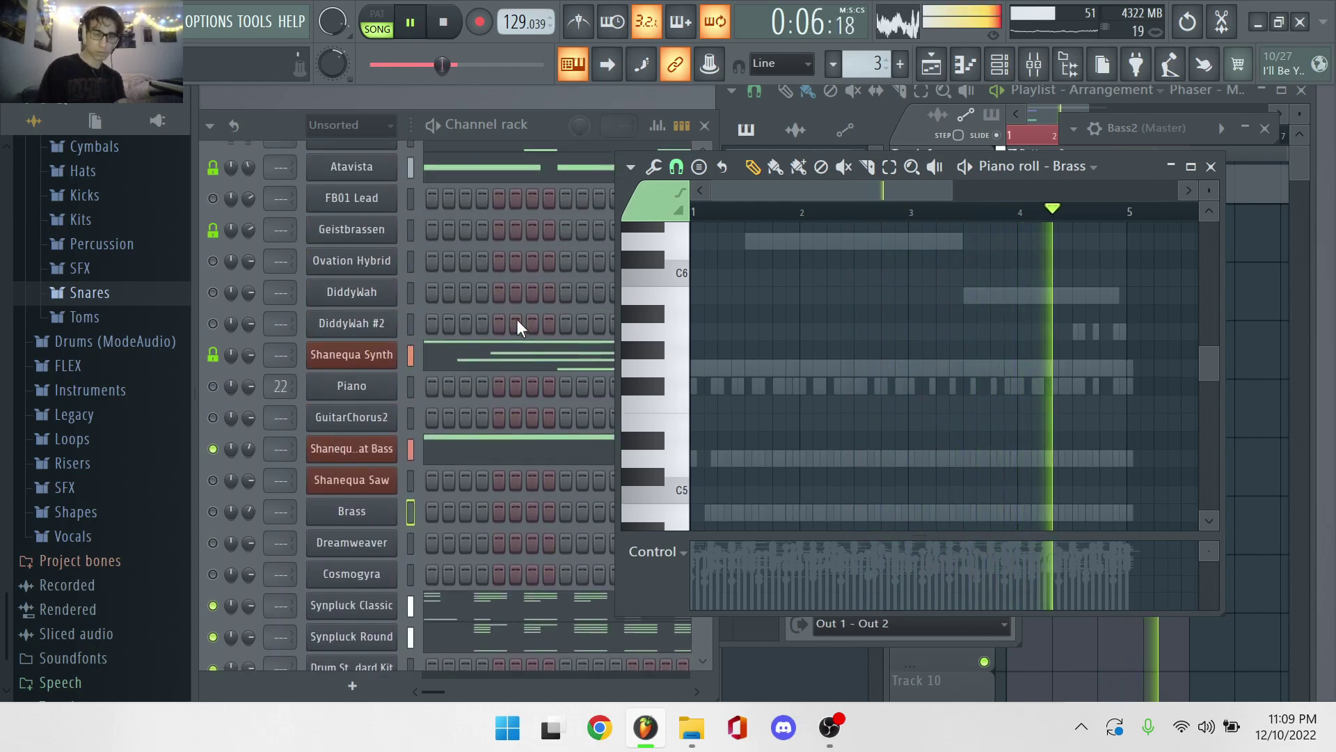
scroll(495, 320, "up", 1)
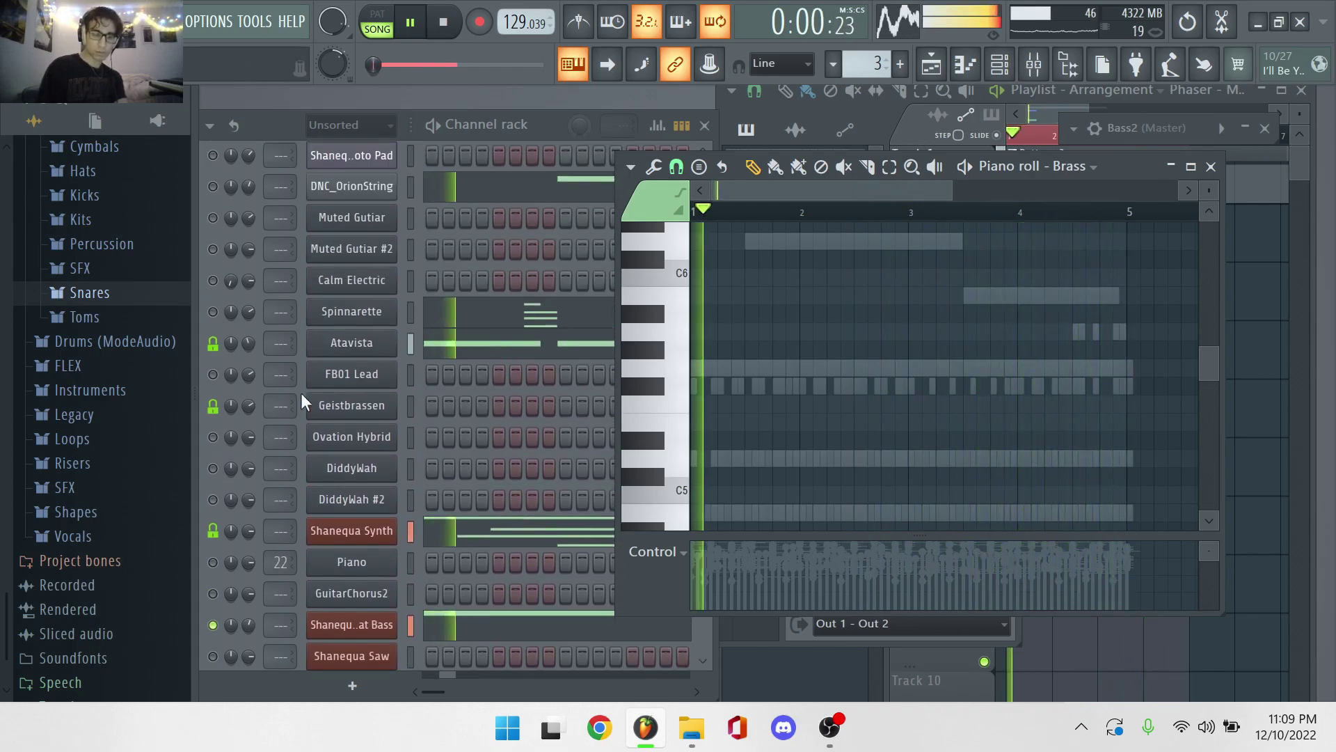
Mute the Spinnarette channel and toggle solo on the Geistbrassen and Atavista channels to compare the parts during playback.
left_click(222, 418)
right_click(223, 418)
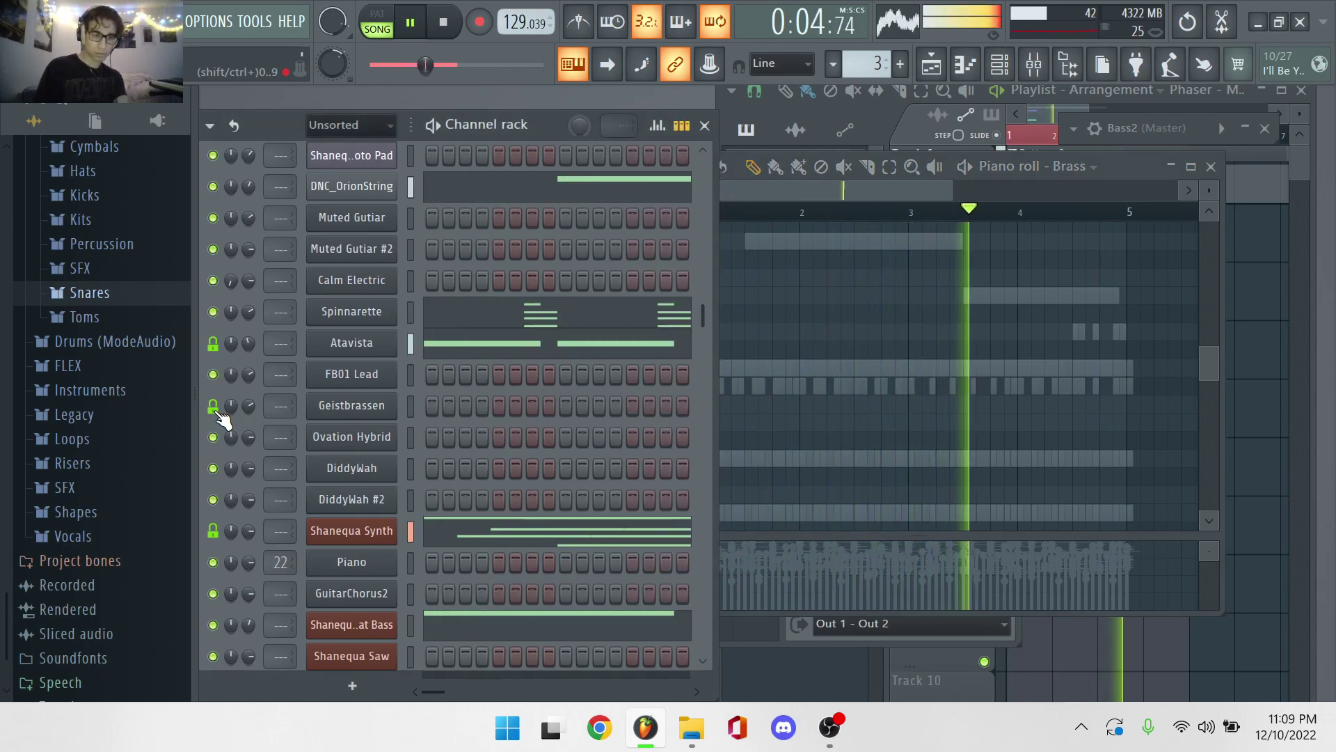
right_click(223, 417)
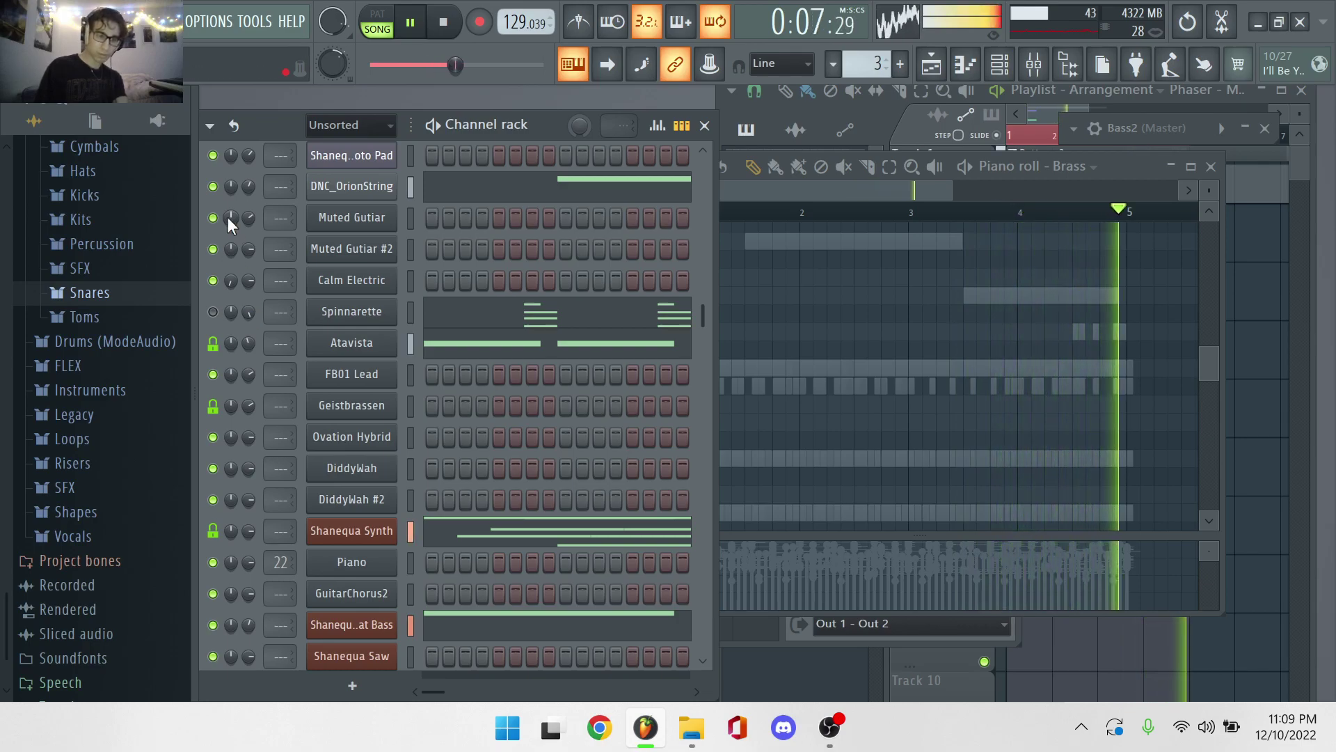
scroll(357, 273, "up", 3)
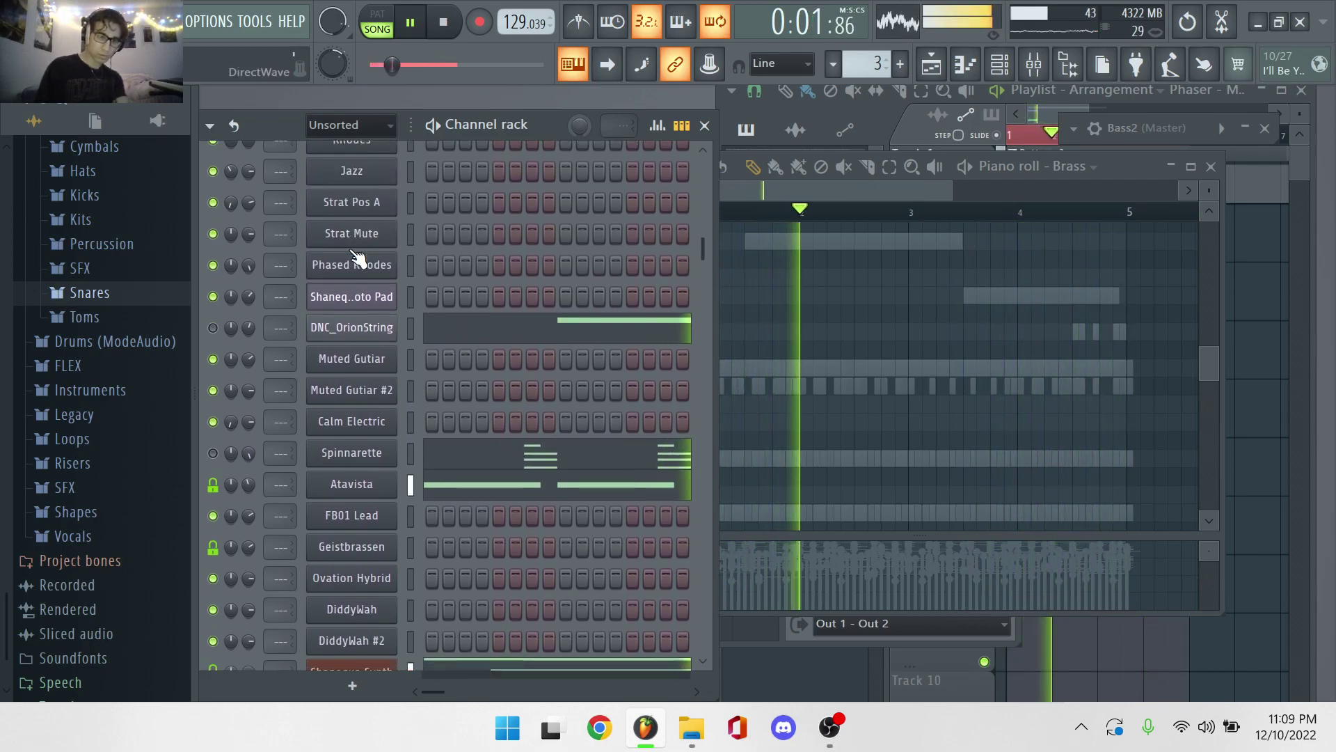
right_click(214, 485)
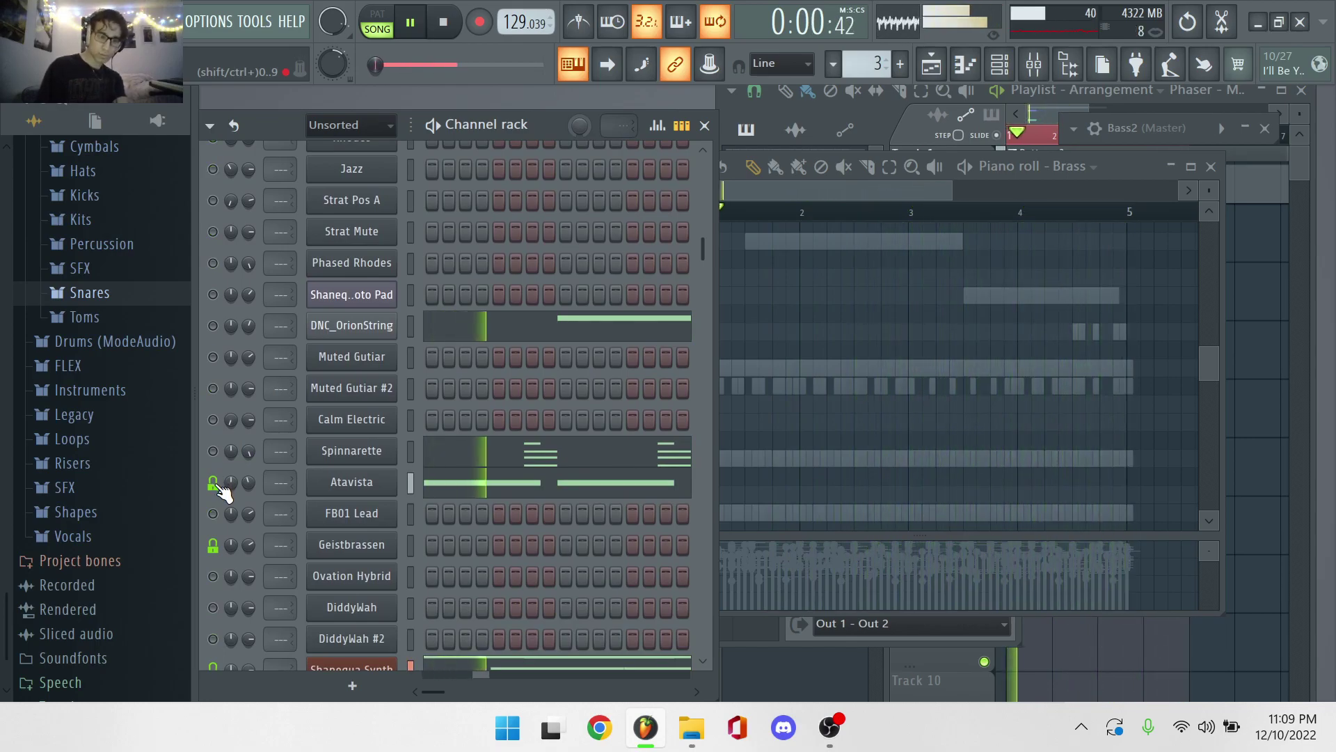
Open the second Gross Beat on the Master track and examine it, checking the channel rack and the Master effects list.
left_click(1033, 69)
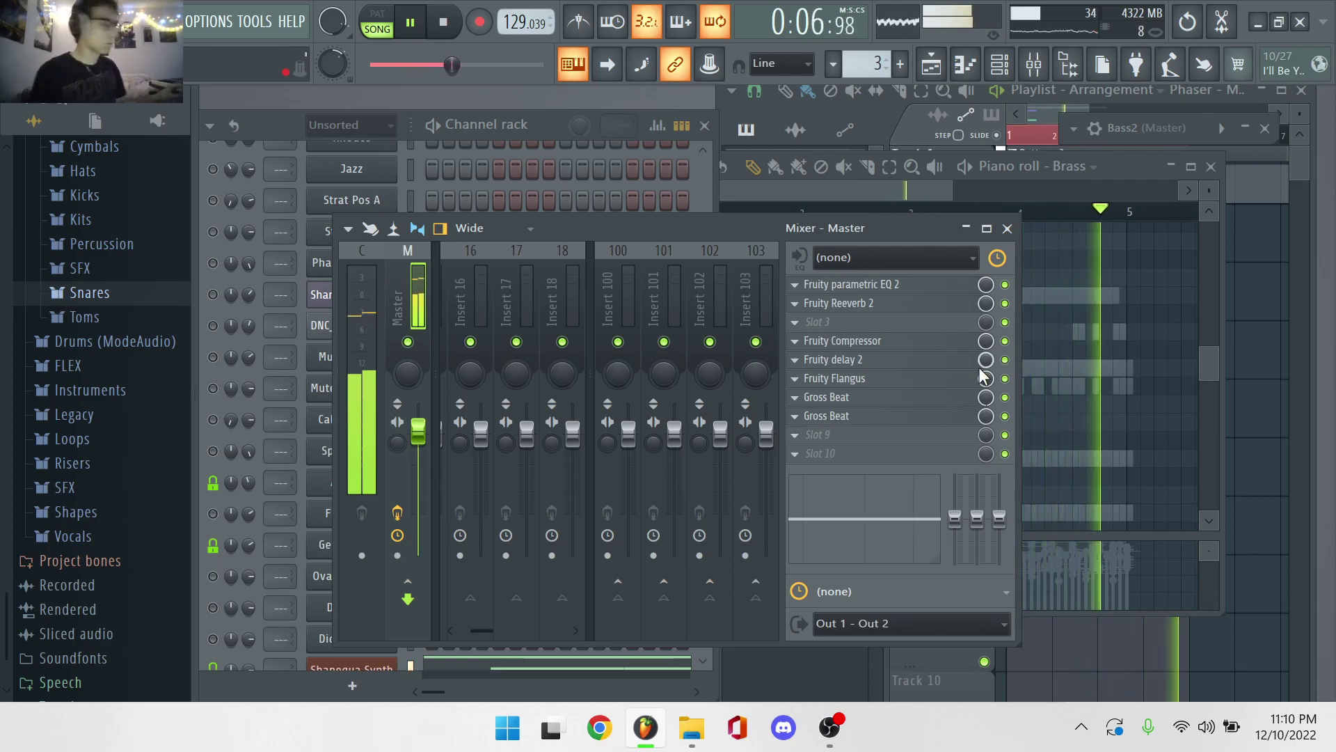
left_click(931, 422)
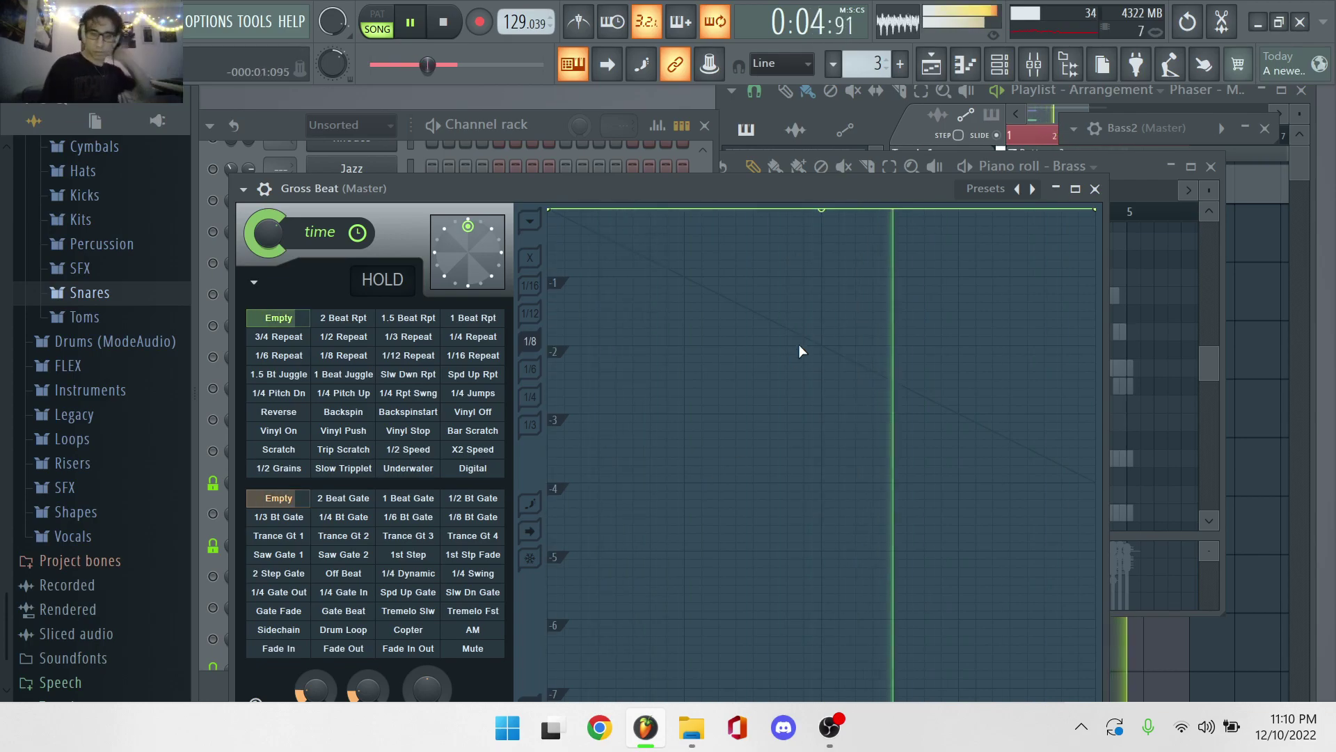
left_click(1001, 65)
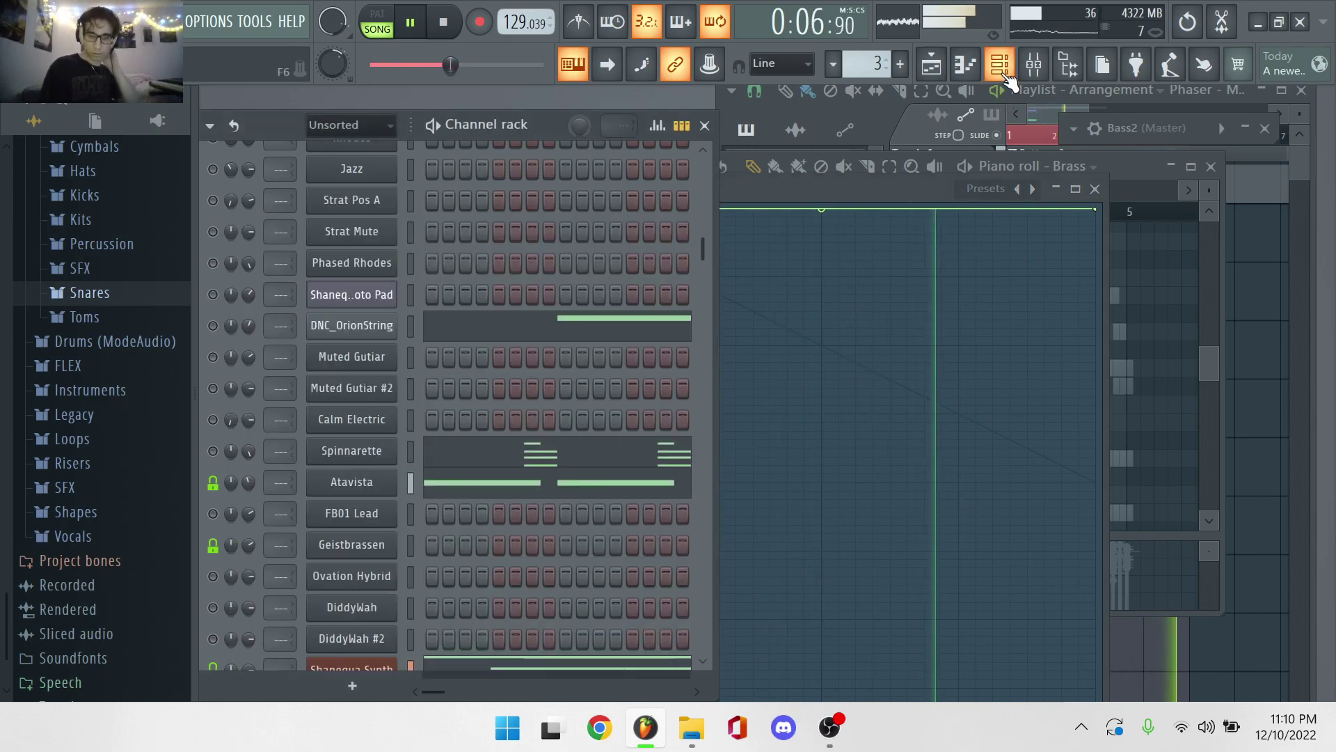
left_click(1000, 66)
left_click(1035, 66)
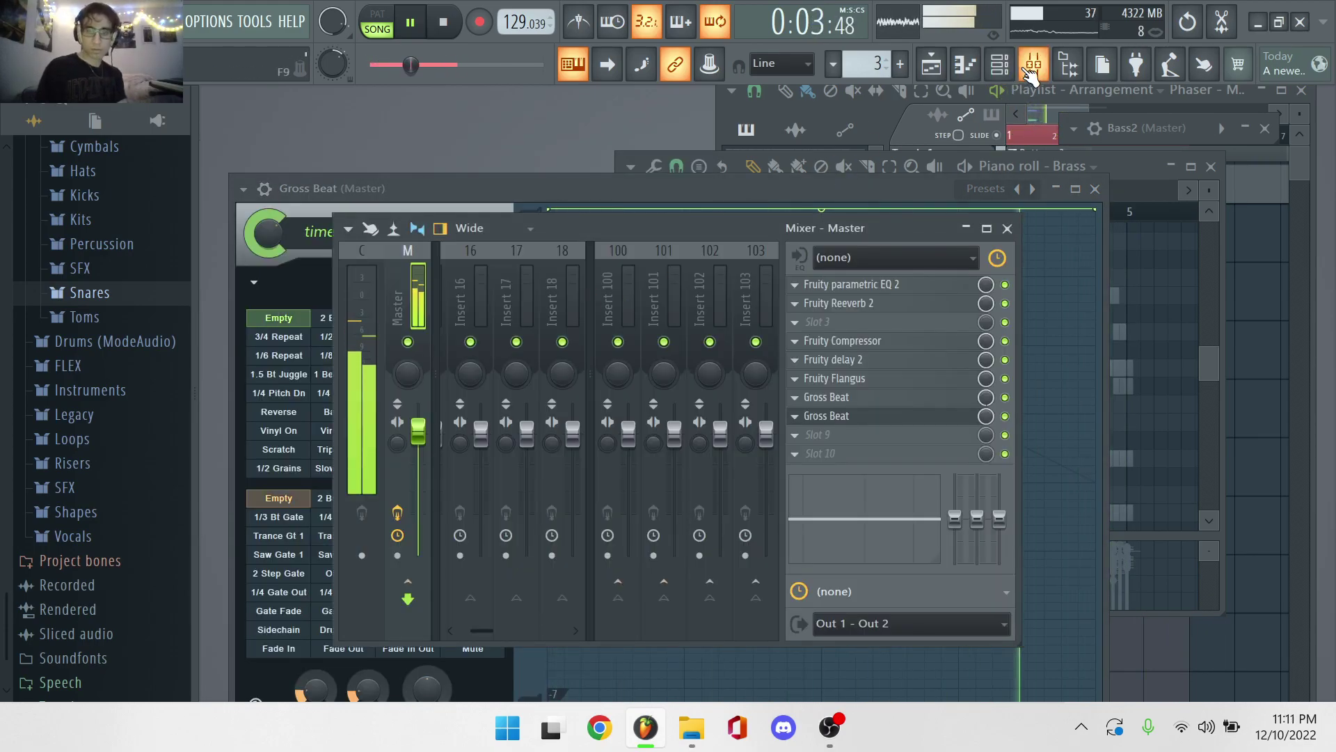
left_click(1035, 66)
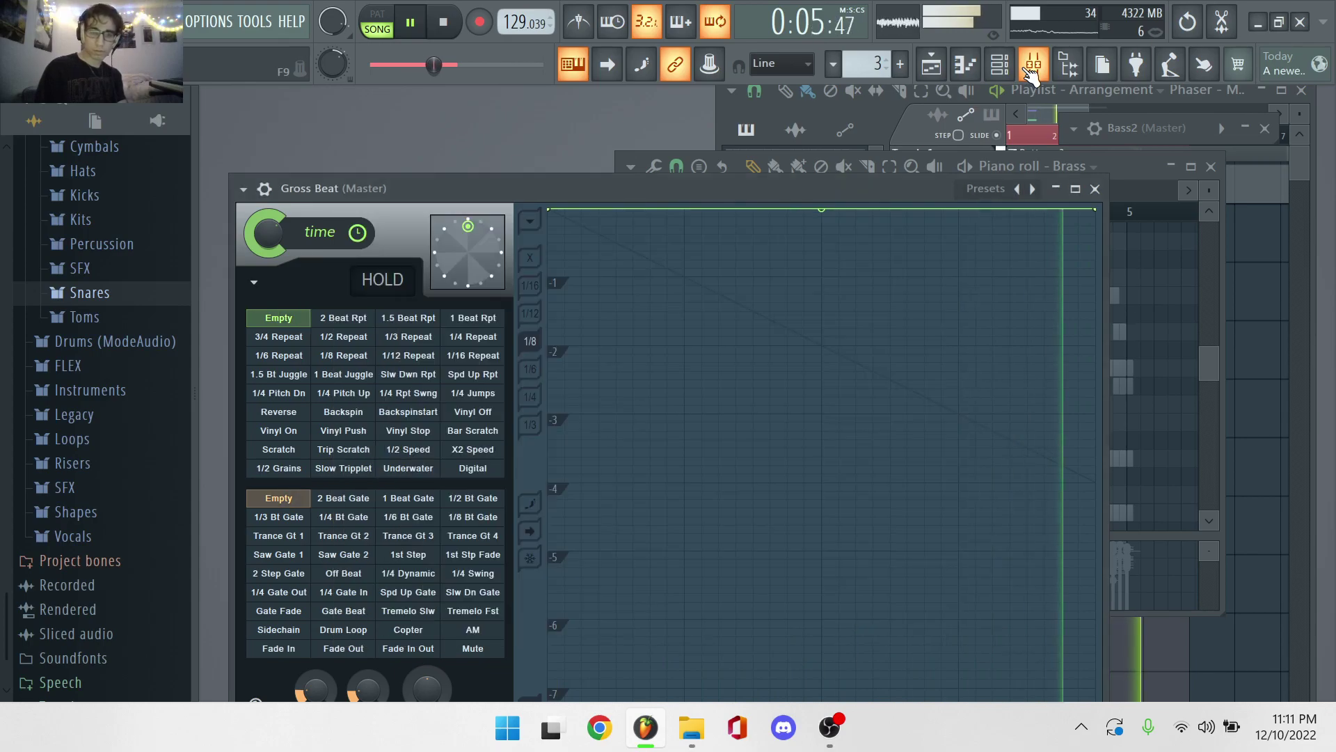
Turn off effect slot 3 and Fruity delay 2 on the Master track and play the arrangement.
left_click(1000, 65)
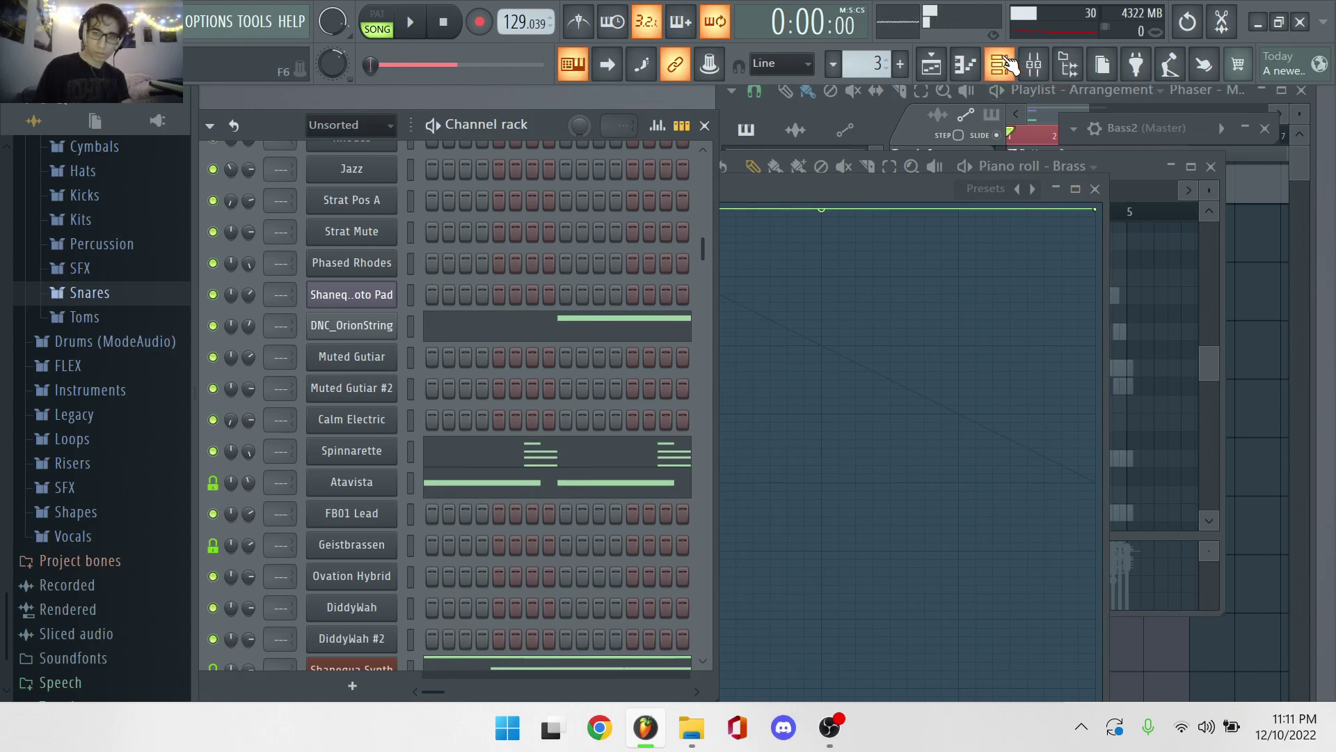
left_click(1009, 64)
left_click(1044, 75)
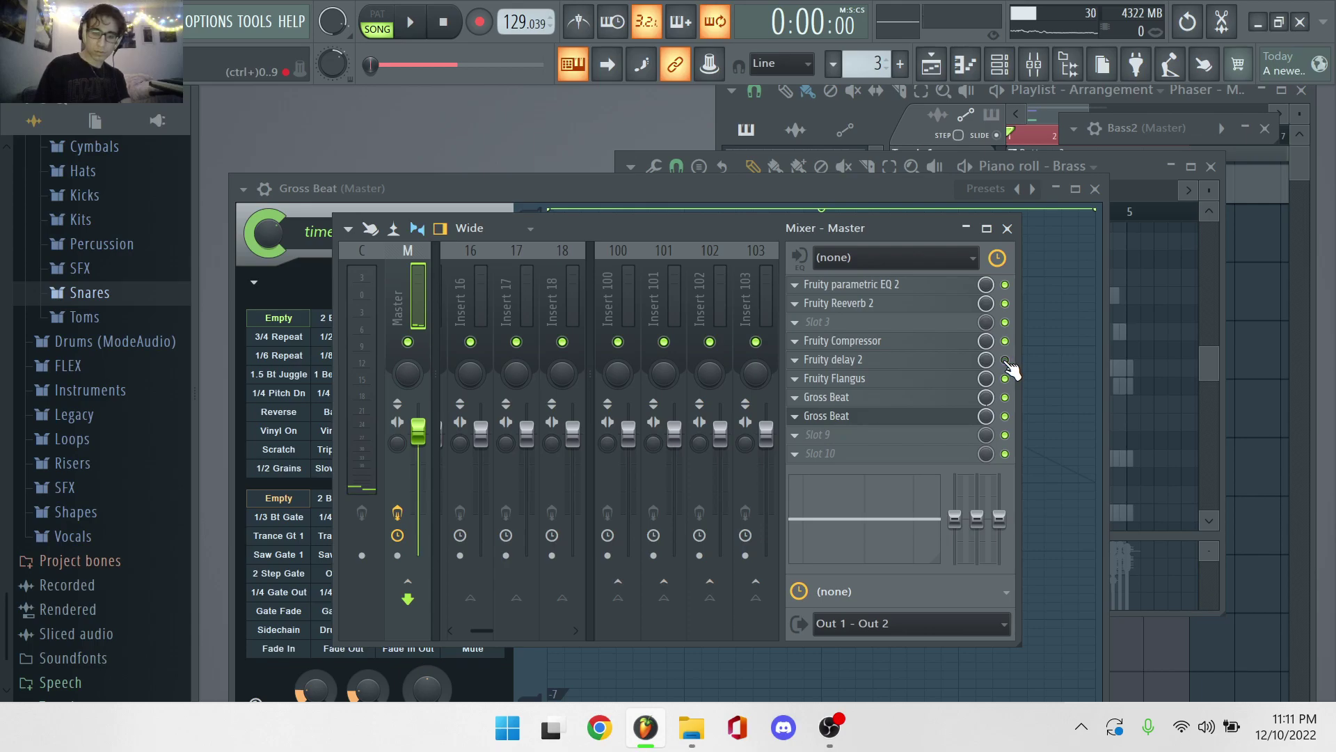
key("space")
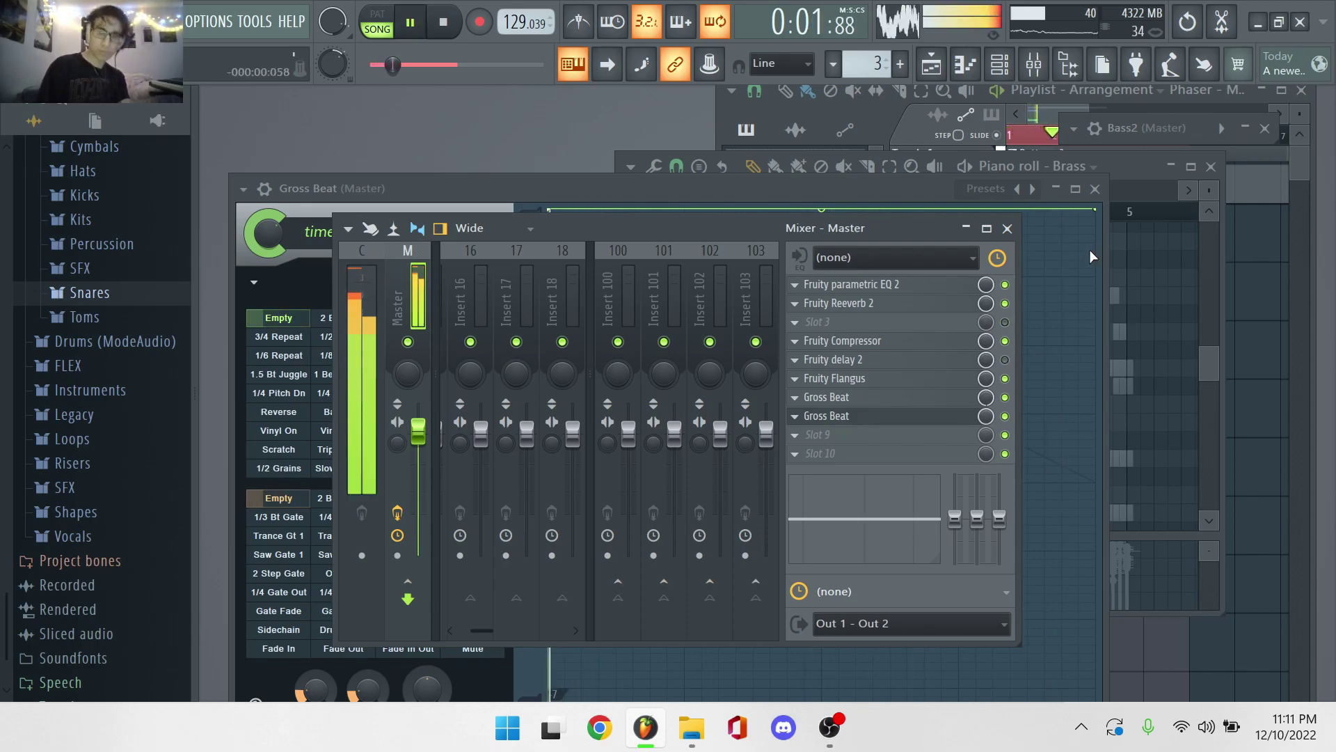
Examine the playlist and look through the channel rack during playback to see which channels hold notes.
left_click(1058, 107)
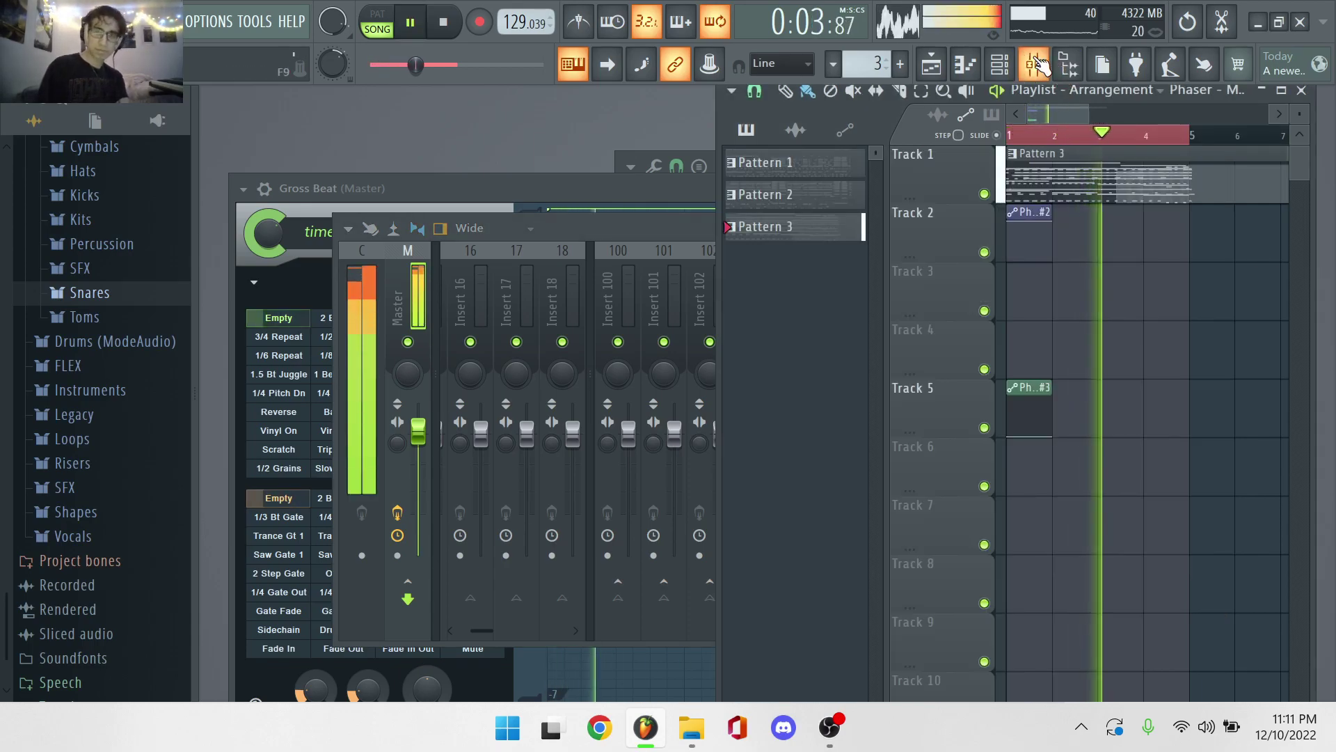
key("F6")
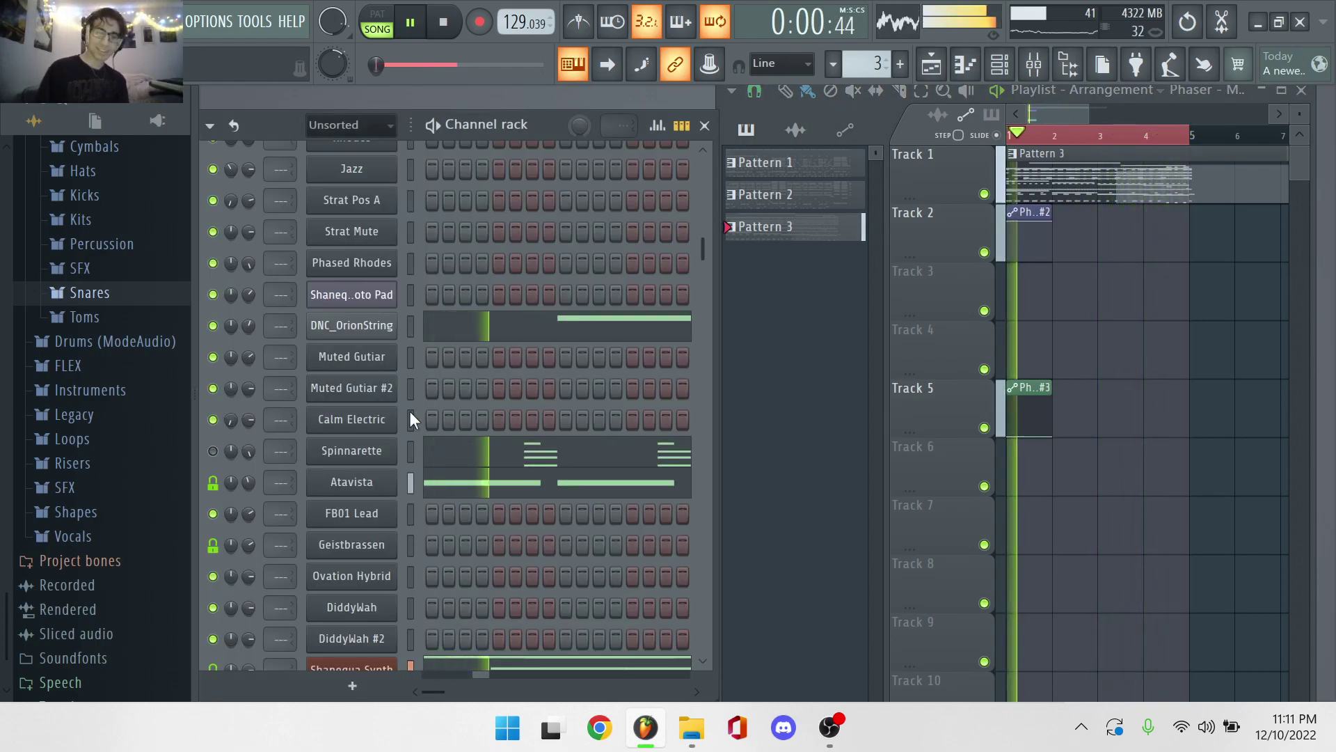
scroll(440, 354, "up", 1)
scroll(440, 354, "up", 1)
scroll(440, 353, "down", 1)
scroll(440, 354, "up", 1)
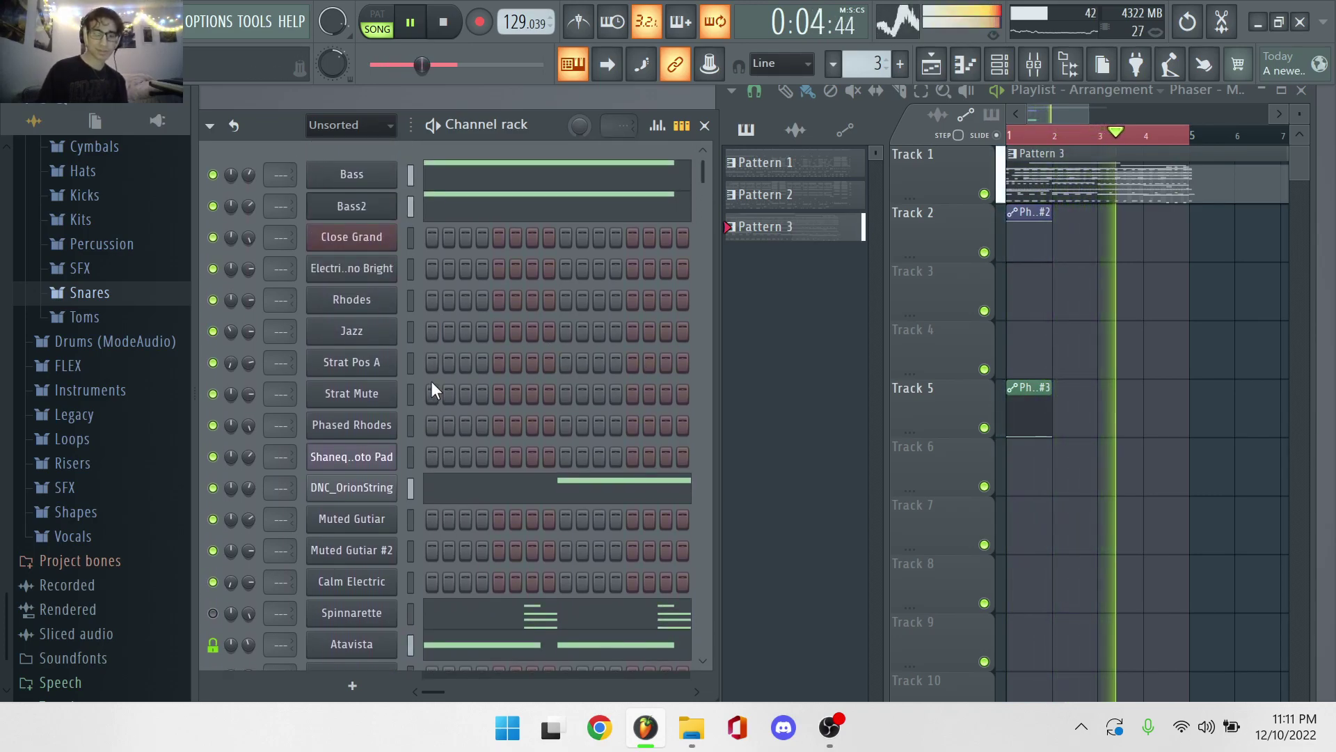
scroll(433, 383, "down", 2)
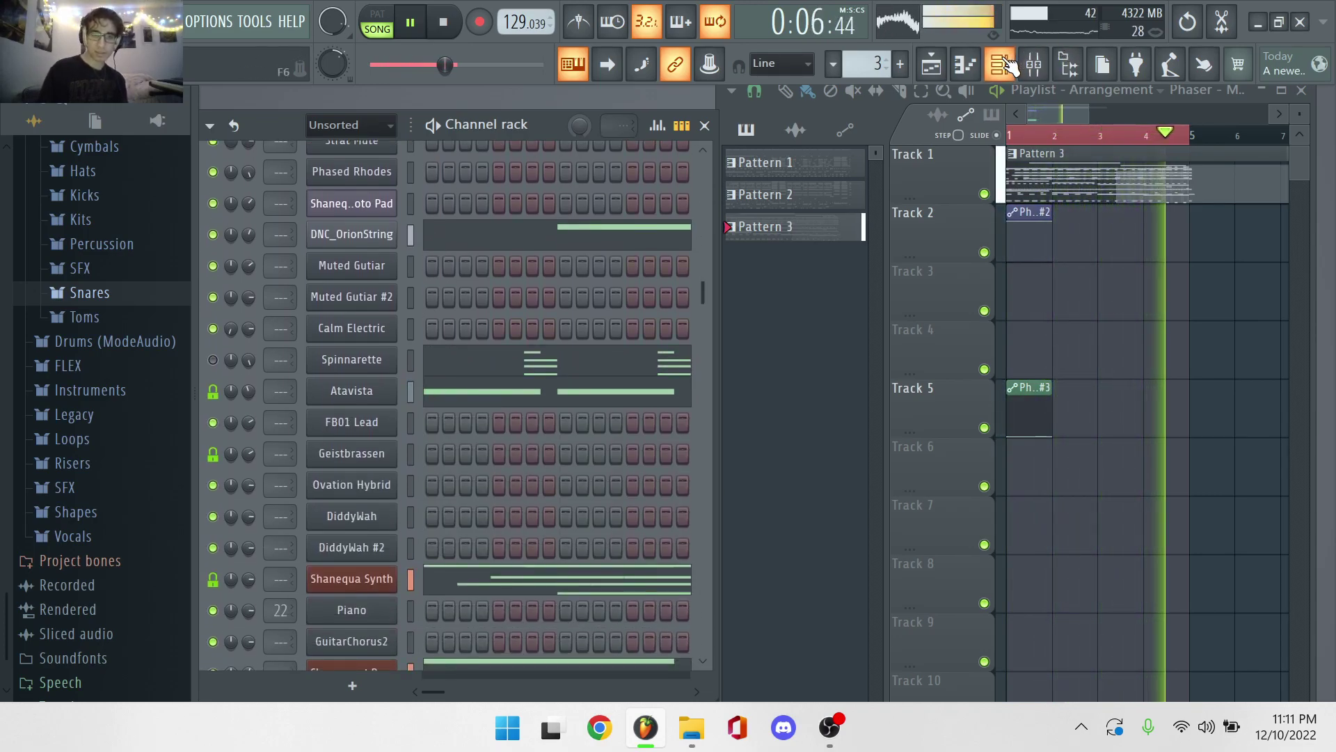
left_click(1006, 65)
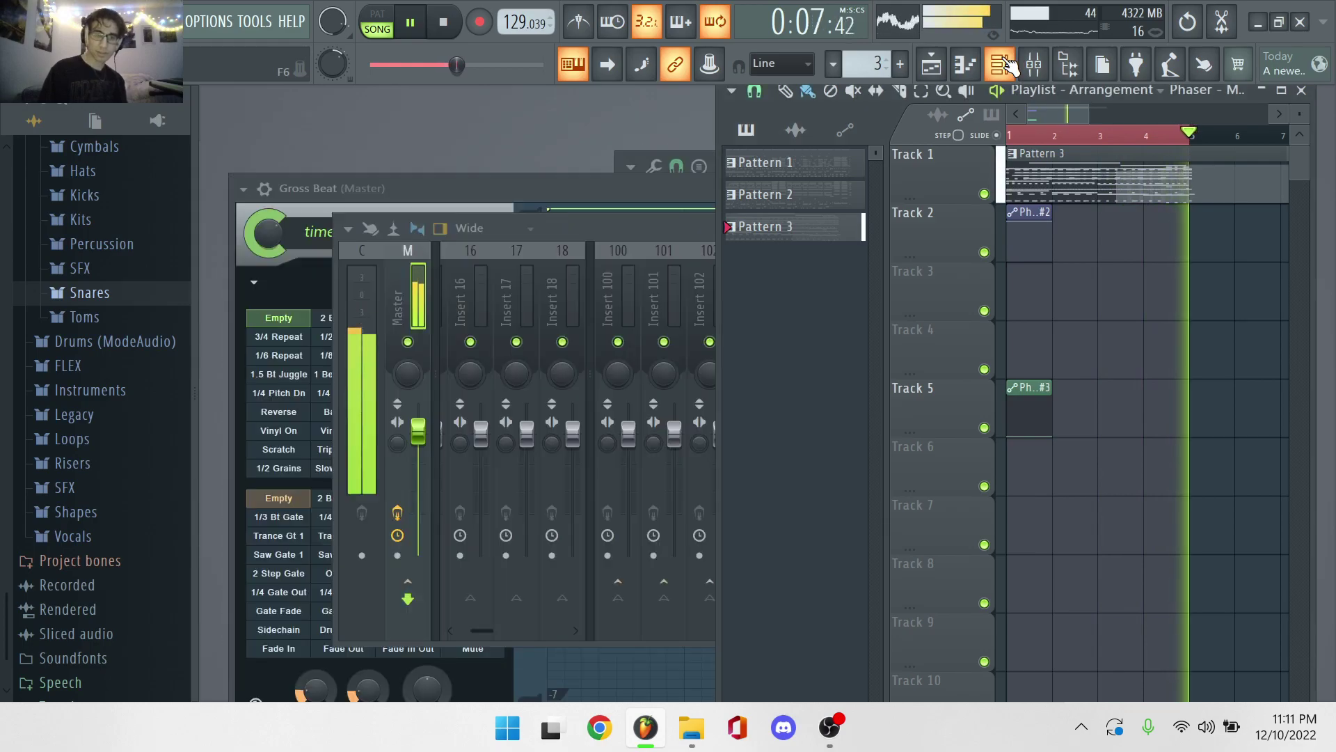
Apply the 1/2 Speed time preset in Gross Beat on the Master track, close the effect and stop playback.
left_click(404, 307)
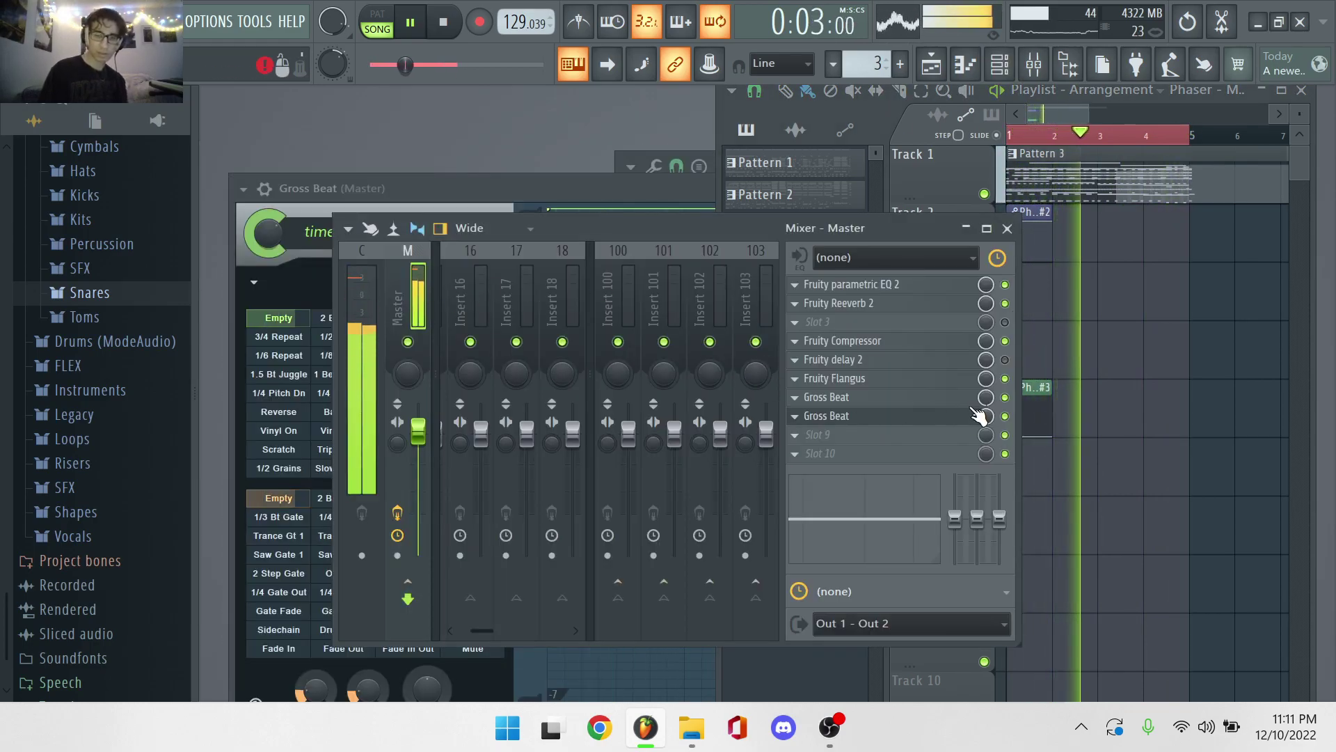
left_click_drag(991, 401, 986, 413)
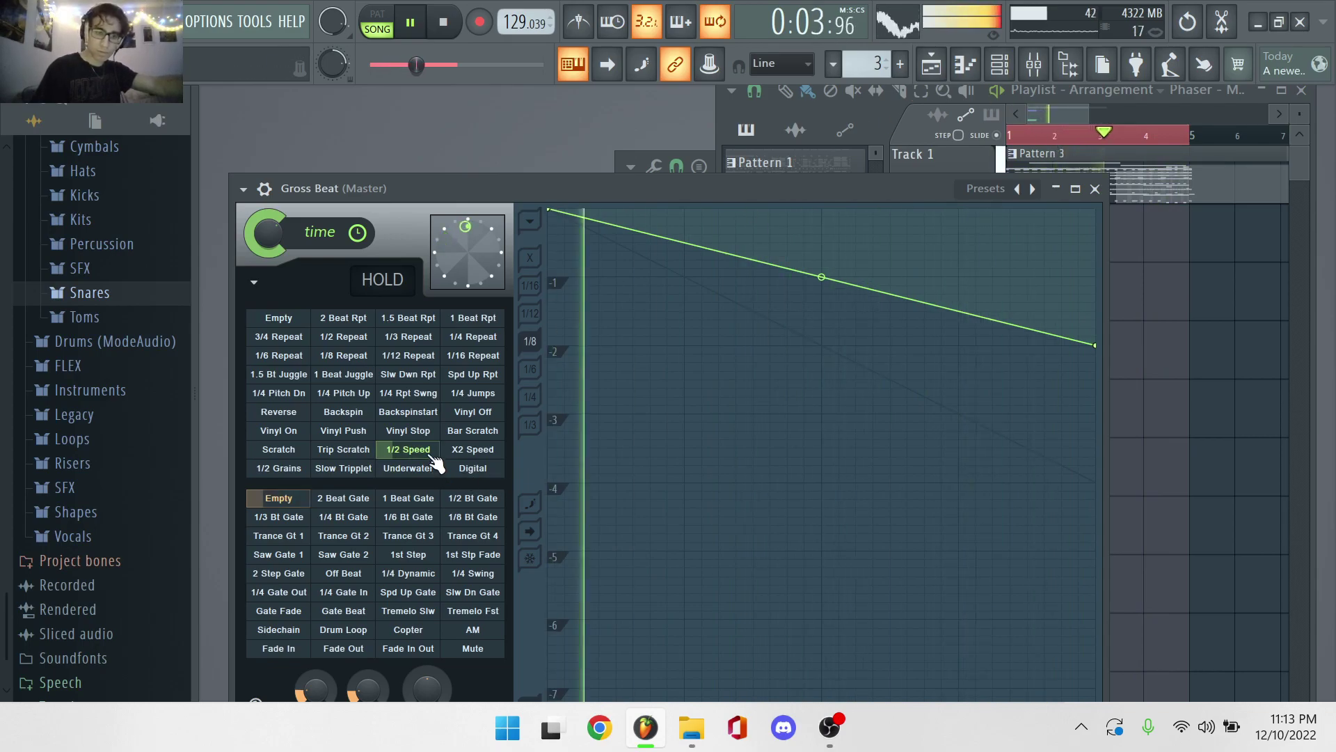
left_click(1095, 189)
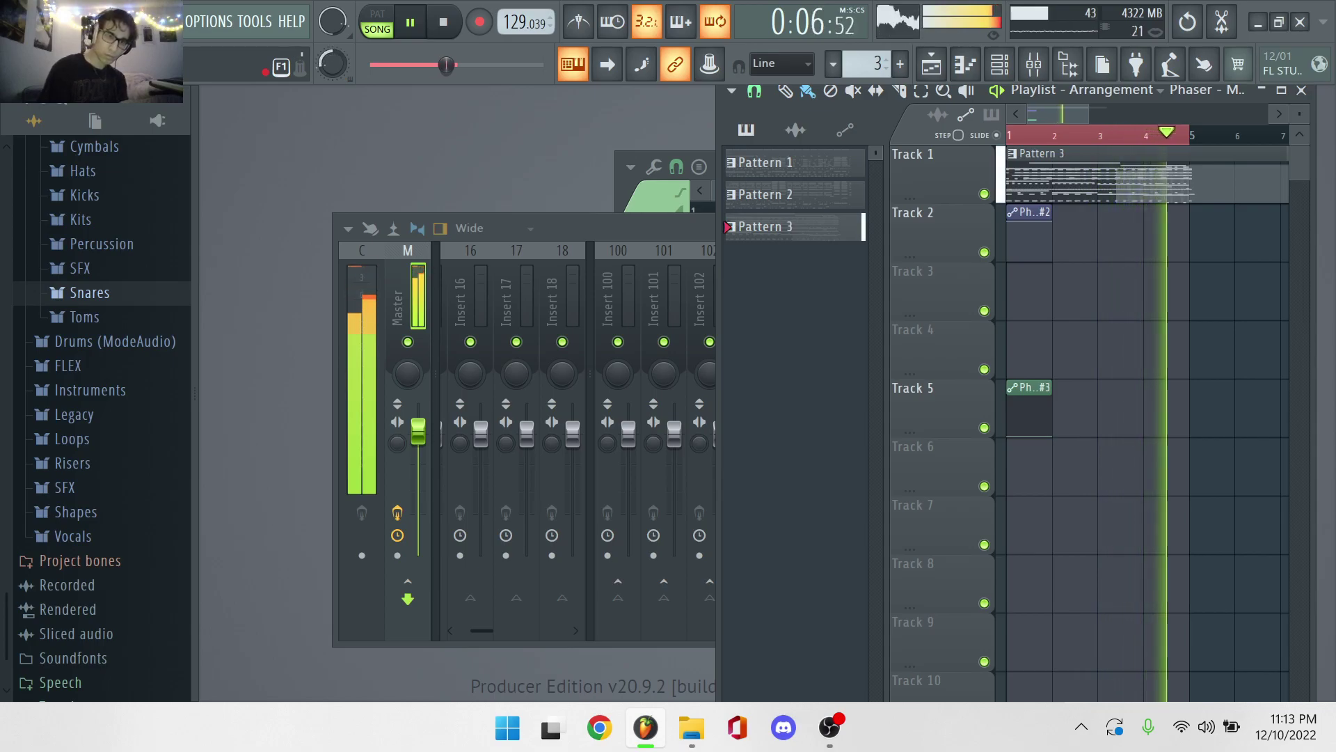
key("space")
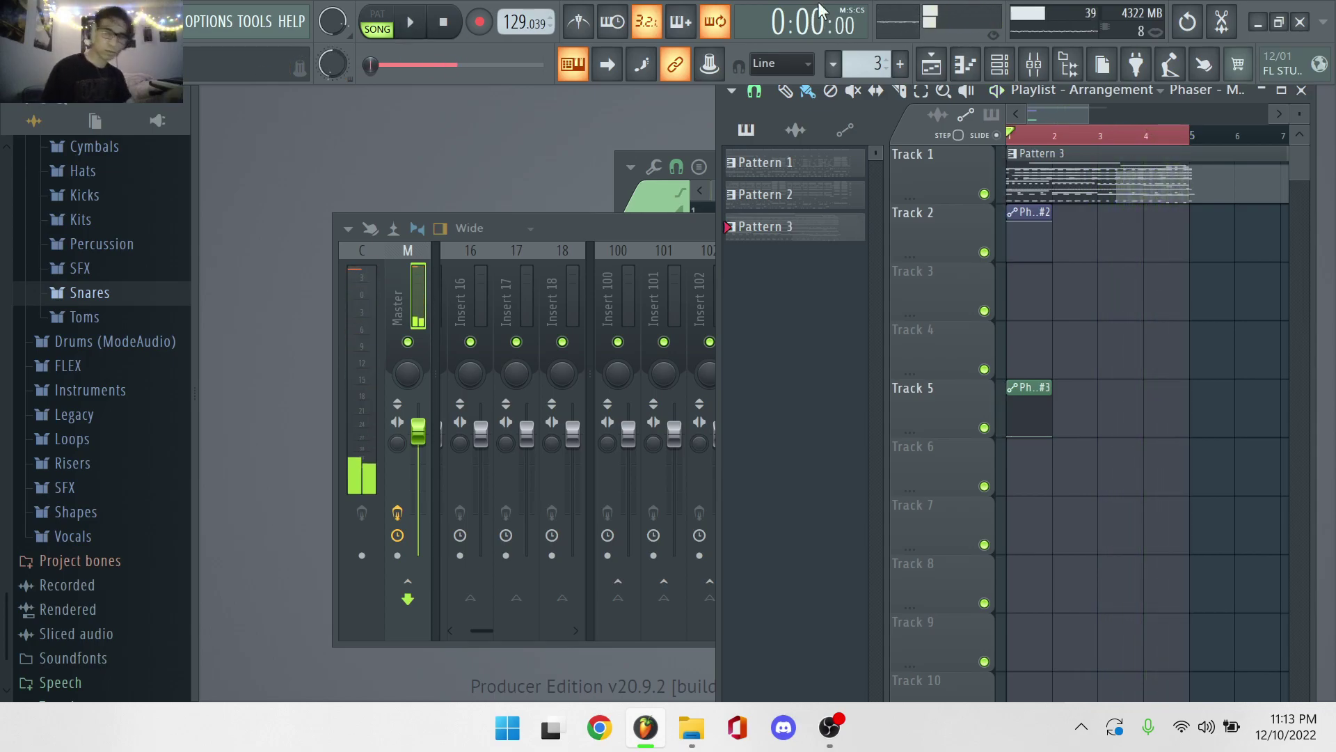
Open the Rhodes channel's plugin from the channel rack.
left_click(1000, 64)
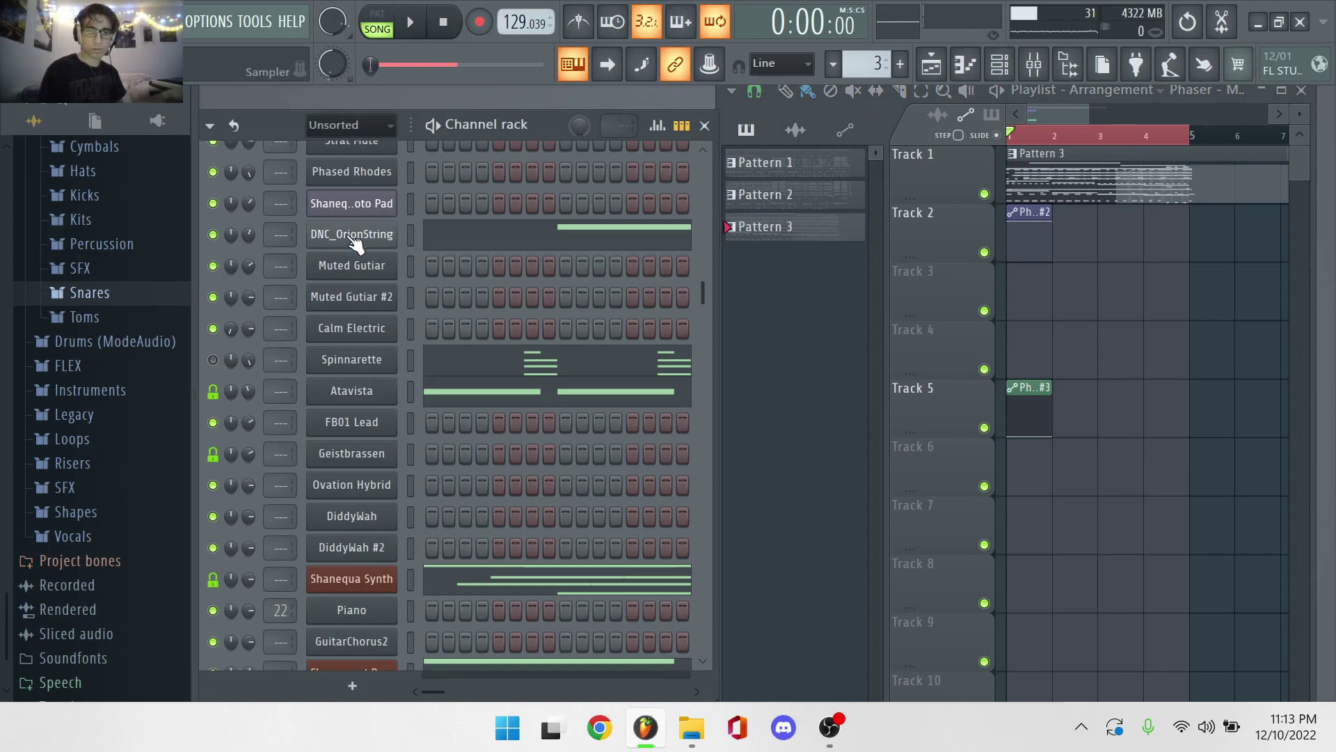
scroll(364, 263, "up", 5)
scroll(384, 394, "up", 1)
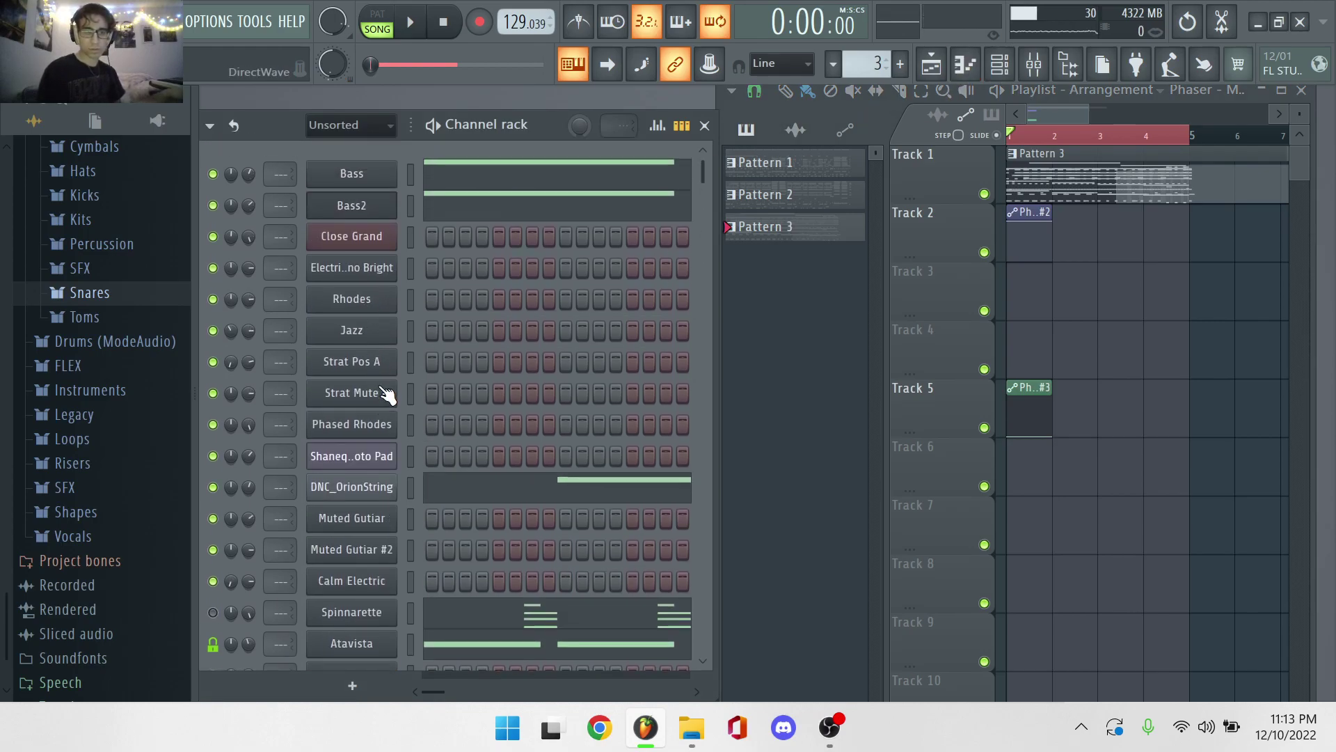
left_click(373, 307)
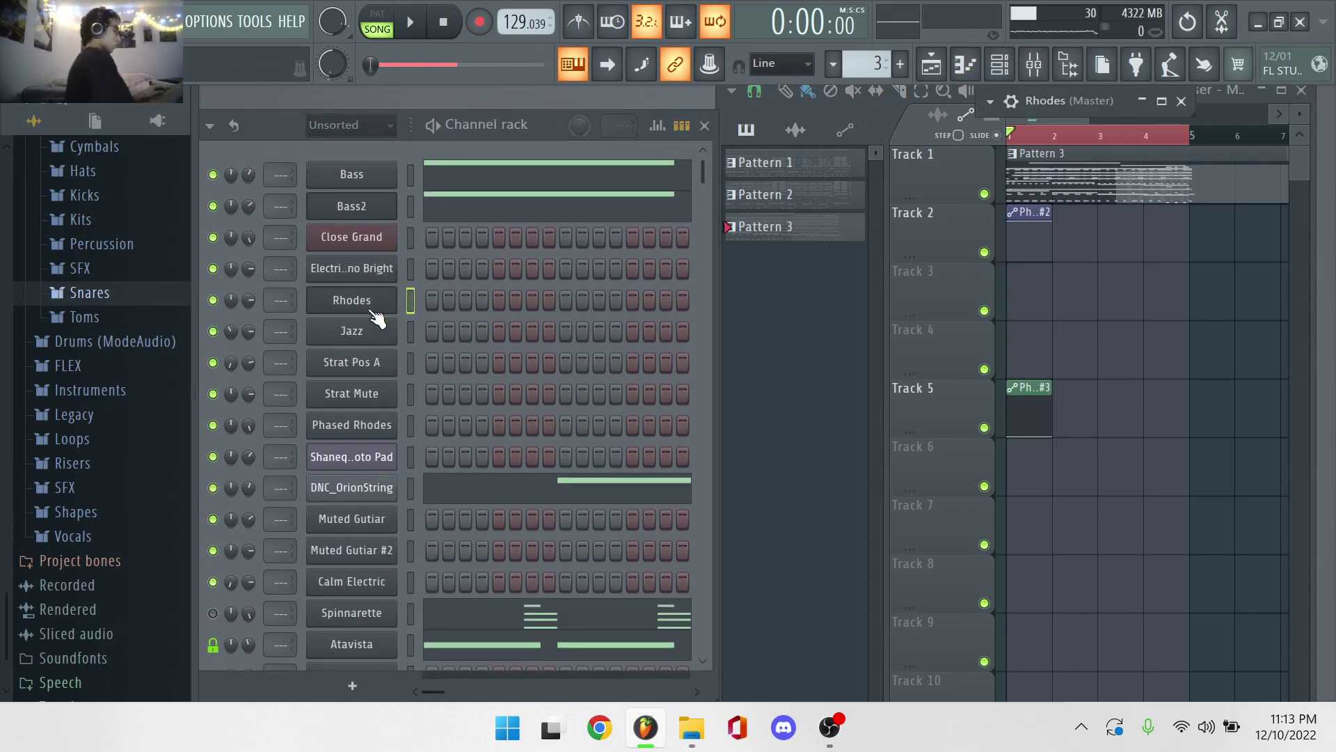